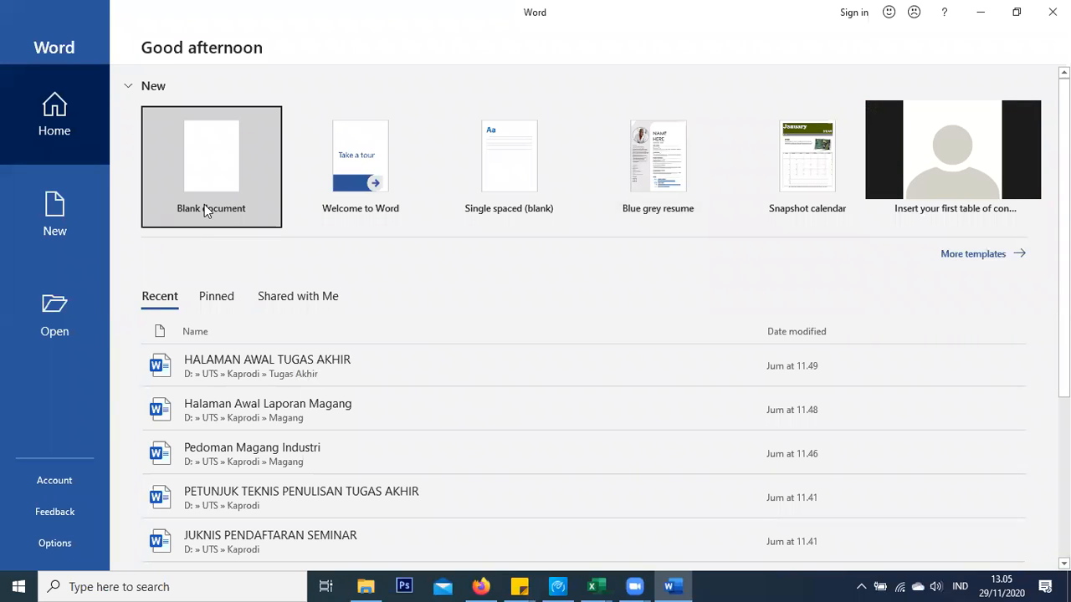
Create a new blank document and close the Navigation pane to widen the page
click(201, 160)
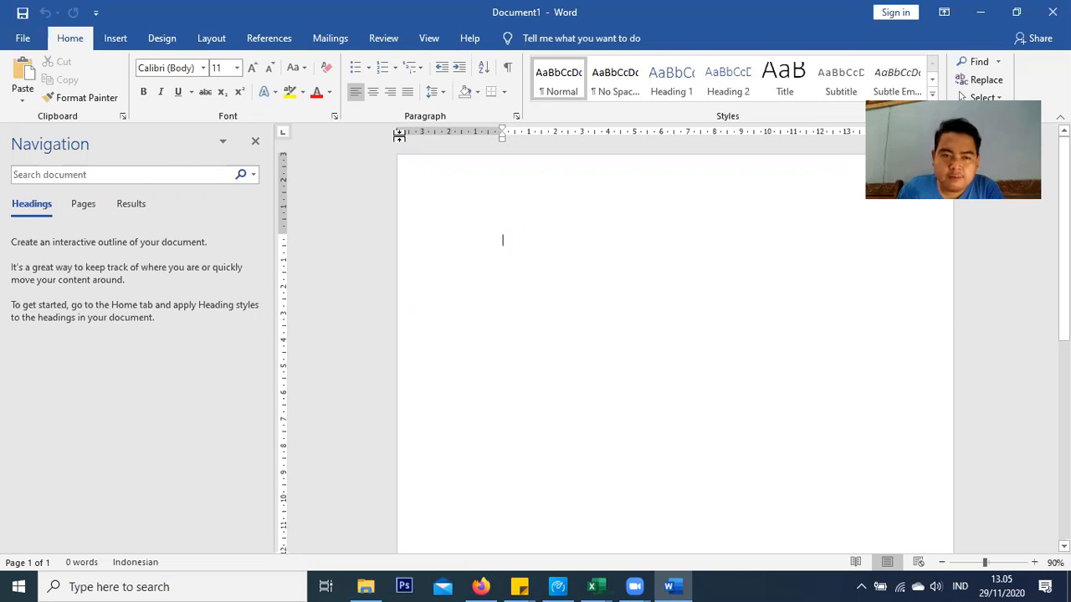
click(255, 143)
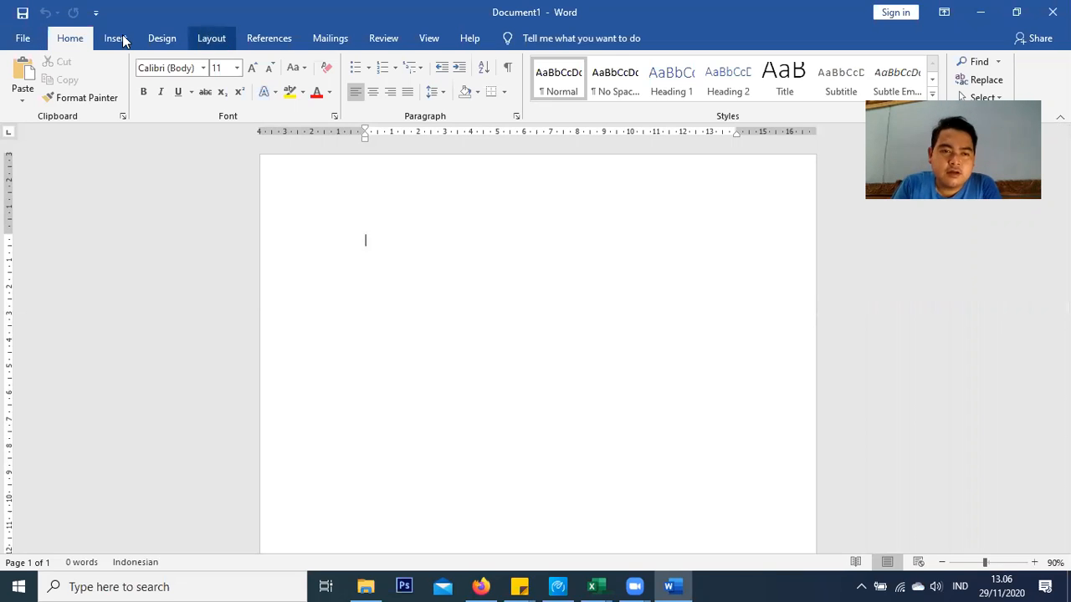
Set the page to A4 portrait with 3 cm top, bottom and right margins and a 4 cm left margin
click(202, 40)
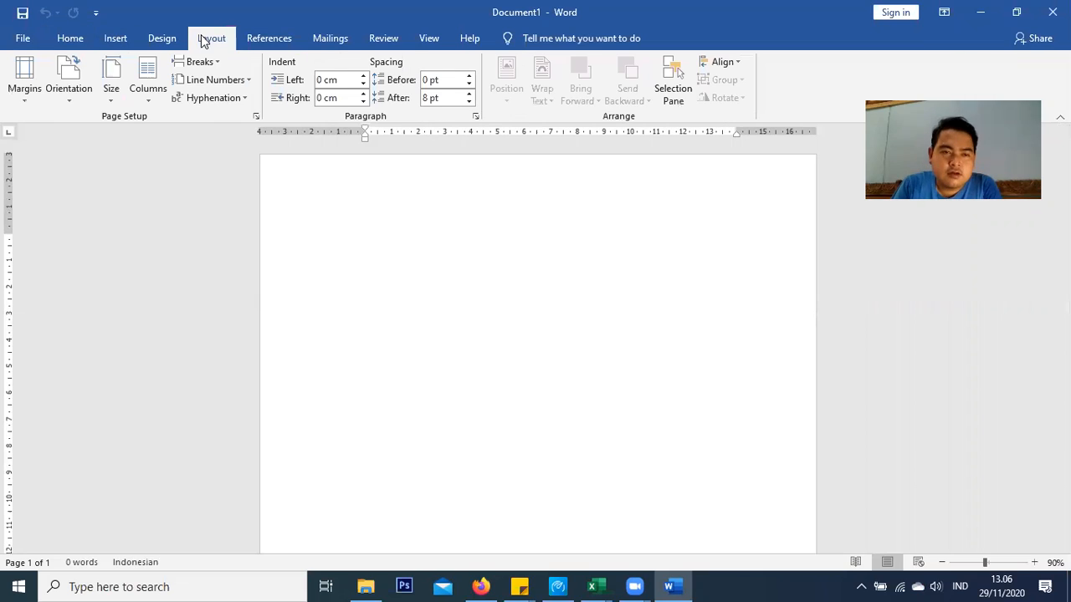
click(262, 118)
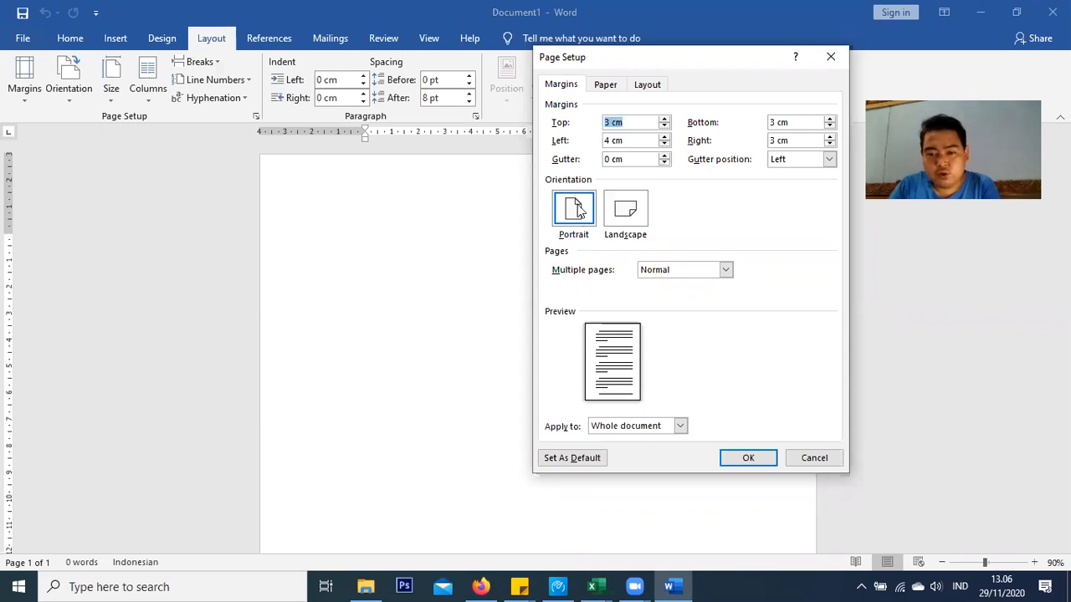
click(605, 89)
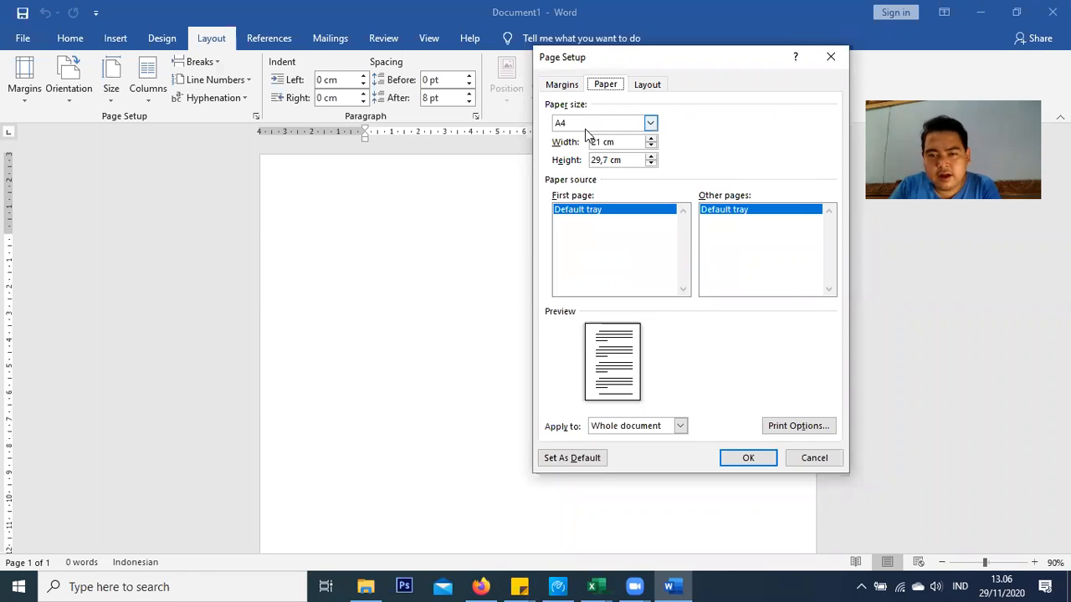
click(559, 84)
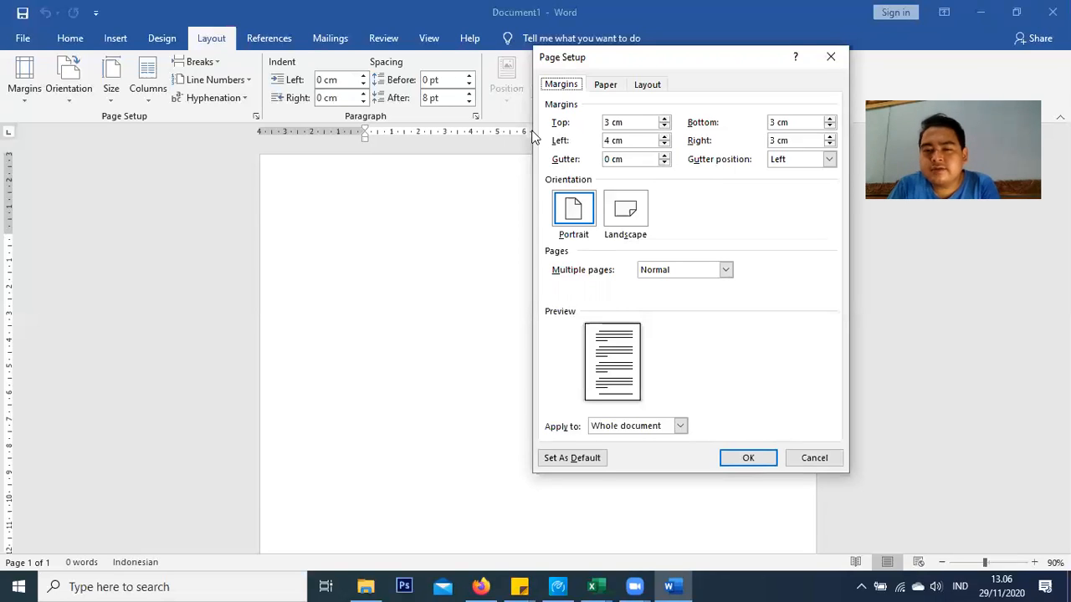
click(765, 462)
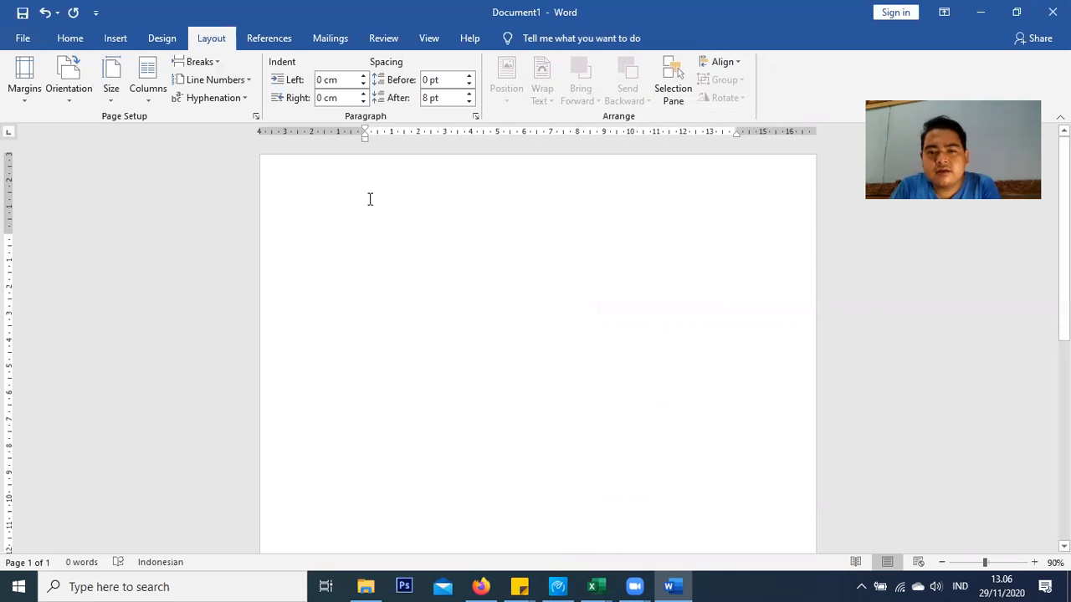
click(18, 39)
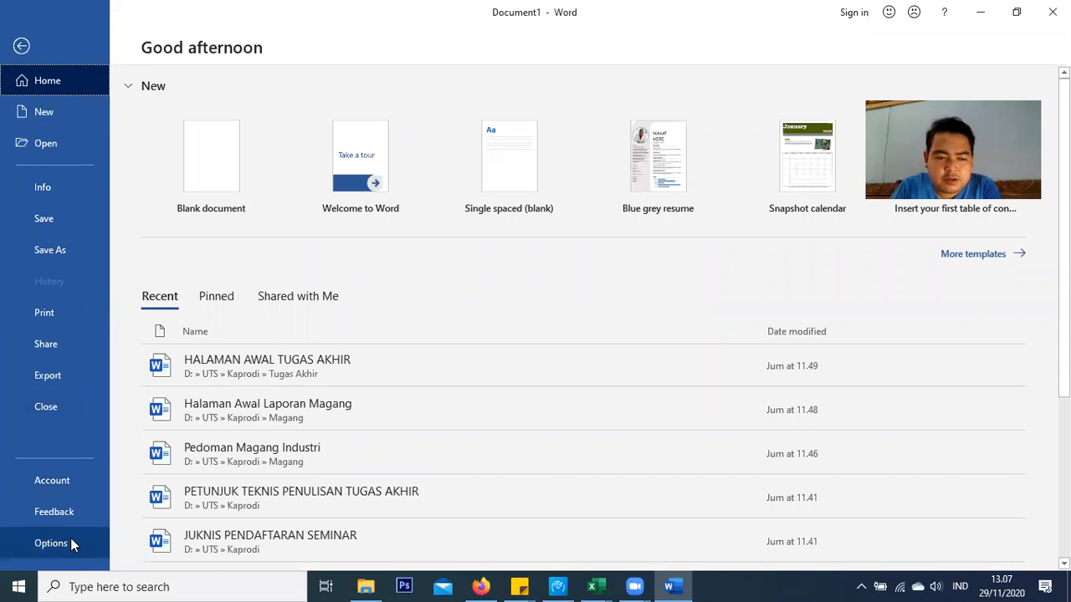
click(70, 542)
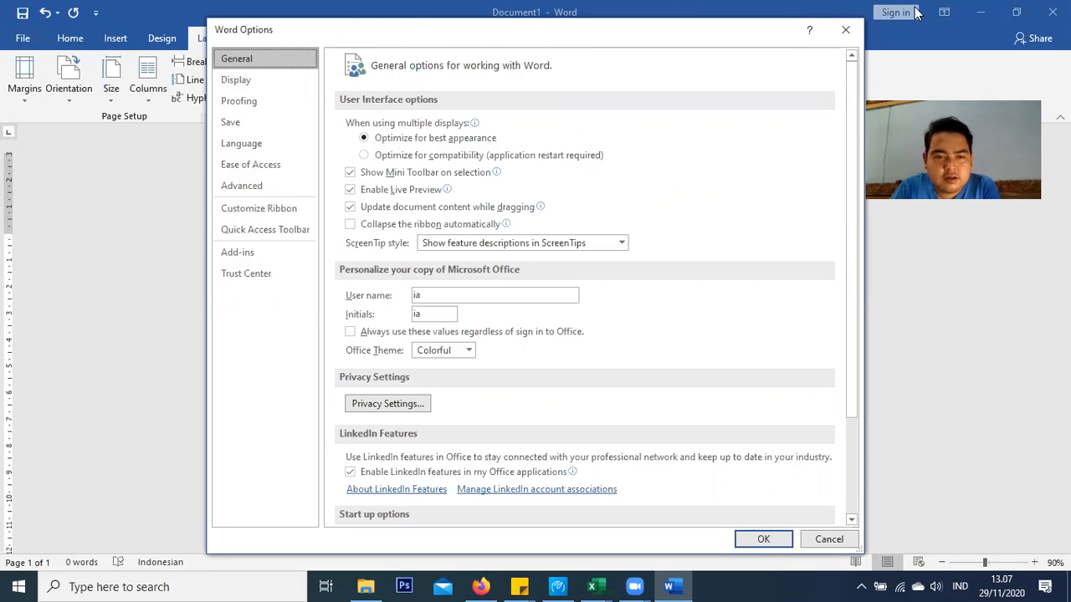
click(259, 194)
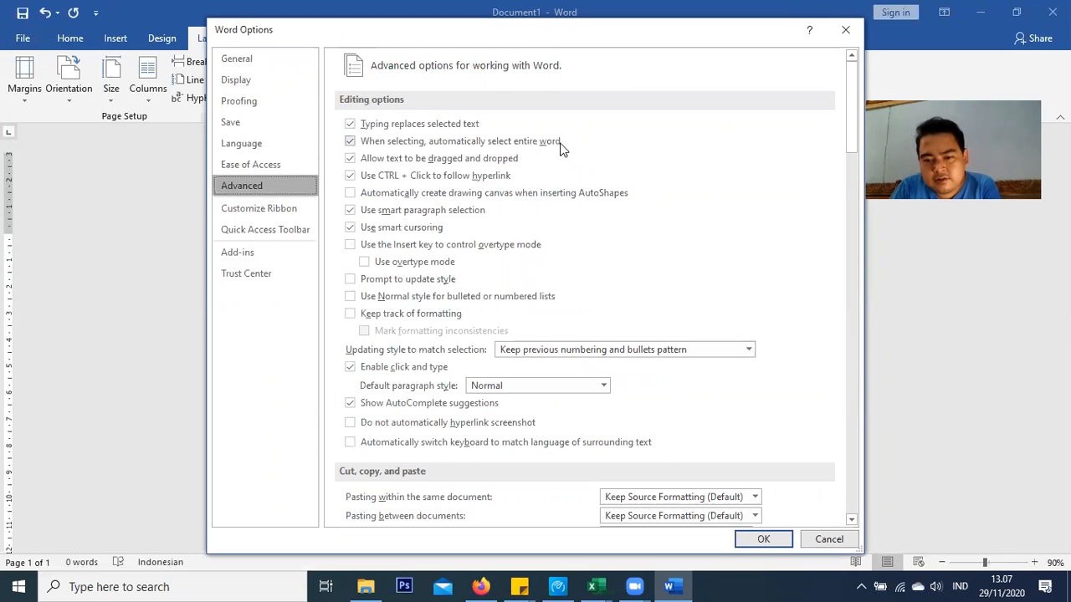
scroll(563, 149, down, 3)
scroll(562, 149, down, 9)
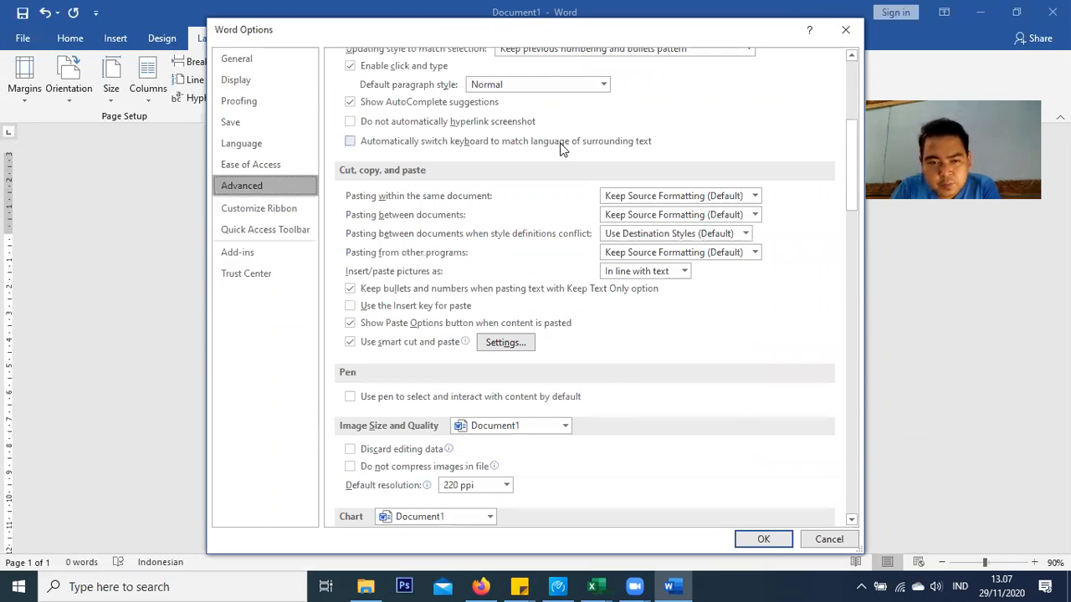
scroll(423, 161, down, 19)
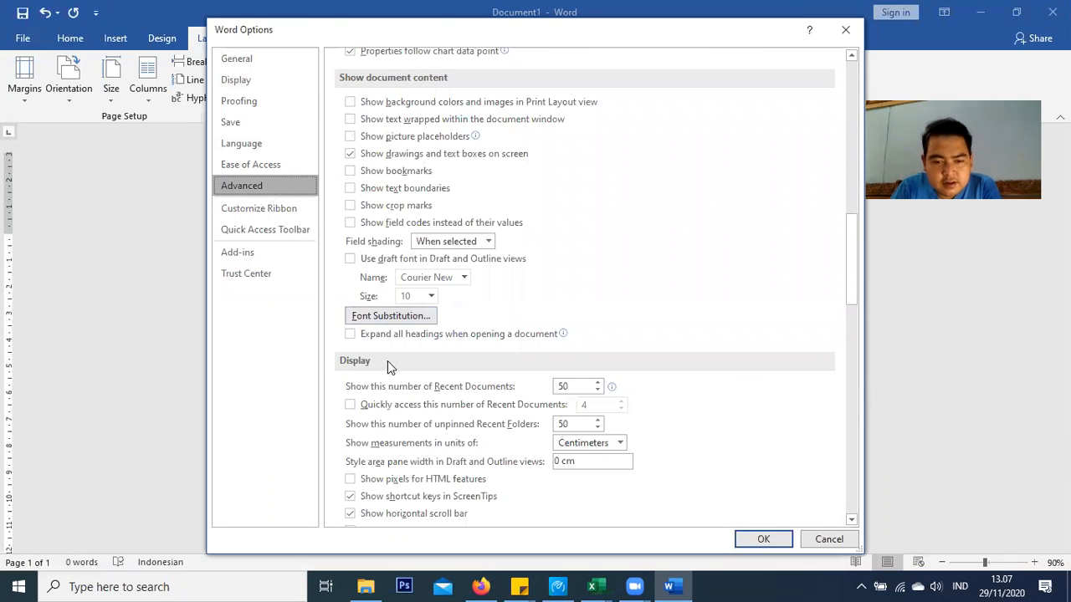
click(619, 443)
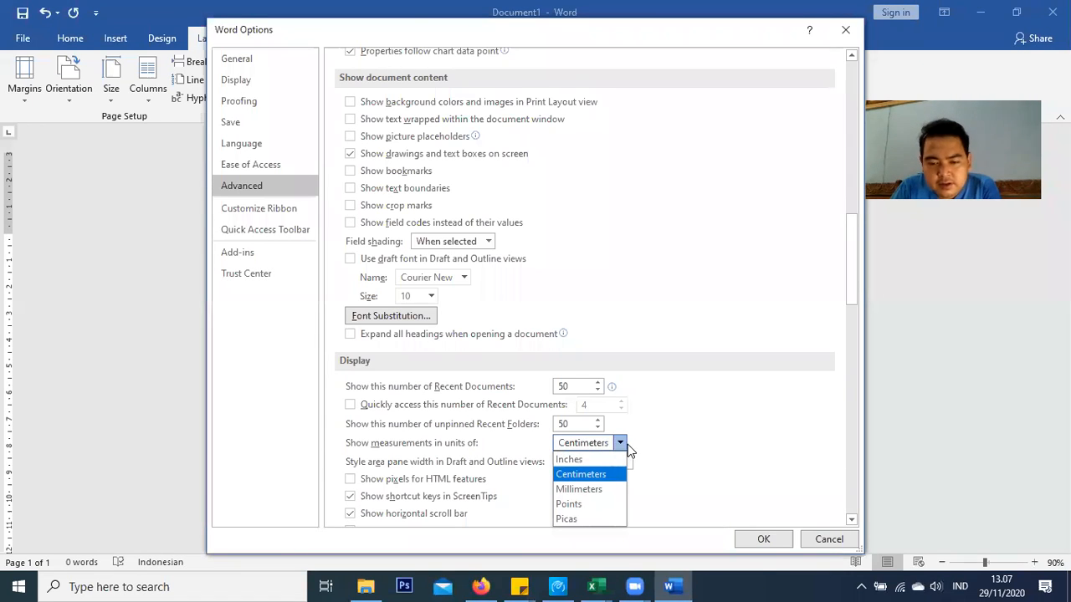
click(675, 402)
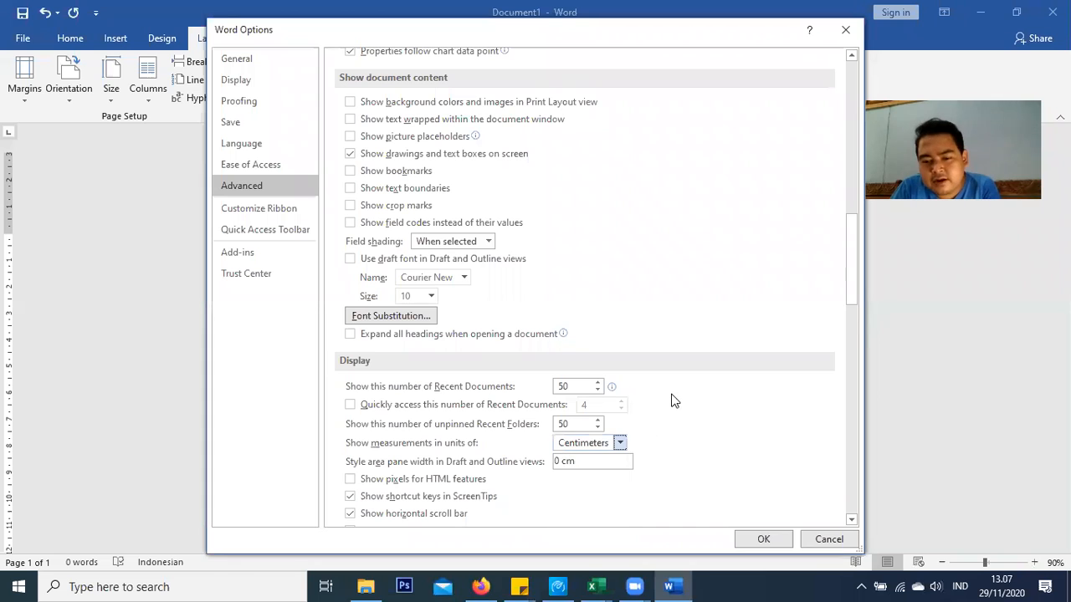
click(808, 539)
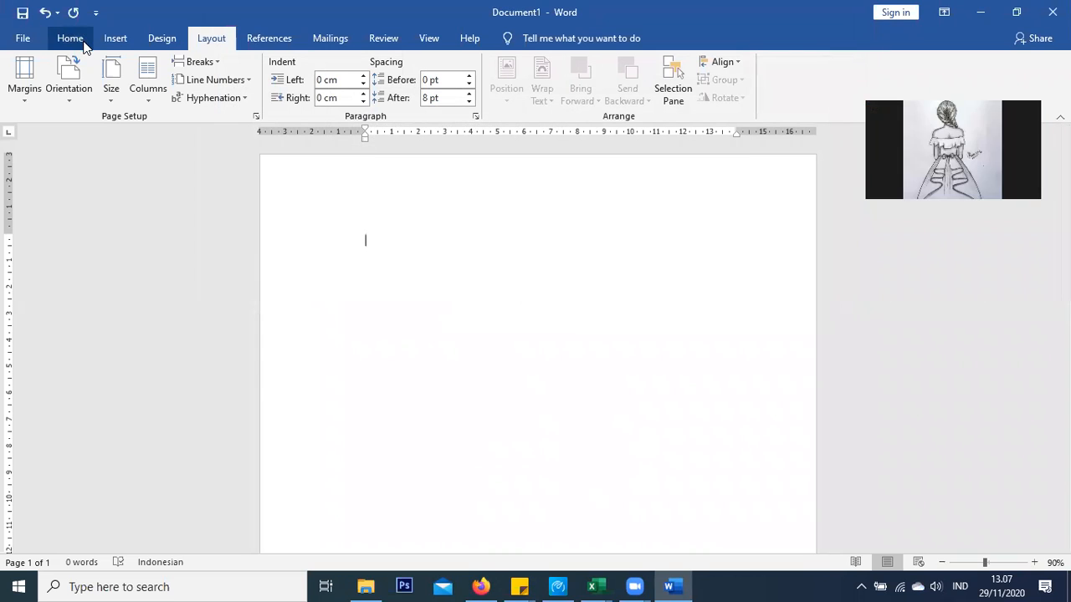
Reconfirm the A4 paper size in Page Setup and return to the Home formatting tools
click(255, 117)
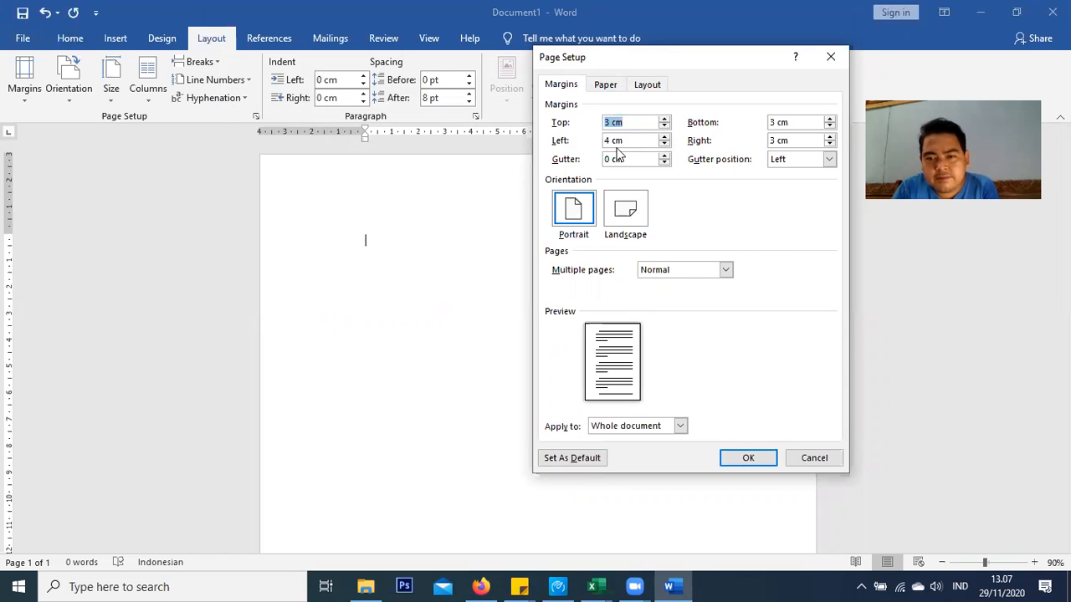
click(619, 87)
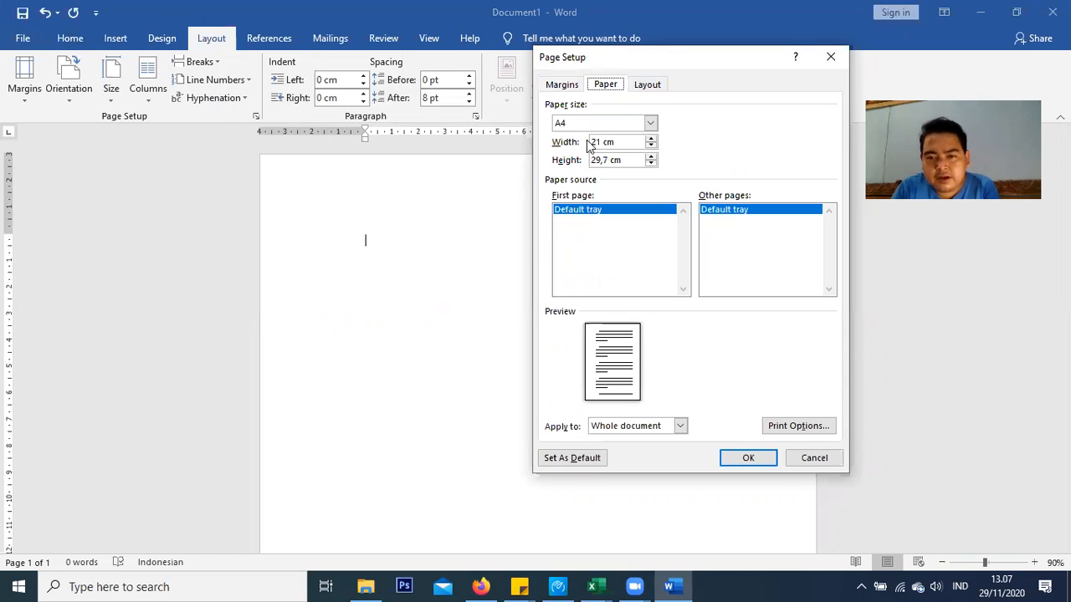
click(747, 458)
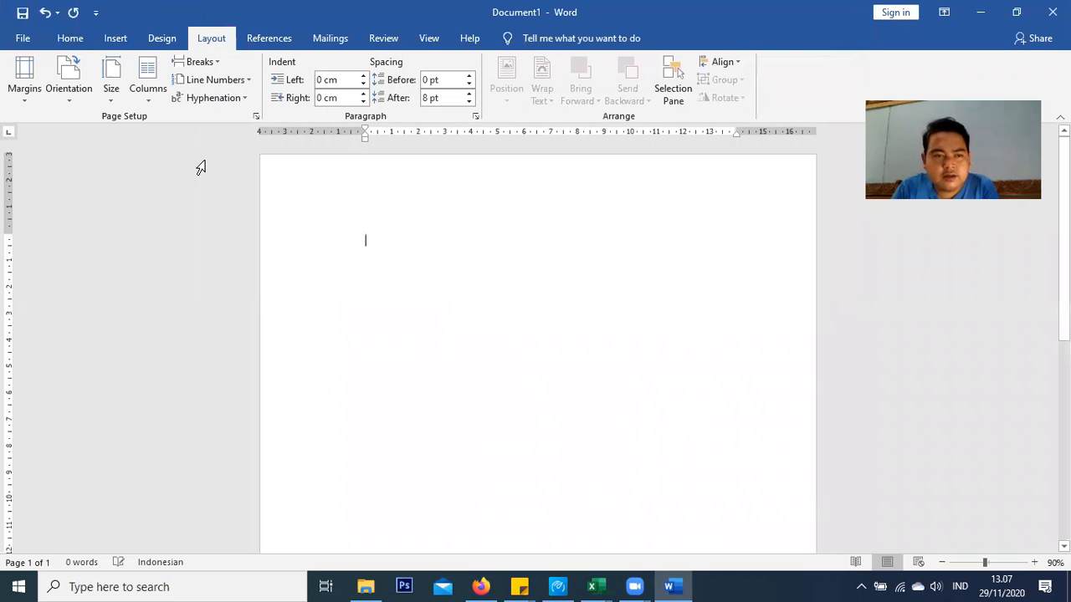
click(64, 39)
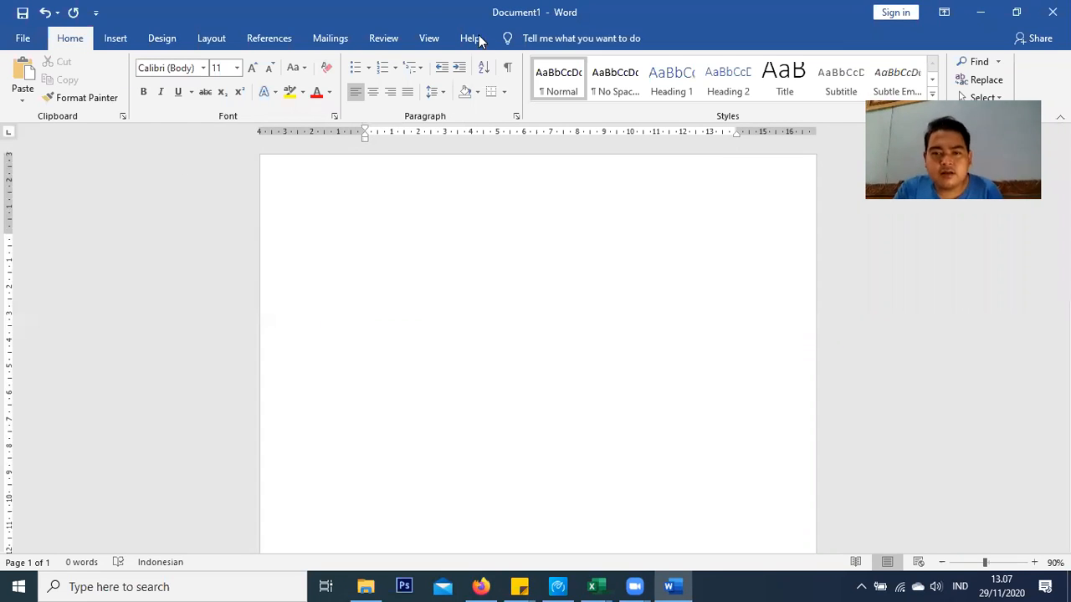
Open the Modify Style dialog for the Normal style
right_click(563, 86)
click(488, 228)
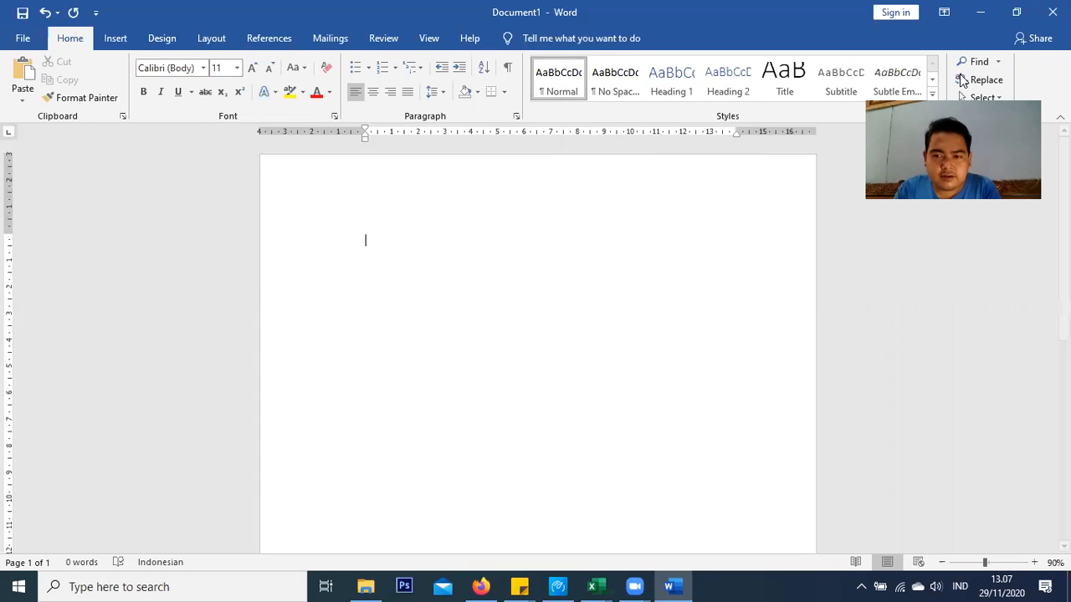
right_click(551, 84)
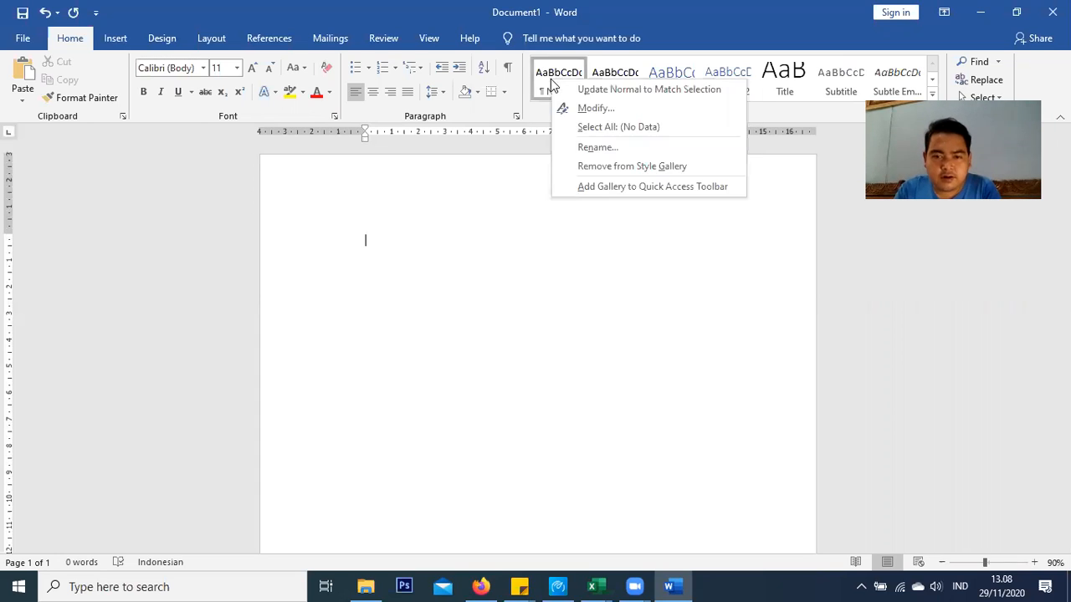
click(596, 111)
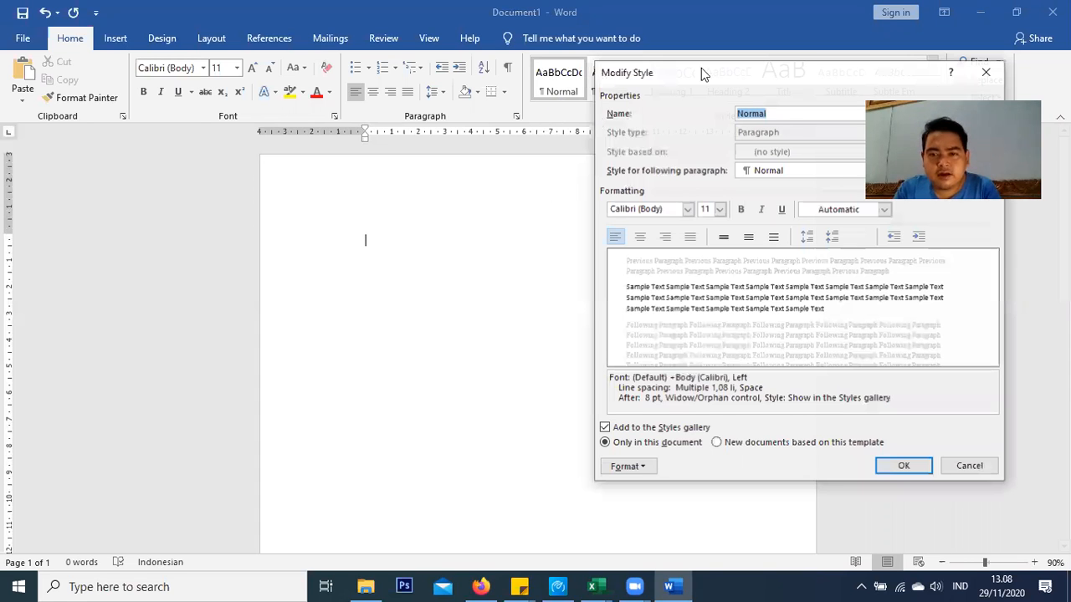
drag(701, 68, 435, 59)
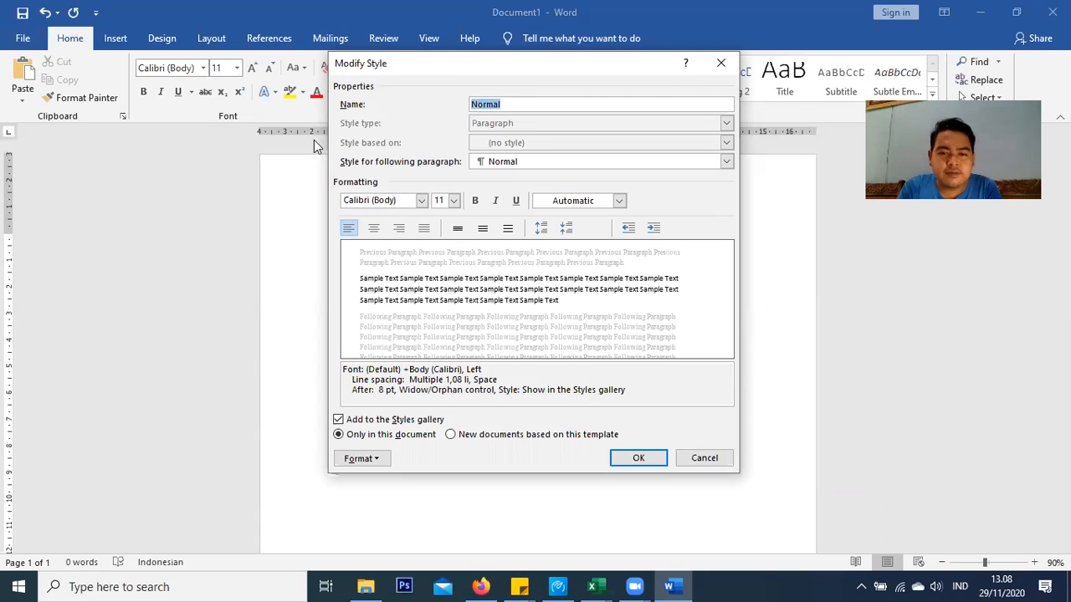
Set the Normal style to Times New Roman, 12 pt, Automatic colour, justified
click(423, 201)
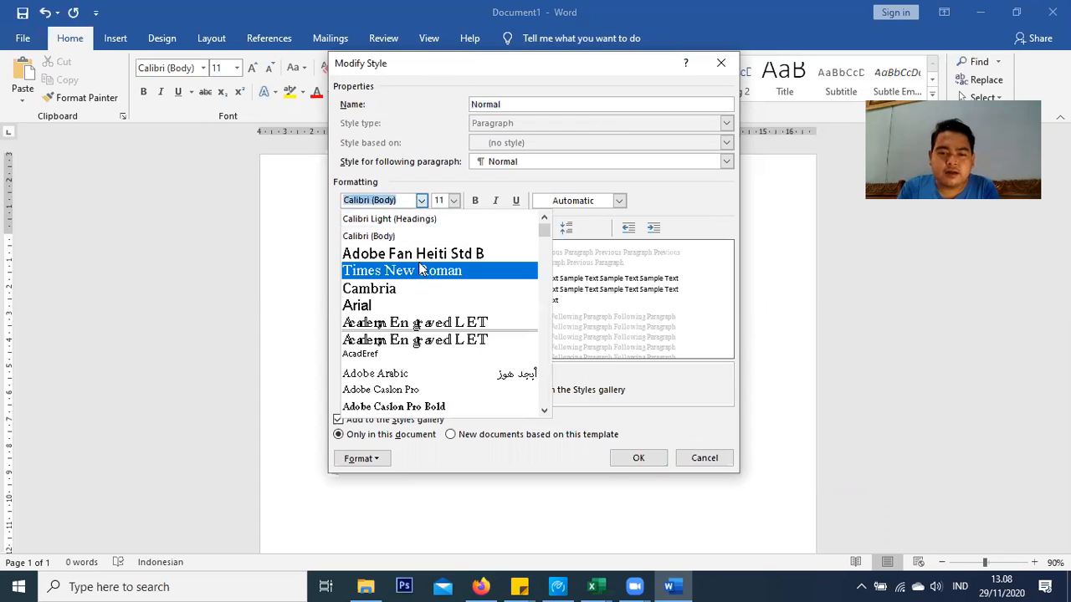
click(414, 271)
click(454, 201)
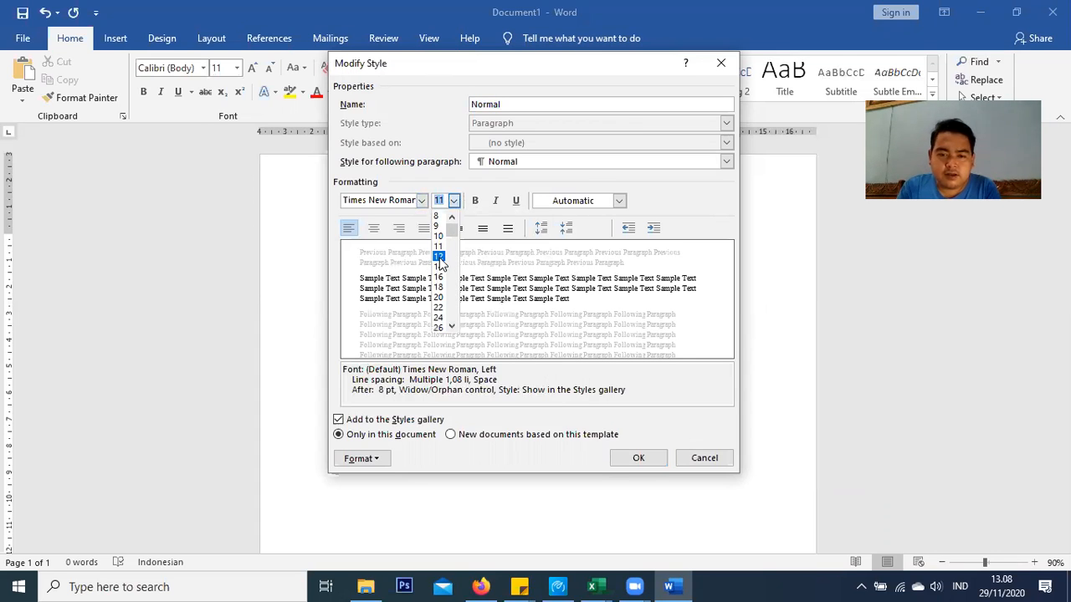
click(441, 258)
click(620, 202)
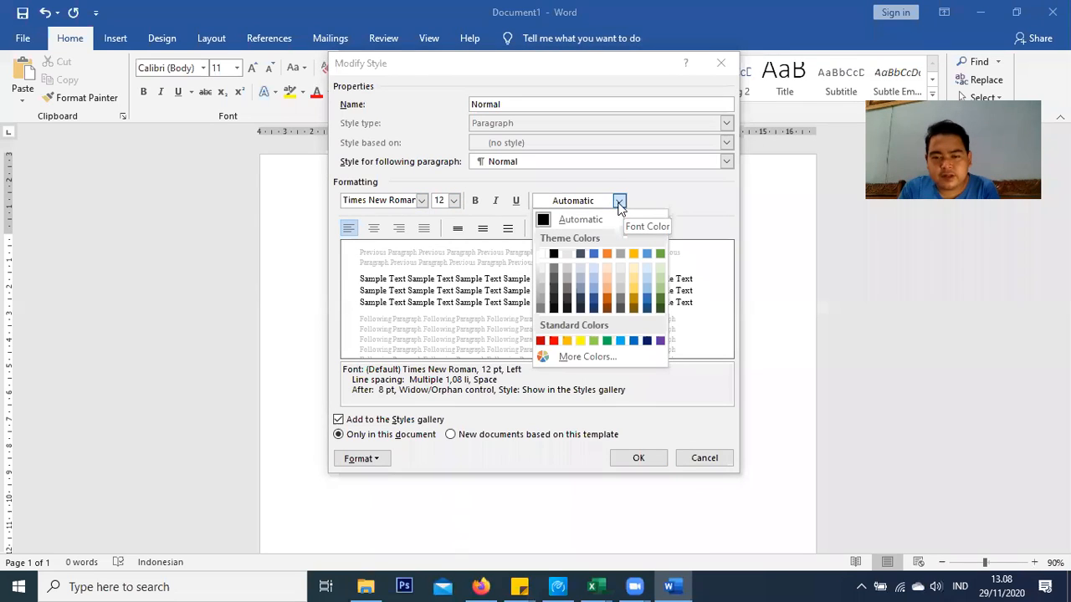
click(584, 209)
click(584, 209)
click(425, 229)
click(424, 229)
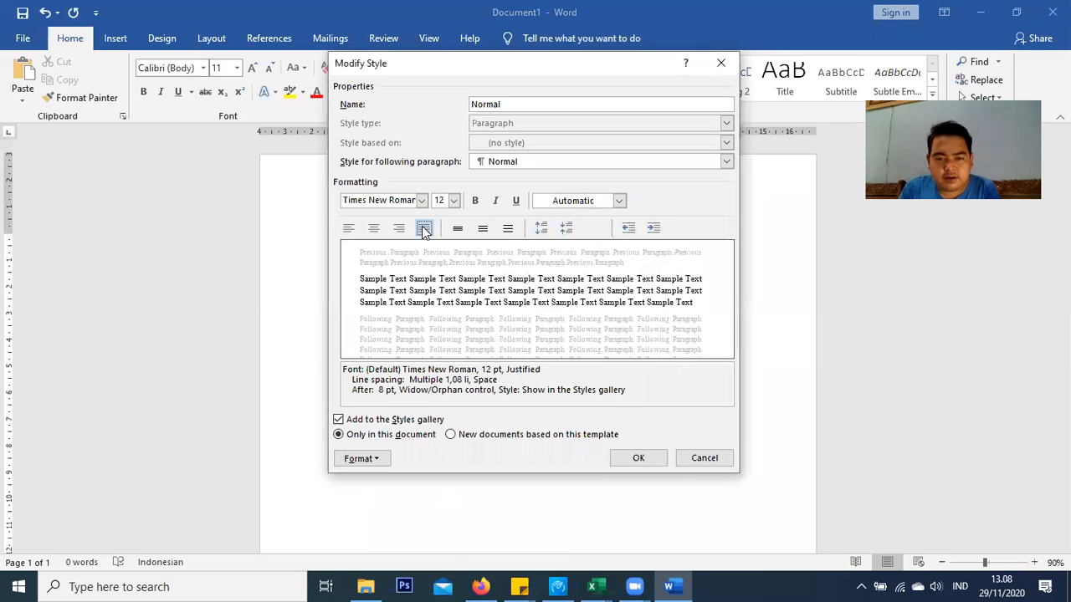
click(363, 459)
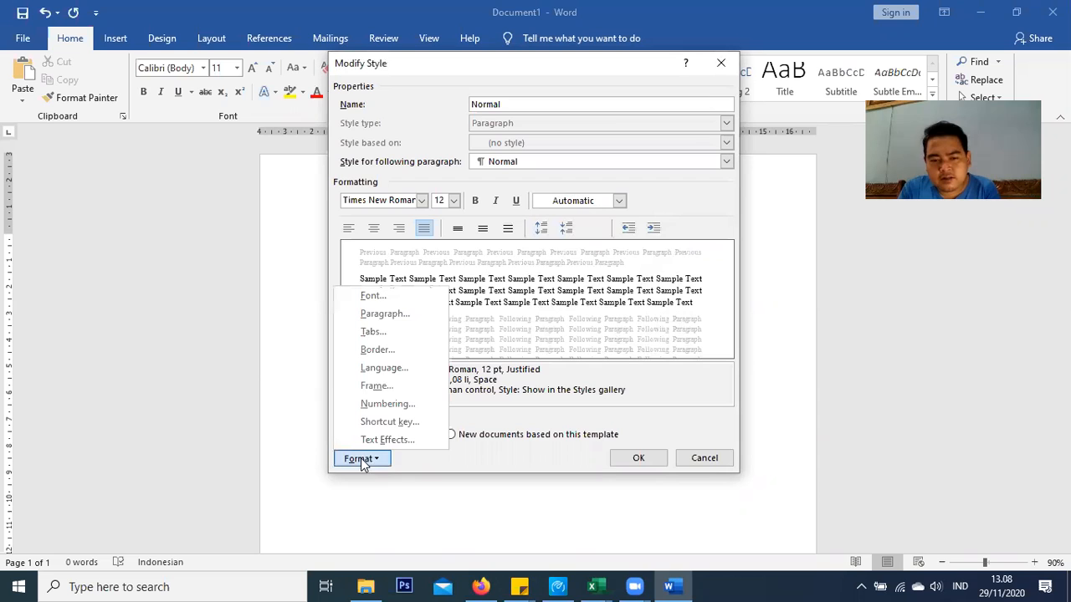
Give the Normal style no space after, 1.5 line spacing and a 1 cm first-line indent, then save it
click(398, 315)
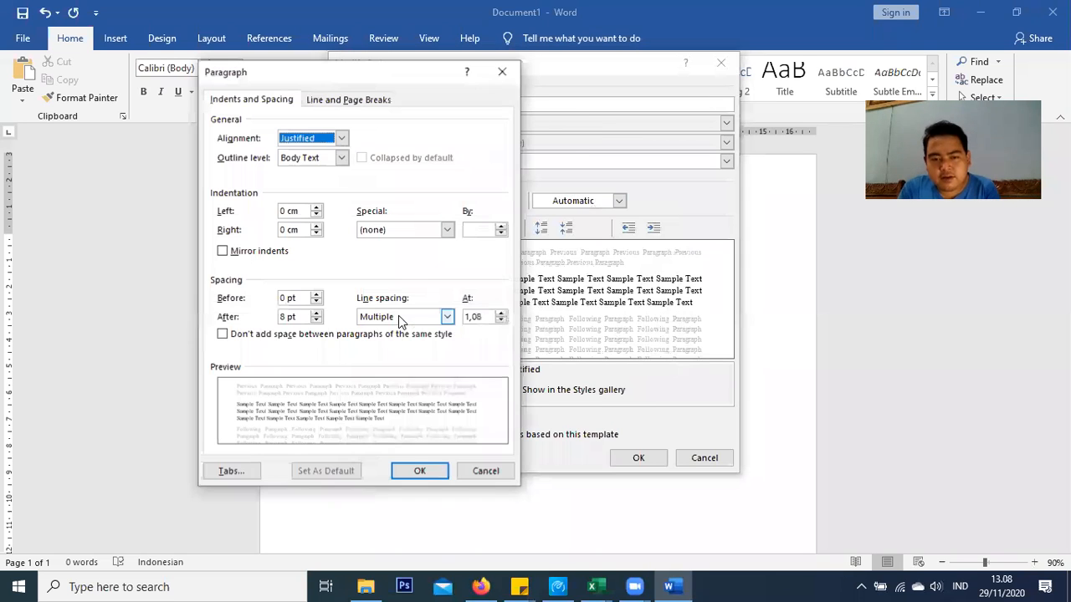
click(316, 320)
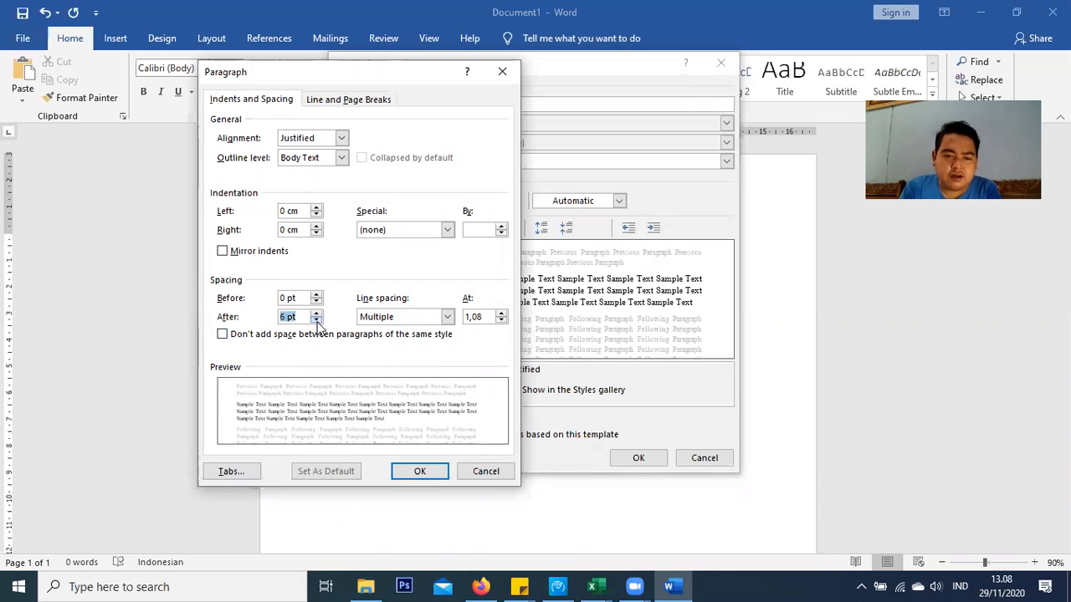
click(381, 323)
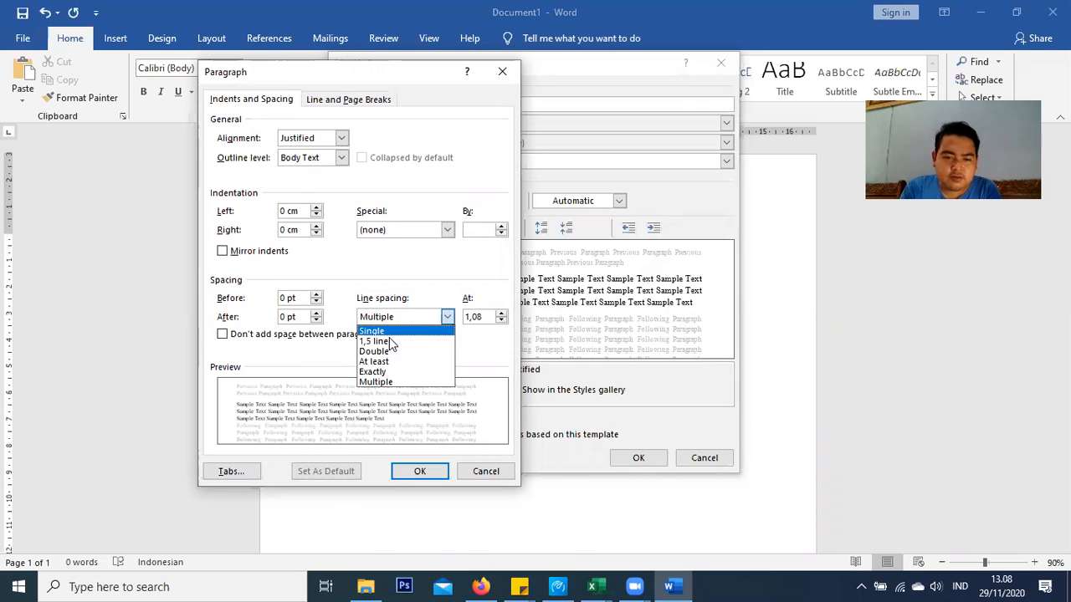
click(388, 343)
click(441, 229)
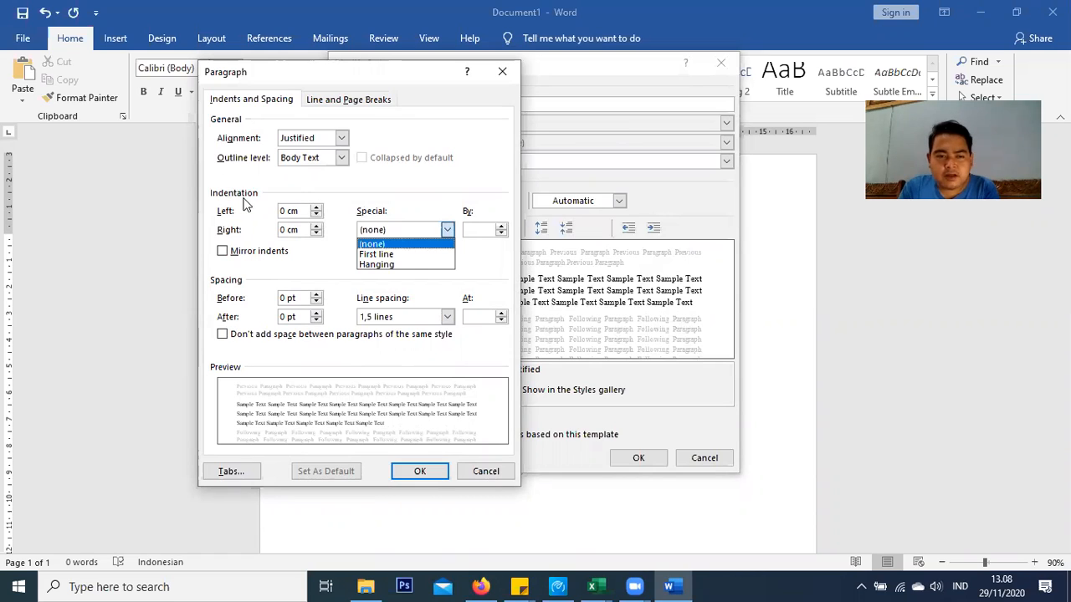
click(387, 255)
click(502, 233)
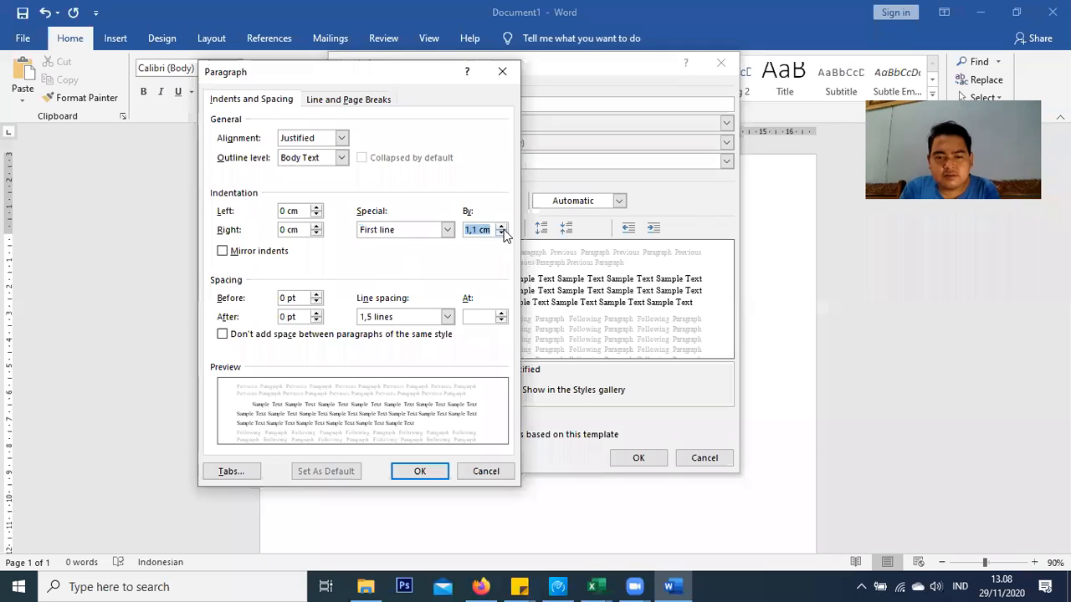
click(501, 233)
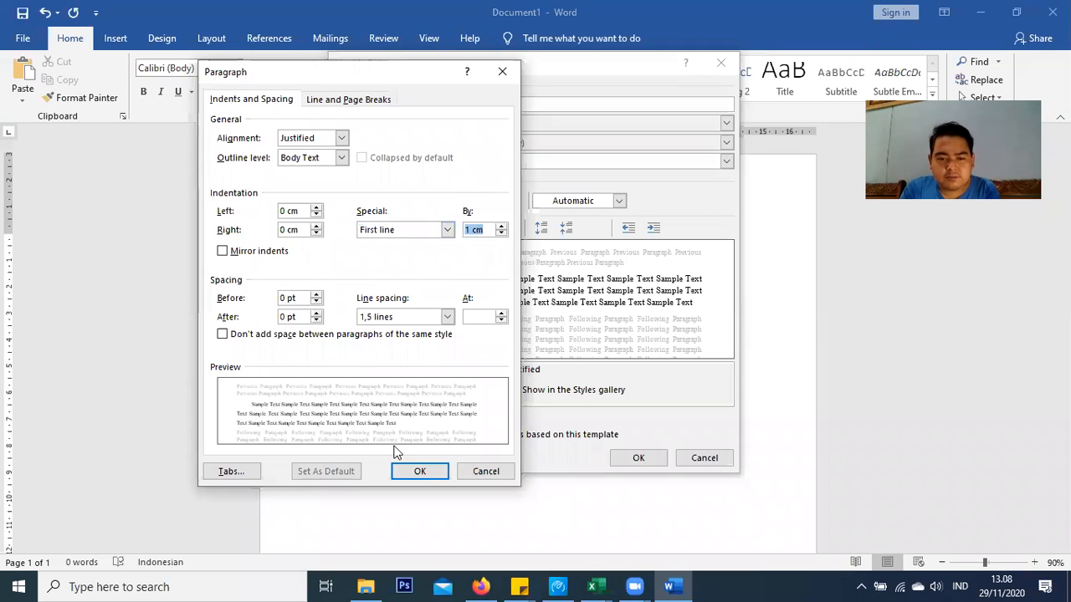
click(421, 475)
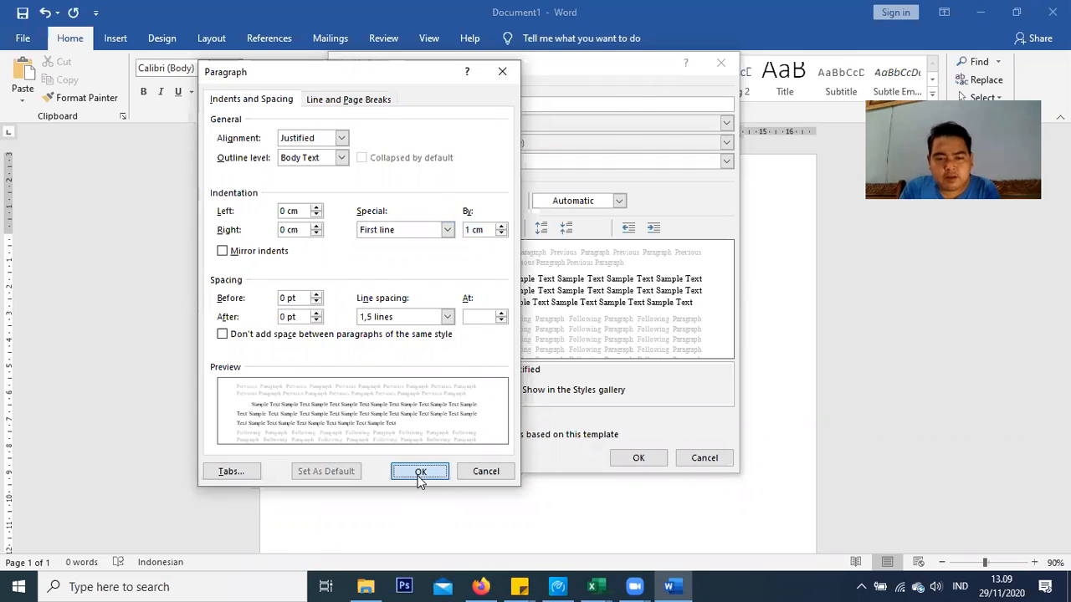
click(650, 460)
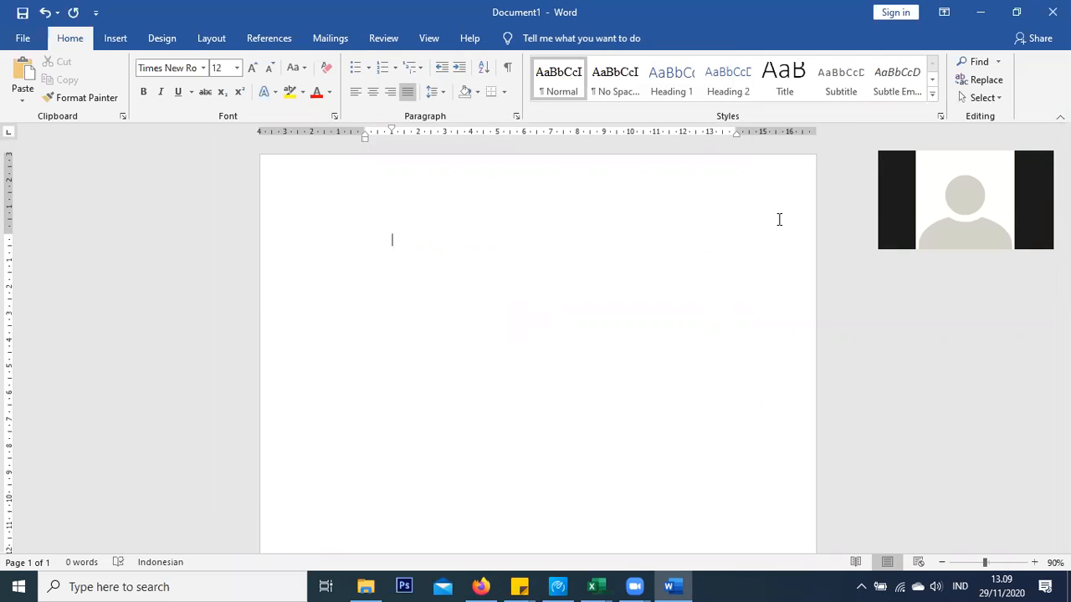
Set Heading 1 to Times New Roman 14 pt bold, Automatic colour, centred
right_click(678, 78)
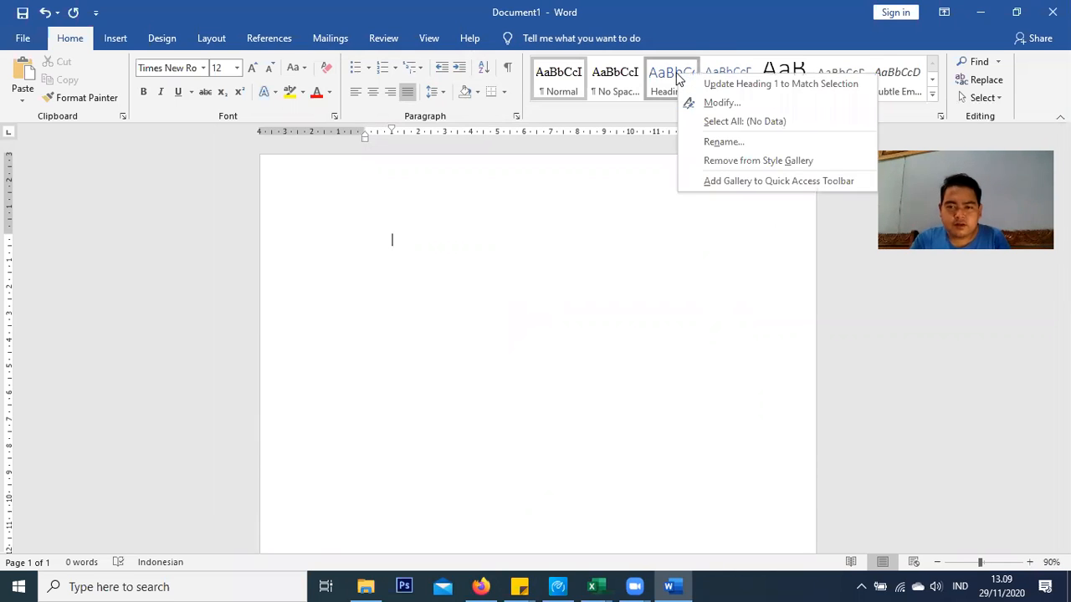
click(722, 103)
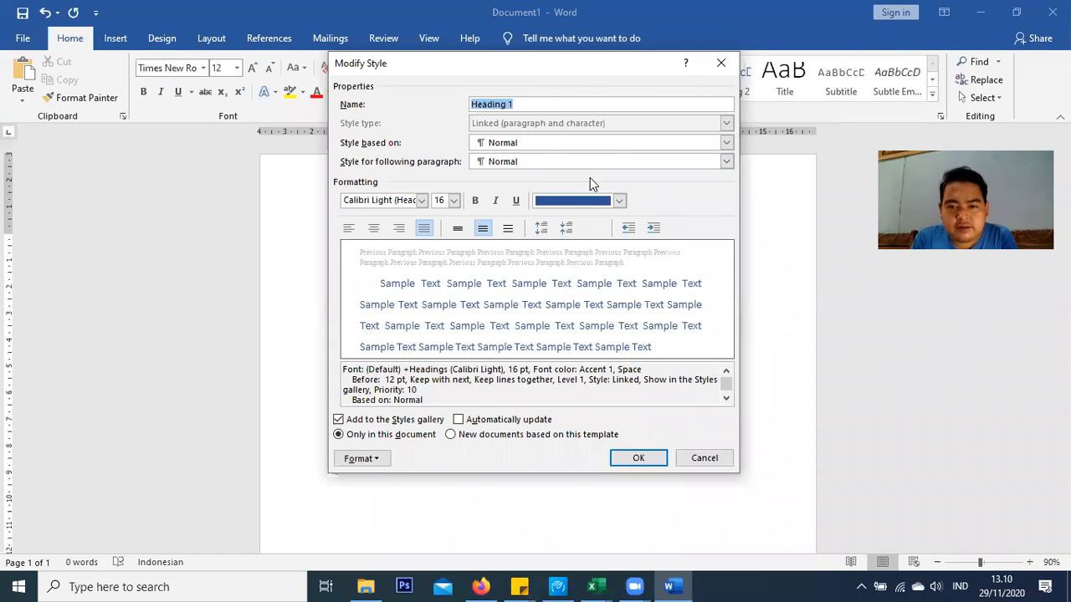
click(618, 201)
click(604, 219)
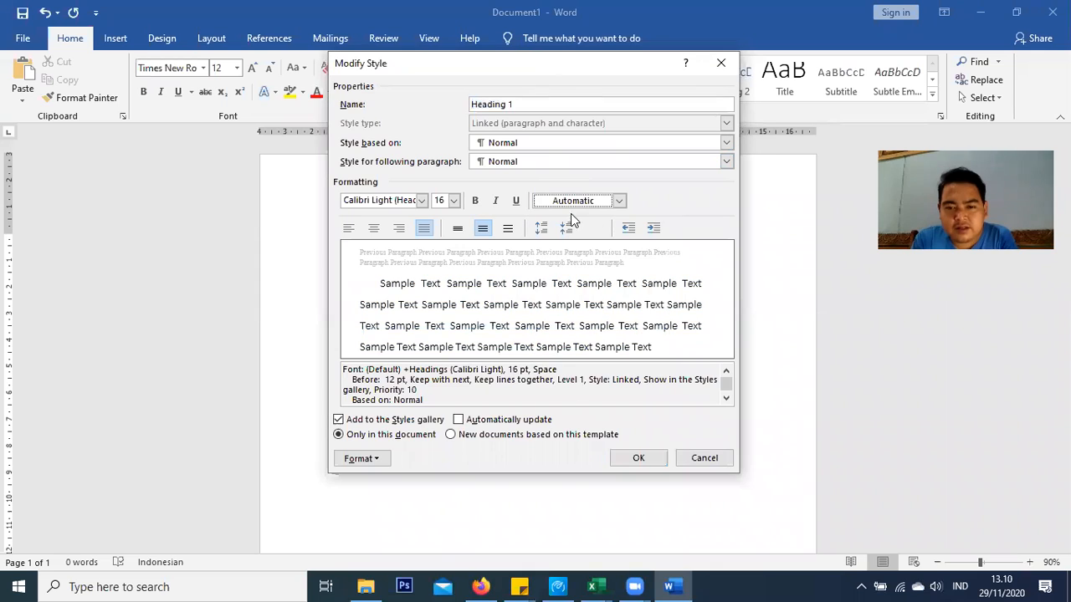
click(475, 202)
click(454, 200)
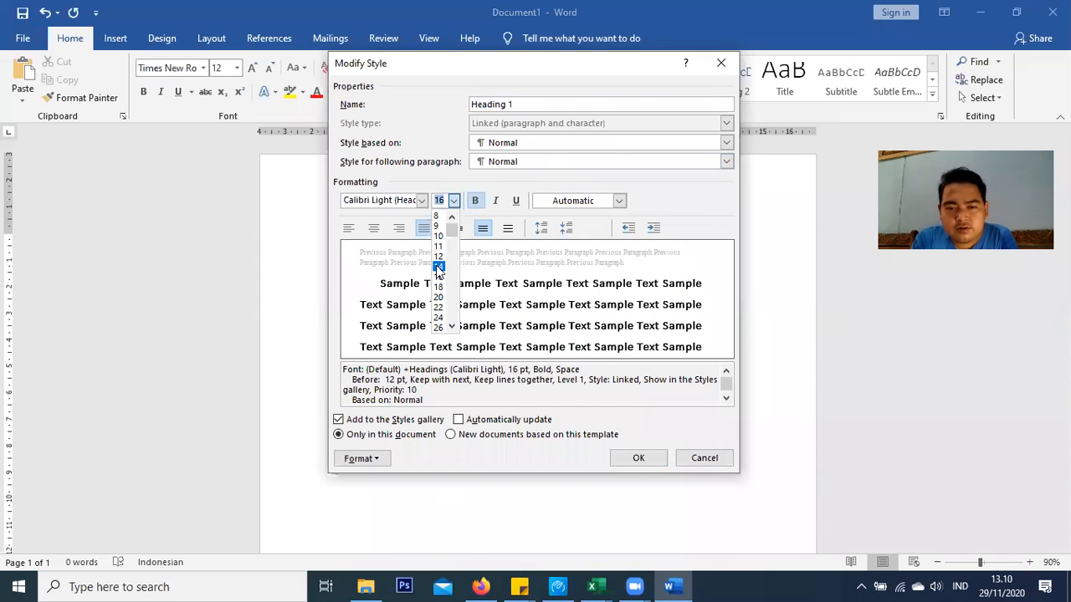
click(438, 267)
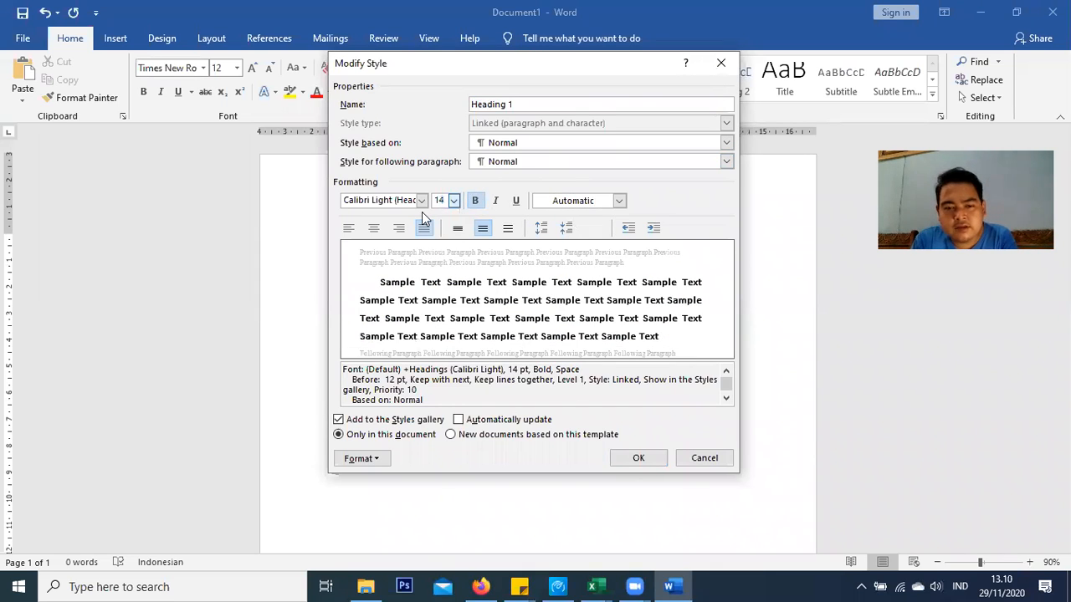
click(421, 202)
click(364, 235)
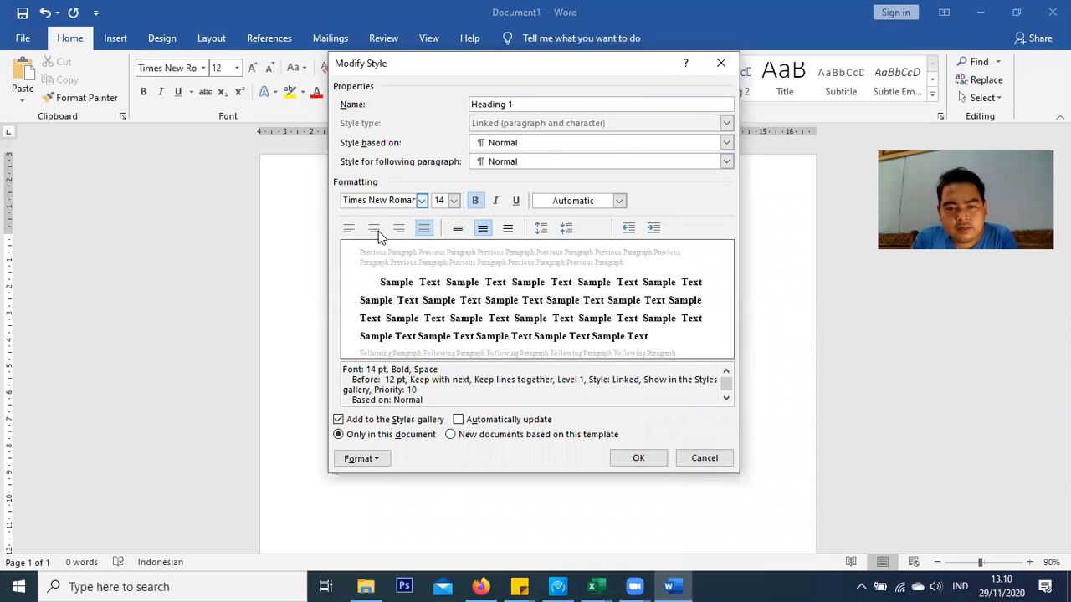
click(374, 228)
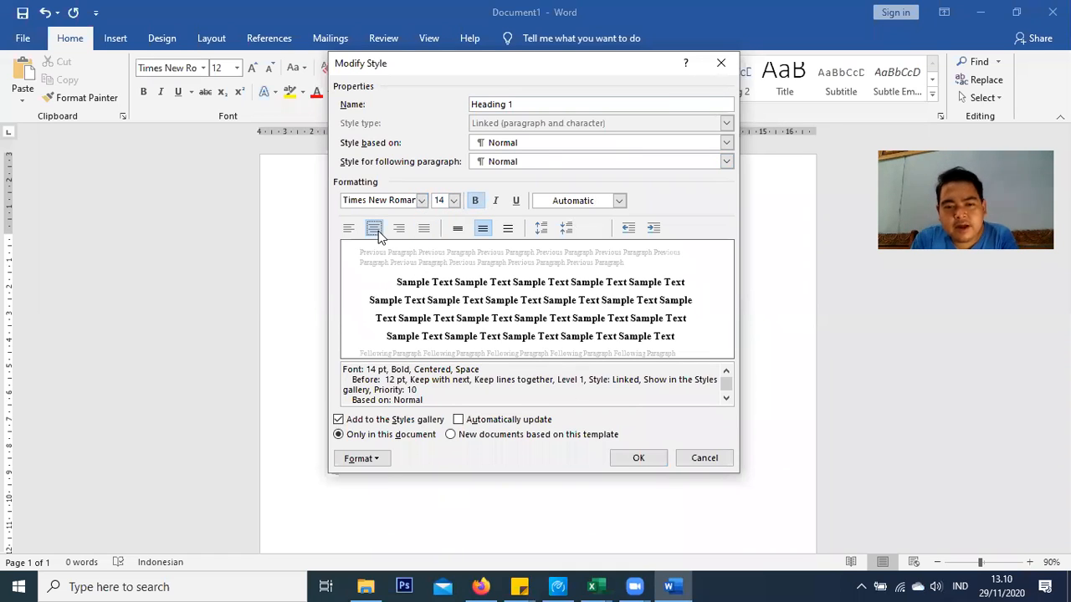
Give Heading 1 no first-line indent, 0 pt space before and 1.5 line spacing, then save it
click(361, 459)
click(405, 318)
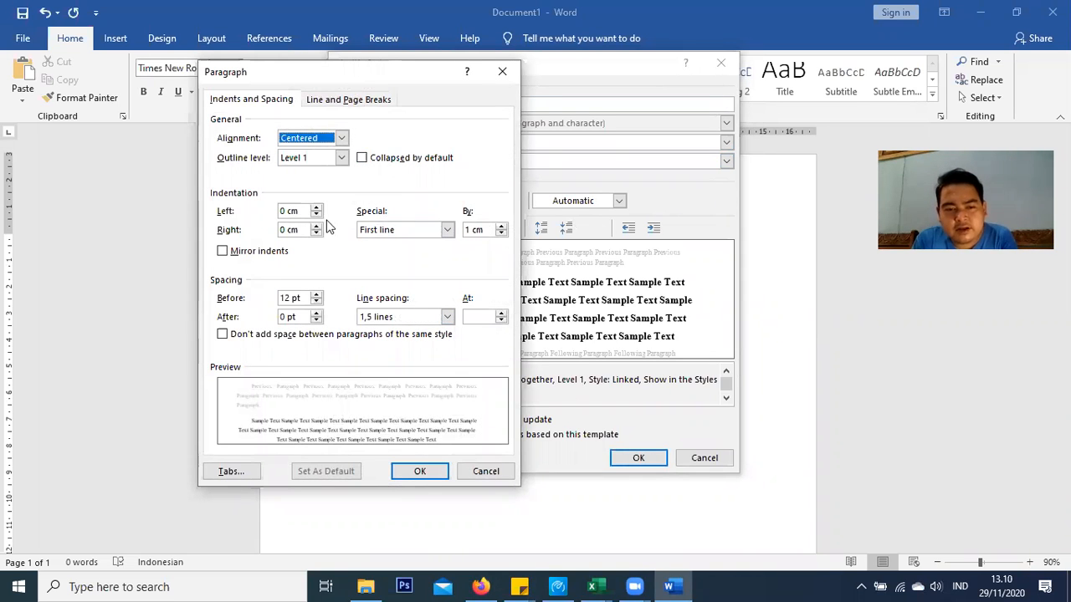
click(427, 230)
click(405, 241)
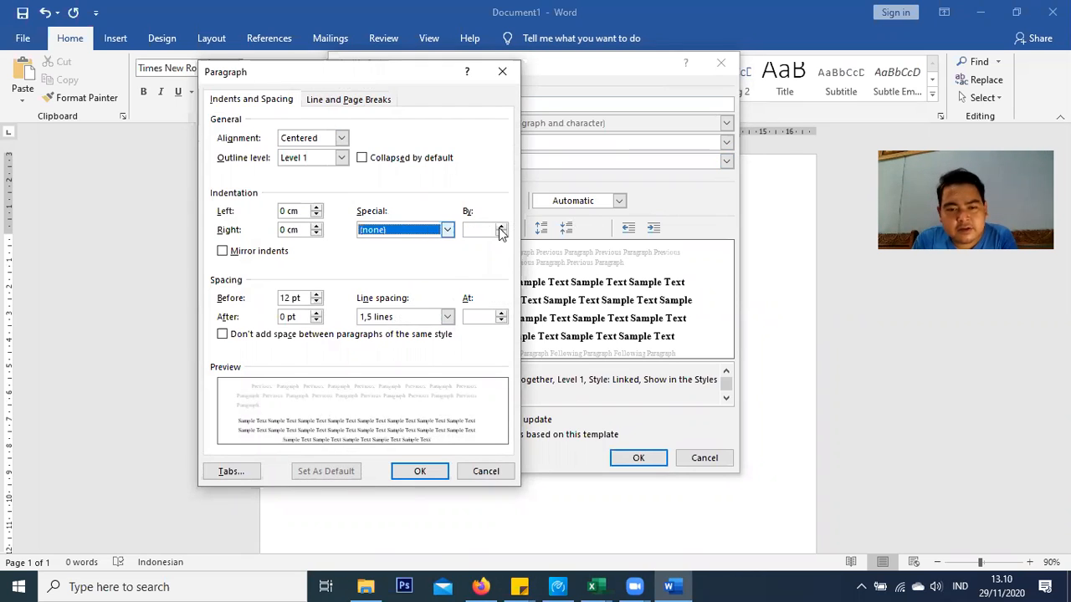
click(317, 302)
click(316, 302)
click(415, 316)
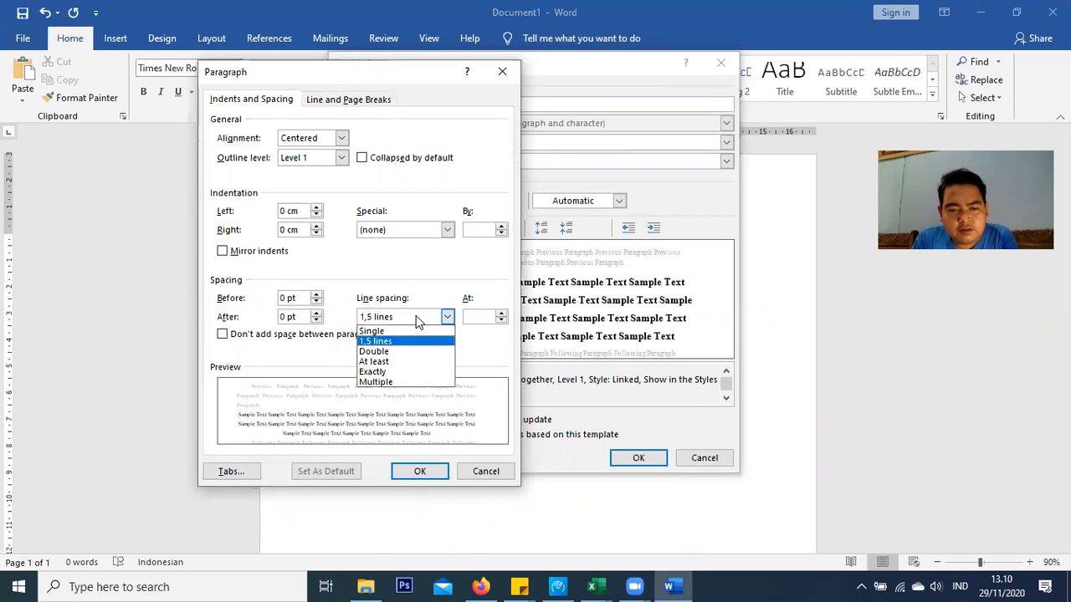
click(416, 316)
click(421, 472)
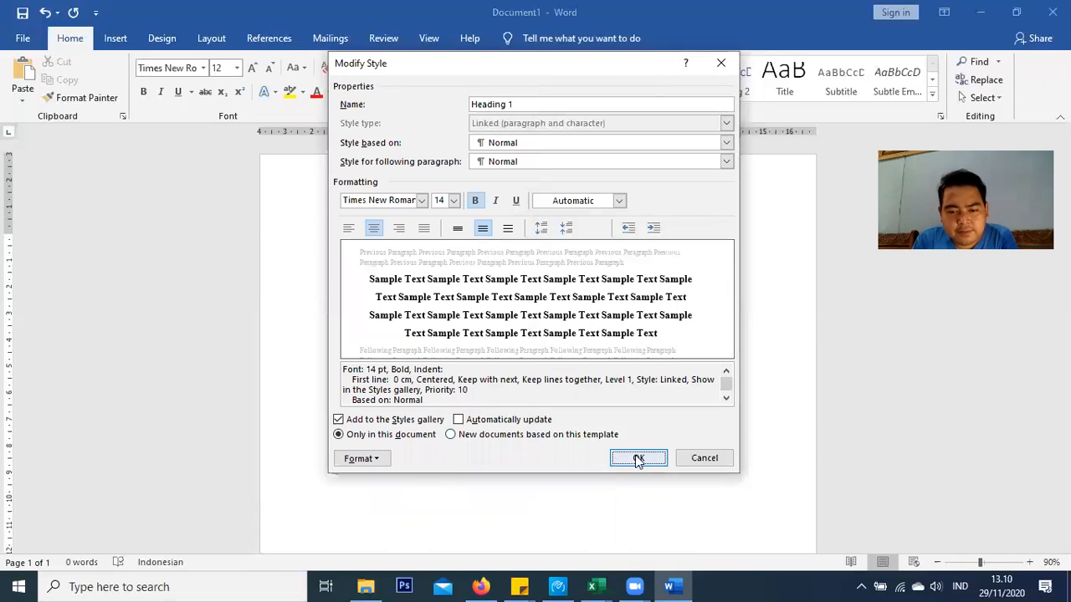
click(638, 459)
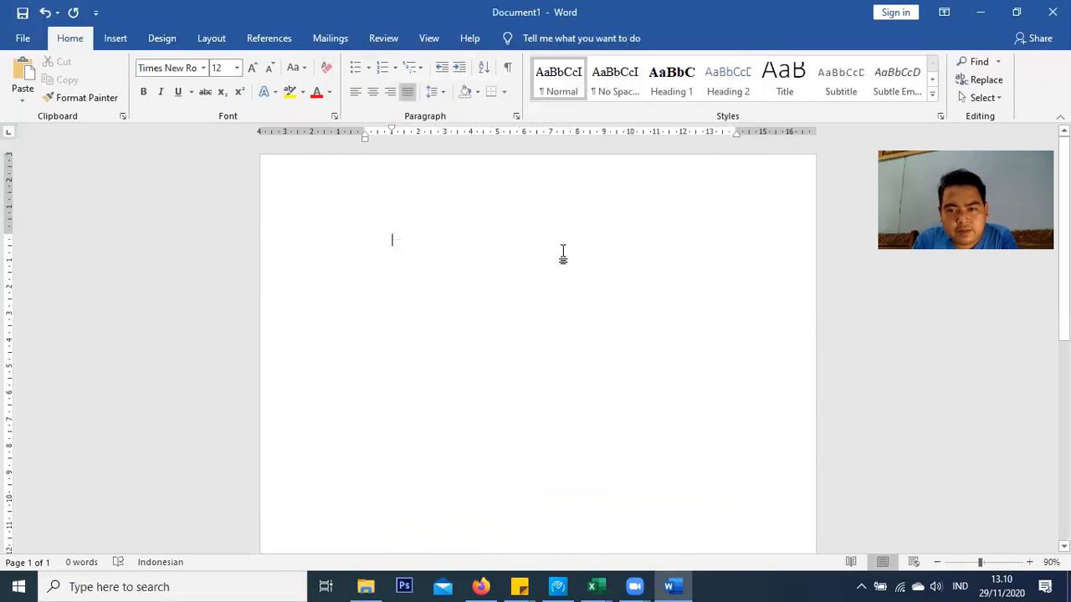
Set Heading 2 to Times New Roman 12 pt bold, Automatic colour, justified
right_click(725, 89)
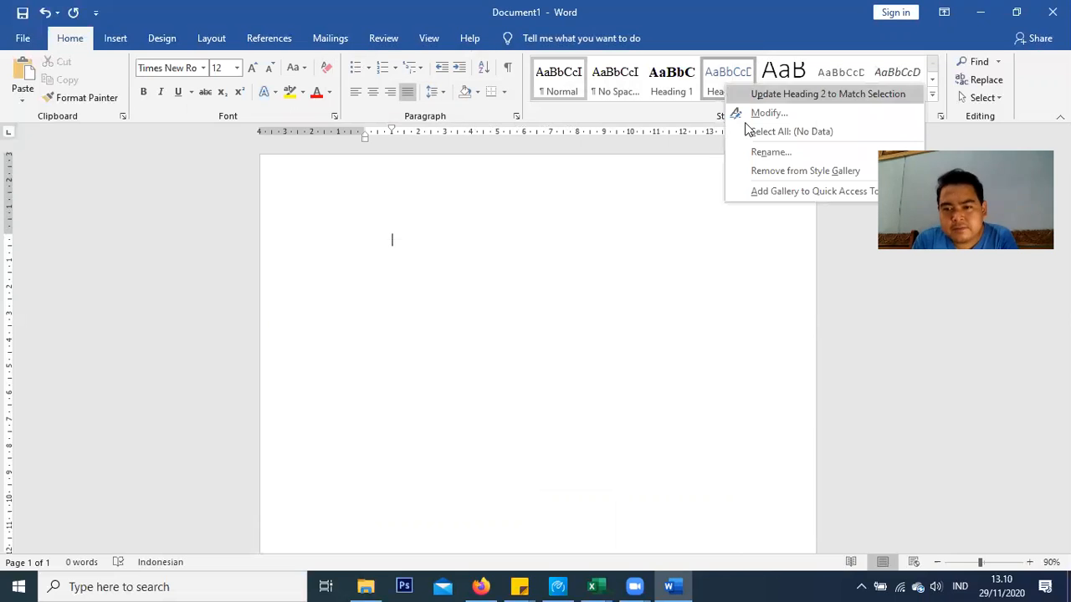
click(751, 114)
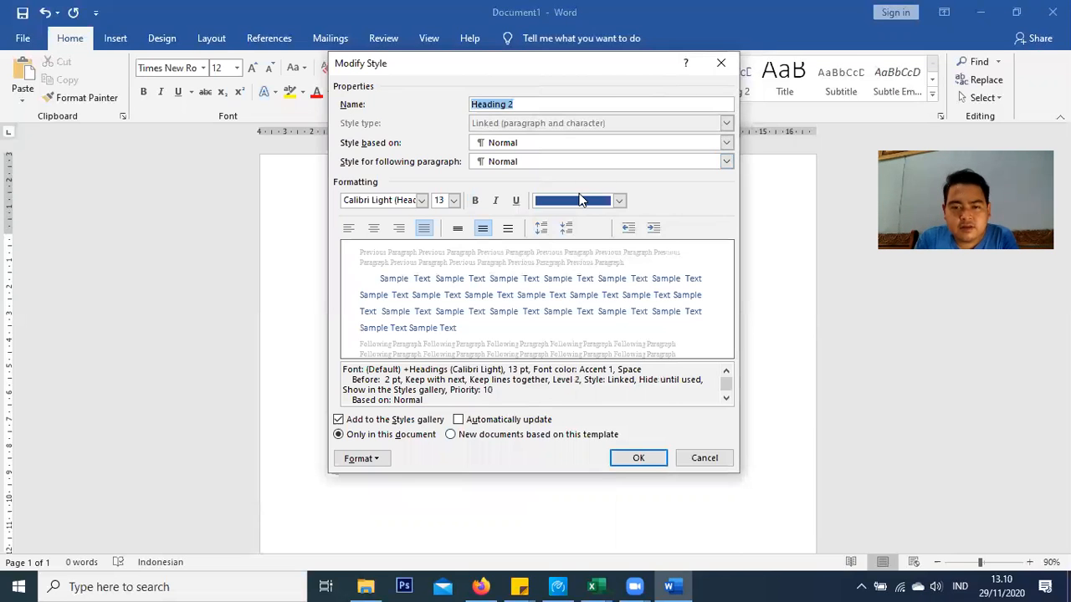
click(581, 201)
click(577, 220)
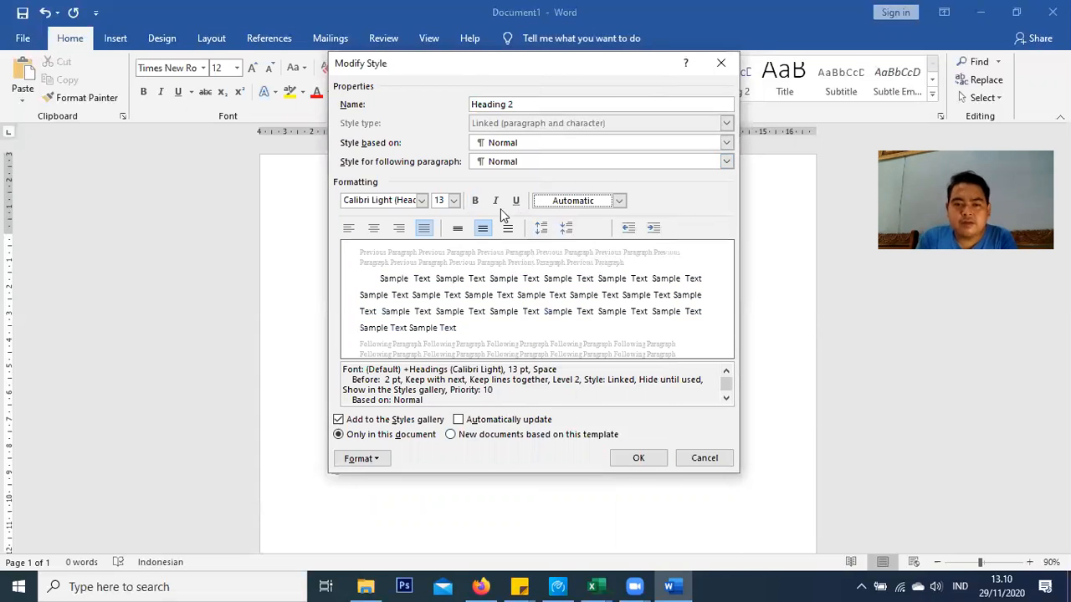
click(474, 201)
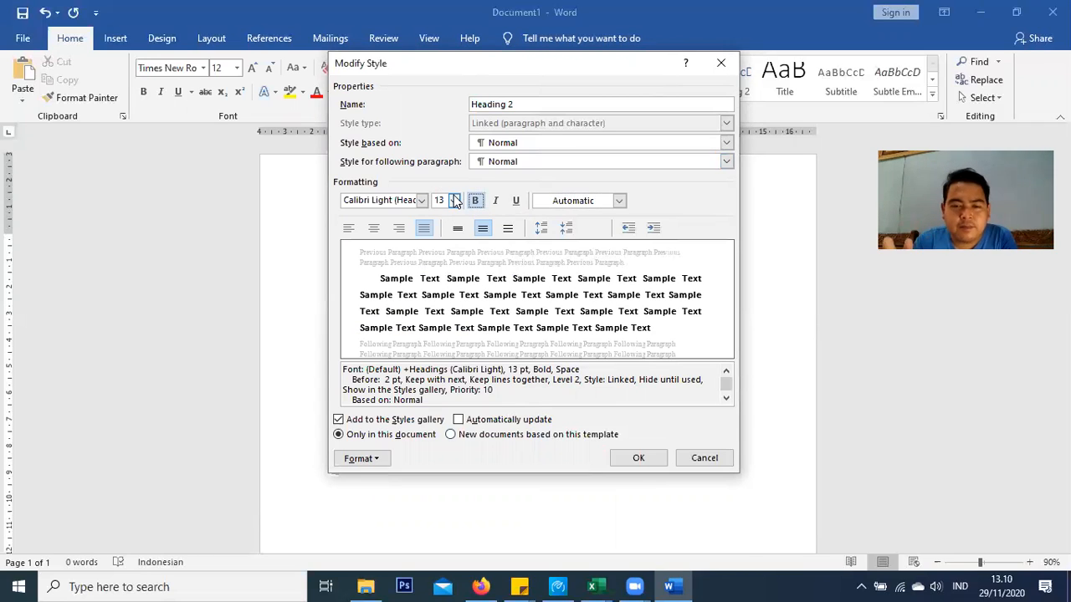
click(349, 228)
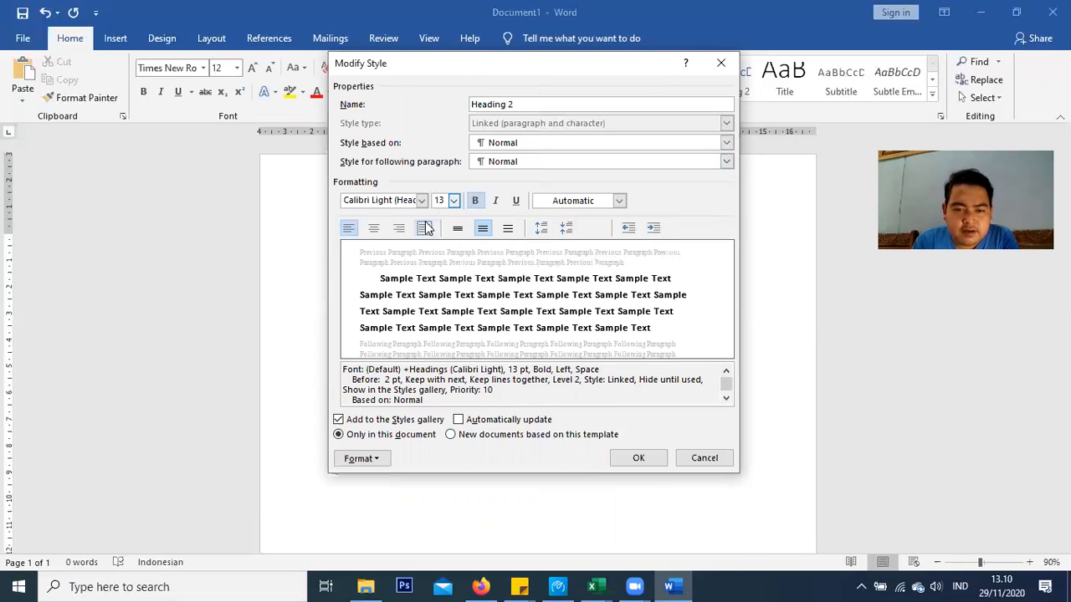
click(424, 228)
click(453, 200)
click(438, 258)
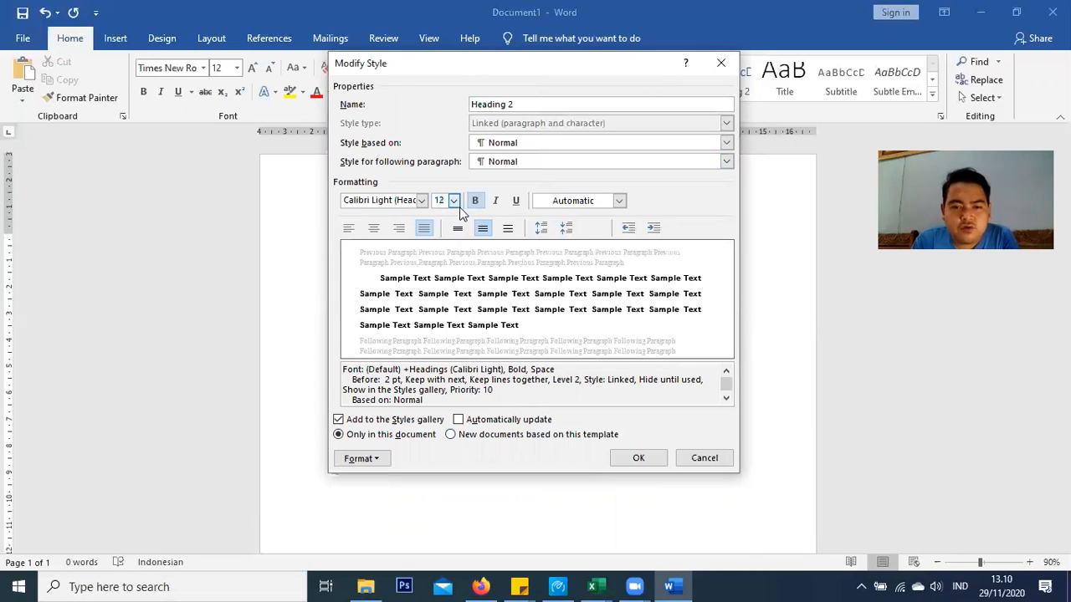
click(416, 200)
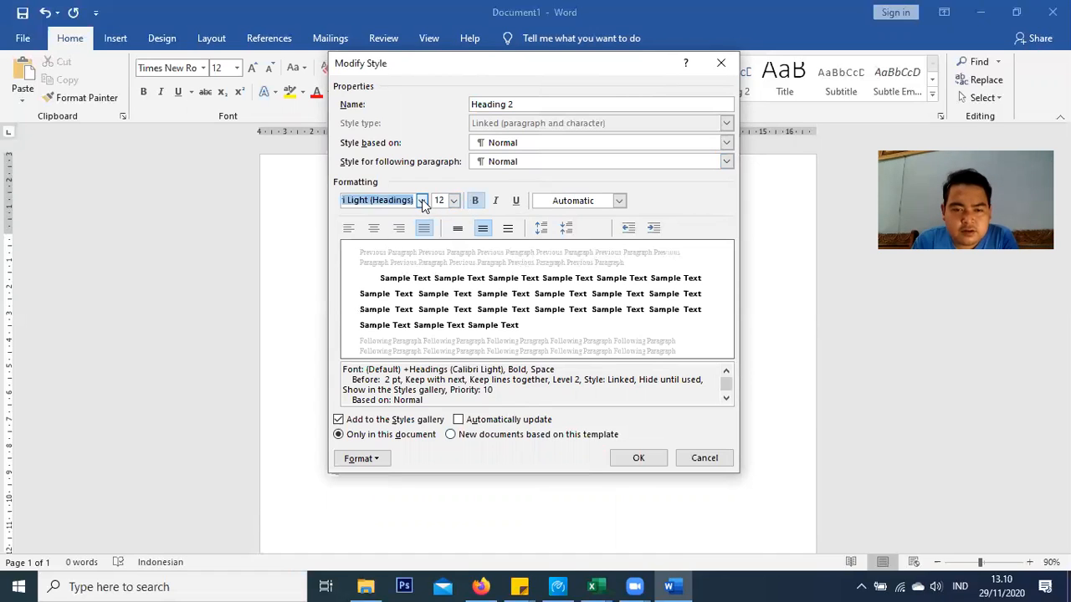
click(422, 201)
click(397, 251)
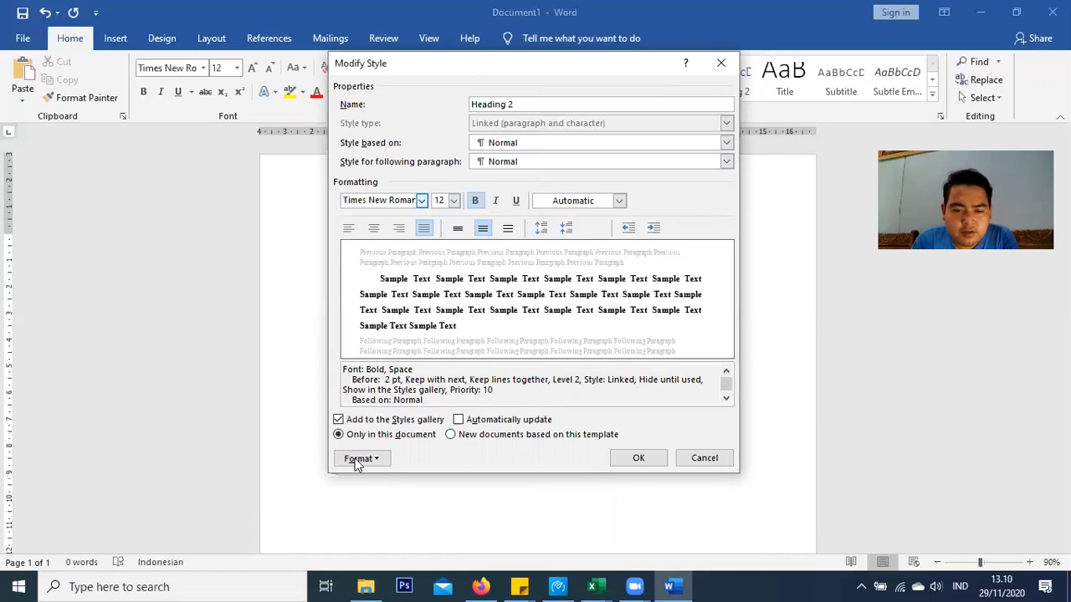
Remove Heading 2's space before and first-line indent, then save the style
click(357, 459)
click(378, 311)
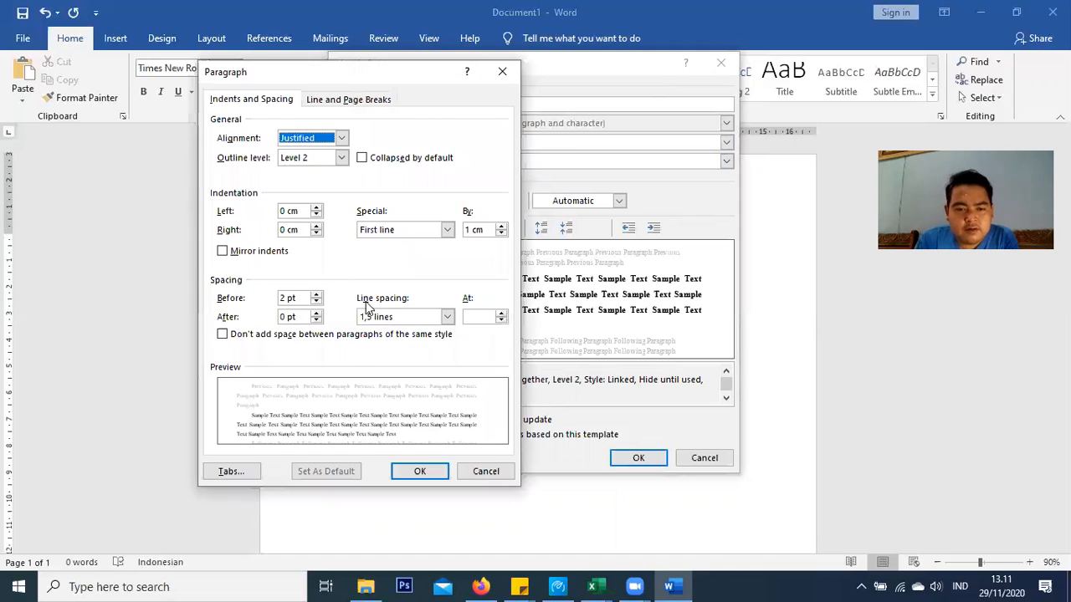
click(316, 302)
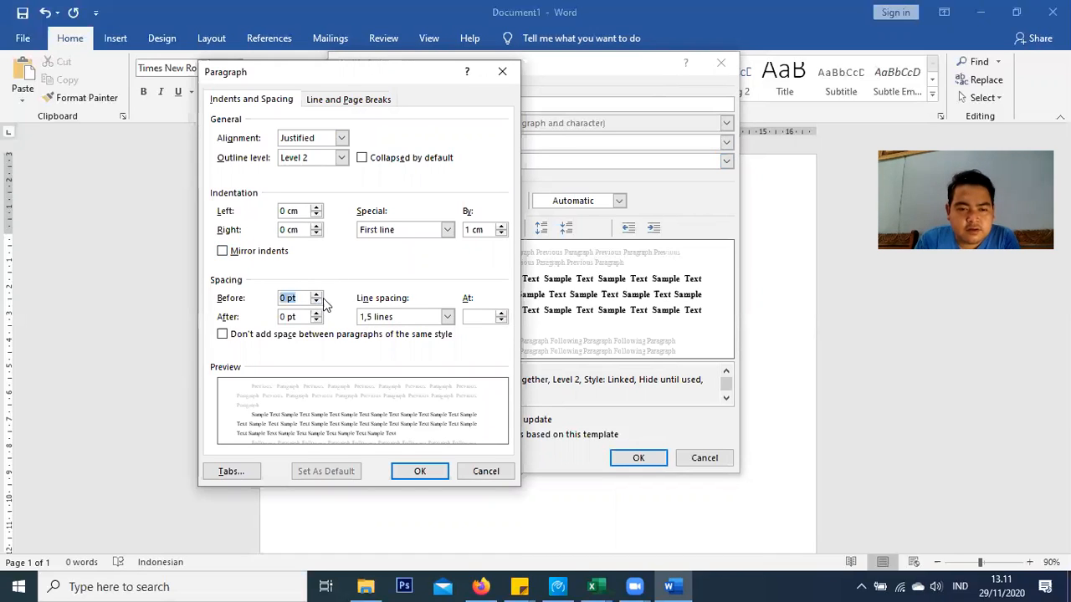
click(447, 230)
click(416, 242)
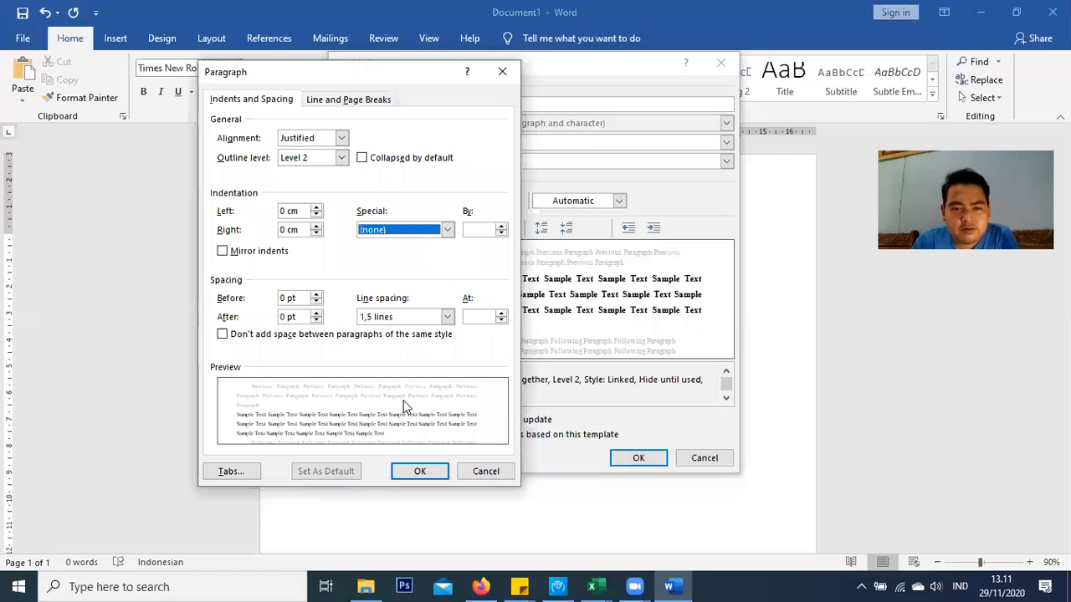
click(423, 465)
click(638, 459)
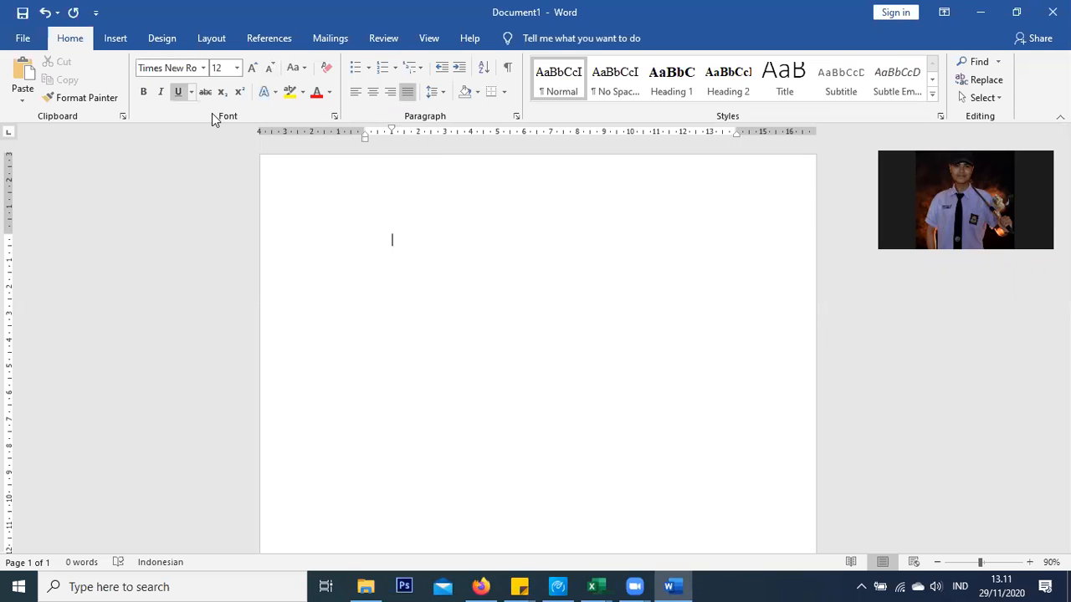
Type the Heading 1 title DAFTAR ISI and start a new body paragraph below it
click(681, 93)
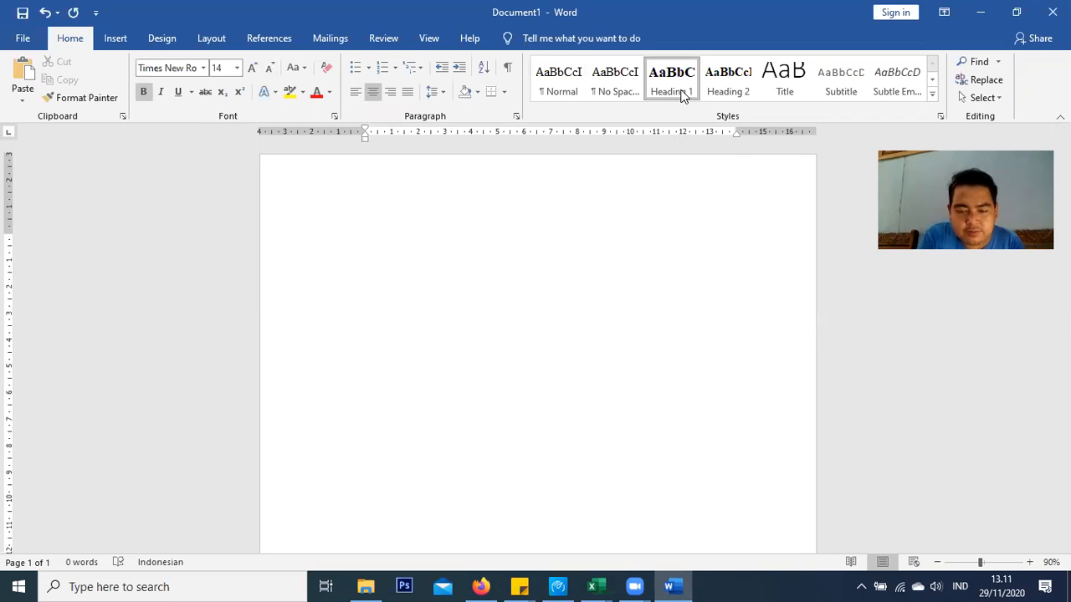
text(DAFT)
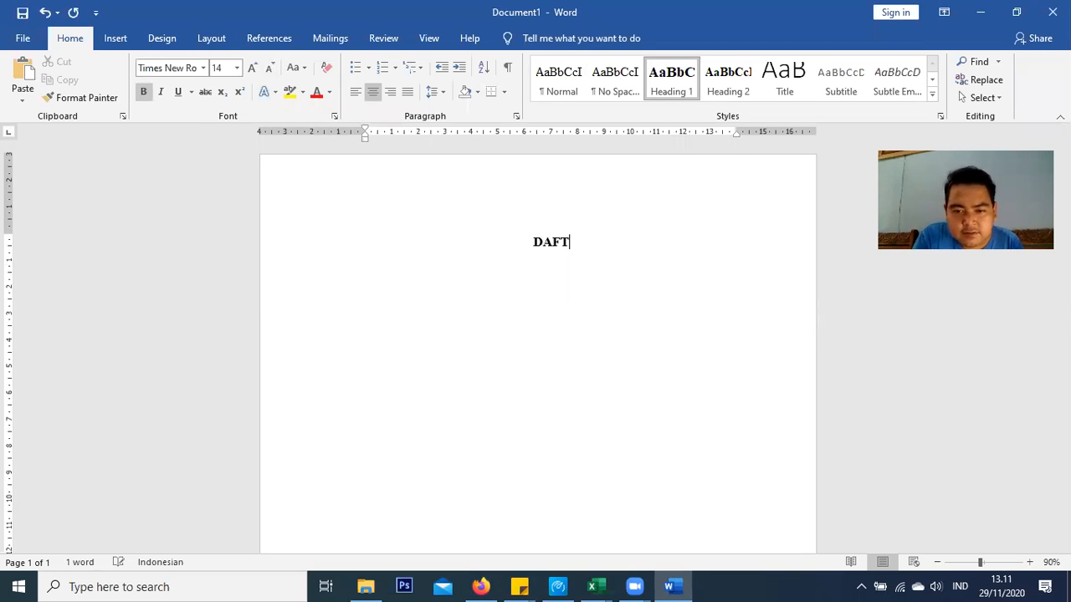
text(AR ISI)
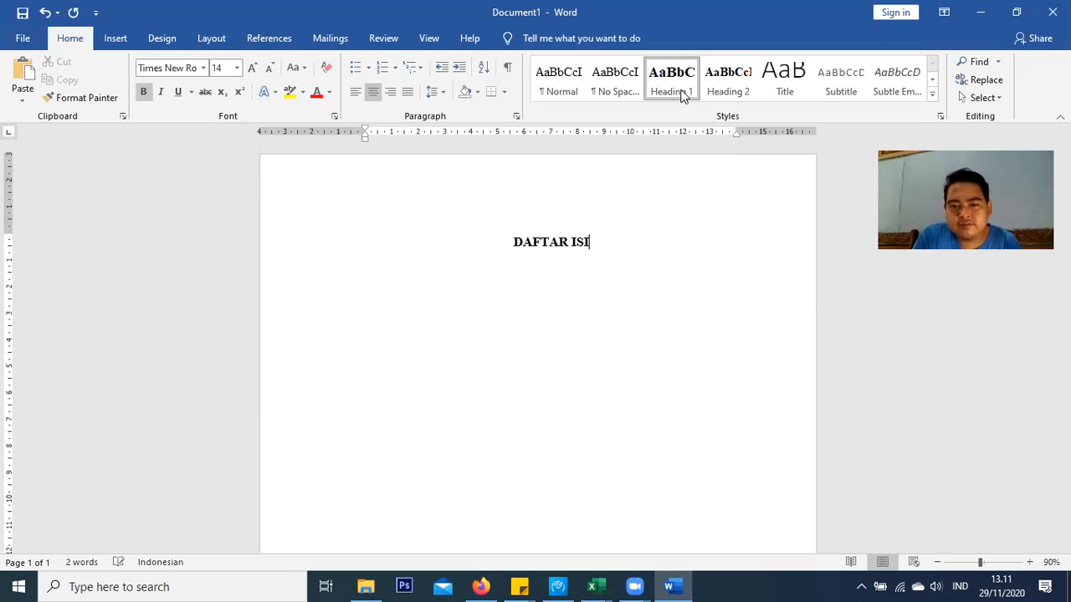
key(Return)
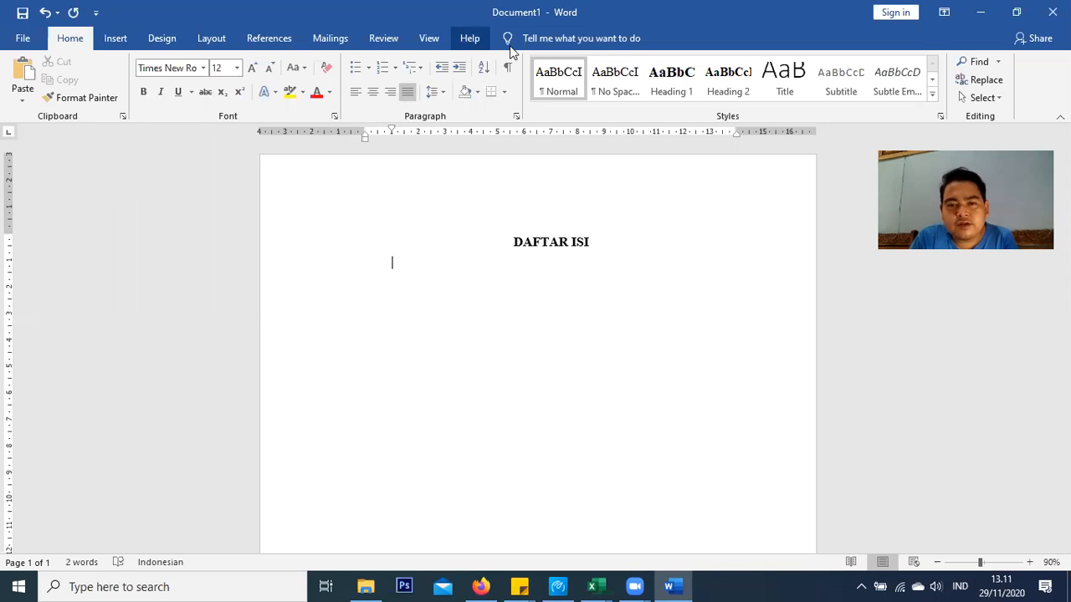
Turn on the Navigation Pane and place the cursor on the empty line below DAFTAR ISI
click(429, 39)
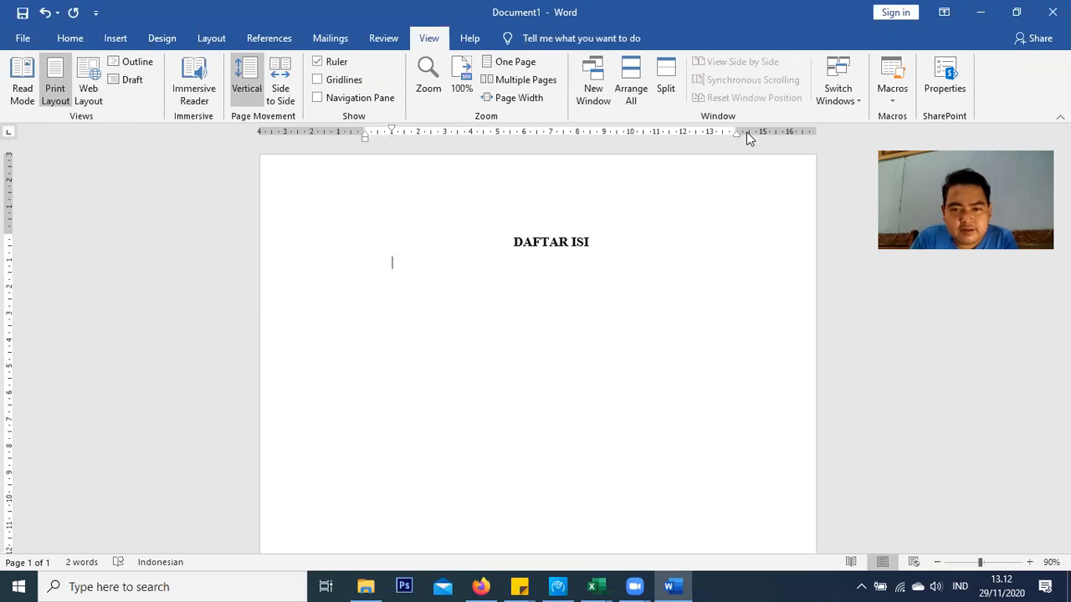
click(323, 98)
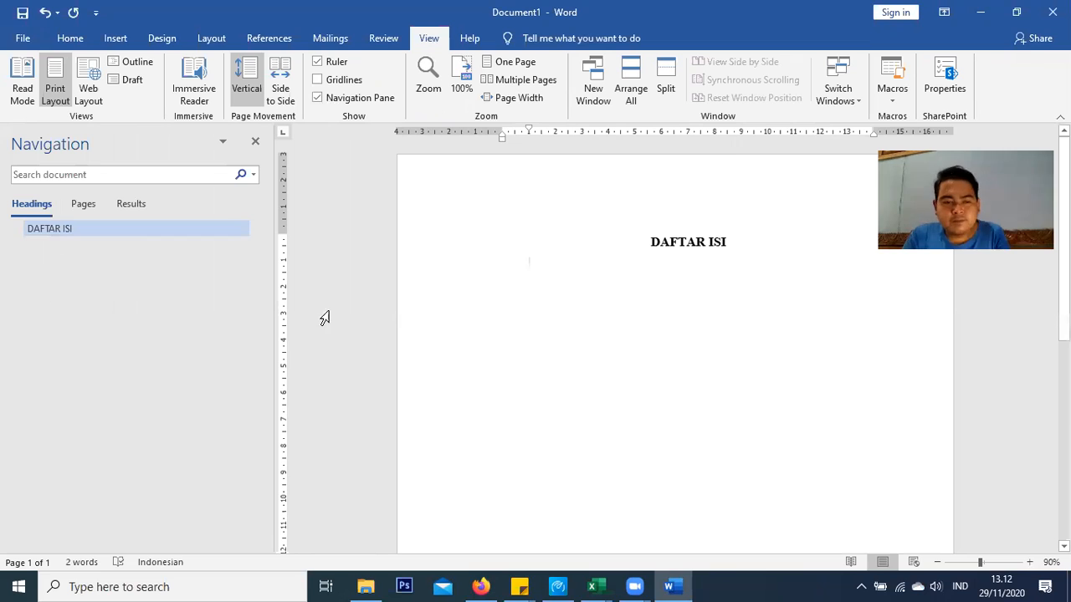
click(526, 266)
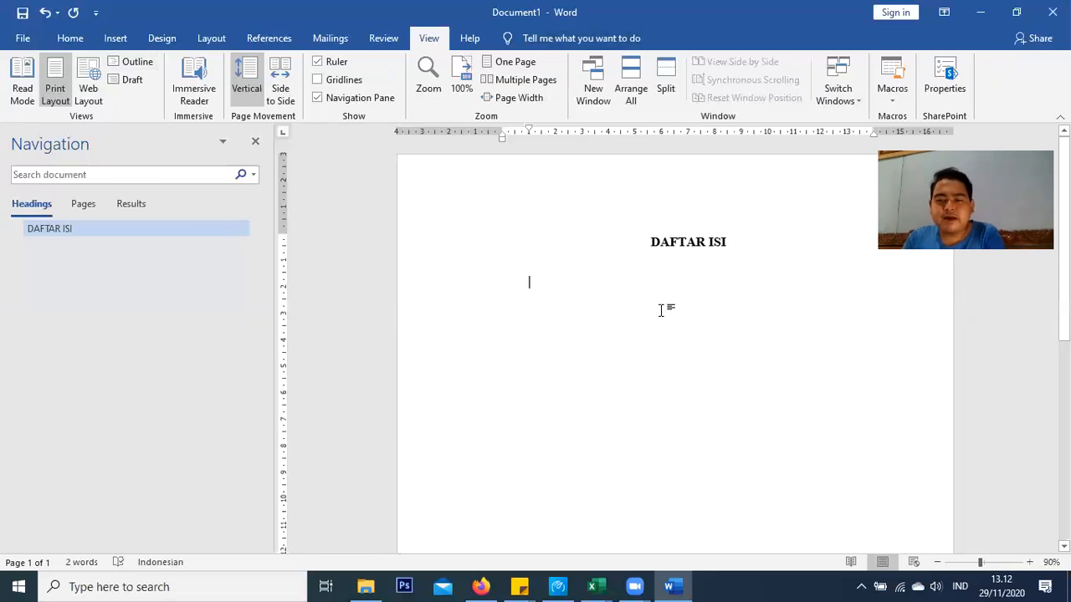
scroll(660, 310, down, 5)
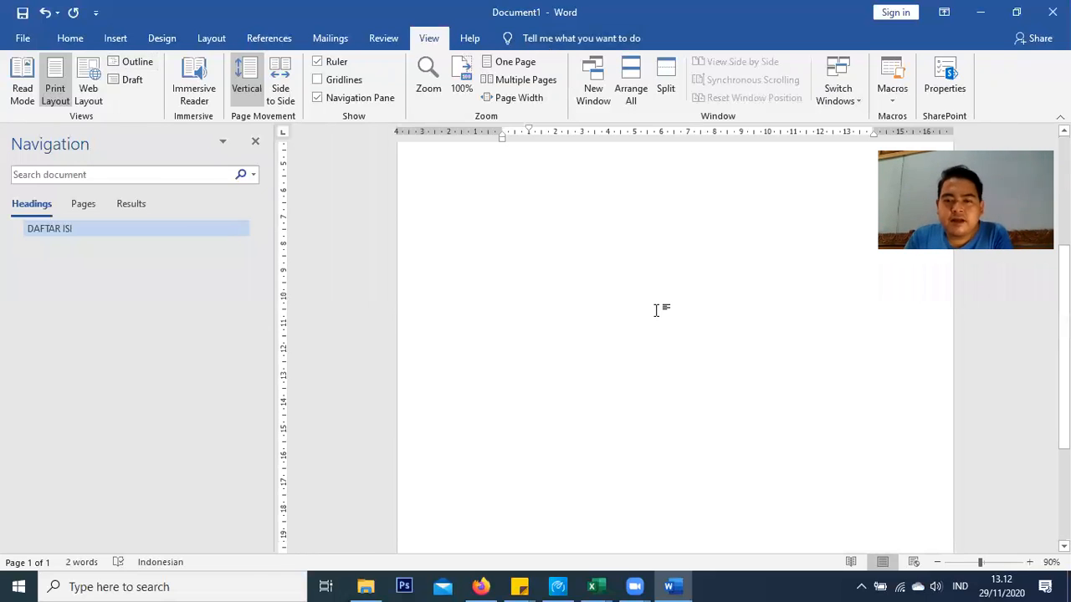
scroll(660, 310, up, 5)
double_click(540, 262)
key(Return)
key(Return)
key(Return)
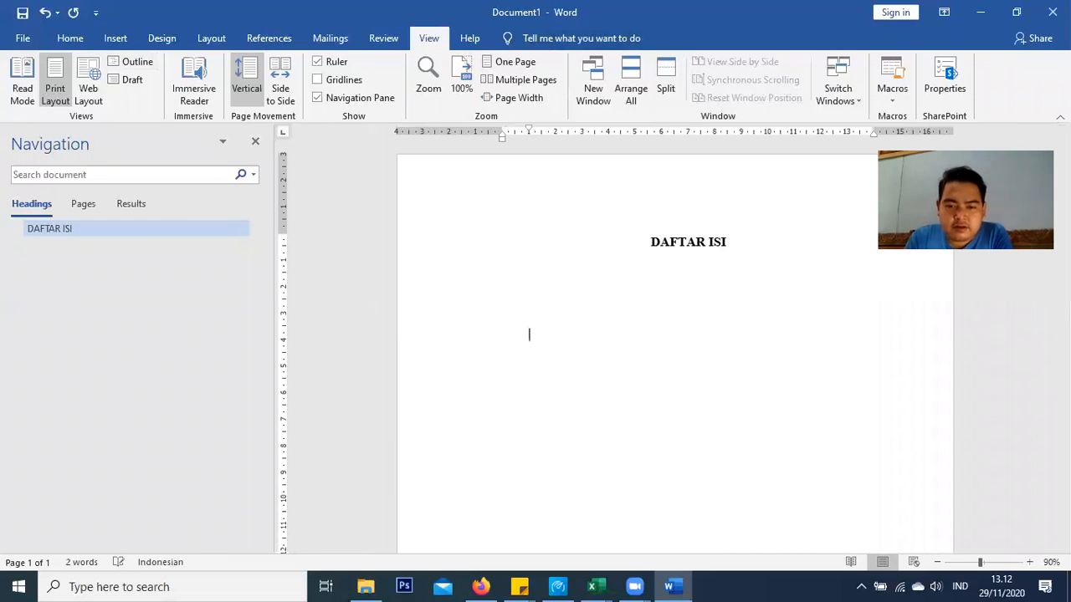
key(Up)
key(Up)
key(Up)
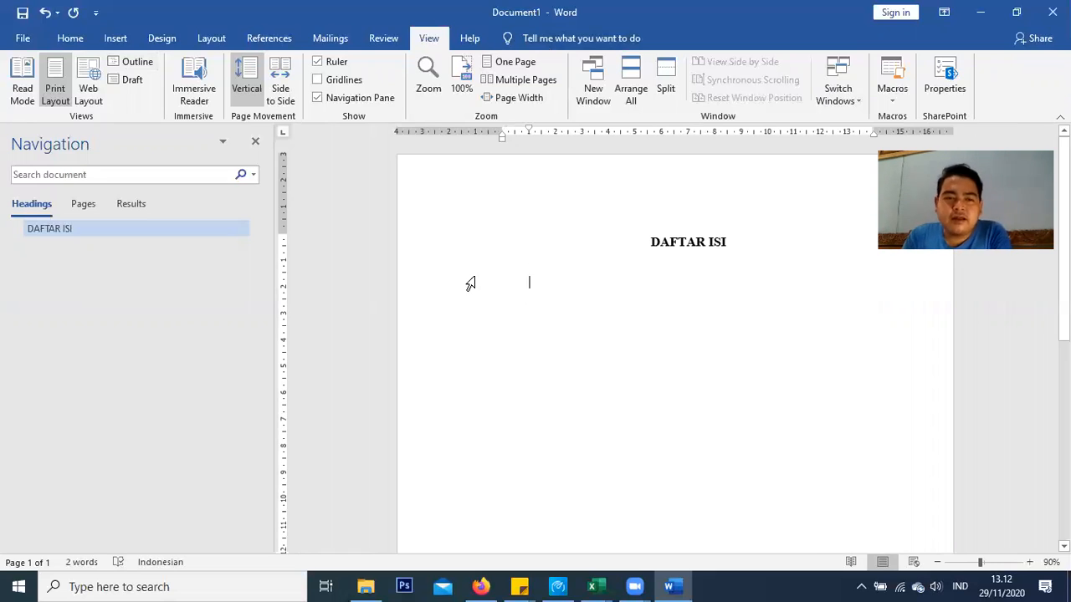
Look through the Insert, Layout and Design ribbon tabs, ending on Layout
click(114, 42)
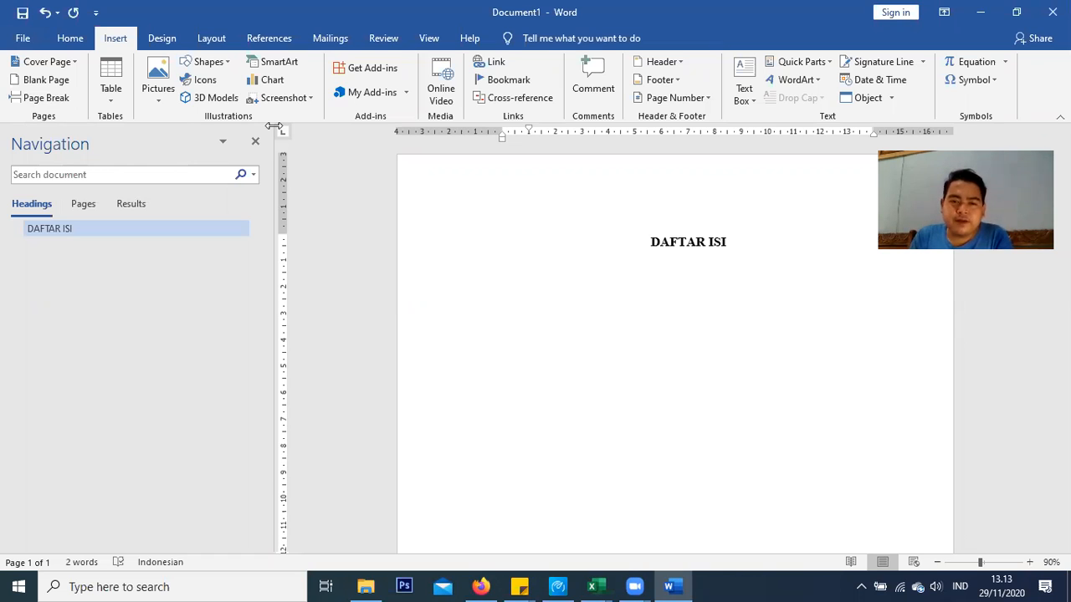
click(199, 39)
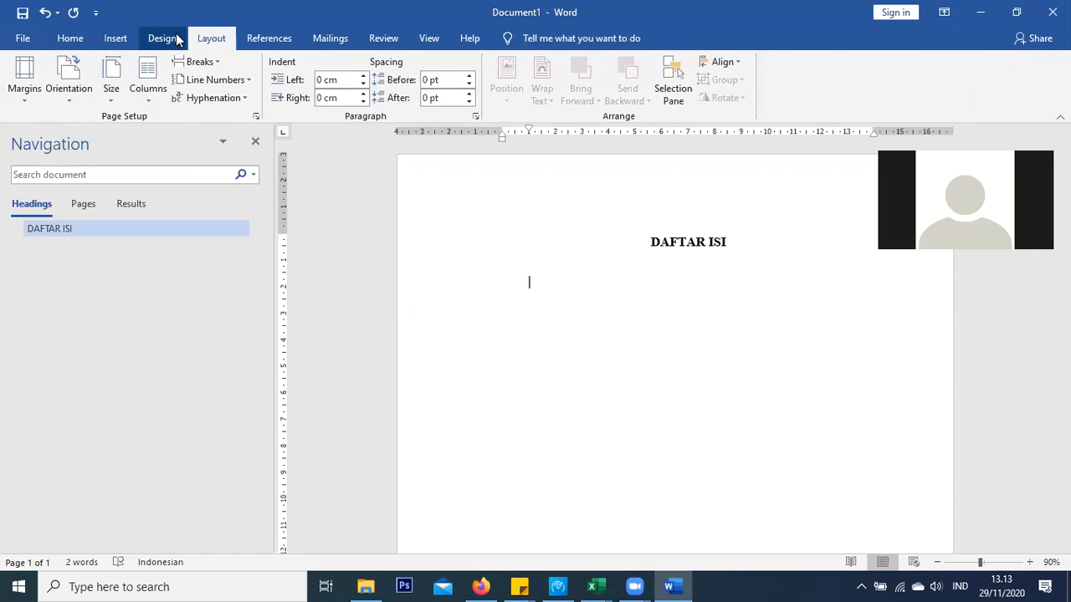
click(174, 39)
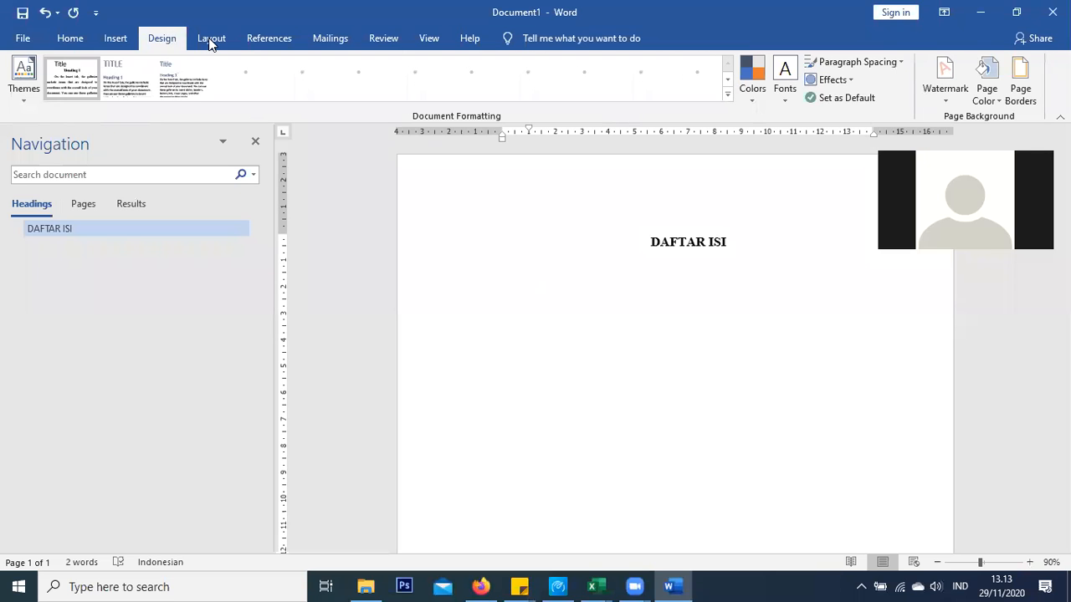
click(209, 40)
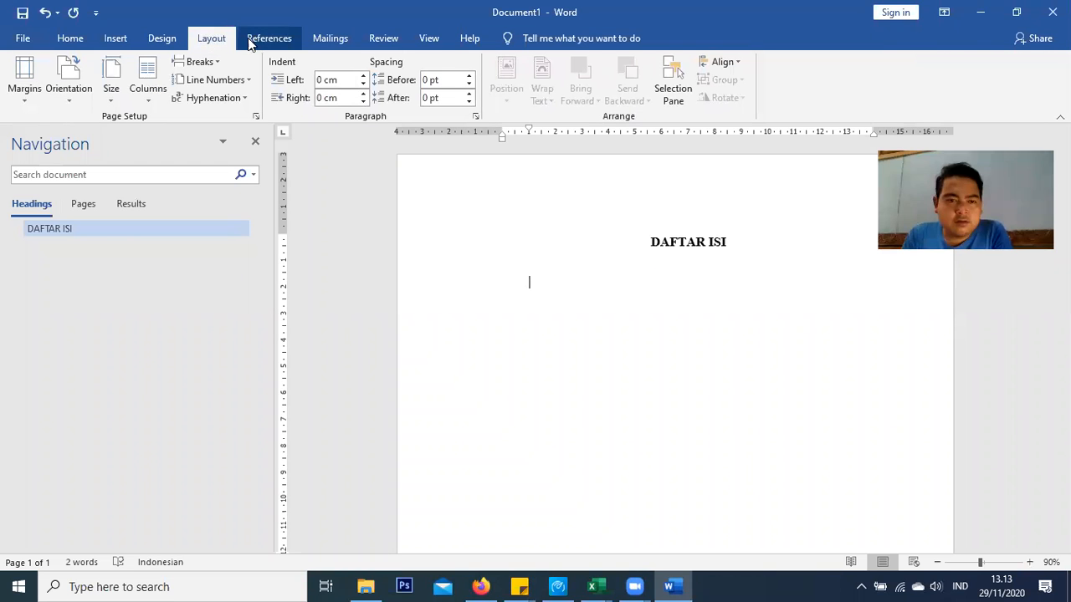
Insert a page break after DAFTAR ISI and give the new page's first line the Heading 1 style
click(216, 63)
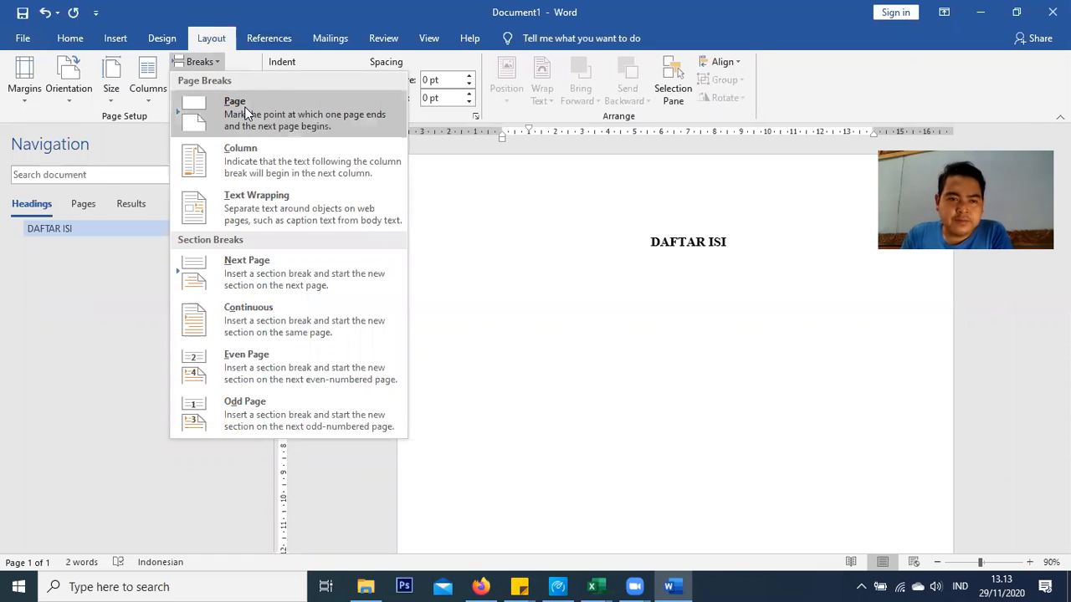
click(116, 38)
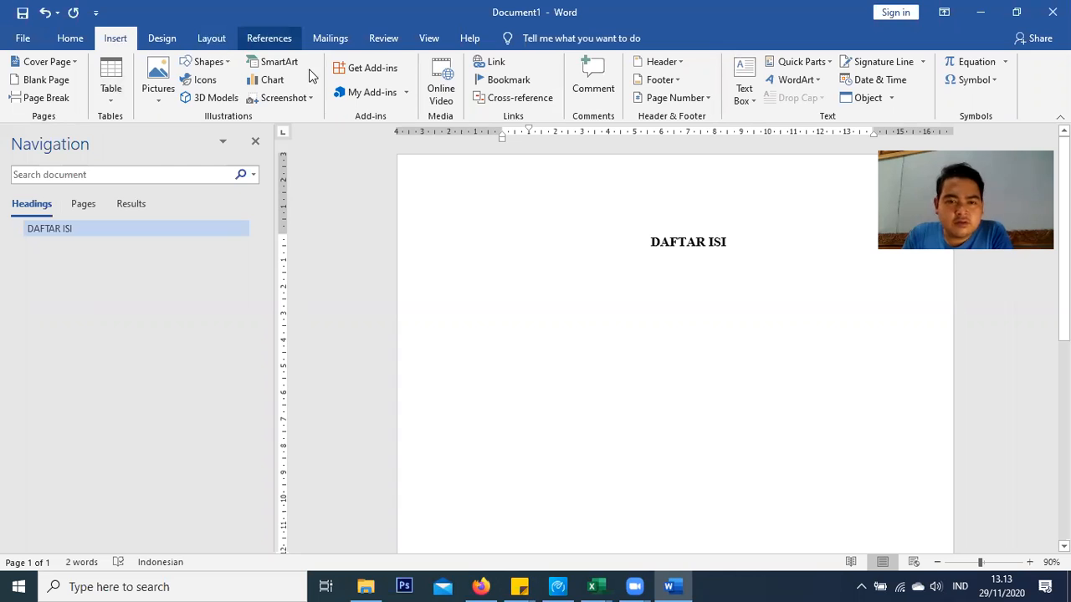
click(211, 37)
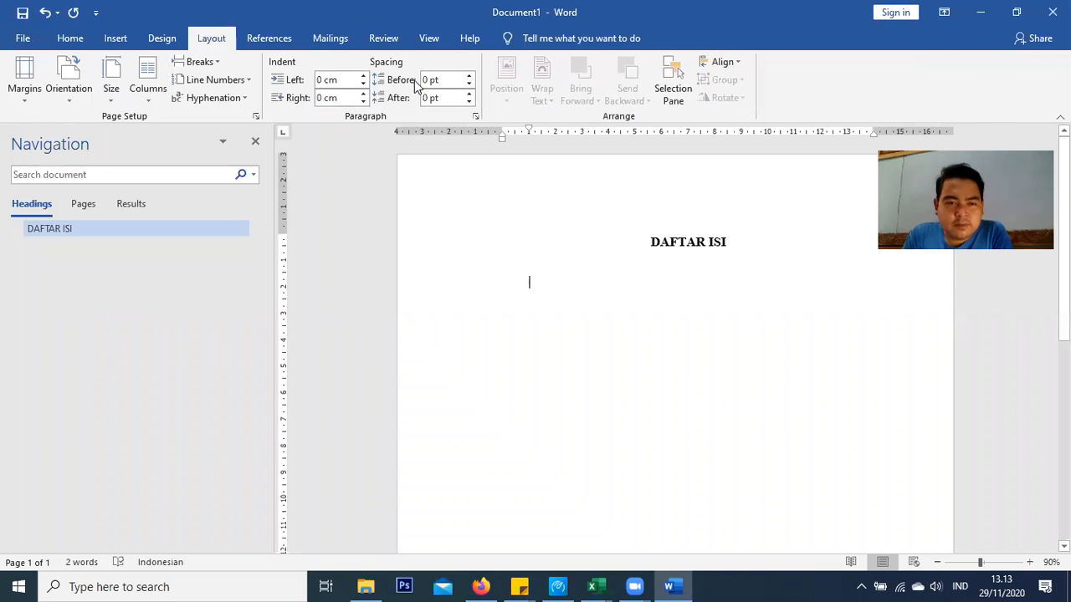
click(217, 64)
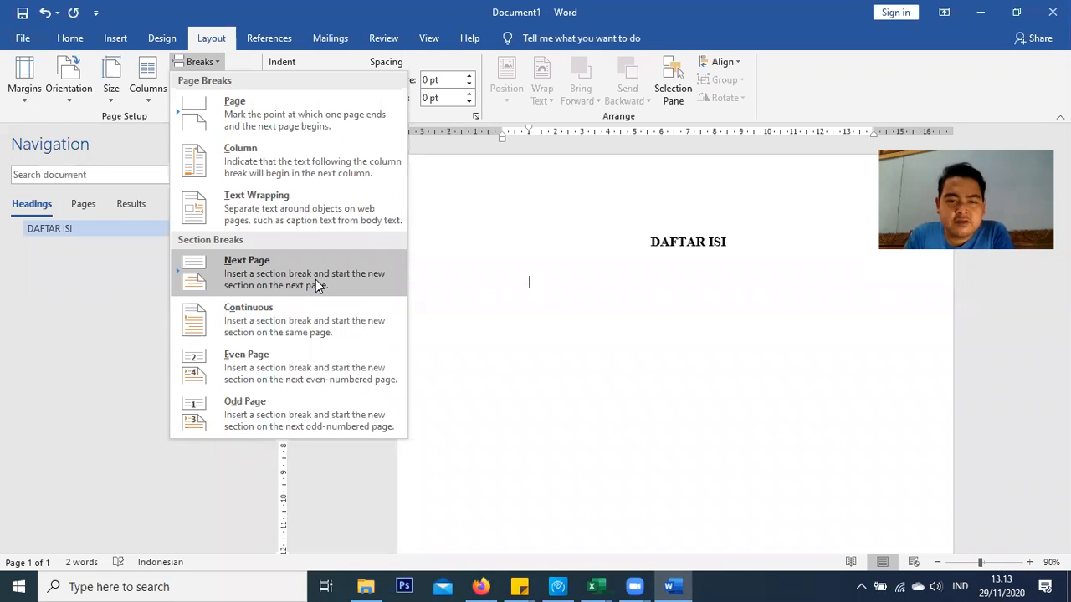
click(605, 277)
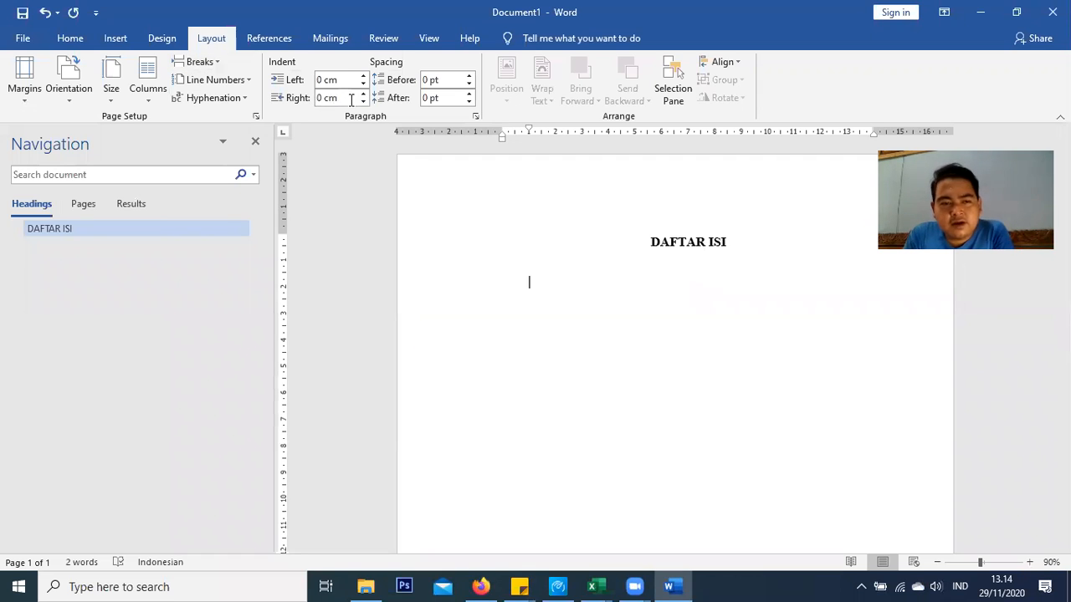
click(198, 63)
click(212, 114)
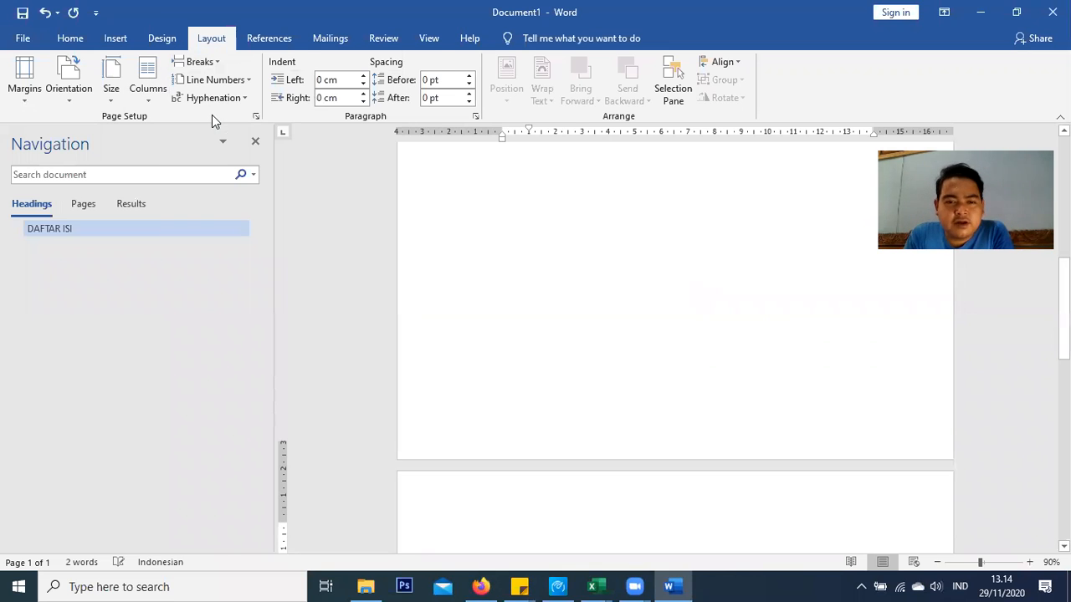
scroll(581, 289, down, 3)
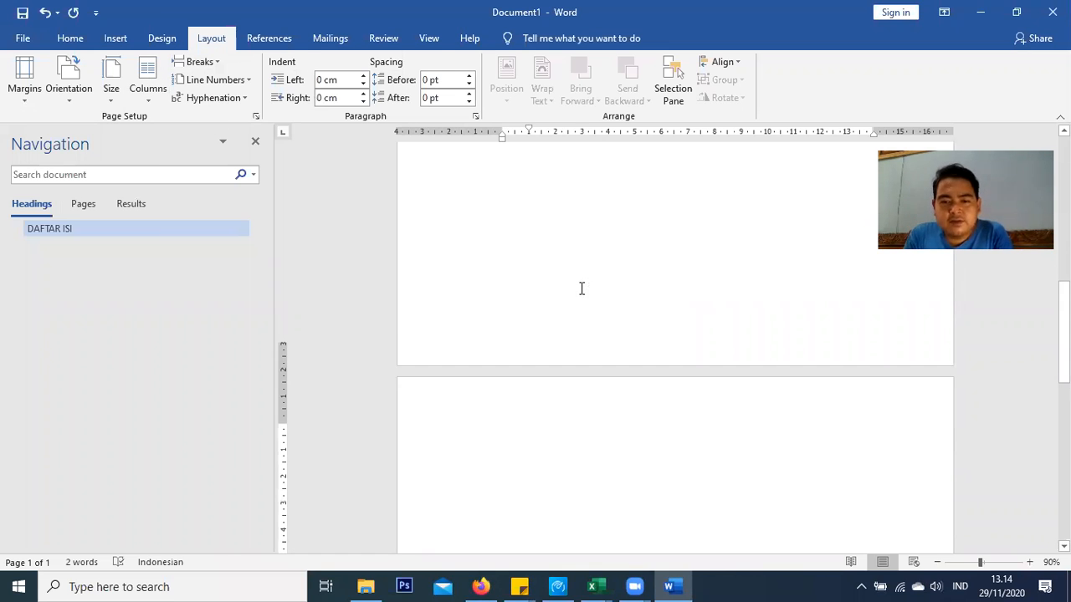
click(67, 39)
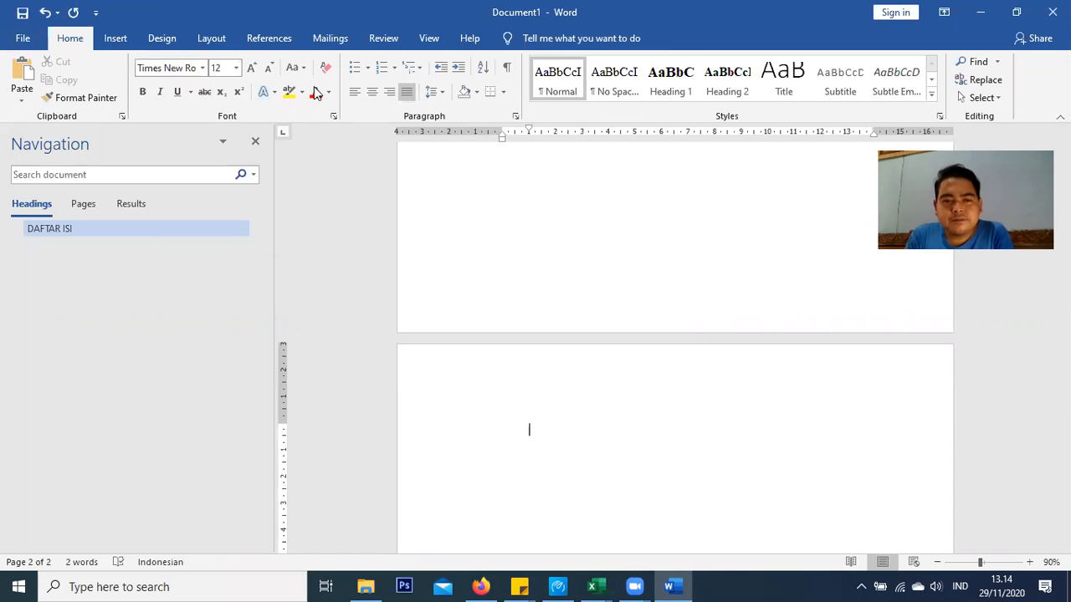
click(671, 90)
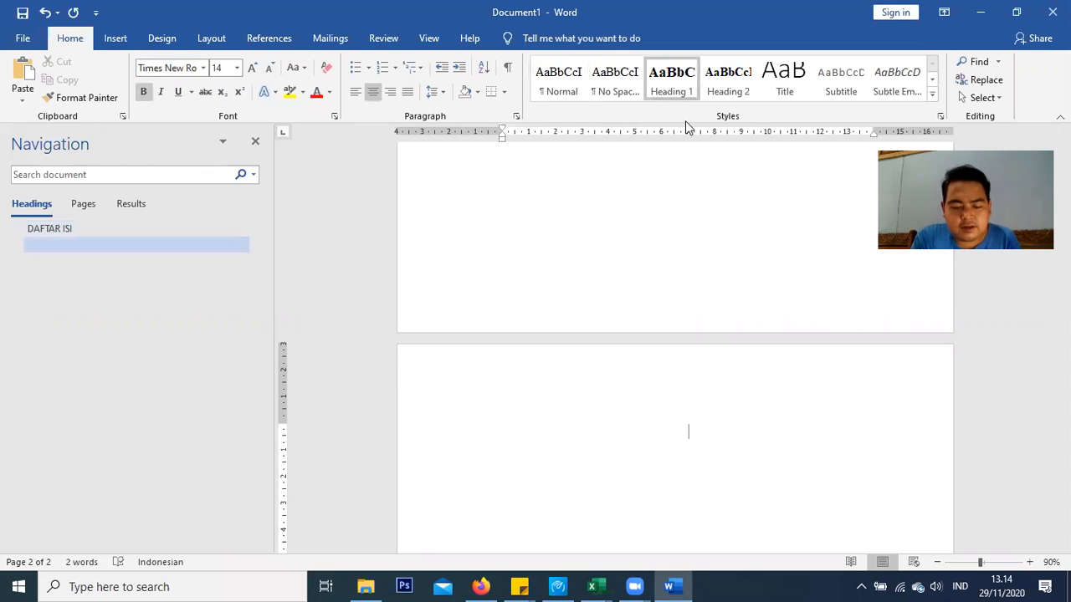
Type the heading 'DAFTAR TABEL' on page 2 and add two empty lines below it
text(DA)
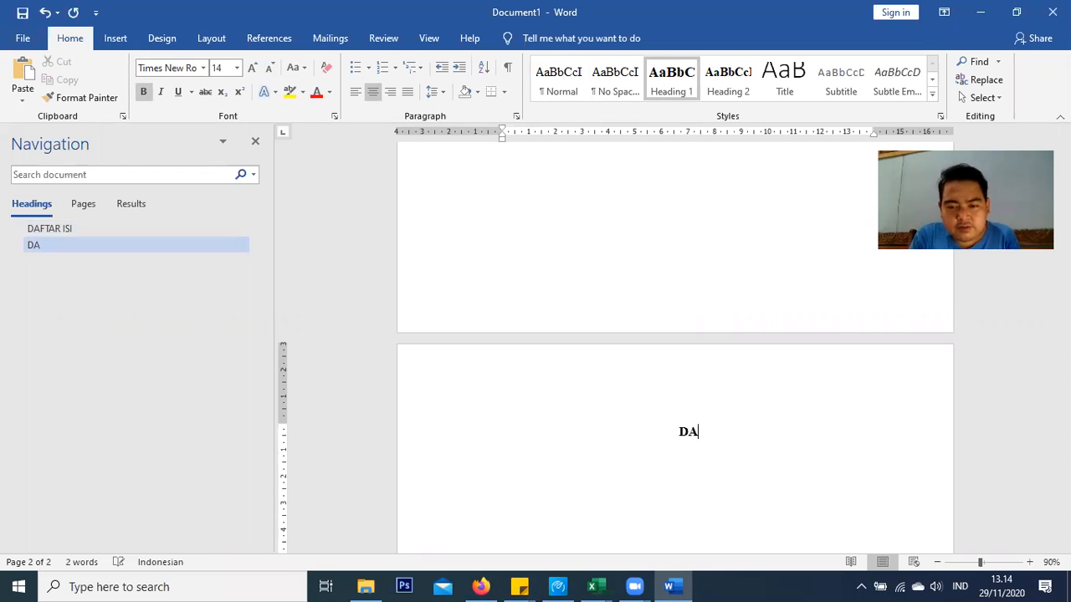
text(FTA)
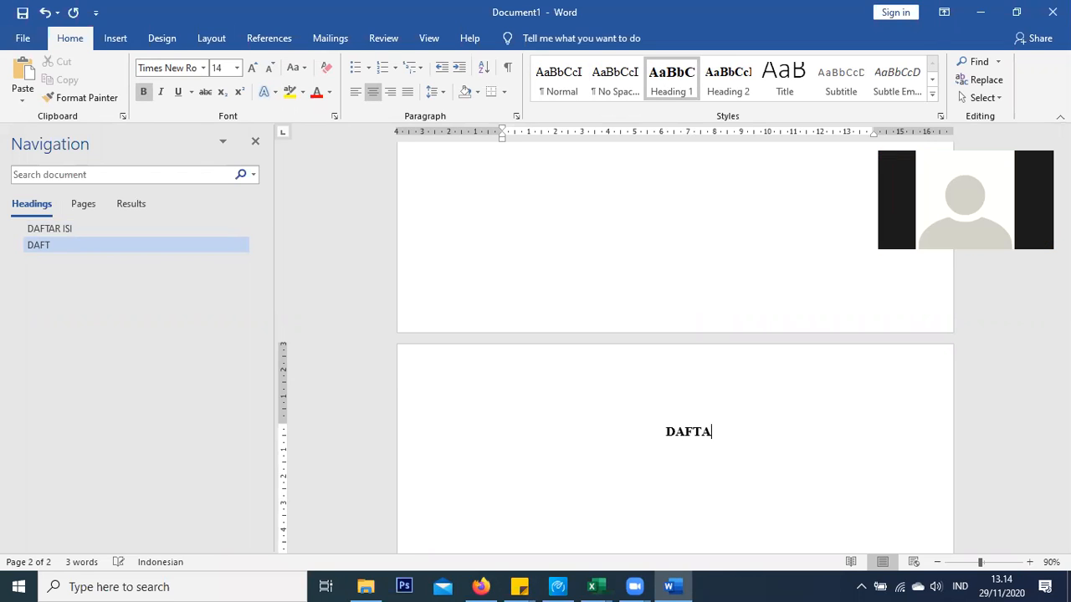
text(R TABEL)
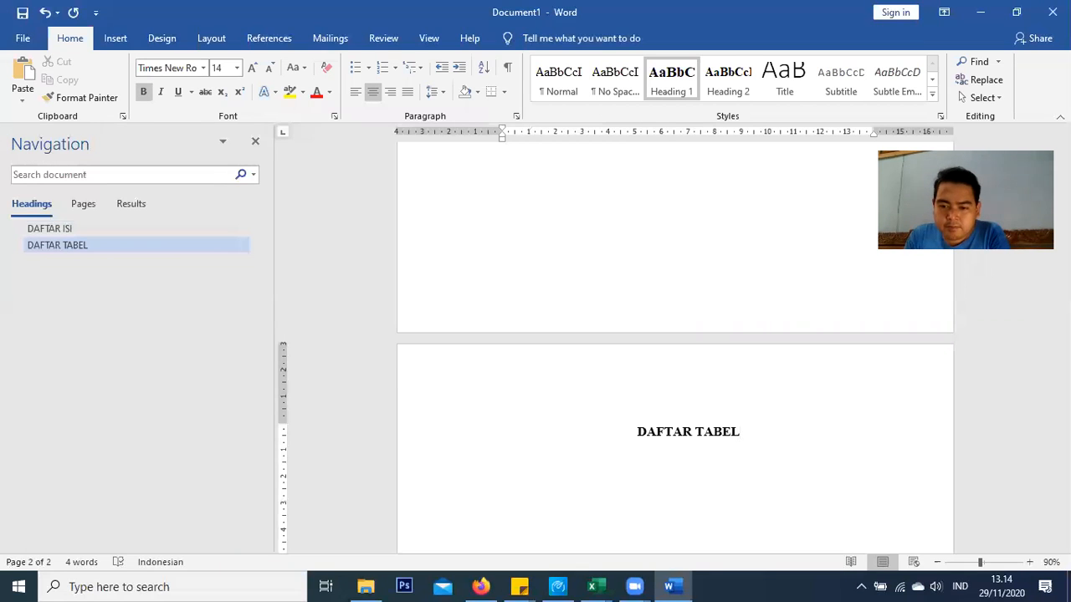
key(Return)
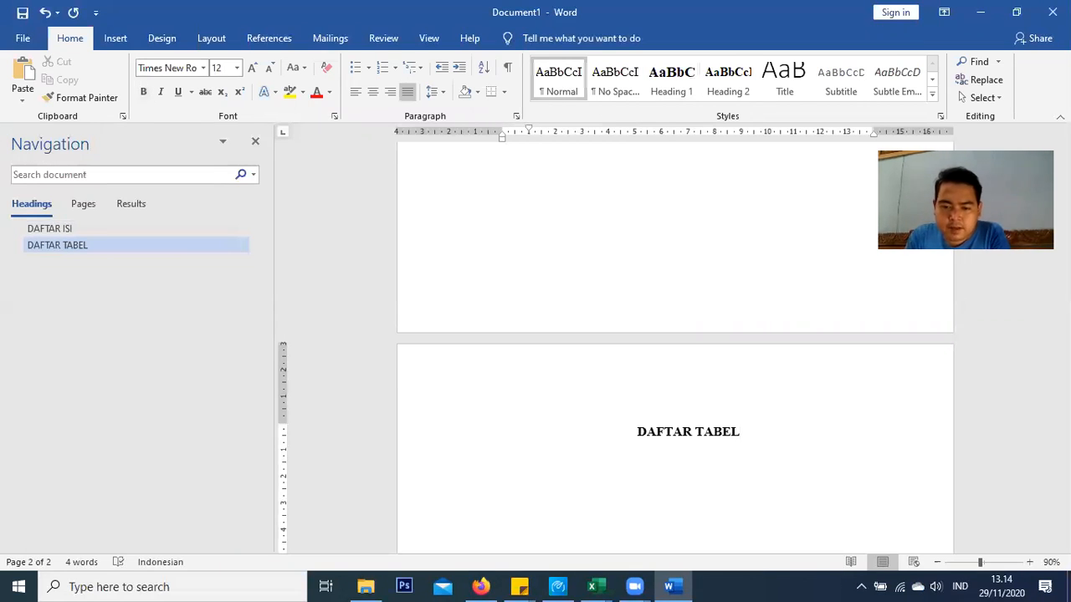
key(Return)
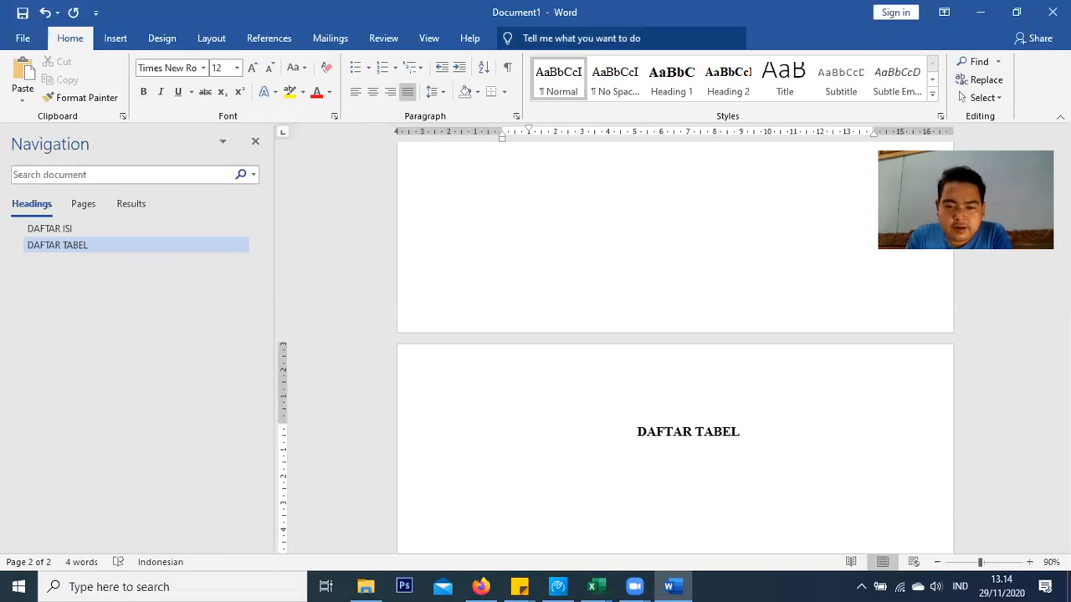
Add a third page headed 'DAFTAR GAMBAR' in Heading 1, followed by a new body paragraph
click(112, 38)
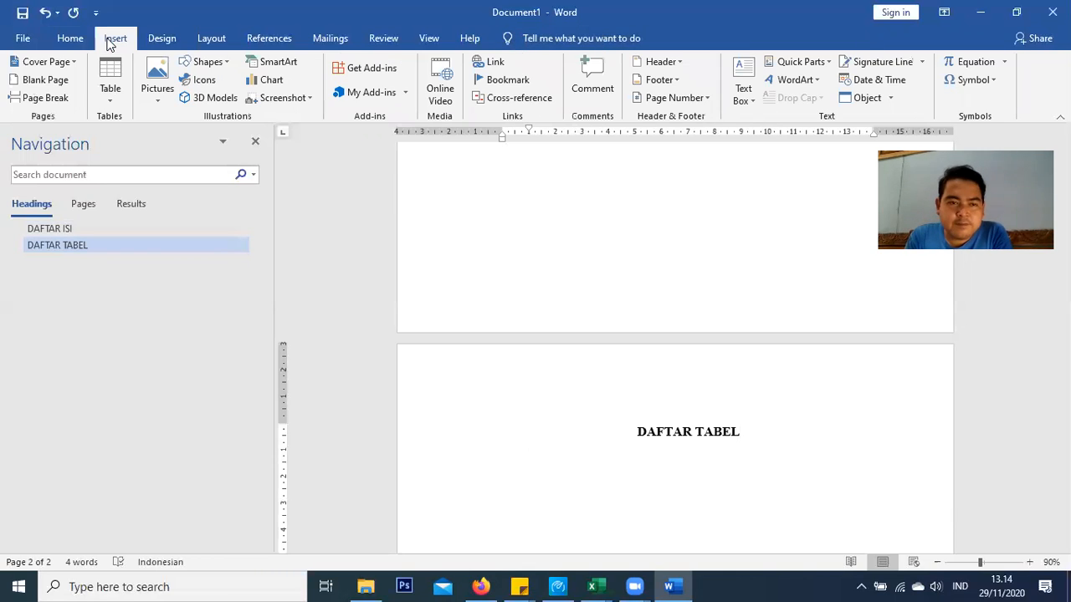
click(50, 99)
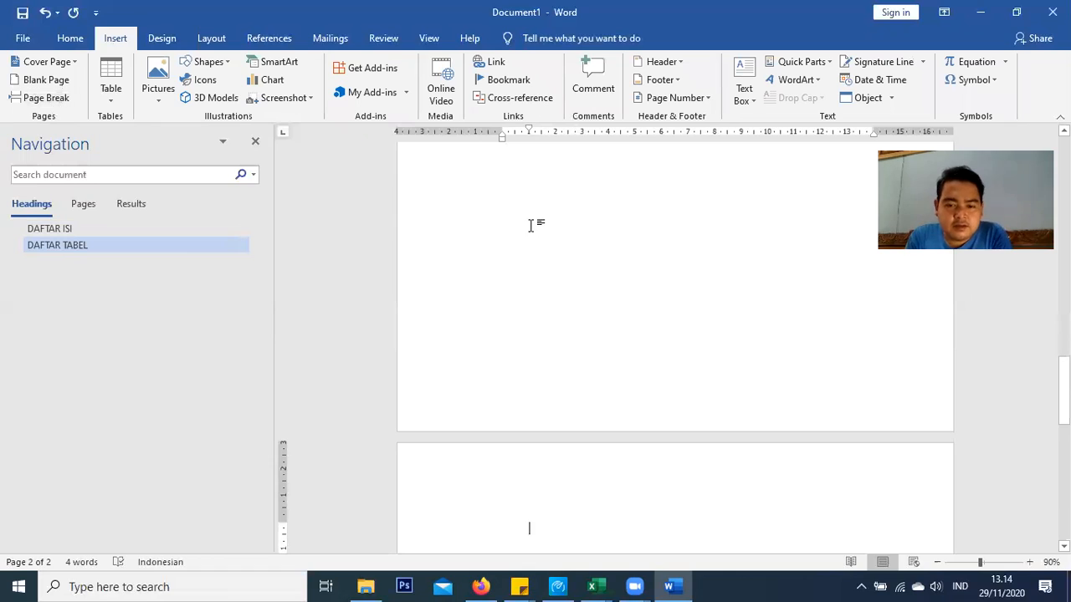
click(70, 39)
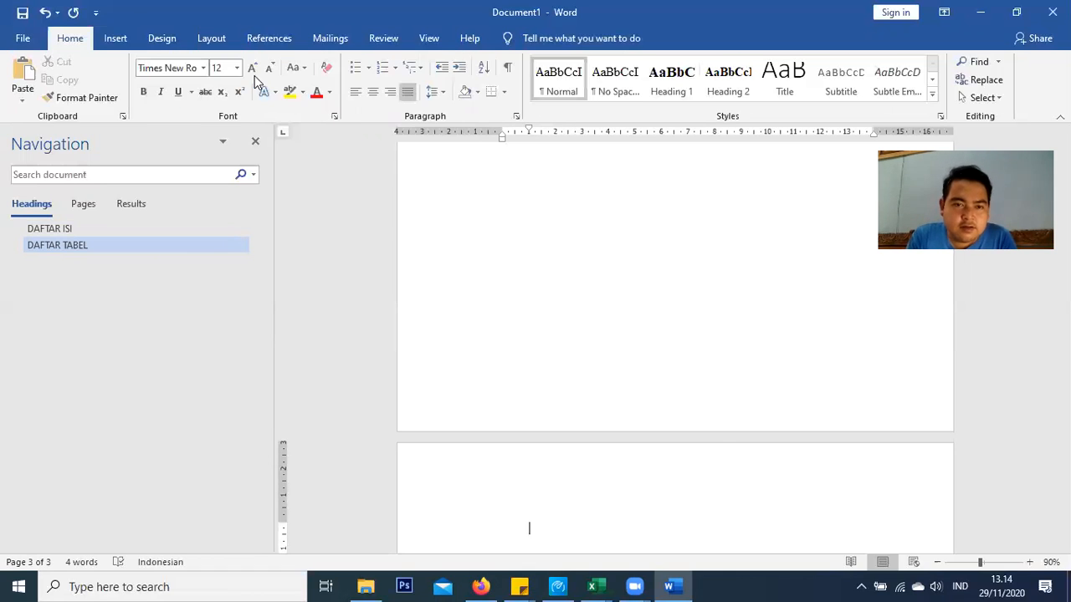
click(688, 80)
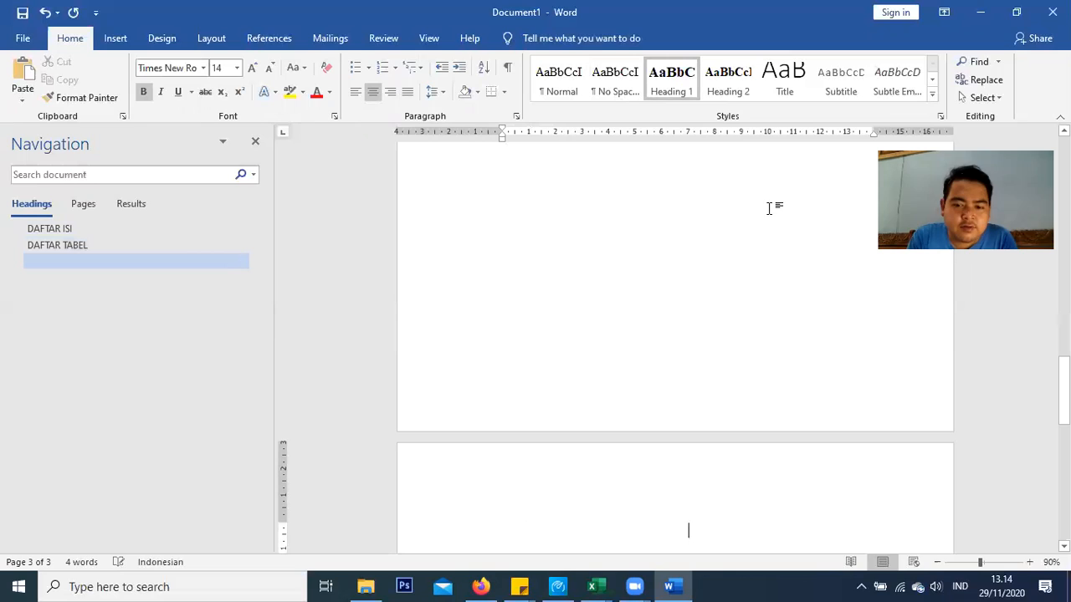
text(DAFTAR GAMBAR)
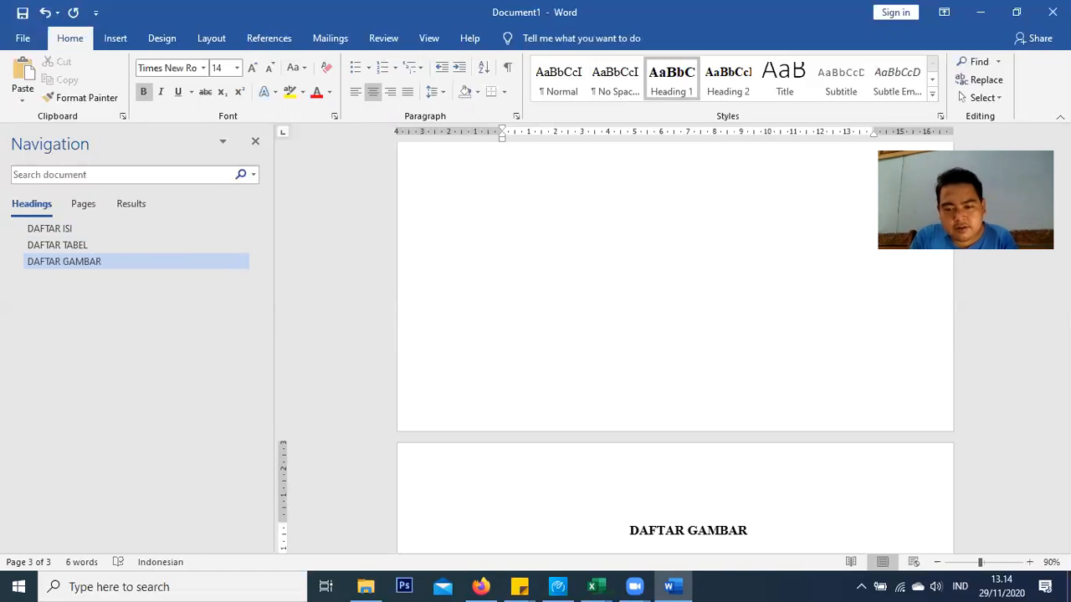
key(Return)
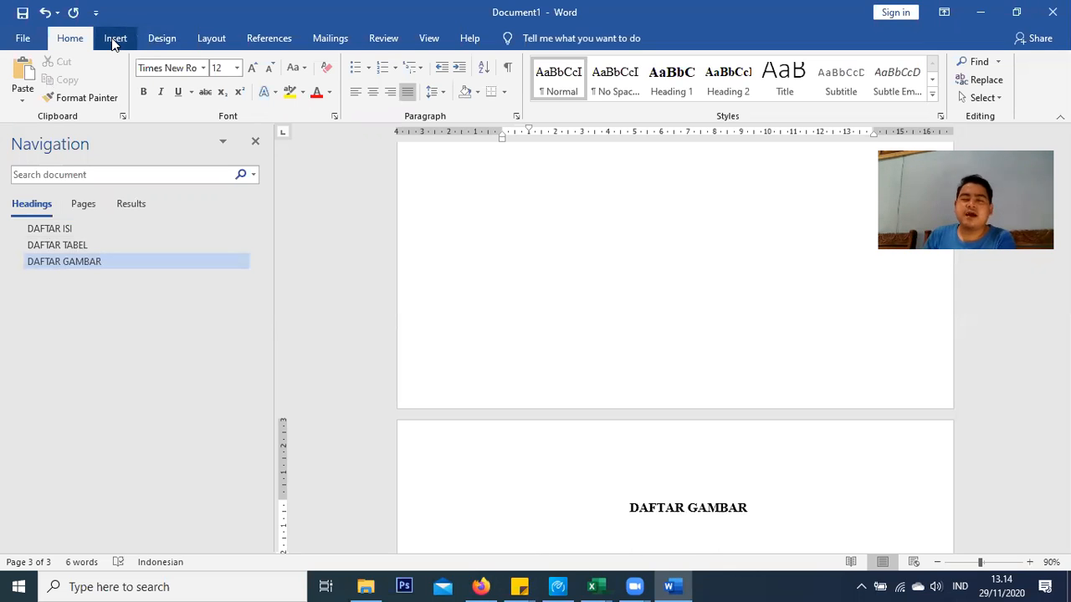
Insert a Next Page section break and apply Heading 1 to the new page's first line
click(214, 38)
click(210, 66)
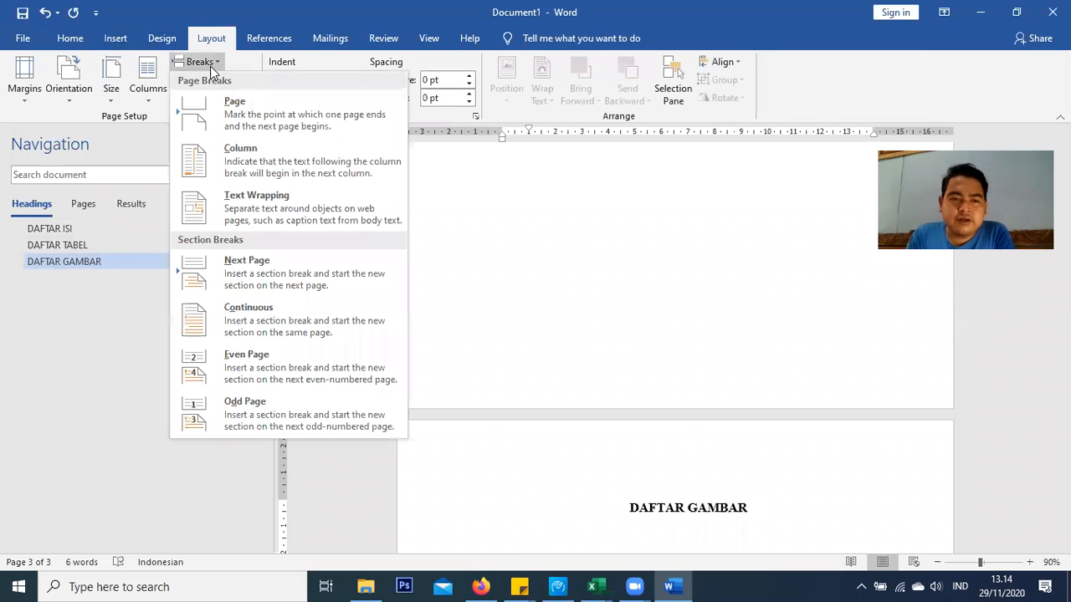
click(245, 261)
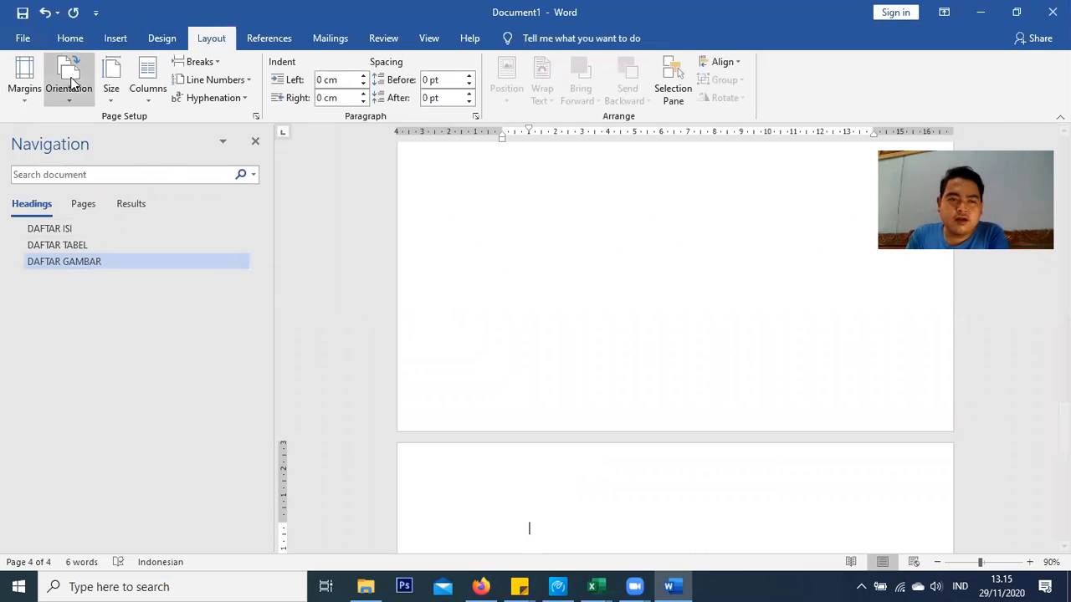
click(71, 37)
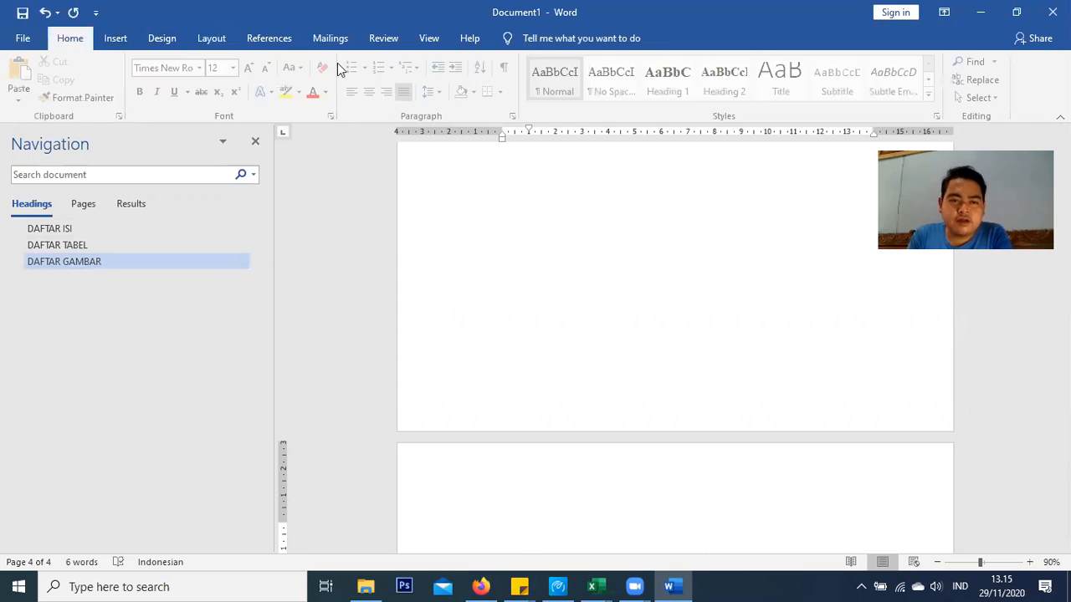
click(667, 89)
Type the chapter heading 'BAB I PENDAHULUAN' and place the caret inside it
text(bab)
key(BackSpace)
key(BackSpace)
key(BackSpace)
text(BAB )
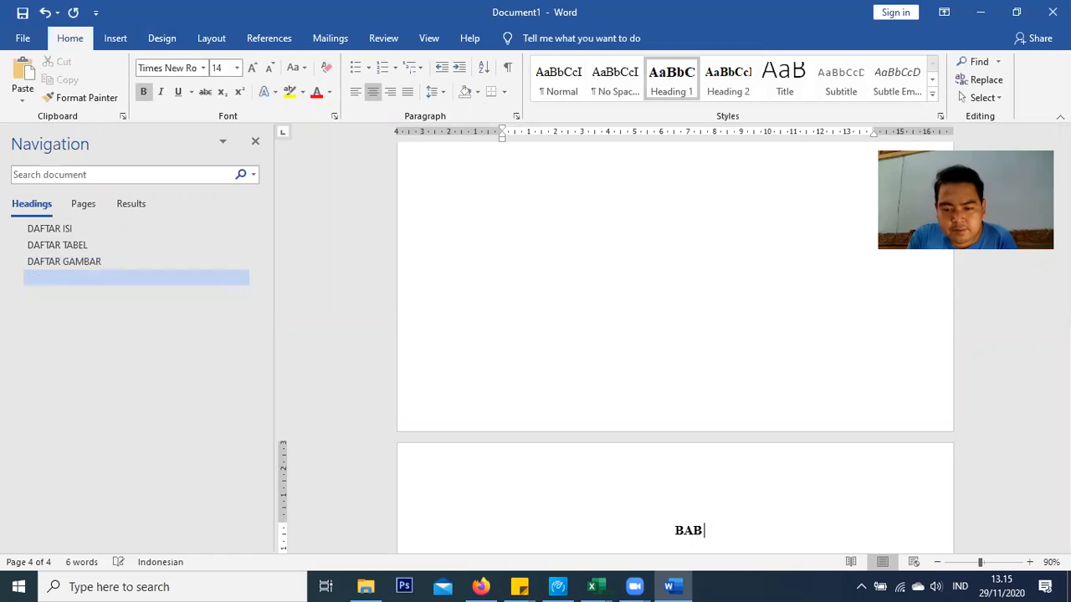
text(I)
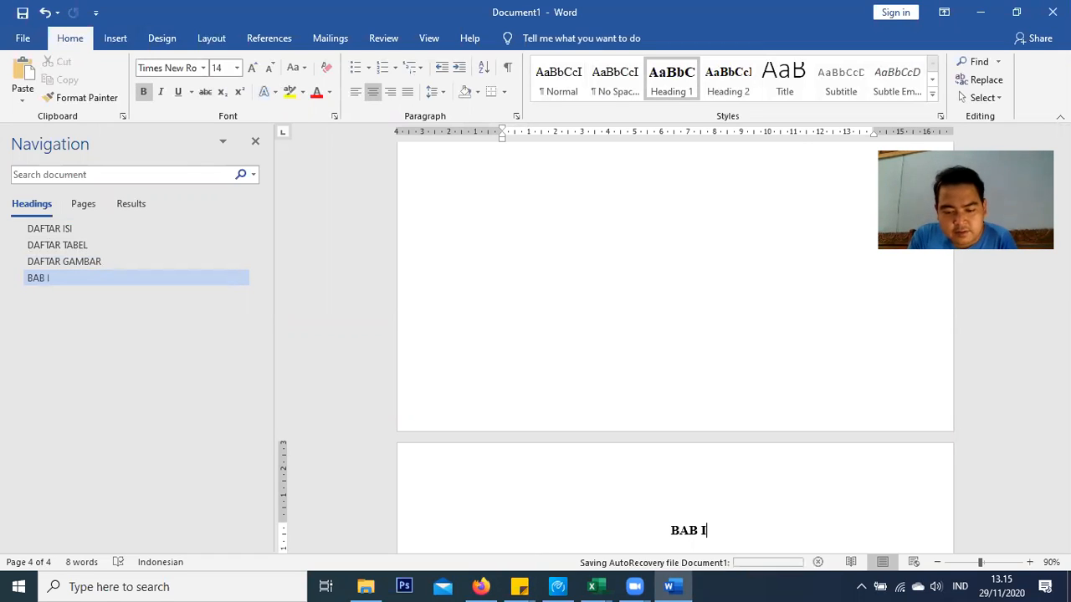
text( pENDA)
key(BackSpace)
key(BackSpace)
key(BackSpace)
key(BackSpace)
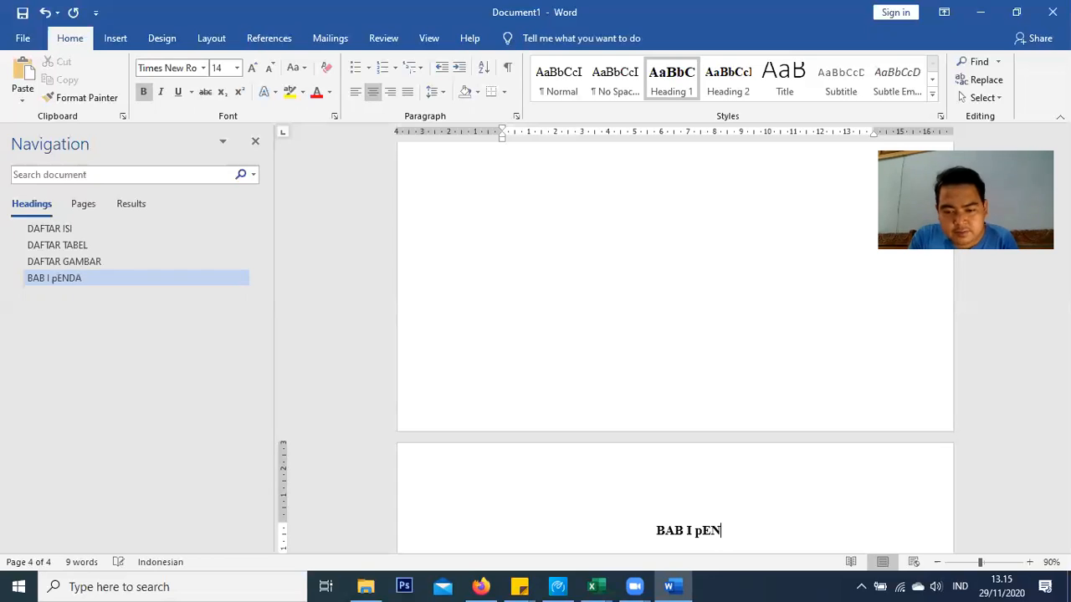
key(BackSpace)
text(PENDAHULUAN)
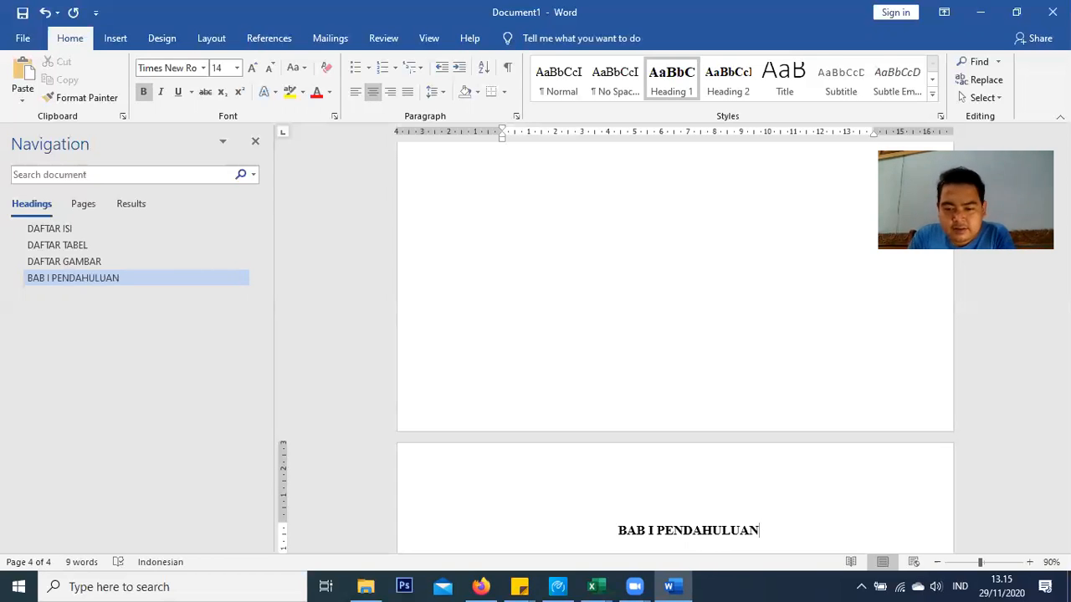
scroll(669, 527, up, 3)
click(659, 420)
scroll(659, 420, down, 3)
click(658, 445)
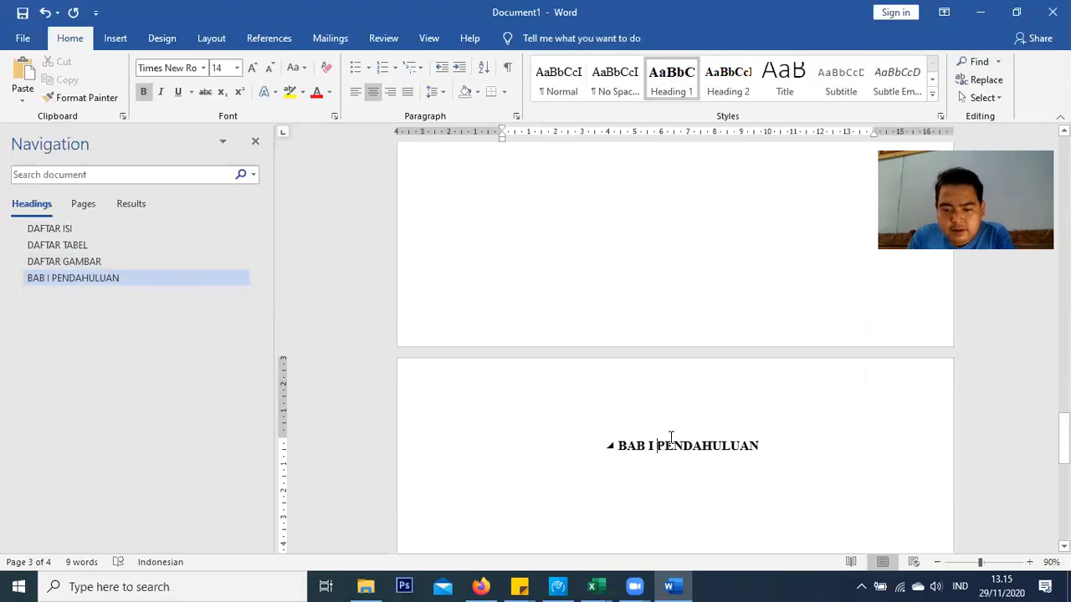
Put BAB I and PENDAHULUAN on separate lines within one heading using a line break
key(Return)
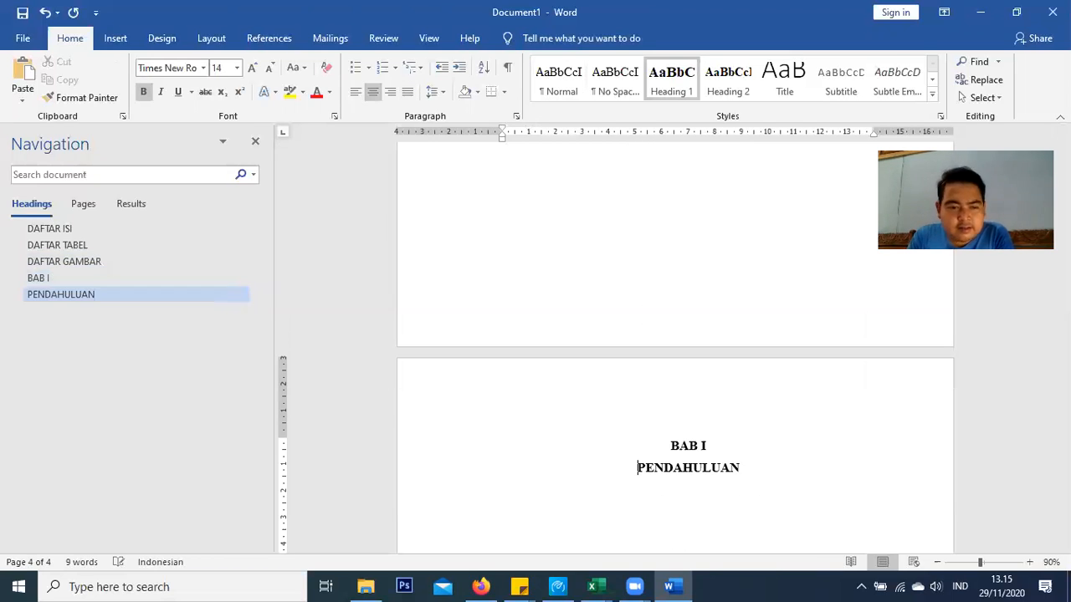
click(62, 298)
click(120, 279)
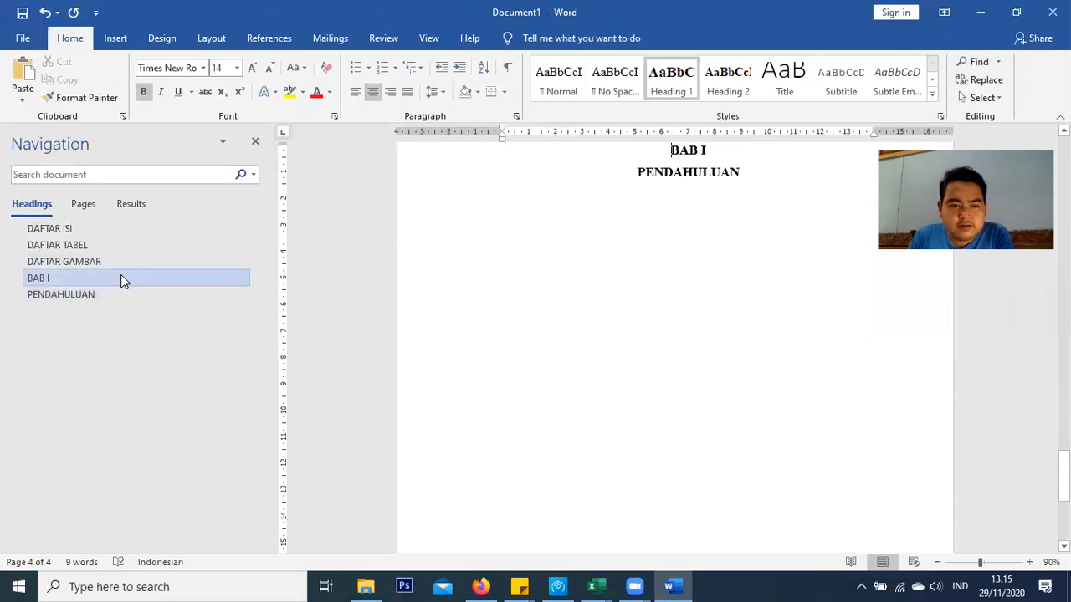
scroll(635, 285, up, 1)
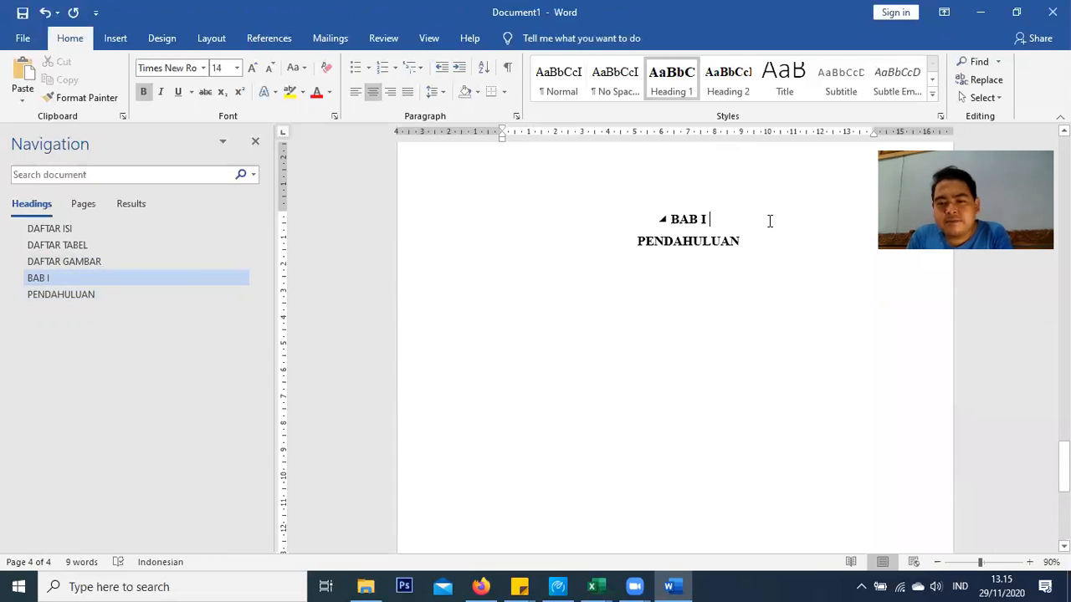
key(Delete)
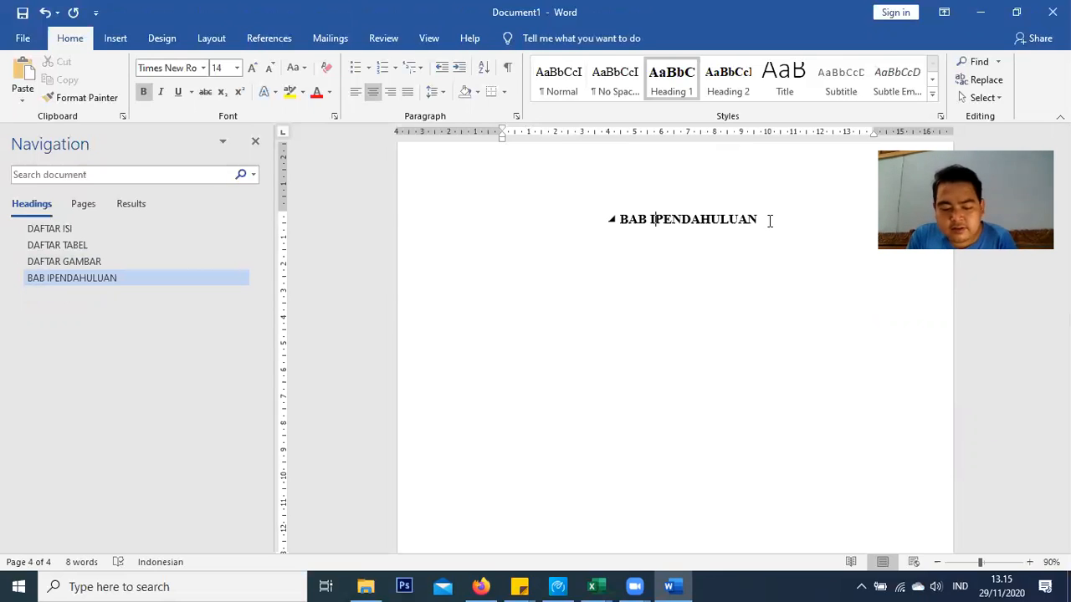
key(shift+Return)
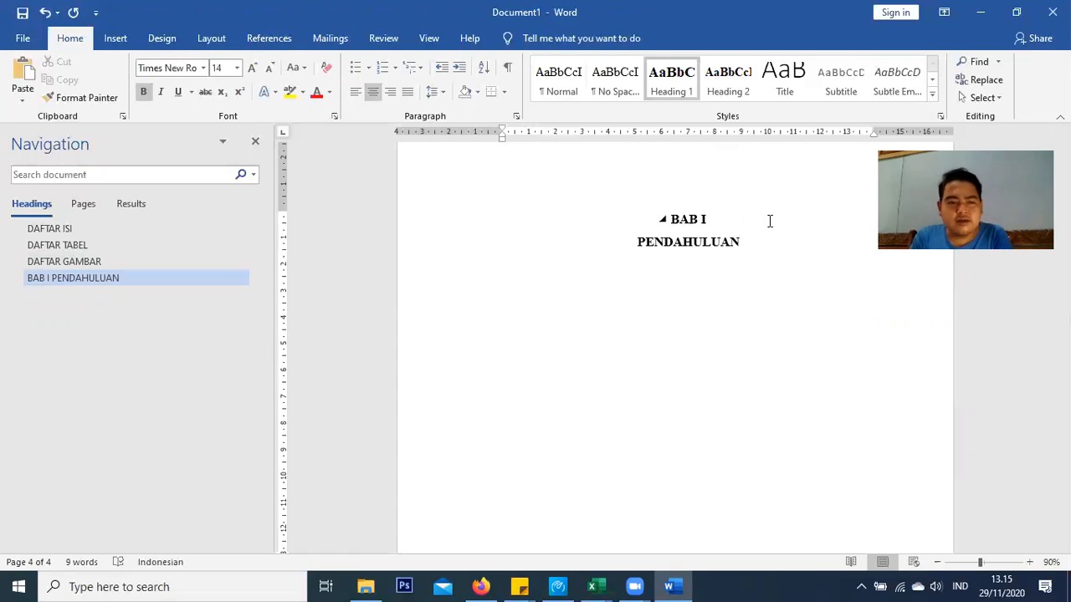
Check the BAB I PENDAHULUAN entry in Navigation, then go to the DAFTAR ISI page
click(73, 279)
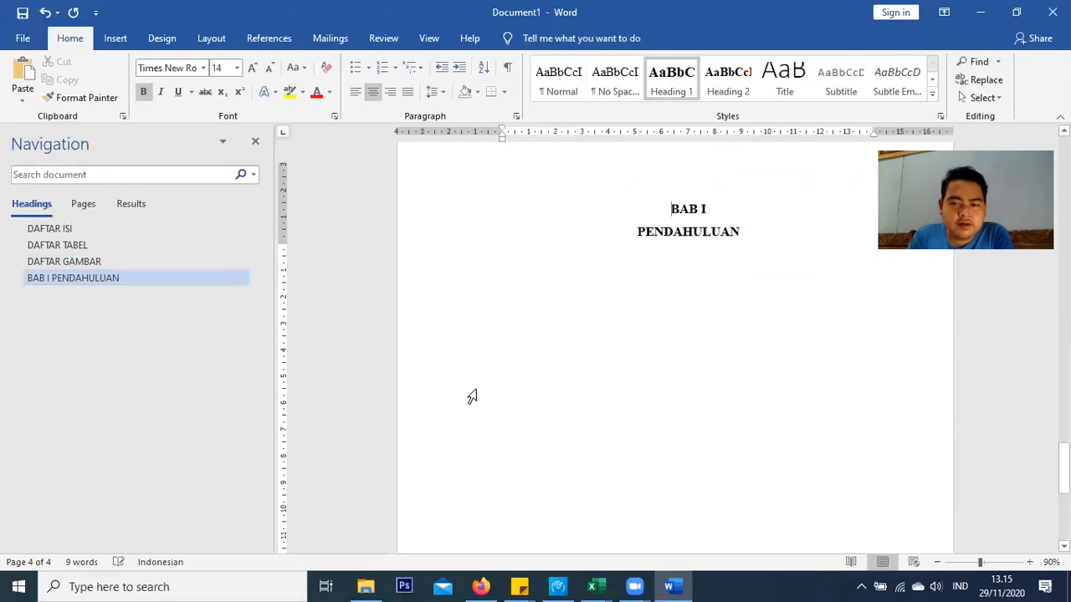
scroll(468, 389, up, 5)
scroll(593, 378, down, 3)
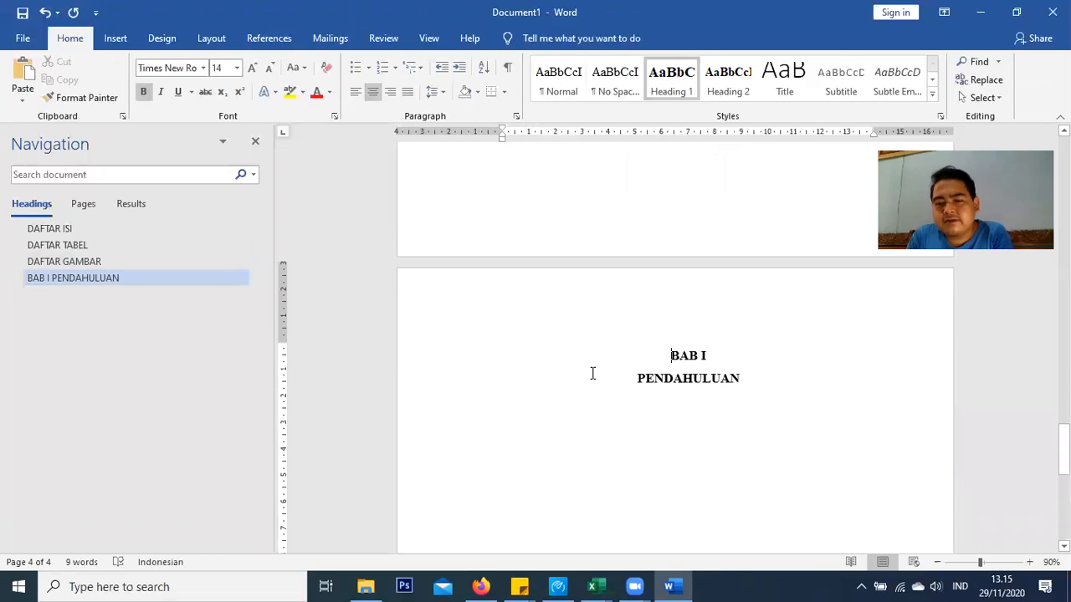
click(135, 232)
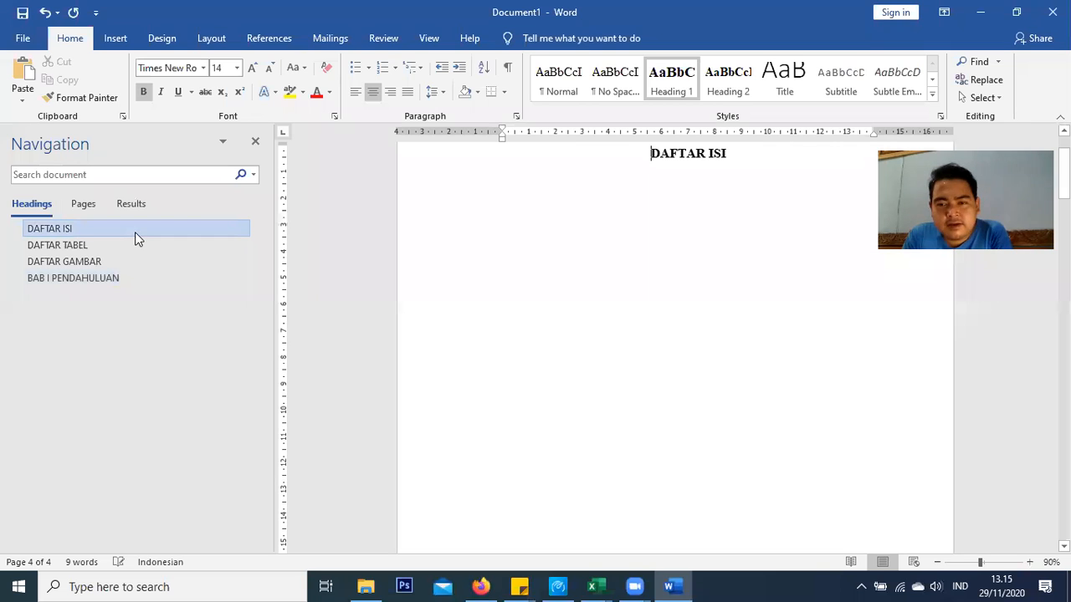
Show the References Table of Contents choices for the blank line under DAFTAR ISI
scroll(709, 265, up, 2)
click(647, 285)
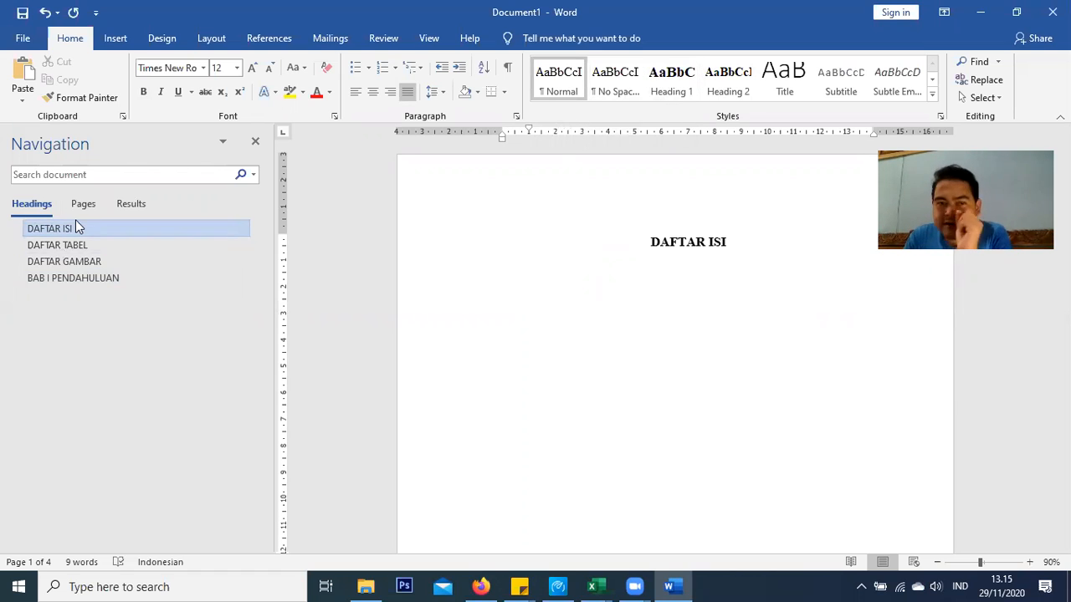
click(275, 38)
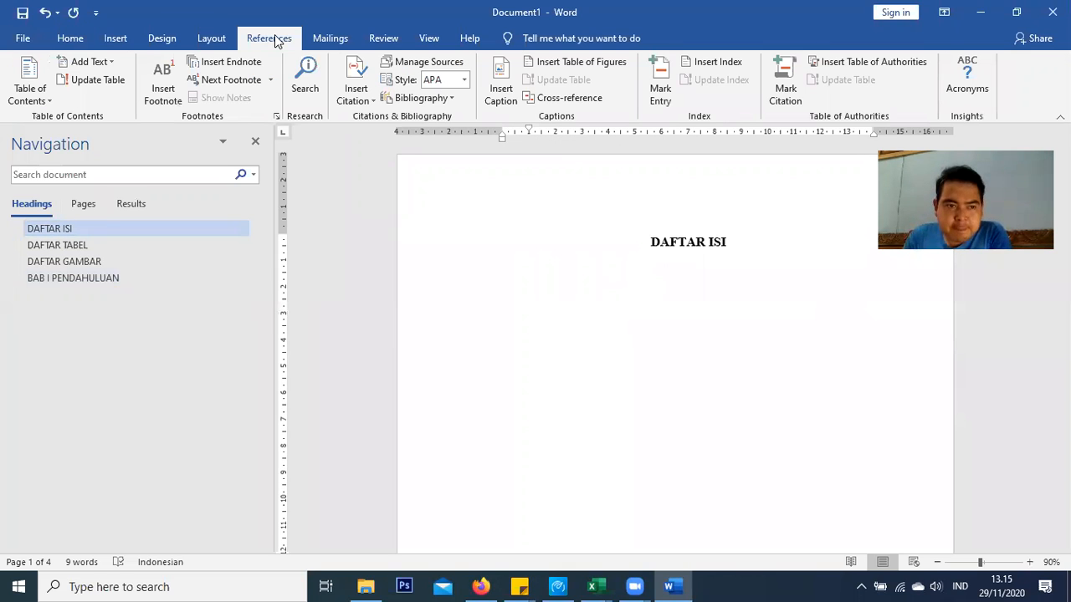
click(30, 101)
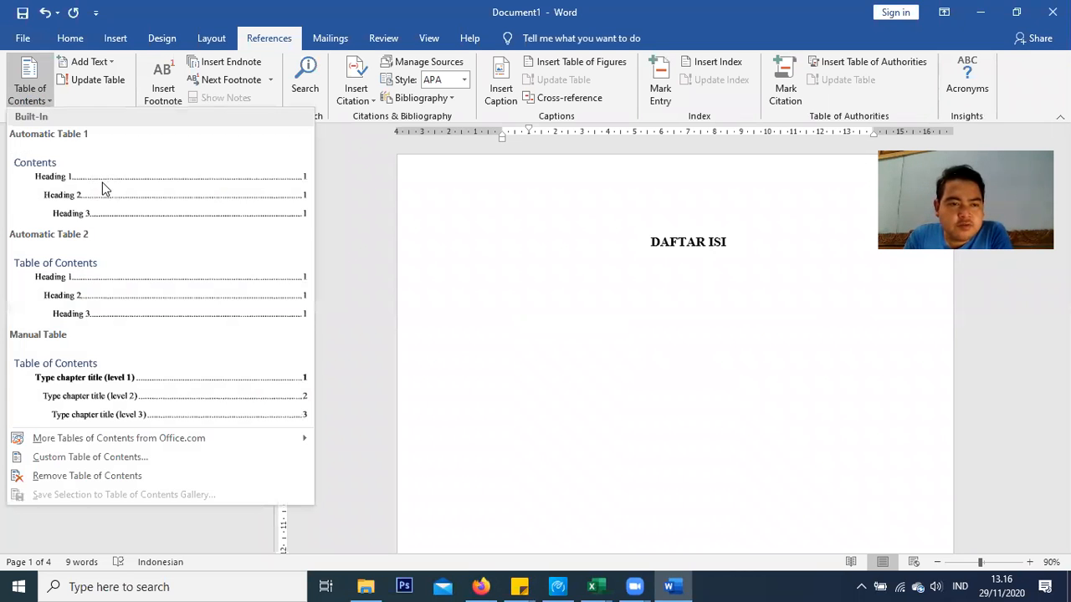
Insert an automatic table of contents, delete its 'Contents' title and remove the entries' indent
click(102, 183)
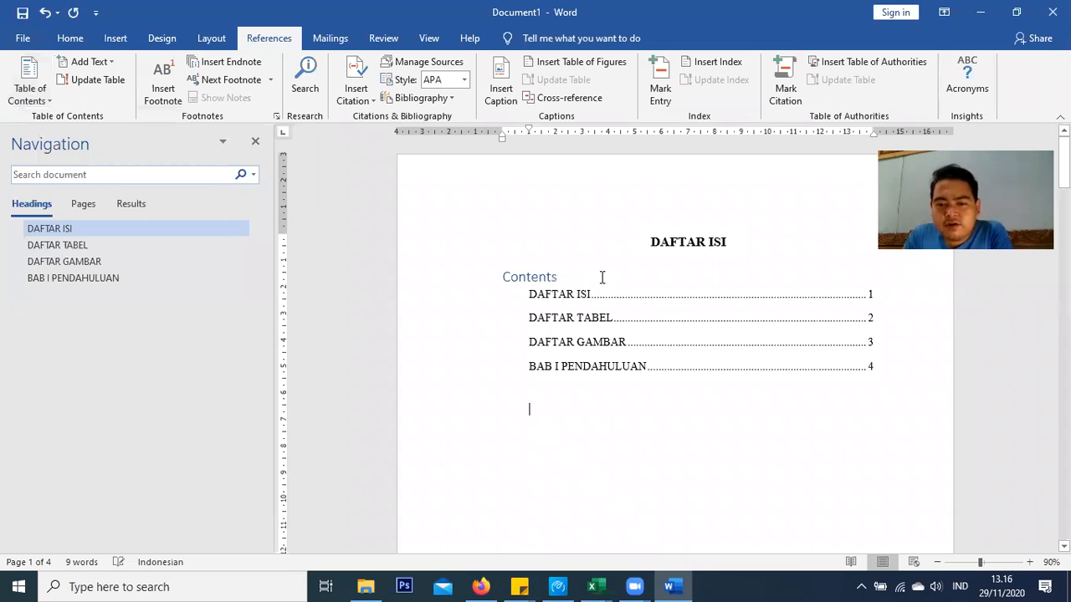
click(568, 316)
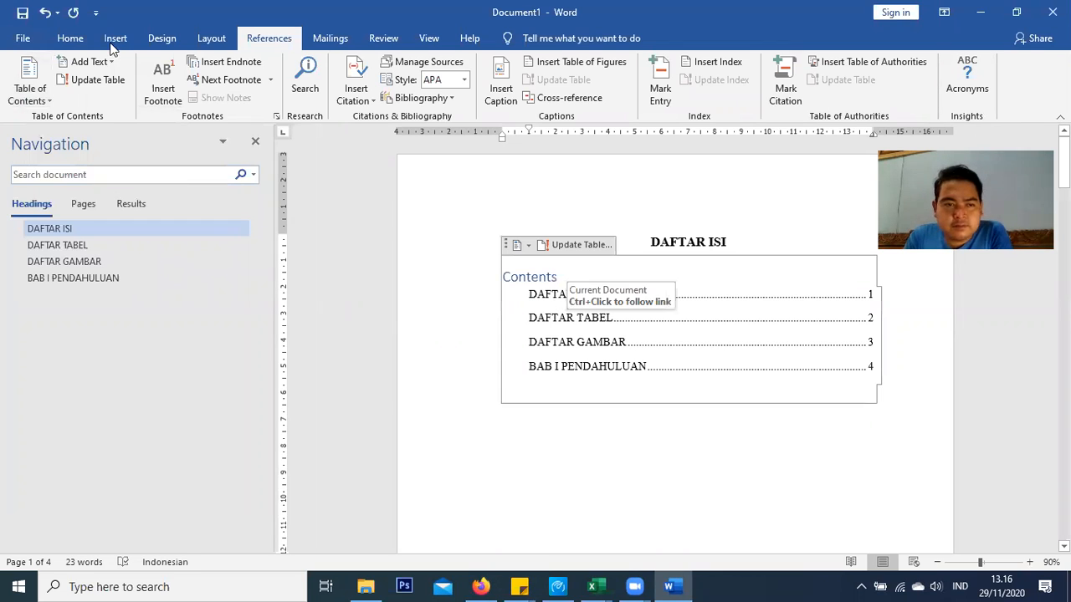
drag(569, 277, 497, 274)
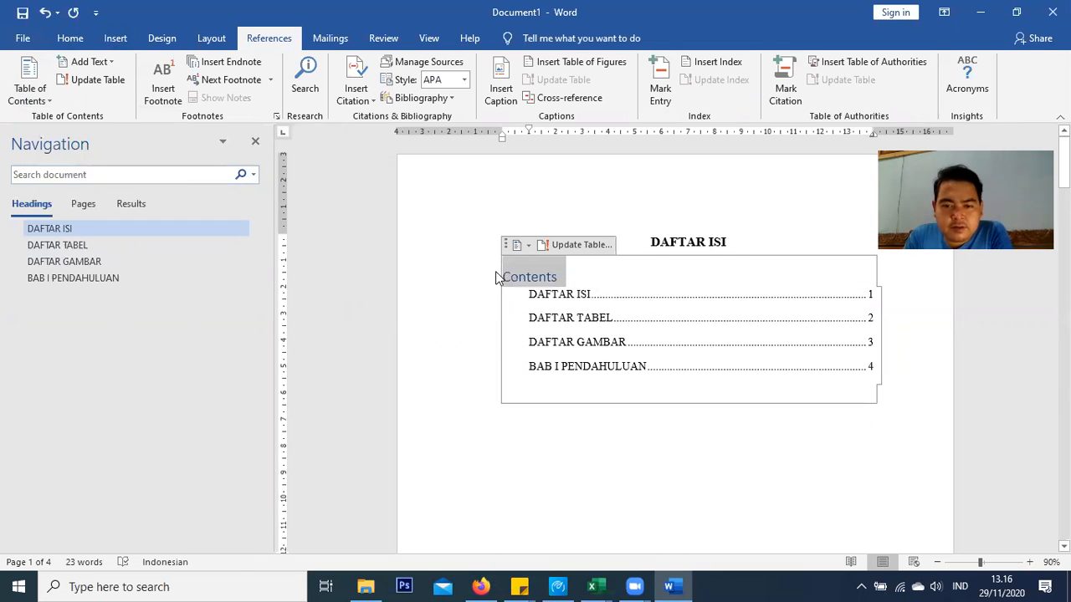
key(BackSpace)
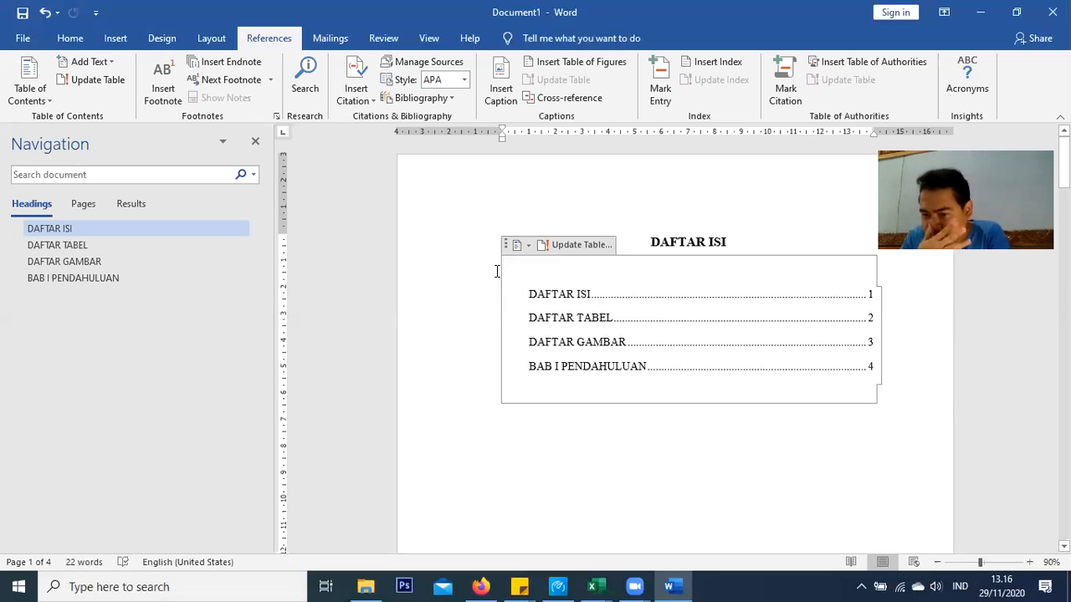
mouse_move(542, 296)
mouse_down()
mouse_move(599, 339)
mouse_move(711, 365)
mouse_up()
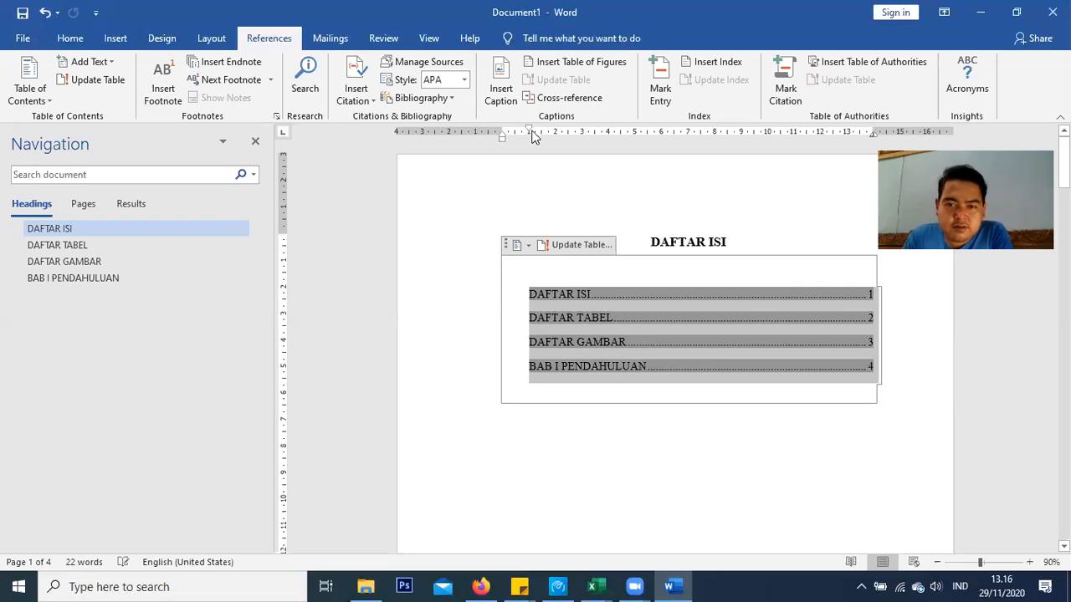
drag(529, 130, 502, 132)
click(624, 394)
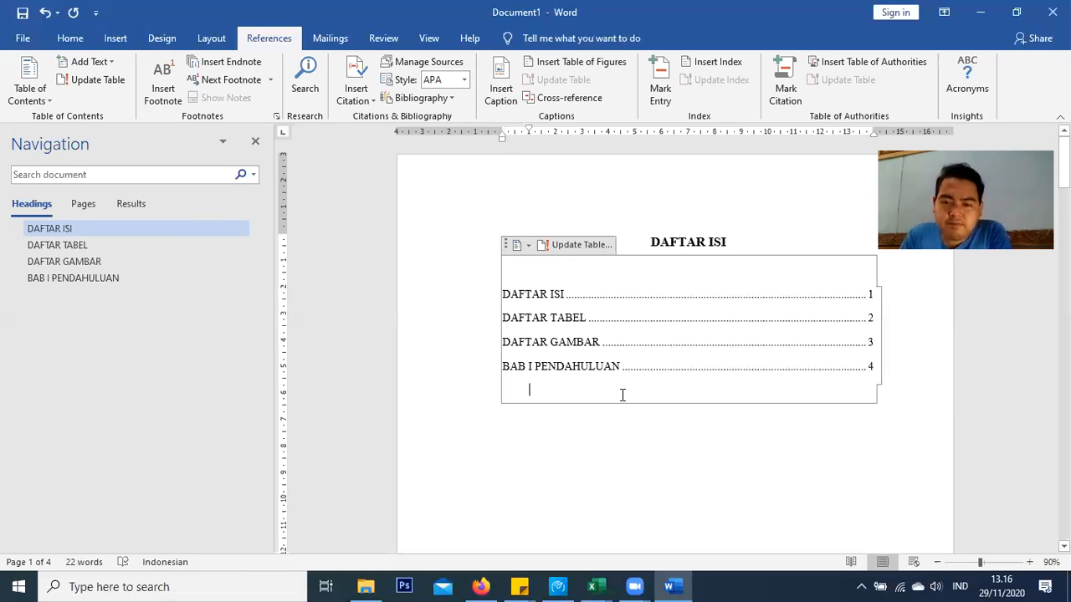
drag(502, 136, 504, 131)
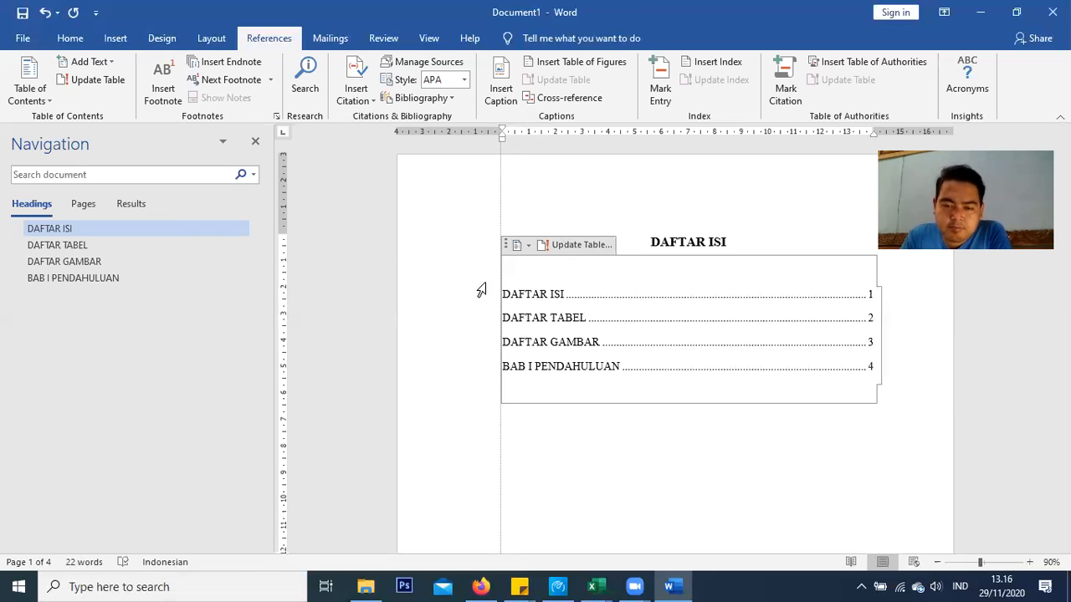
scroll(494, 309, down, 2)
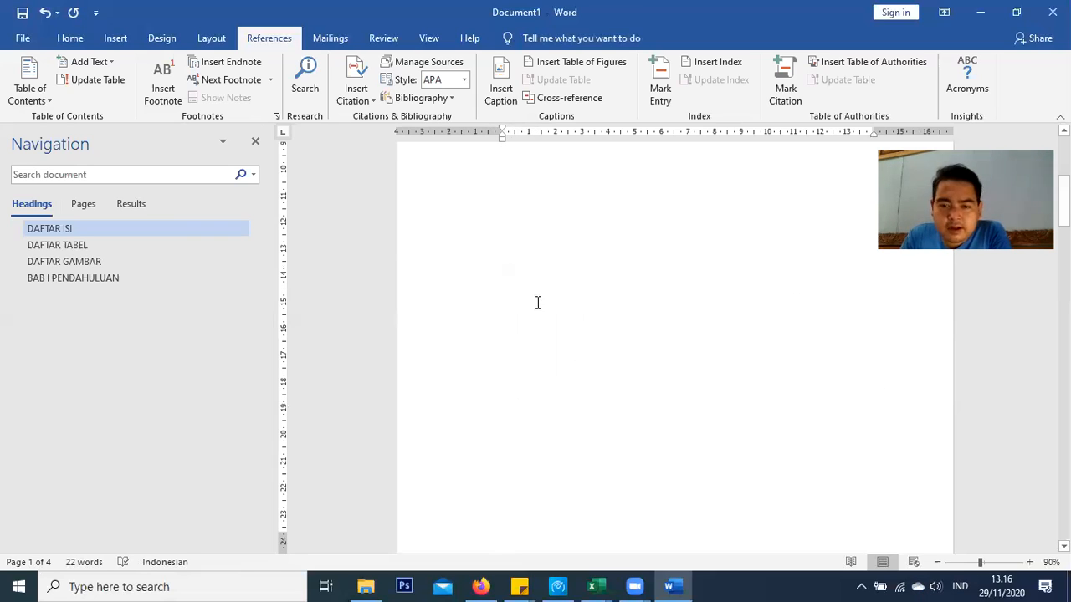
scroll(538, 362, up, 2)
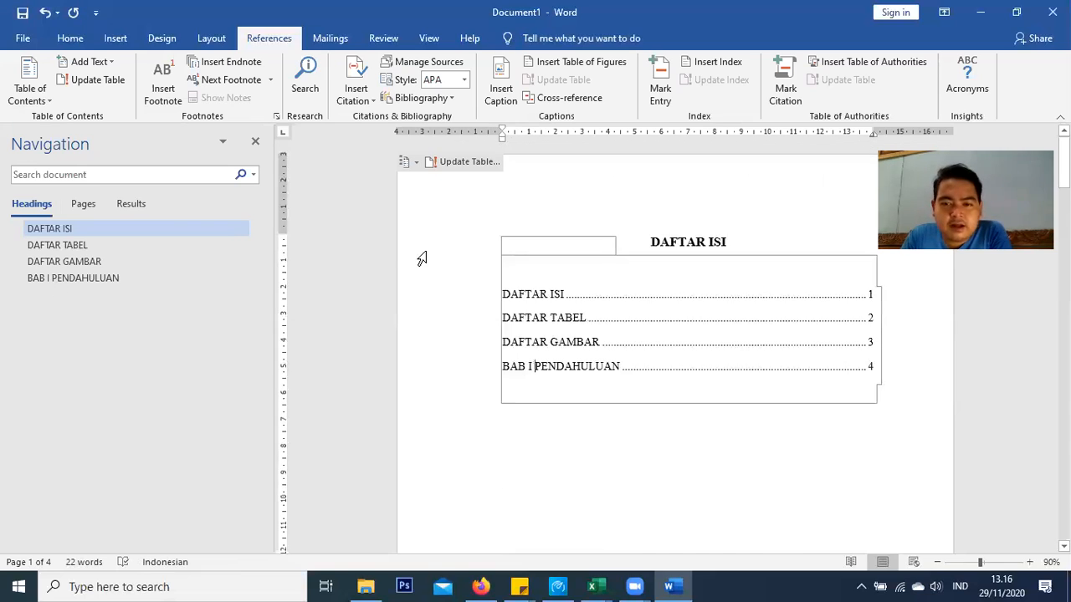
Split the chapter title into separate BAB I and PENDAHULUAN lines
click(55, 280)
click(712, 153)
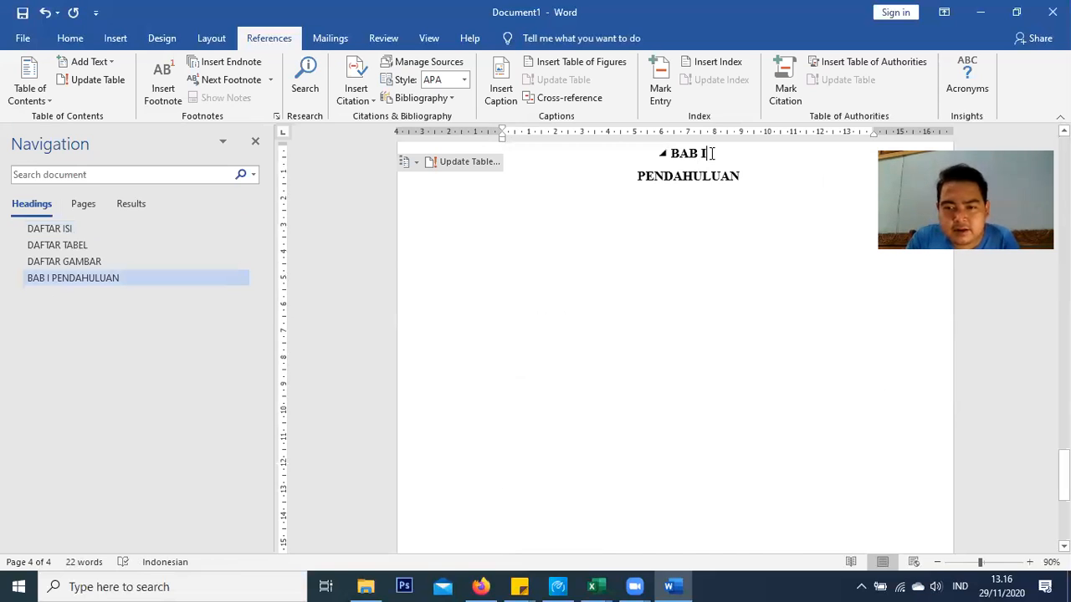
key(Delete)
key(Return)
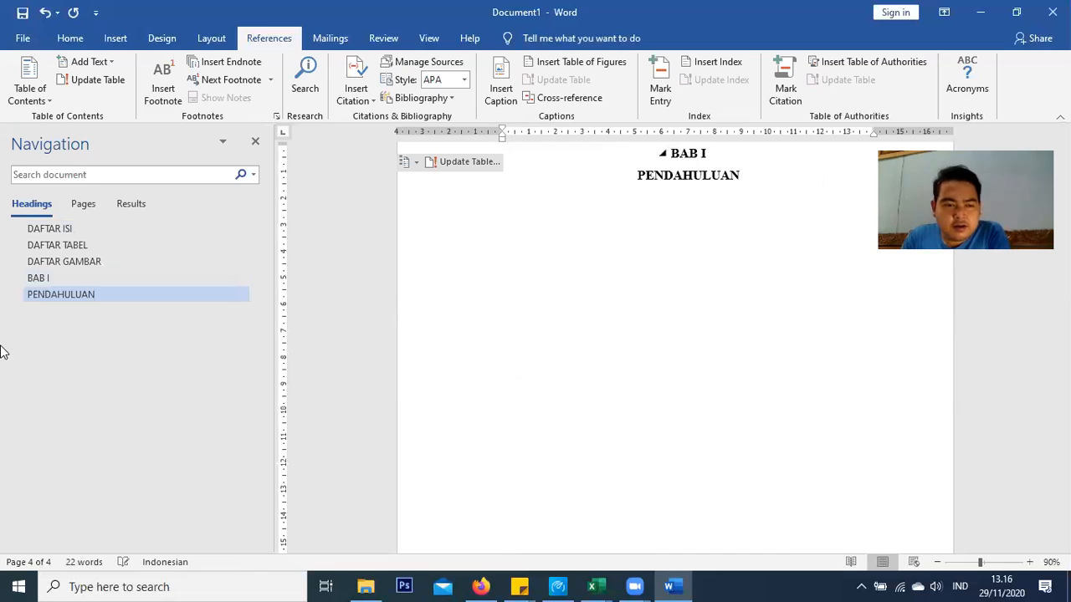
Update the entire table of contents on the DAFTAR ISI page, then return to BAB I
click(106, 228)
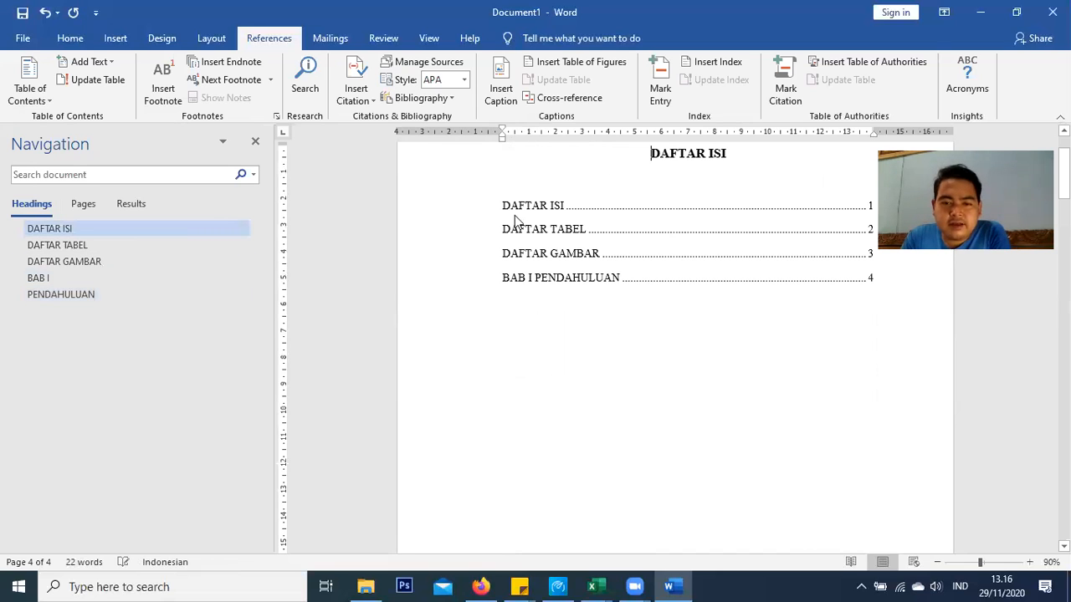
right_click(537, 286)
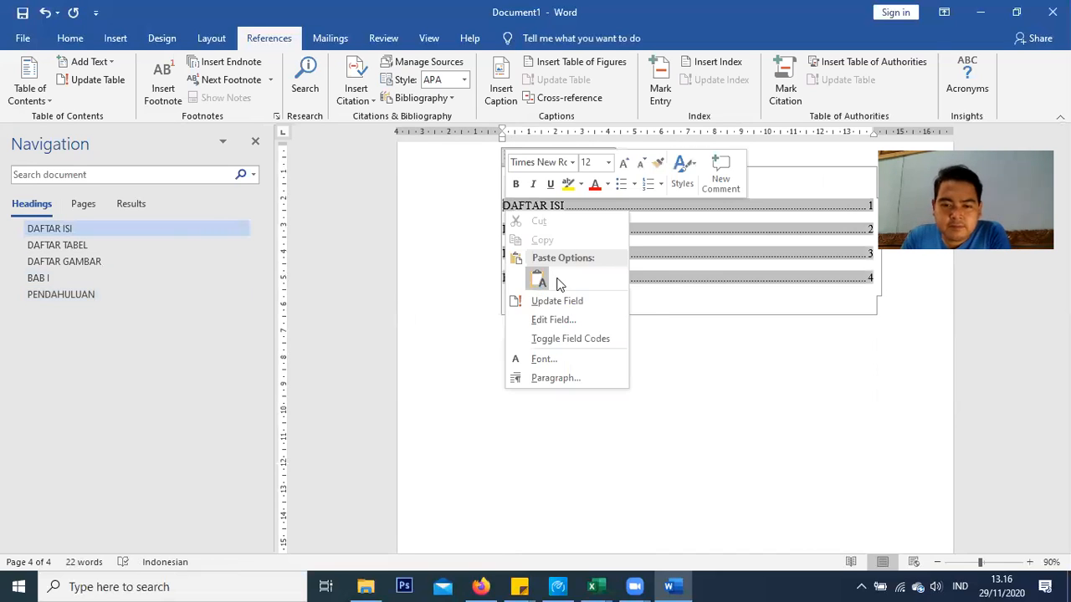
click(557, 301)
click(543, 313)
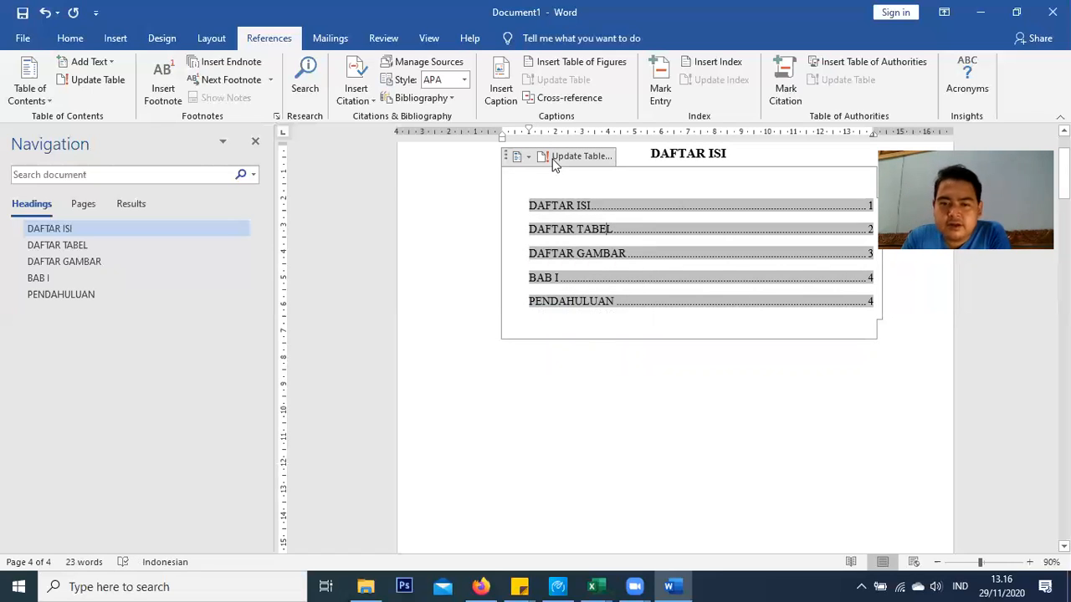
click(66, 283)
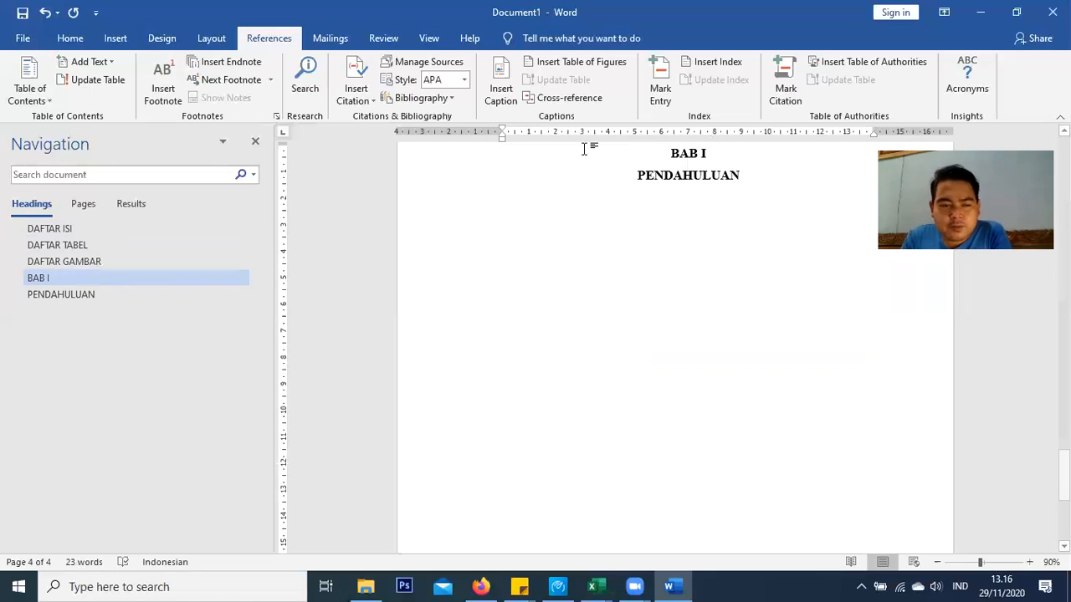
Rejoin PENDAHULUAN onto the BAB I line and break it into two lines within one heading
scroll(763, 336, up, 1)
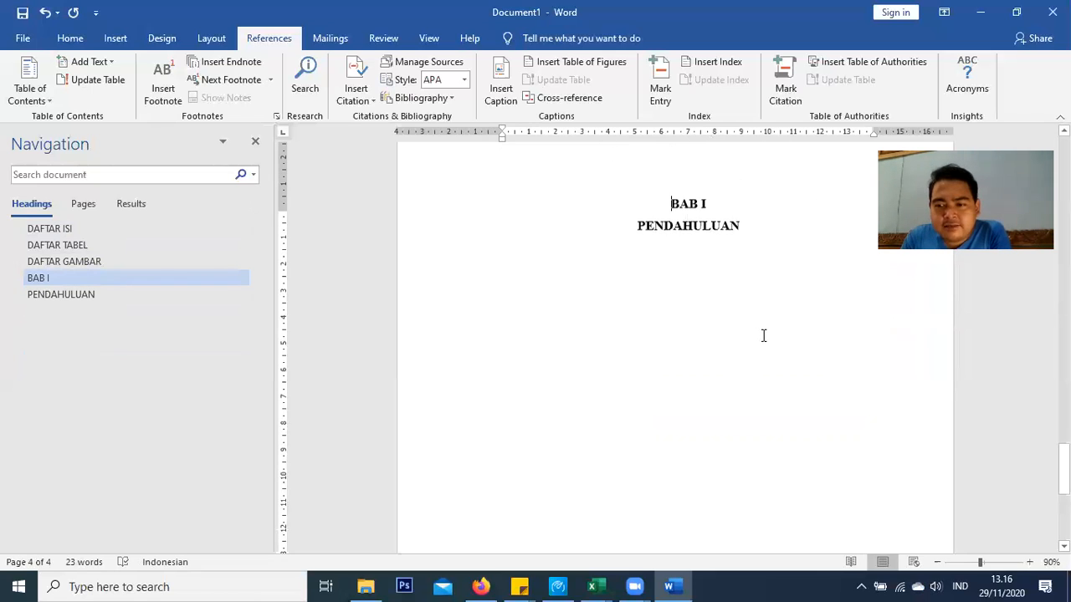
scroll(763, 335, up, 10)
scroll(763, 333, up, 10)
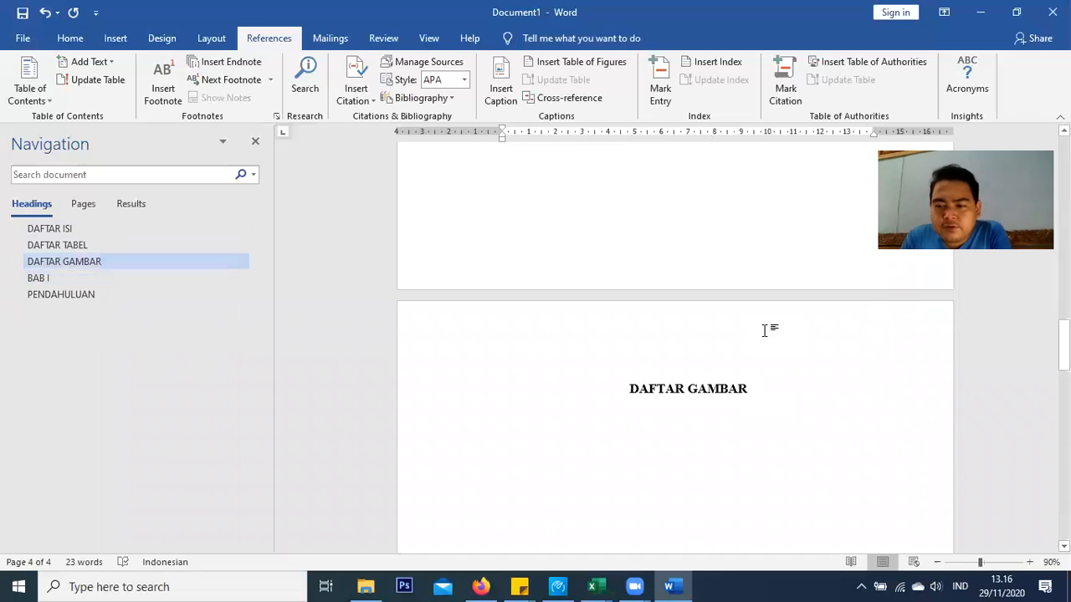
scroll(763, 330, down, 18)
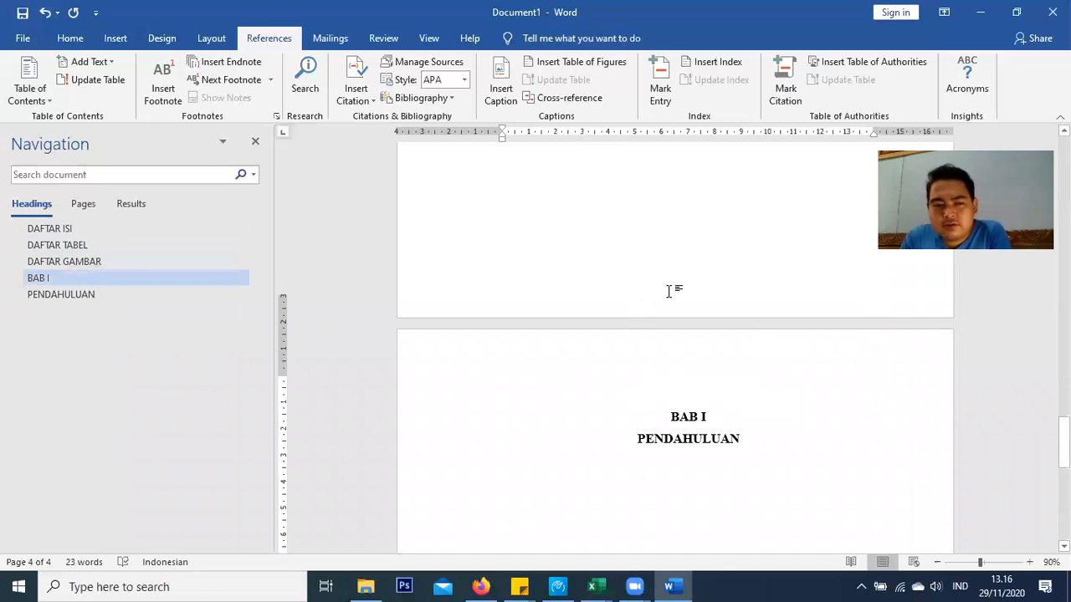
click(61, 295)
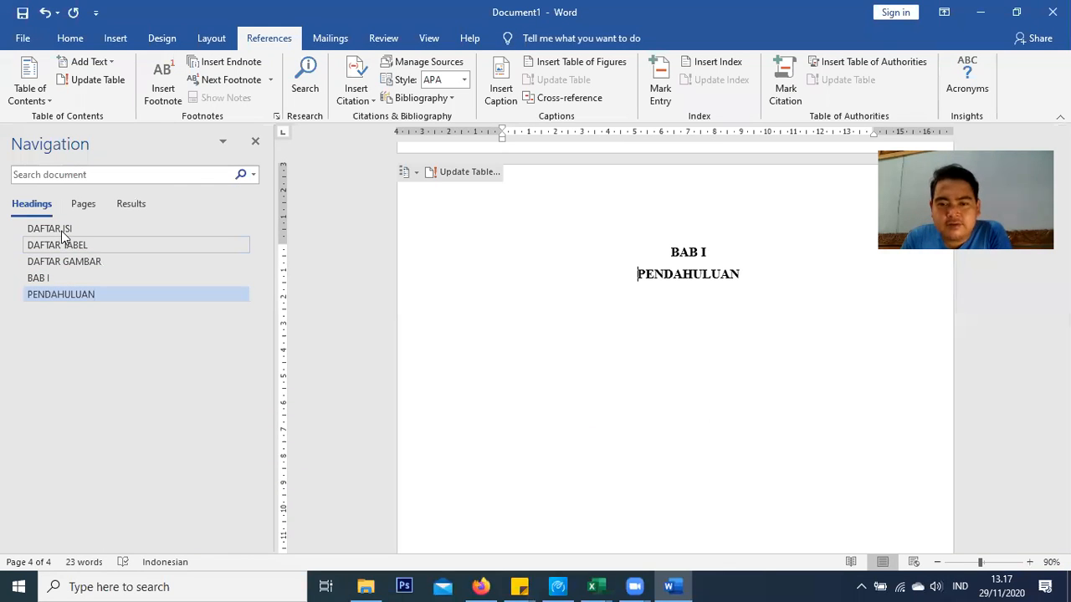
click(61, 231)
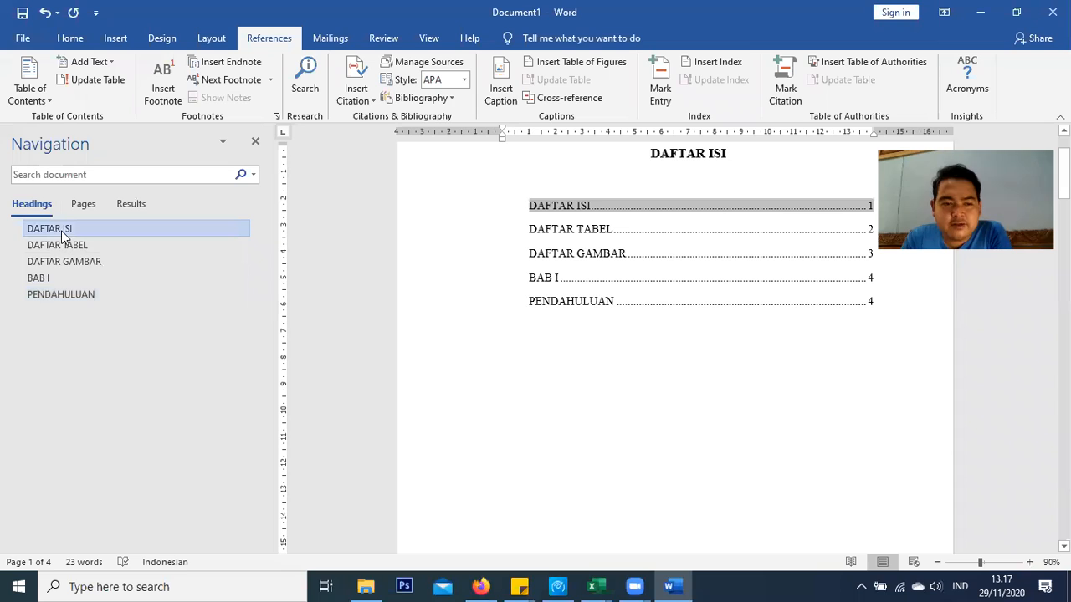
click(50, 298)
scroll(730, 200, up, 1)
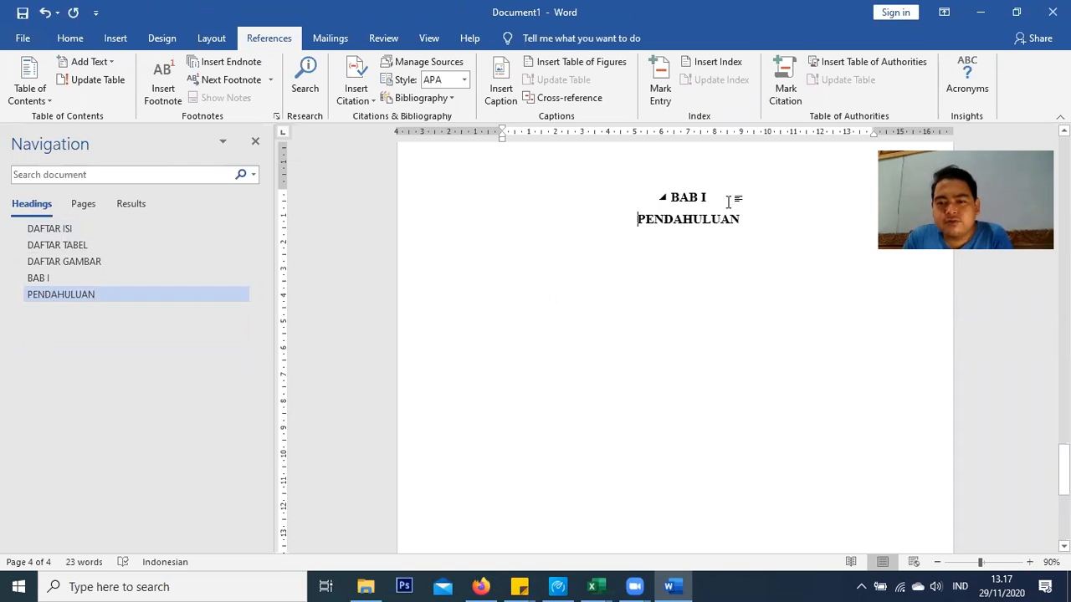
key(BackSpace)
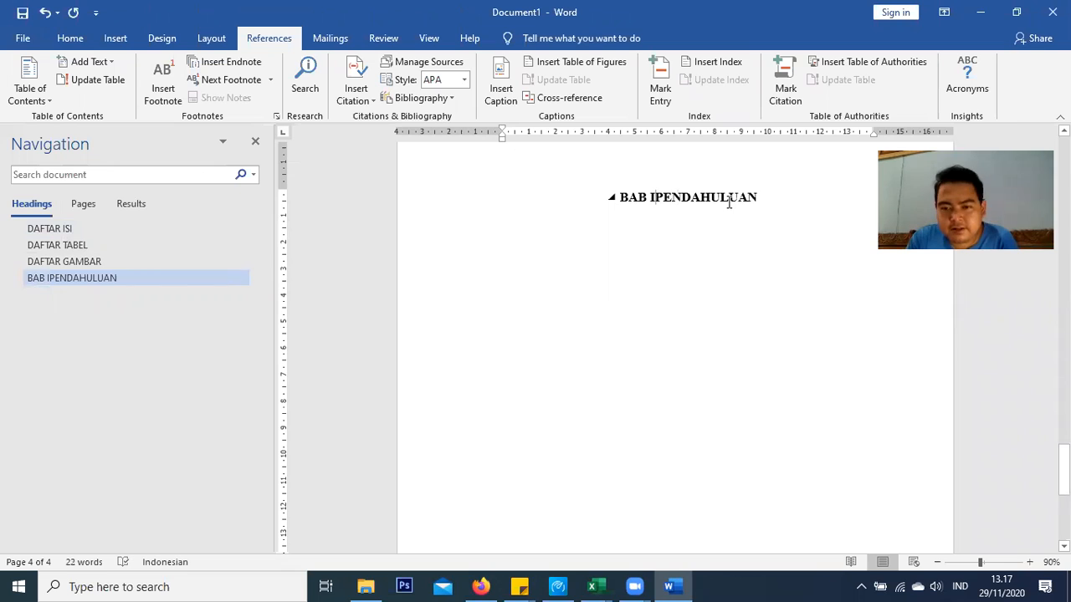
key(Return)
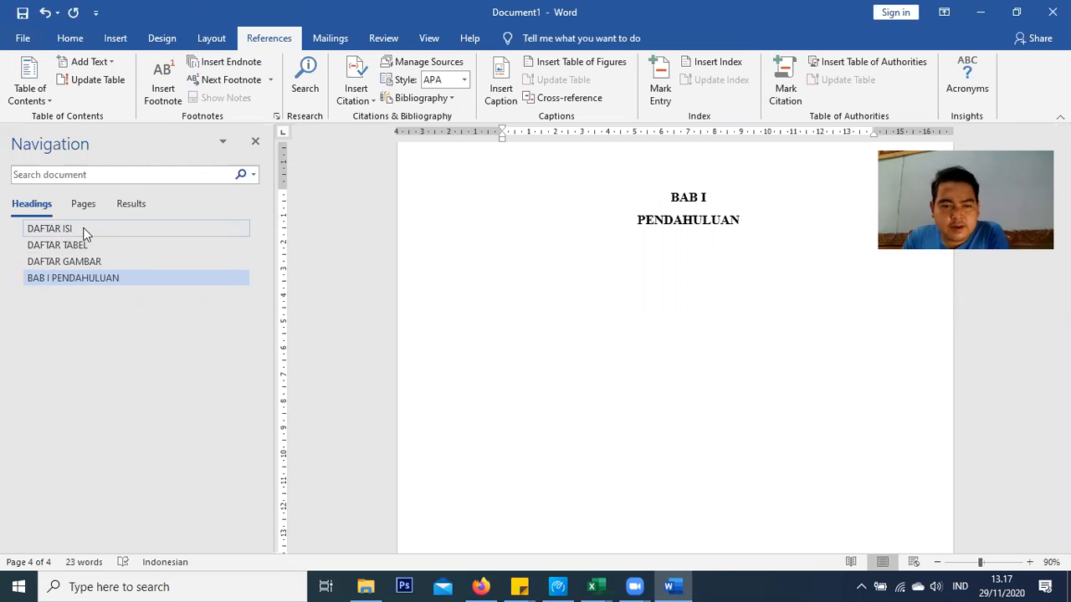
Update the entire table of contents so it ends with BAB I PENDAHULUAN
right_click(567, 222)
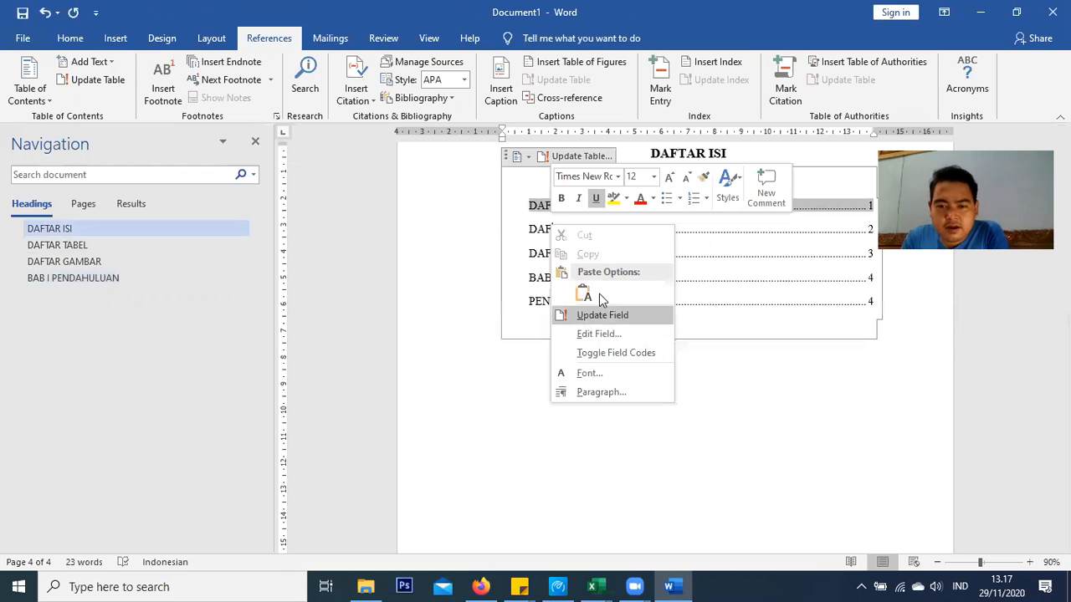
click(599, 293)
click(497, 291)
click(545, 314)
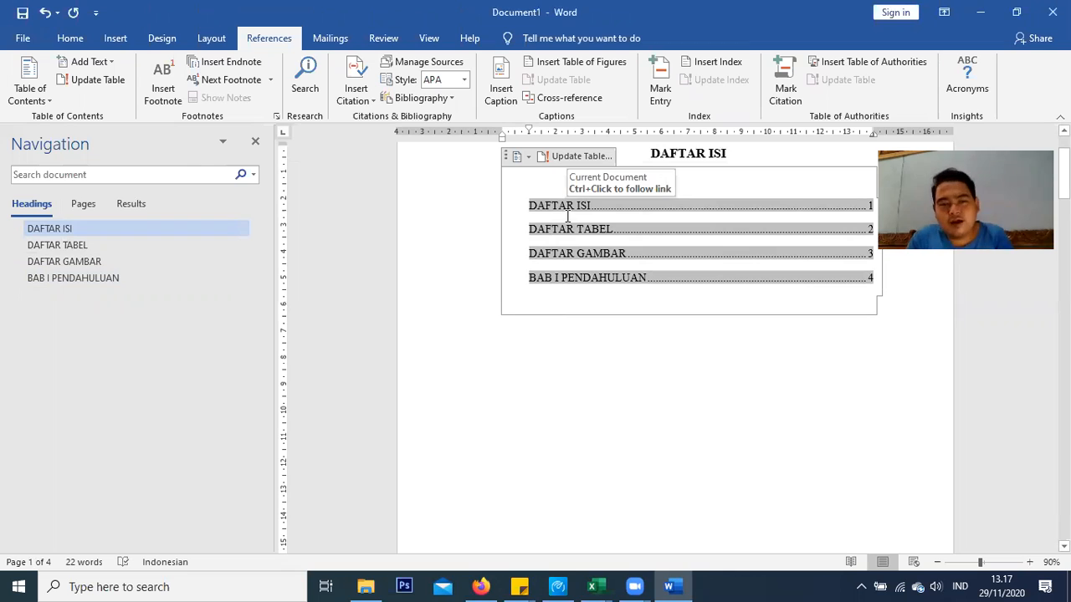
Select all table of contents entries and drag the ruler indent to remove their left indent
click(85, 35)
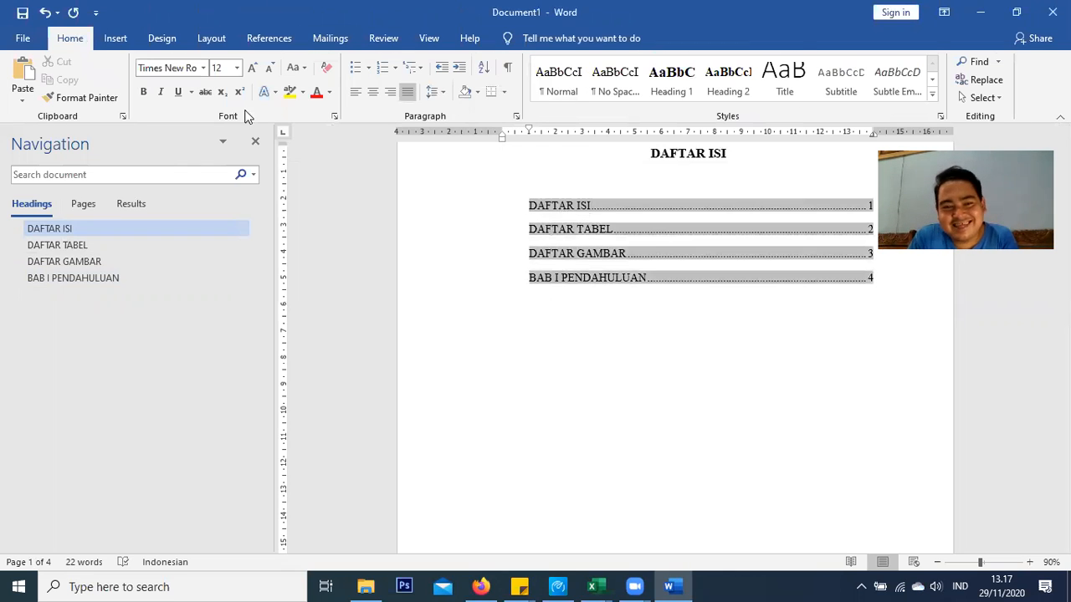
click(529, 205)
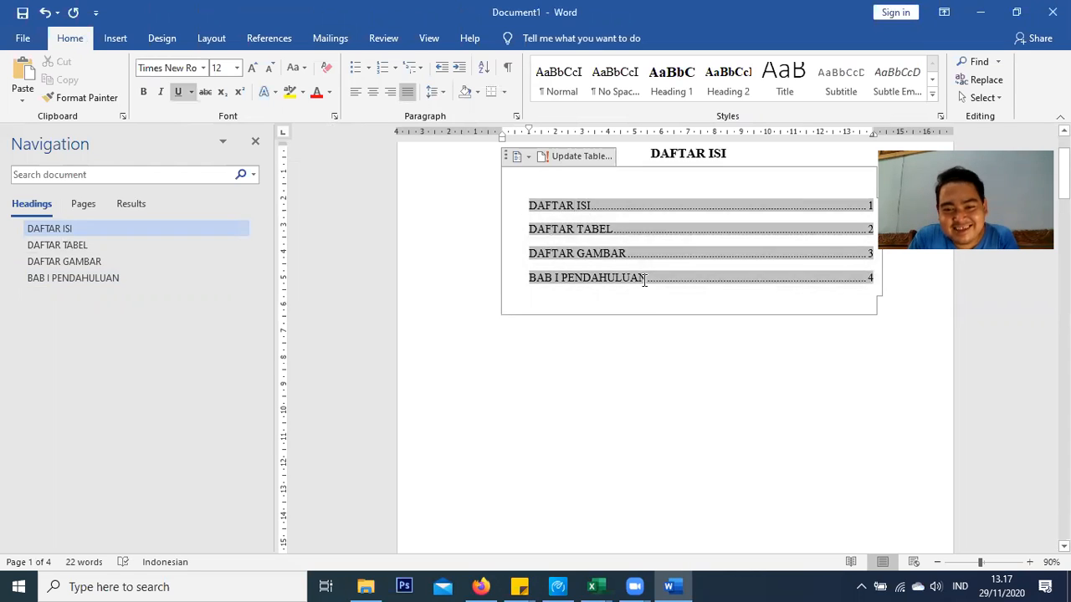
drag(645, 280, 863, 278)
drag(529, 128, 489, 131)
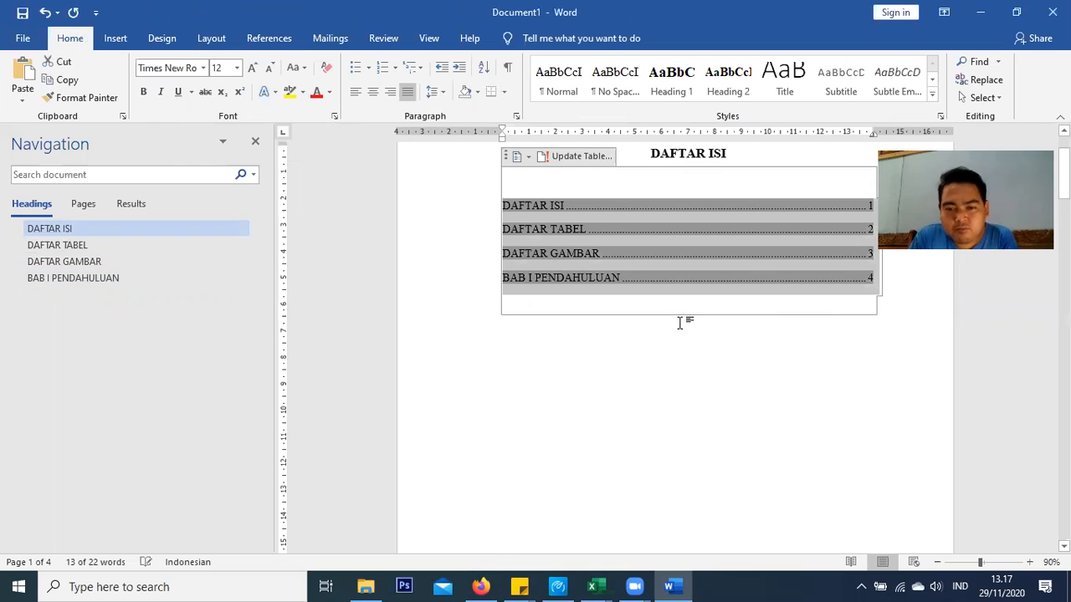
click(644, 541)
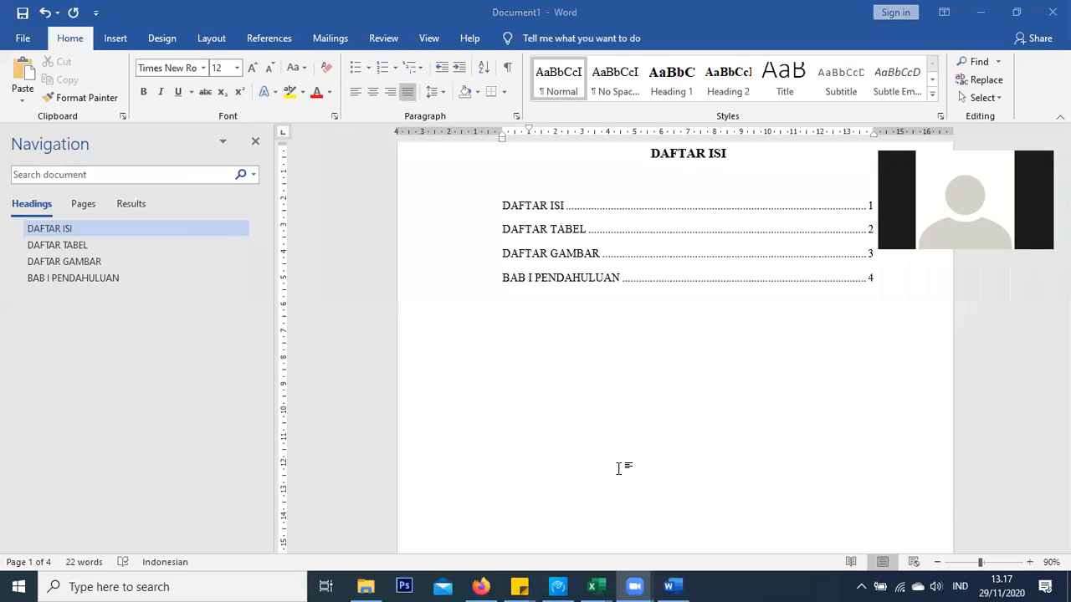
click(540, 206)
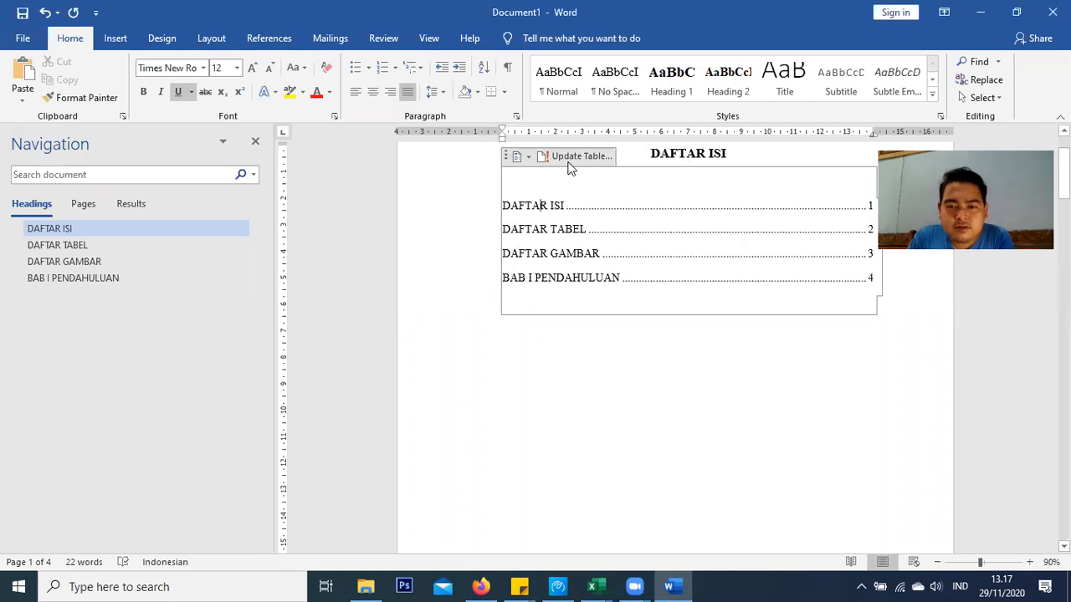
Select and delete the whole table of contents, then put the caret back below DAFTAR ISI
click(506, 156)
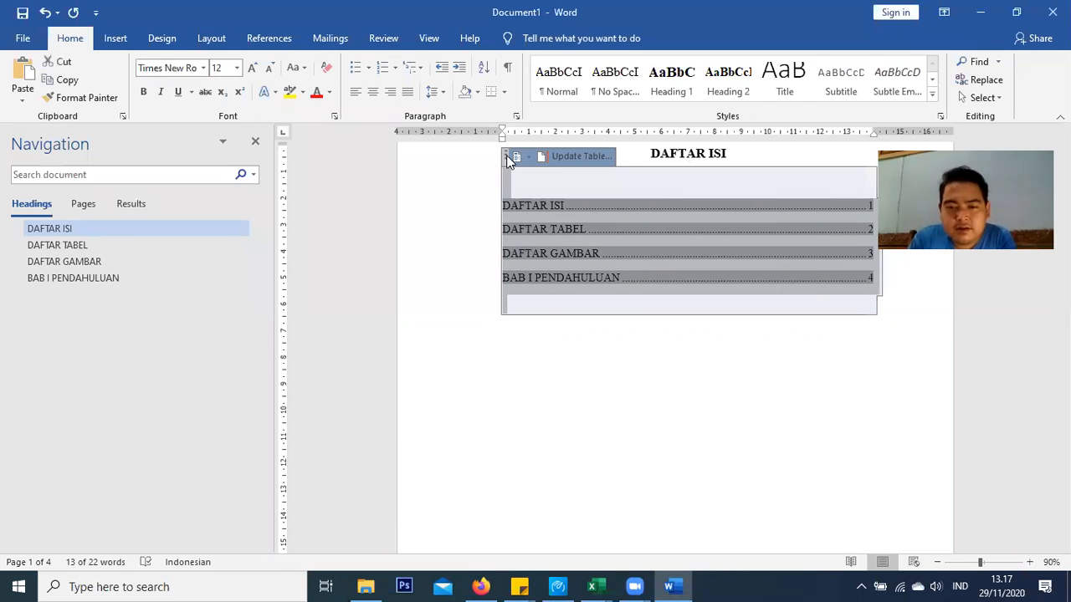
key(Delete)
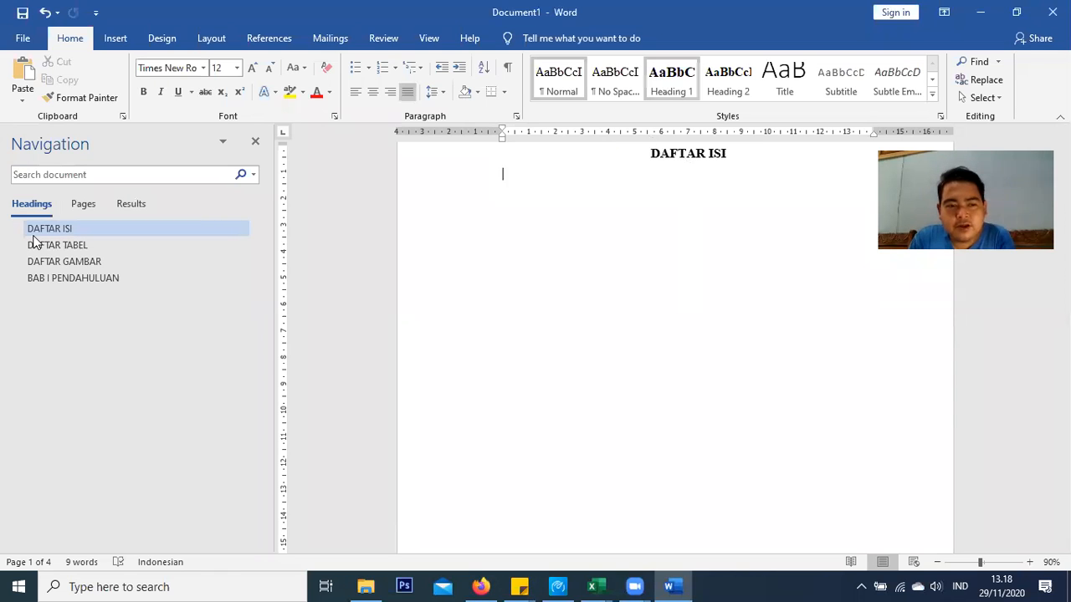
click(38, 279)
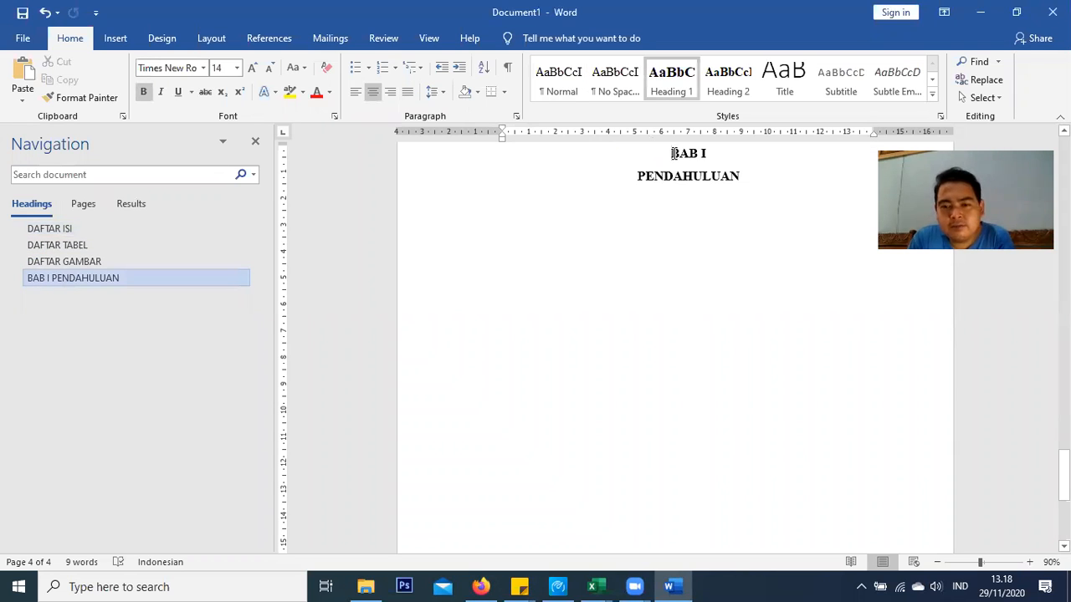
click(67, 234)
click(650, 175)
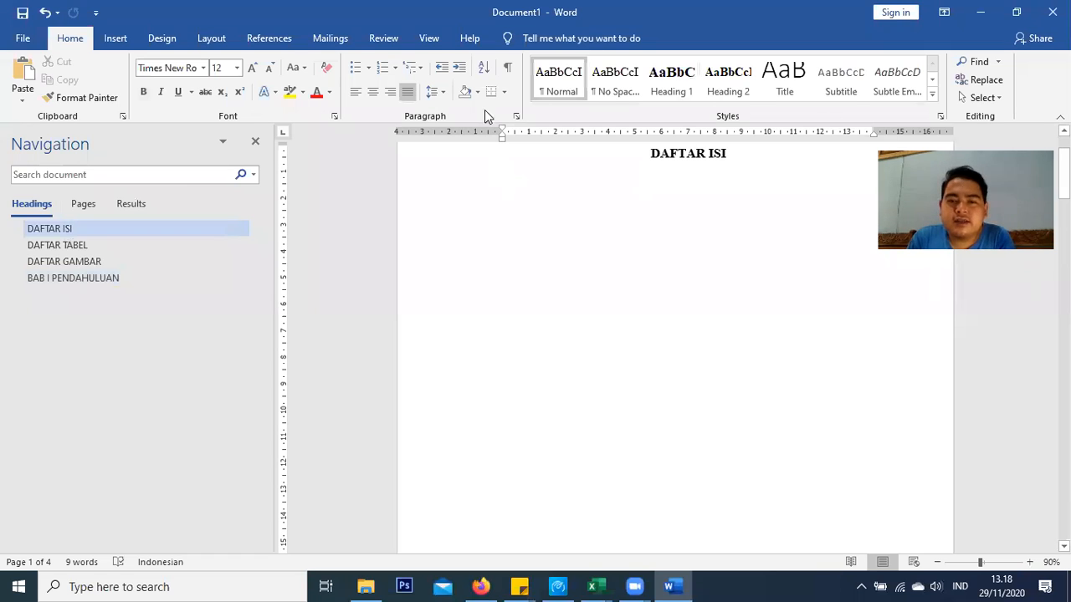
Insert an automatic table of contents under DAFTAR ISI from the References tab
click(269, 38)
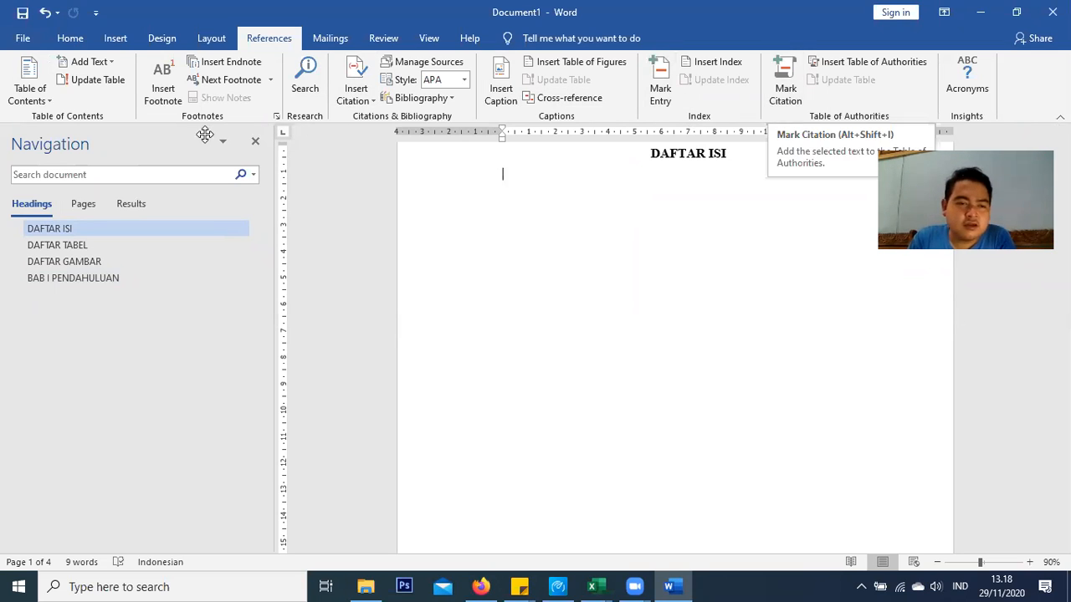
click(37, 102)
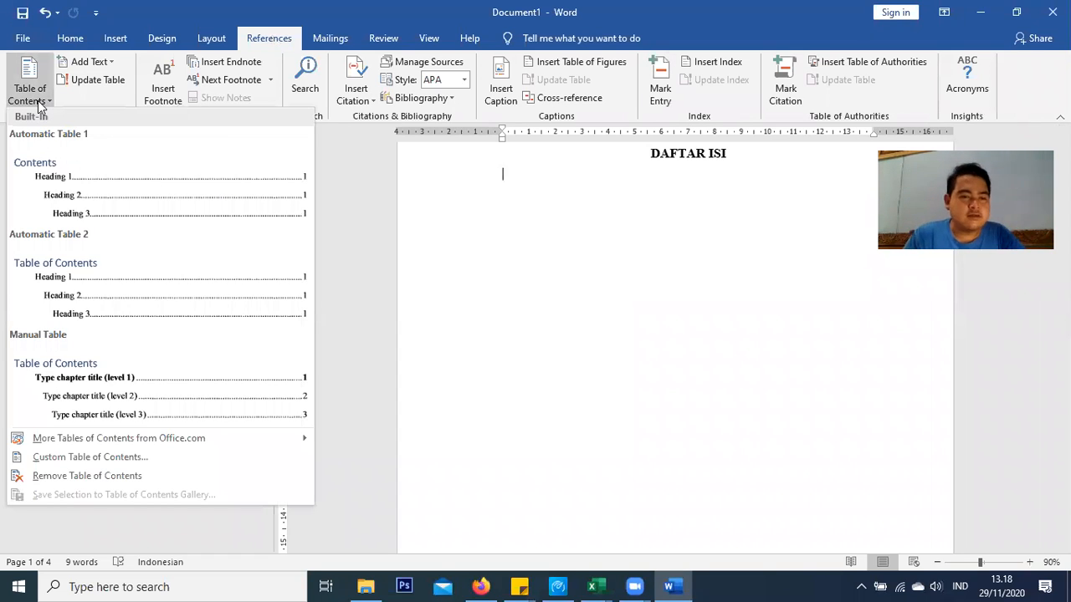
click(113, 199)
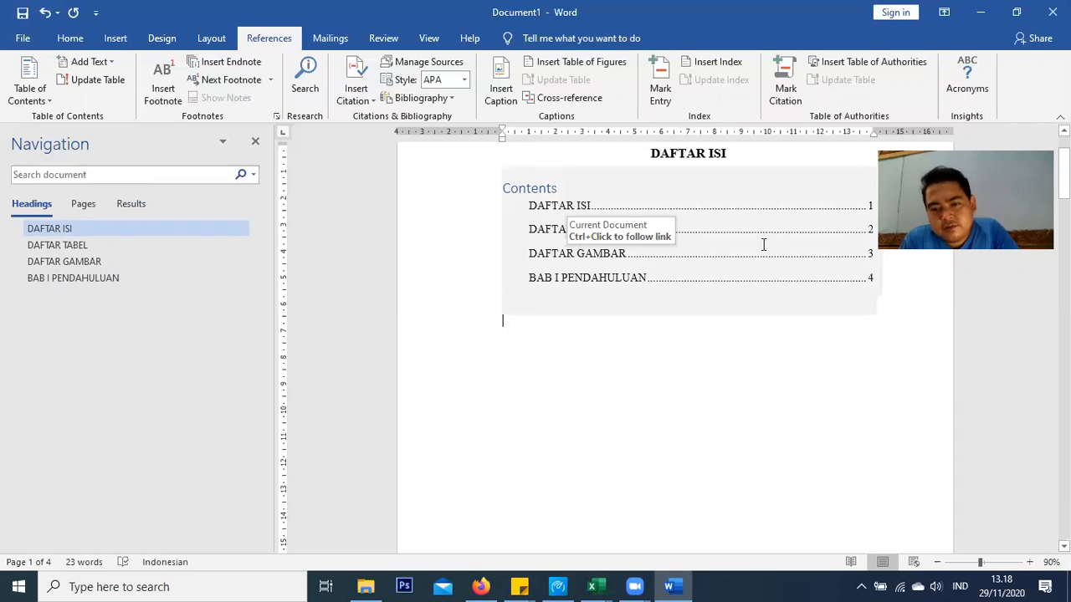
Delete the table's 'Contents' title, leaving the four entries with pages 1–4
click(693, 215)
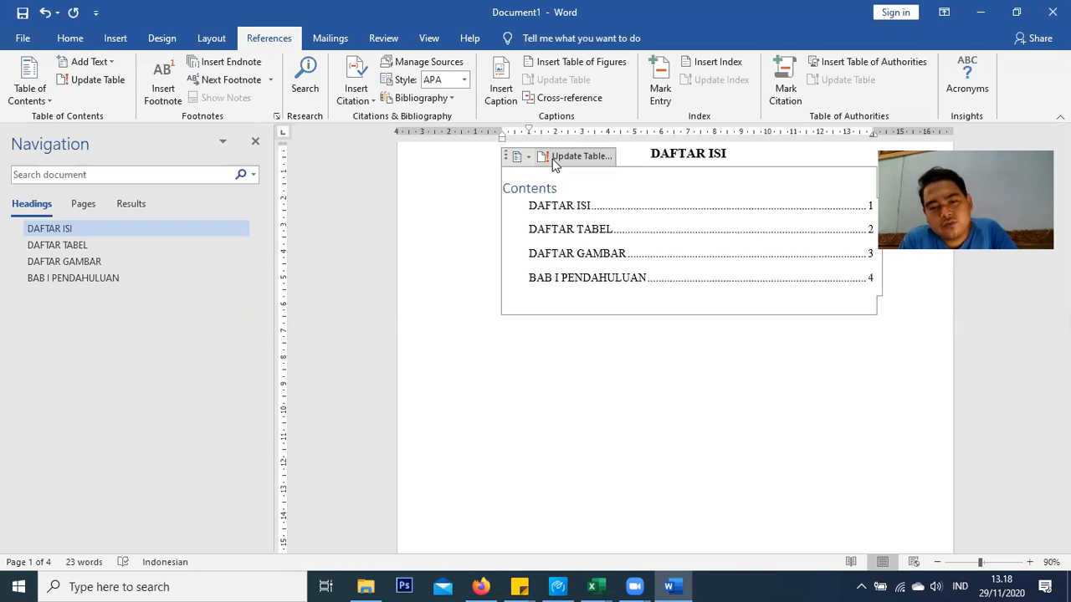
double_click(502, 187)
key(Delete)
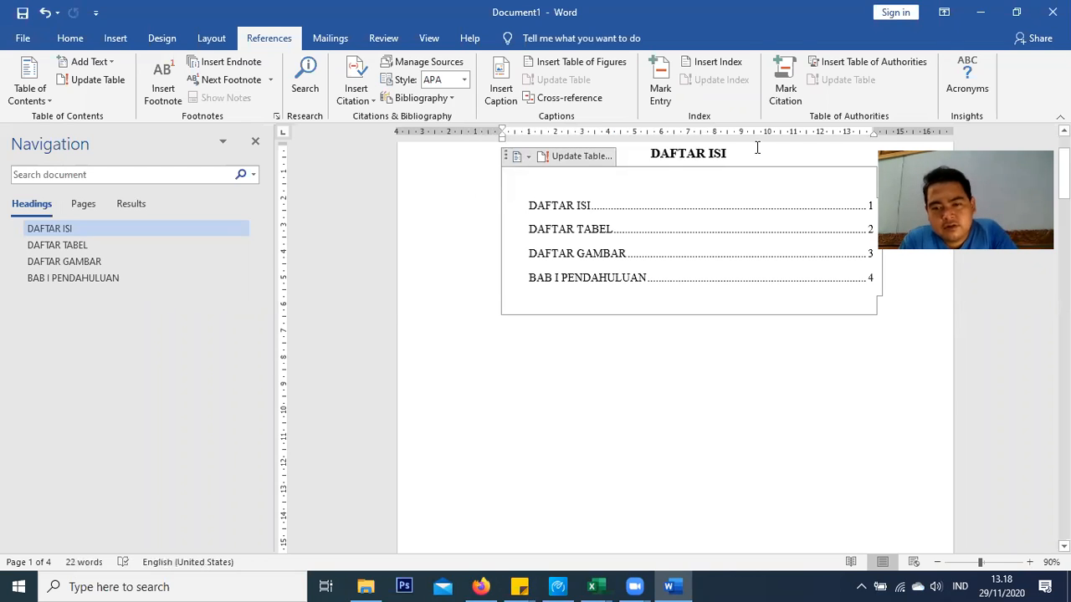
click(641, 315)
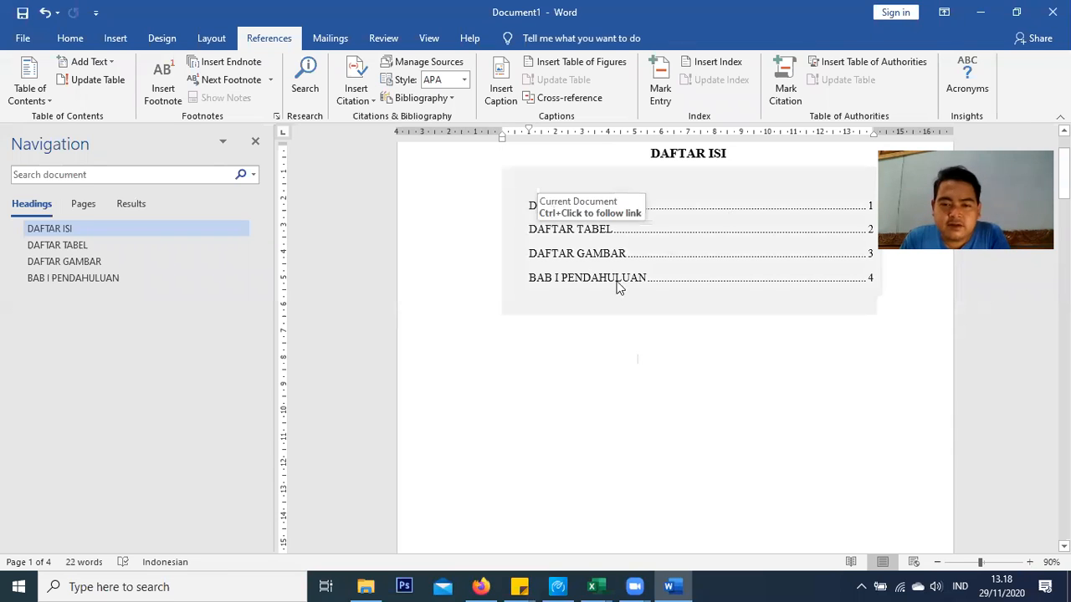
drag(532, 207, 619, 286)
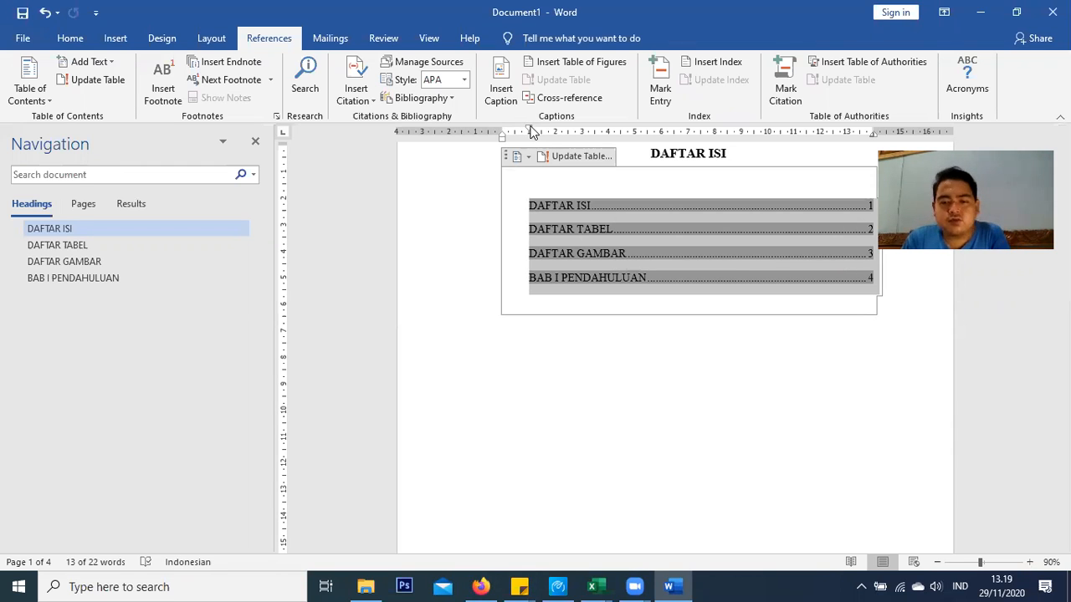
click(528, 334)
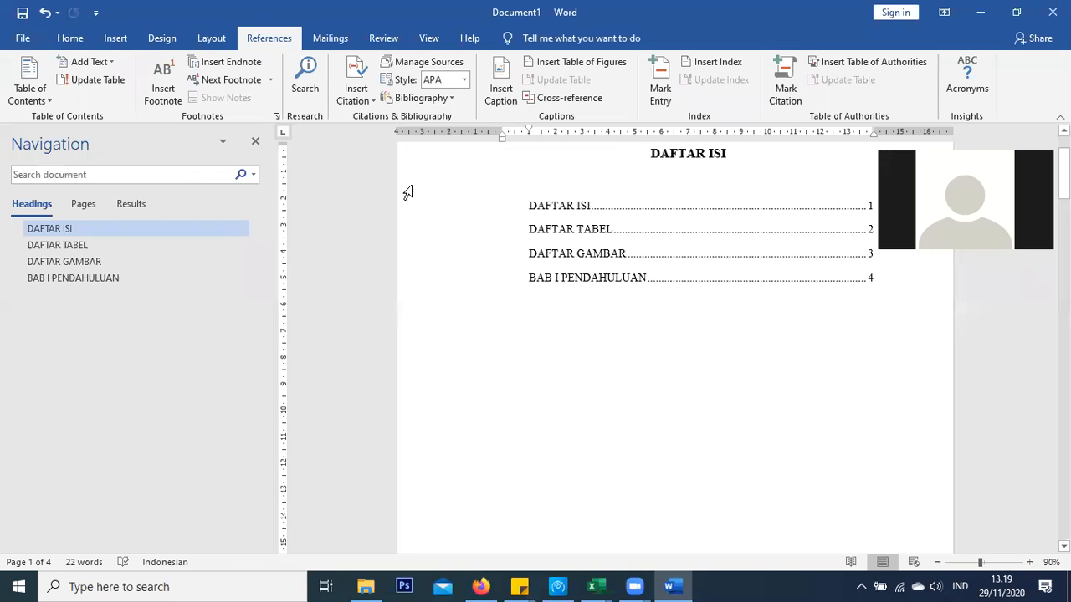
Jump to BAB I PENDAHULUAN on page 4 and add a new line after the heading
click(104, 278)
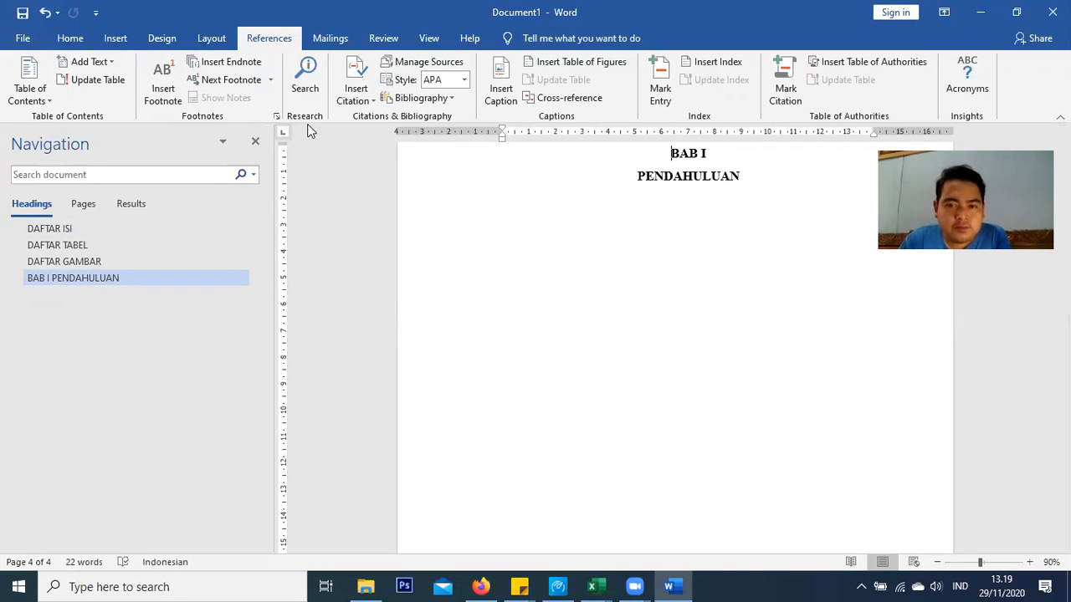
click(552, 267)
click(752, 185)
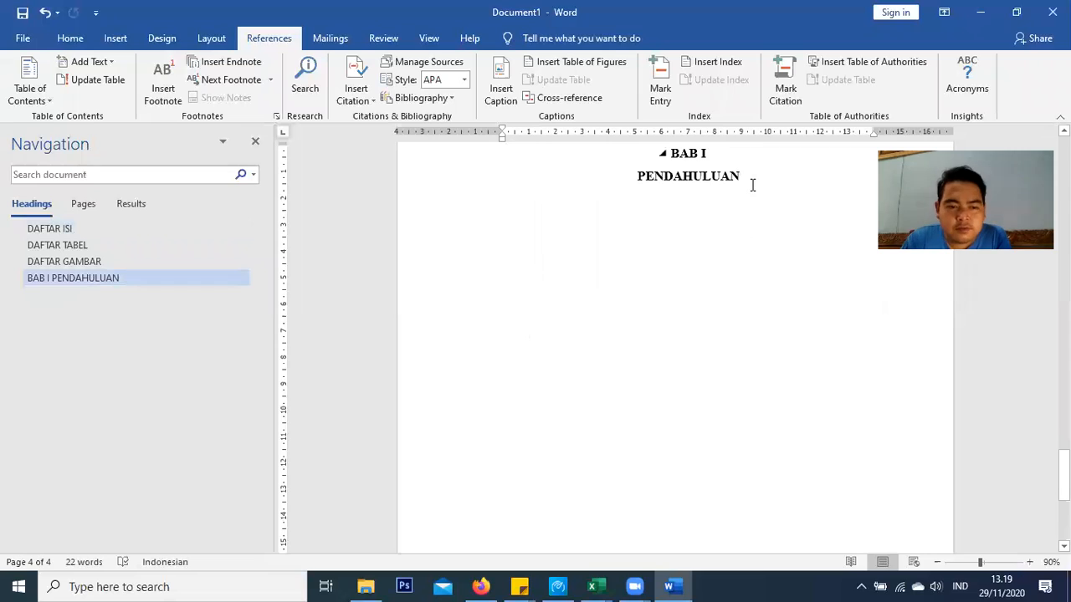
key(Return)
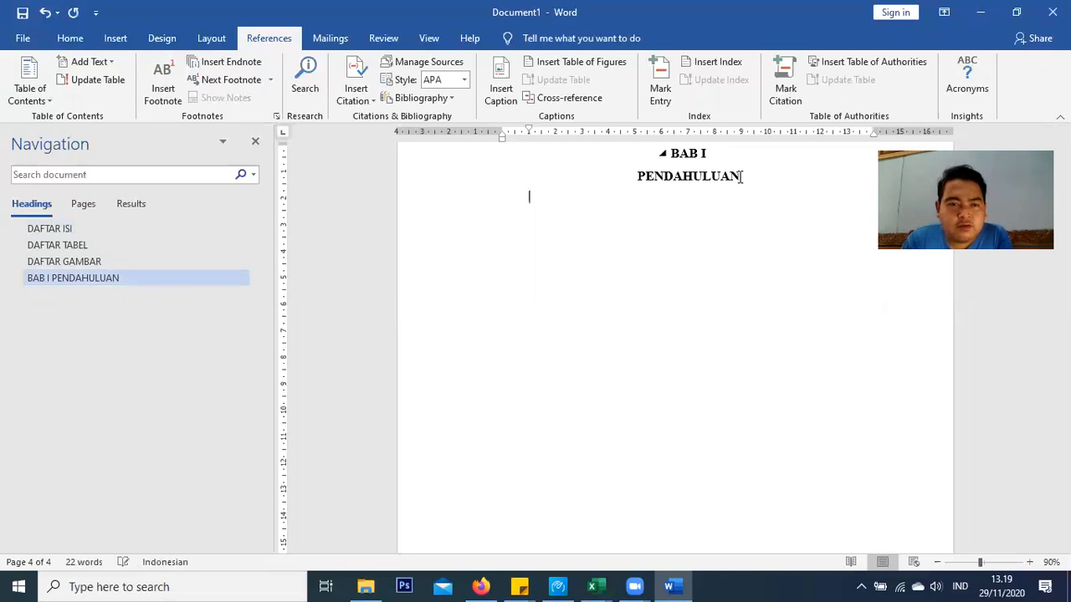
Undo the extra empty line, move below the heading, and bring up File Explorer
scroll(621, 106, up, 4)
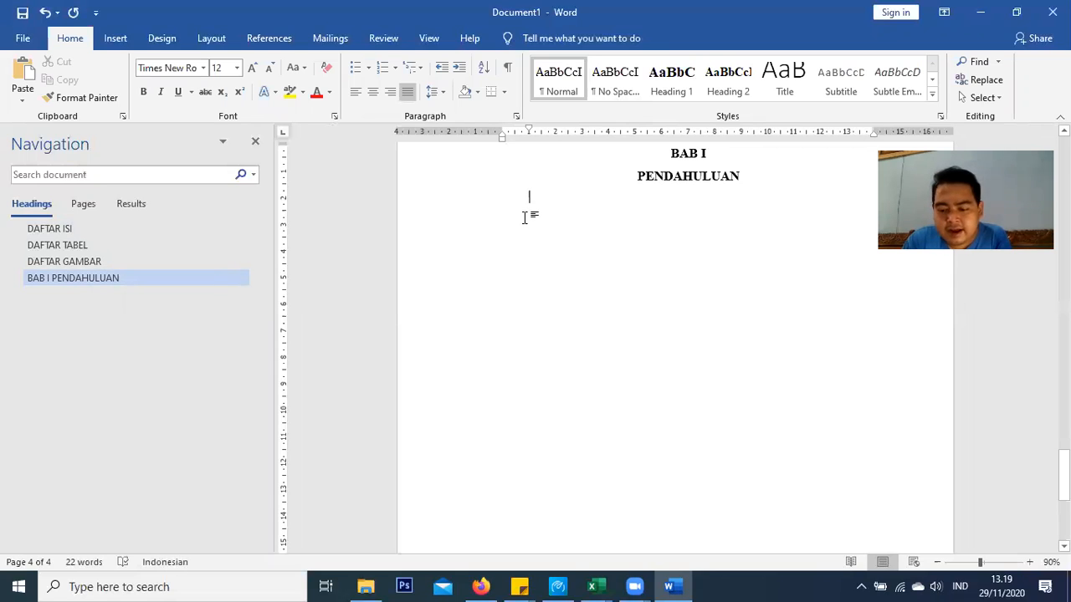
key(ctrl+z)
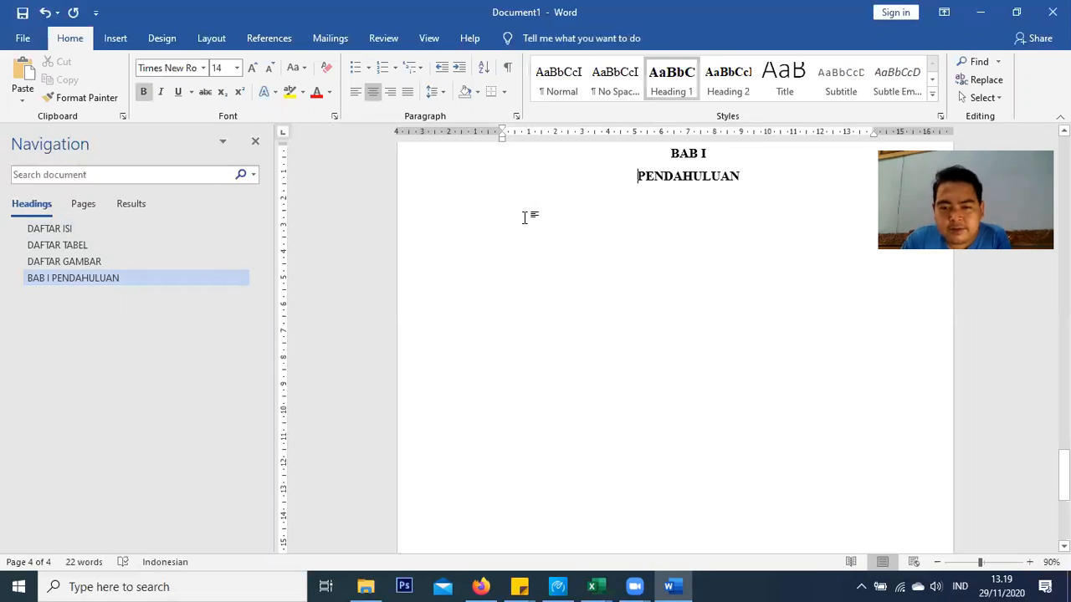
key(Down)
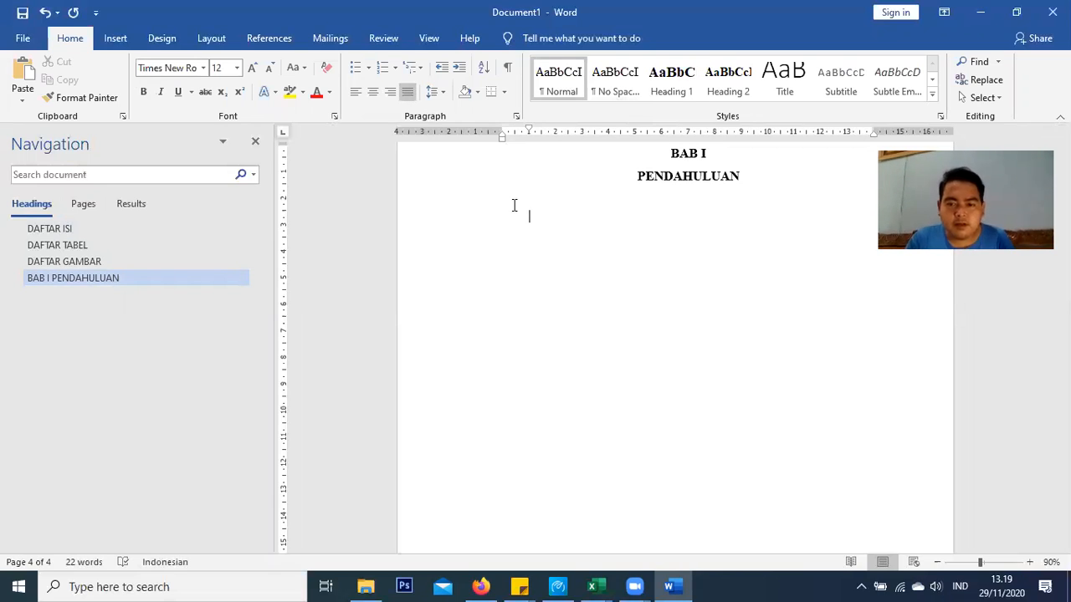
scroll(586, 260, up, 1)
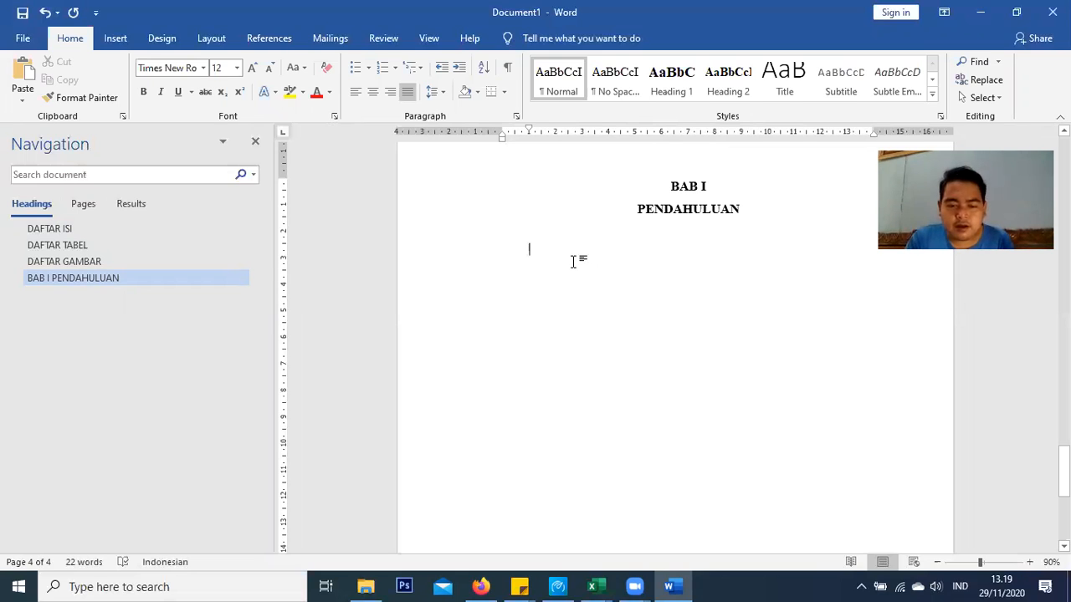
click(365, 585)
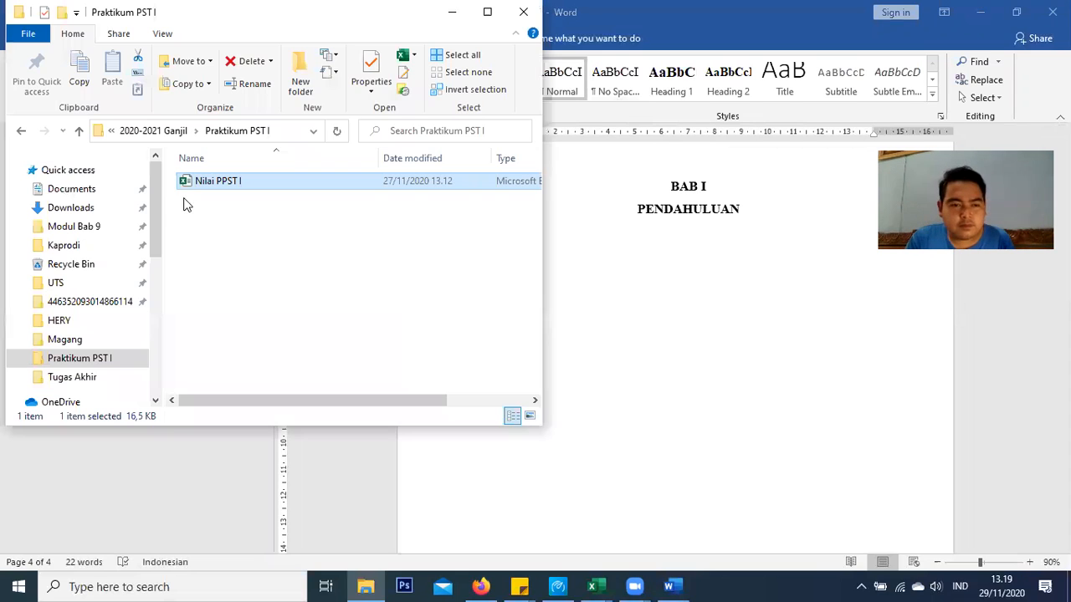
Open the PETUNJUK TEKNIS PENULISAN TUGAS AKHIR PDF from the Kaprodi folder, then minimize Explorer
click(65, 248)
scroll(251, 245, down, 3)
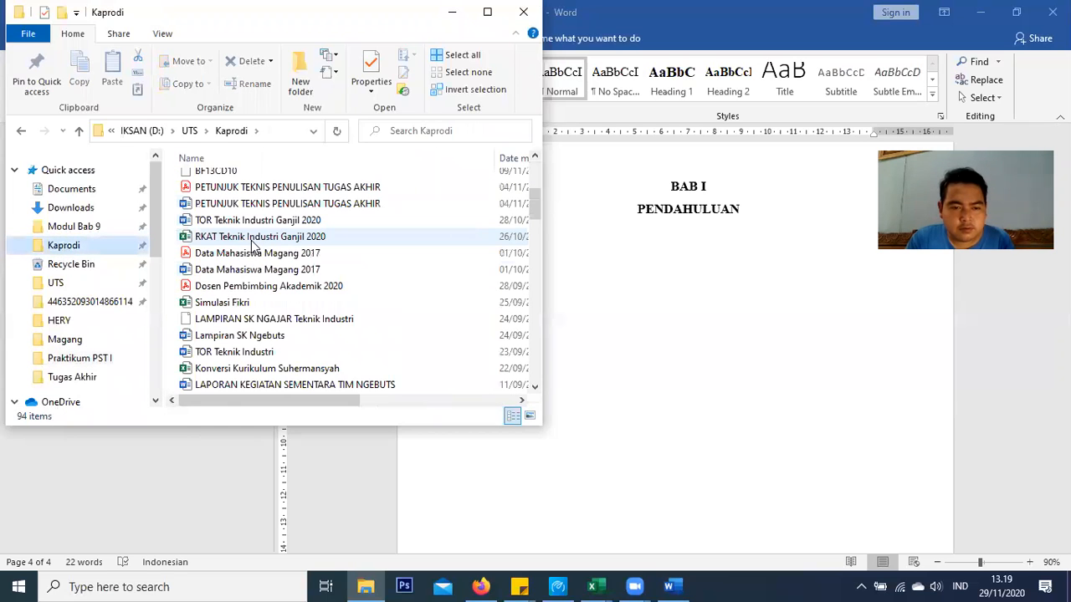
scroll(251, 244, down, 4)
scroll(258, 266, down, 3)
scroll(258, 266, down, 13)
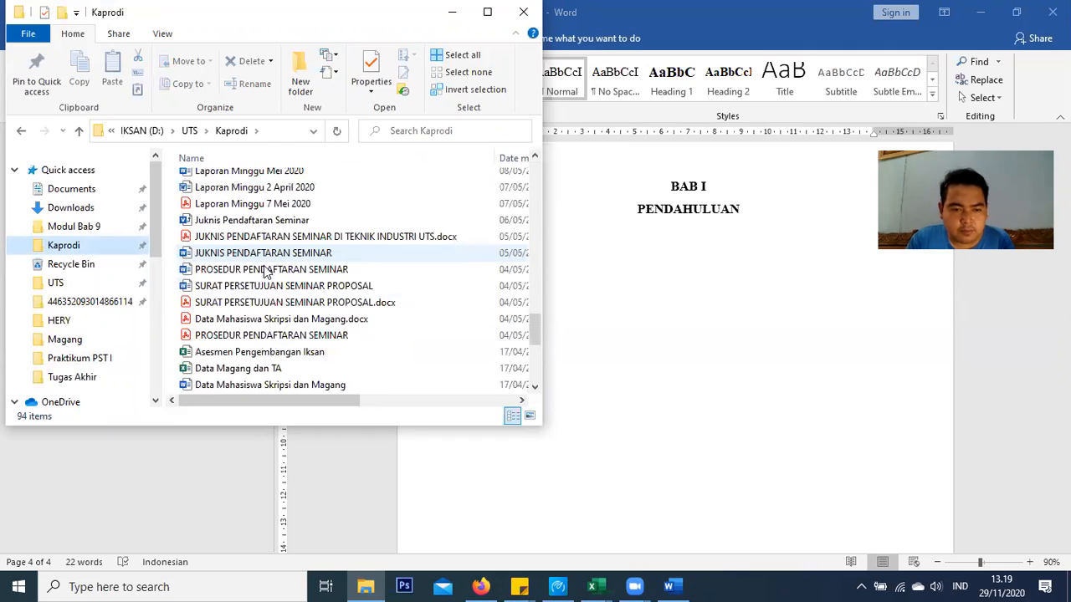
scroll(293, 306, down, 4)
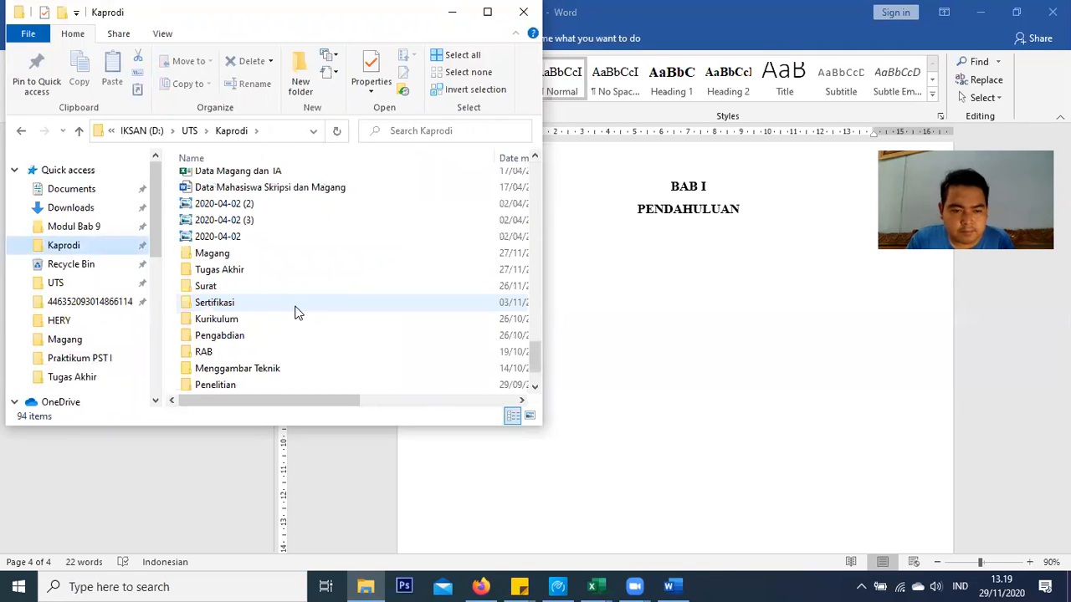
scroll(297, 312, up, 4)
scroll(297, 312, up, 16)
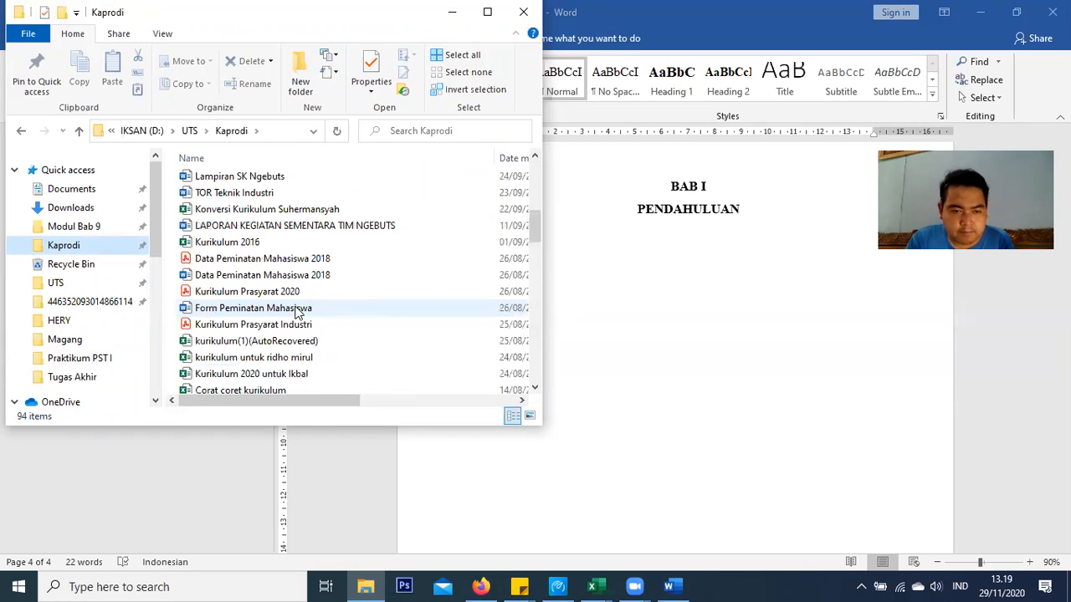
scroll(297, 312, up, 4)
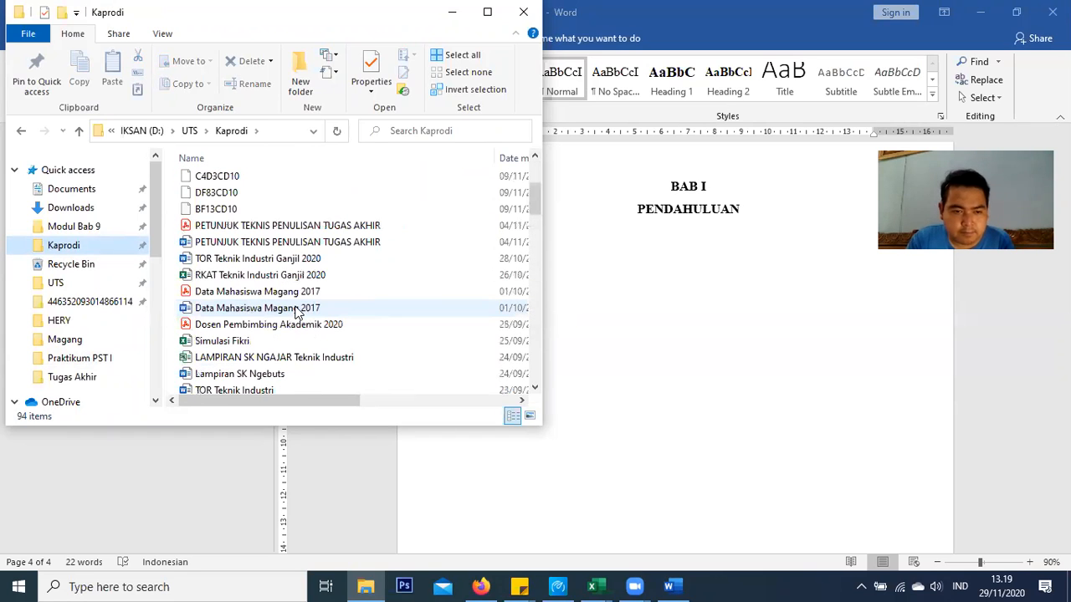
double_click(311, 227)
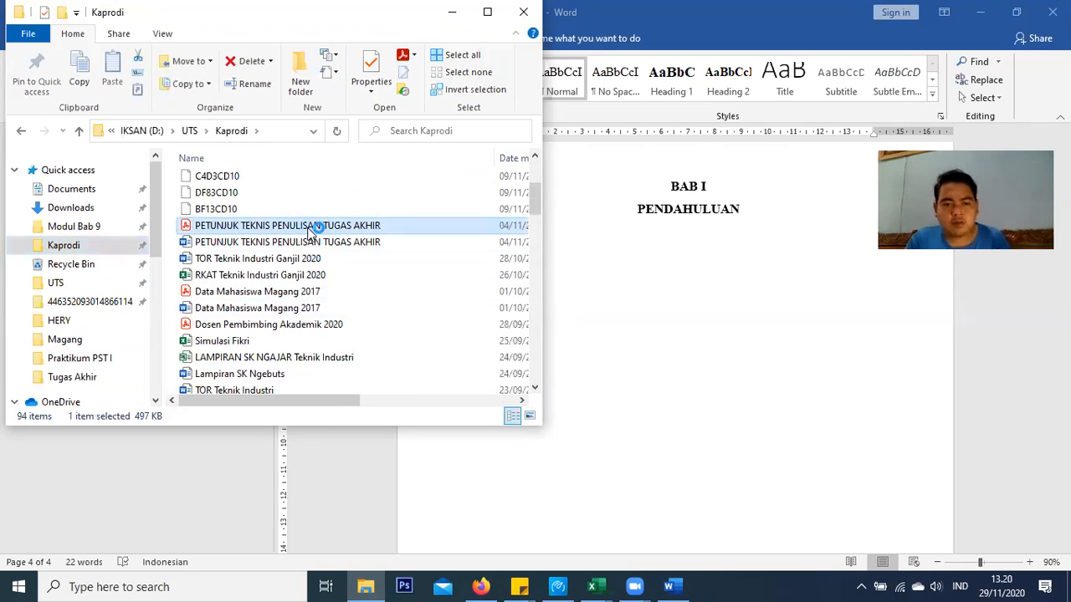
click(452, 12)
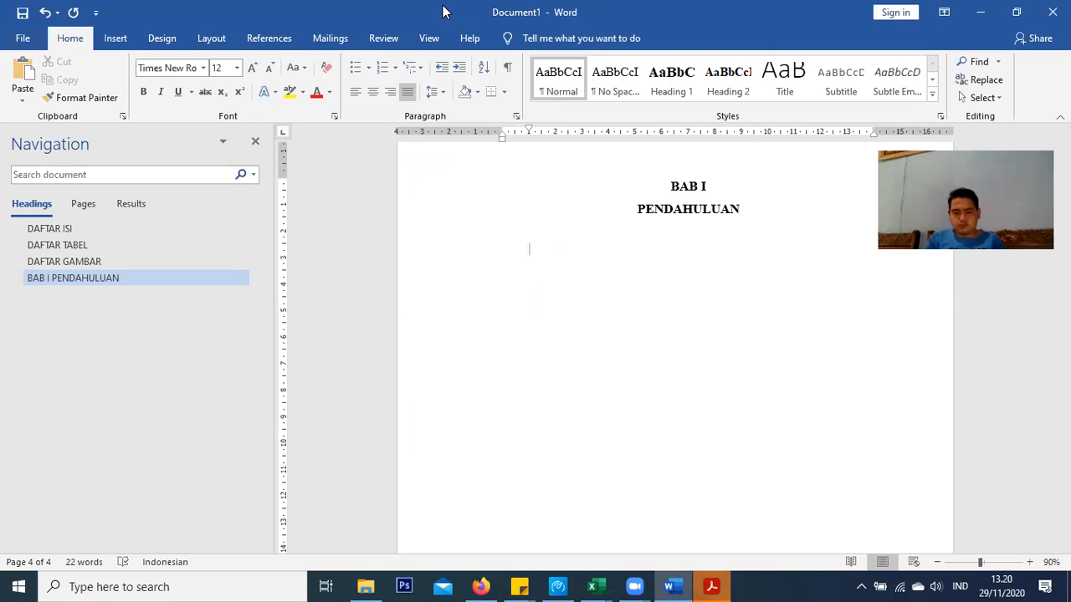
Bring the guideline PDF forward, resize it to half width, and collapse the Tools pane
click(710, 588)
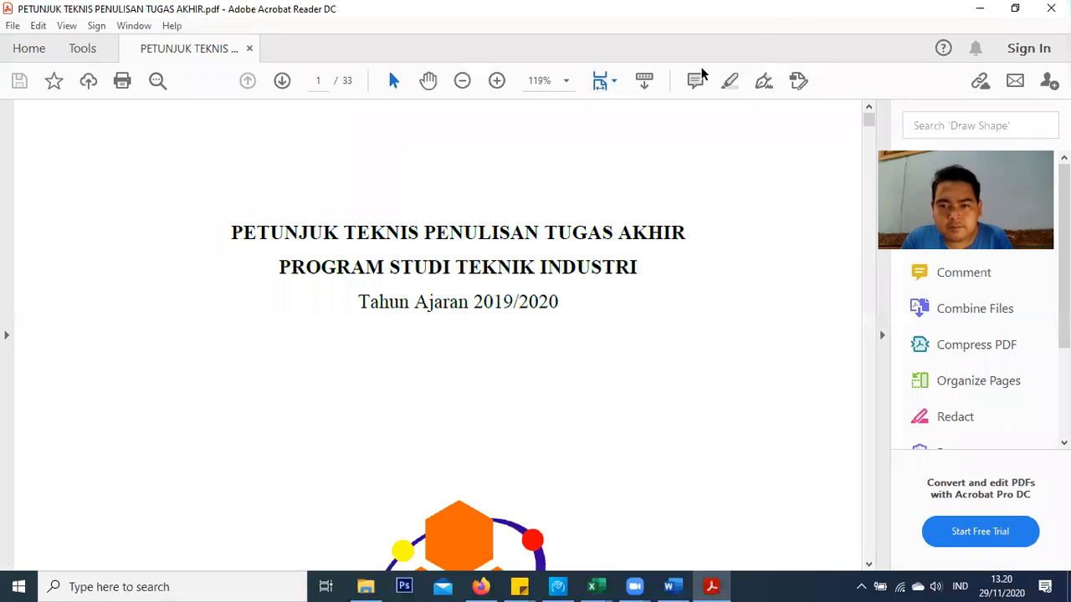
drag(703, 9, 347, 67)
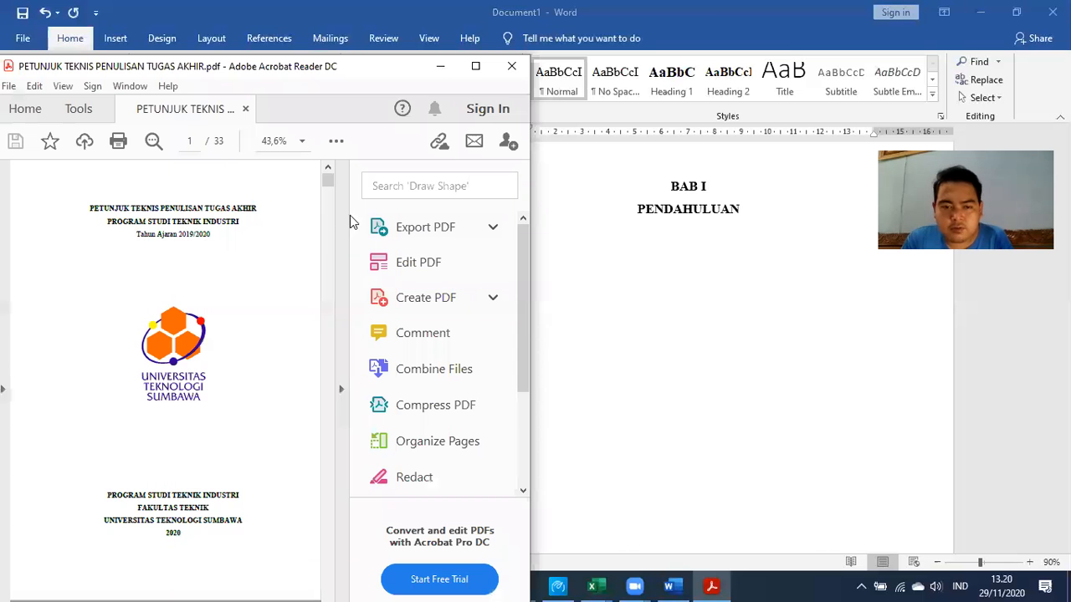
click(341, 214)
scroll(436, 180, down, 2)
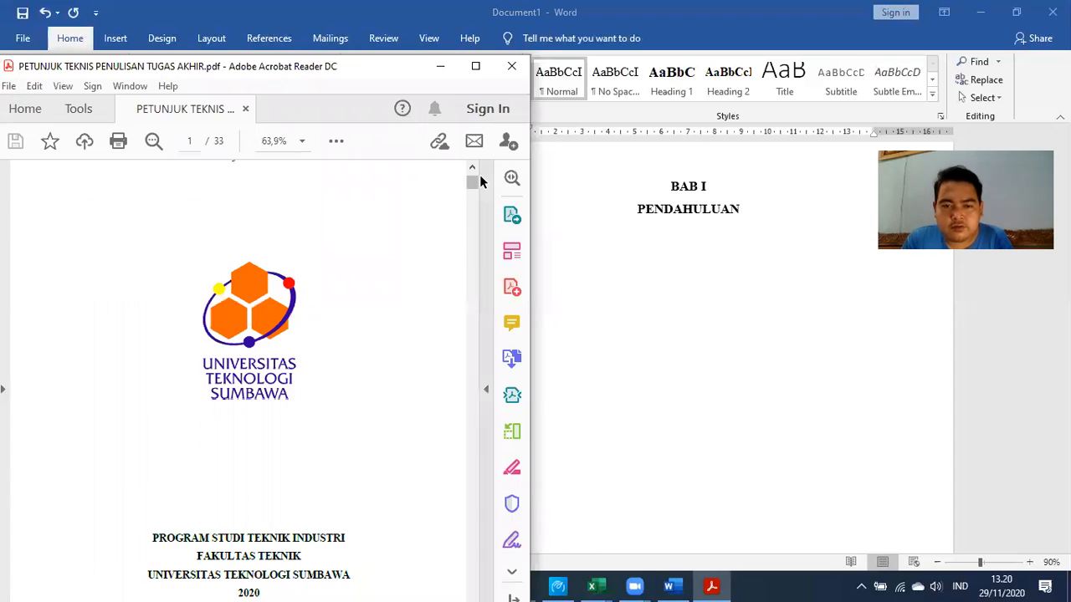
drag(473, 183, 471, 316)
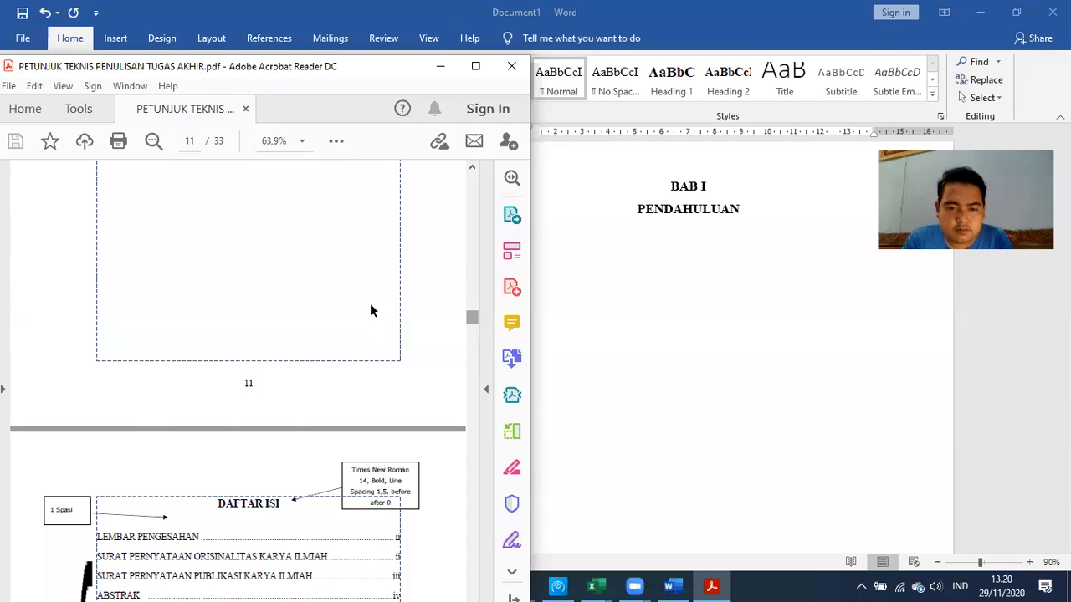
click(472, 338)
drag(473, 374, 458, 398)
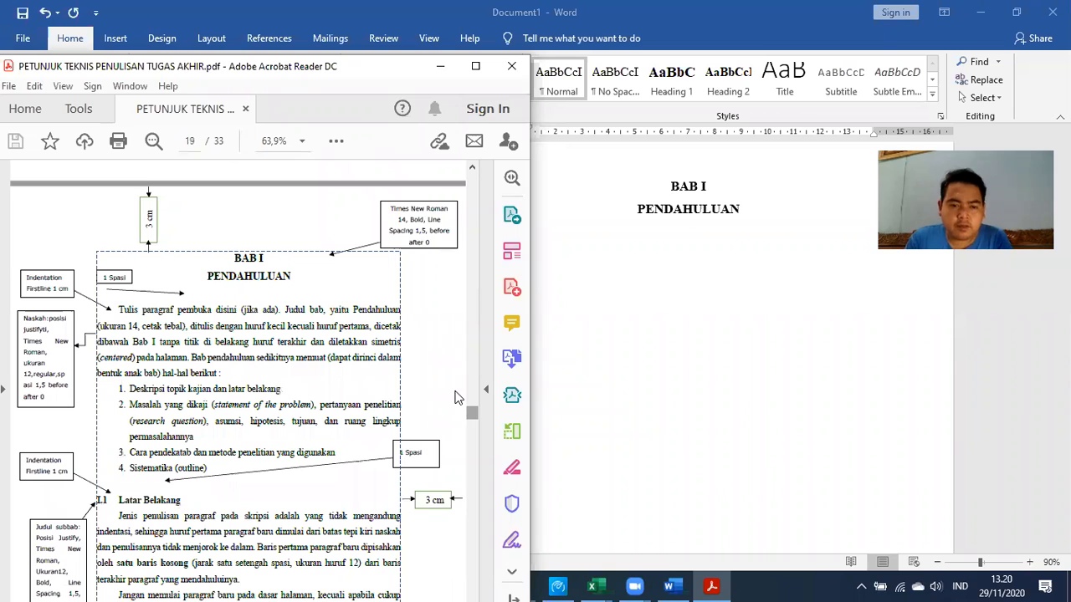
scroll(126, 238, down, 2)
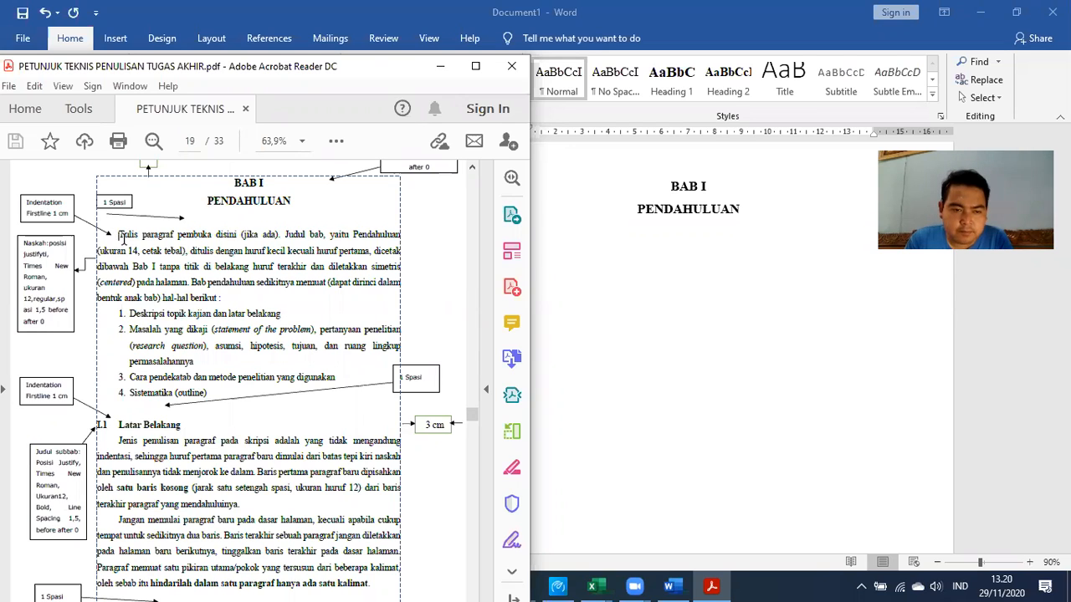
Drag-select the page 19 text from 'Tulis' down to the end of Latar Belakang
drag(121, 237, 274, 585)
drag(317, 387, 394, 583)
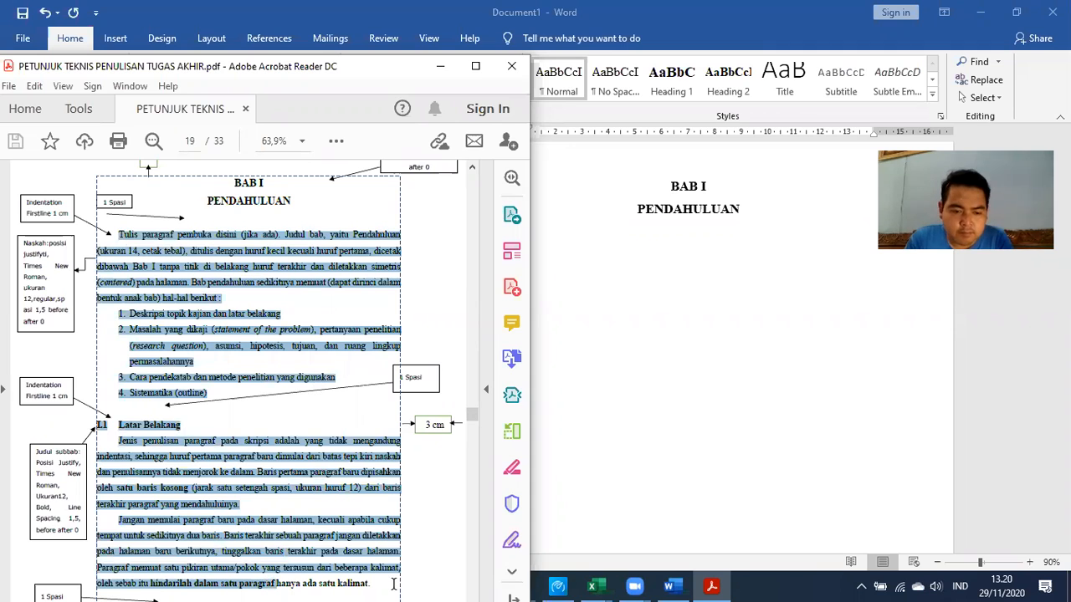
drag(355, 438, 354, 439)
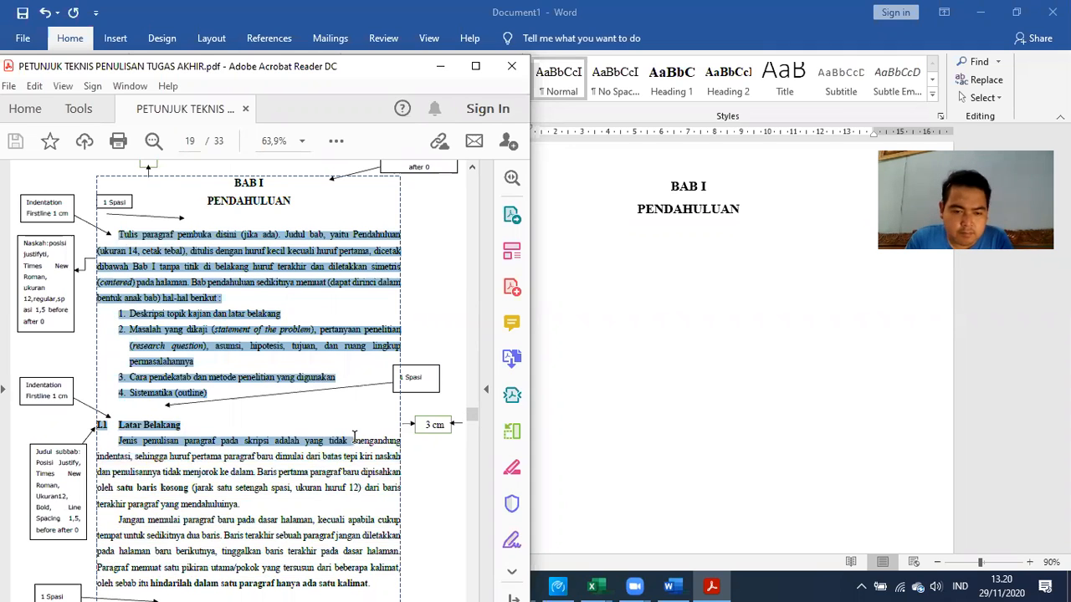
scroll(343, 421, down, 3)
scroll(312, 382, up, 1)
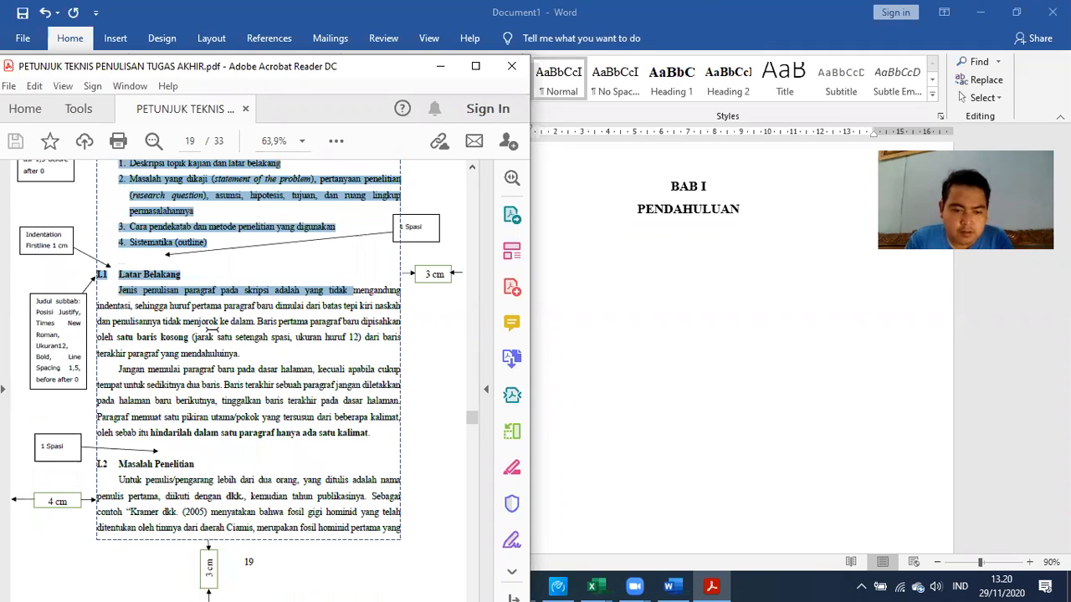
scroll(348, 462, down, 1)
click(264, 379)
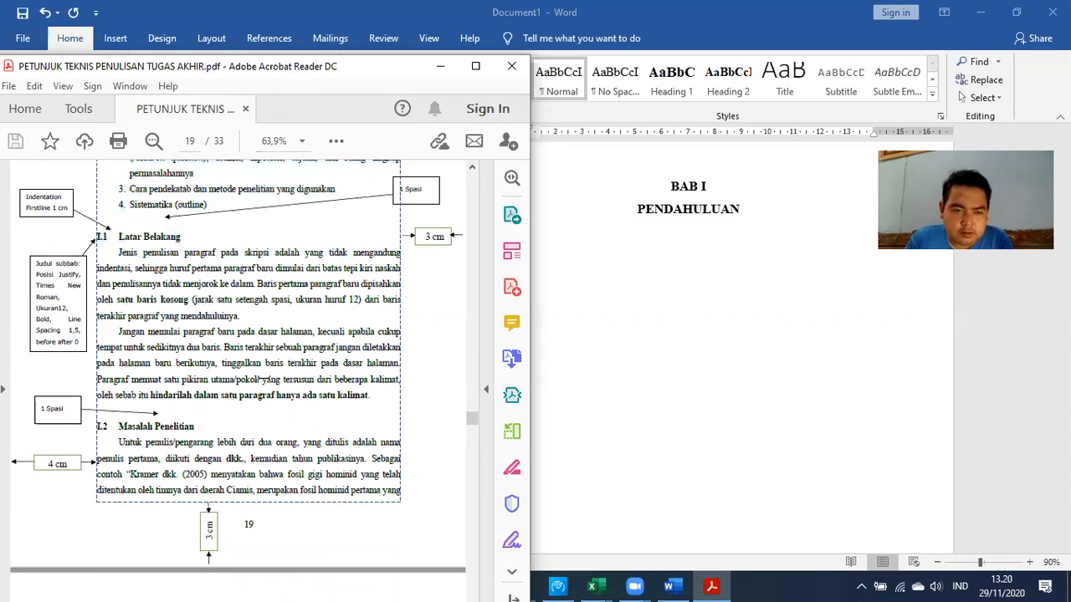
Reselect the BAB I text from 'Tulis paragraf' through Latar Belakang and copy it
scroll(120, 236, up, 2)
mouse_move(118, 234)
mouse_down()
mouse_move(261, 582)
mouse_move(336, 438)
mouse_move(413, 583)
mouse_up()
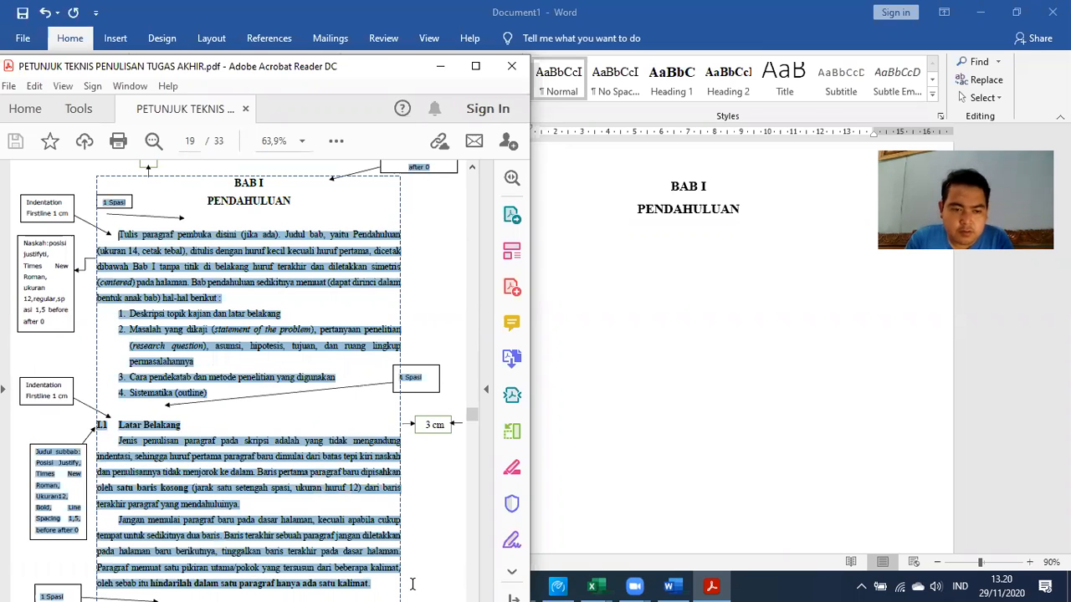
scroll(334, 317, down, 1)
scroll(334, 316, down, 2)
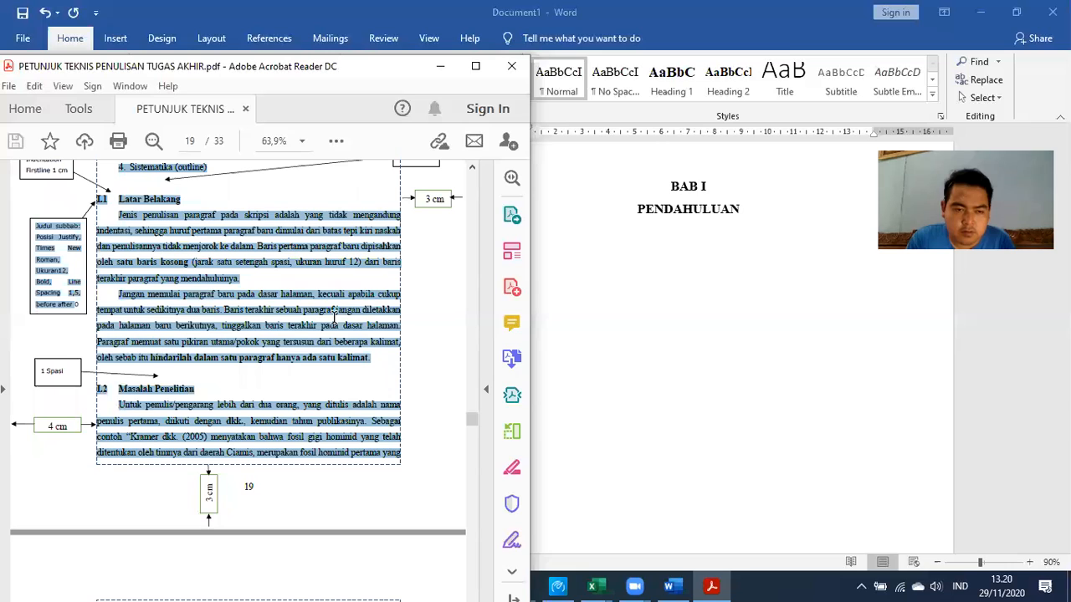
scroll(118, 272, up, 5)
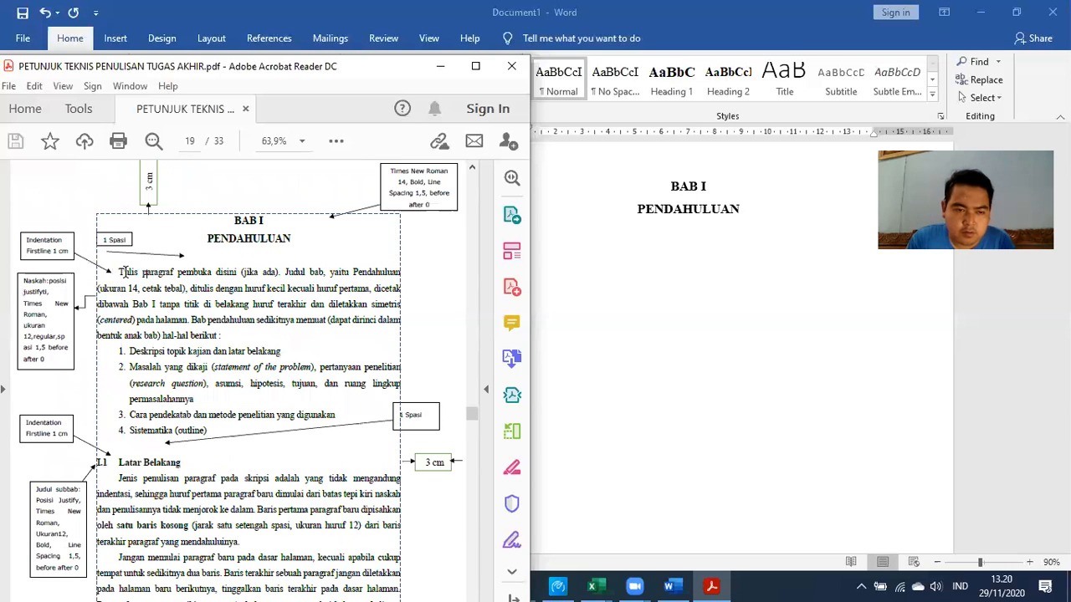
drag(118, 272, 242, 541)
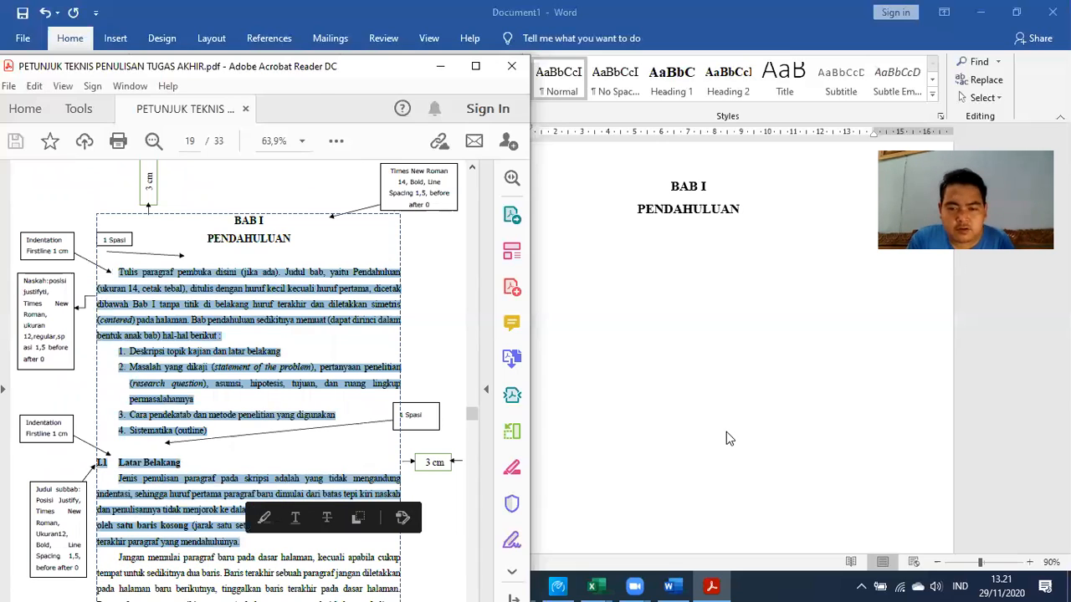
click(727, 432)
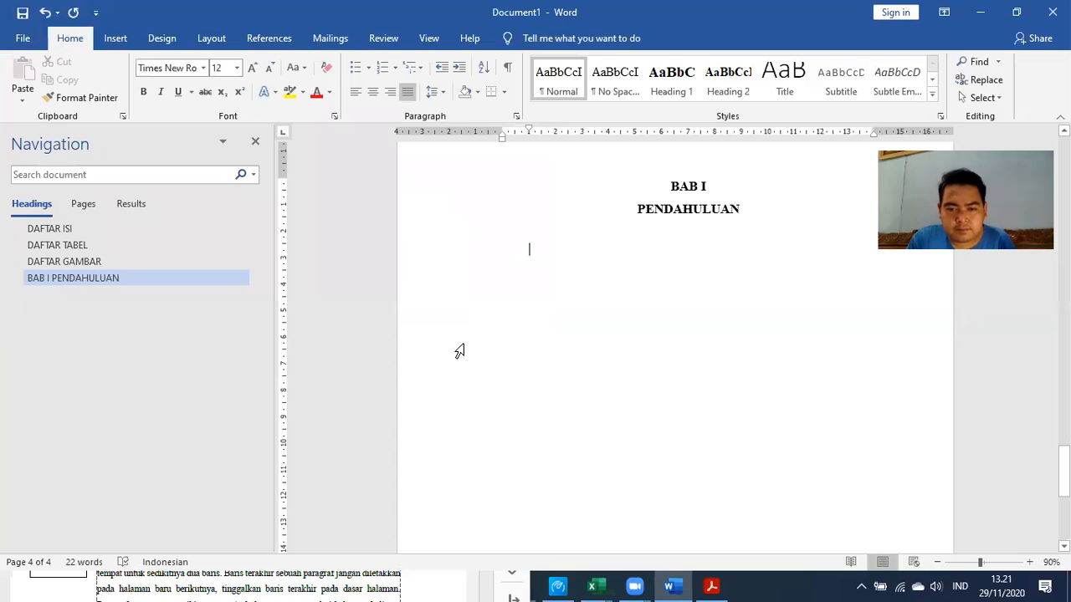
Paste the guideline text below PENDAHULUAN and move the opening paragraph above item 1
key(ctrl+v)
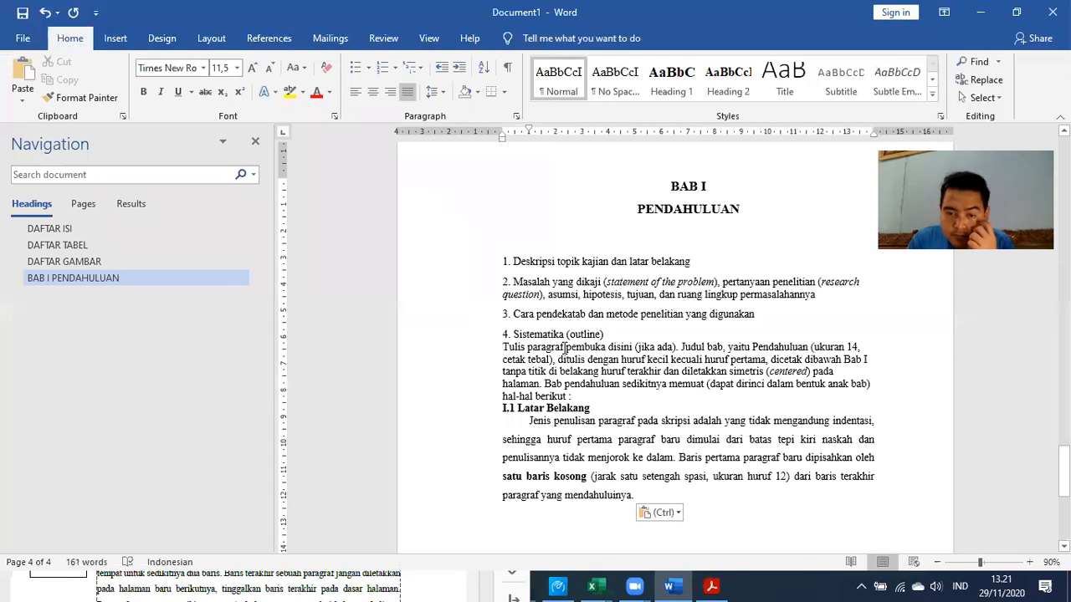
drag(573, 398, 577, 257)
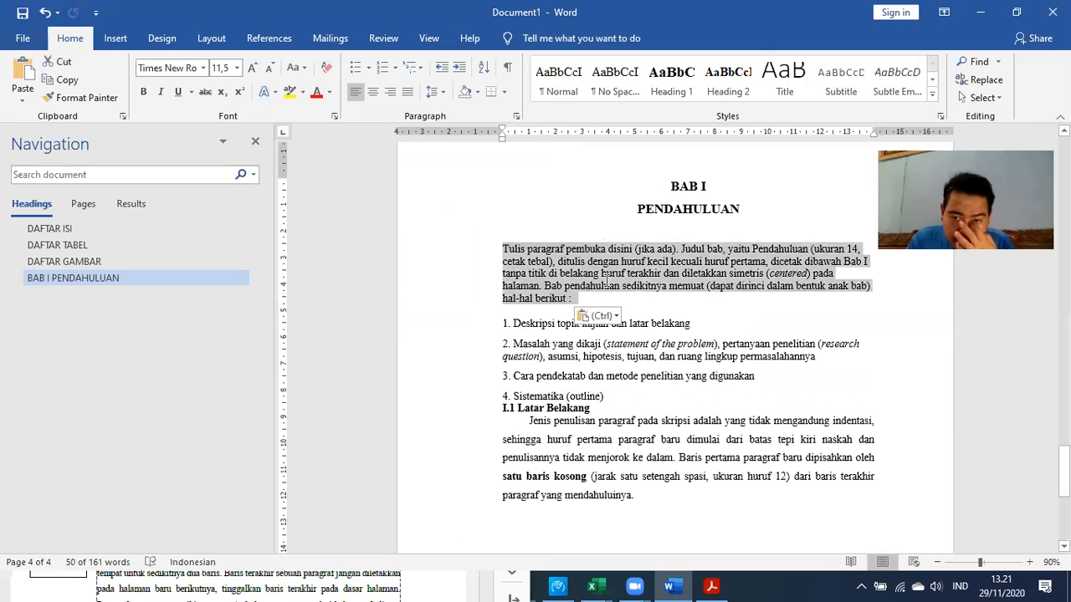
click(680, 230)
Add a new line after the last pasted paragraph and return to the guideline PDF
scroll(676, 234, down, 3)
click(608, 263)
click(561, 284)
click(565, 275)
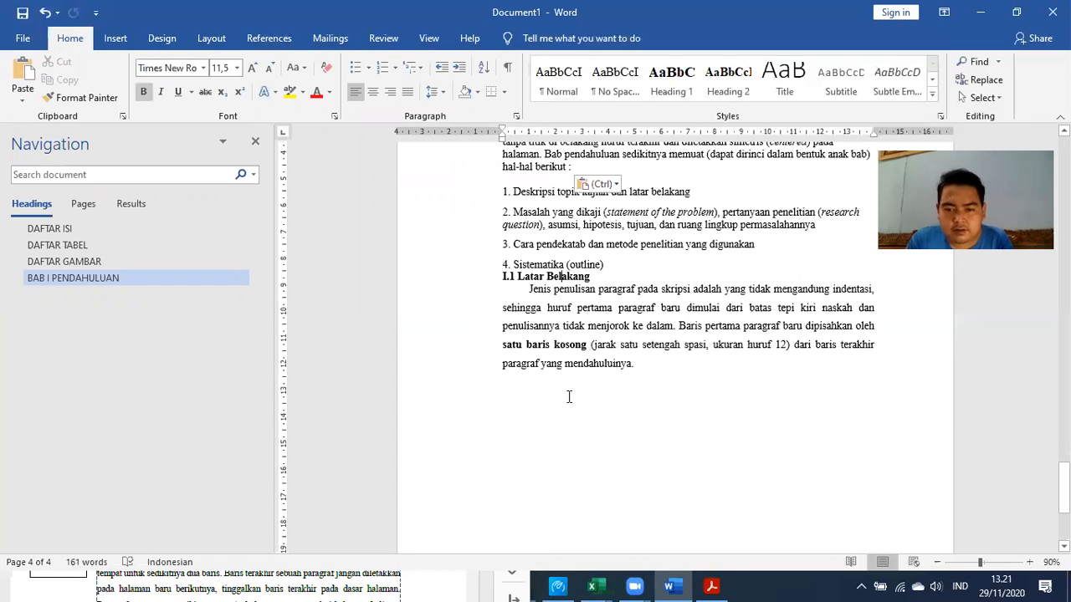
click(688, 366)
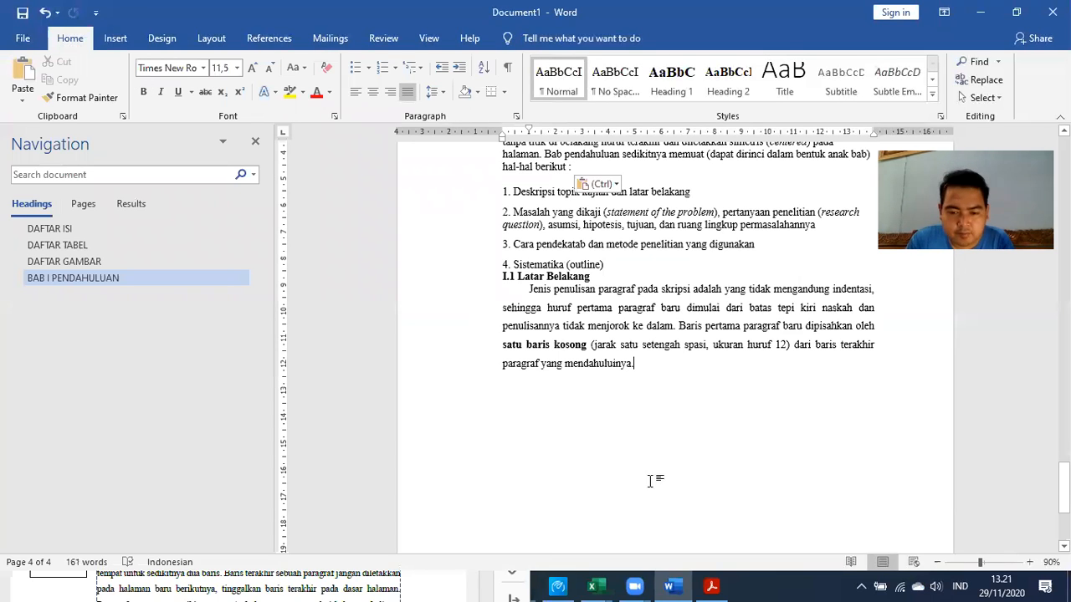
key(Return)
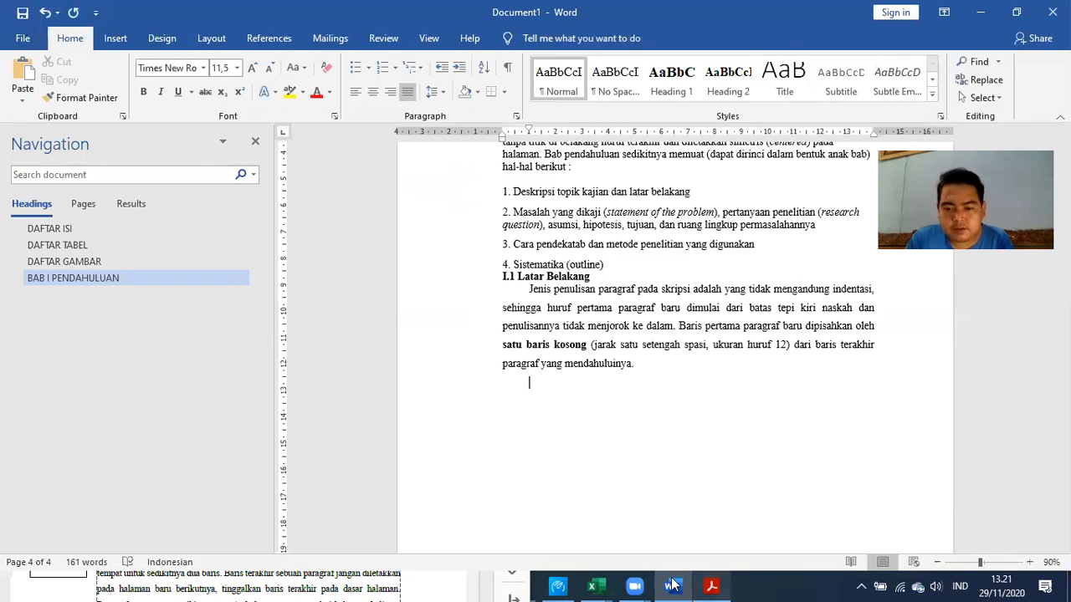
key(alt+Tab)
scroll(164, 334, down, 5)
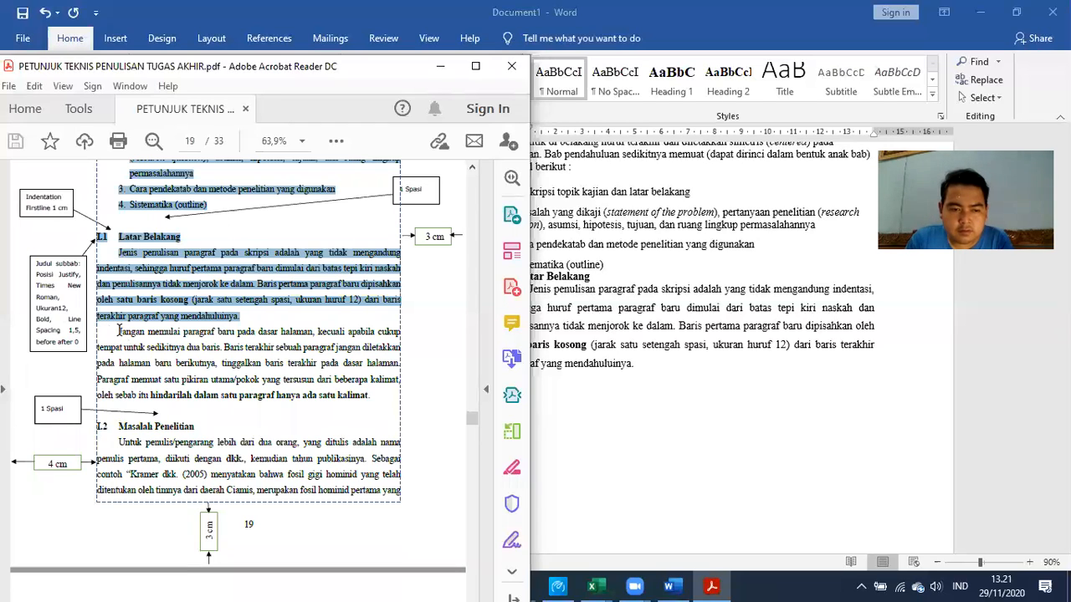
Copy the PDF text from 'Jangan memulai' through I.2 Masalah Penelitian and paste it below 'mendahuluinya.'
drag(346, 485, 401, 492)
key(ctrl+c)
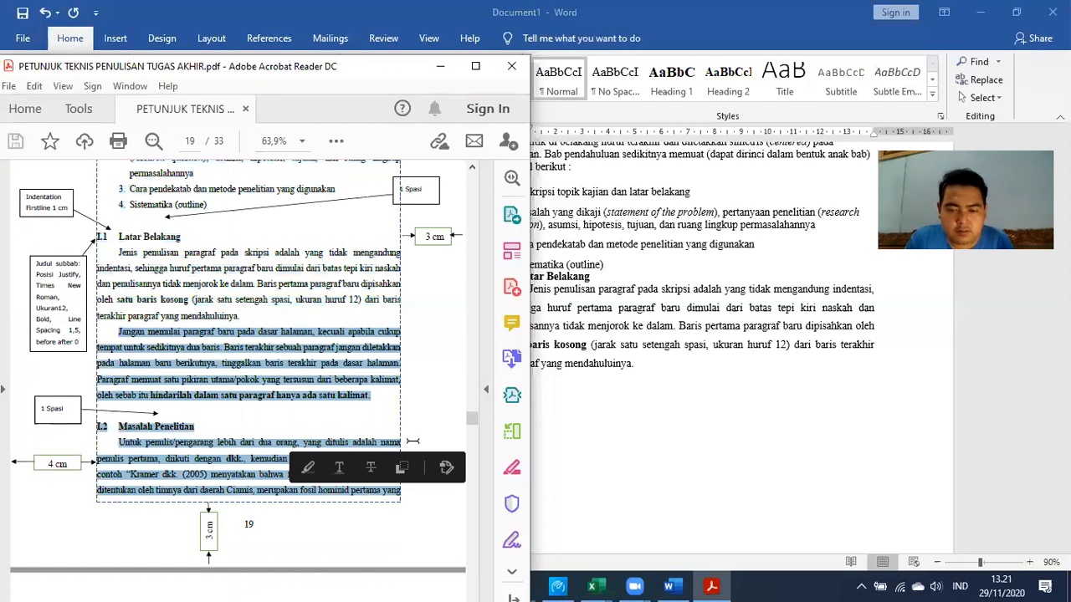
click(675, 368)
key(Return)
key(ctrl+v)
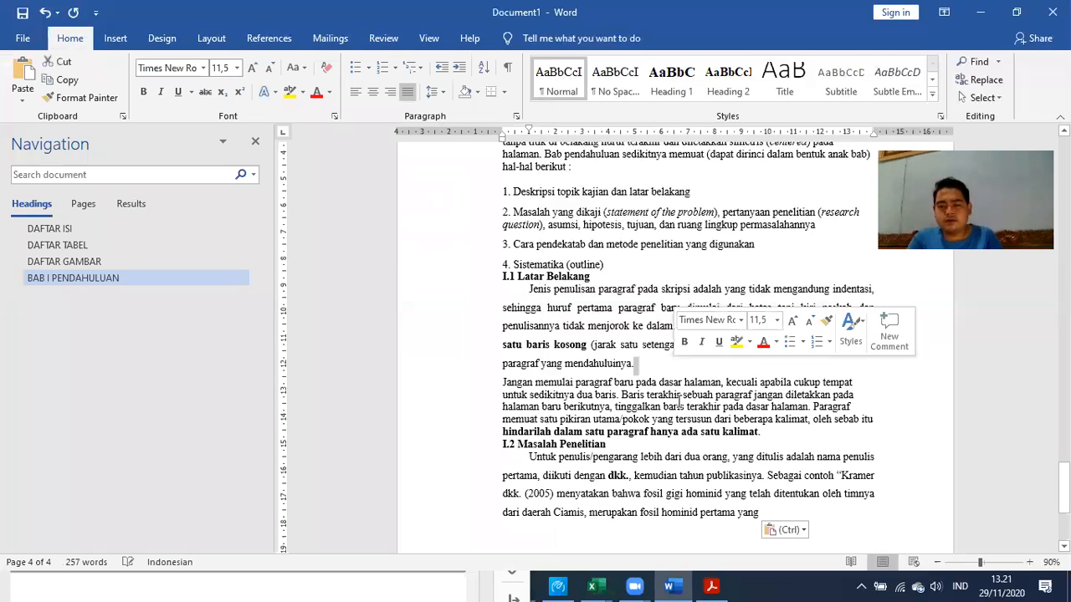
Format the pasted guideline text to match the justified body text
scroll(554, 335, up, 1)
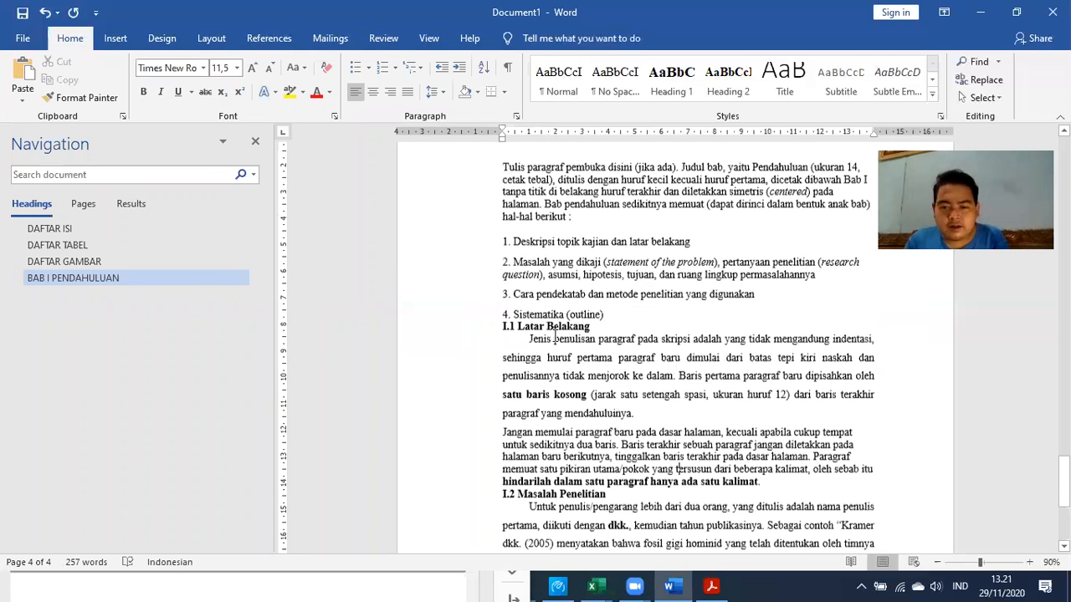
scroll(554, 335, up, 2)
drag(642, 586, 862, 375)
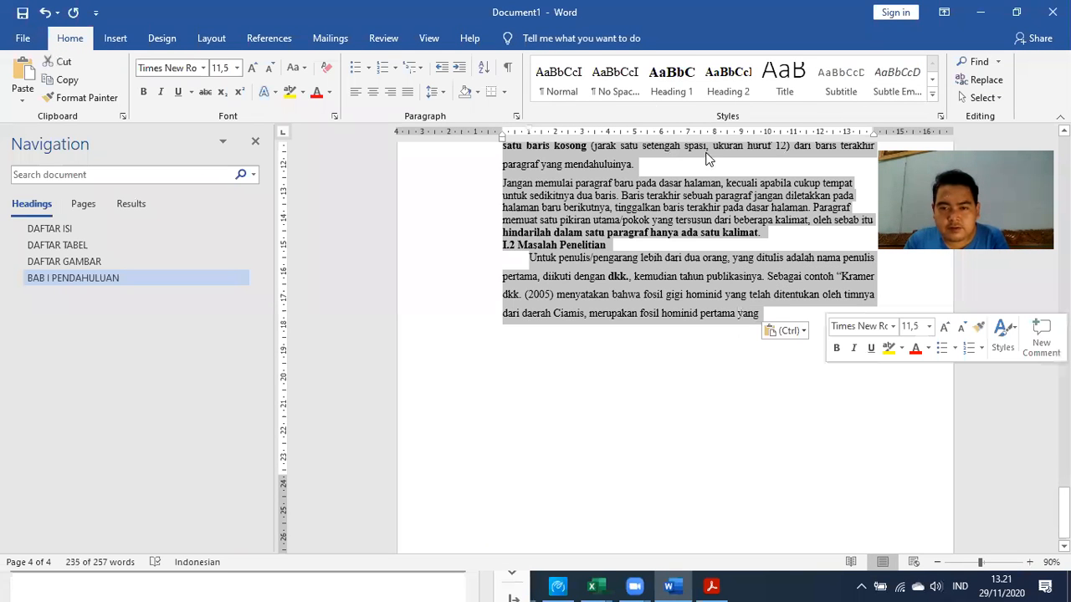
click(682, 311)
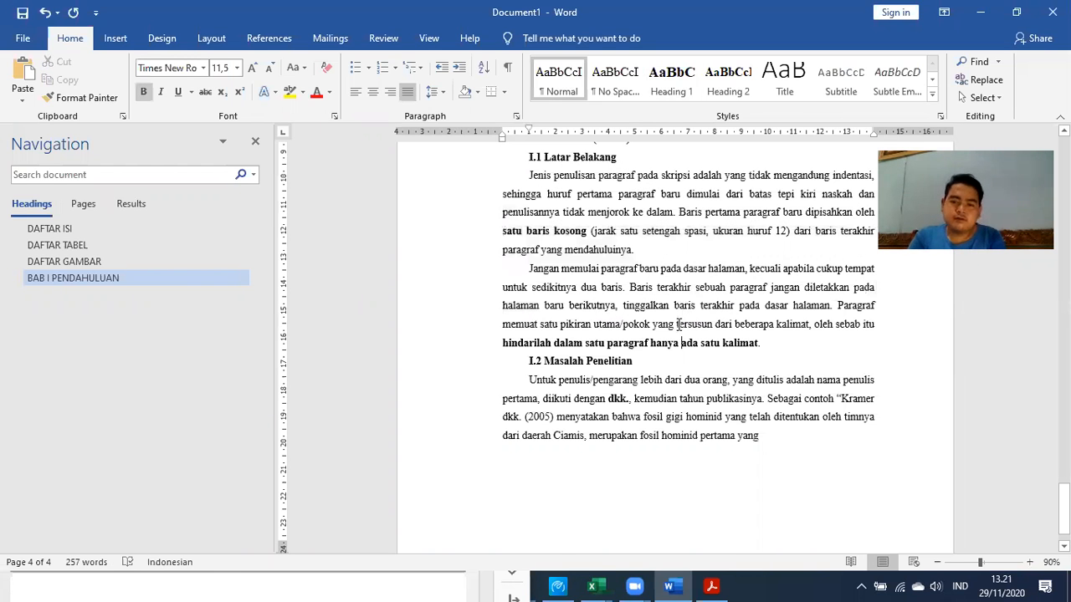
Remove the blank line above item 1 and make items 1–4 an automatic numbered list
scroll(680, 324, up, 3)
scroll(623, 320, up, 2)
click(617, 304)
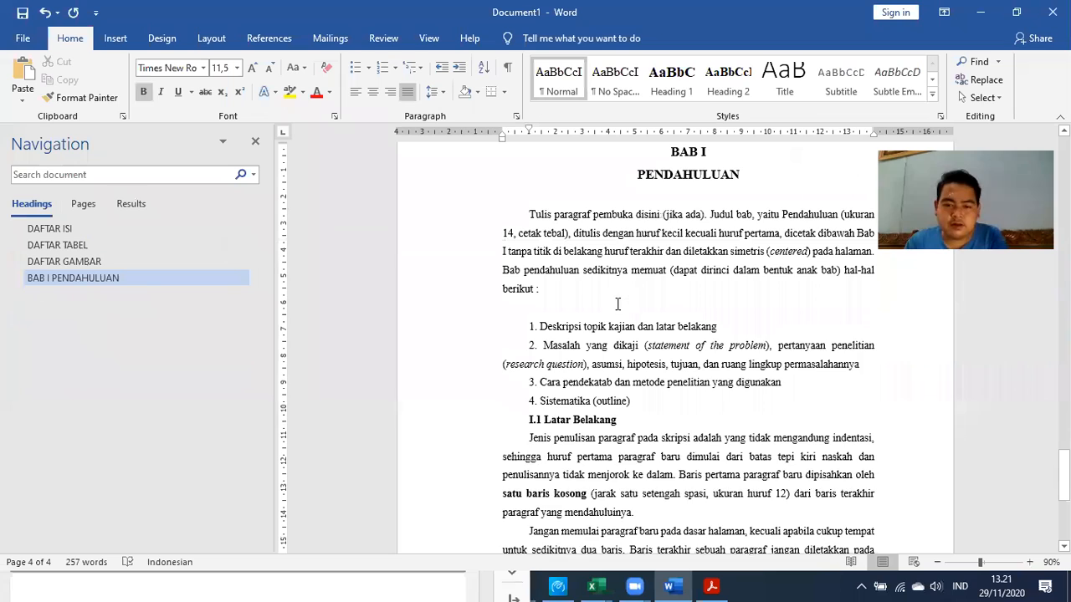
key(BackSpace)
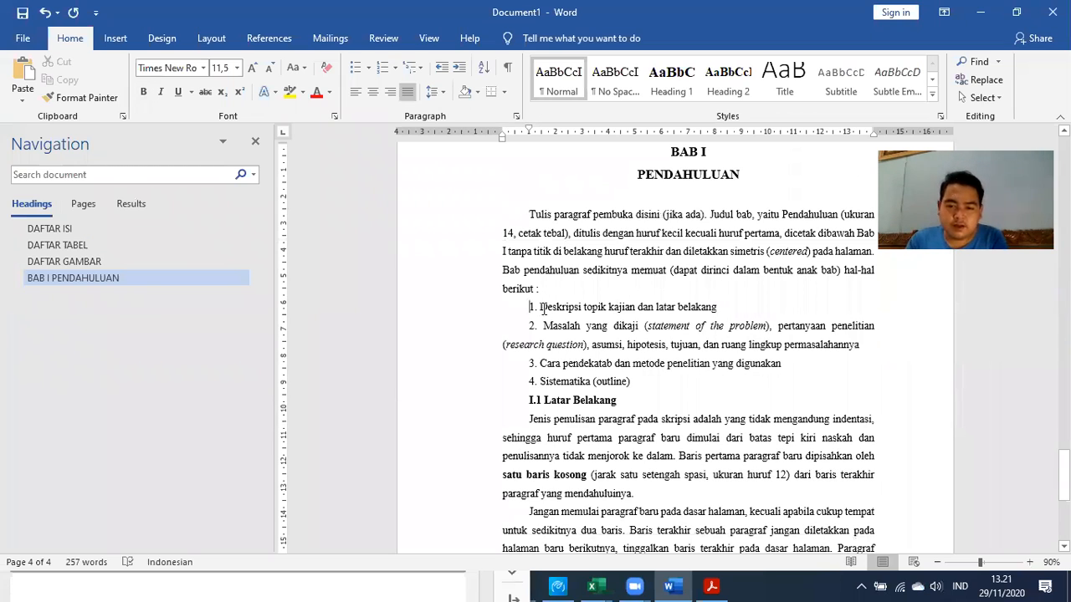
shift+click(657, 387)
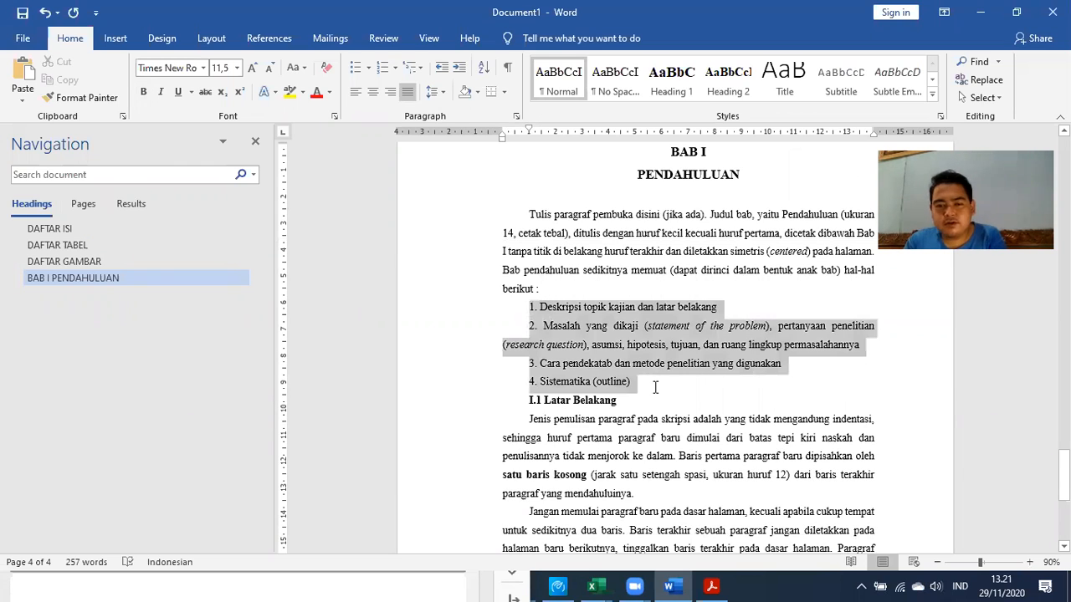
click(385, 70)
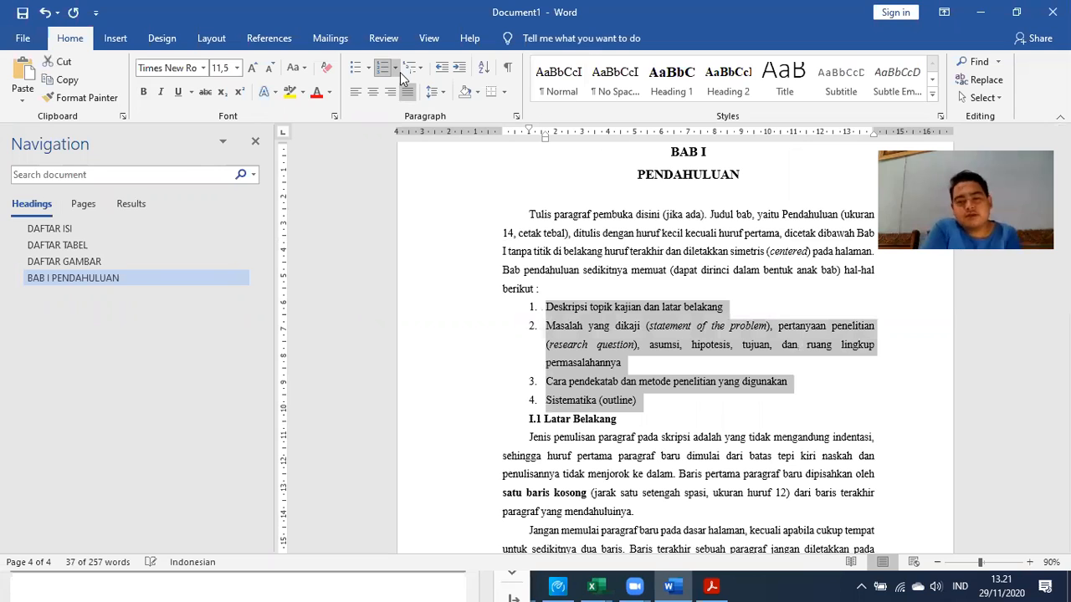
click(549, 418)
scroll(577, 403, down, 1)
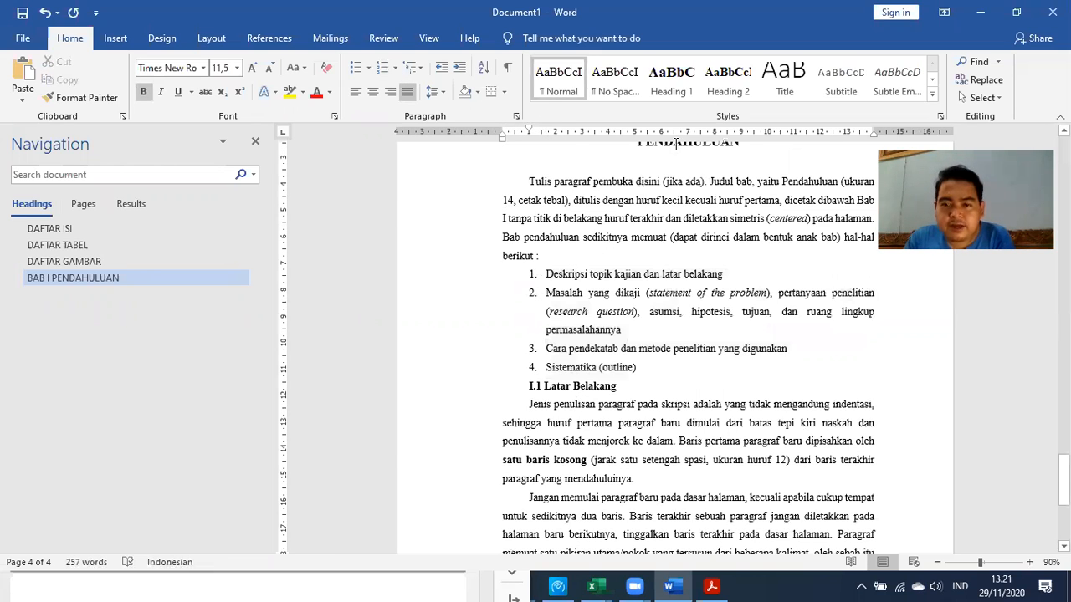
scroll(676, 144, down, 1)
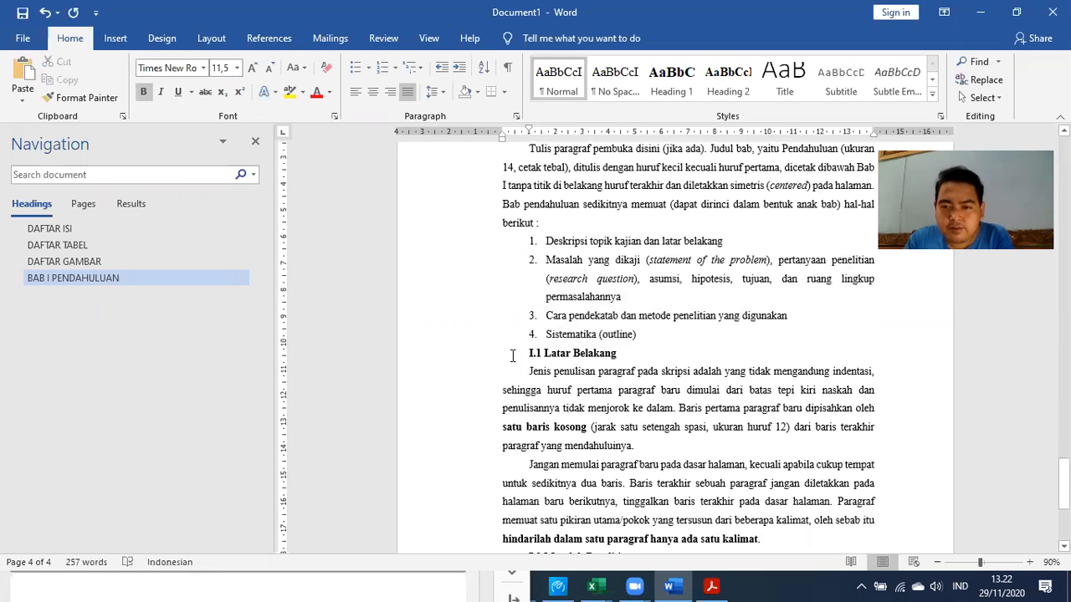
Apply Heading 2 to I.1 Latar Belakang and show the Numbering format choices
click(722, 87)
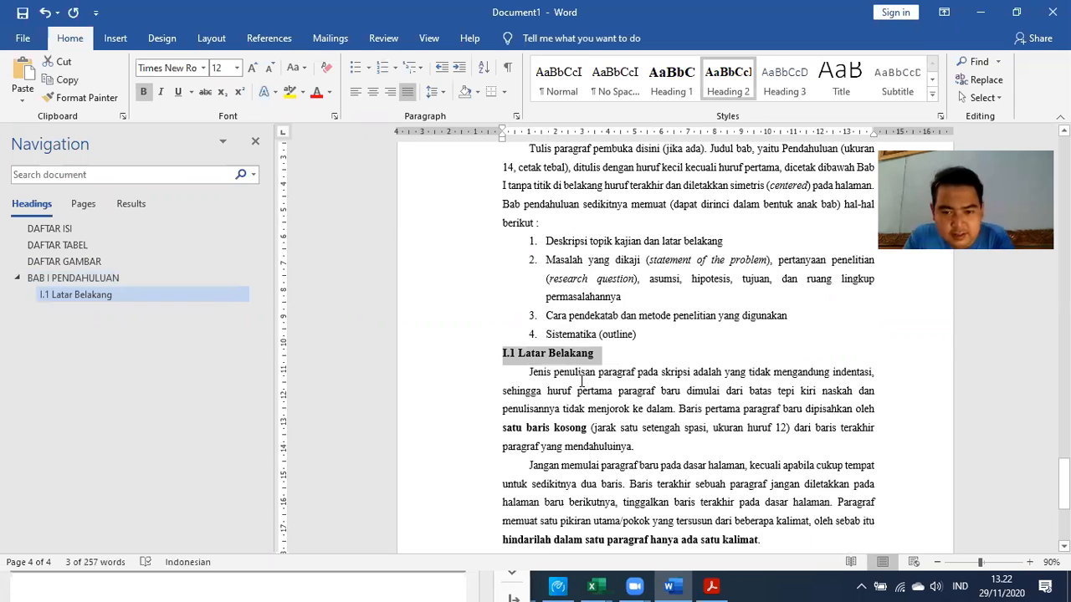
click(521, 354)
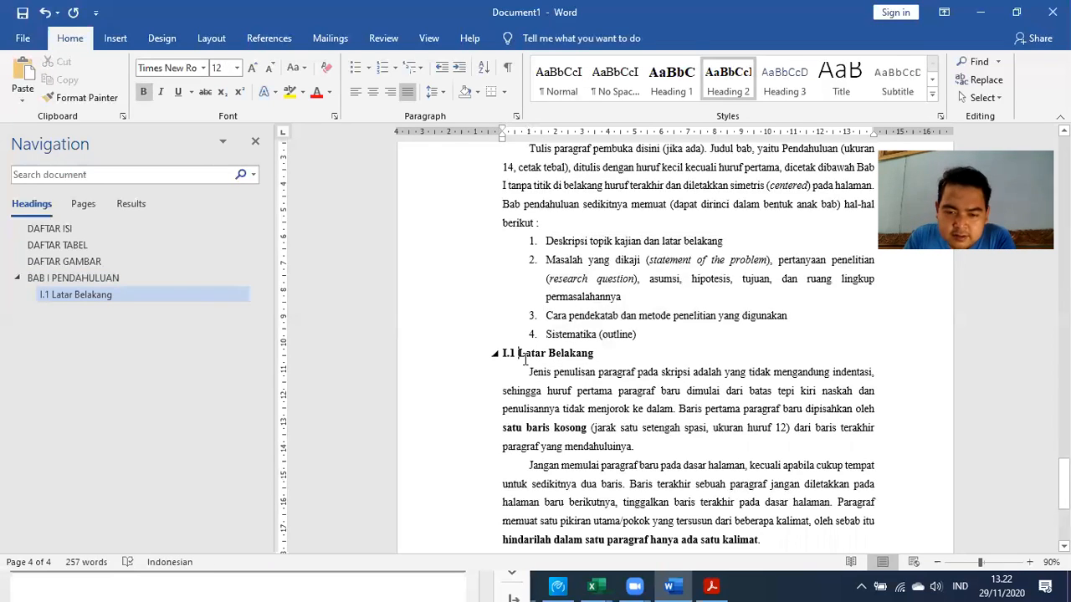
scroll(528, 368, down, 3)
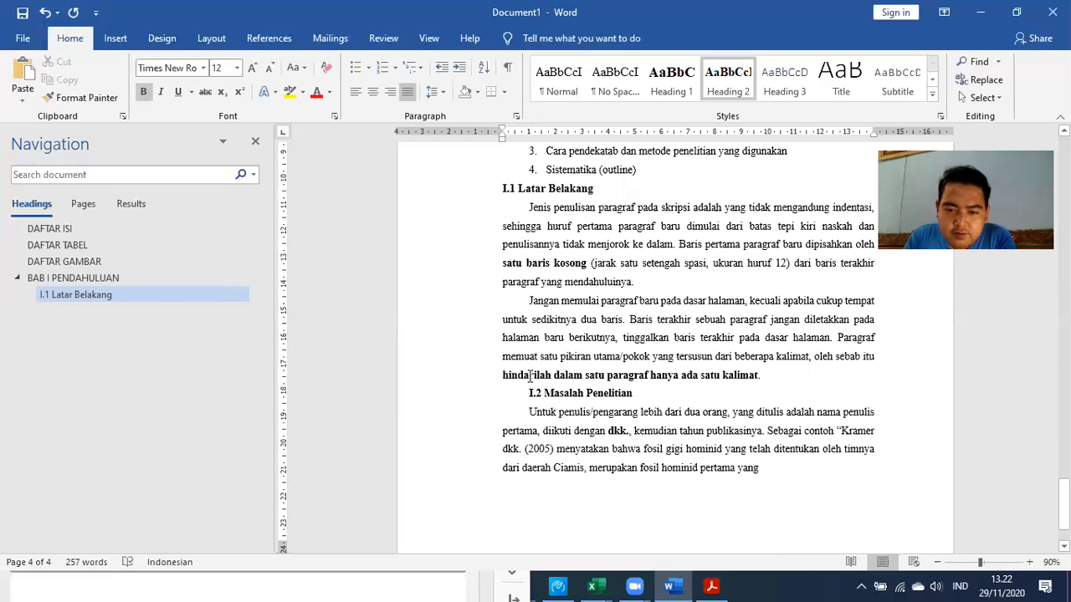
scroll(548, 247, up, 1)
click(521, 255)
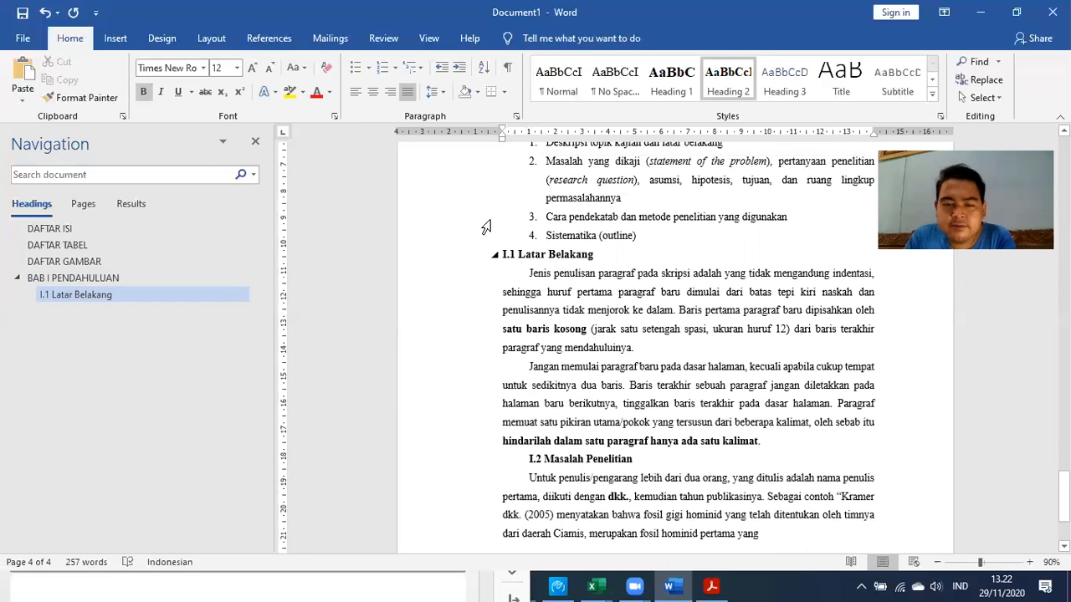
click(398, 70)
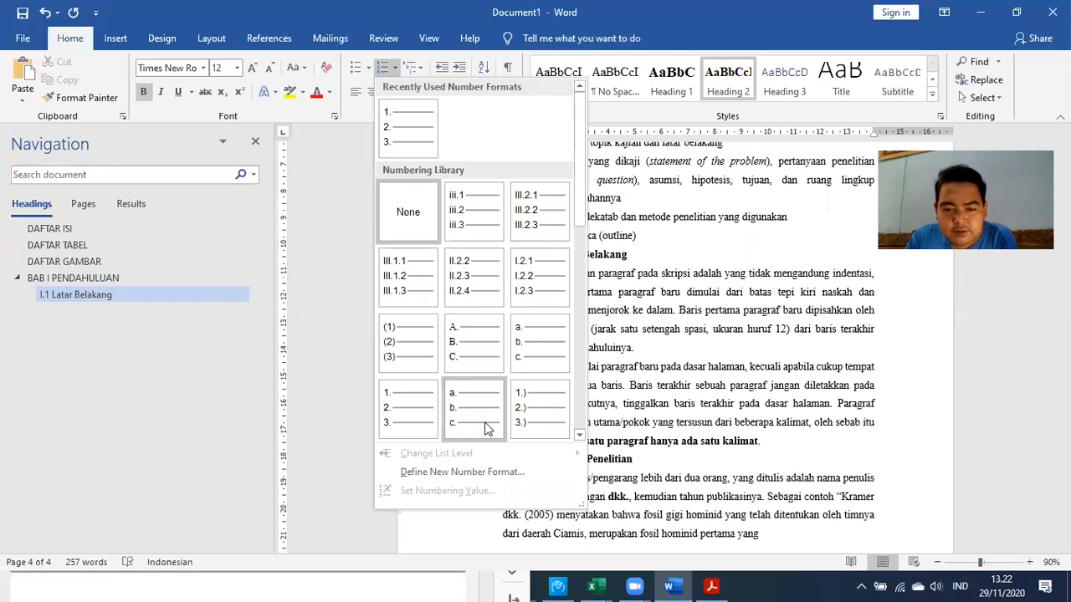
Define a new number format 'I.1' and apply it to the Latar Belakang heading
click(458, 473)
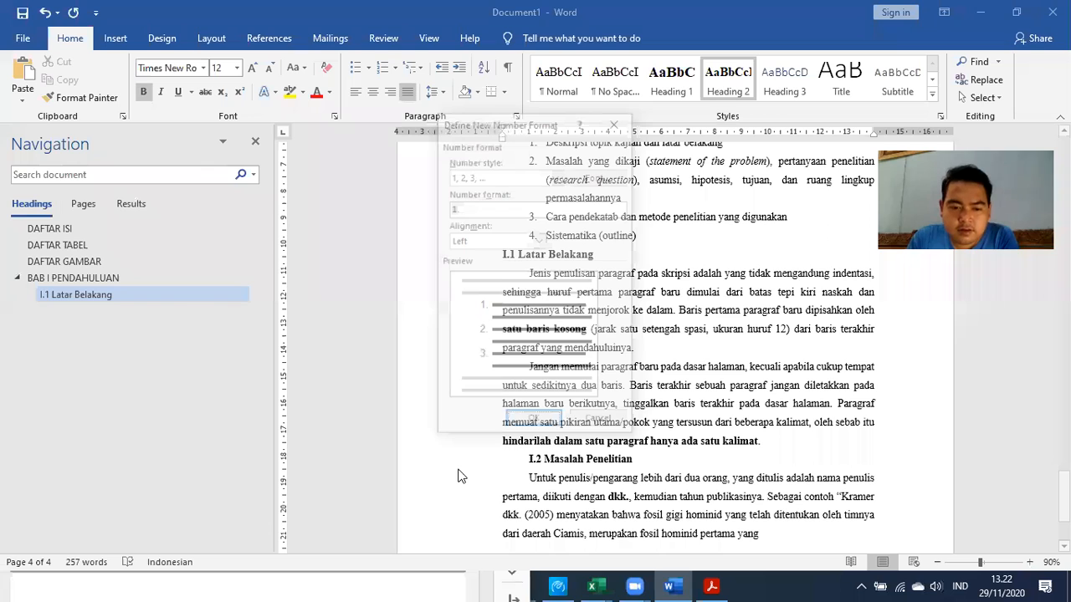
drag(488, 117, 213, 61)
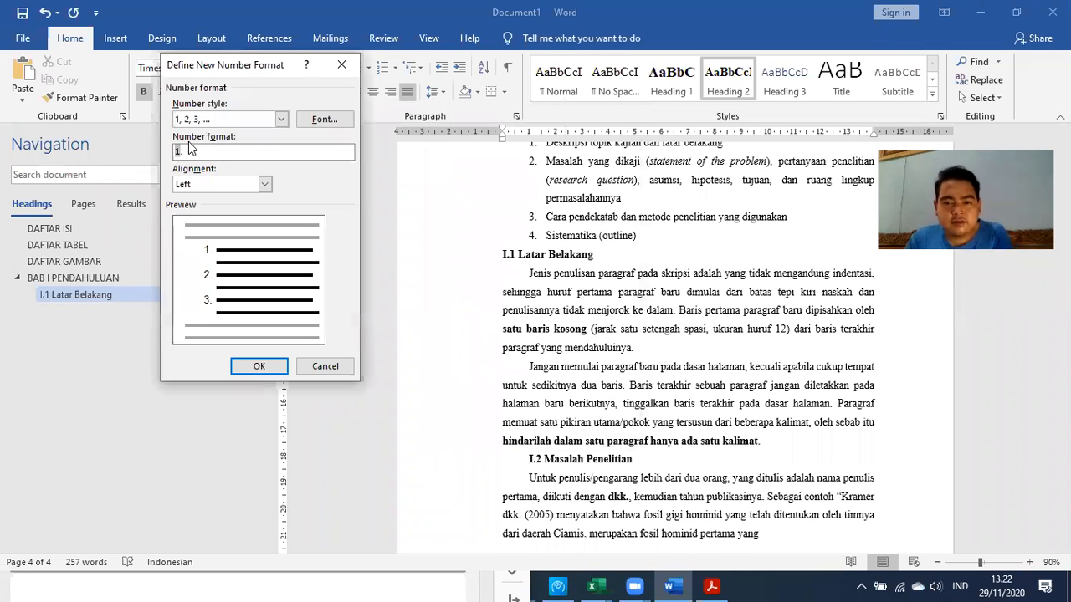
text(i)
key(BackSpace)
text(I.)
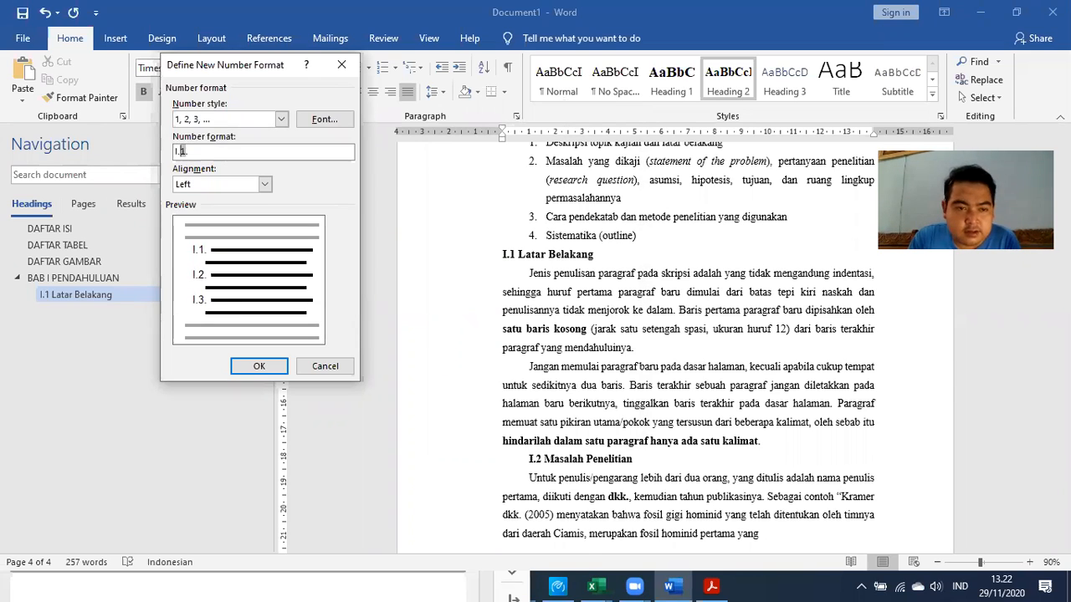
click(213, 151)
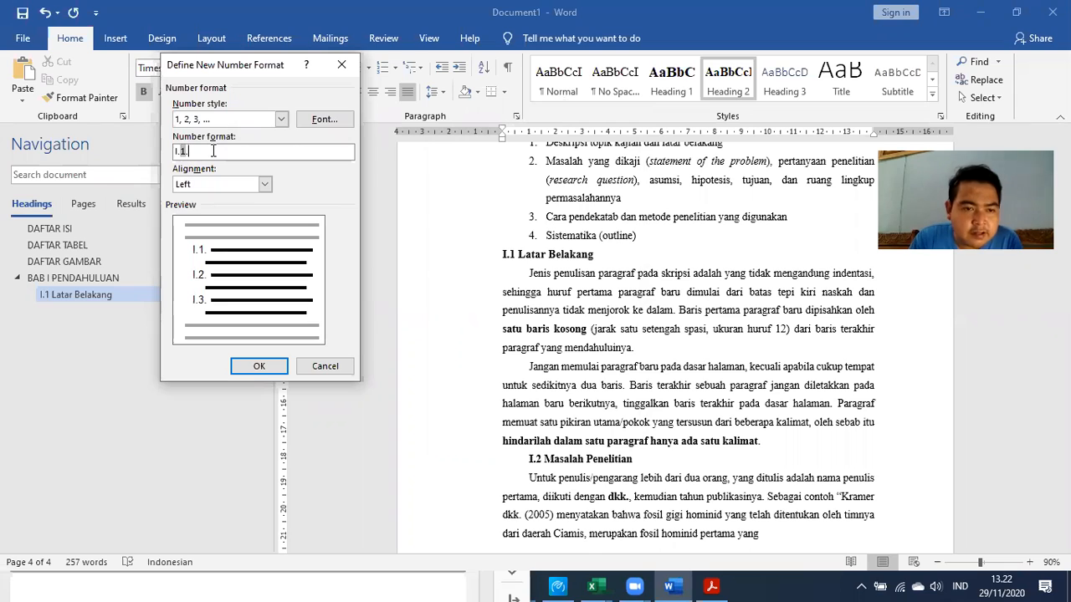
key(BackSpace)
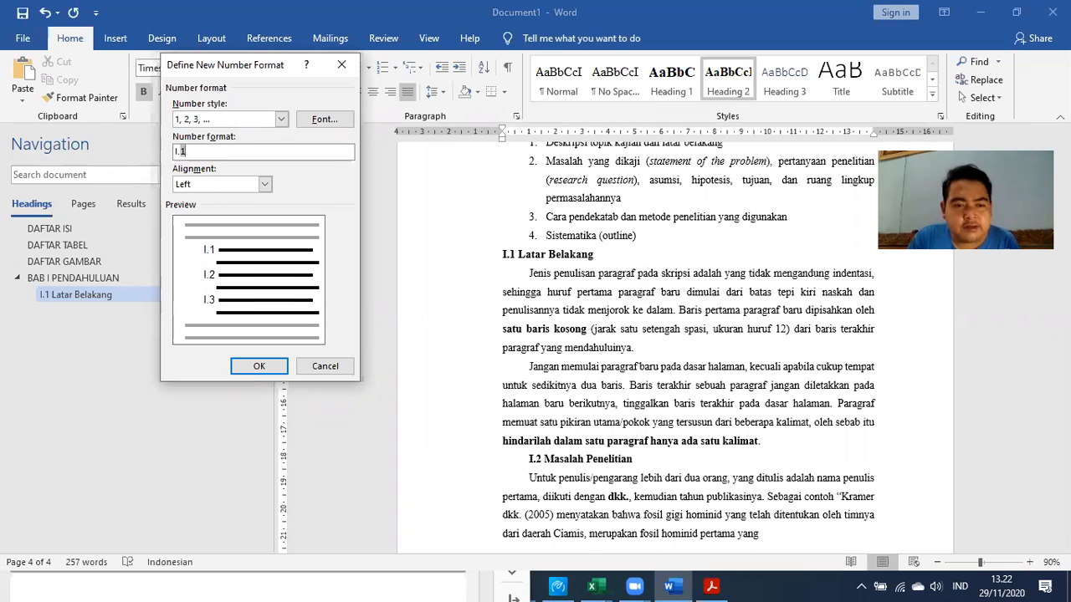
click(257, 366)
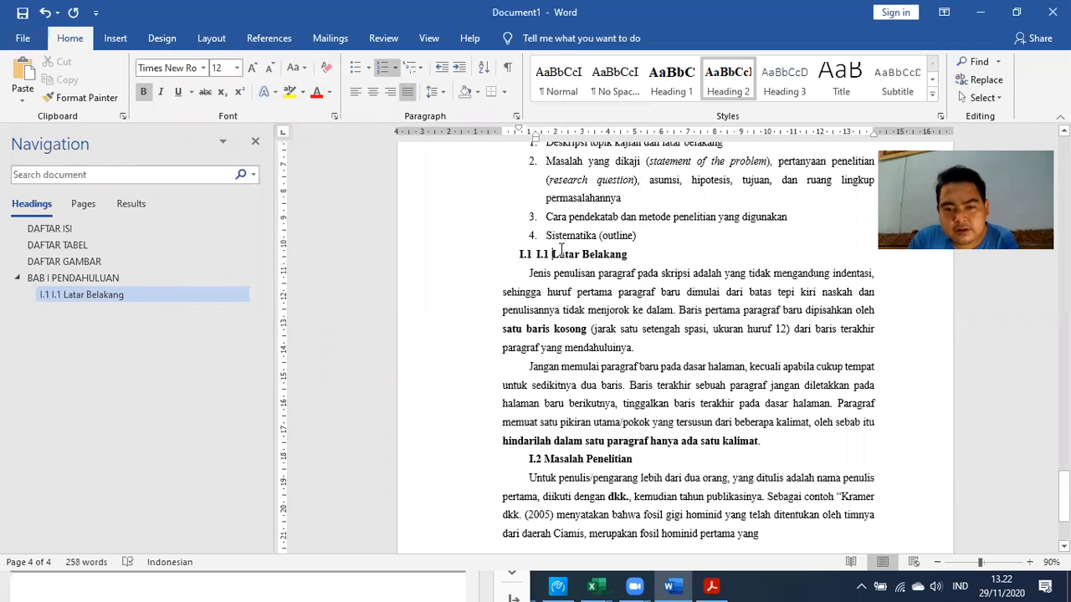
Delete the duplicate typed I.1 from the heading and align it to the left margin
drag(552, 254, 535, 255)
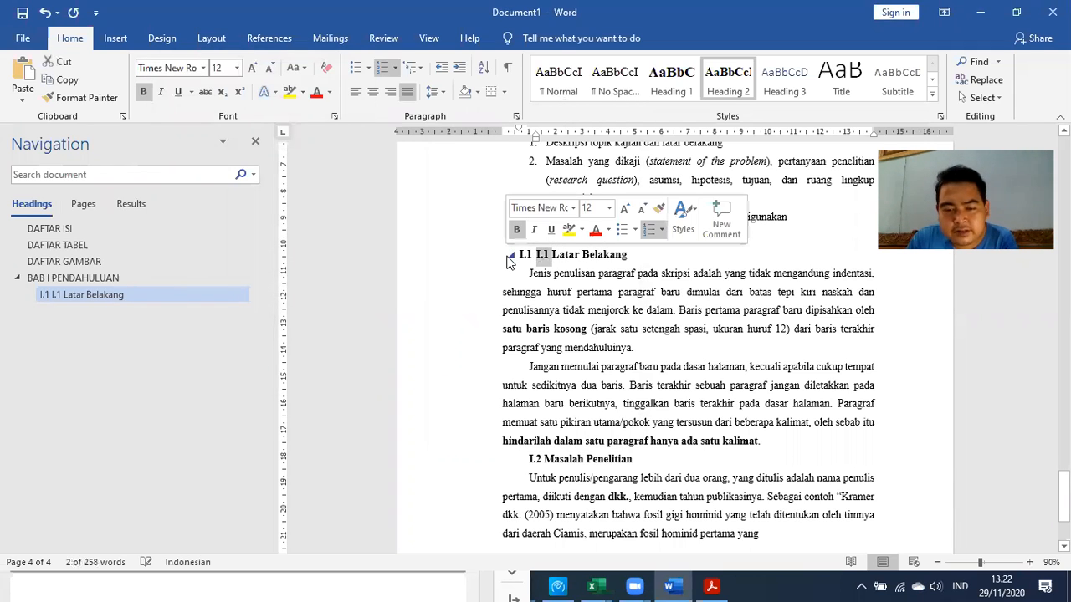
key(BackSpace)
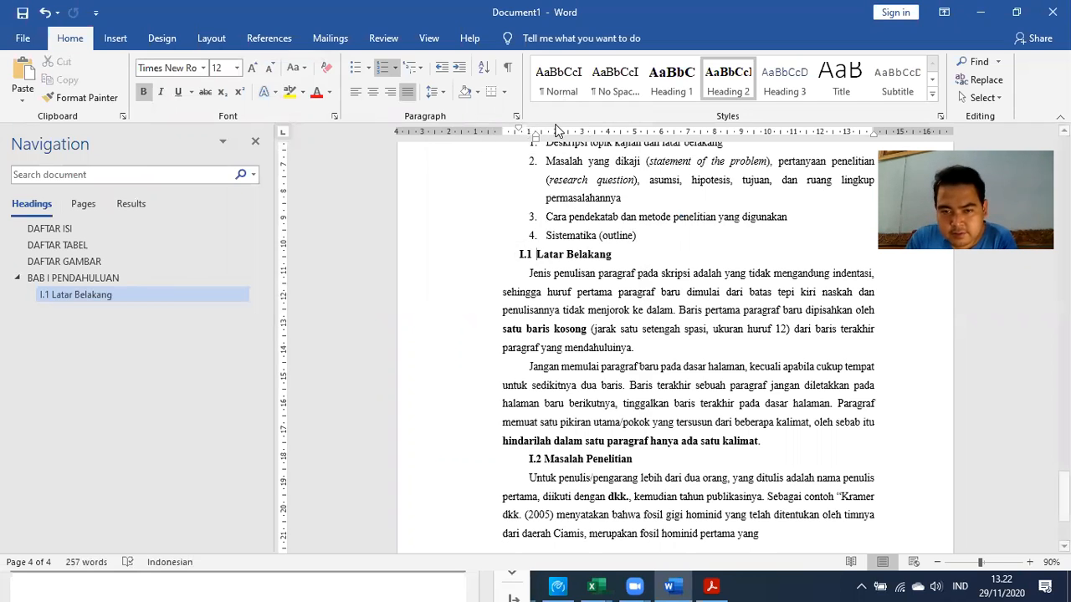
drag(538, 138, 502, 134)
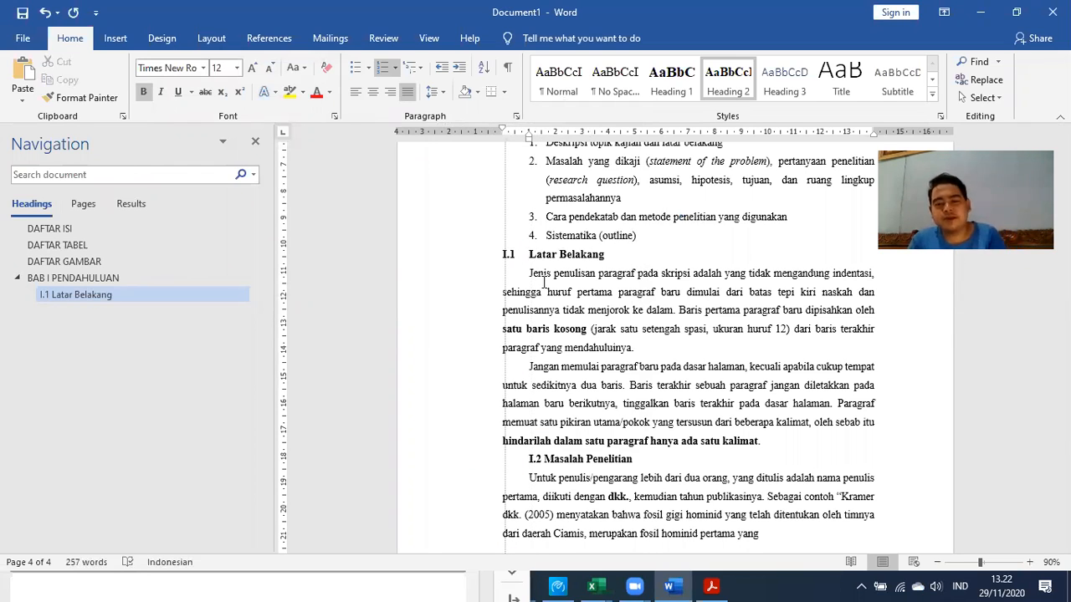
Add a blank unnumbered line after the Sistematika item
click(653, 235)
key(Return)
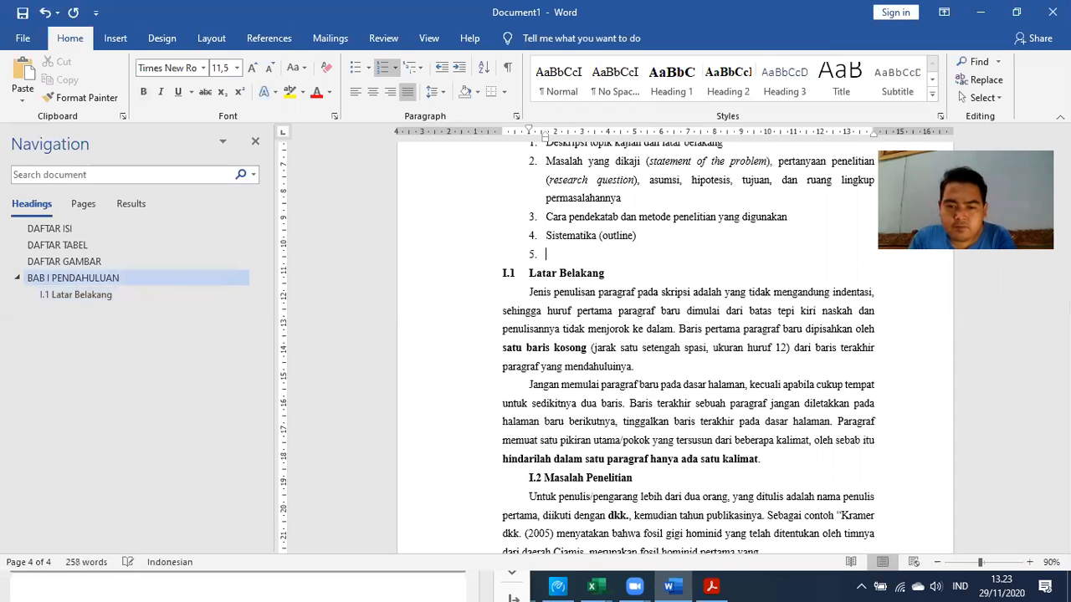
key(BackSpace)
scroll(599, 259, up, 3)
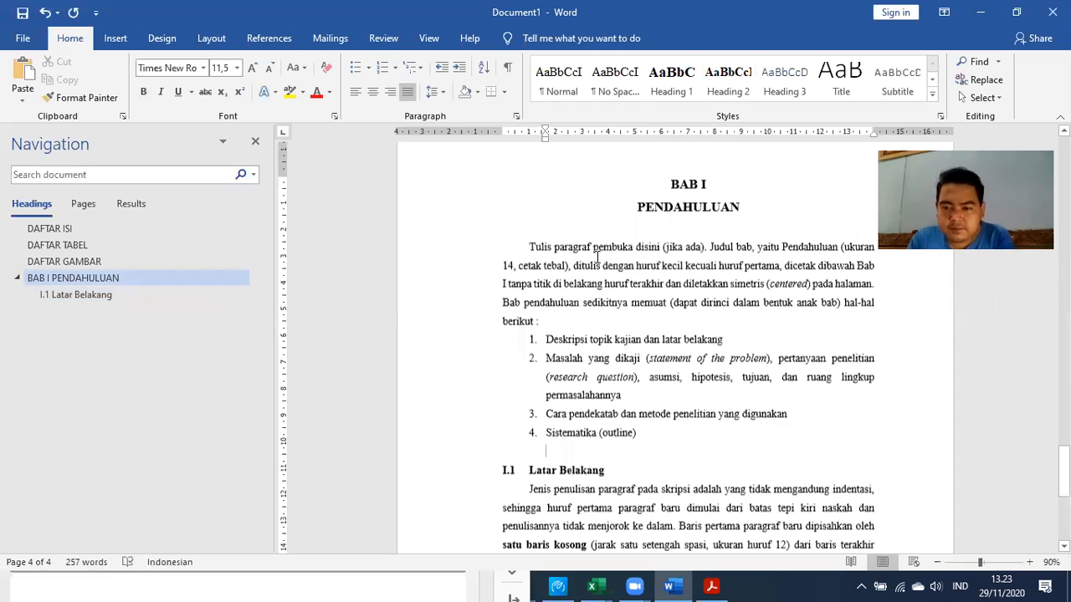
scroll(600, 259, down, 3)
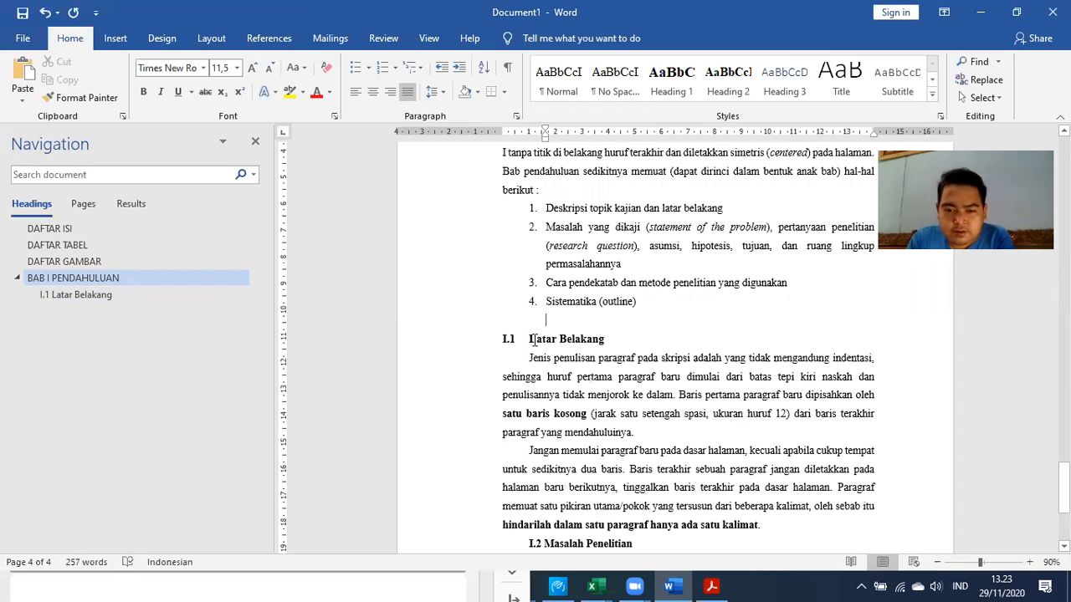
Copy the I.1 Latar Belakang heading's formatting with Format Painter
key(Down)
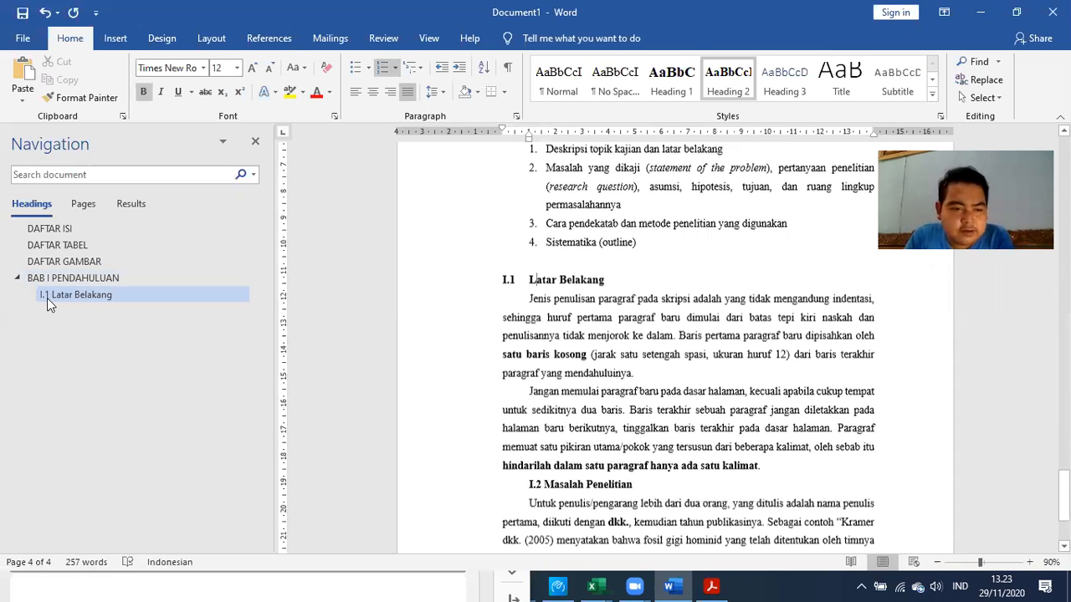
click(75, 296)
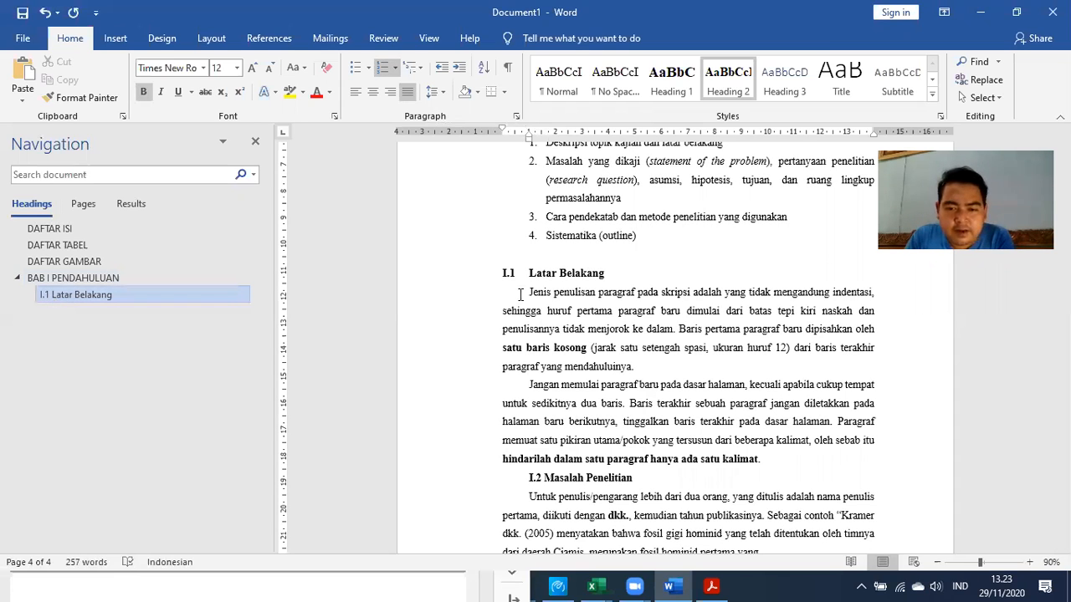
click(558, 273)
scroll(562, 421, down, 1)
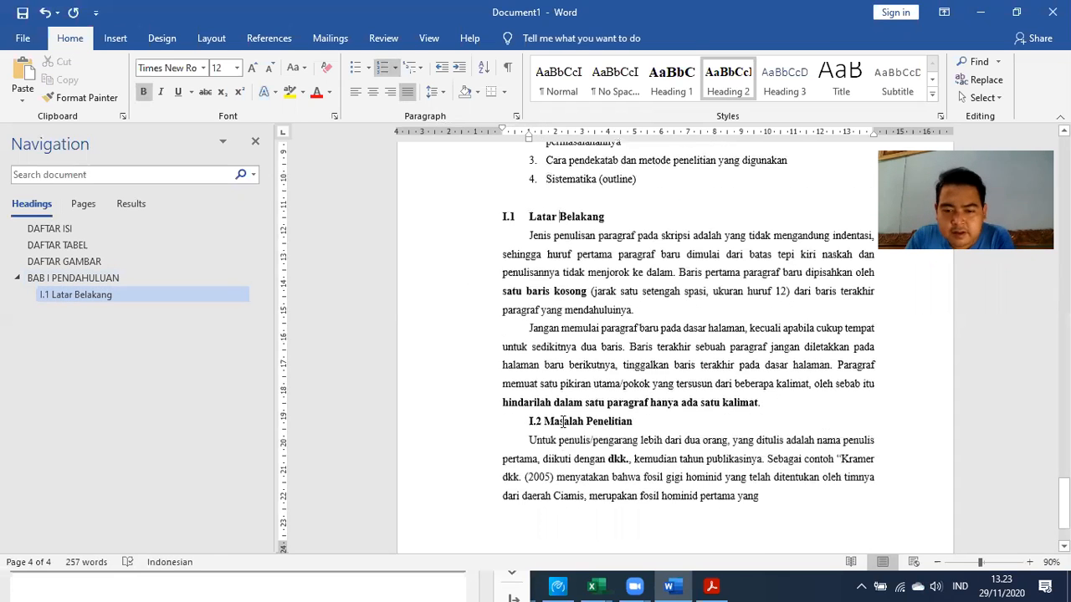
click(554, 412)
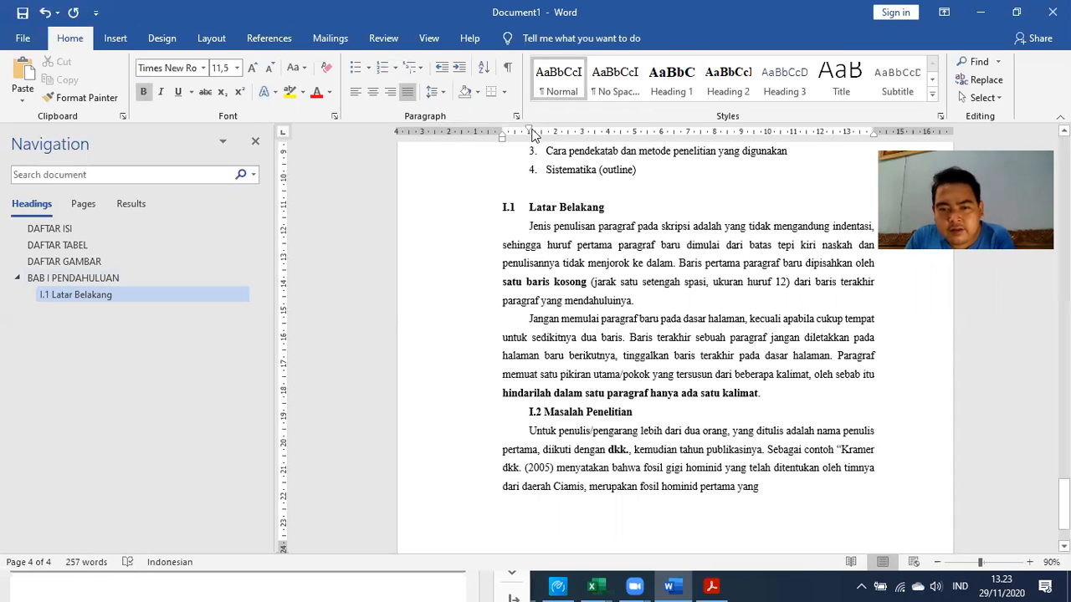
click(531, 206)
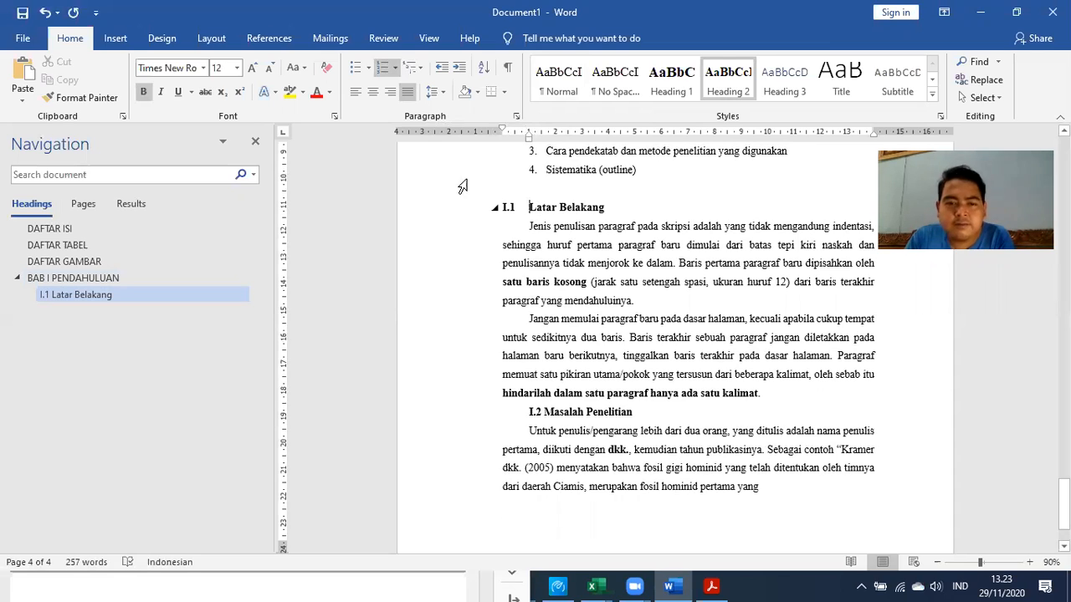
click(97, 100)
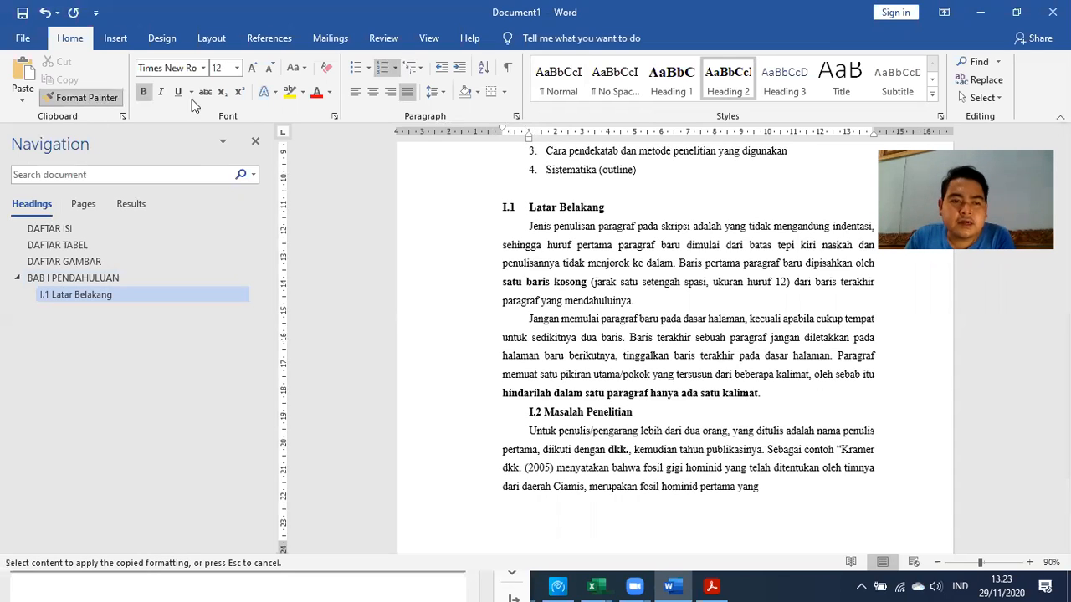
Paint the heading format onto I.2 Masalah Penelitian, delete its duplicate I.2, and dock Word right
click(551, 411)
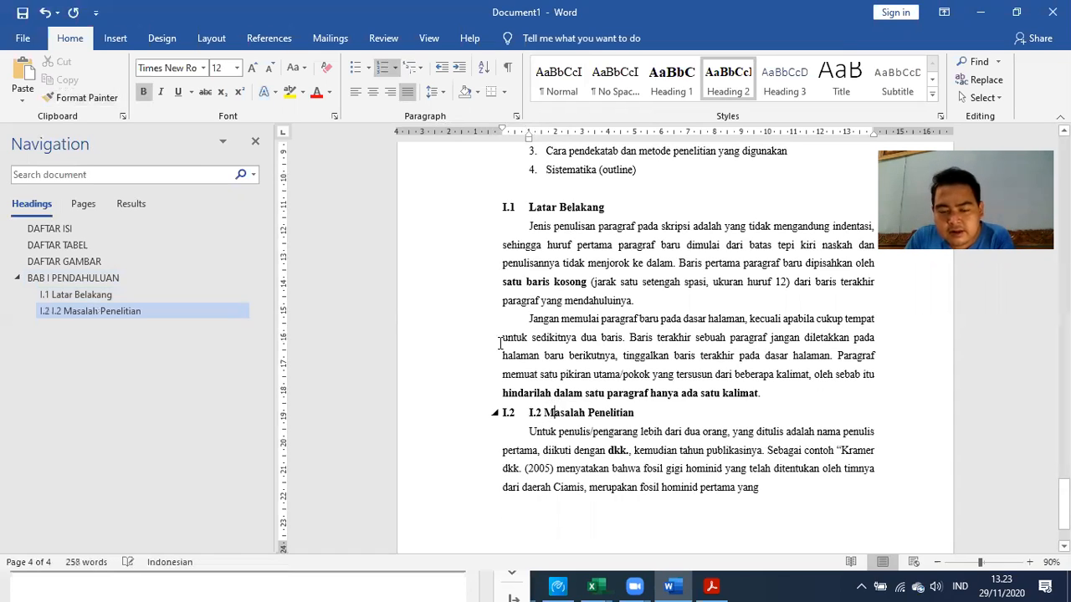
drag(543, 412, 476, 416)
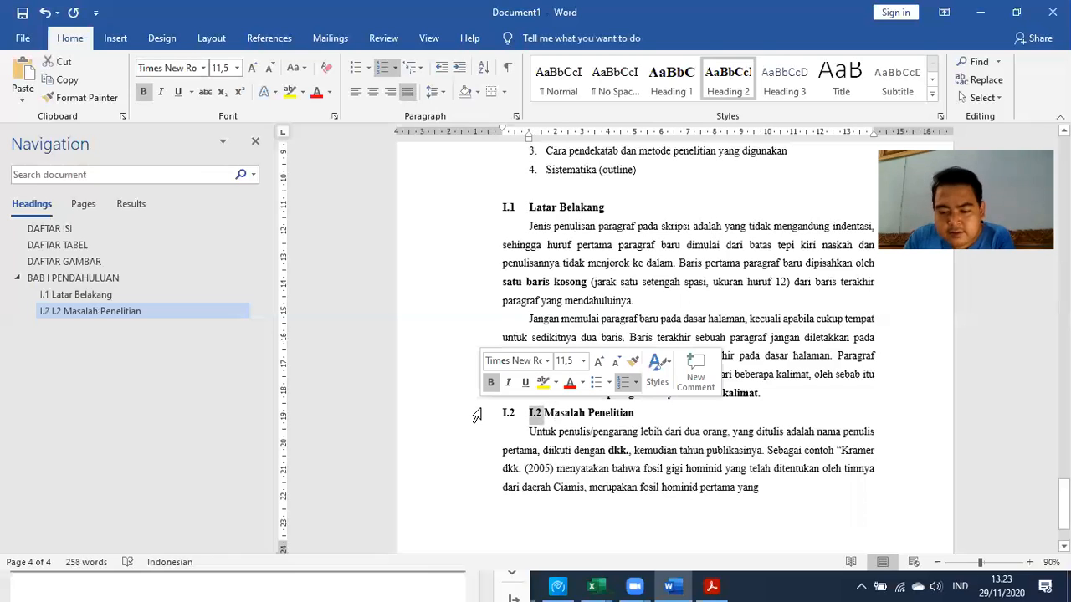
key(Delete)
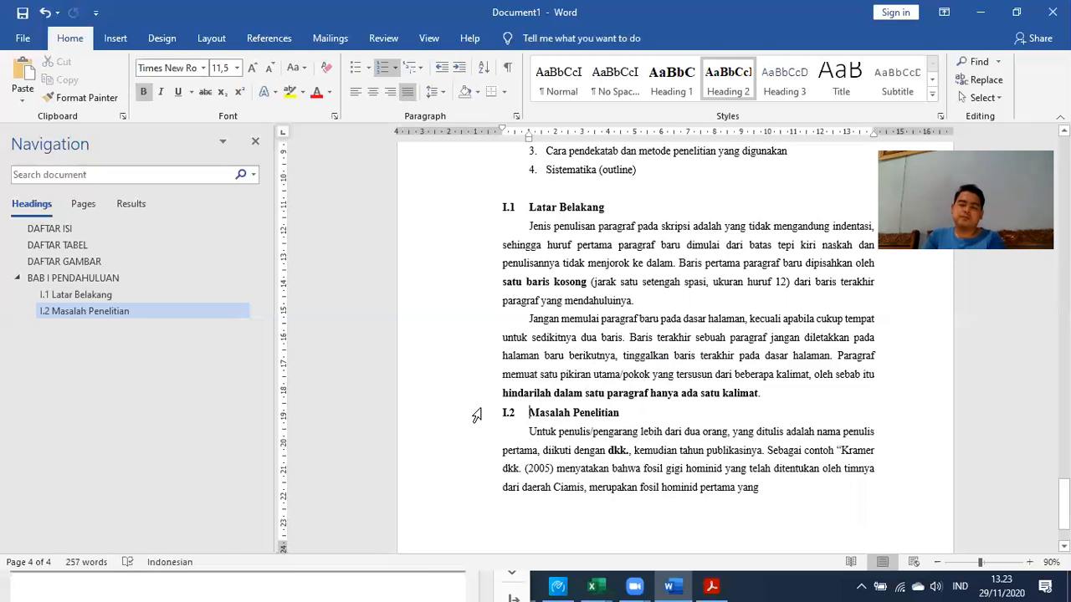
scroll(476, 416, down, 2)
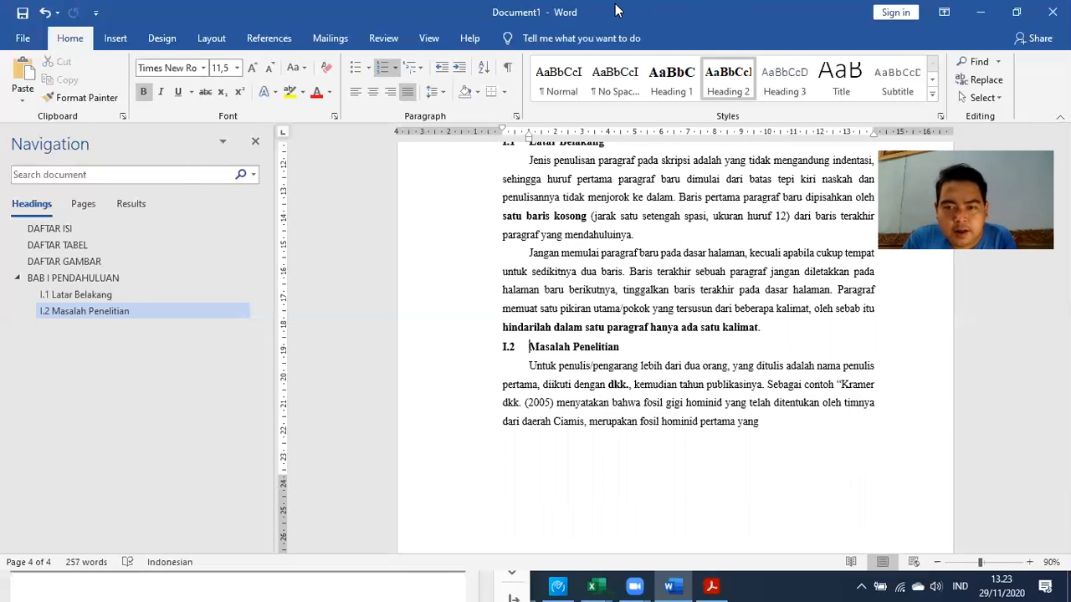
drag(618, 10, 1070, 196)
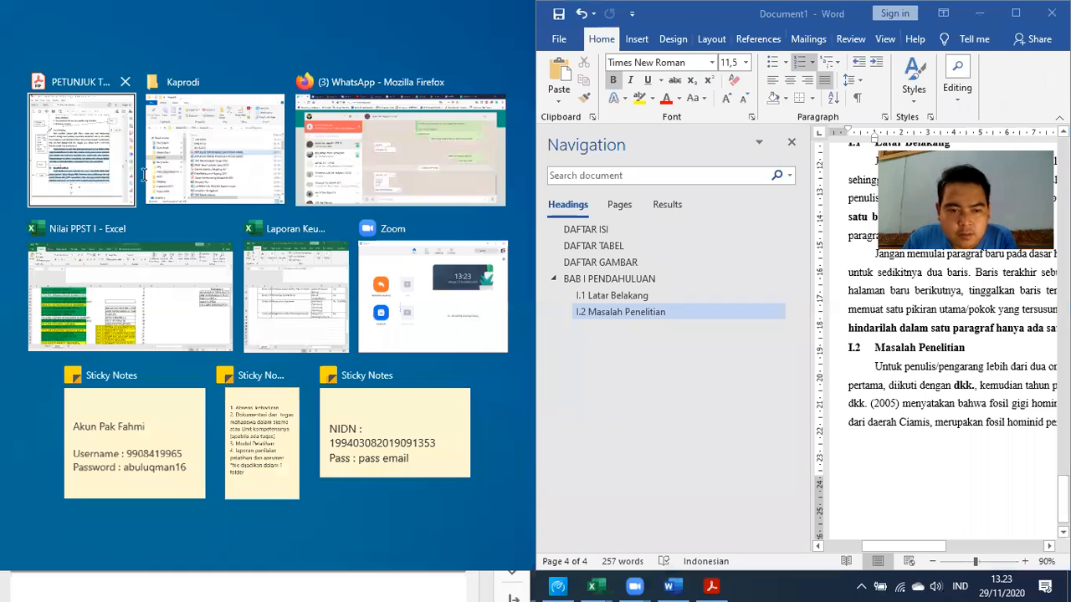
Copy the page 20 guideline text ending with 'Wijaya (1996)' from Acrobat, then bring Word back maximized
click(84, 63)
scroll(224, 287, down, 9)
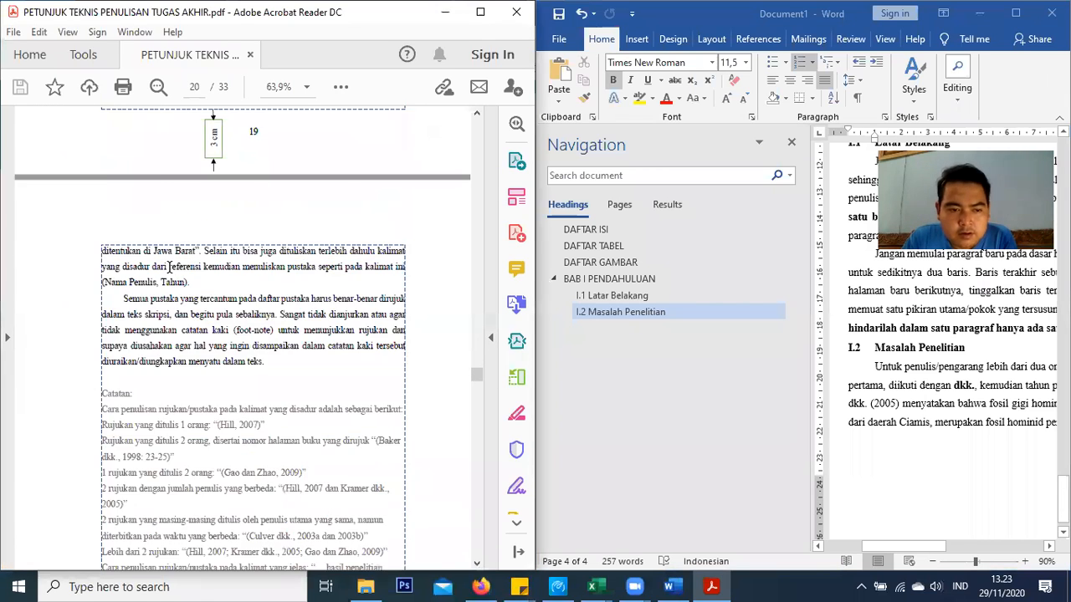
drag(100, 138, 170, 486)
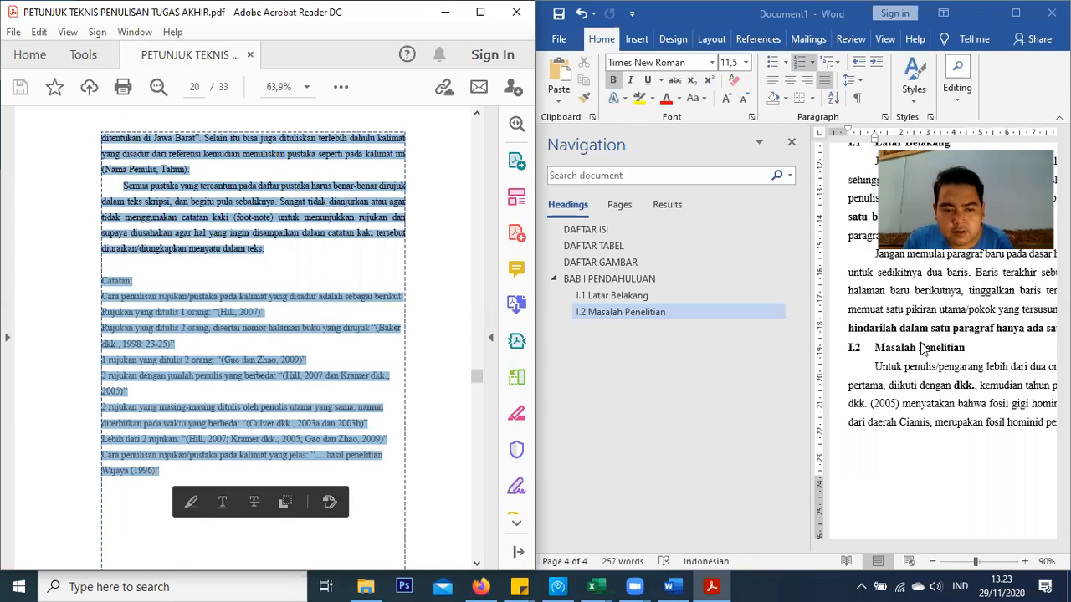
click(828, 461)
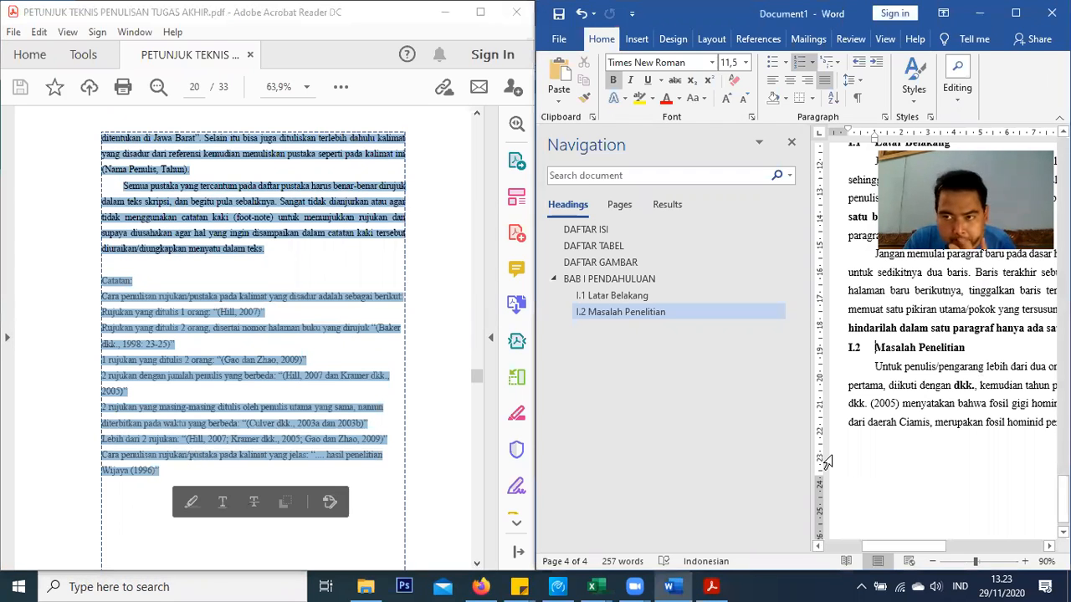
key(super+Up)
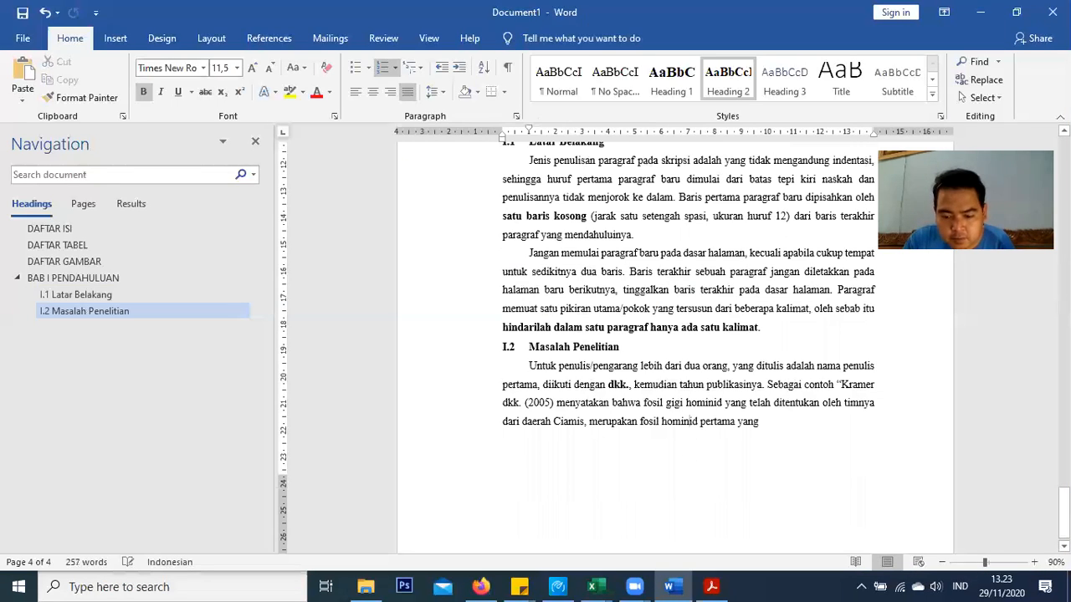
Paste the guideline text under I.2 Masalah Penelitian and give it the Normal style
key(ctrl+v)
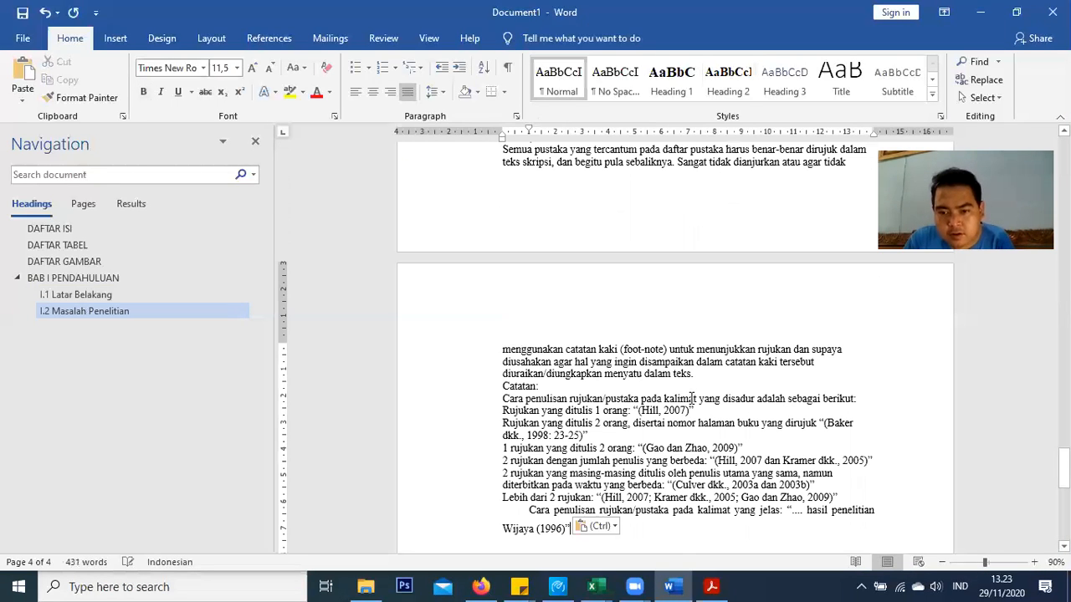
scroll(535, 301, up, 5)
drag(693, 586, 889, 507)
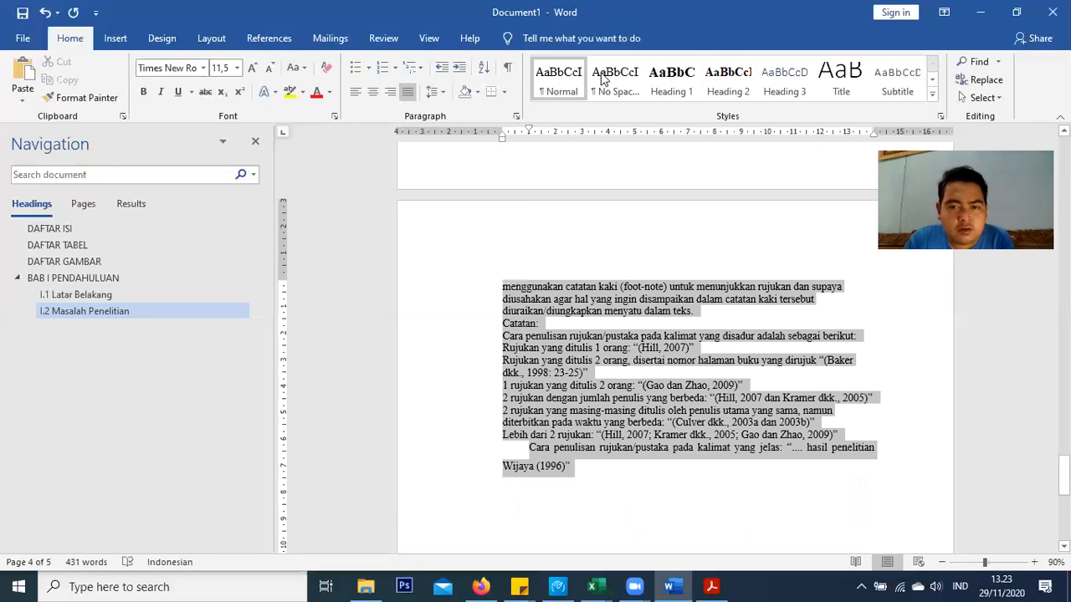
click(558, 79)
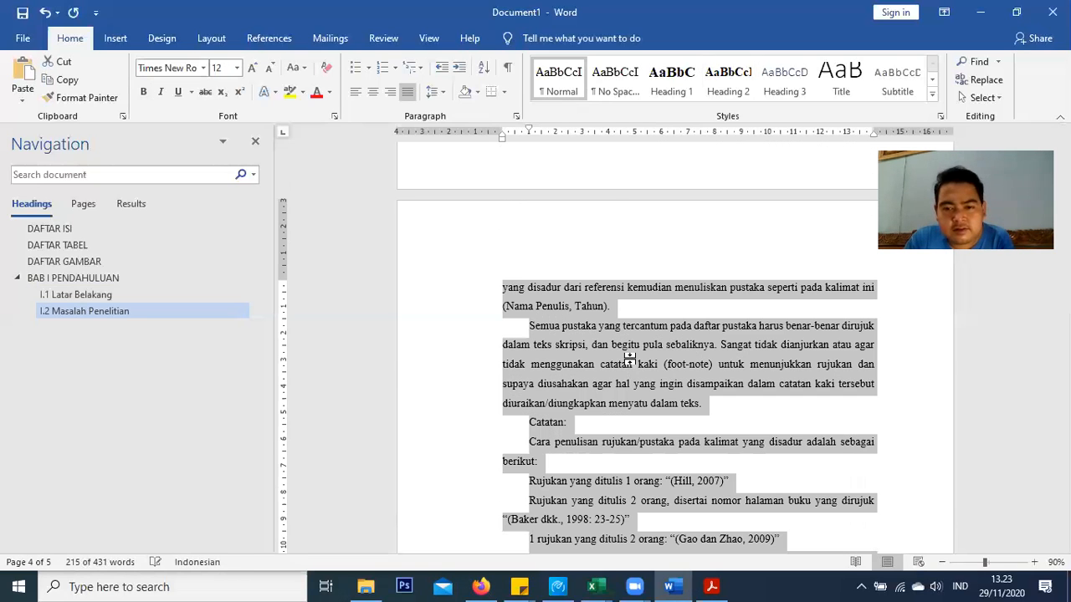
scroll(629, 358, up, 3)
scroll(632, 365, down, 4)
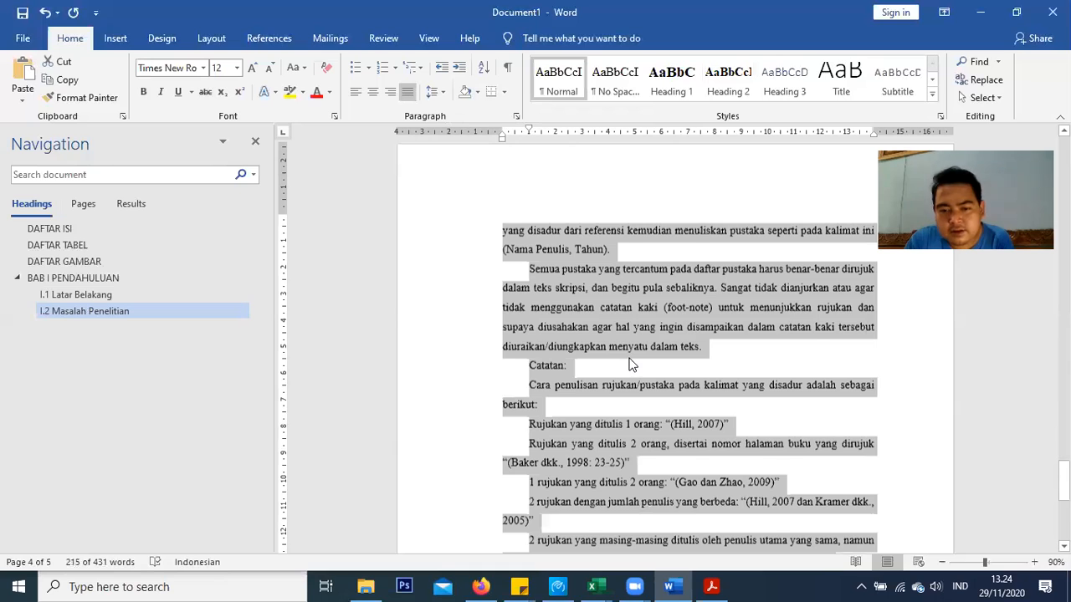
scroll(632, 365, down, 1)
click(631, 360)
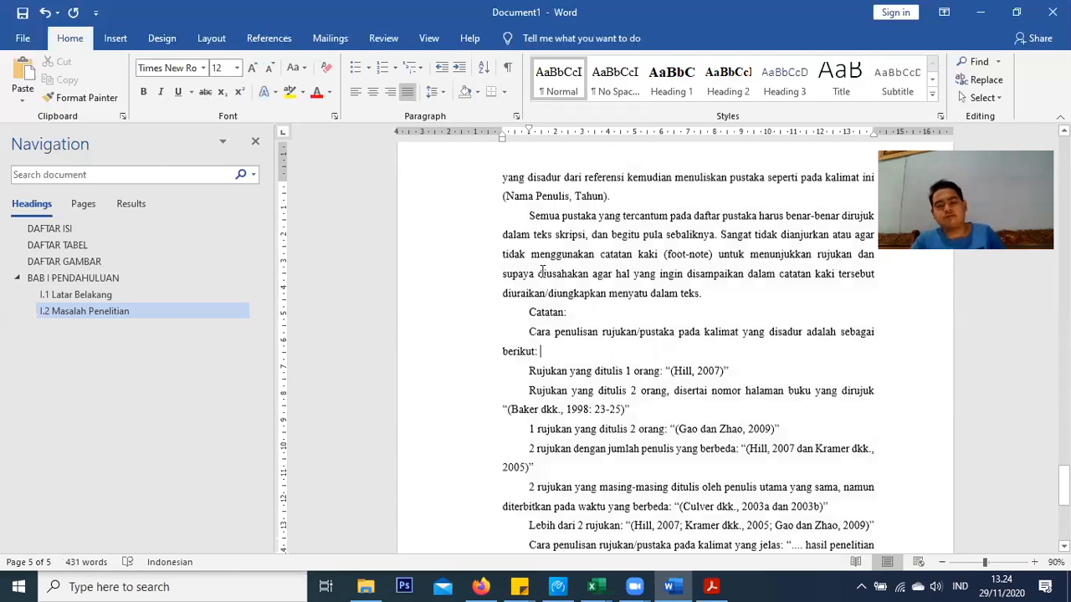
Move the first-line indent of the notes from 'Catatan:' to 'Wijaya (1996)' flush to the left margin
scroll(544, 312, up, 1)
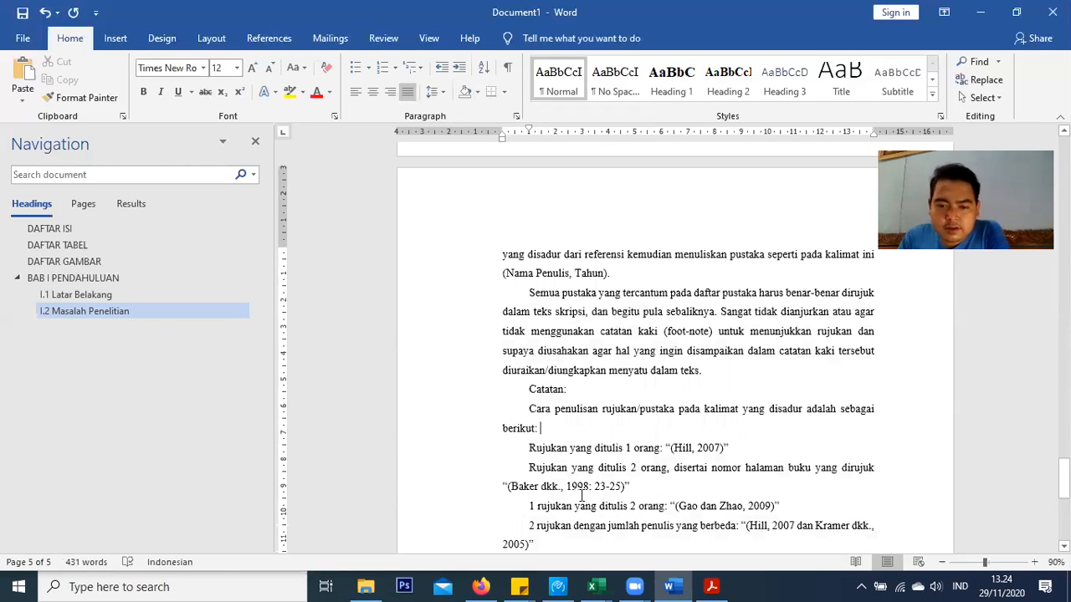
scroll(582, 496, down, 2)
scroll(601, 521, down, 1)
drag(529, 228, 603, 486)
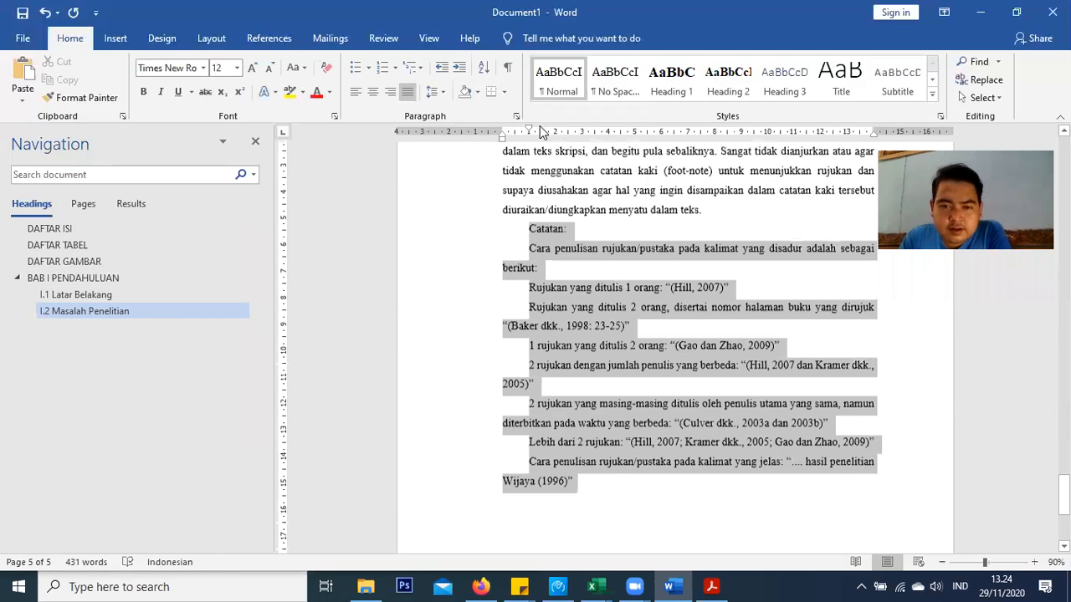
drag(497, 136, 505, 132)
click(542, 267)
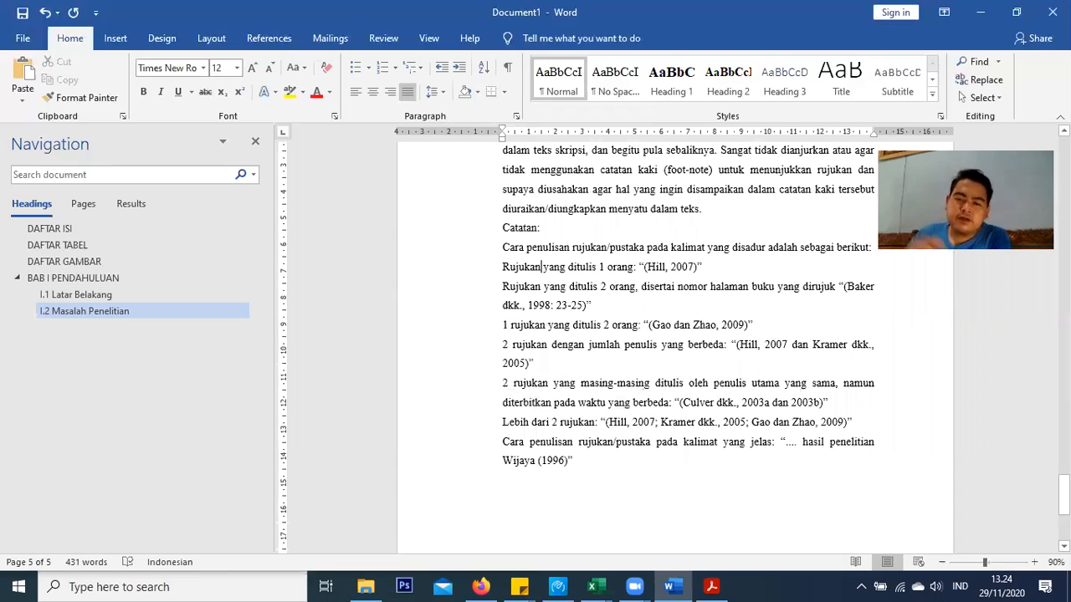
Insert a blank line before the 'Catatan:' notes
click(703, 209)
key(Return)
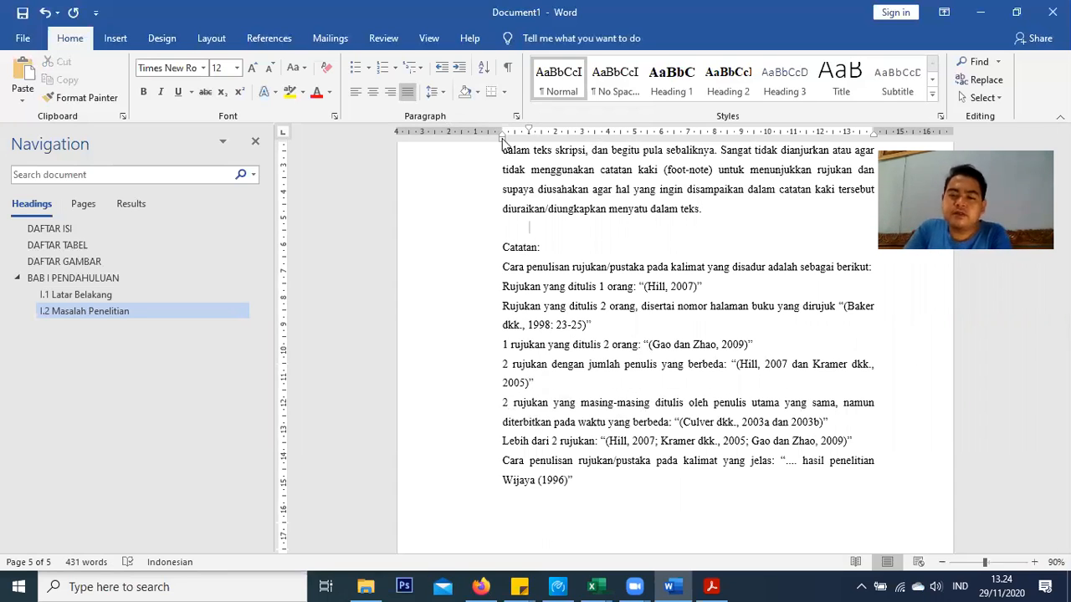
drag(622, 311, 607, 311)
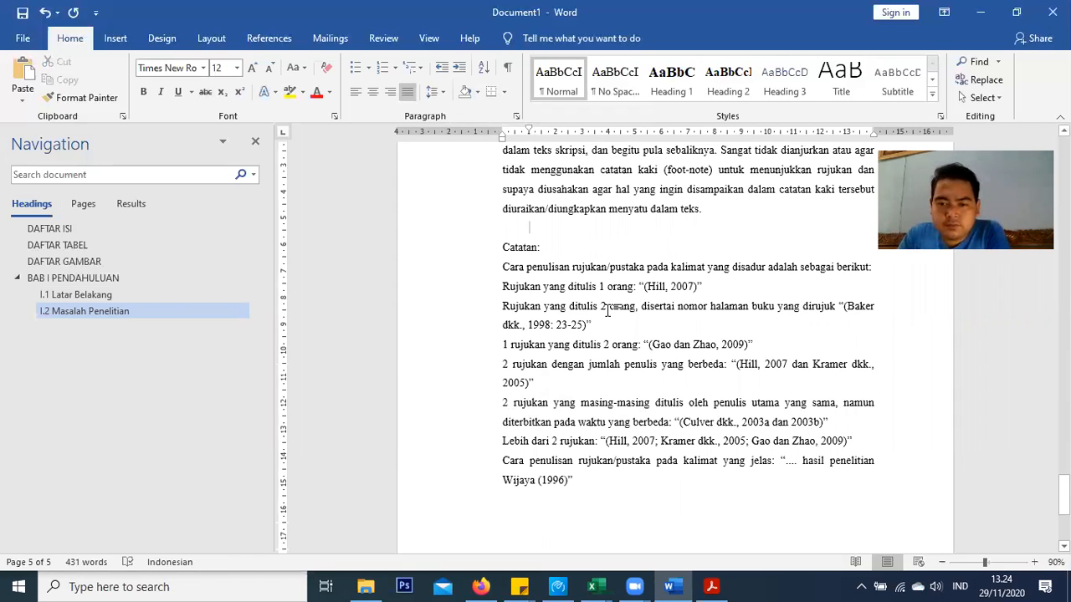
scroll(607, 310, up, 7)
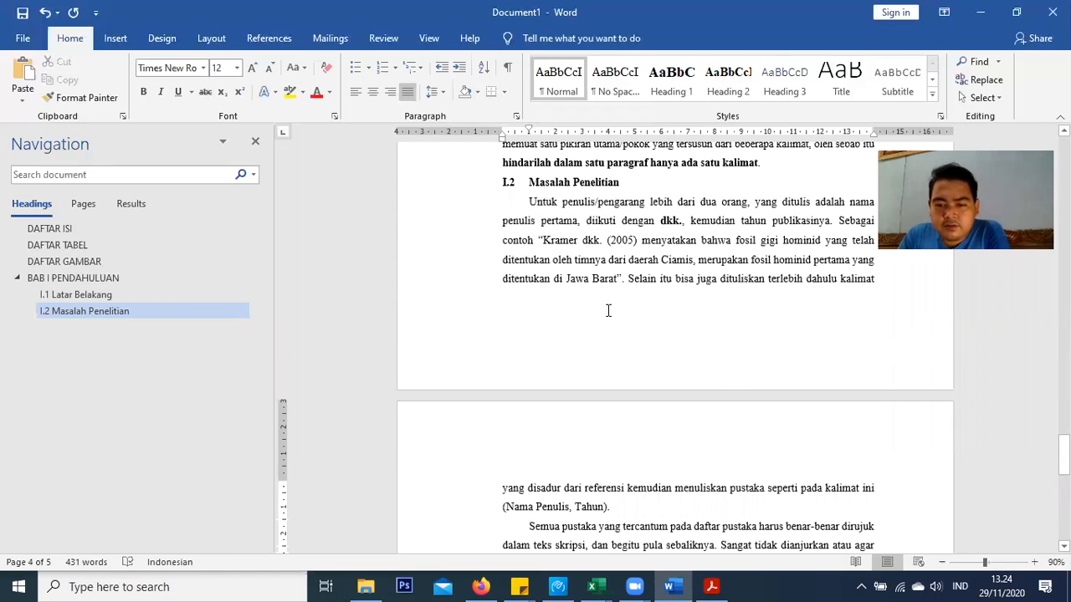
scroll(608, 311, up, 4)
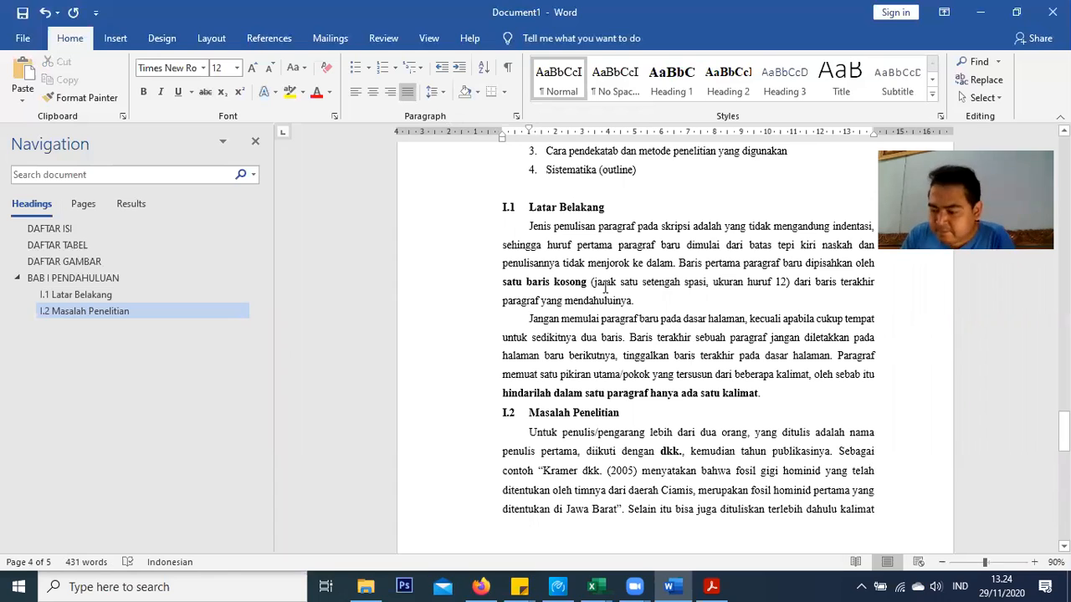
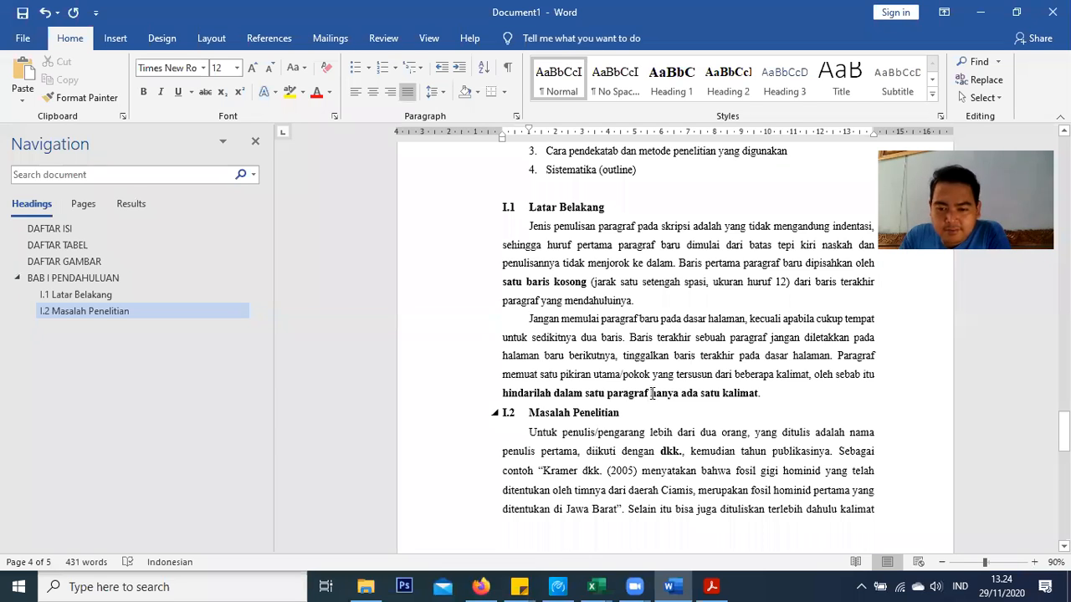
Insert an empty line after 'kalimat.' at the end of section I.1
scroll(648, 397, down, 2)
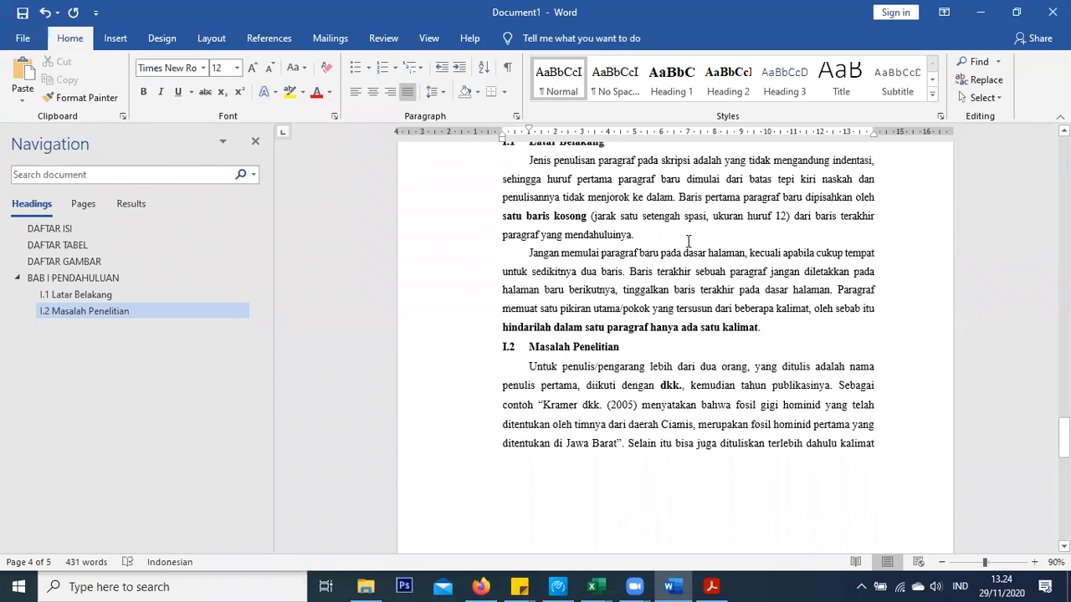
scroll(688, 242, down, 2)
scroll(689, 242, up, 7)
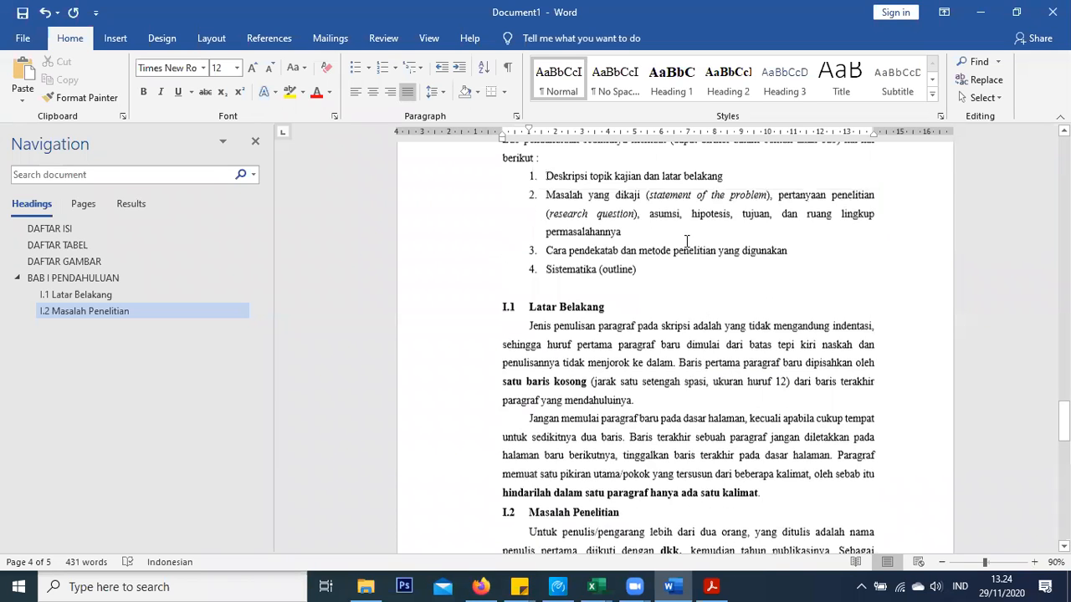
scroll(686, 242, up, 1)
scroll(686, 281, up, 1)
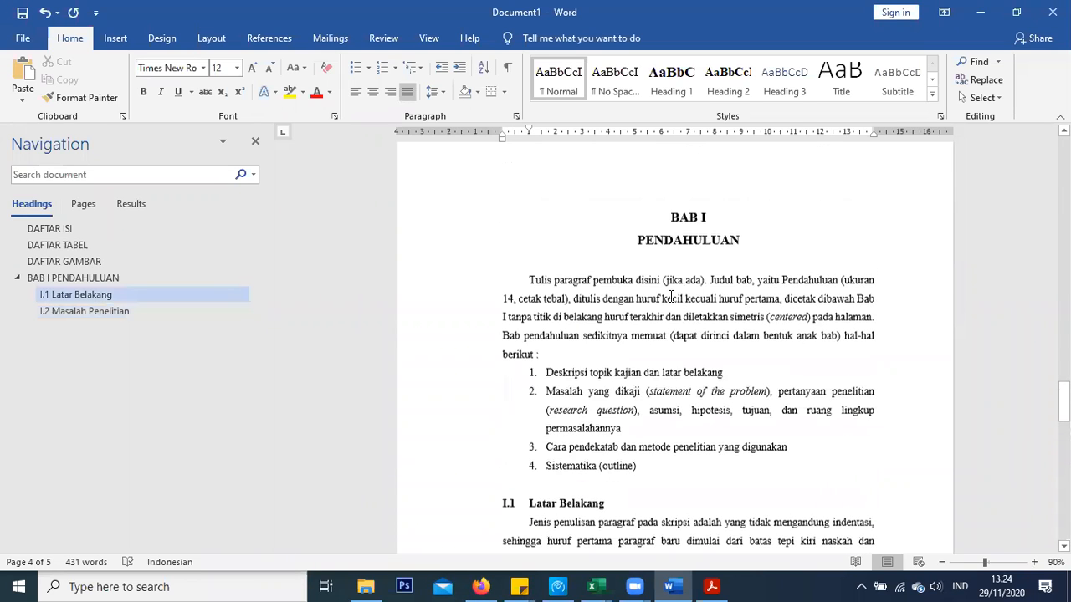
click(679, 217)
scroll(670, 234, down, 3)
scroll(668, 238, down, 5)
scroll(663, 258, up, 3)
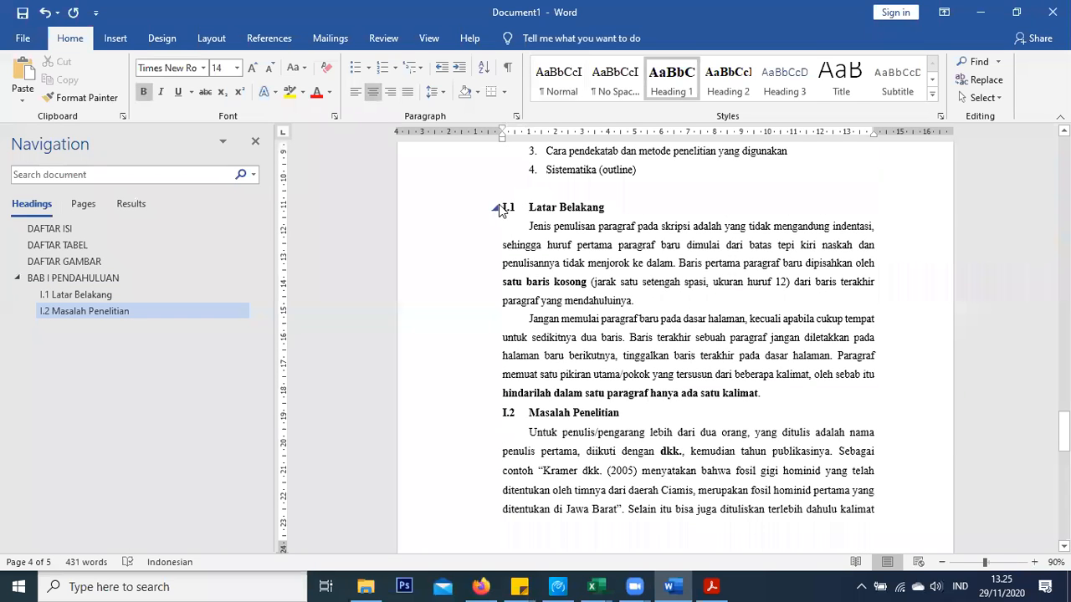
click(793, 393)
key(Return)
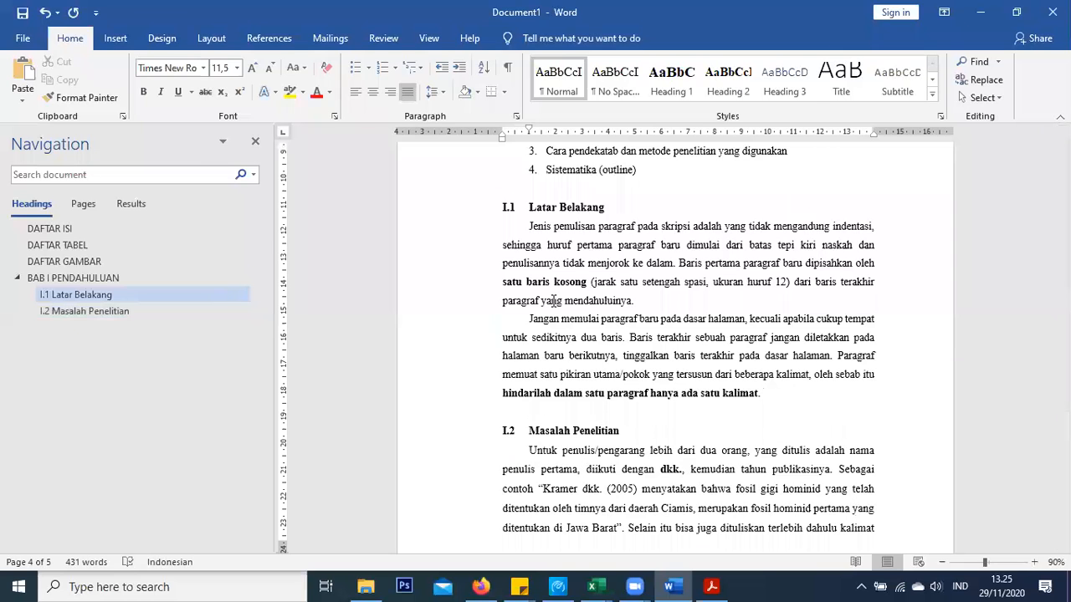
Place the cursor after 'Wijaya (1996)' at the end of the last paragraph, removing an accidental line break
scroll(559, 306, up, 5)
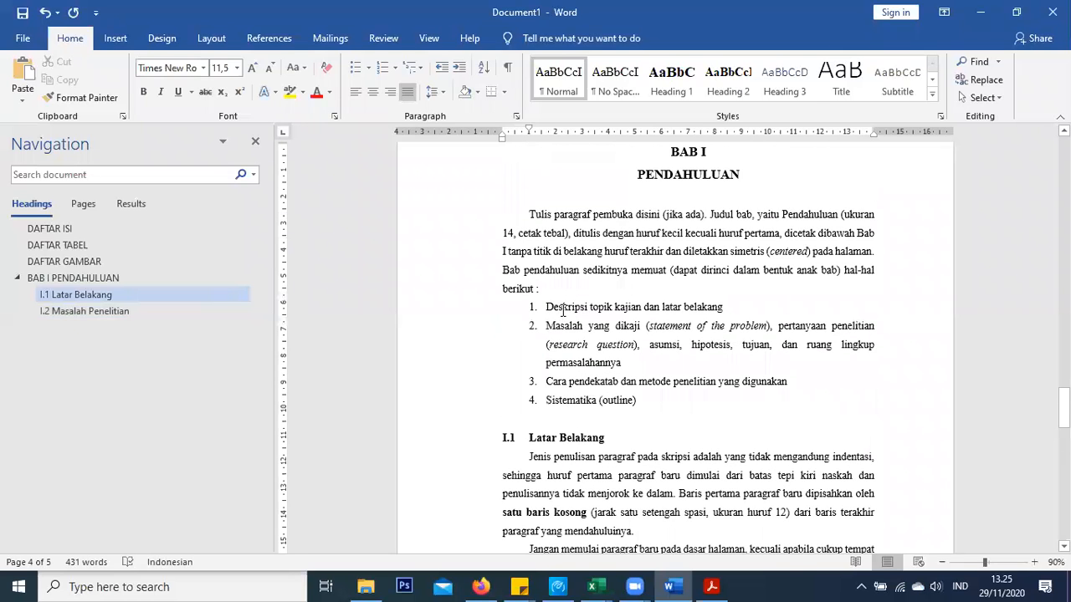
scroll(563, 309, down, 4)
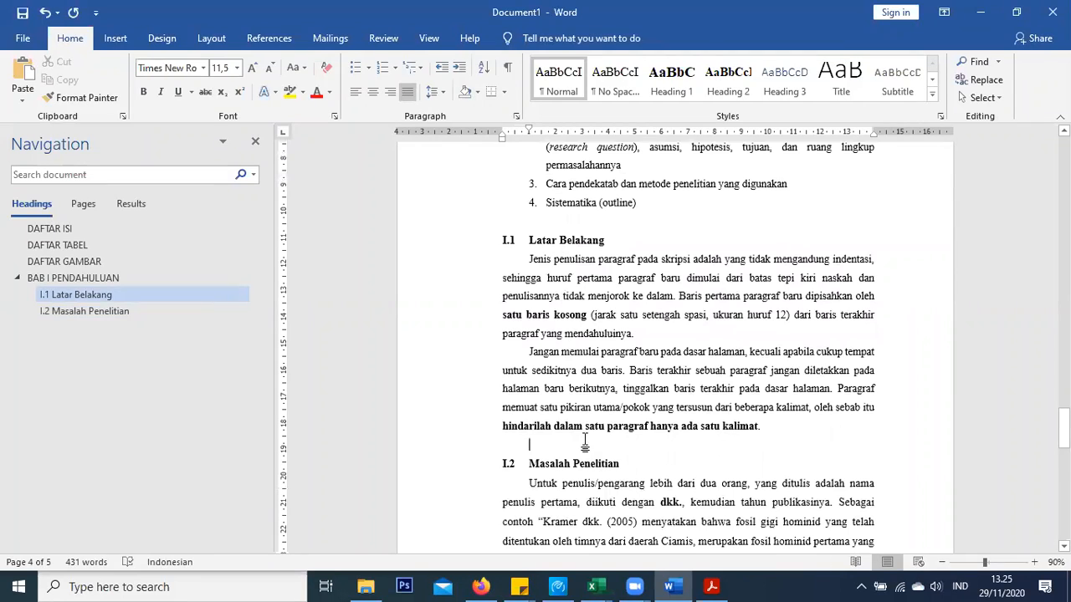
scroll(554, 376, down, 4)
scroll(555, 377, down, 9)
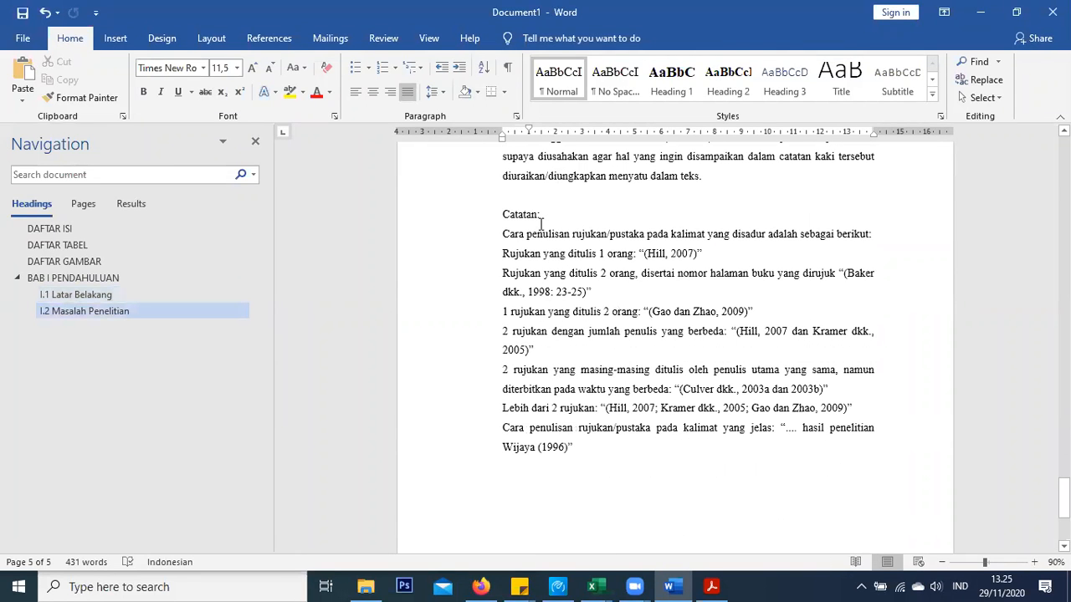
click(492, 210)
click(573, 307)
scroll(572, 306, down, 3)
click(545, 370)
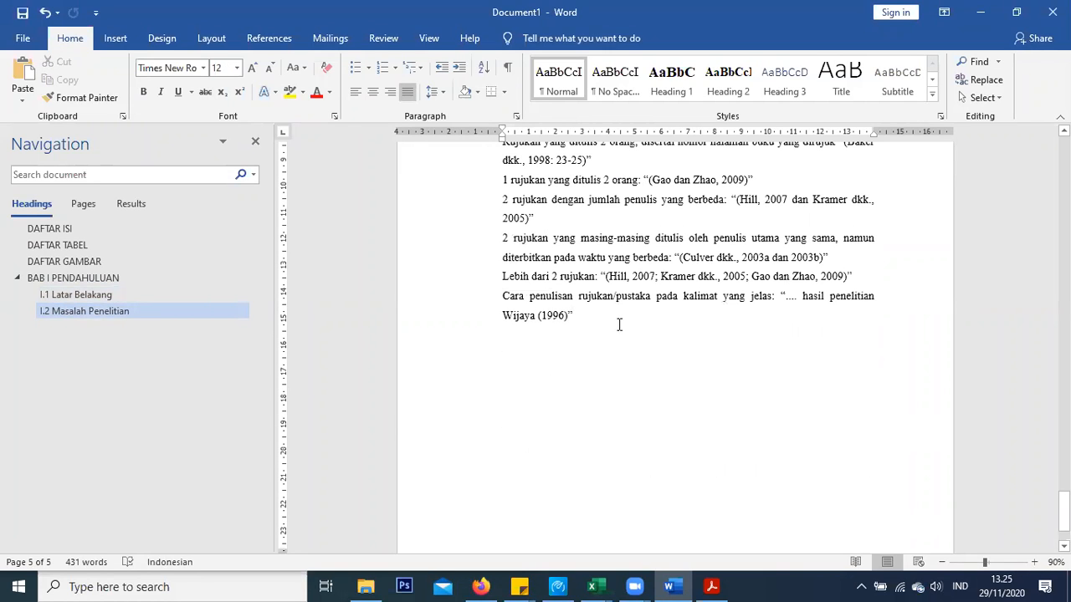
key(shift+Return)
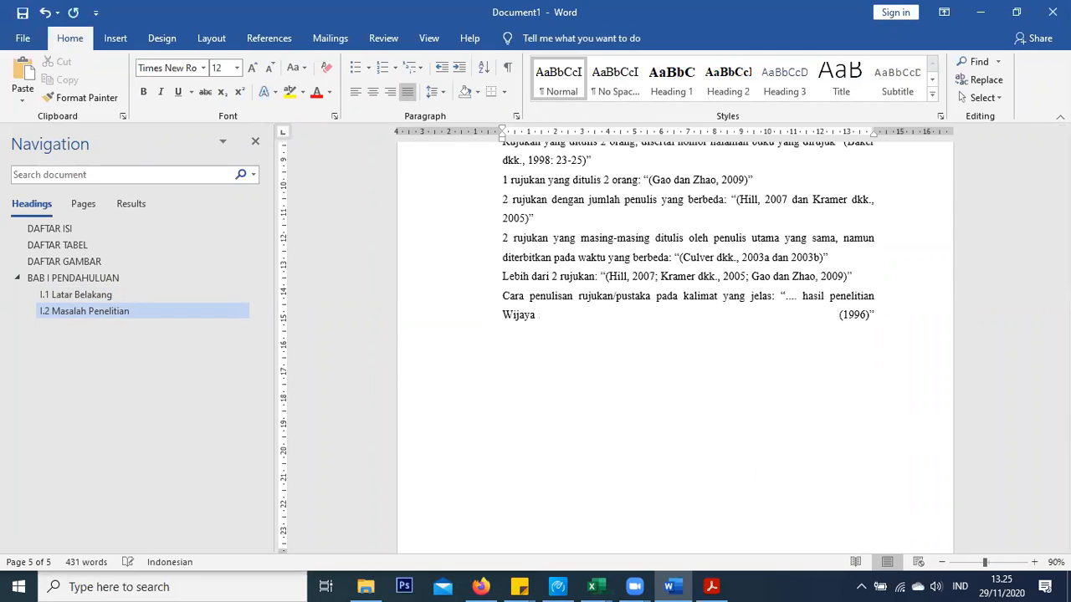
key(BackSpace)
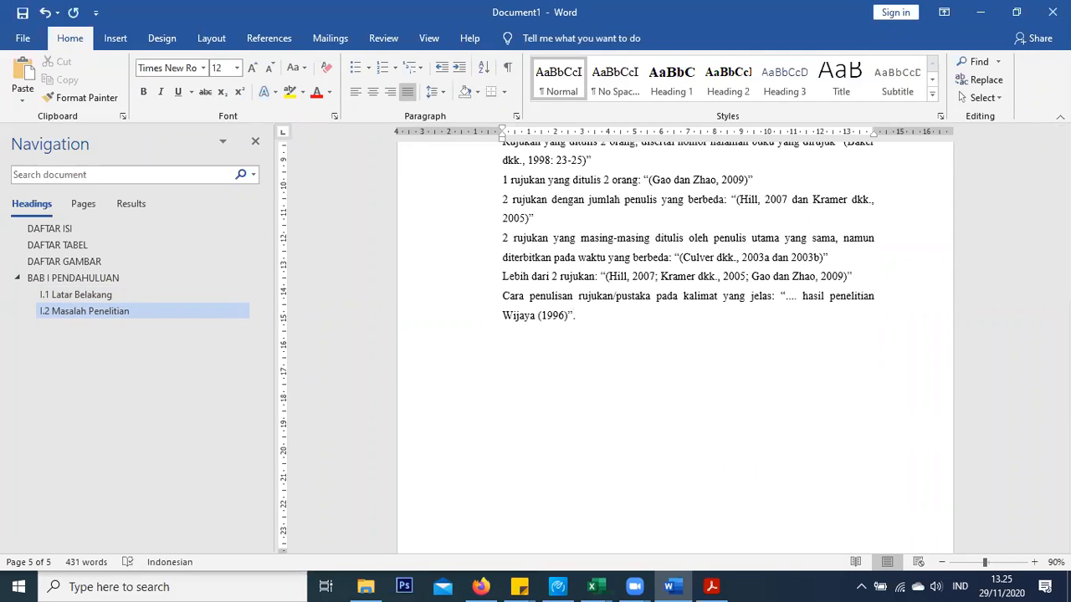
Insert a page break after the last paragraph and move to the top of the new page
click(115, 39)
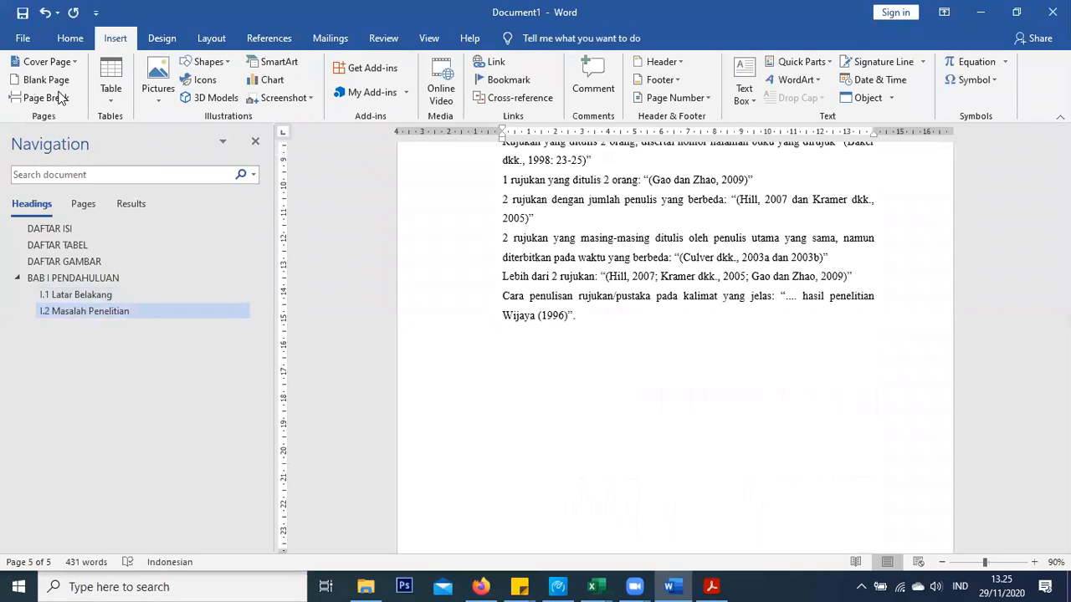
click(45, 98)
scroll(522, 258, up, 3)
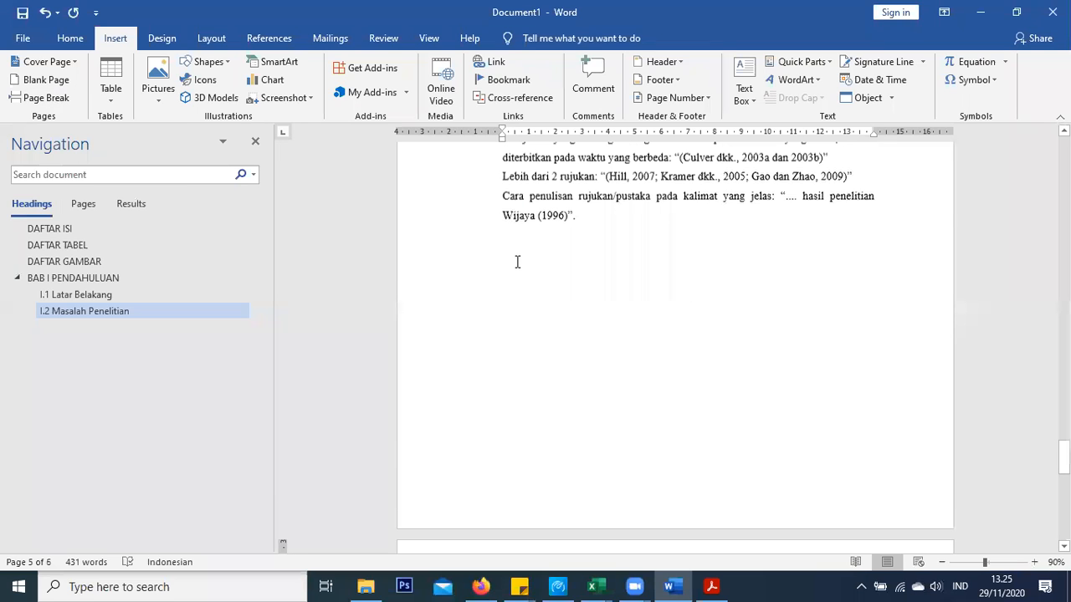
click(517, 262)
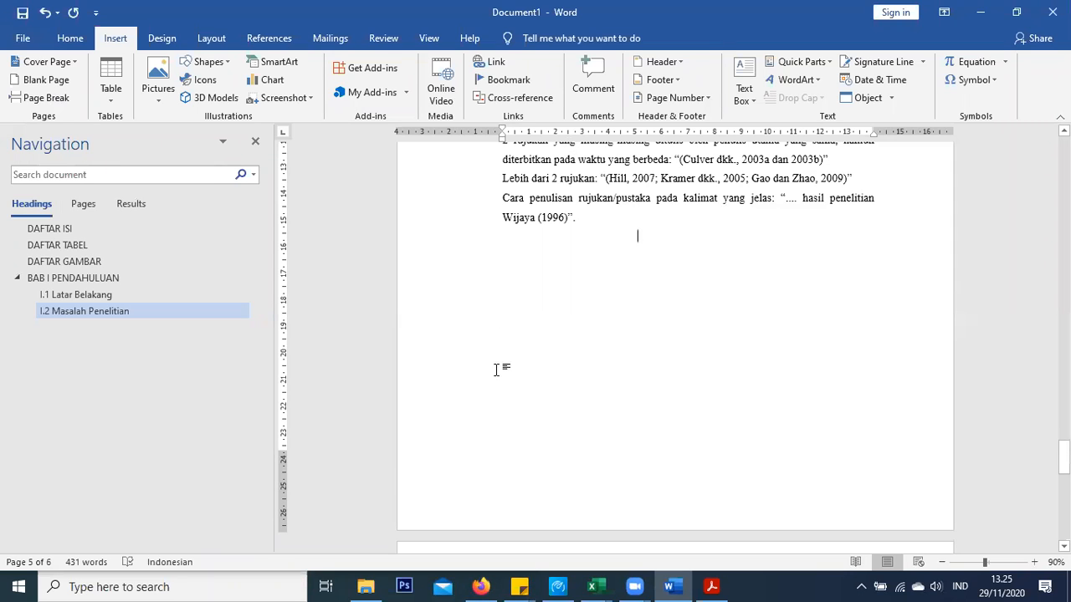
scroll(617, 425, down, 5)
click(689, 402)
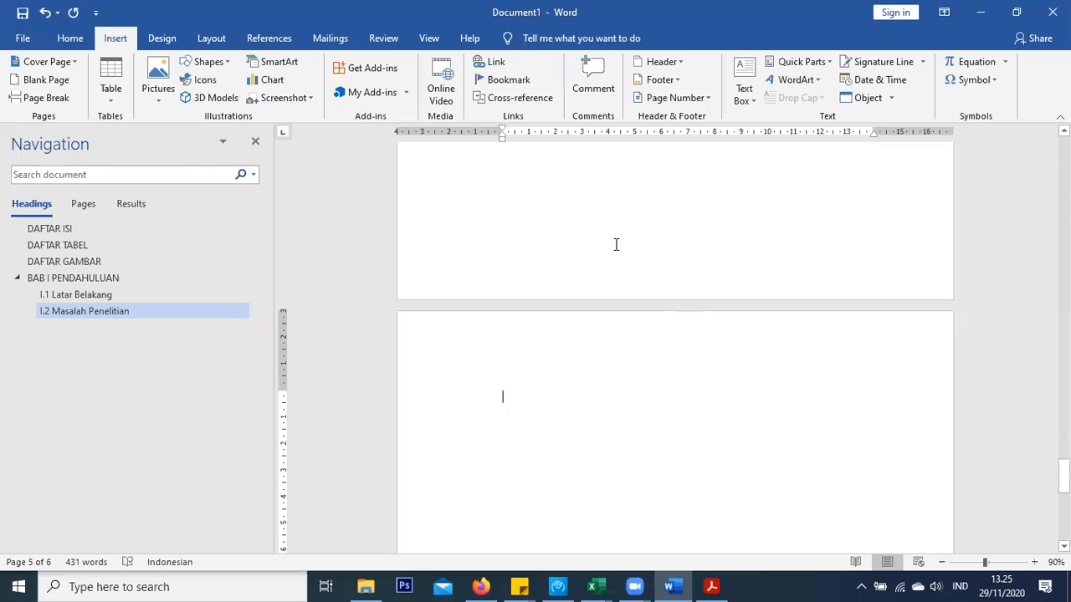
scroll(585, 251, up, 5)
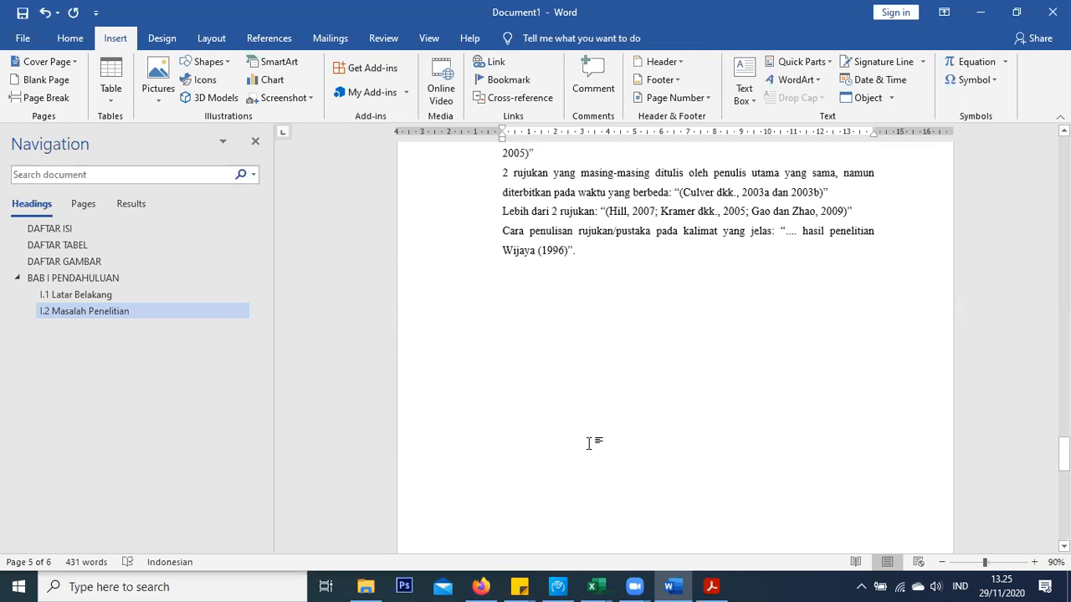
scroll(589, 443, down, 5)
scroll(609, 400, up, 1)
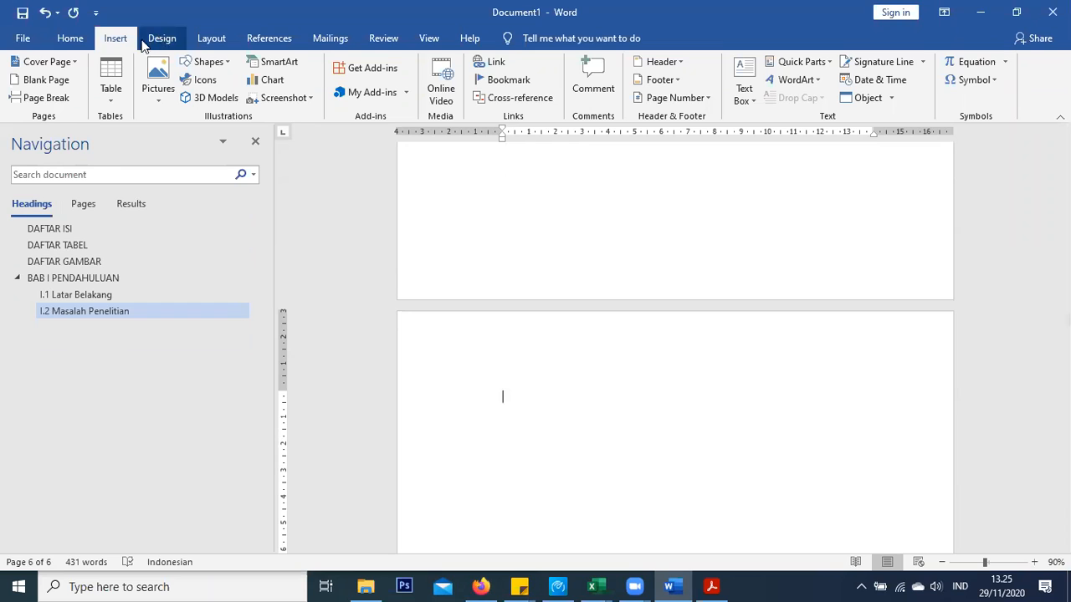
Type the Heading 1 title 'BAB II' / 'TINJAUAN PUSTAKA', followed by a new body-text line
click(82, 42)
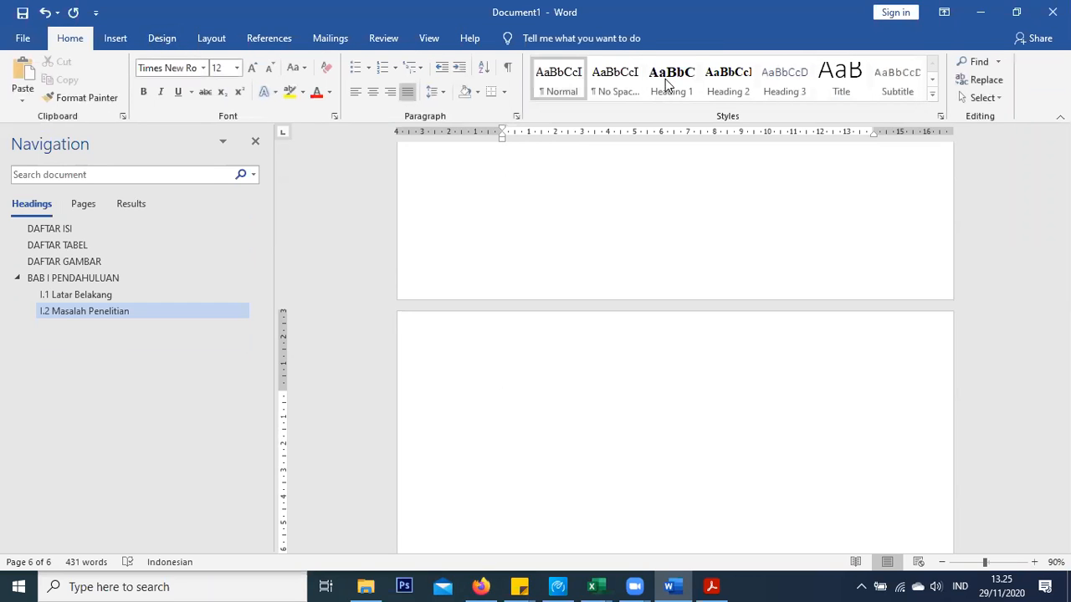
click(667, 82)
text(bab)
key(BackSpace)
text(BAB)
key(BackSpace)
key(BackSpace)
key(BackSpace)
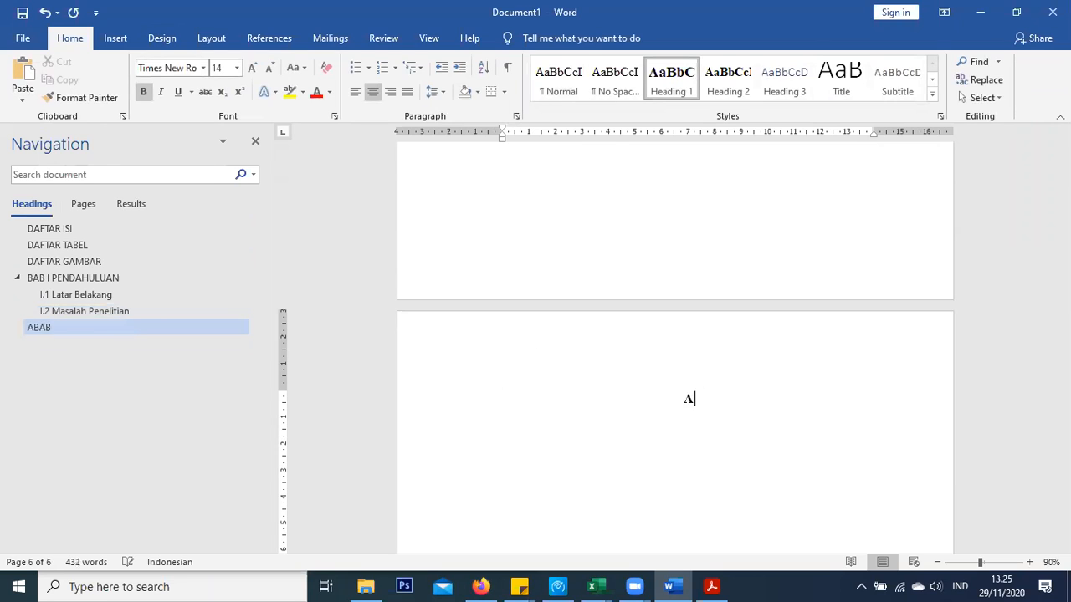
text(BAB II)
key(Return)
text(tlTINJ)
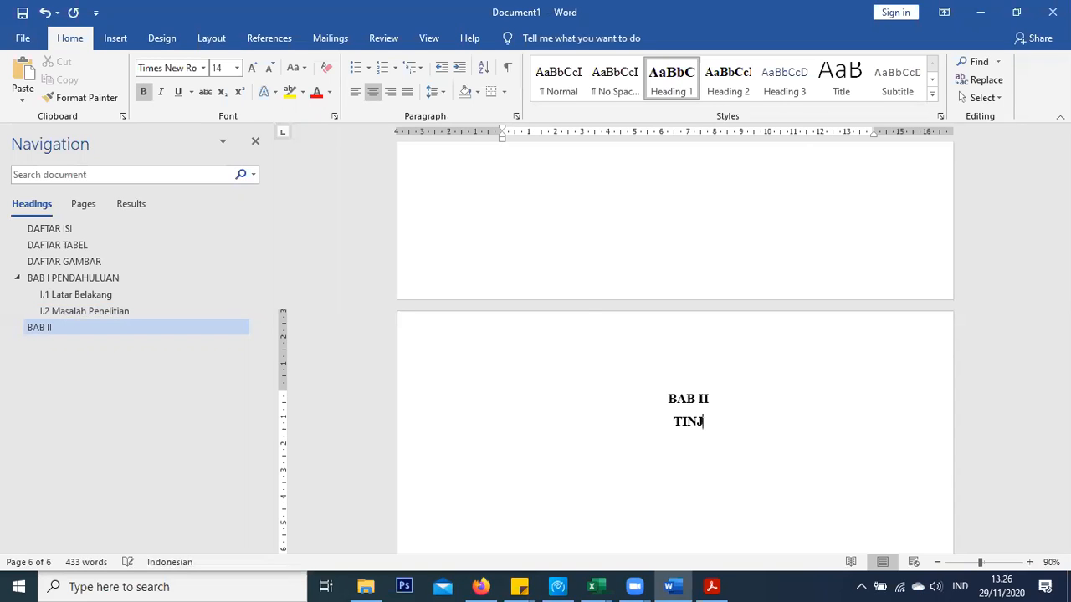
text(AUAN PUSTAKA)
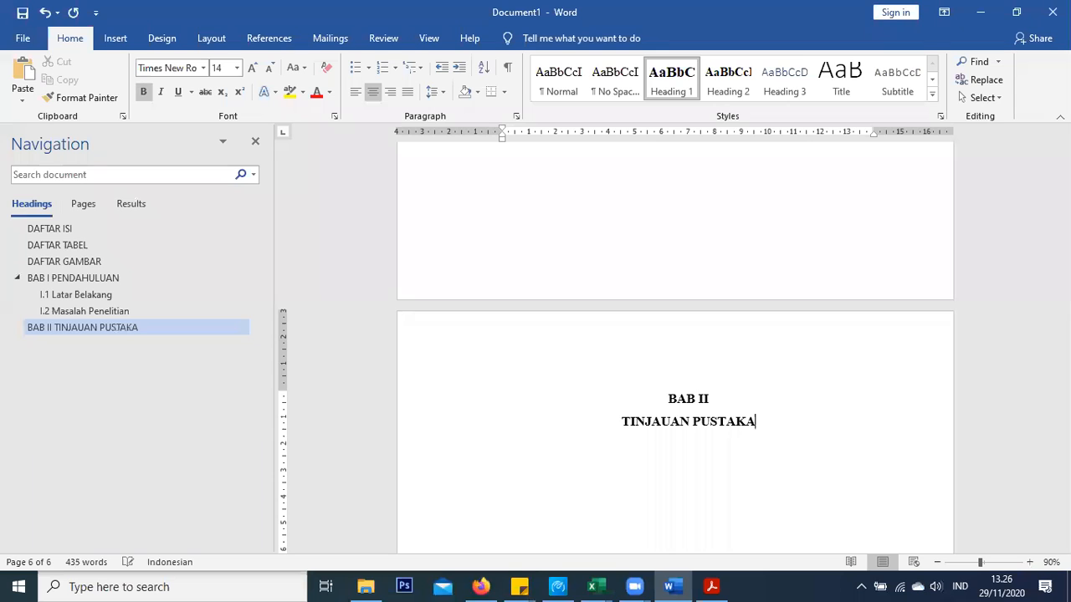
key(Return)
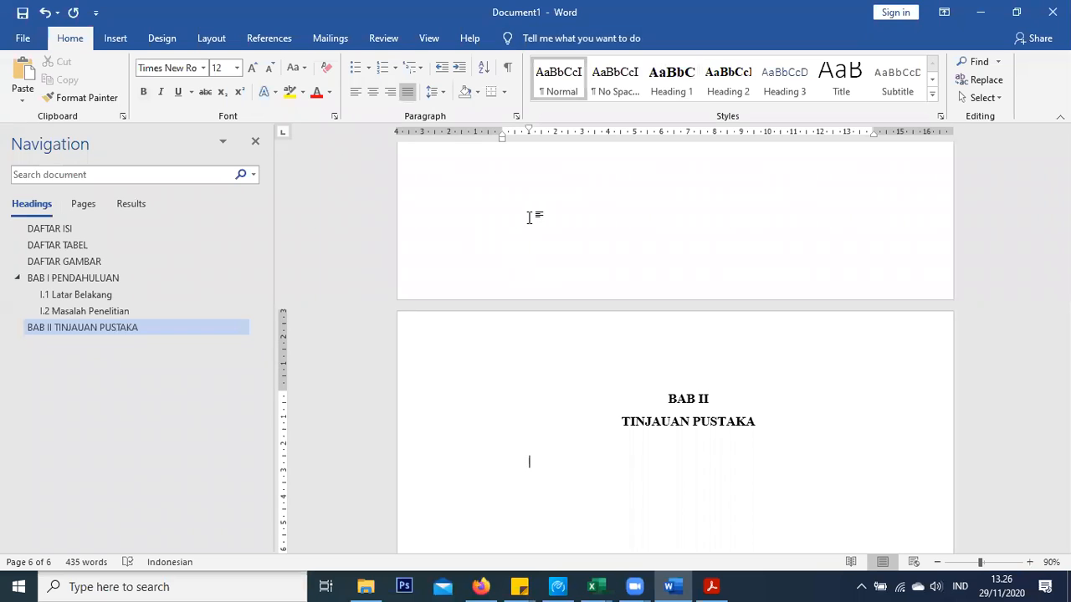
Copy the two example paragraphs under BAB II from the guideline PDF and paste them under TINJAUAN PUSTAKA
click(713, 586)
scroll(133, 214, down, 10)
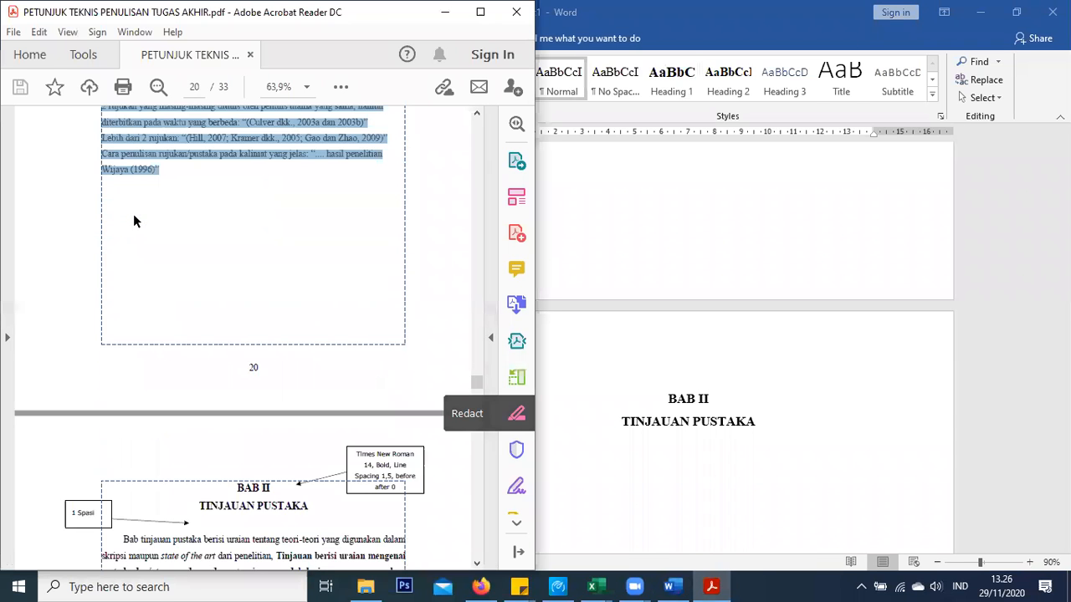
drag(123, 276, 370, 387)
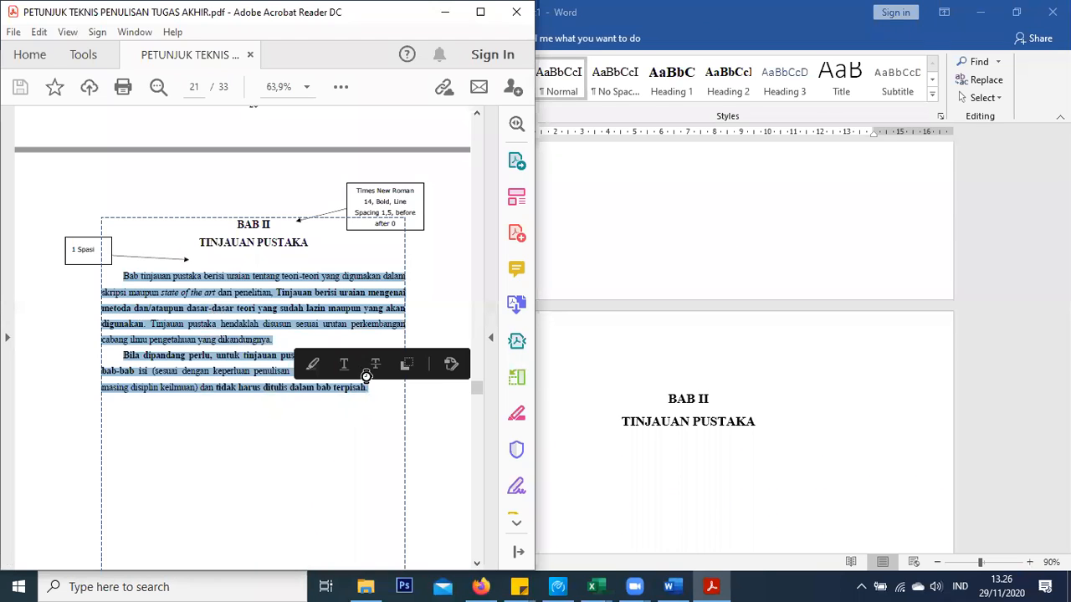
click(566, 468)
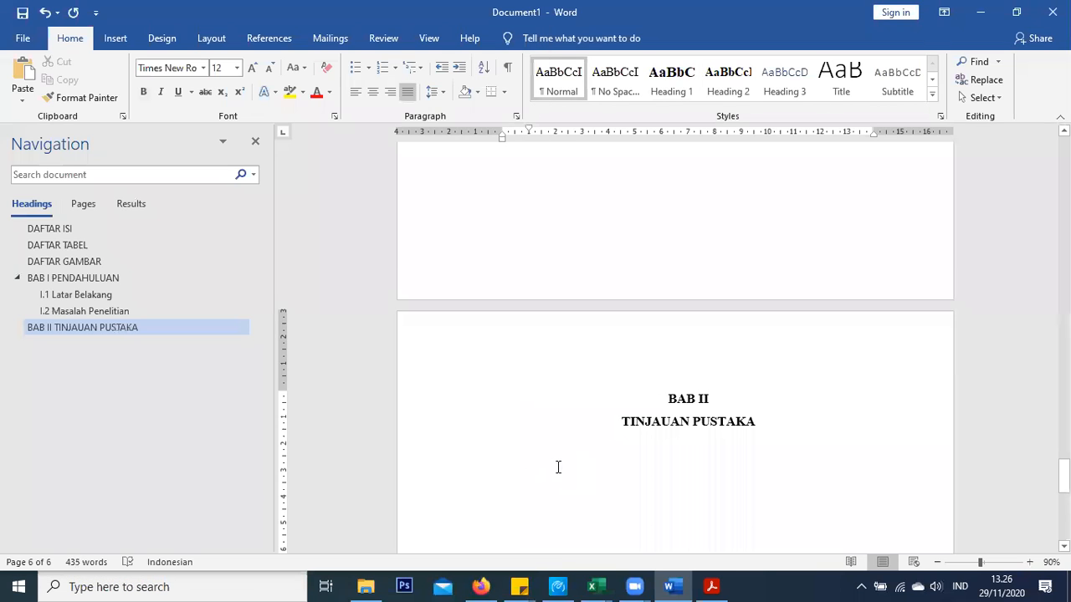
text(Bab tinjauan pustaka berisi uraian tentang teori-teori yang digunakan dalam skripsi maupun state of the art dari penelitian, Tinjauan berisi uraian mengenai metoda dan/ataupun dasar-dasar teori yang sudah lazin maupun yang akan digunakan. Tinjauan pustaka hendaklah disusun sesuai urutan perkembangan cabang ilmu pengetahuan yang dikandungnya. Bila dipandang perlu, untuk tinjauan pustaka dapat disisipkan pada bab-bab isi (sesuai dengan keperluan penulisan dan kelaziman pada masing-masing disiplin keilmuan) dan tidak harus ditulis dalam bab terpisah.)
Format the pasted paragraphs with the Normal style at 12 pt
drag(529, 414, 836, 532)
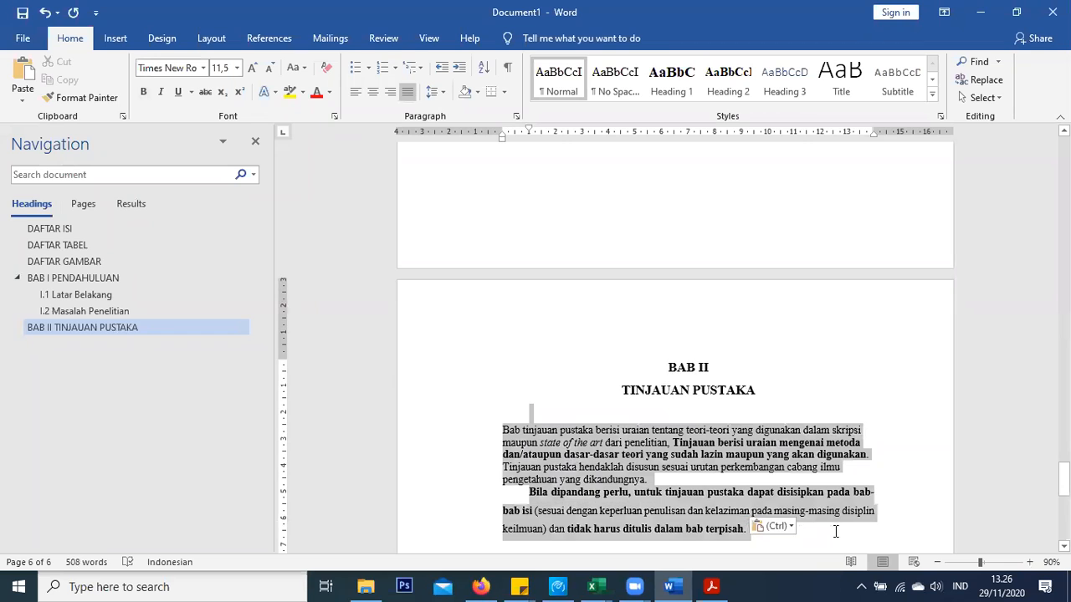
click(558, 84)
drag(556, 405, 803, 489)
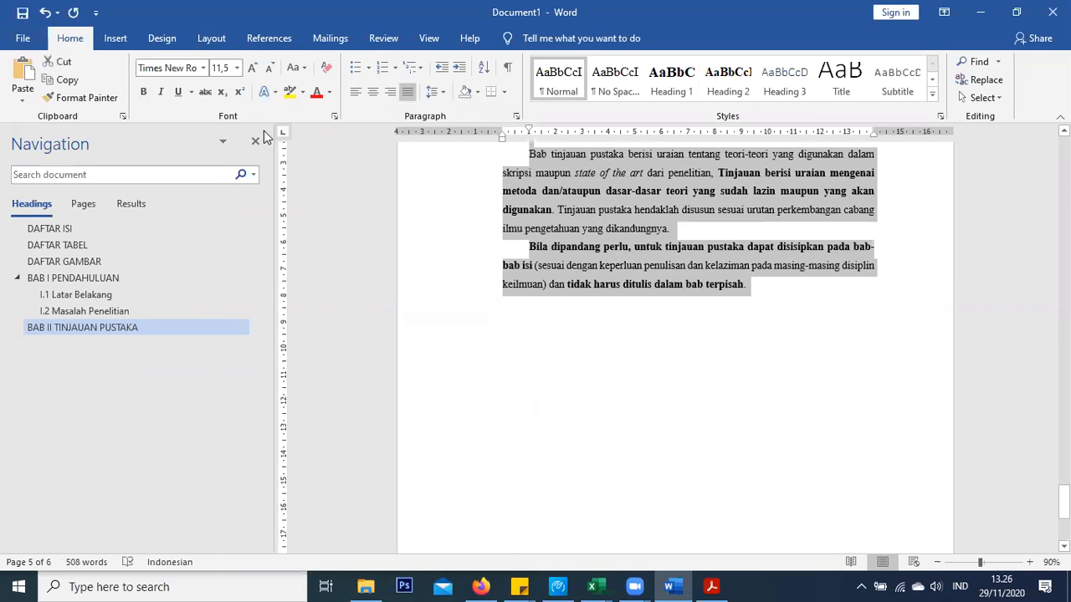
click(223, 149)
Place the insertion point after the last paragraph of BAB II
scroll(592, 371, up, 3)
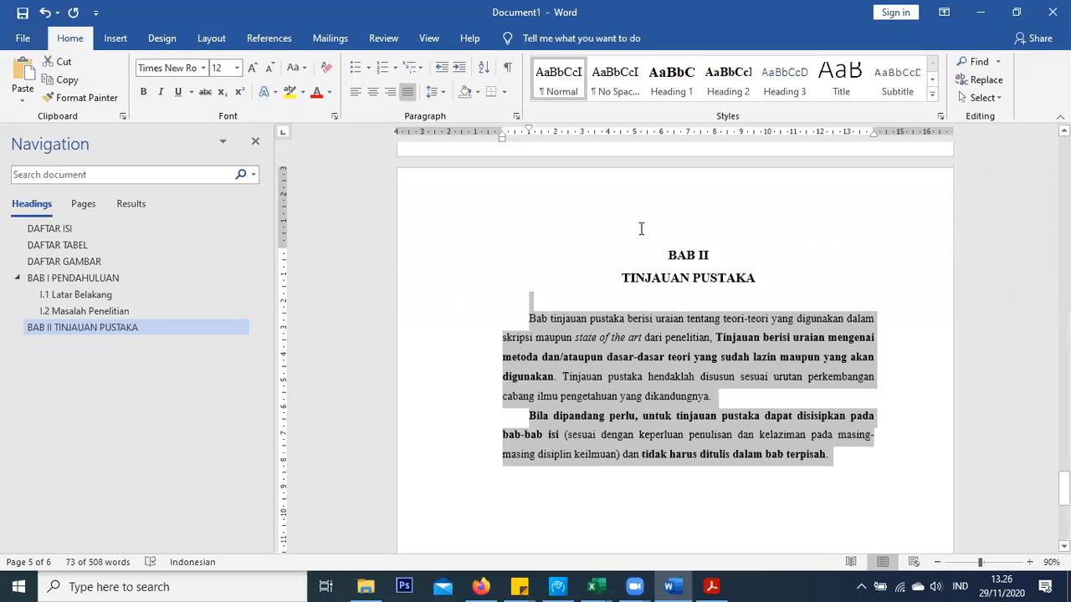
scroll(641, 228, up, 5)
click(597, 251)
scroll(601, 251, up, 3)
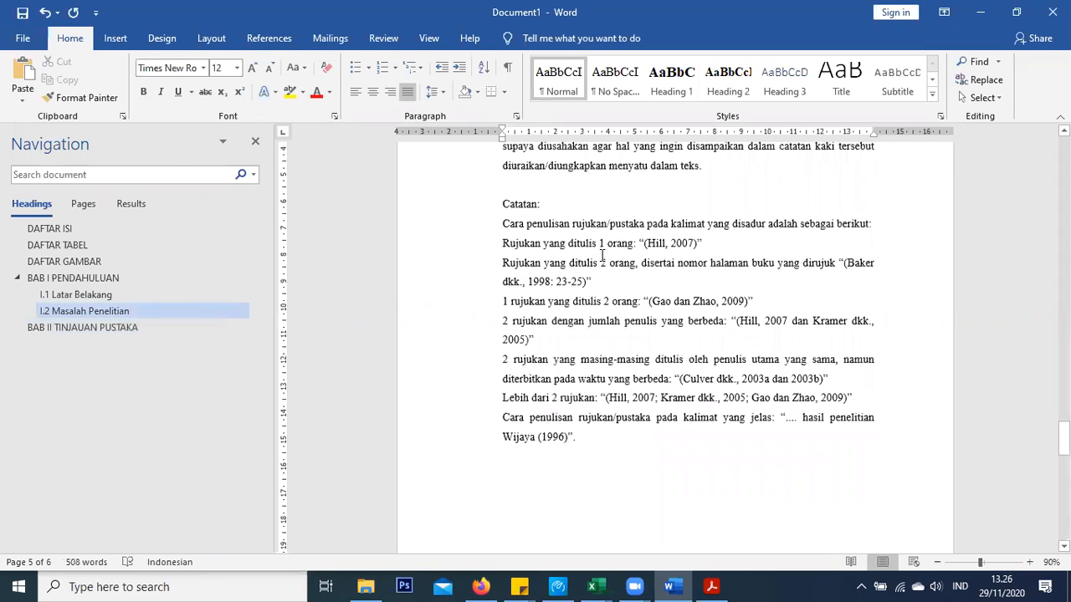
scroll(602, 256, down, 2)
scroll(647, 342, down, 10)
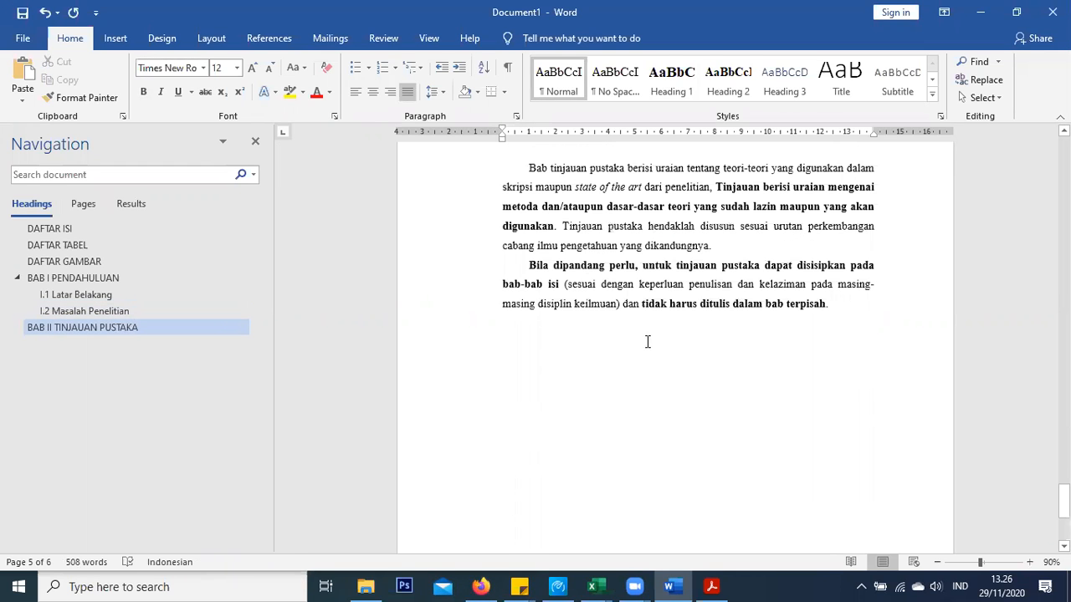
click(862, 302)
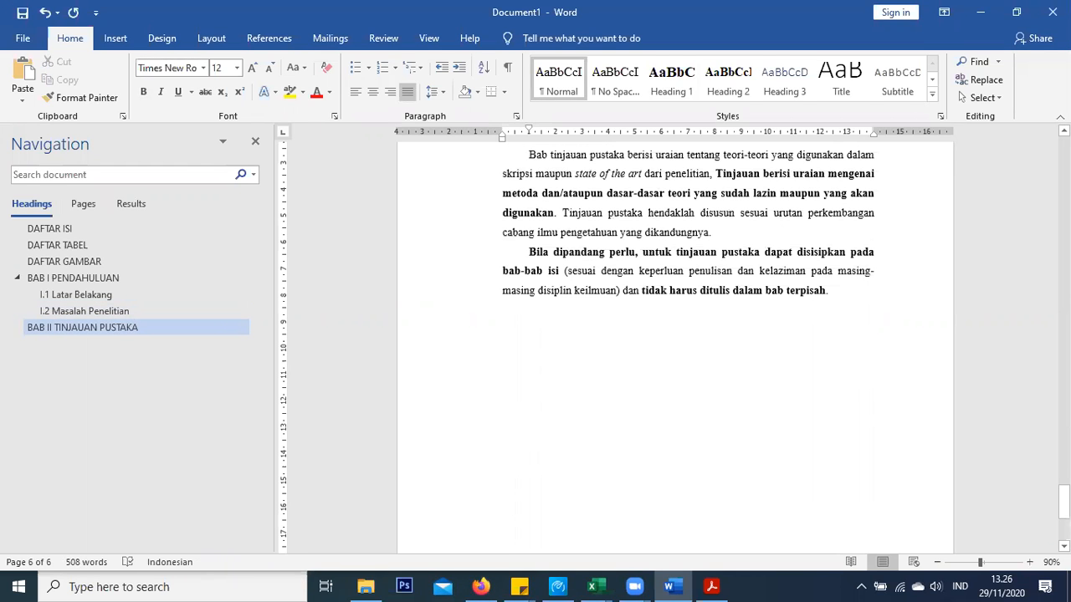
Start a new page after BAB II with its first line set to Heading 1
click(118, 39)
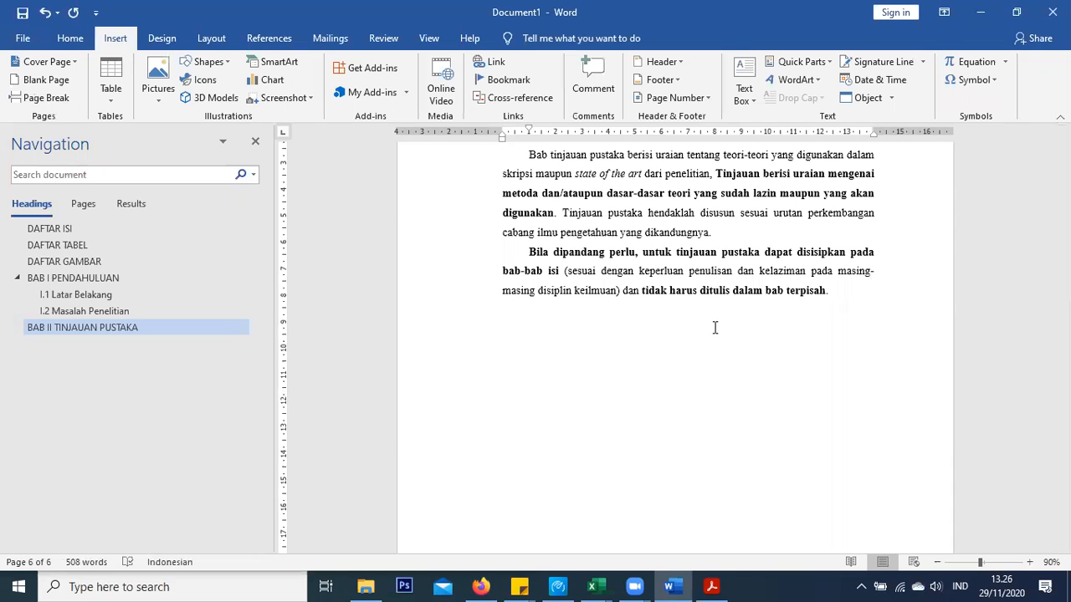
key(ctrl+Return)
click(64, 39)
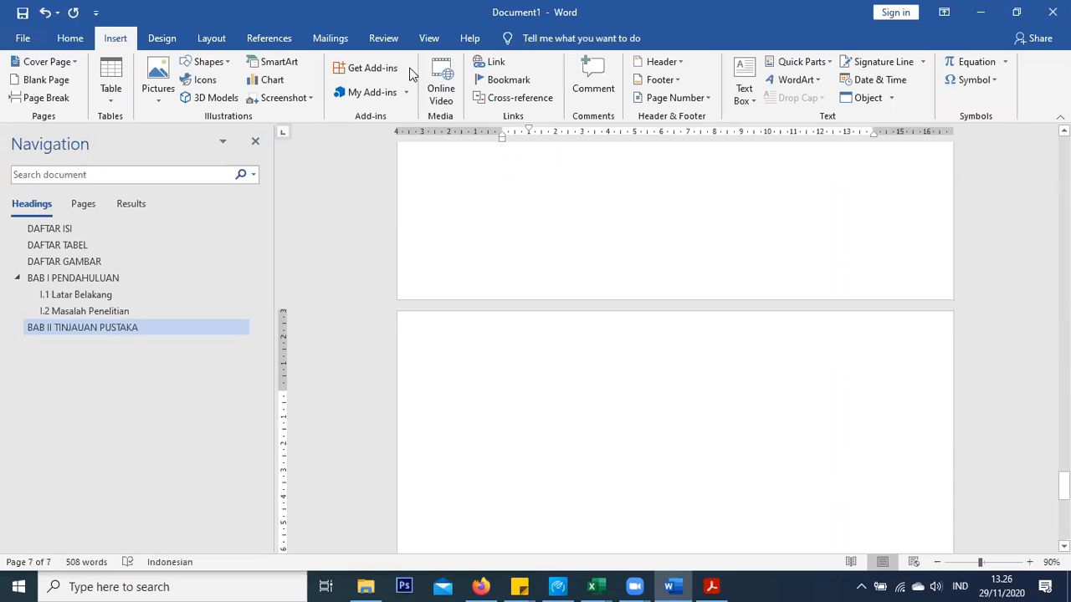
click(675, 82)
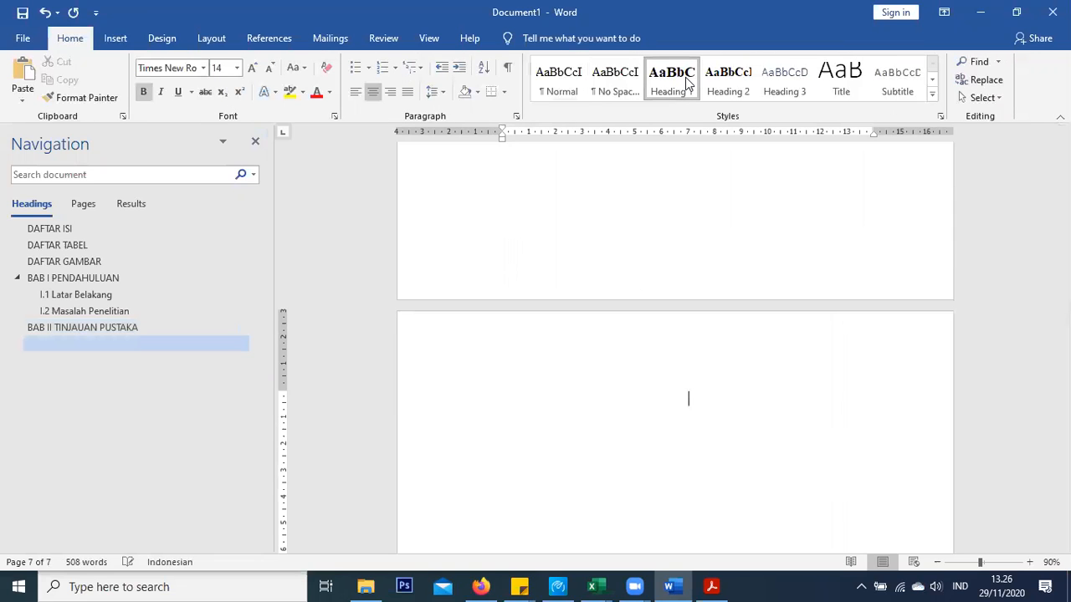
Type the chapter title 'BAB III METODOLOGI PENELITIAN', then start a body line below it
text(bab)
key(BackSpace)
key(BackSpace)
key(BackSpace)
text(BAB iii)
key(BackSpace)
key(BackSpace)
key(BackSpace)
text(III )
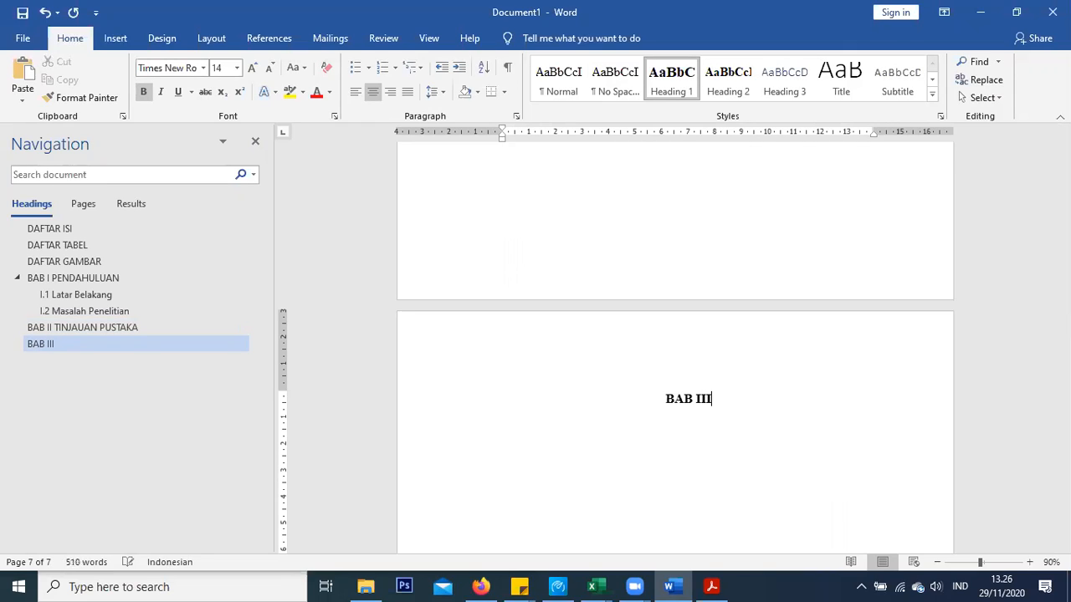
text(ME)
key(BackSpace)
key(BackSpace)
text(MEO)
key(BackSpace)
text(T)
key(BackSpace)
key(BackSpace)
text(TOF)
key(BackSpace)
key(BackSpace)
key(BackSpace)
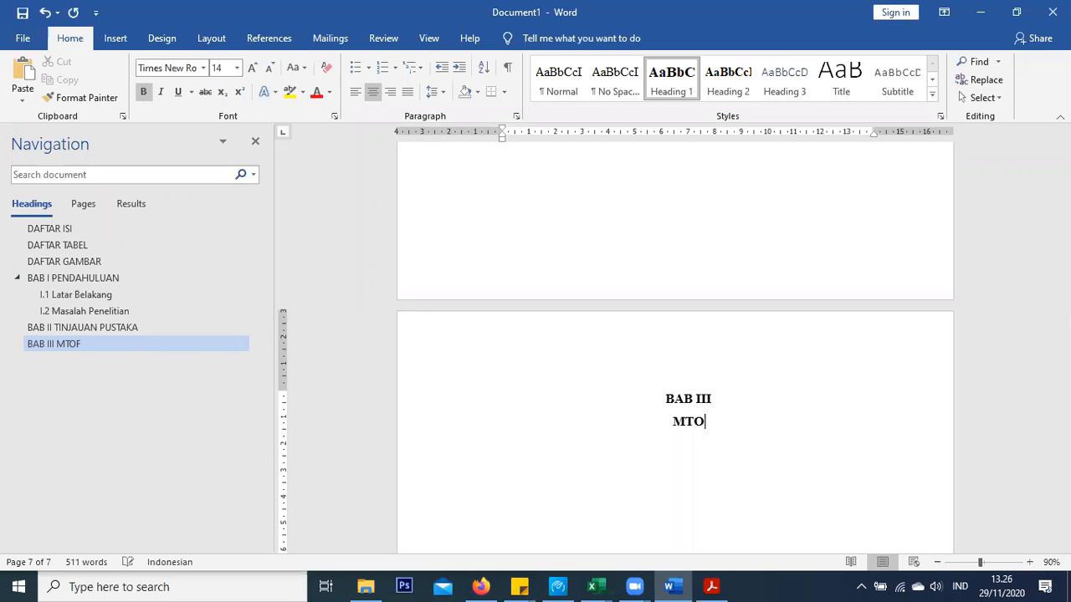
text(ETODOLOGI PENELIT)
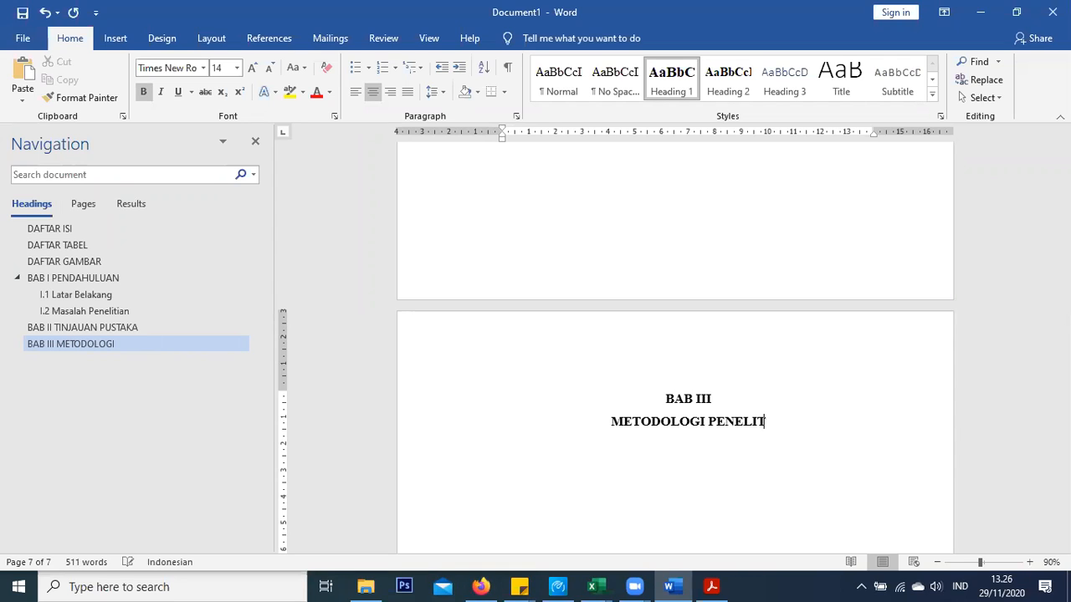
text(IAN)
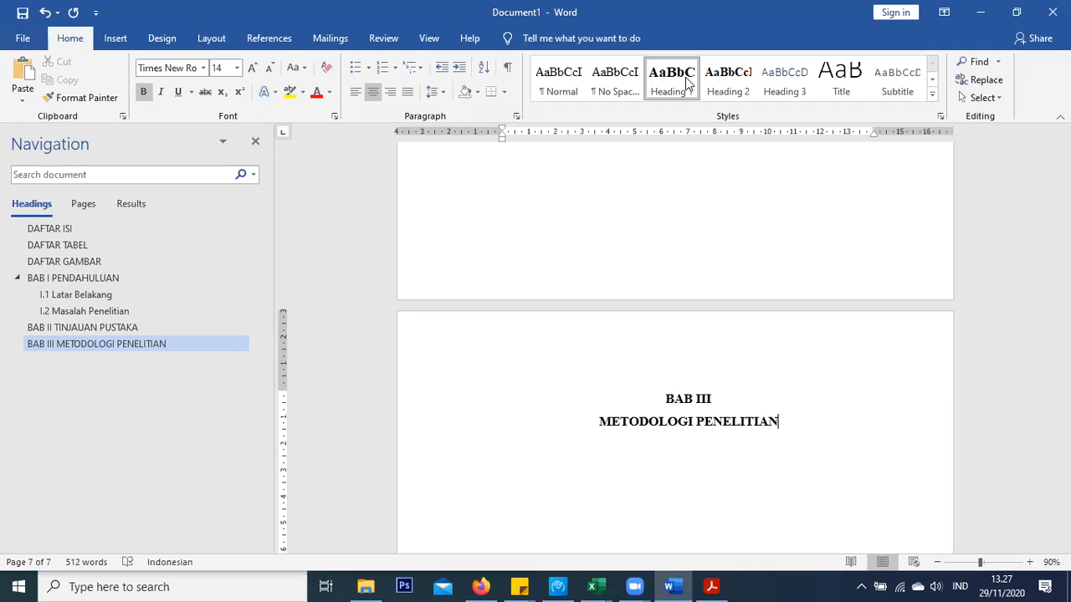
key(Return)
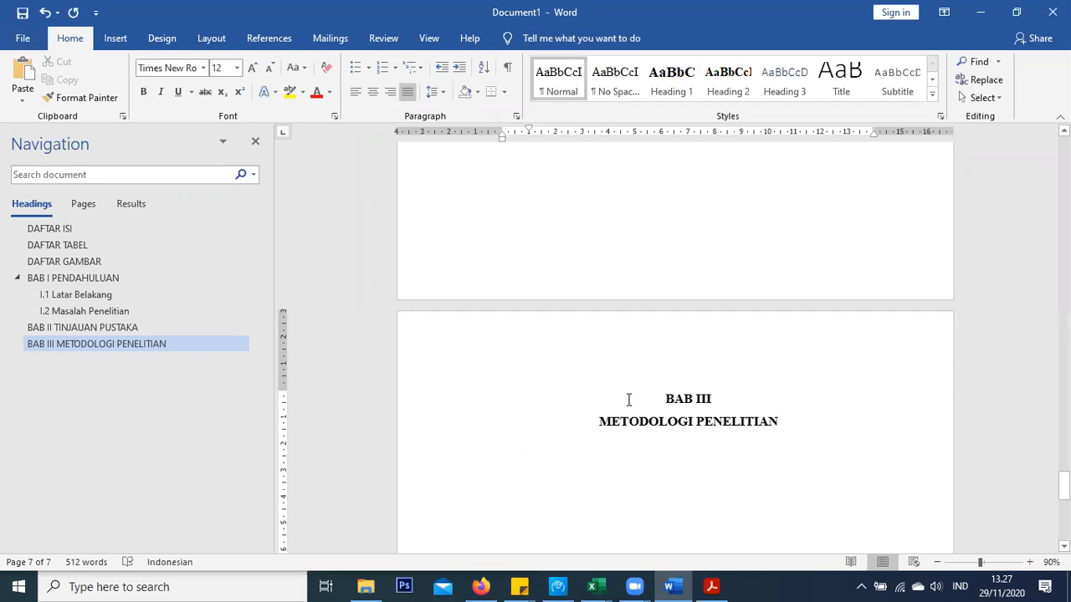
Copy the guideline PDF text from III.1 through the equations and paste it under the BAB III title
click(712, 586)
scroll(122, 266, down, 10)
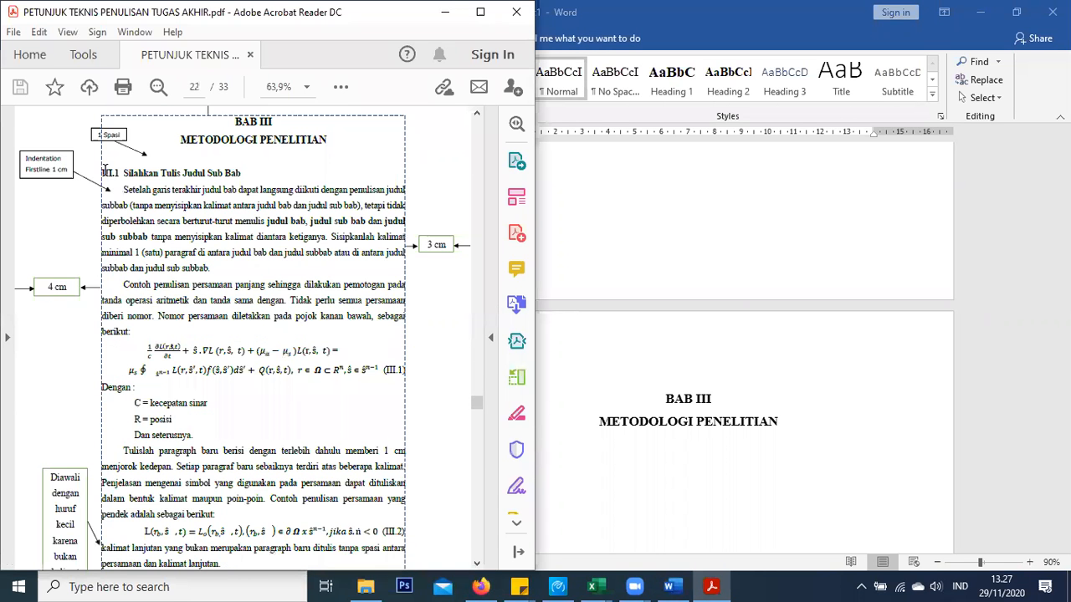
drag(102, 173, 222, 339)
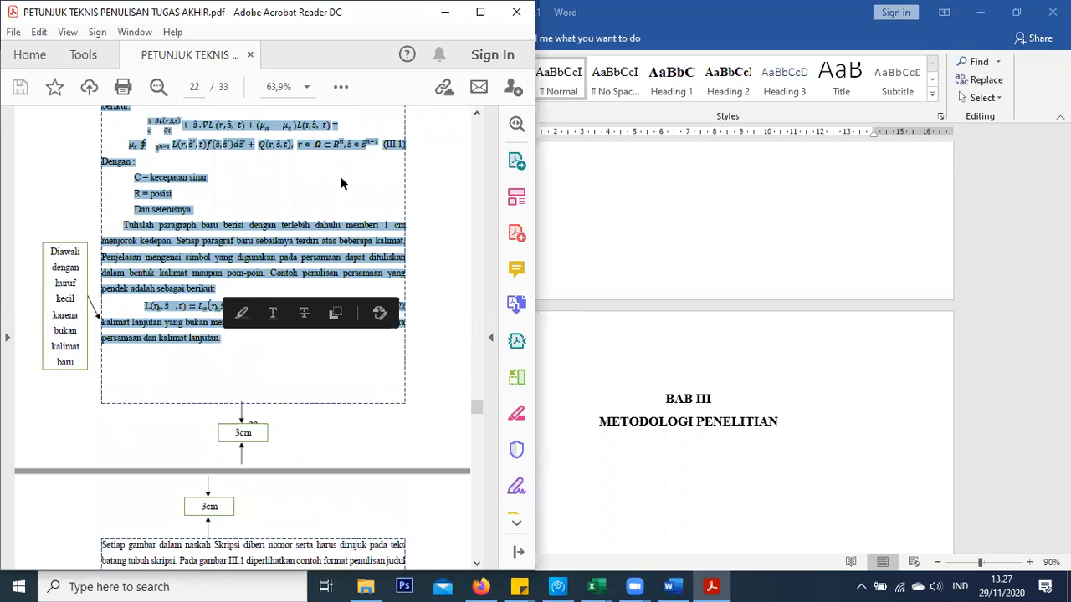
click(596, 456)
key(ctrl+v)
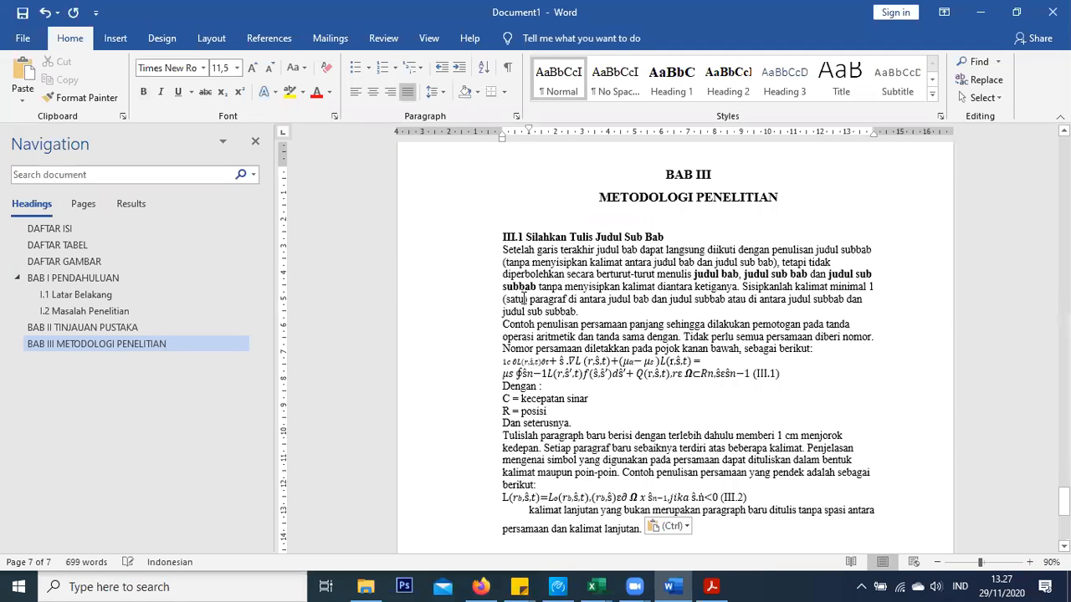
Apply the Normal style to the pasted text
drag(499, 224, 802, 404)
click(544, 86)
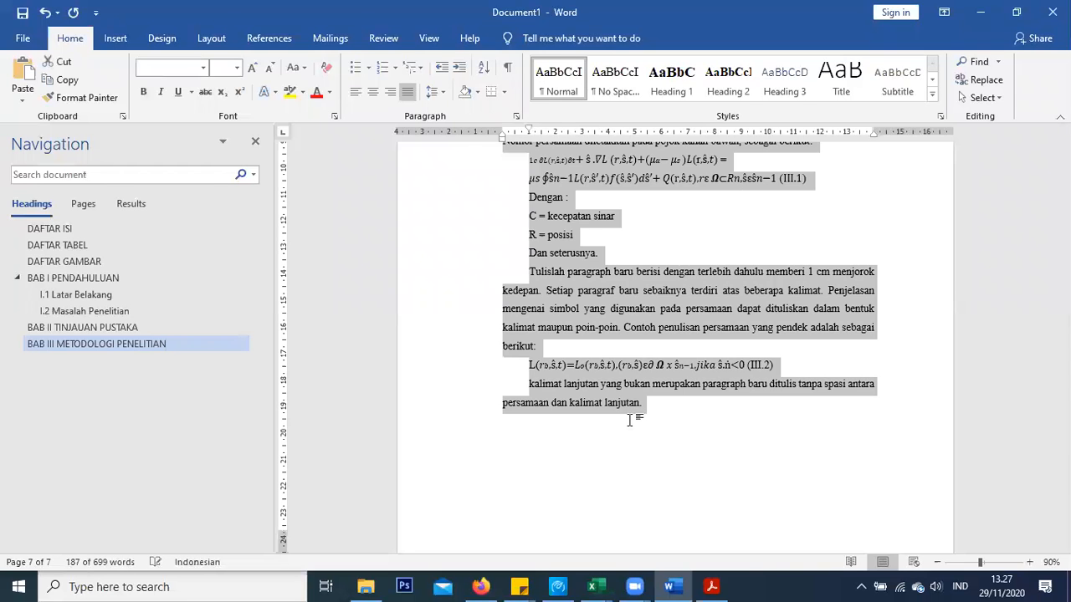
scroll(632, 425, up, 3)
Set everything from above III.1 to the document end to 12 pt
click(554, 251)
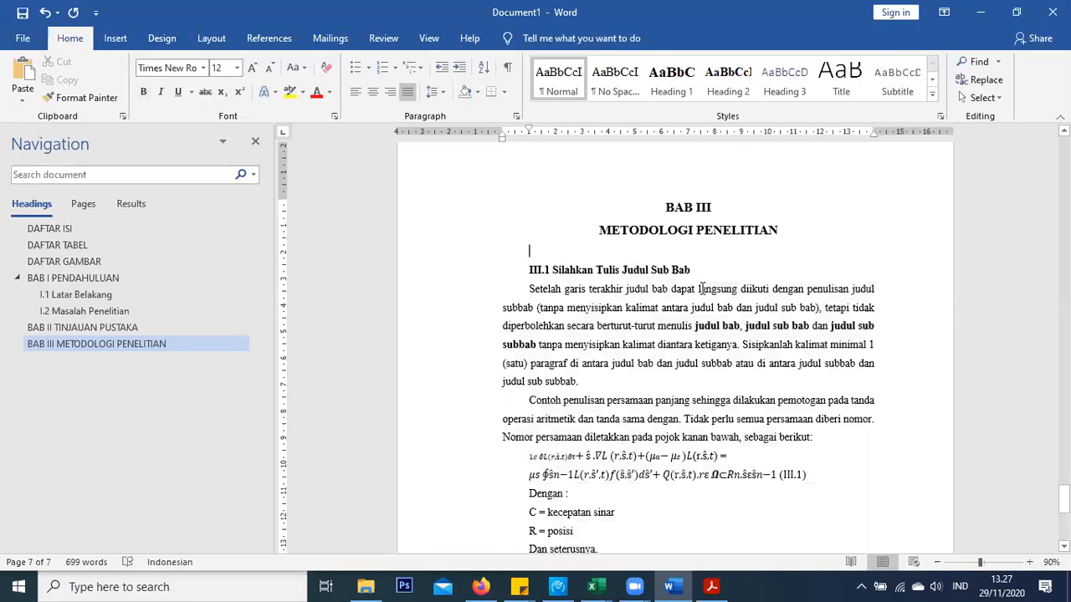
click(635, 276)
key(Up)
key(ctrl+shift+End)
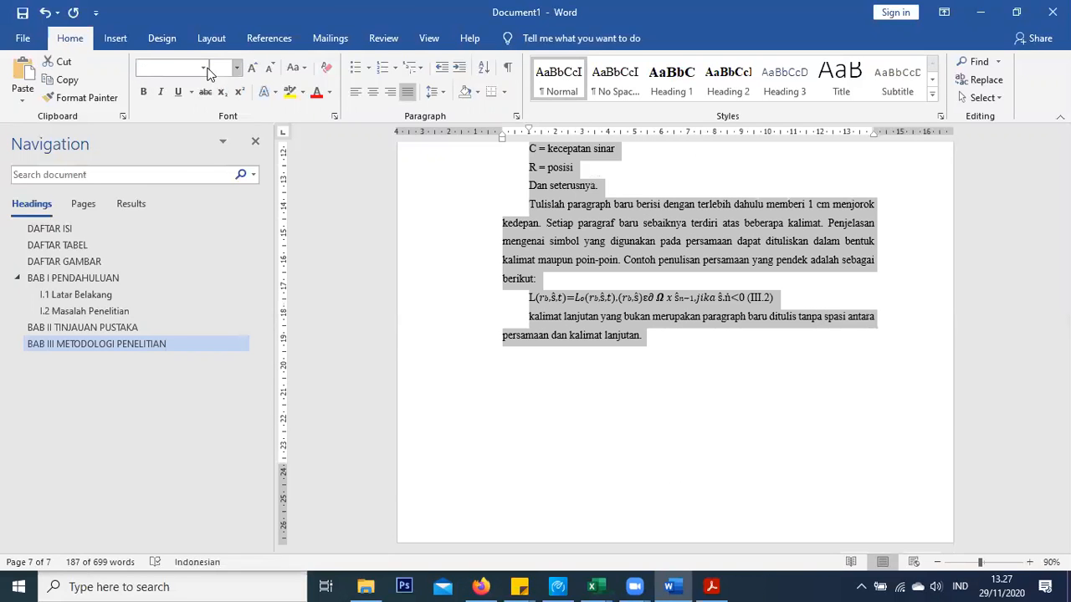
click(204, 69)
click(236, 76)
click(201, 73)
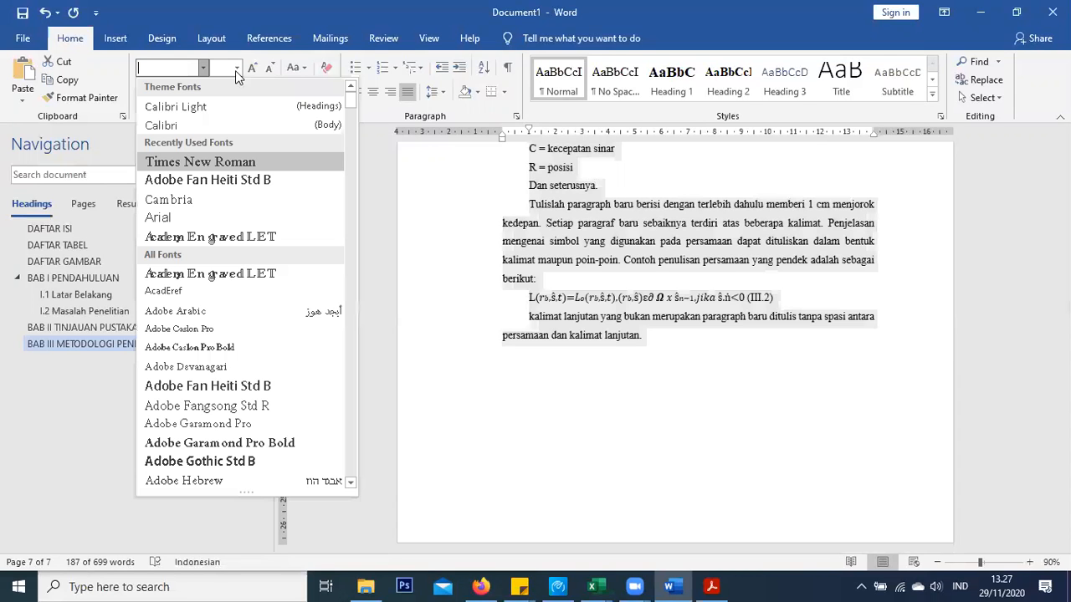
click(235, 70)
click(219, 143)
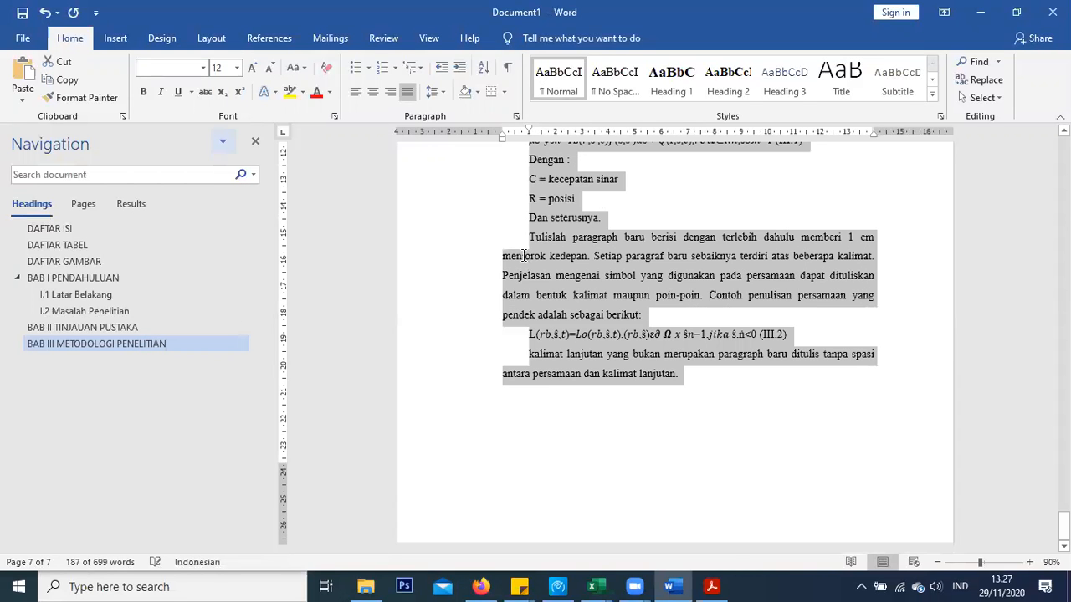
scroll(533, 313, up, 8)
click(533, 314)
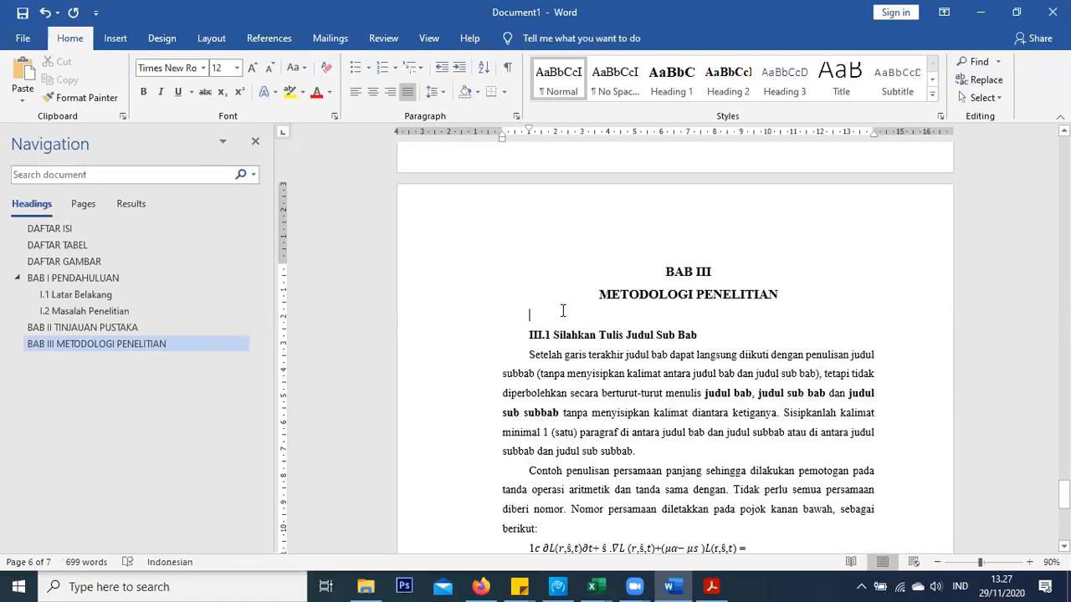
Make the 'III.1 Silahkan Tulis Judul Sub Bab' line a Heading 2
drag(701, 336, 527, 334)
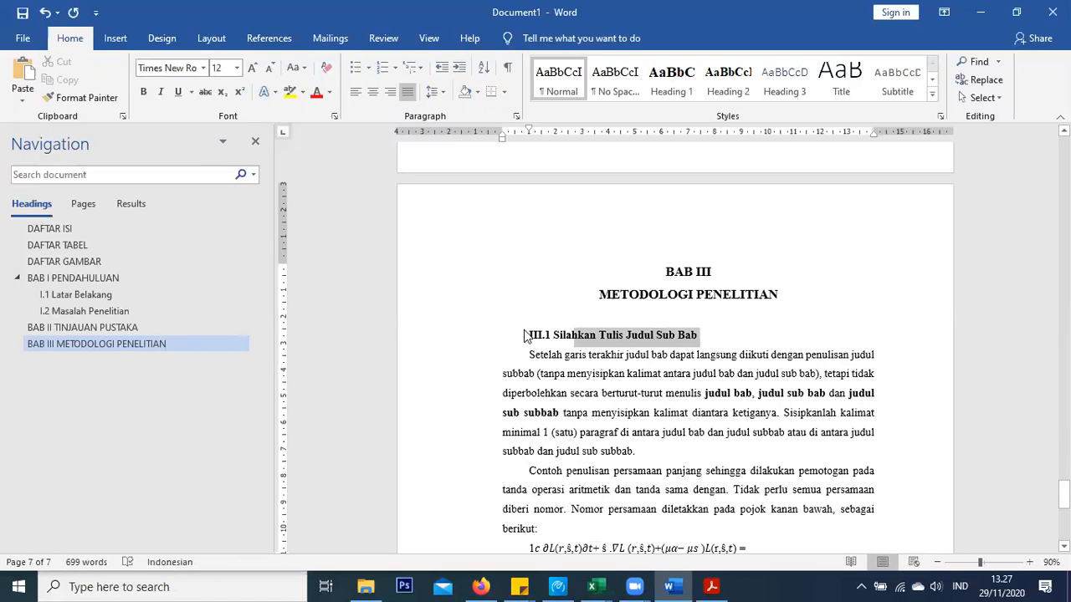
click(672, 81)
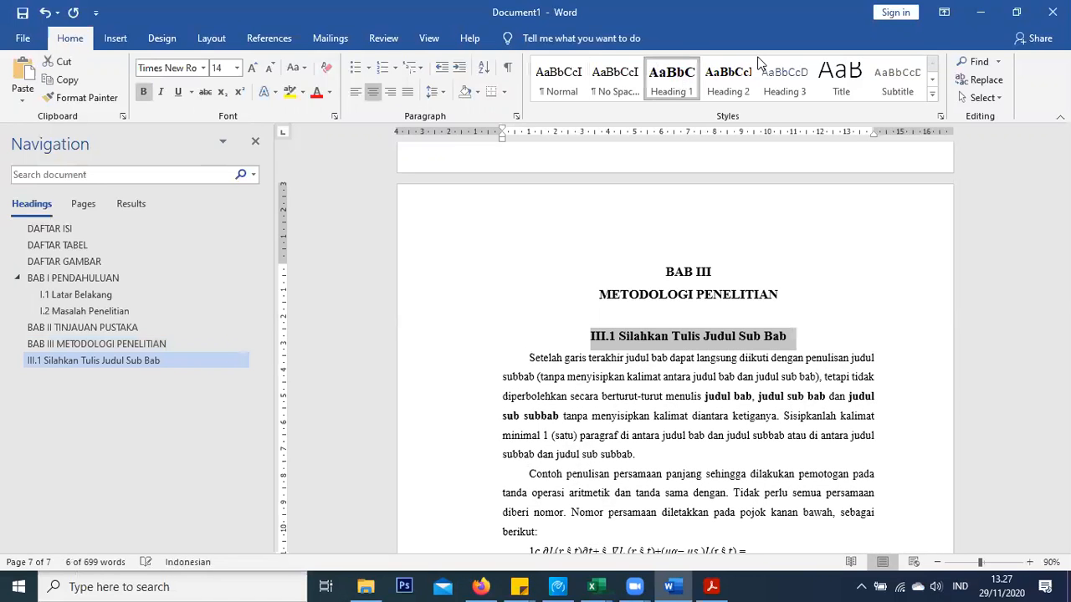
click(736, 78)
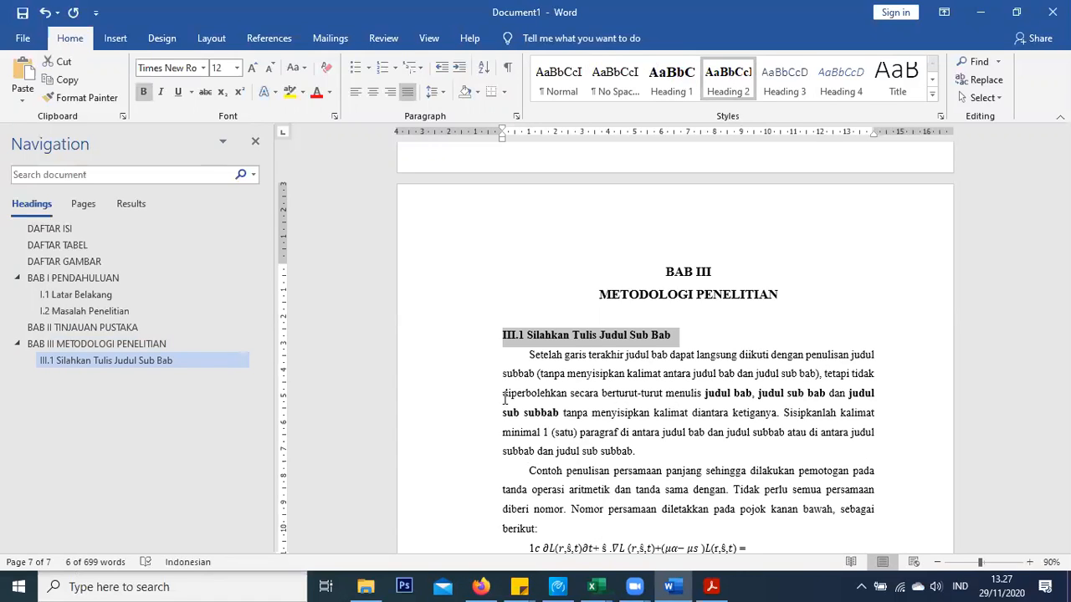
click(516, 315)
Define a custom III-based list number format for the heading and adjust its indent
click(527, 334)
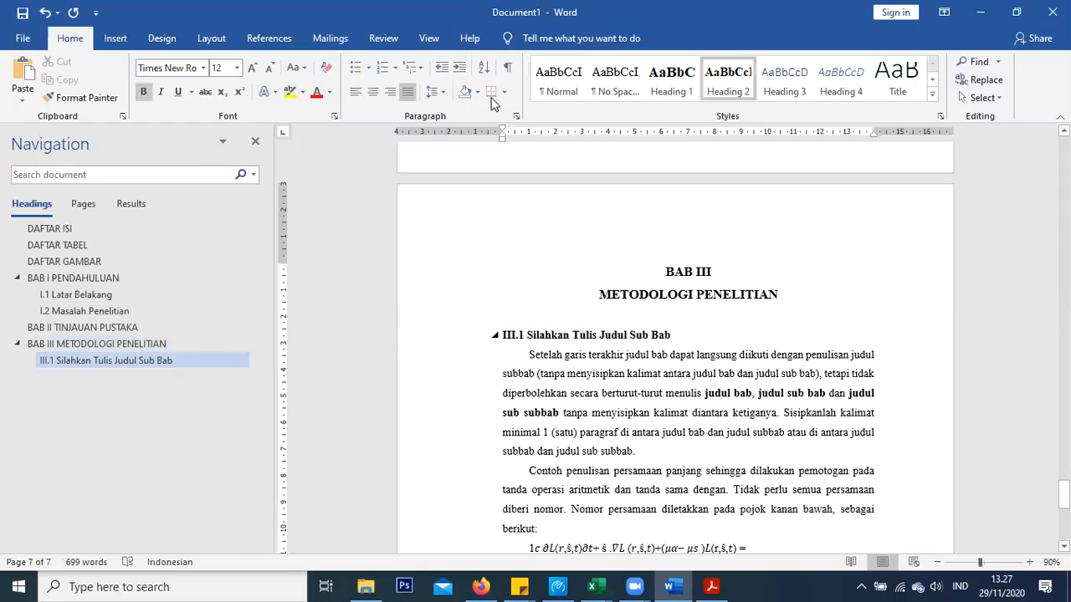
click(395, 68)
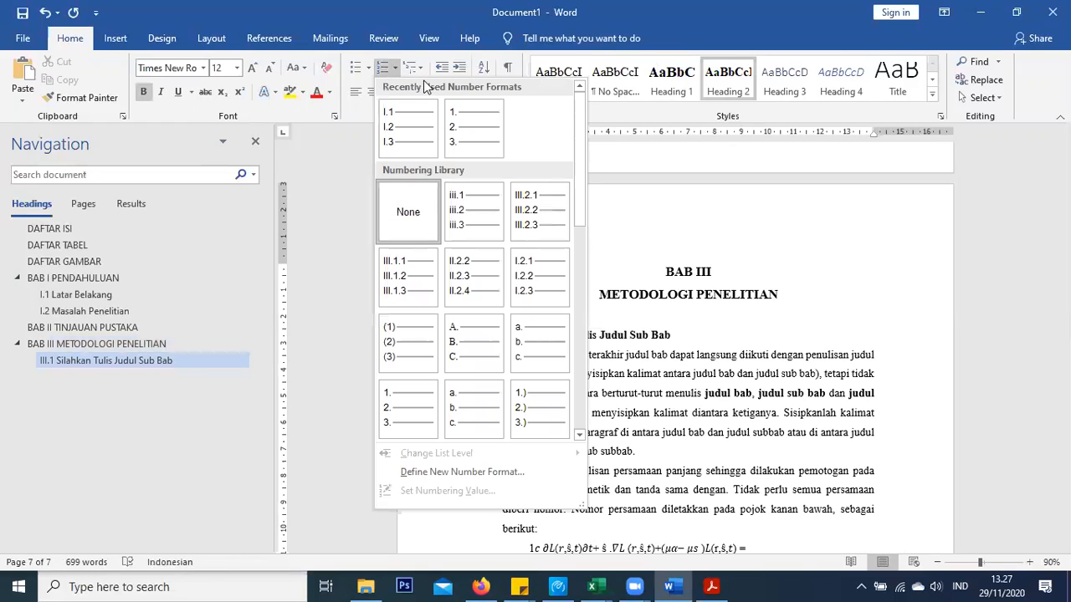
click(452, 473)
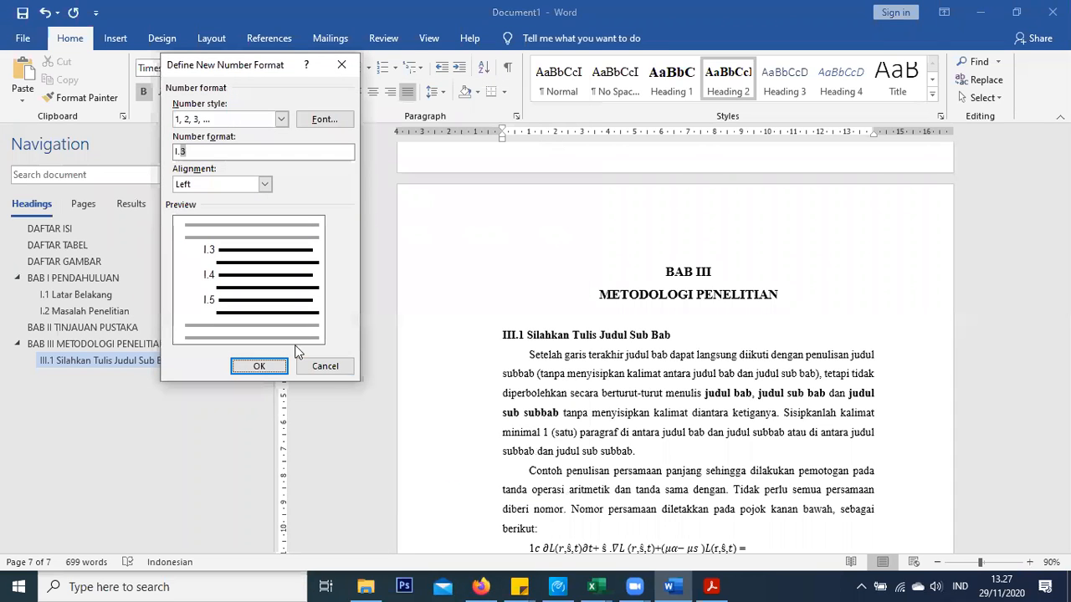
click(180, 150)
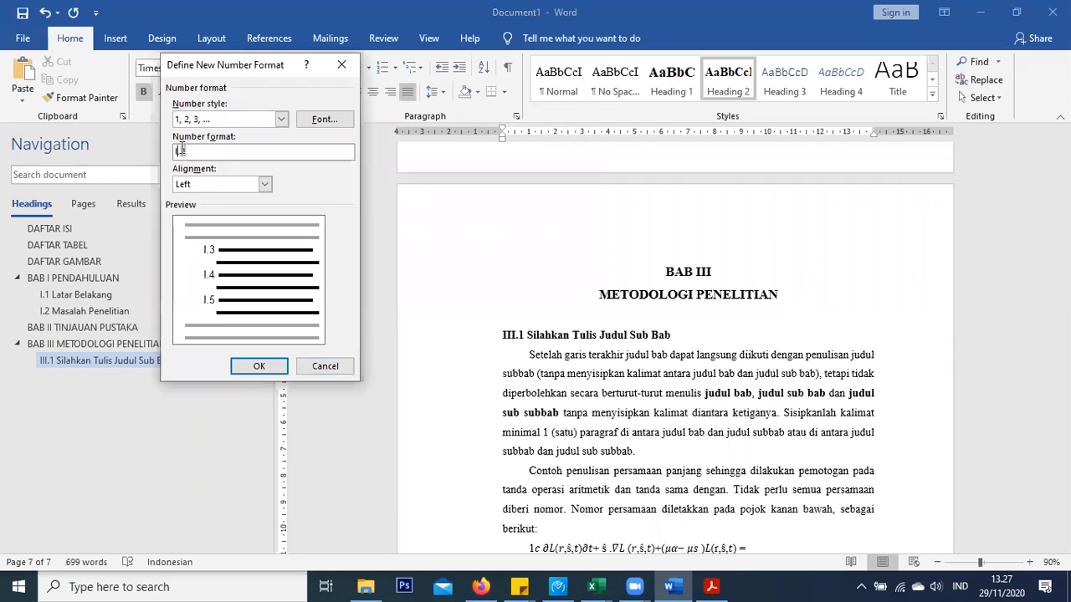
text(II)
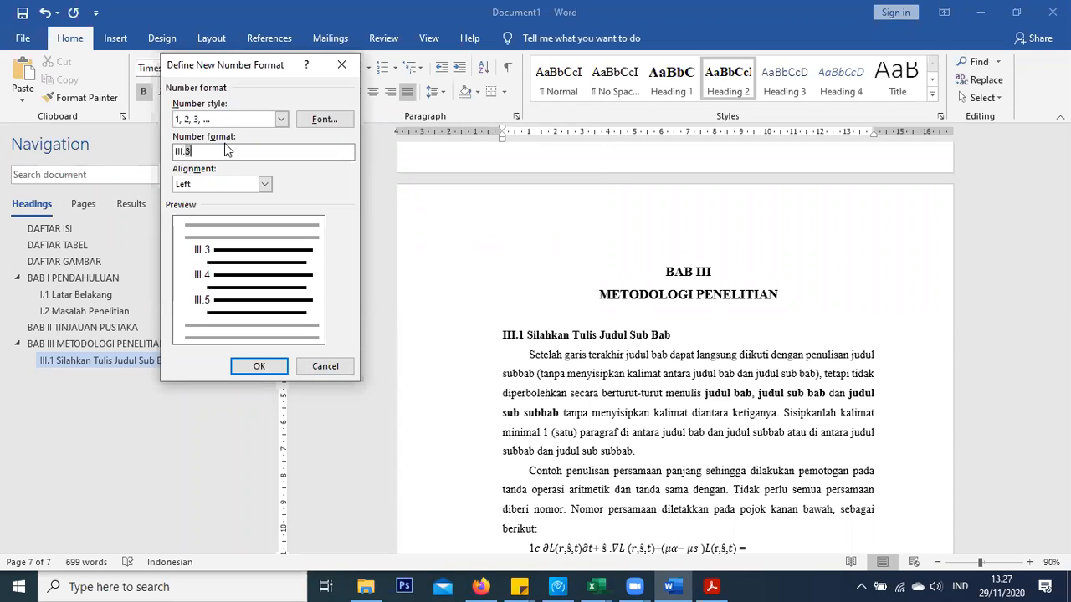
click(255, 368)
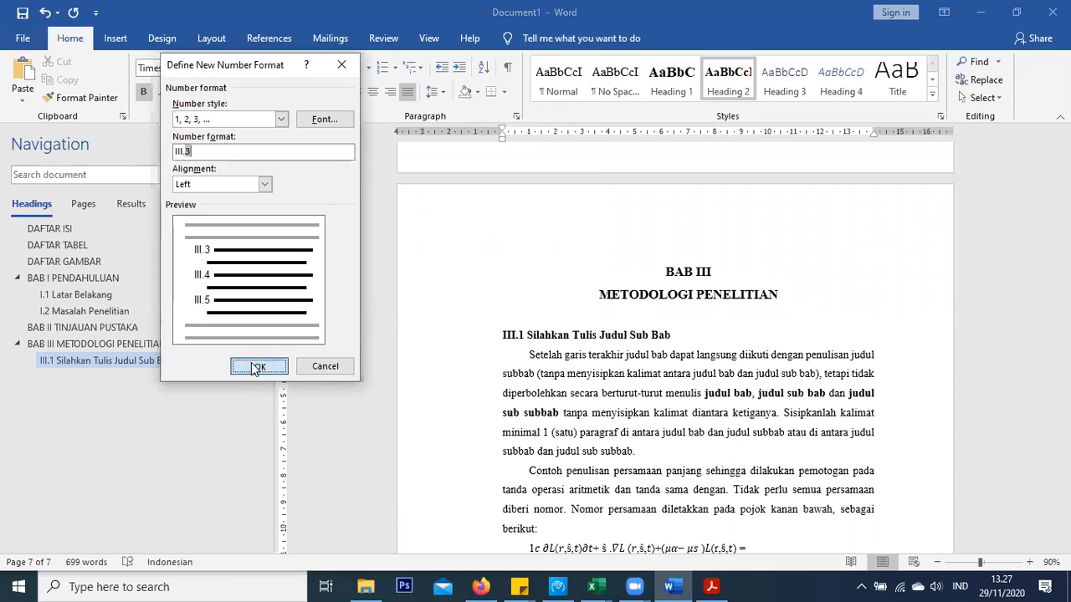
drag(533, 136, 503, 132)
Delete the duplicated 'III.1' number typed in the heading text
mouse_move(532, 335)
mouse_down()
mouse_move(552, 337)
mouse_move(528, 335)
mouse_up()
click(552, 337)
double_click(533, 337)
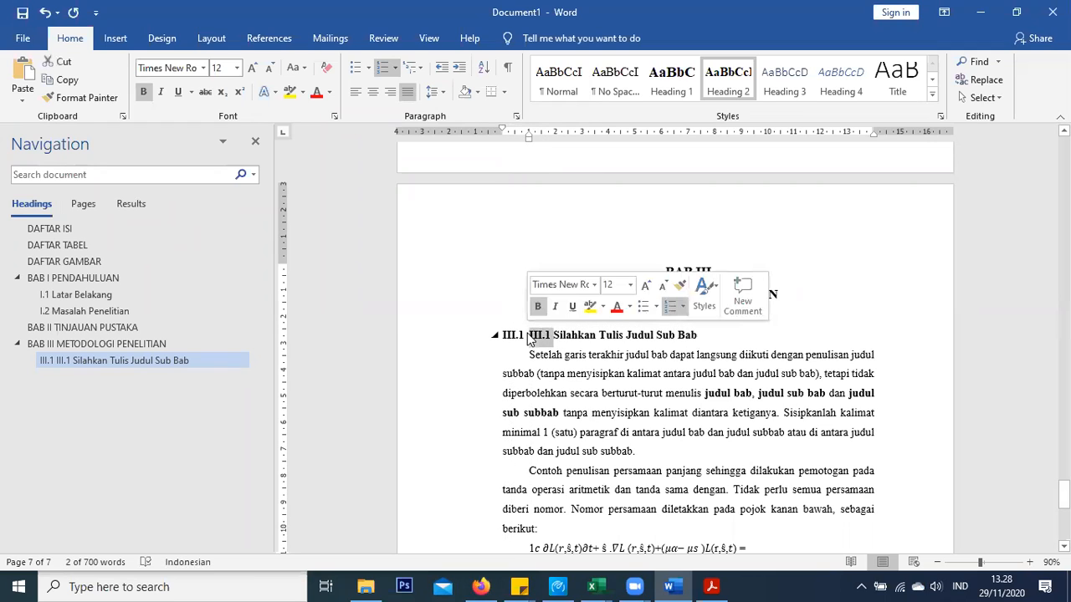
key(Delete)
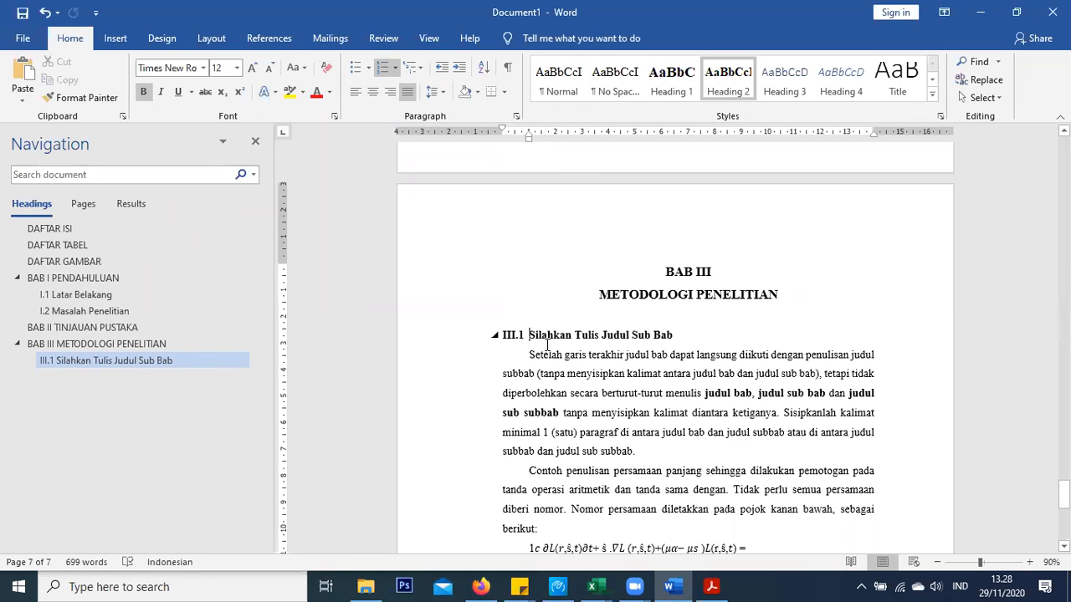
Add a new line 'Flowchart Penelitian' after 'Dan seterusnya.', separated by a blank line
scroll(548, 345, down, 2)
scroll(627, 289, down, 4)
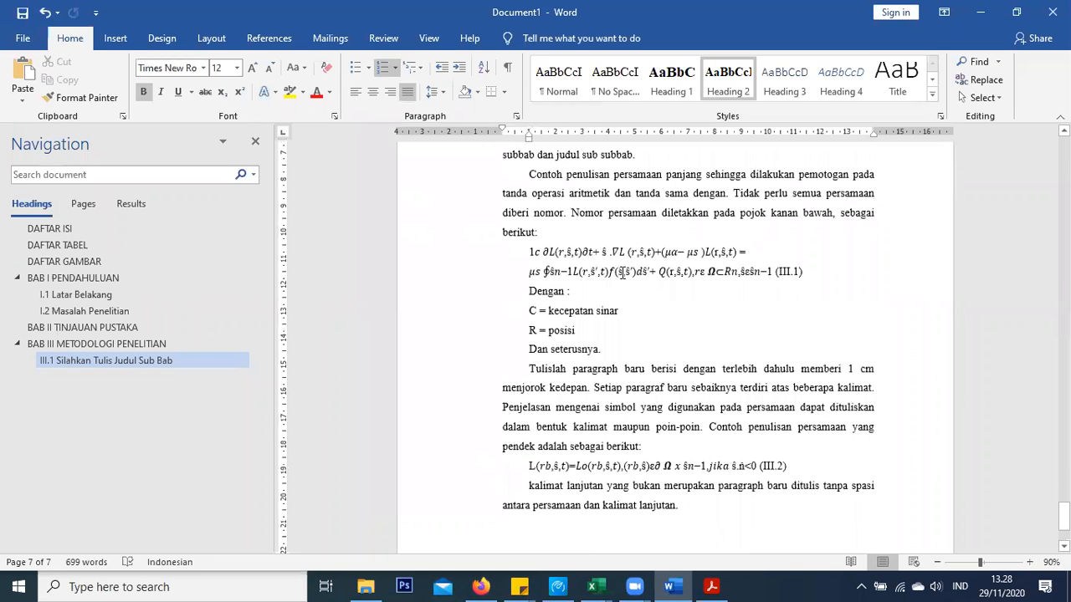
scroll(623, 274, down, 3)
scroll(620, 291, up, 4)
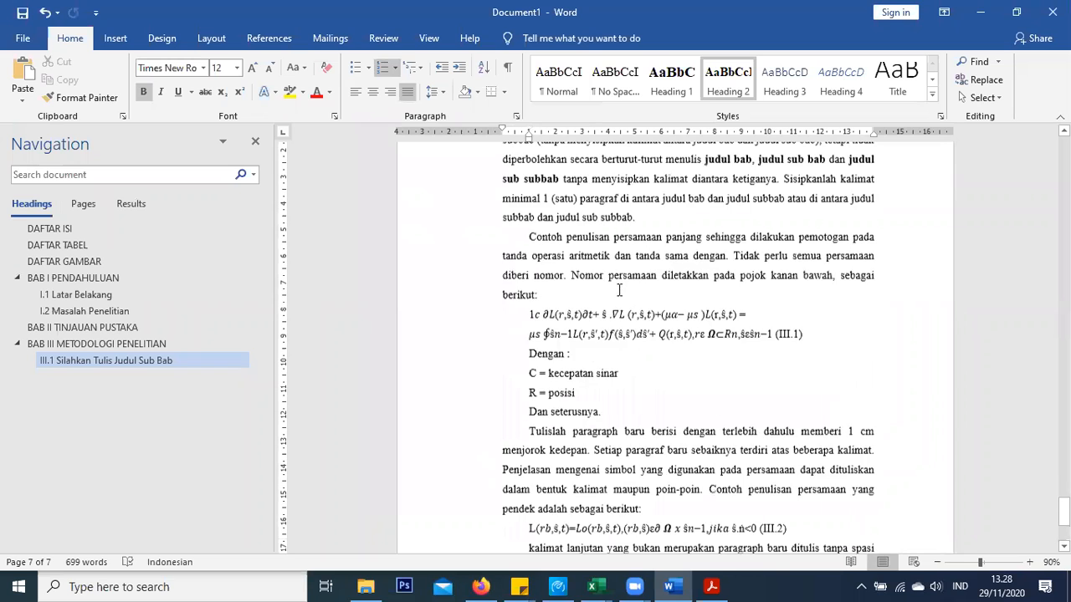
scroll(619, 291, up, 1)
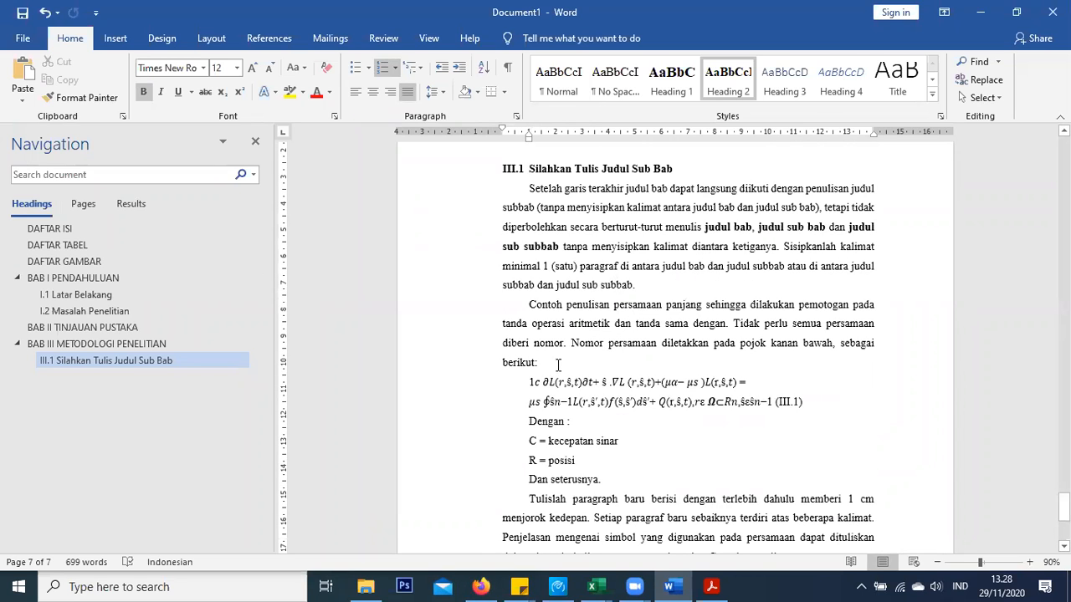
scroll(609, 445, down, 1)
click(617, 450)
key(Return)
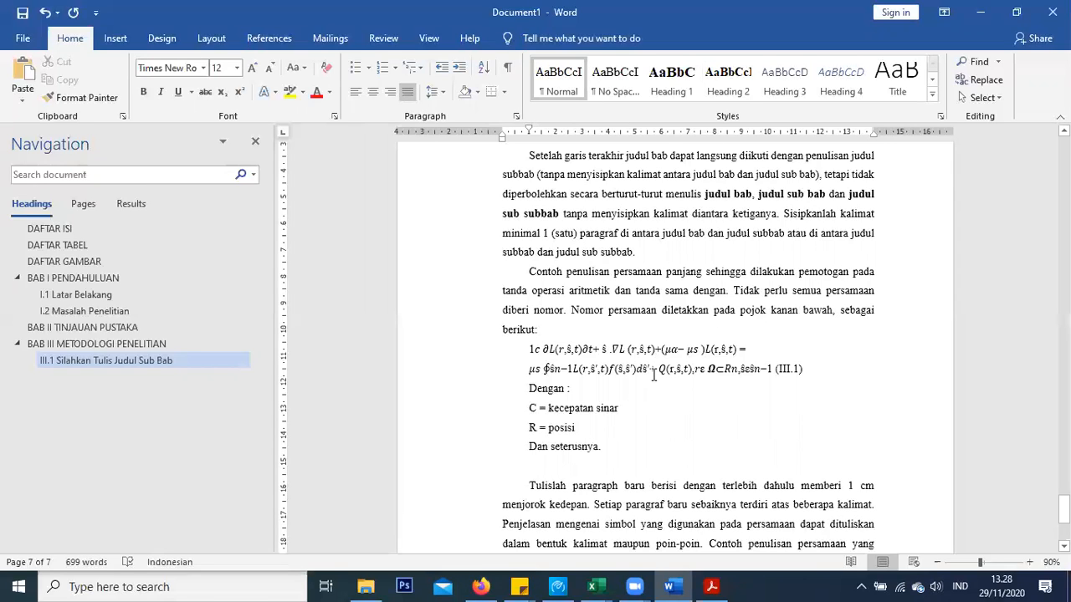
text(Flo)
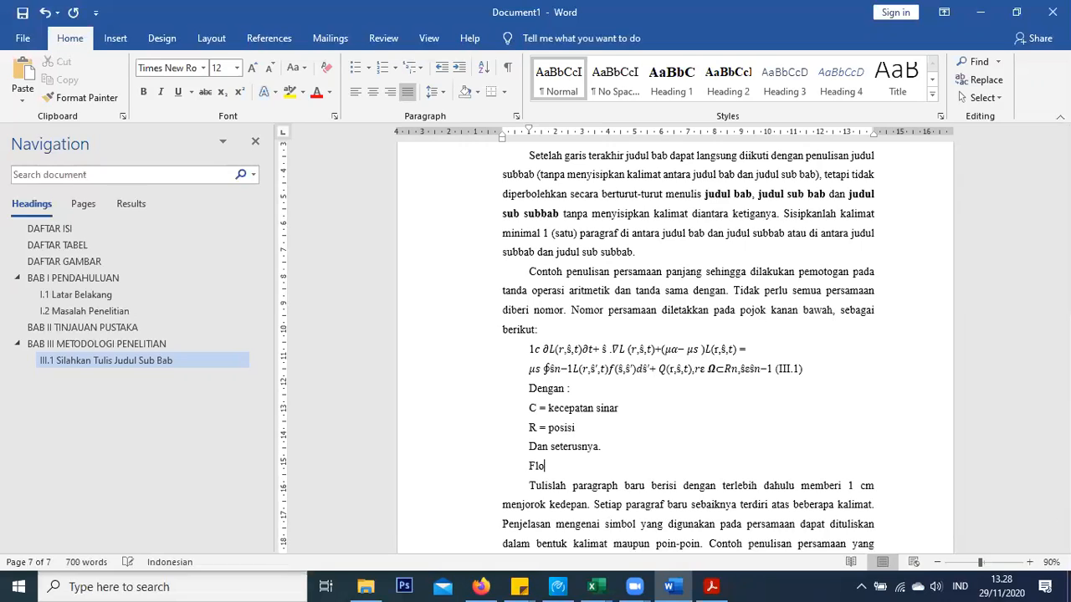
text(wch)
key(BackSpace)
text(chart Penelitian)
key(Return)
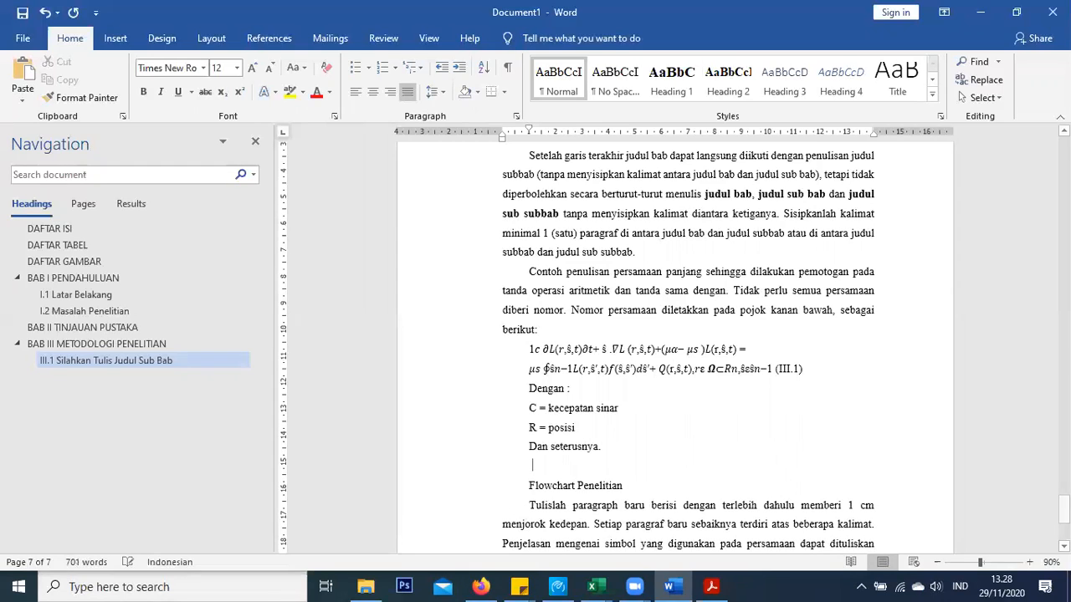
Copy the III.1 heading's format onto Flowchart Penelitian with Format Painter, numbering it III.2
scroll(586, 419, down, 1)
scroll(562, 402, up, 4)
scroll(562, 367, up, 1)
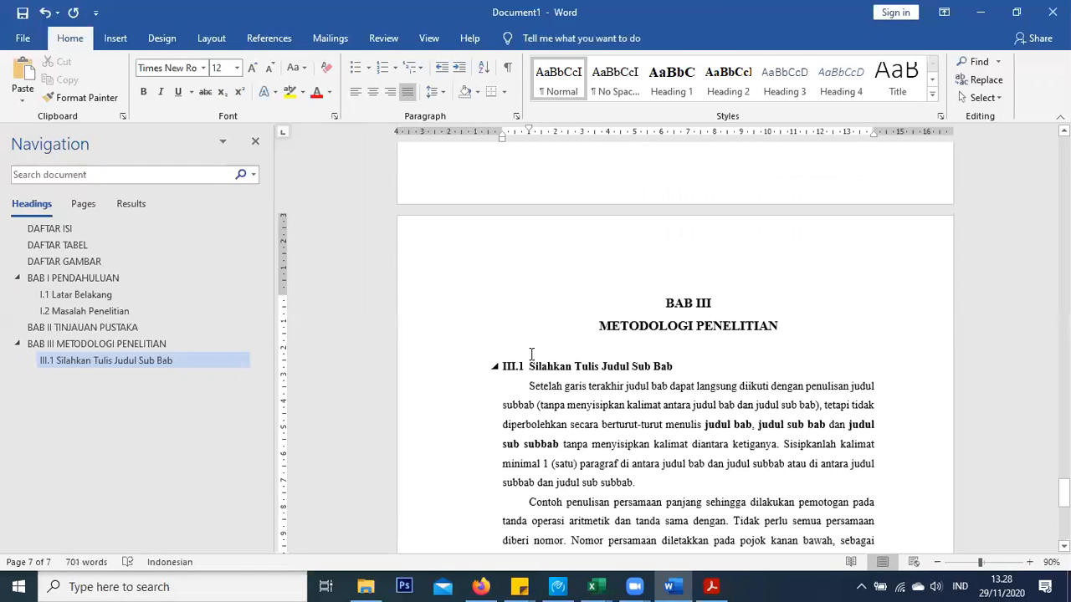
click(526, 366)
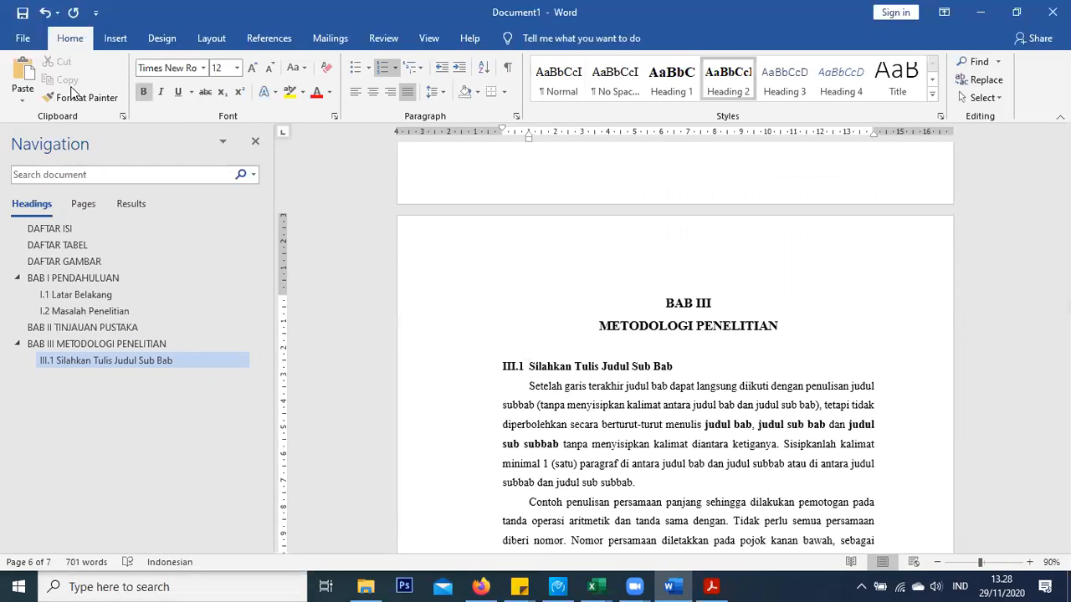
click(71, 98)
scroll(491, 366, down, 1)
scroll(491, 367, down, 7)
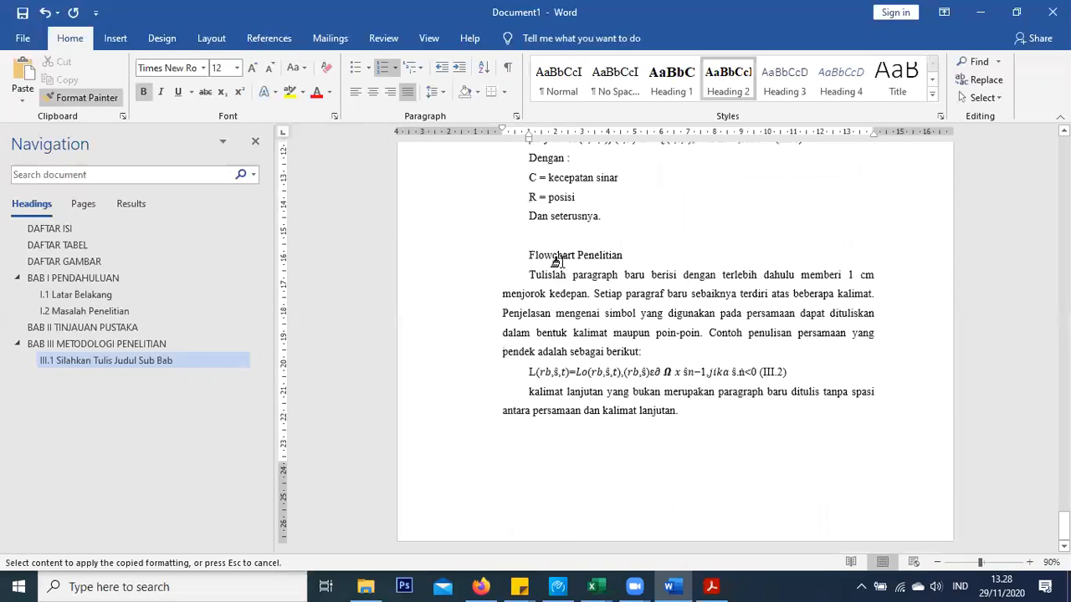
click(487, 246)
drag(487, 246, 485, 251)
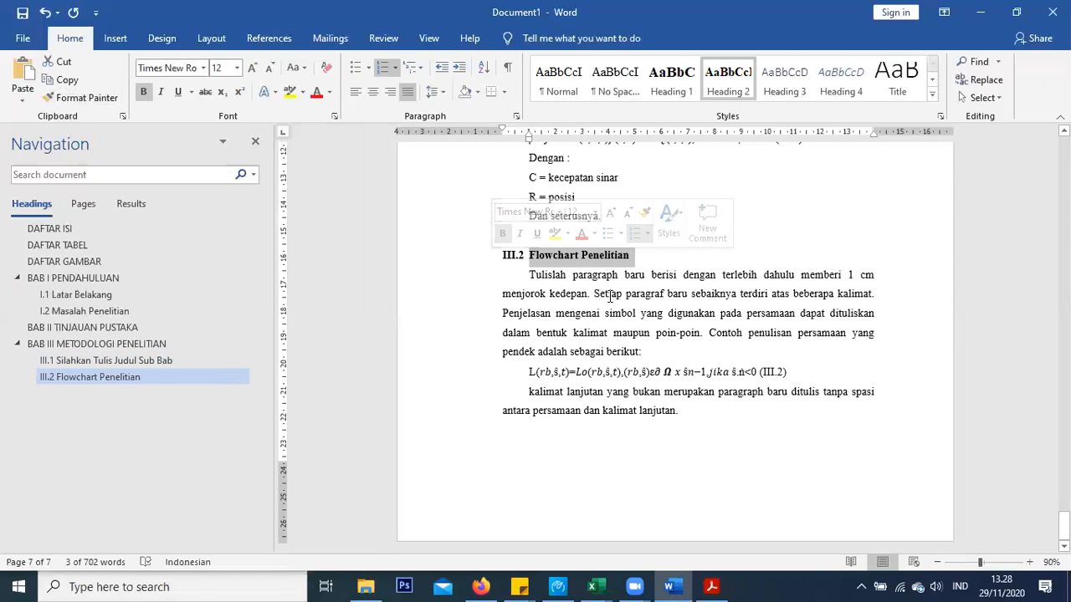
click(592, 276)
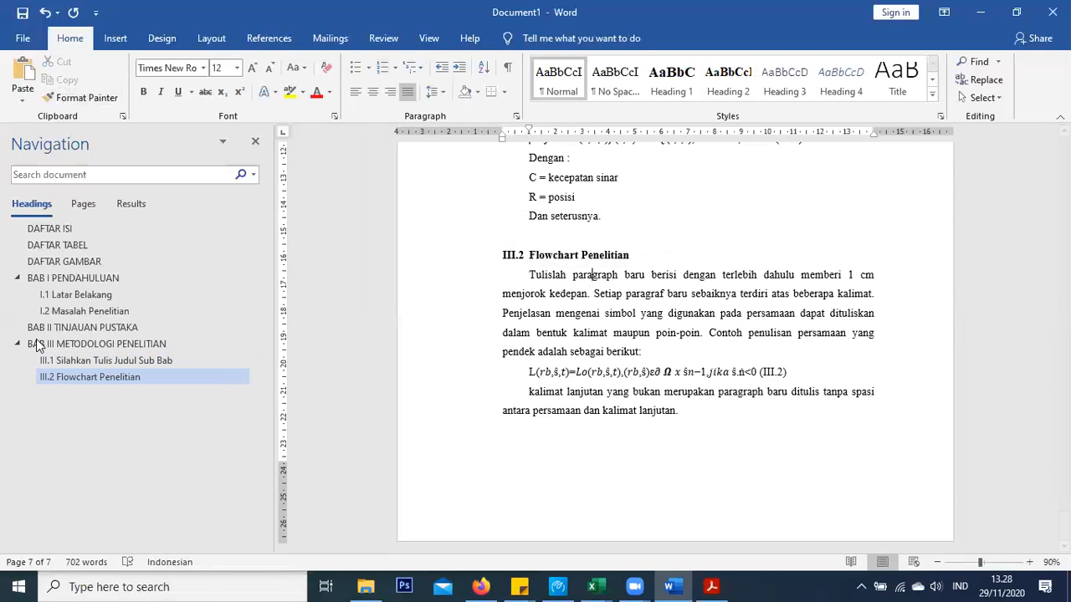
Start a new paragraph after 'dikandungnya.' in BAB II and type 'Makanan'
click(92, 328)
click(562, 293)
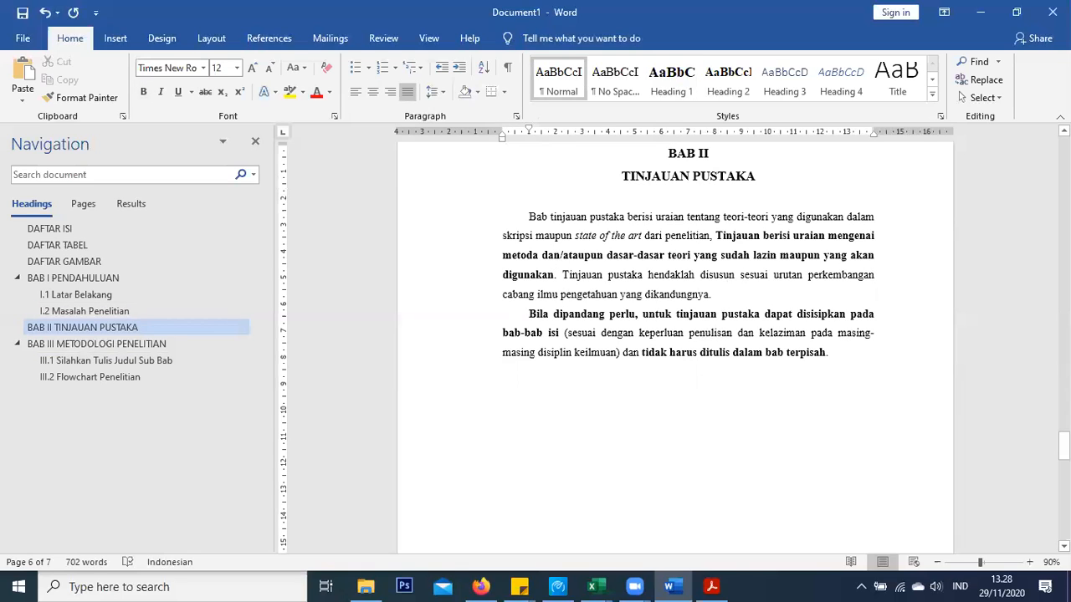
key(Return)
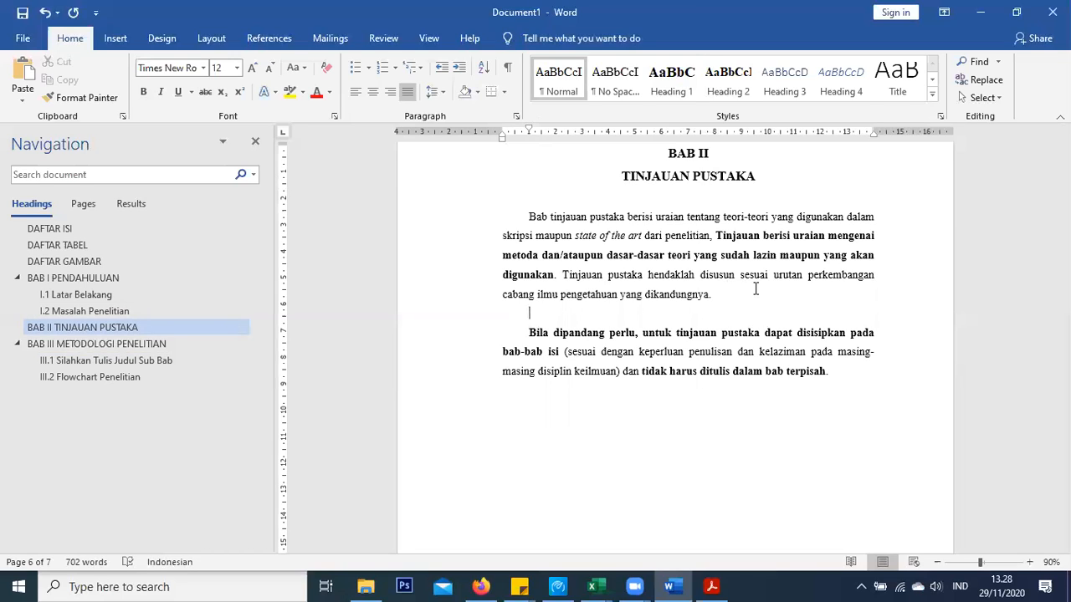
text(Makanan)
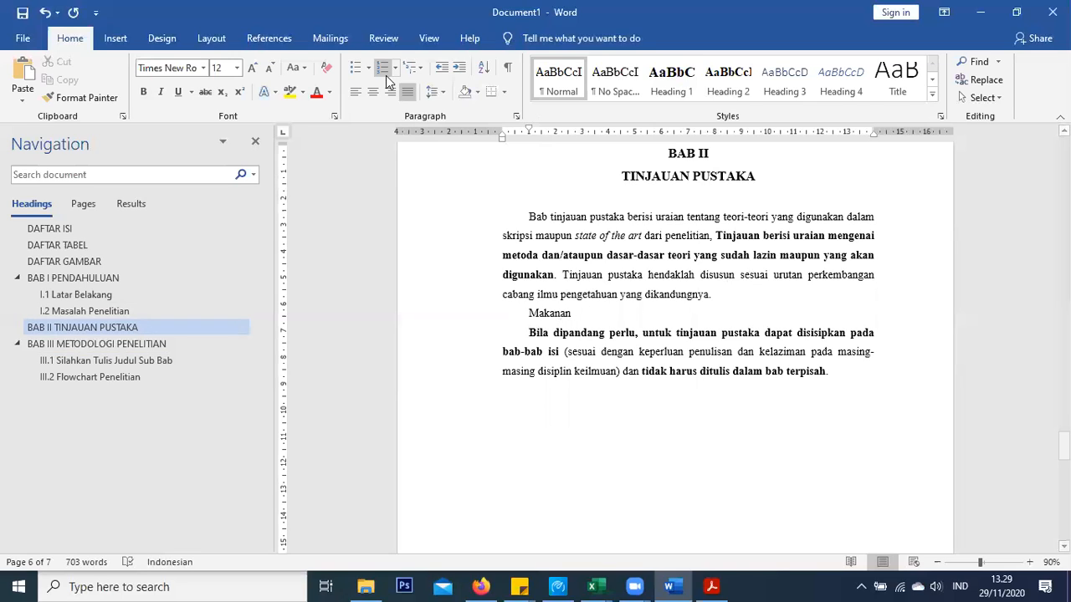
Make Makanan a Heading 2 numbered II.1, tighten its indent, and add a blank line above it
click(729, 77)
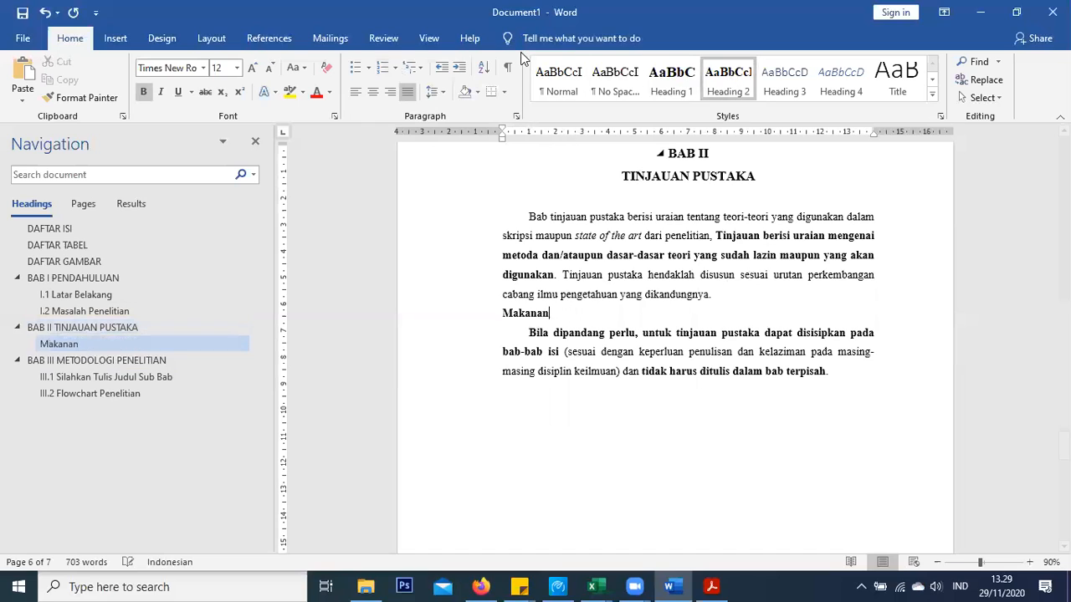
click(399, 74)
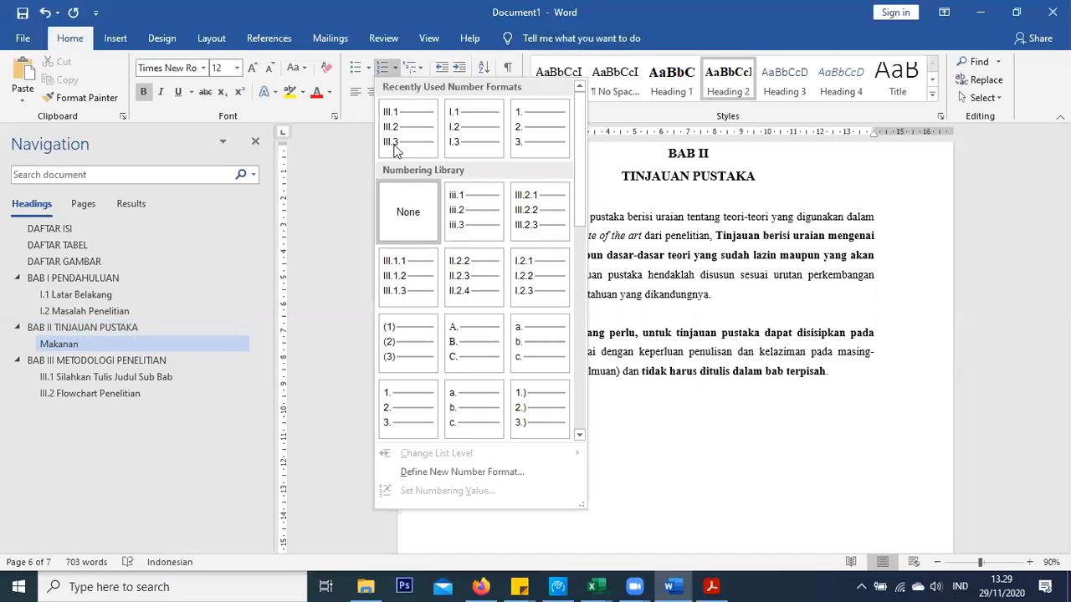
click(458, 468)
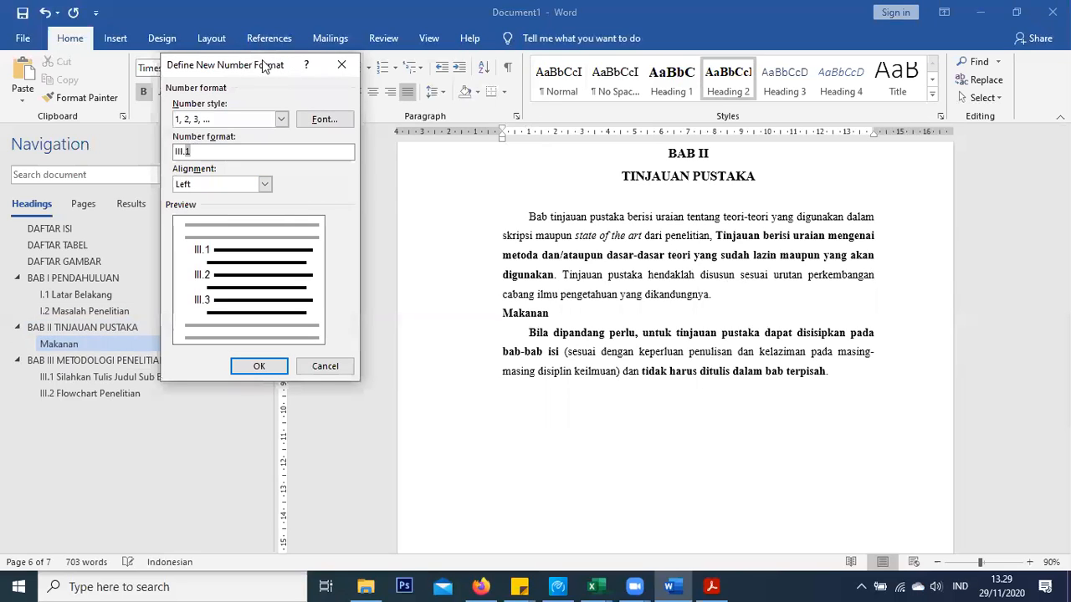
key(BackSpace)
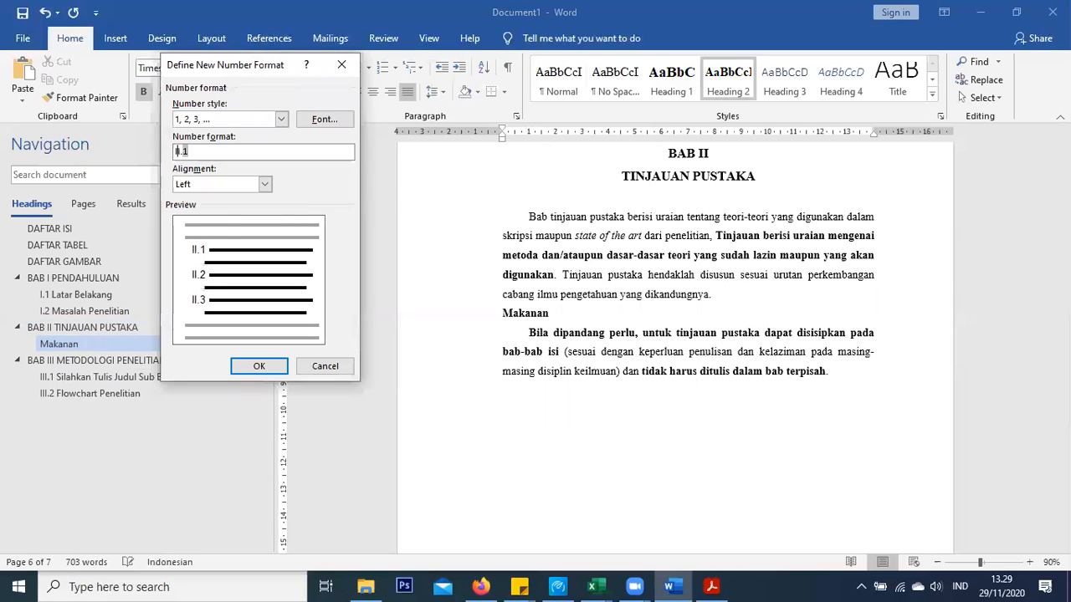
click(238, 365)
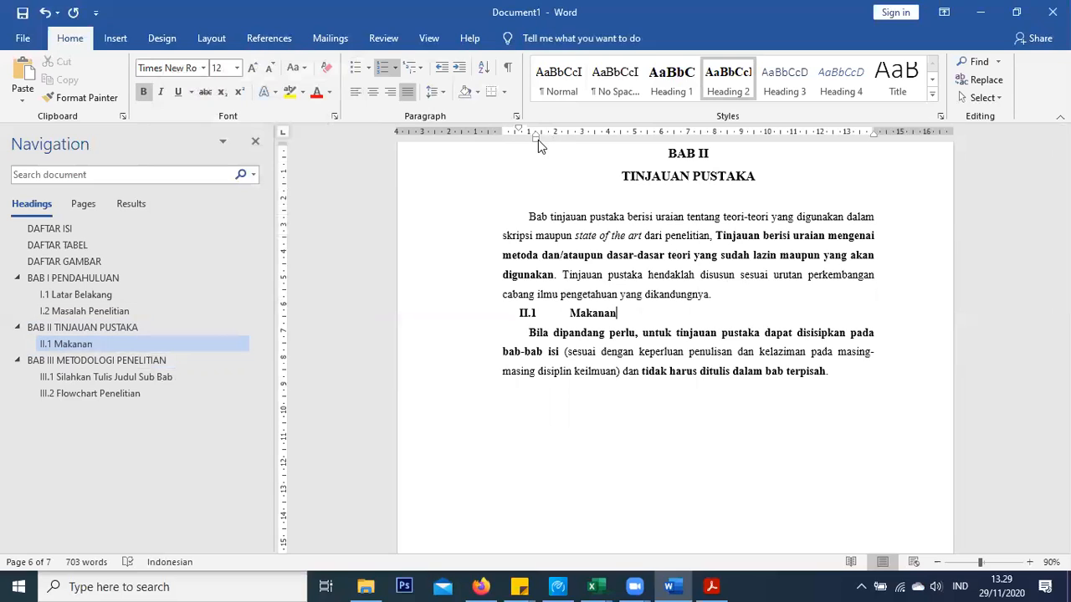
drag(535, 139, 499, 130)
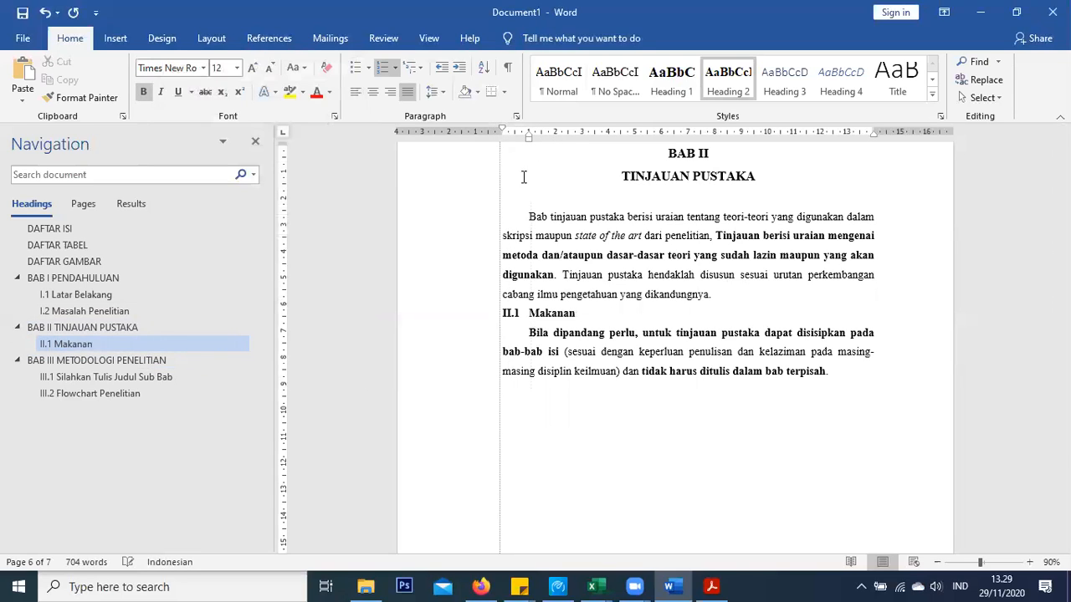
click(733, 295)
key(Return)
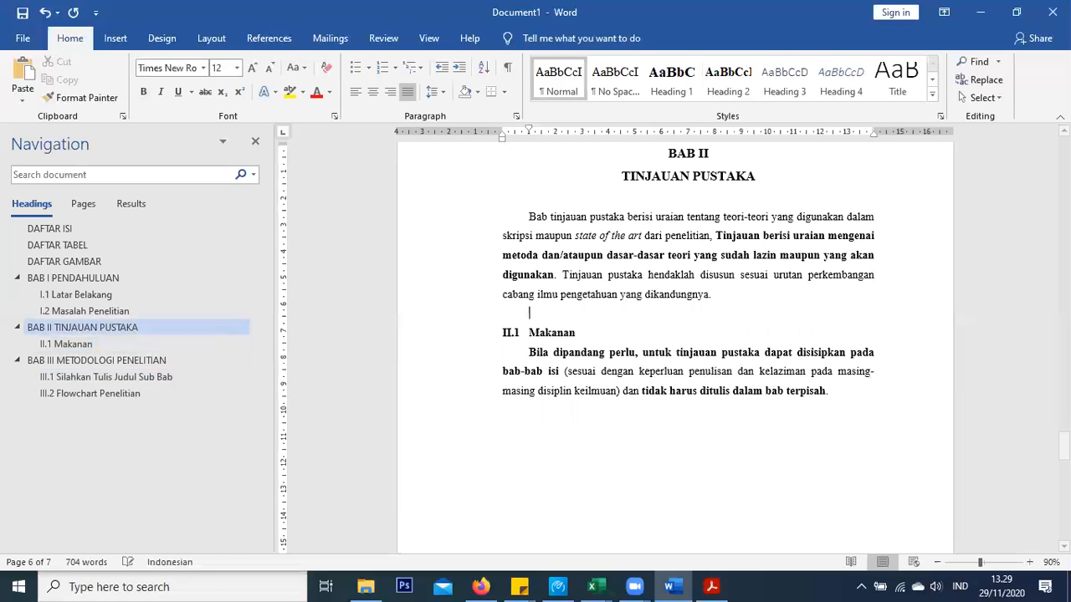
Update the entire table of contents on the DAFTAR ISI page
click(99, 378)
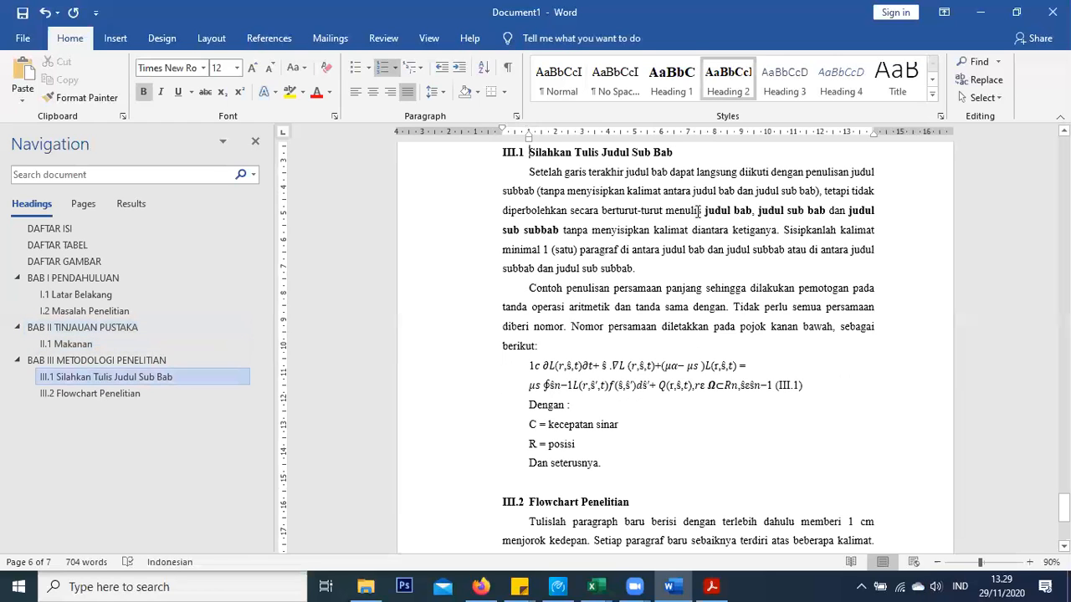
scroll(619, 234, up, 2)
scroll(622, 322, down, 3)
scroll(622, 322, down, 4)
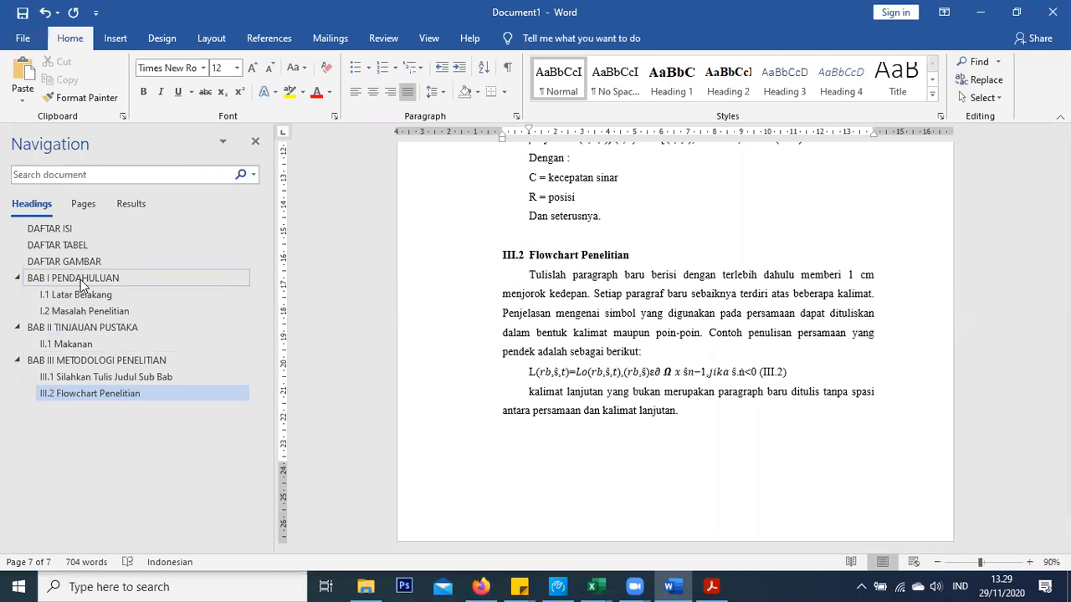
click(52, 229)
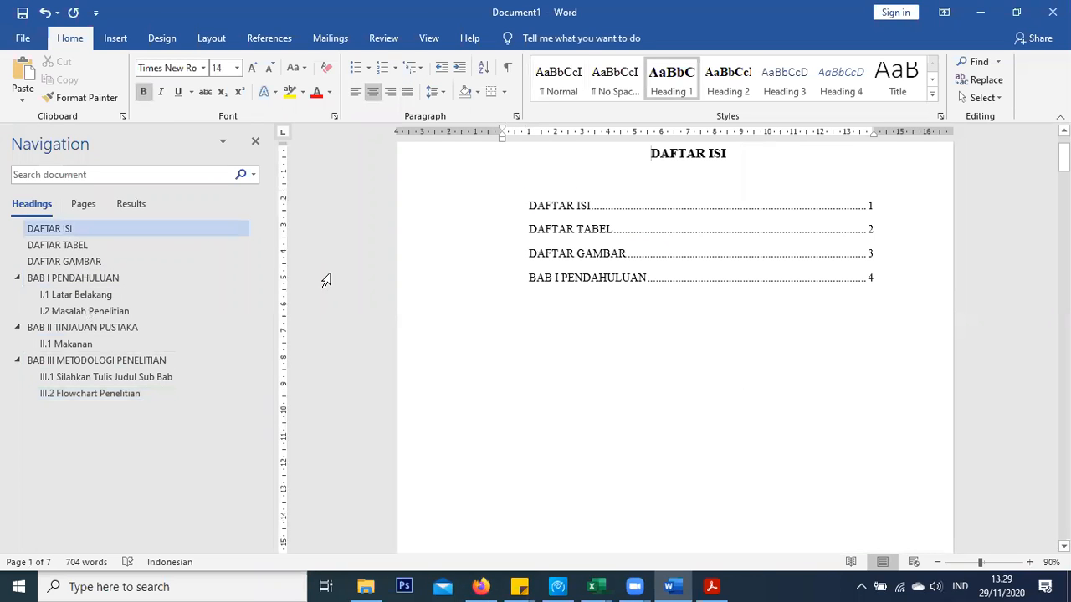
click(46, 231)
click(567, 217)
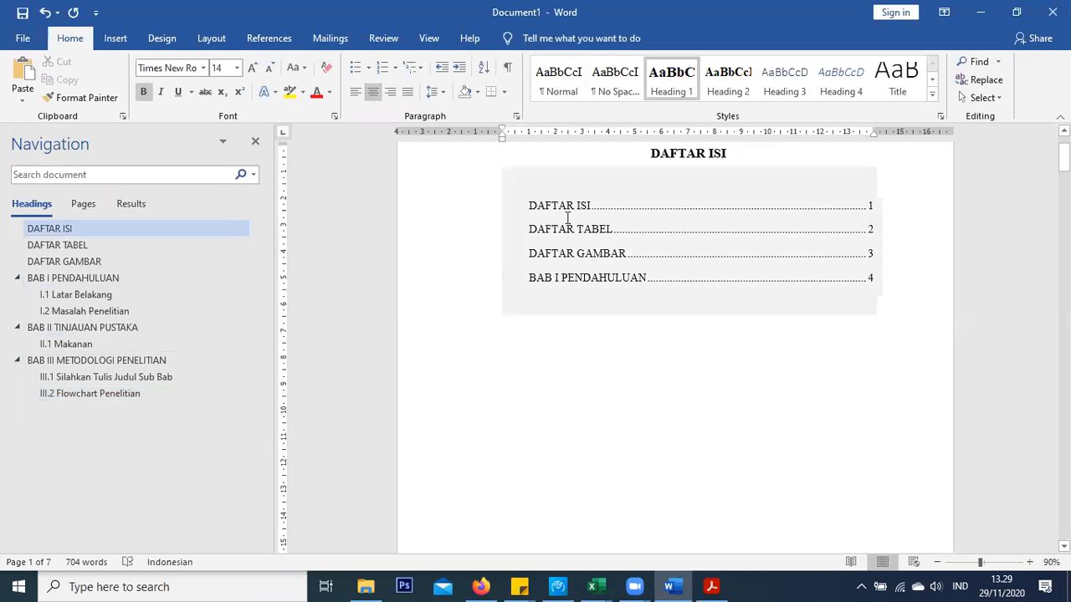
click(530, 182)
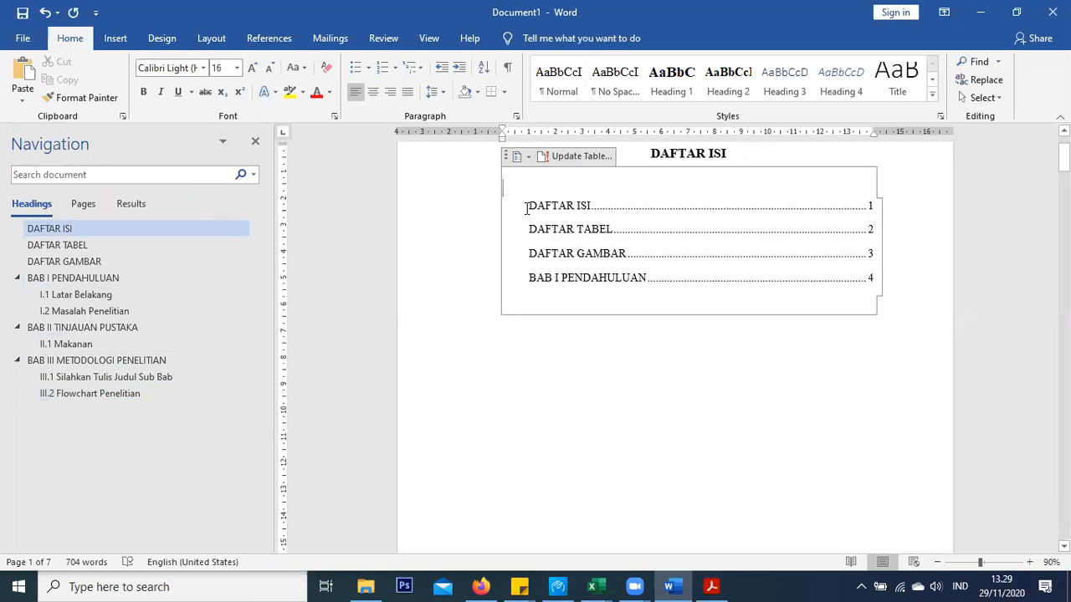
click(577, 156)
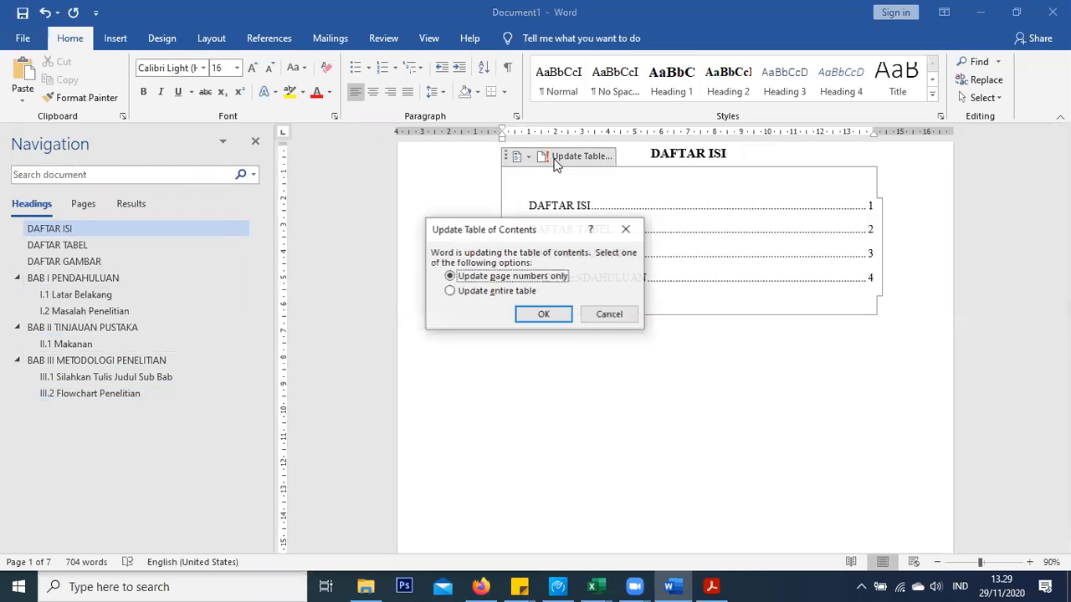
click(488, 292)
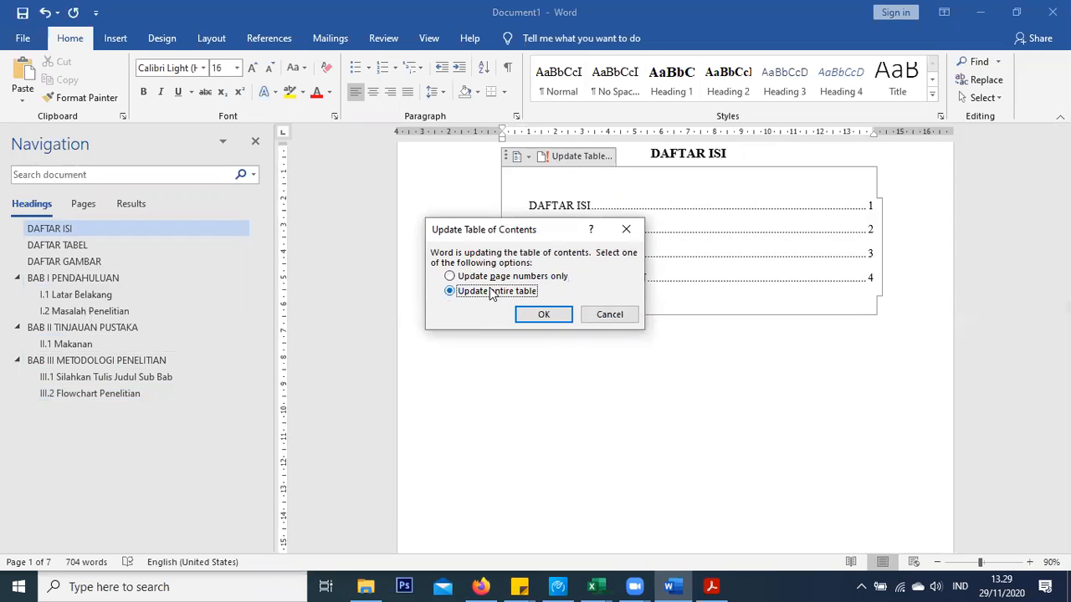
click(543, 315)
Try pulling the I.1 Latar Belakang entry's indent onto one line, then undo it
click(544, 206)
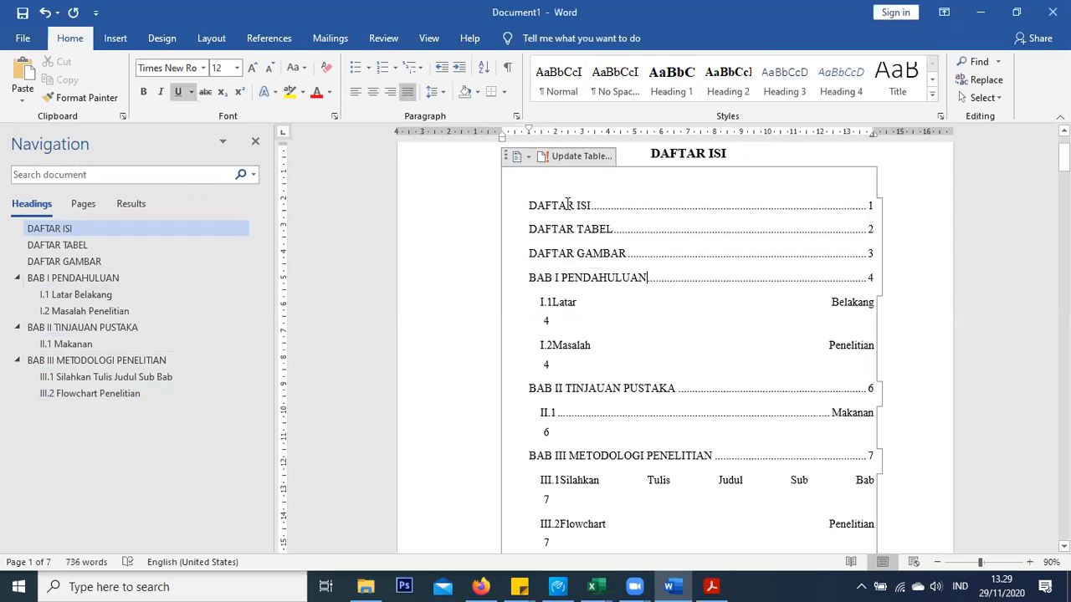
click(555, 304)
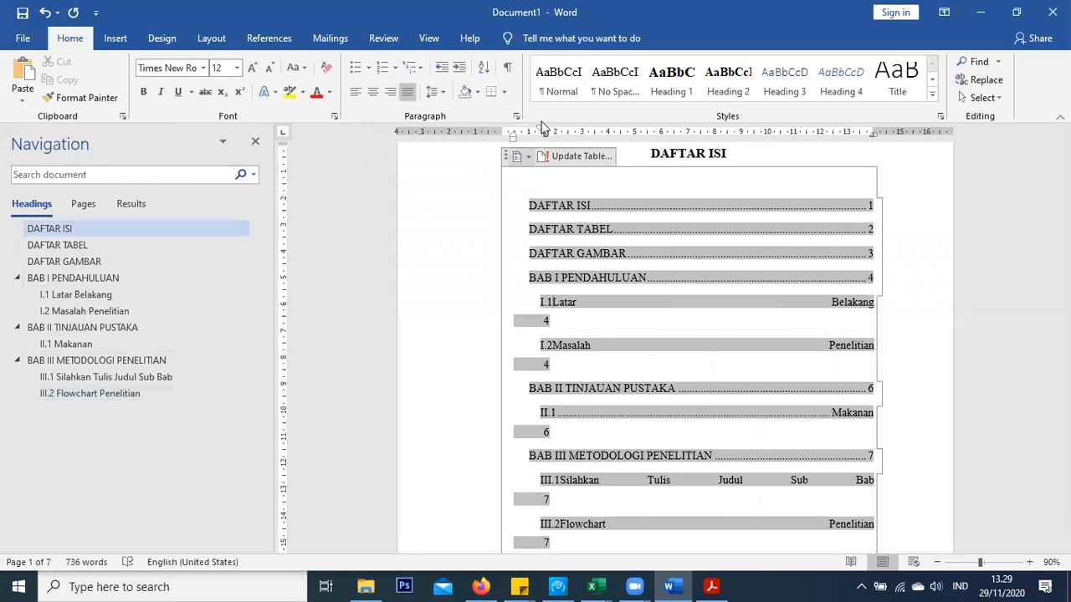
mouse_move(535, 134)
mouse_down()
mouse_move(512, 134)
mouse_move(535, 128)
mouse_up()
key(ctrl+z)
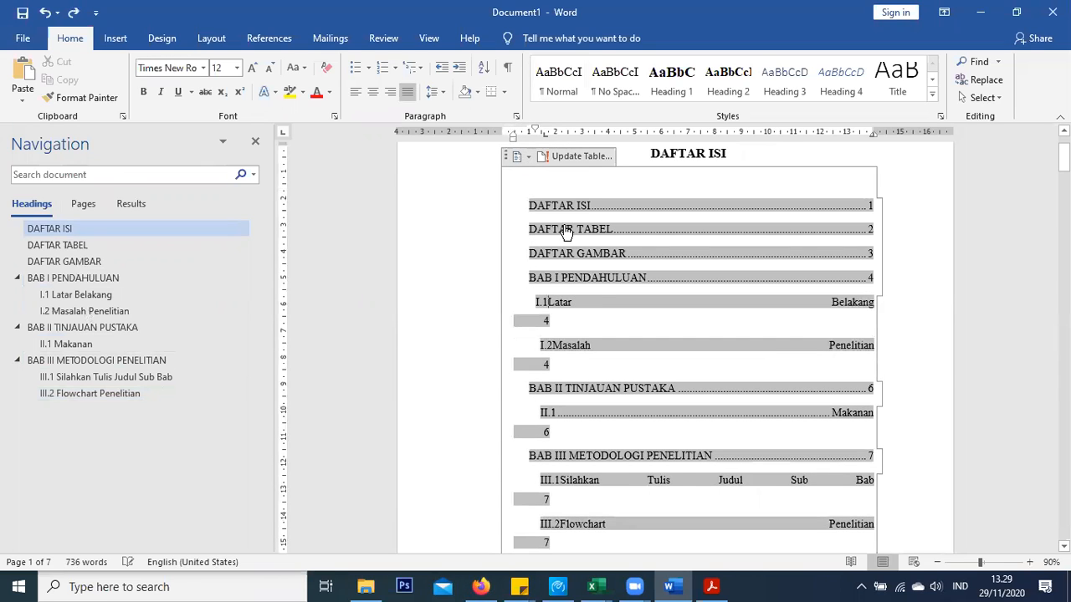
Modify the Normal style's paragraph settings so the special first-line indent is (none)
right_click(563, 79)
click(593, 109)
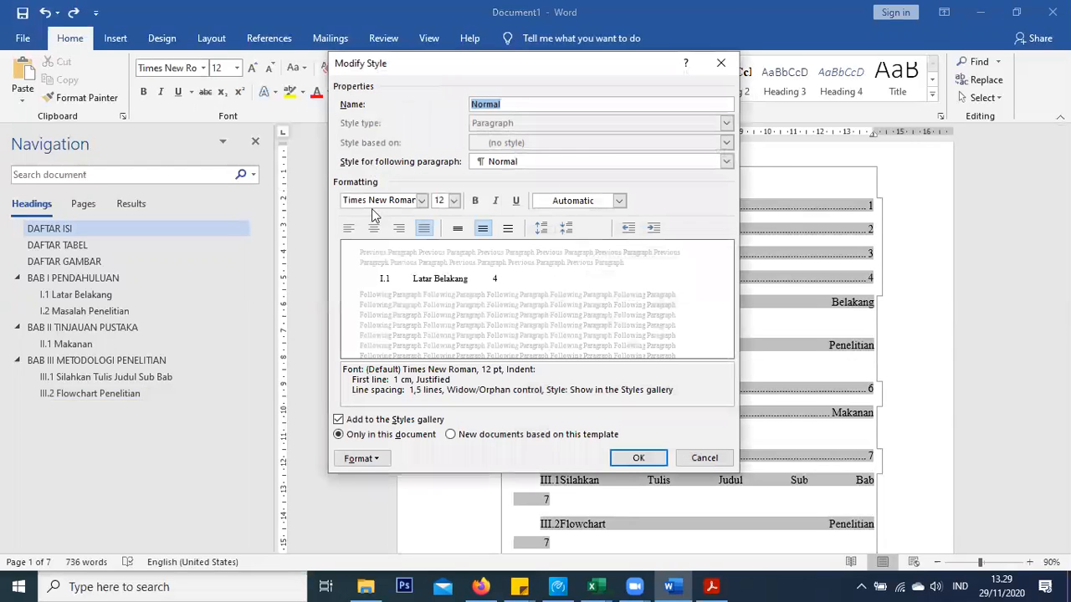
click(355, 459)
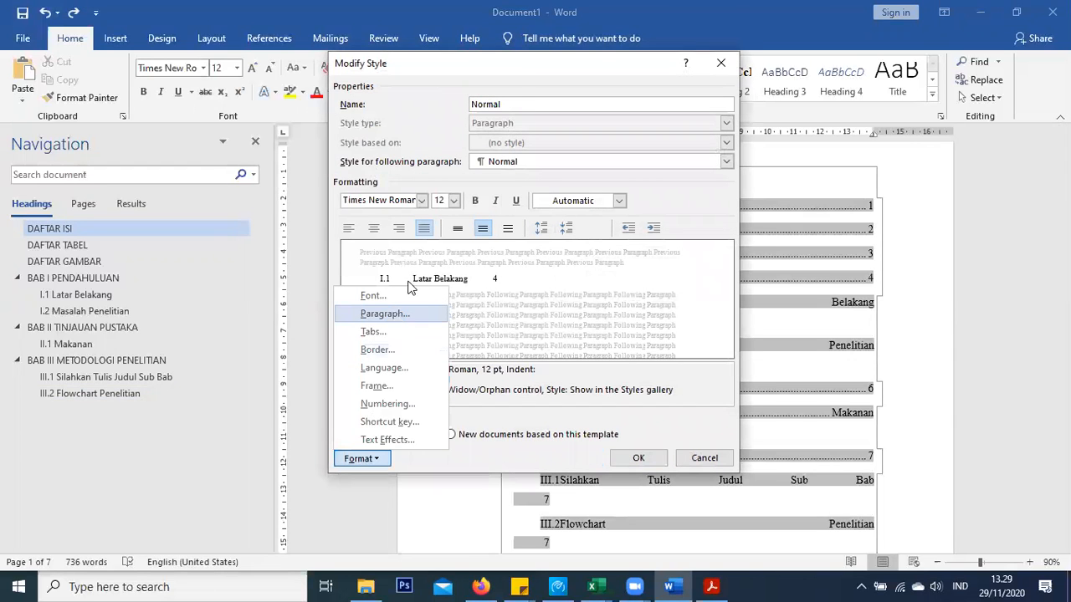
click(407, 311)
click(414, 230)
click(409, 242)
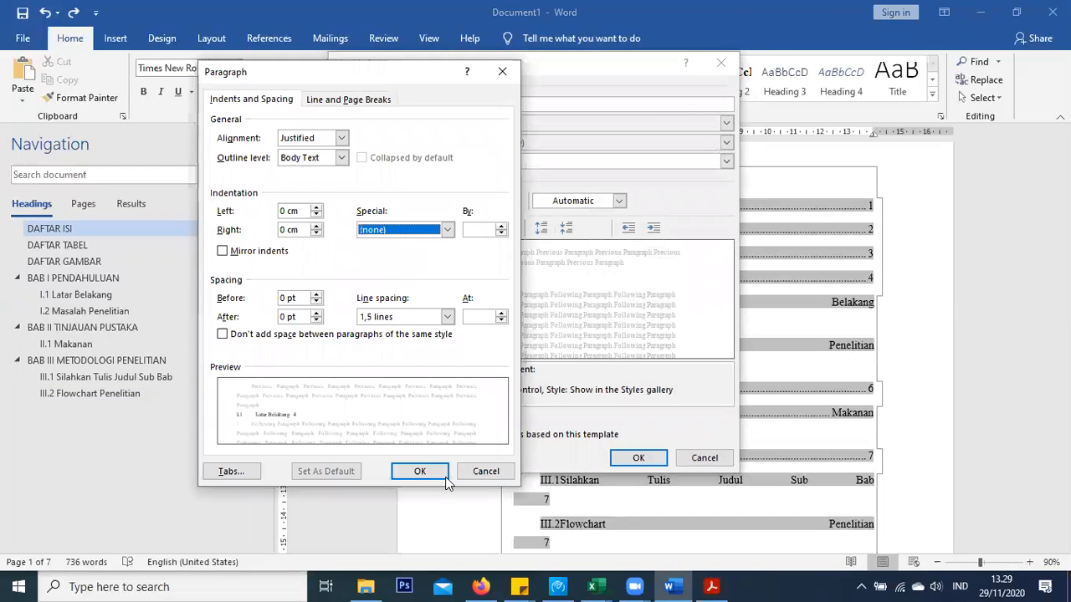
click(444, 473)
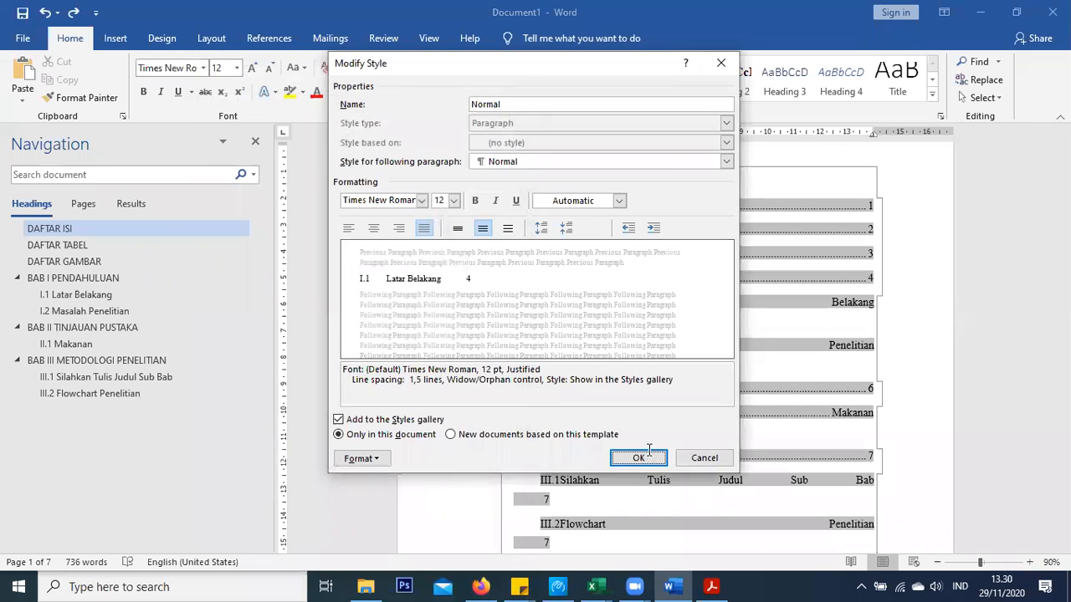
click(640, 458)
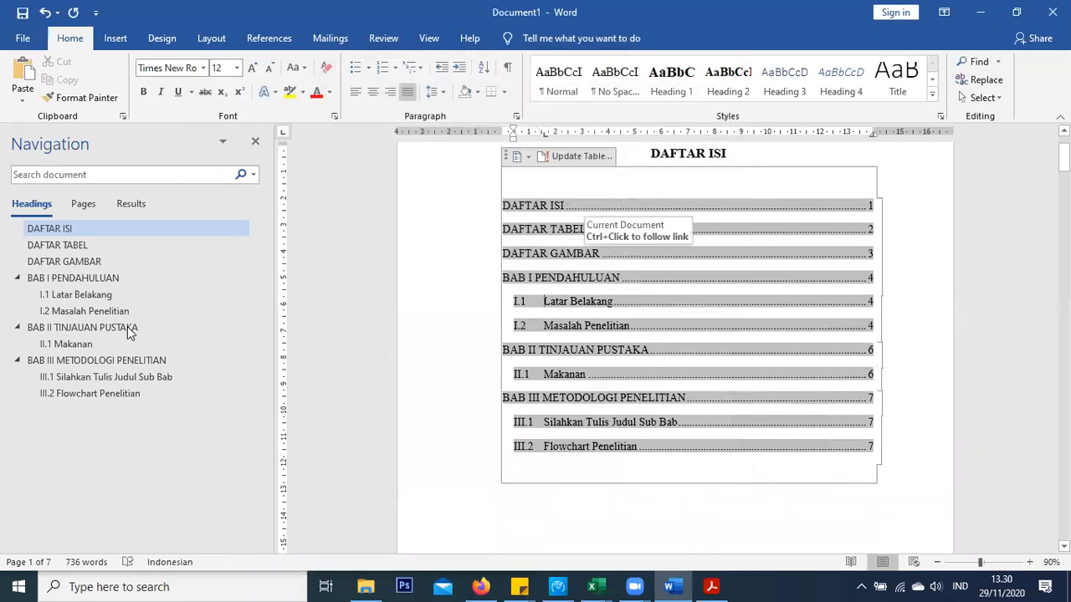
click(109, 262)
click(98, 279)
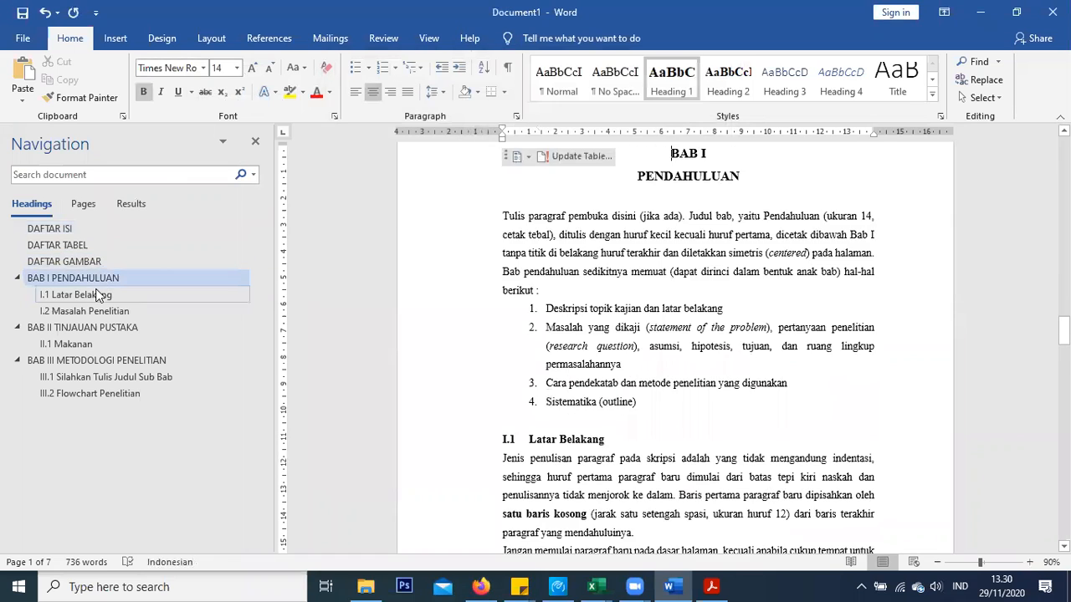
Undo the Normal style change to bring back its first-line indent
click(98, 294)
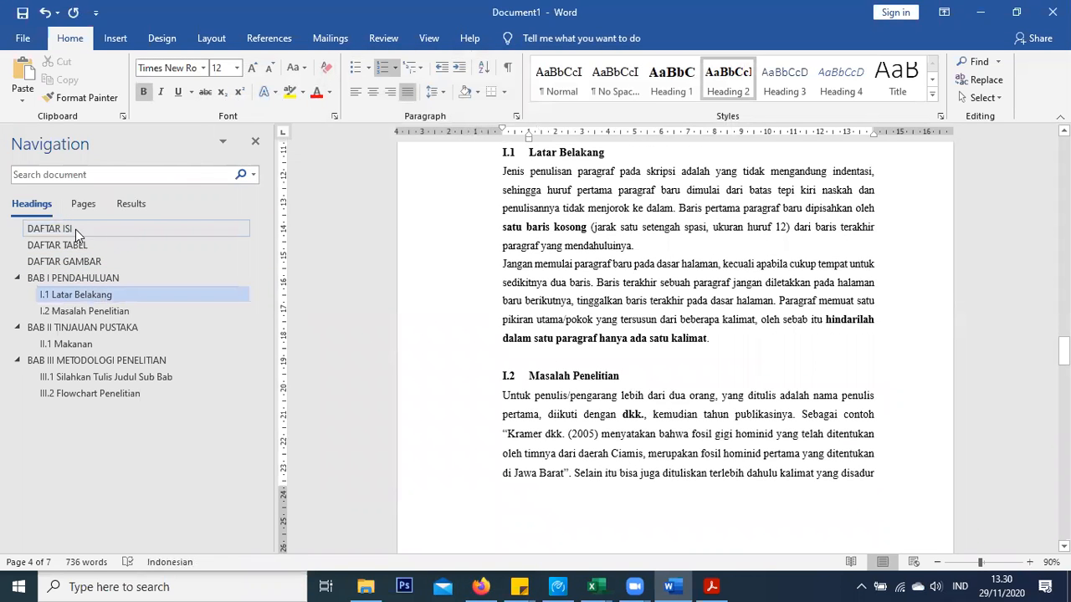
click(114, 233)
right_click(569, 93)
click(540, 216)
key(ctrl+z)
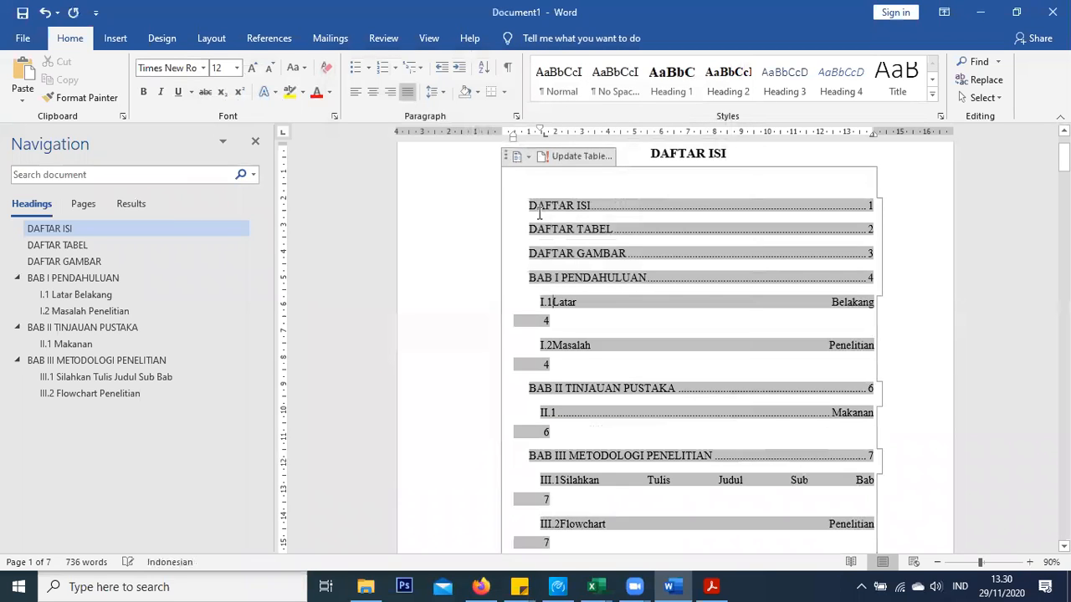
Drag the ruler indents so chapter entries sit at the margin and subheadings indent beneath
click(530, 197)
click(529, 202)
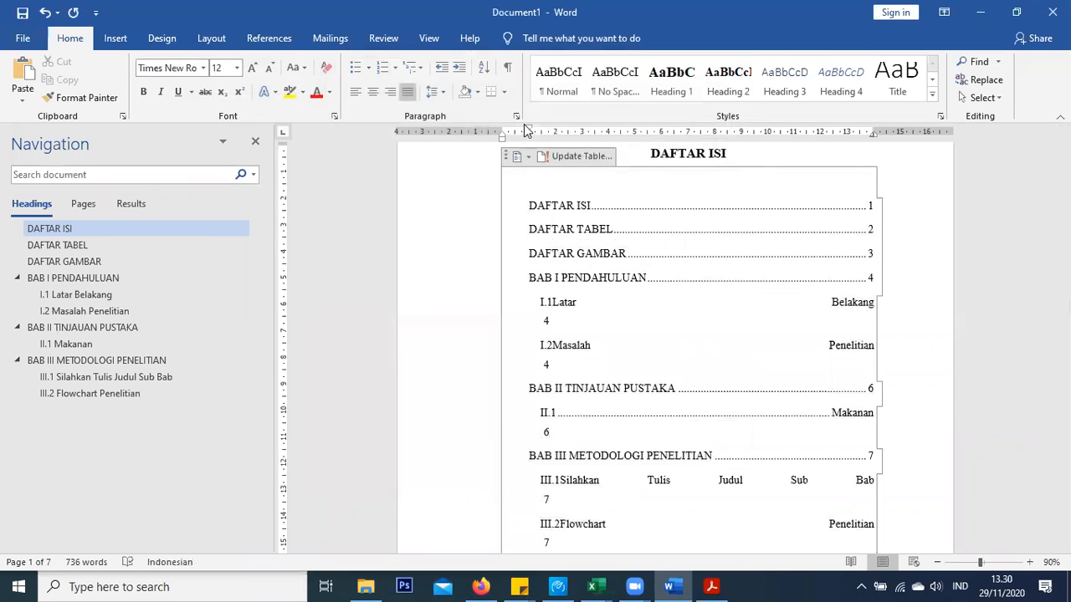
drag(529, 134, 503, 132)
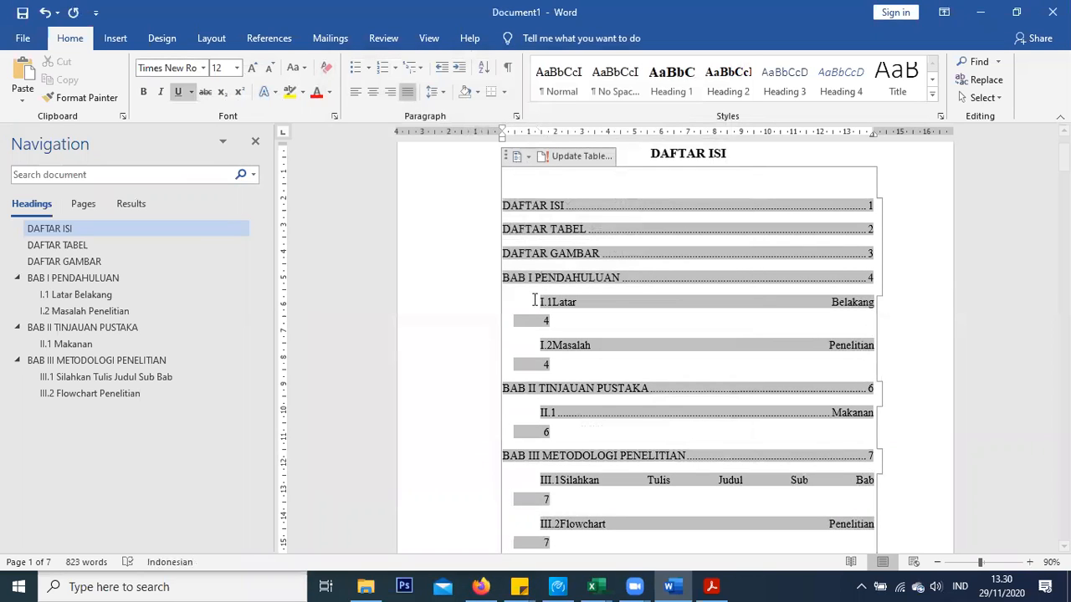
mouse_move(511, 138)
mouse_down()
mouse_move(502, 140)
mouse_move(569, 134)
mouse_up()
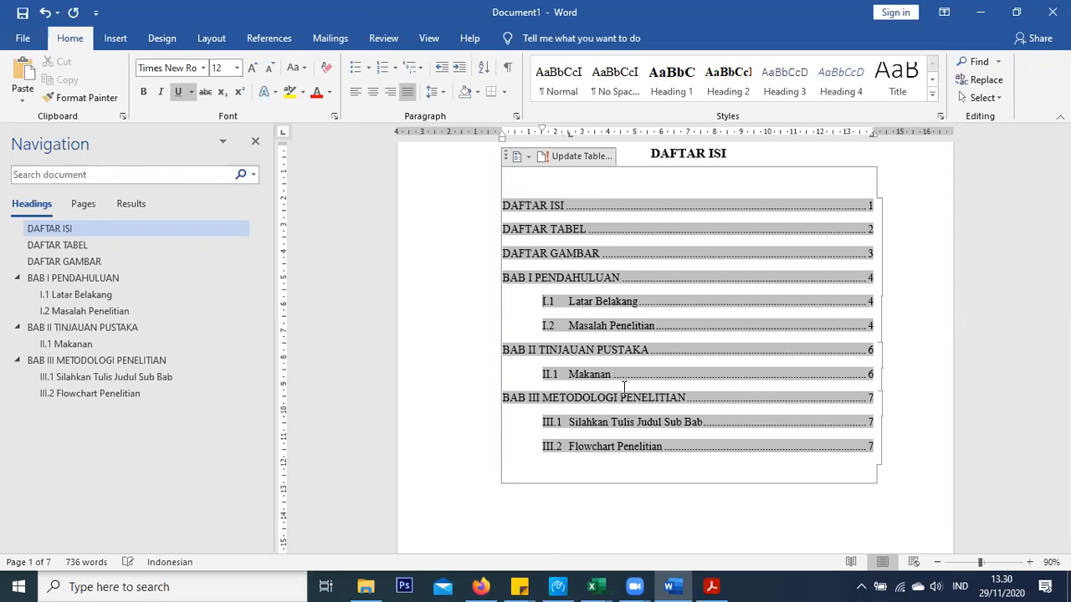
Place the caret inside the table of contents on the DAFTAR ISI page
click(657, 517)
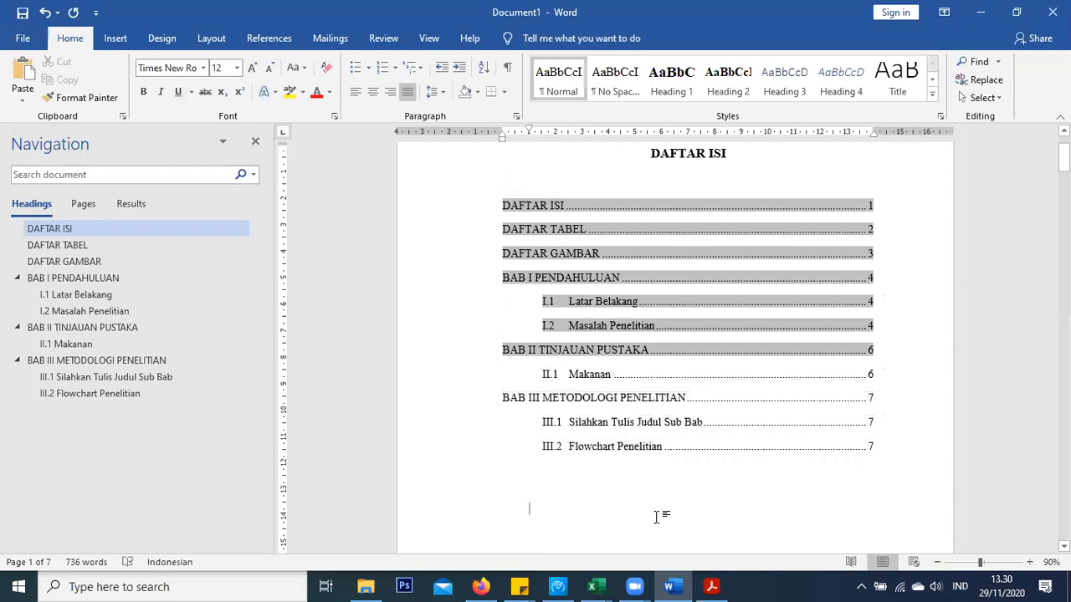
scroll(636, 293, up, 2)
click(671, 238)
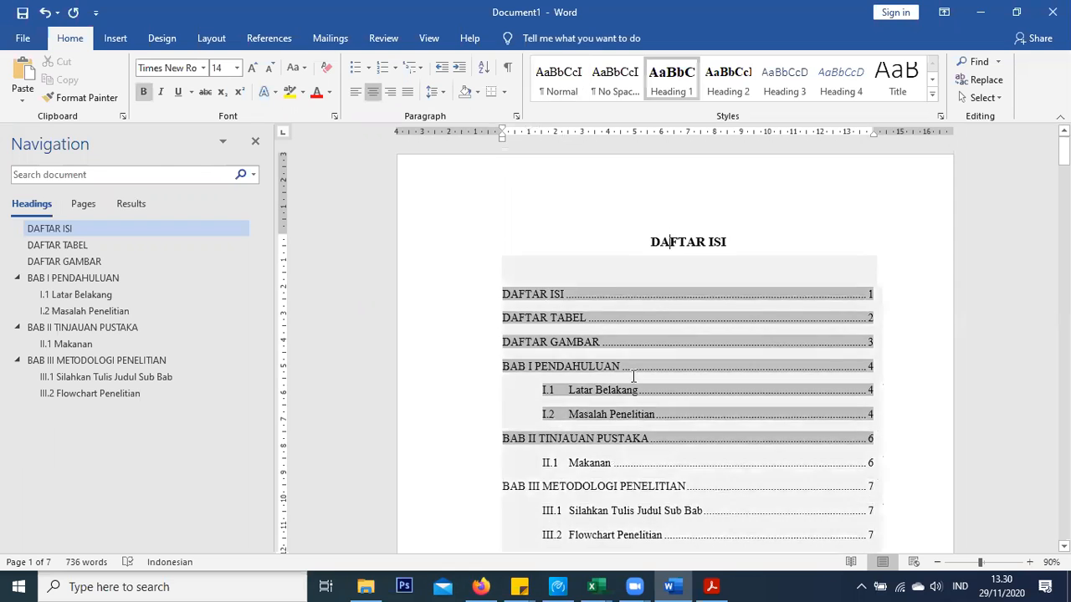
scroll(634, 377, down, 8)
click(627, 396)
scroll(626, 397, down, 8)
click(663, 359)
scroll(657, 385, up, 15)
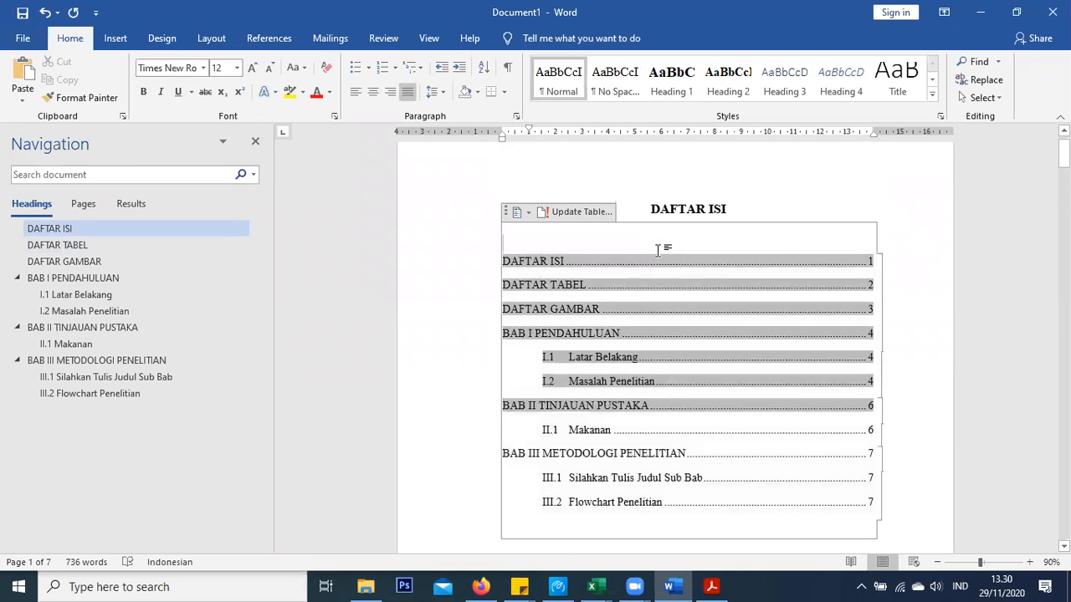
click(658, 249)
click(674, 203)
click(670, 246)
Update only the table of contents page numbers and review the result
right_click(650, 265)
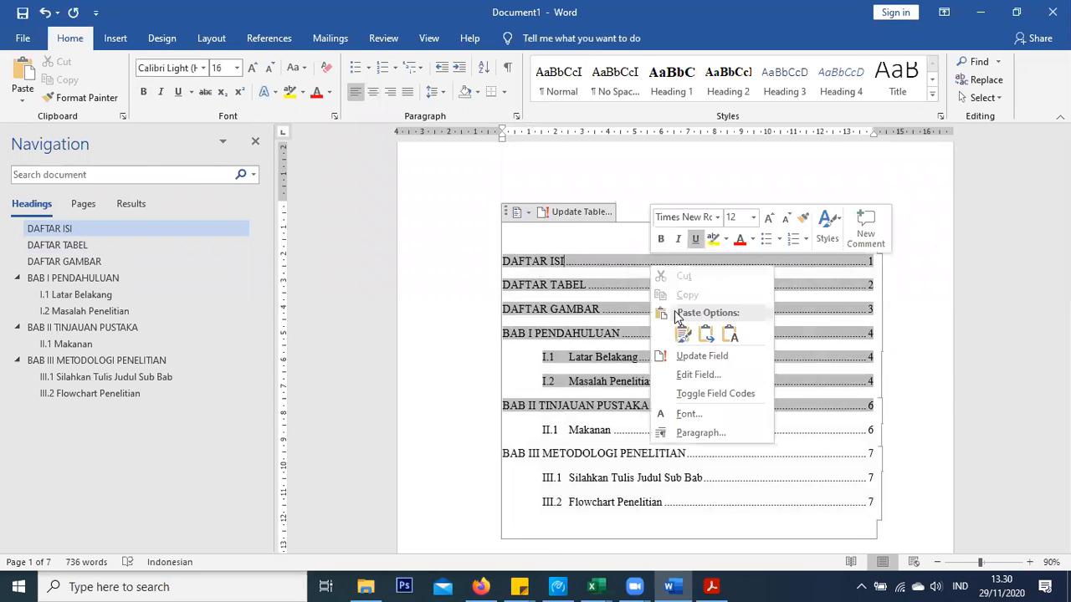
click(700, 356)
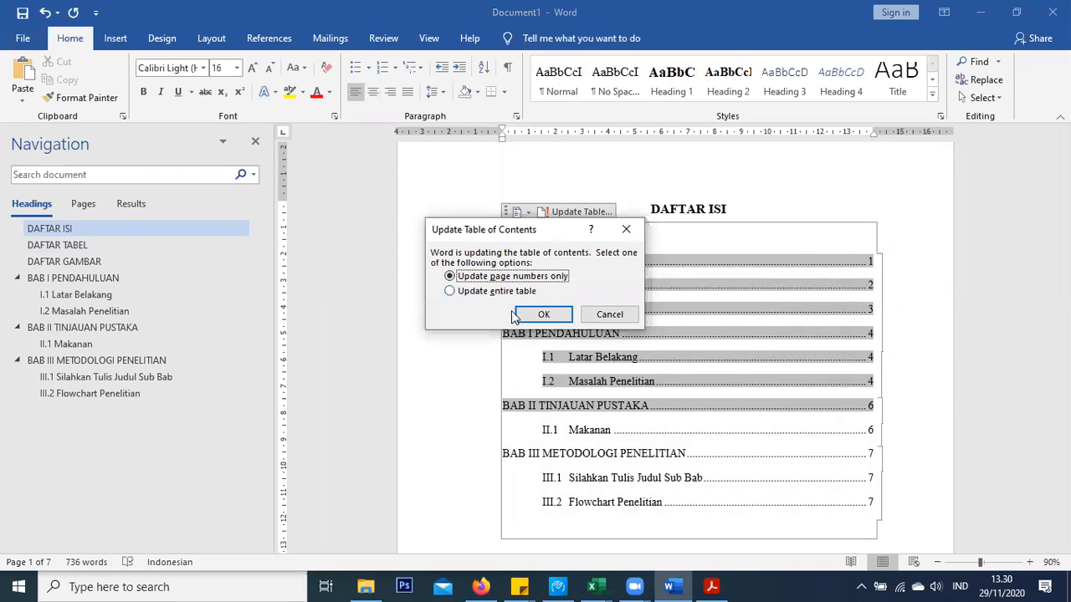
click(529, 317)
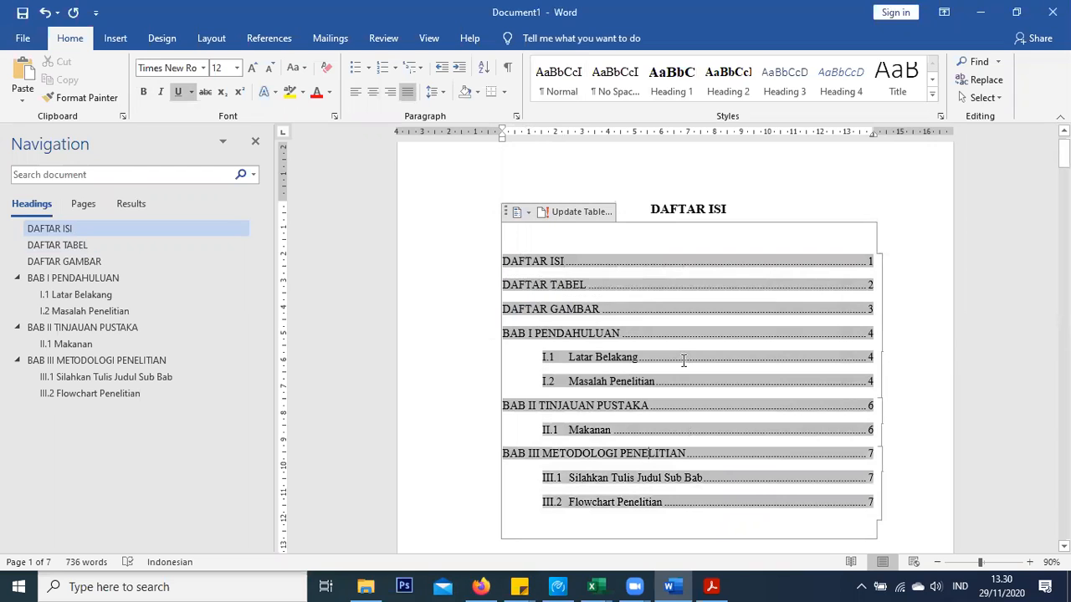
scroll(691, 238, up, 1)
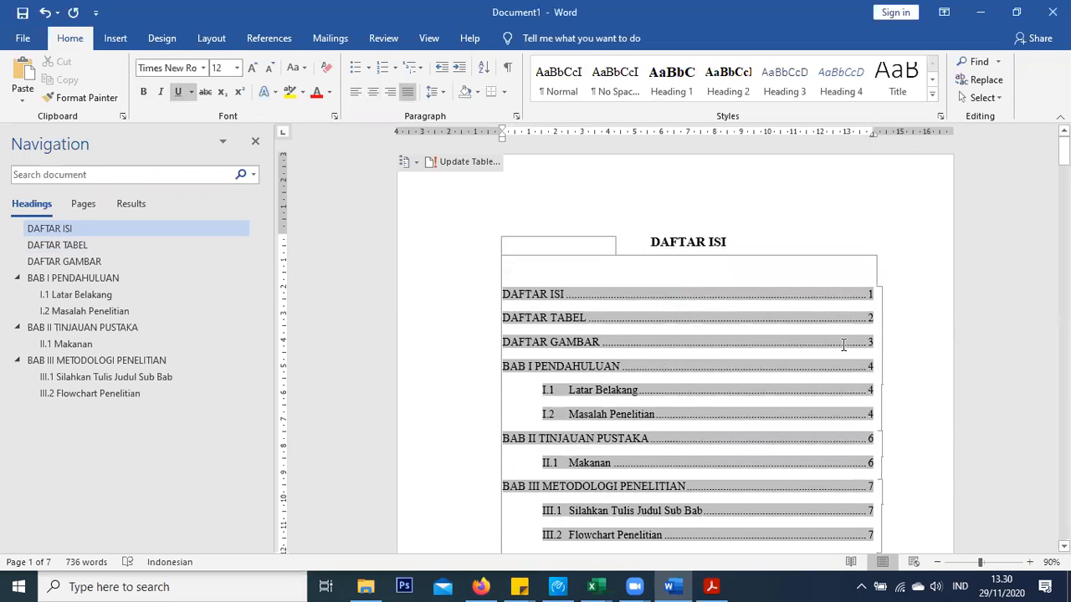
scroll(843, 345, down, 10)
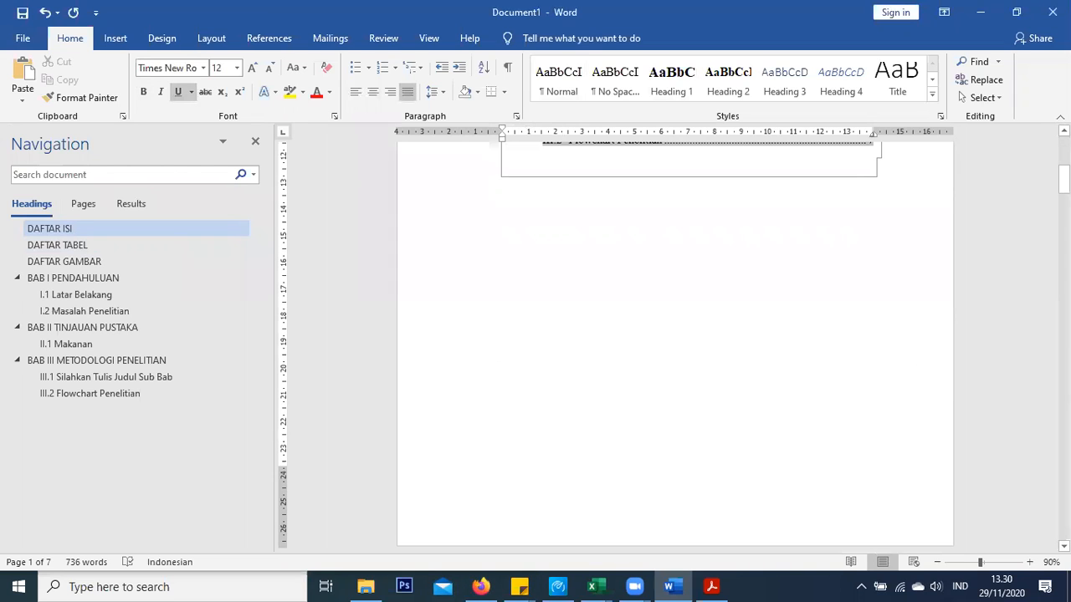
scroll(765, 294, down, 10)
scroll(762, 295, up, 5)
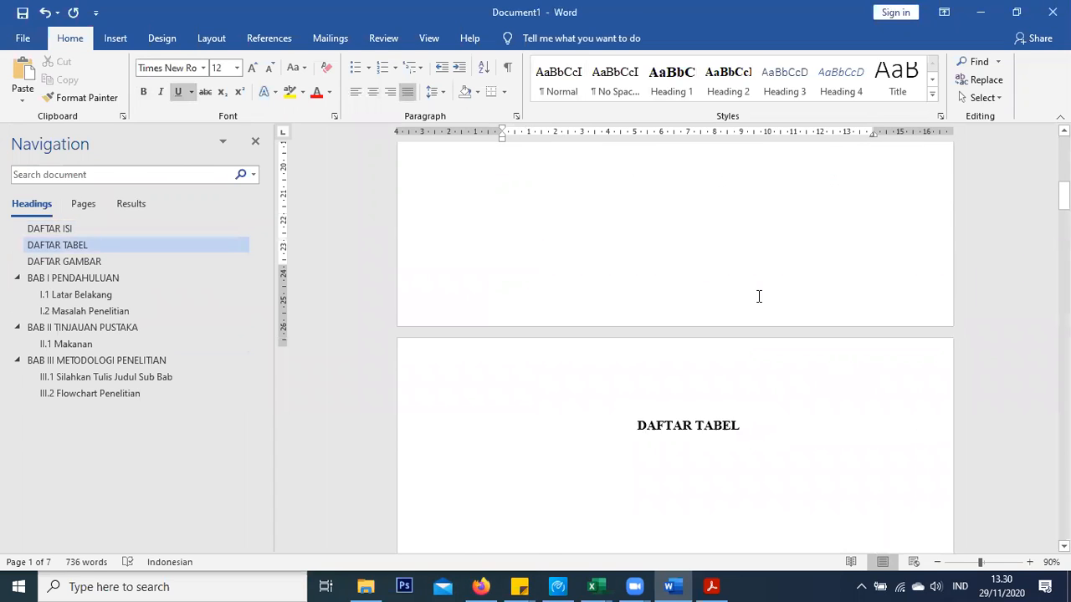
scroll(756, 297, up, 1)
scroll(538, 296, up, 6)
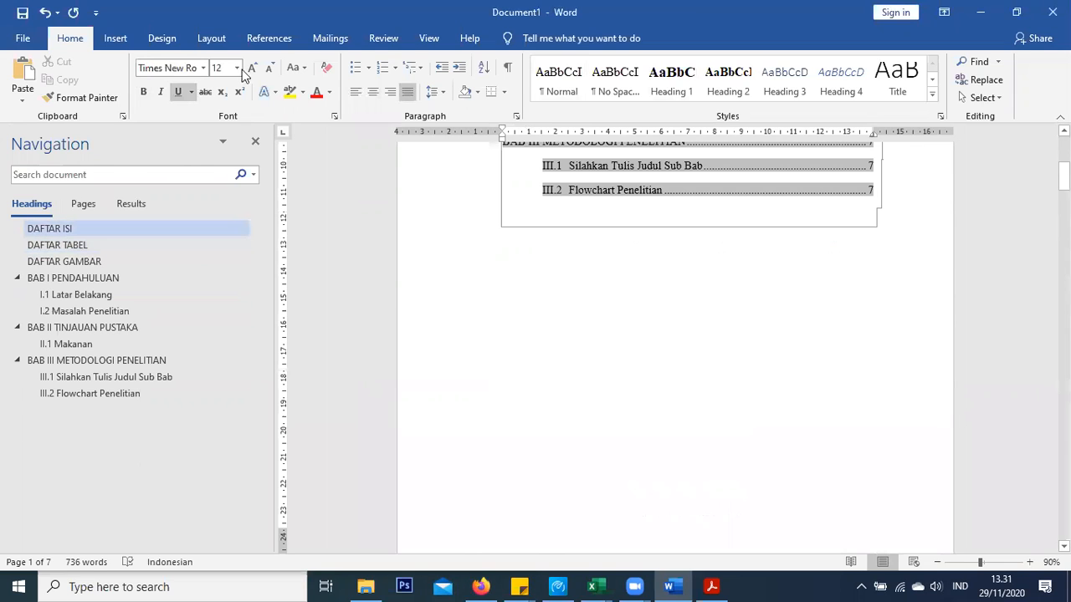
Insert a blank footer from the Insert tab's footer gallery
click(115, 38)
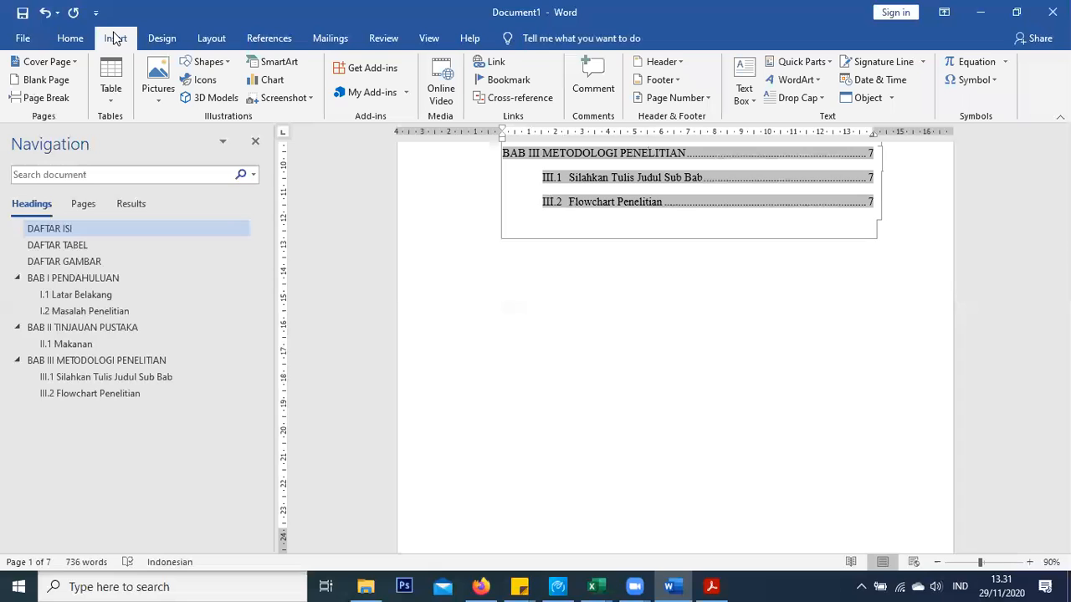
click(659, 79)
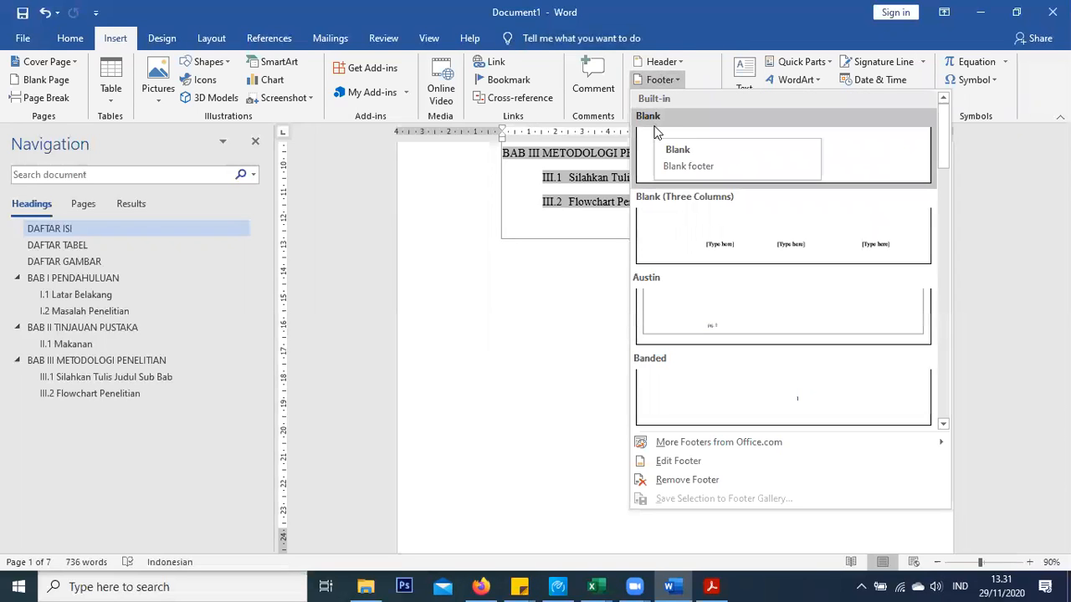
click(693, 469)
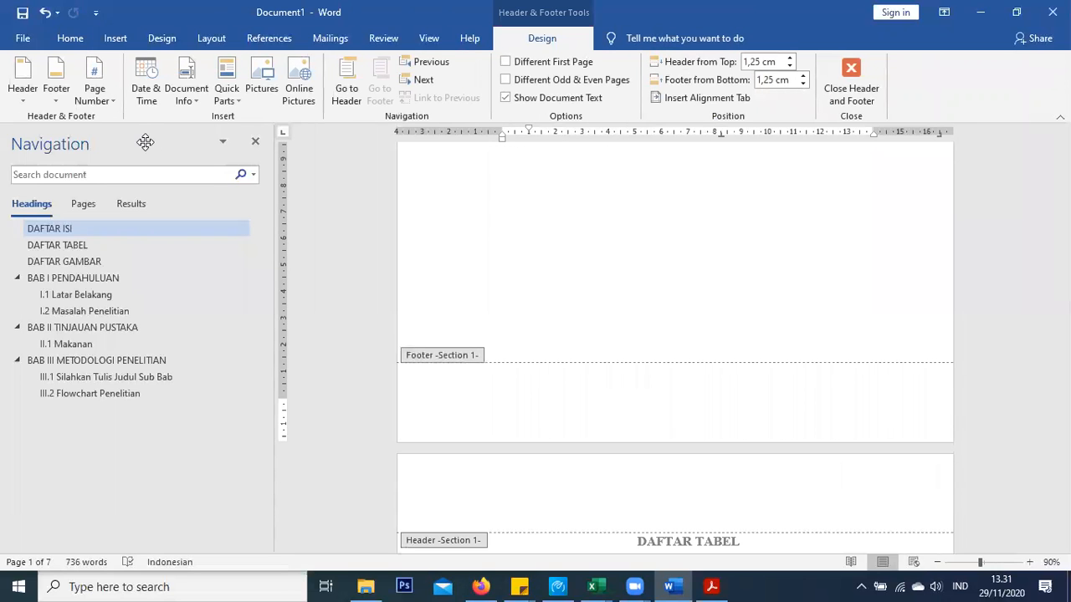
Add a Plain Number 3 page number at the footer's right and check its Times New Roman 12 pt font
click(95, 98)
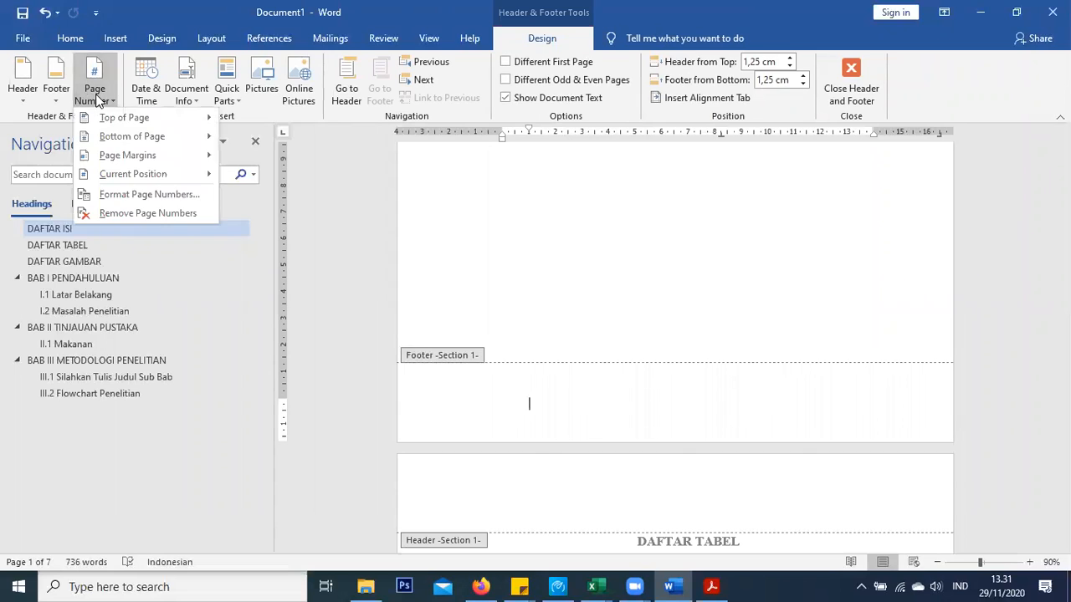
mouse_move(111, 138)
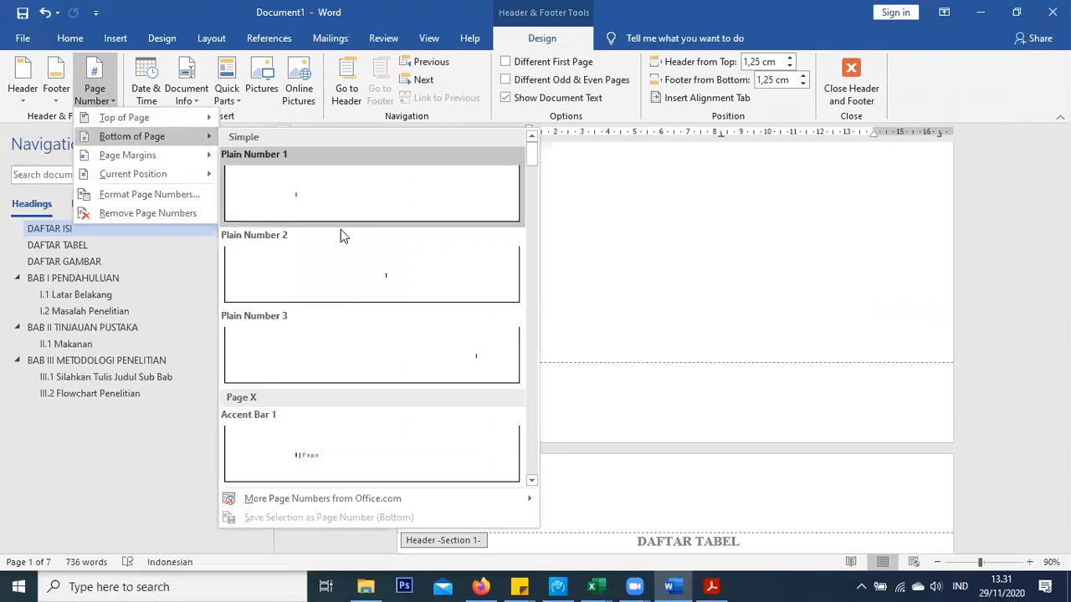
click(433, 354)
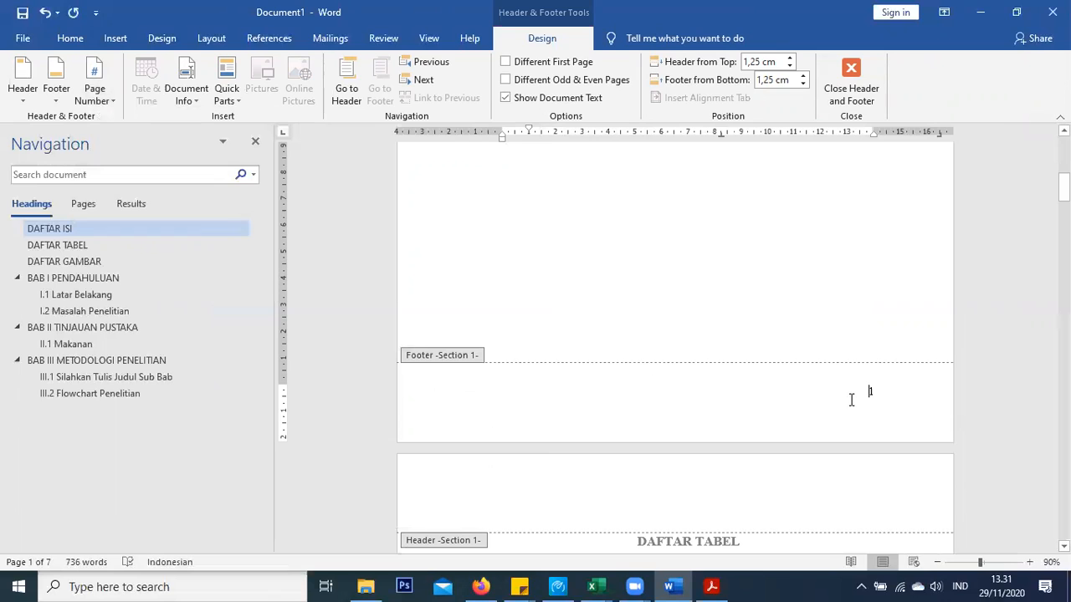
drag(822, 390, 982, 385)
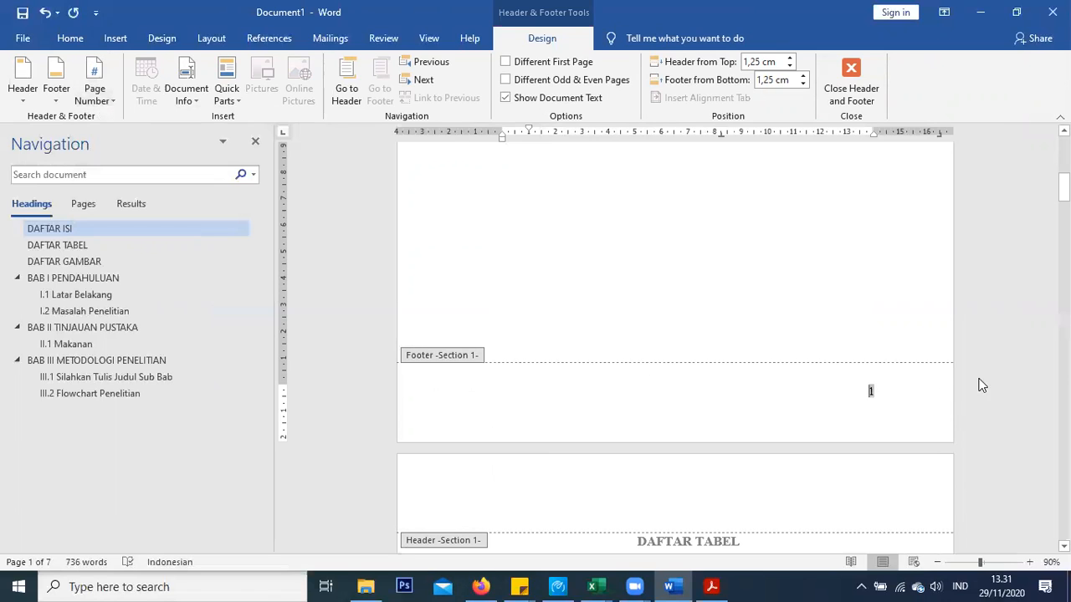
click(70, 38)
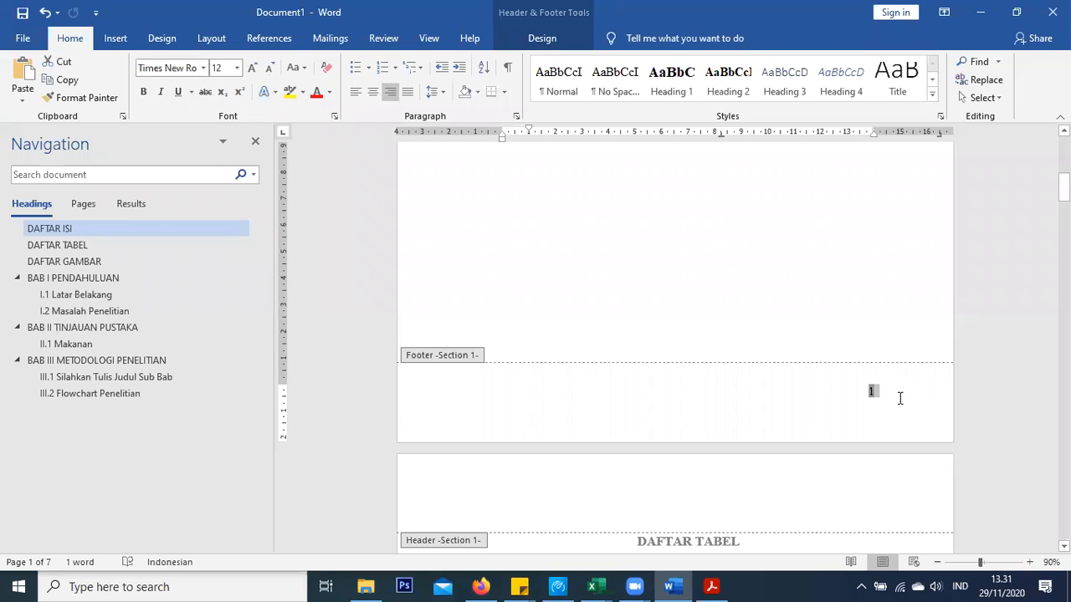
click(883, 392)
scroll(698, 346, up, 6)
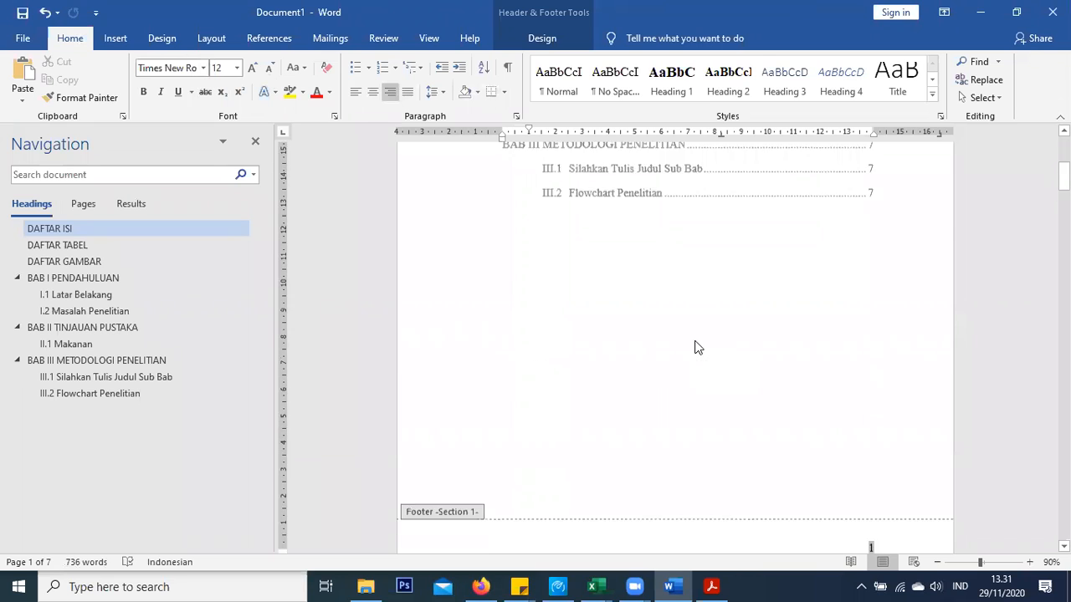
scroll(696, 344, down, 6)
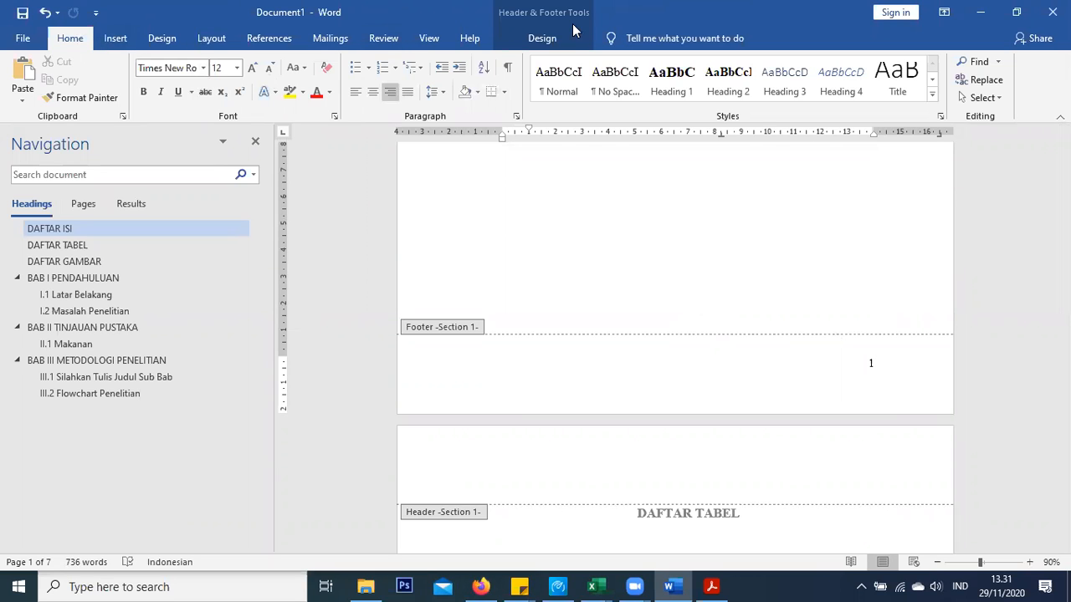
click(548, 35)
Format the first section's page numbers as lowercase roman numerals (i, ii, iii) starting at i
click(97, 102)
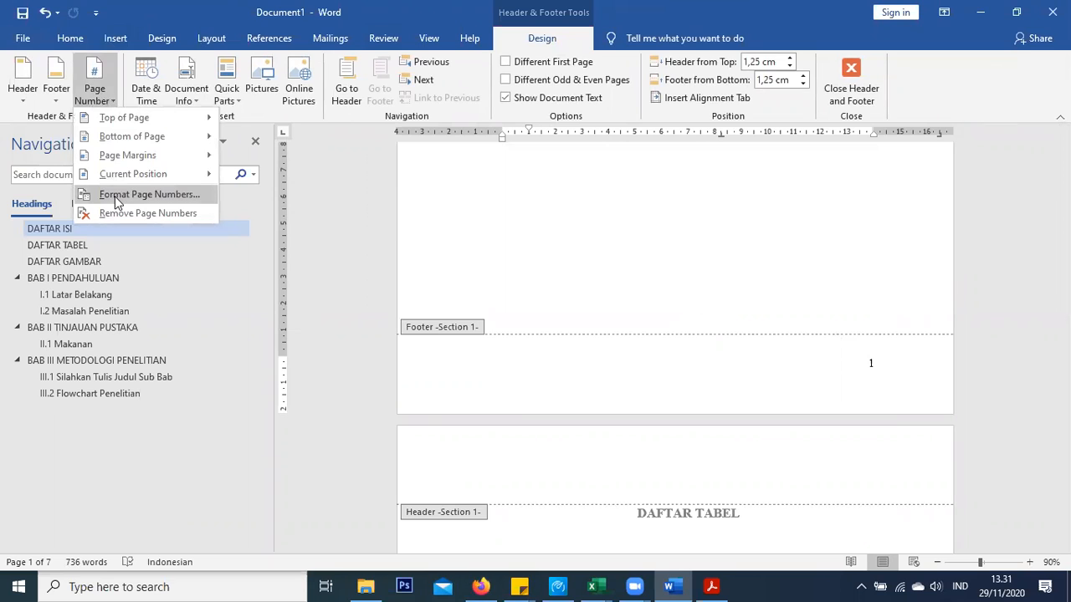
click(117, 198)
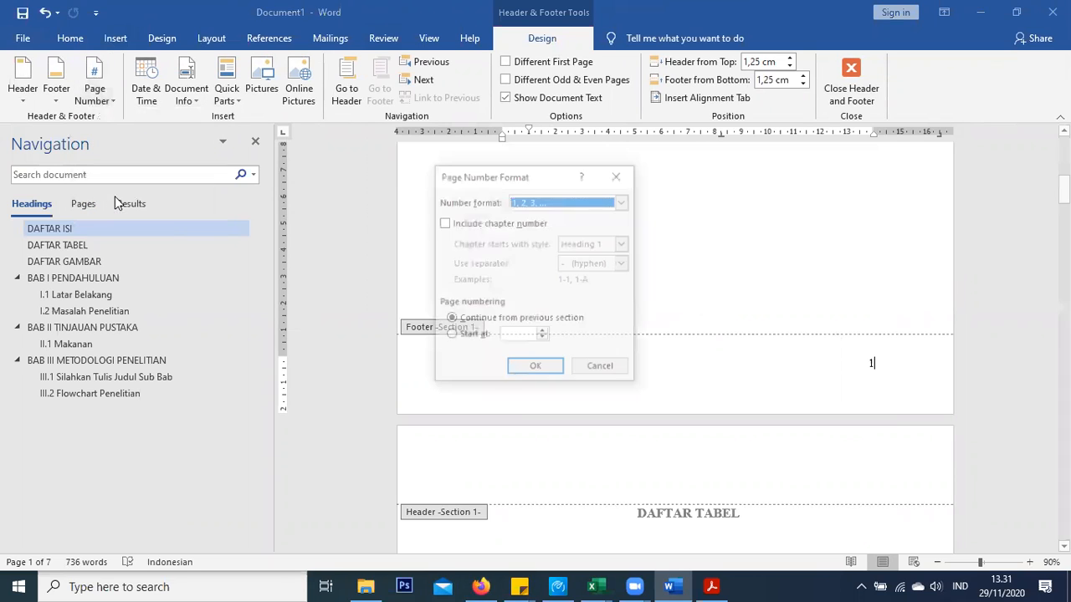
click(558, 205)
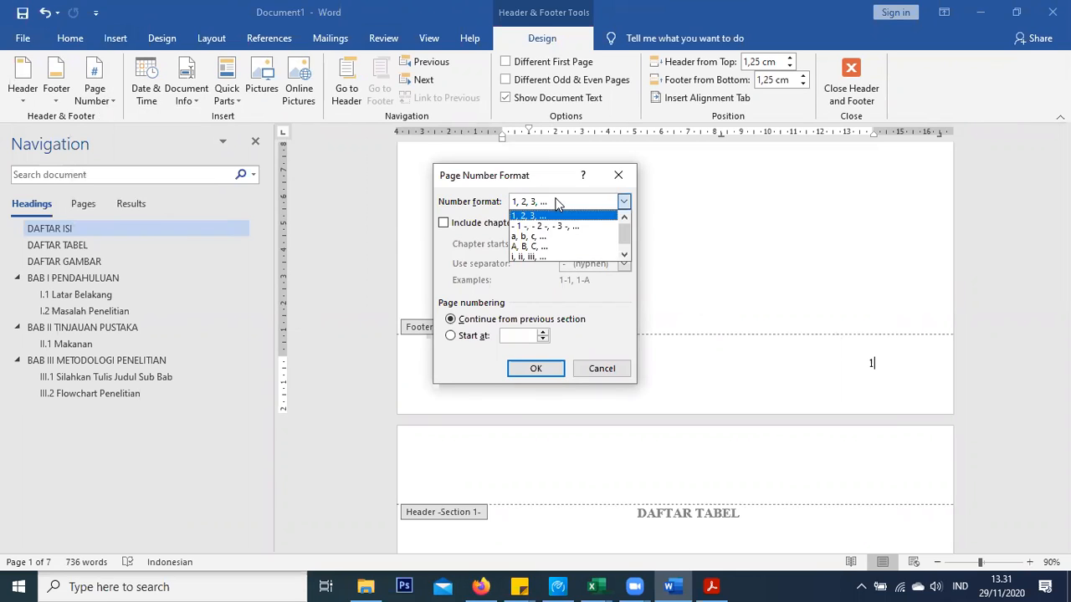
click(546, 257)
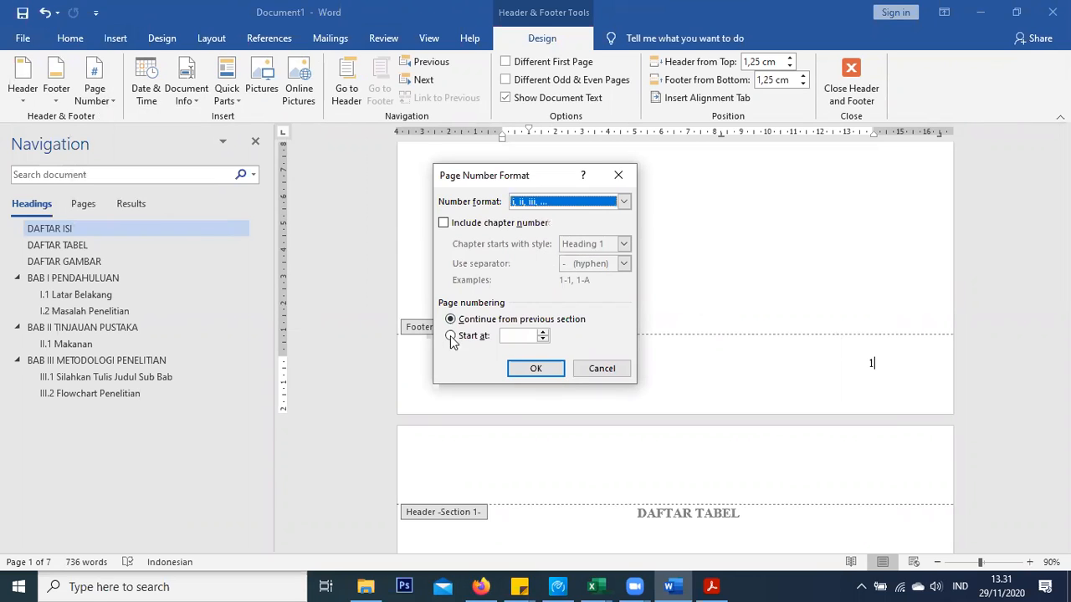
click(451, 337)
click(536, 369)
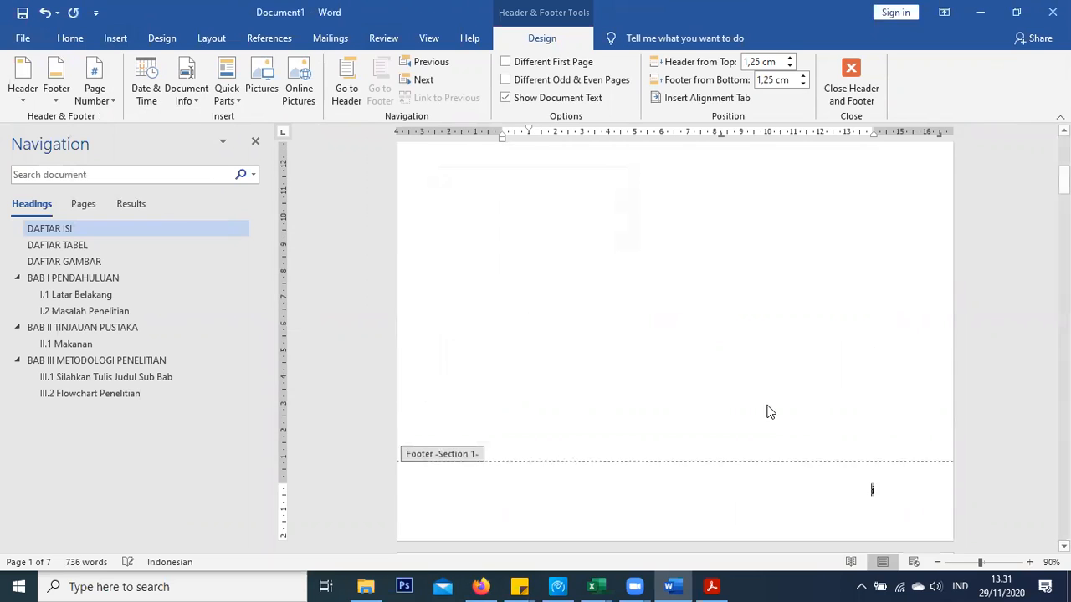
scroll(837, 397, down, 3)
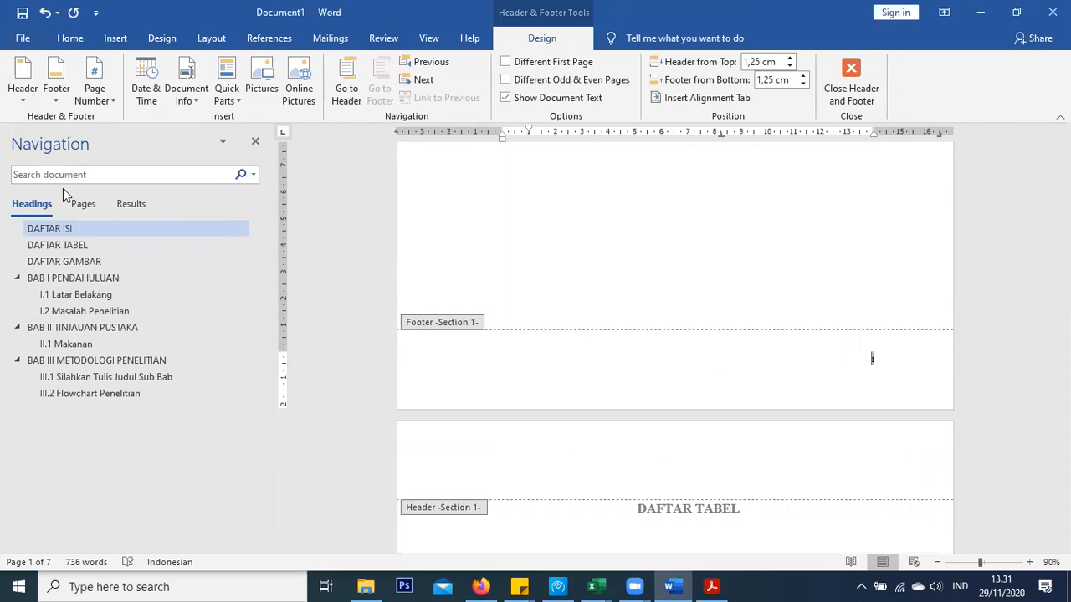
Go to BAB I PENDAHULUAN and open its page footer for editing
click(76, 280)
scroll(678, 265, down, 15)
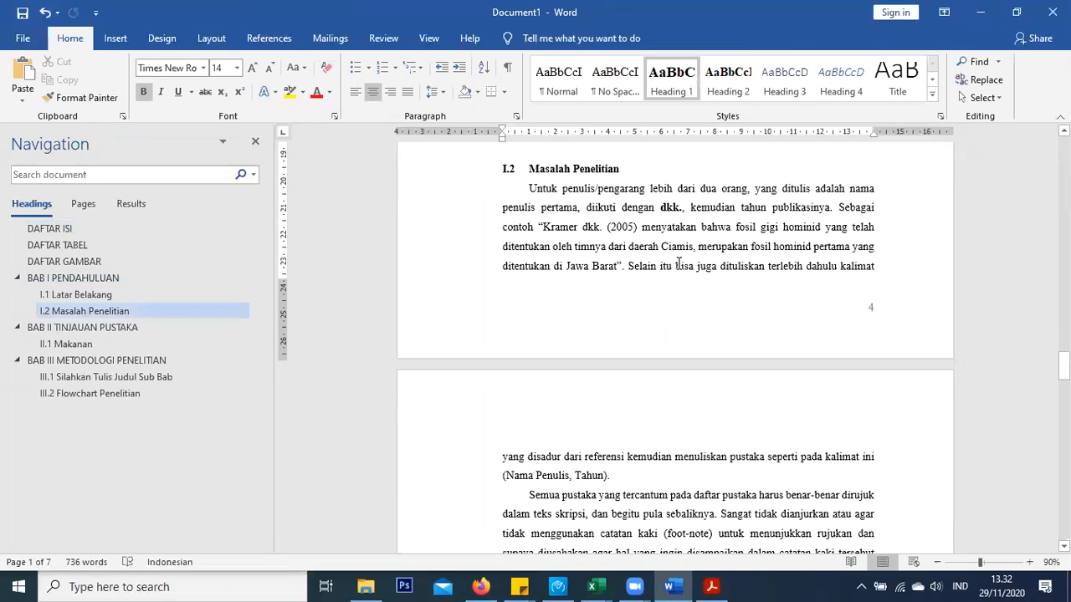
scroll(795, 282, up, 15)
scroll(875, 331, up, 2)
scroll(875, 340, down, 12)
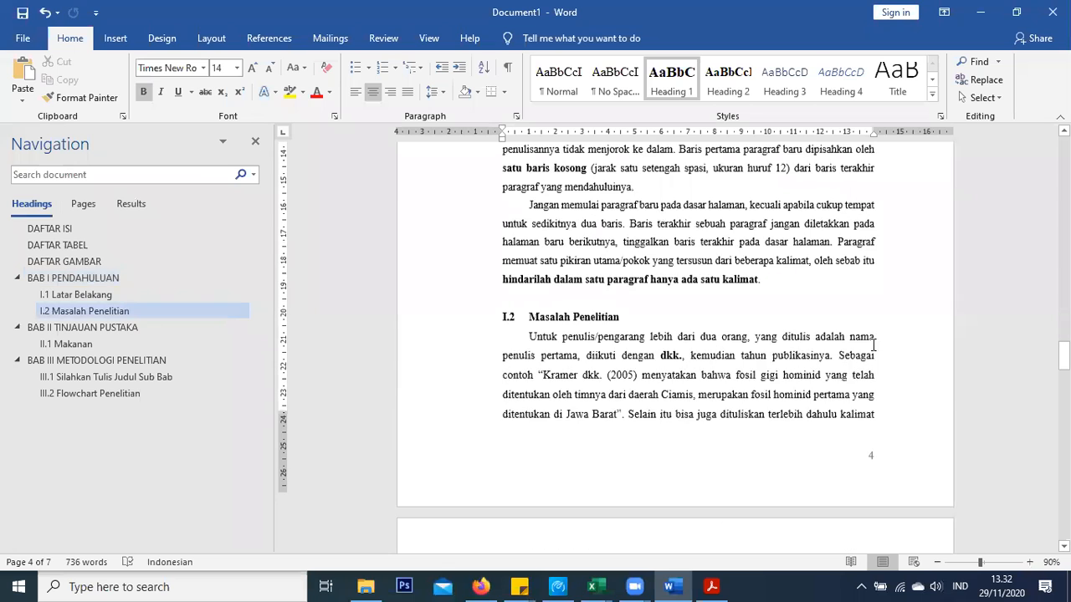
scroll(870, 310, down, 4)
double_click(870, 274)
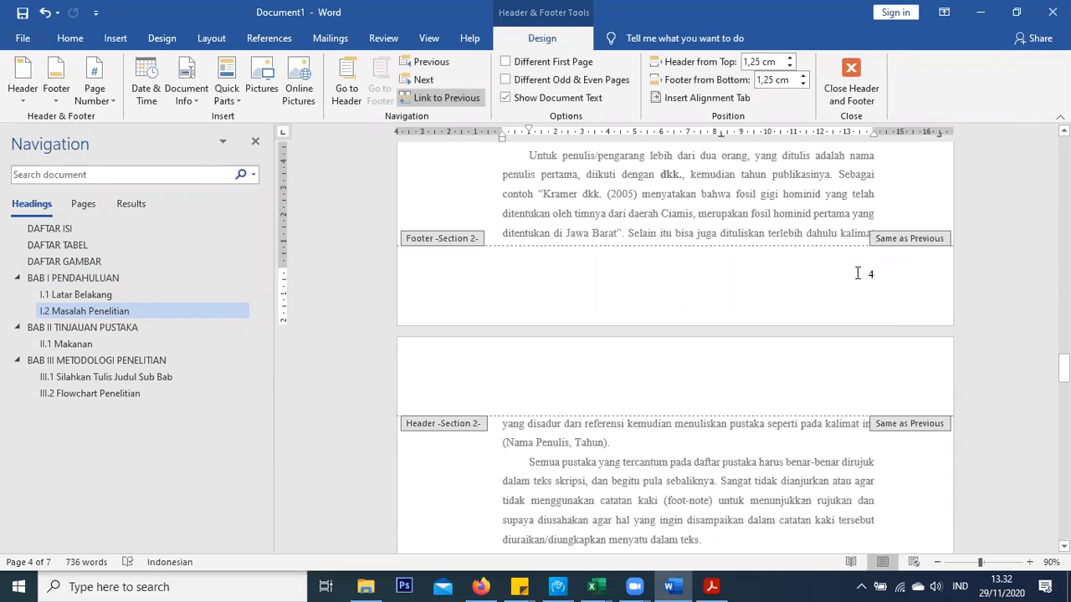
Restart this section's page numbering at 1 and close the footer
click(102, 92)
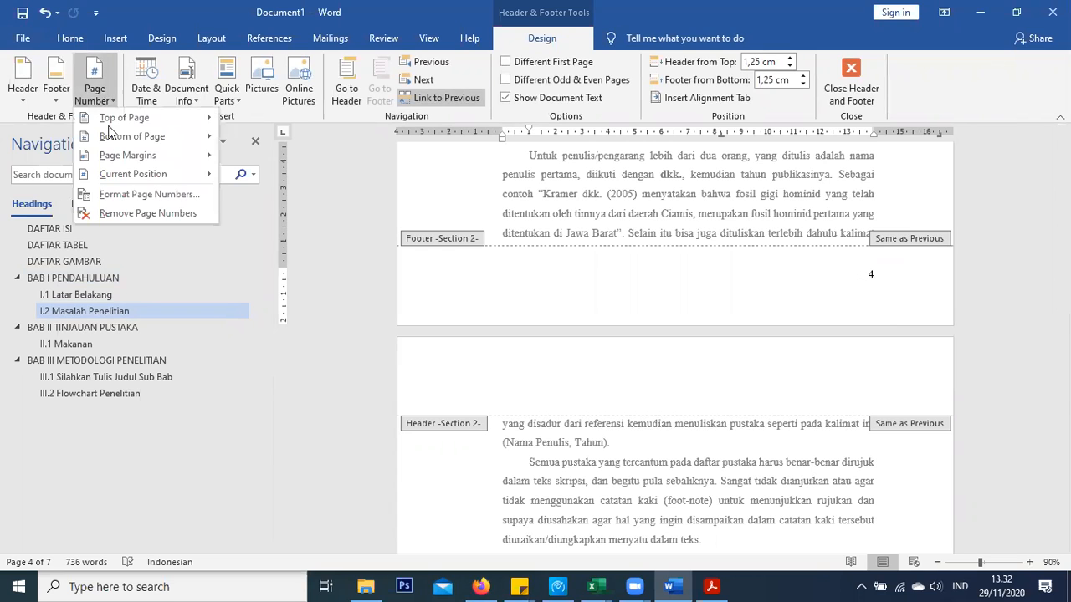
click(117, 194)
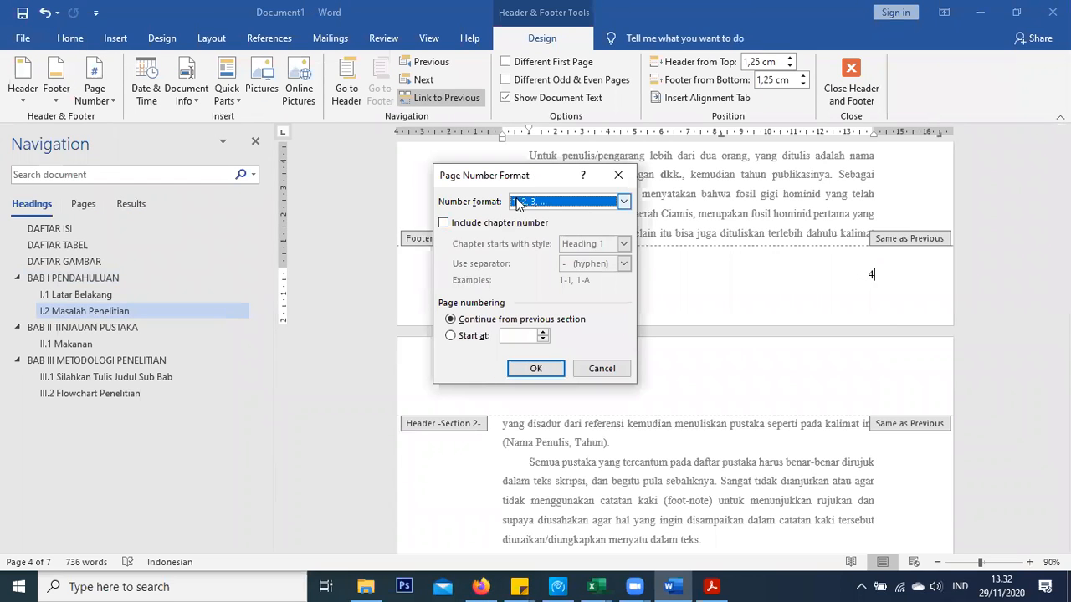
click(459, 338)
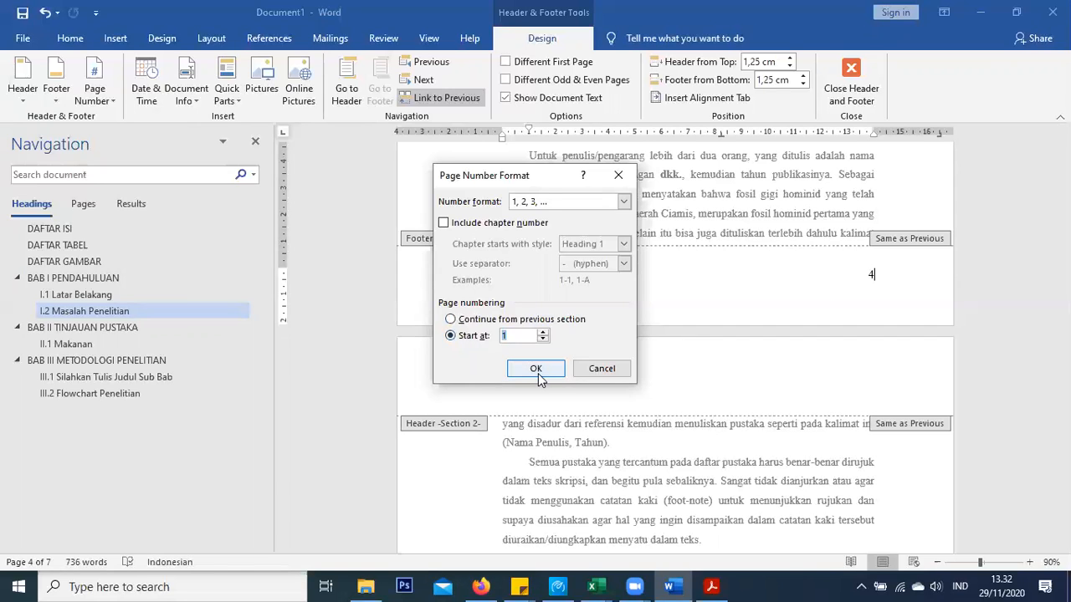
click(538, 373)
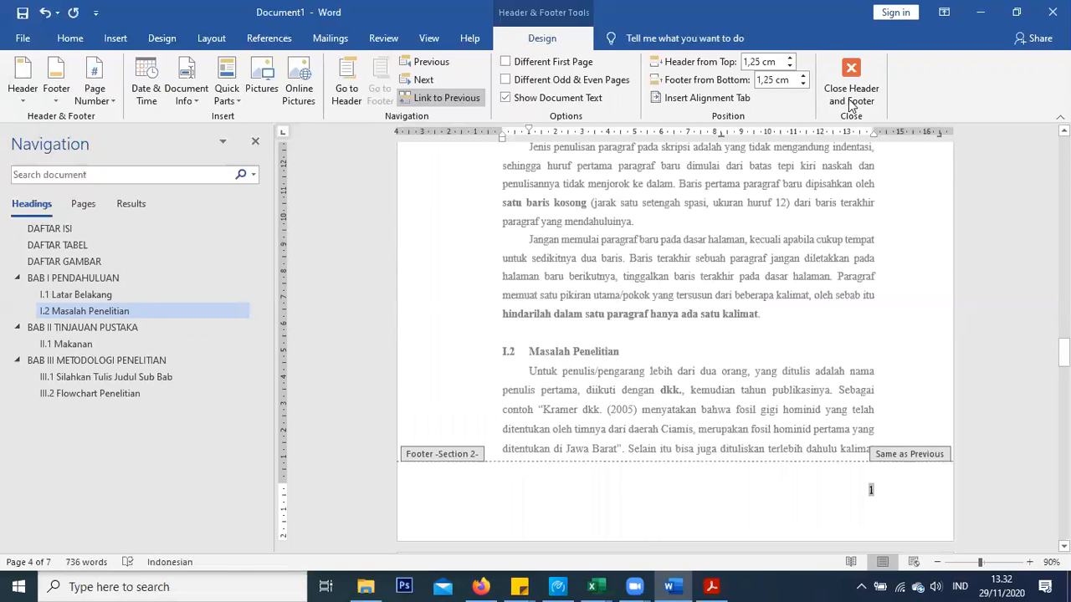
click(851, 92)
scroll(862, 435, up, 4)
scroll(862, 433, up, 6)
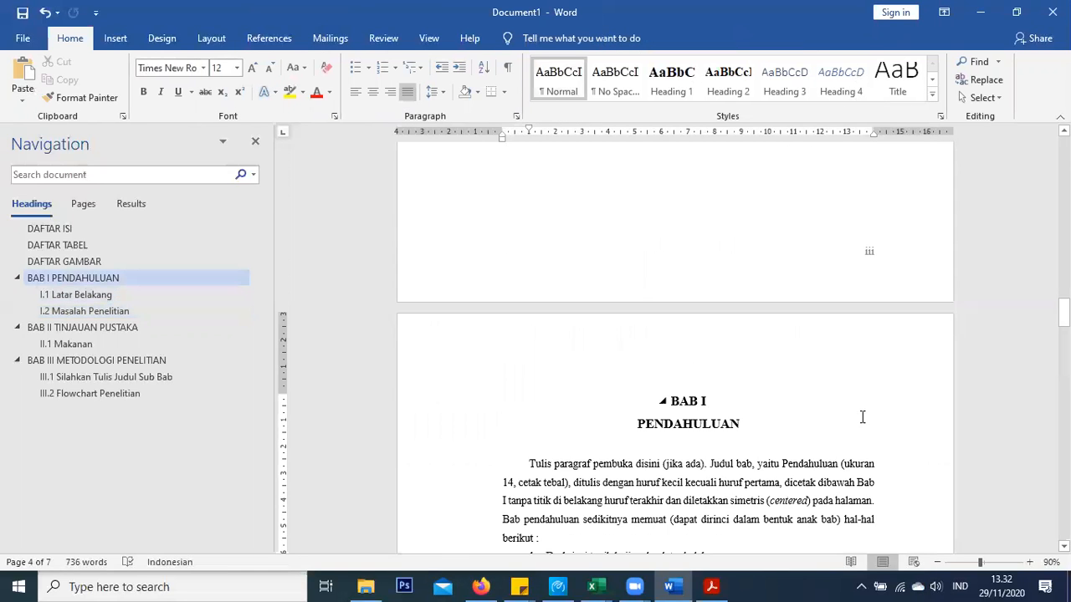
scroll(865, 418, down, 2)
scroll(864, 418, down, 18)
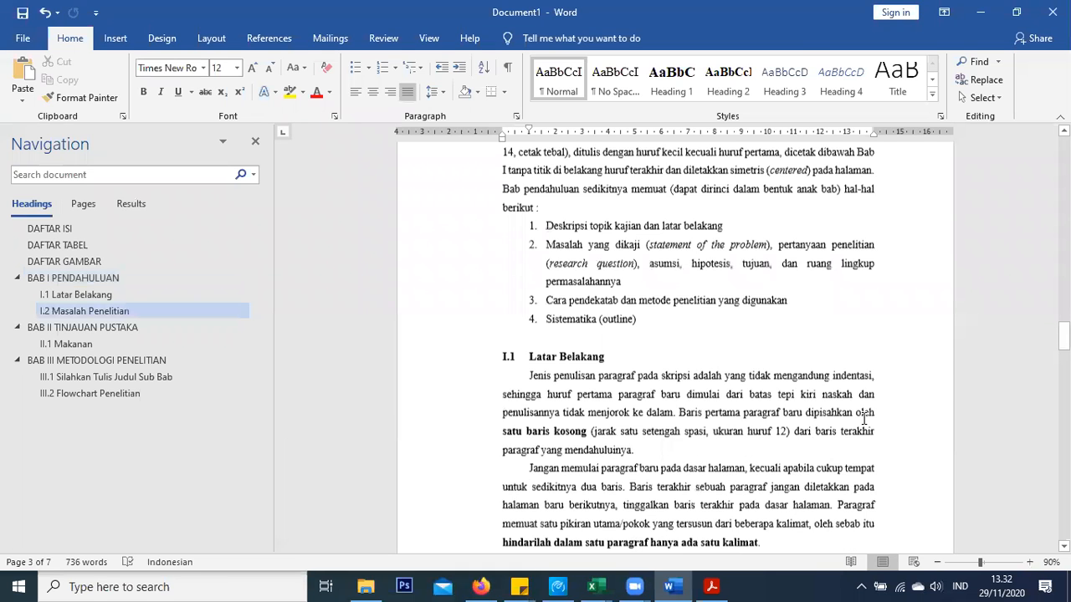
scroll(861, 231, down, 15)
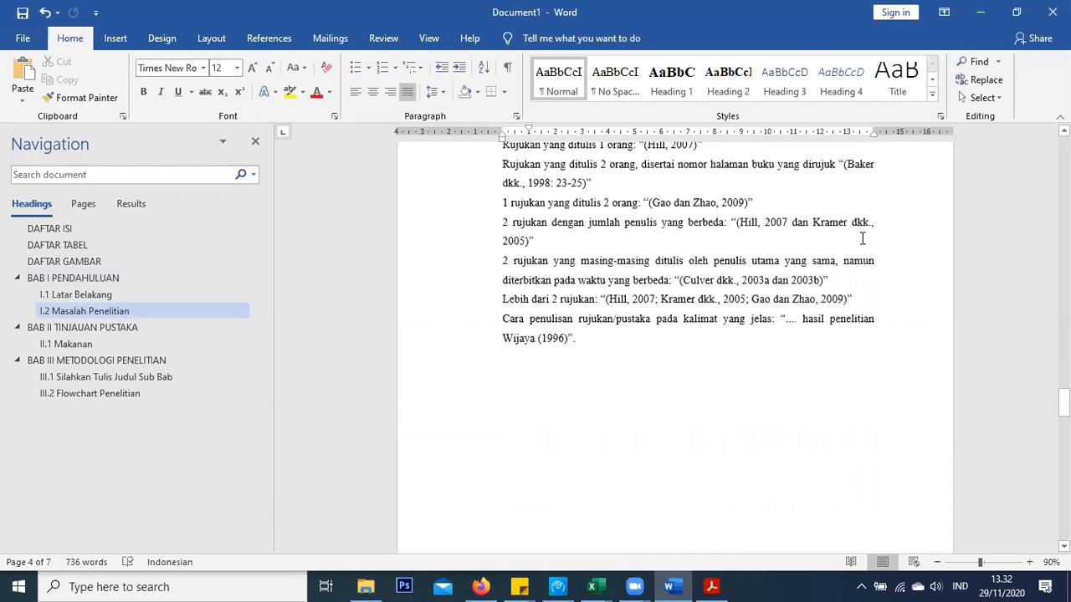
scroll(871, 336, up, 3)
scroll(871, 339, down, 15)
scroll(870, 343, down, 4)
scroll(803, 334, up, 10)
scroll(597, 320, up, 15)
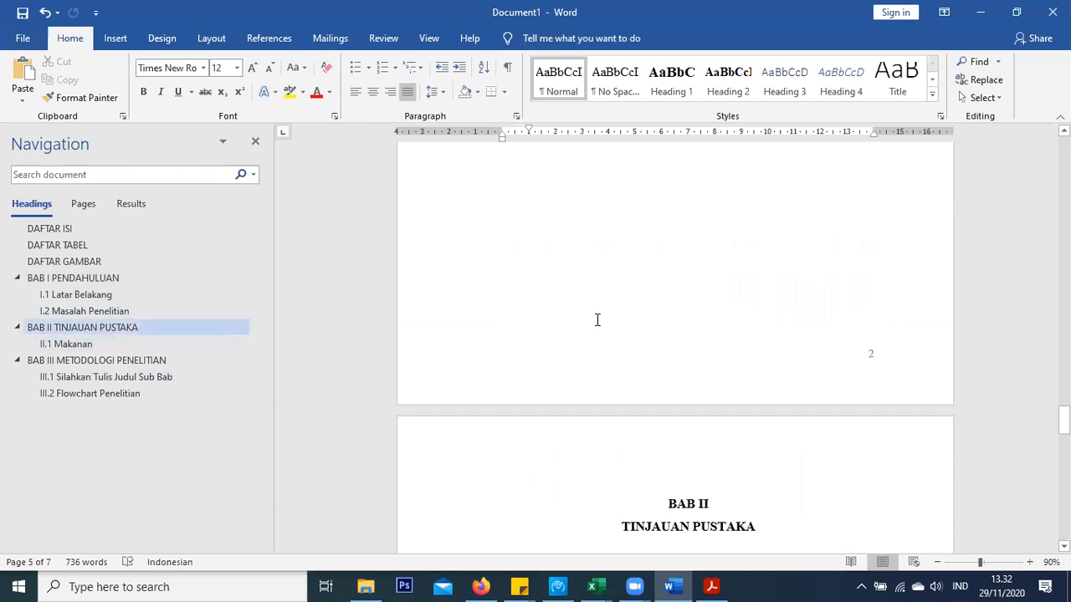
scroll(598, 320, up, 12)
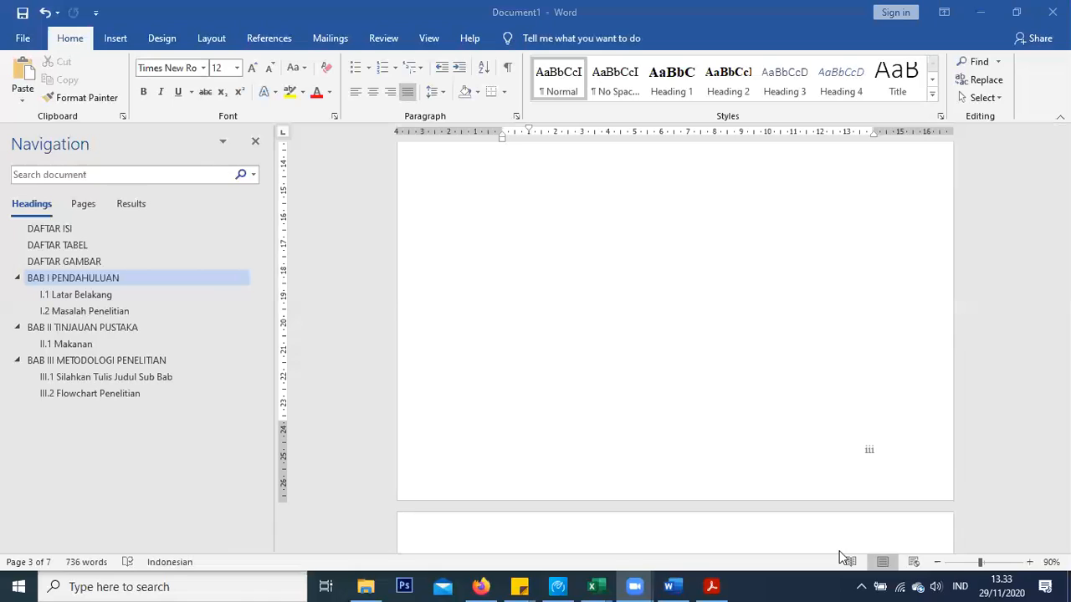
Insert a Next Page section break right before the DAFTAR ISI heading
click(61, 236)
click(61, 236)
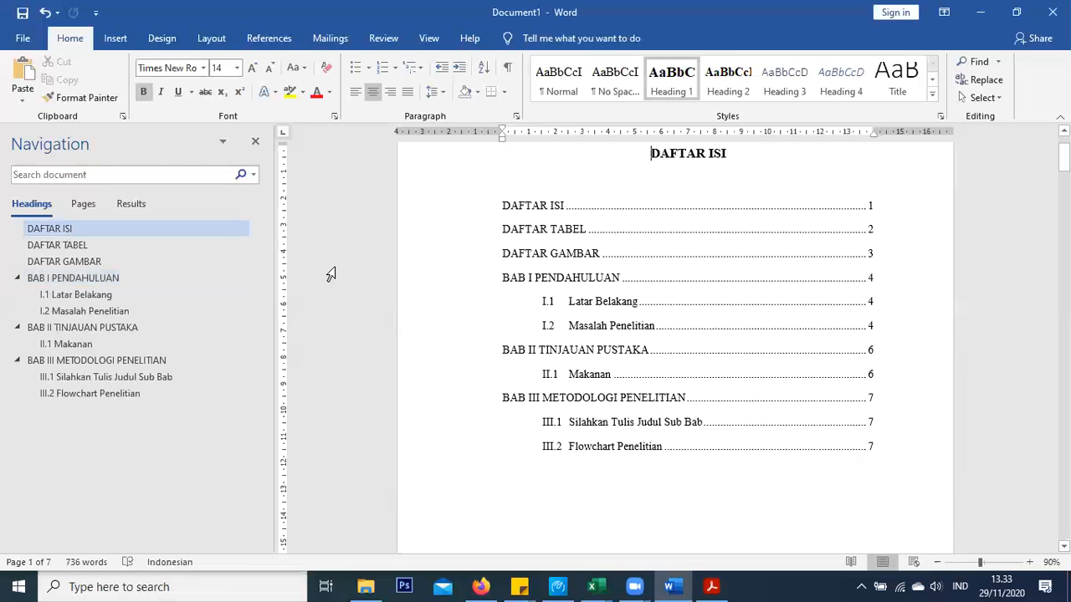
click(496, 214)
click(502, 221)
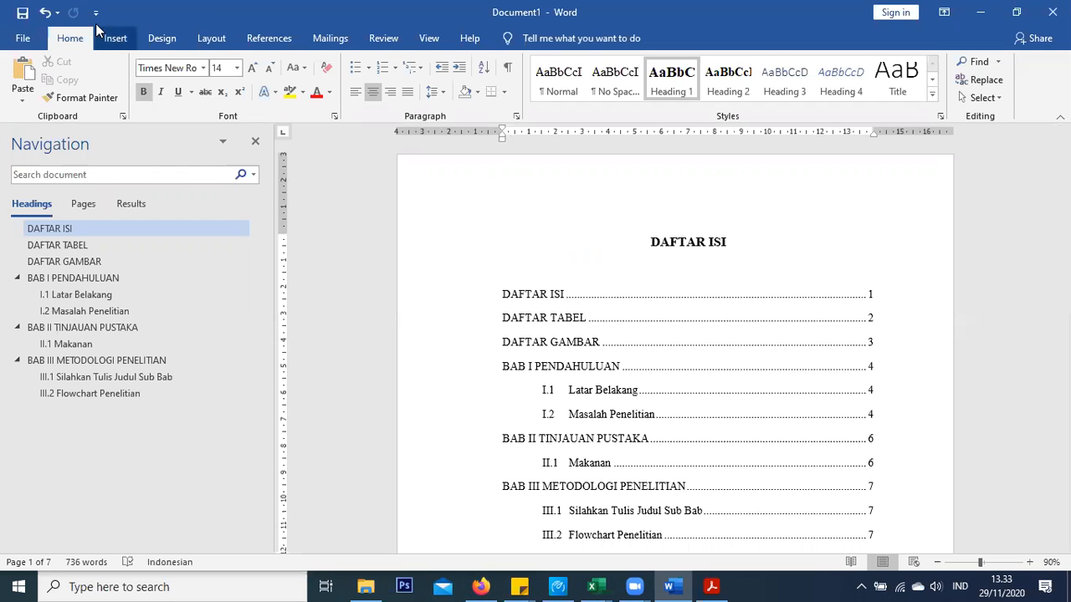
click(191, 30)
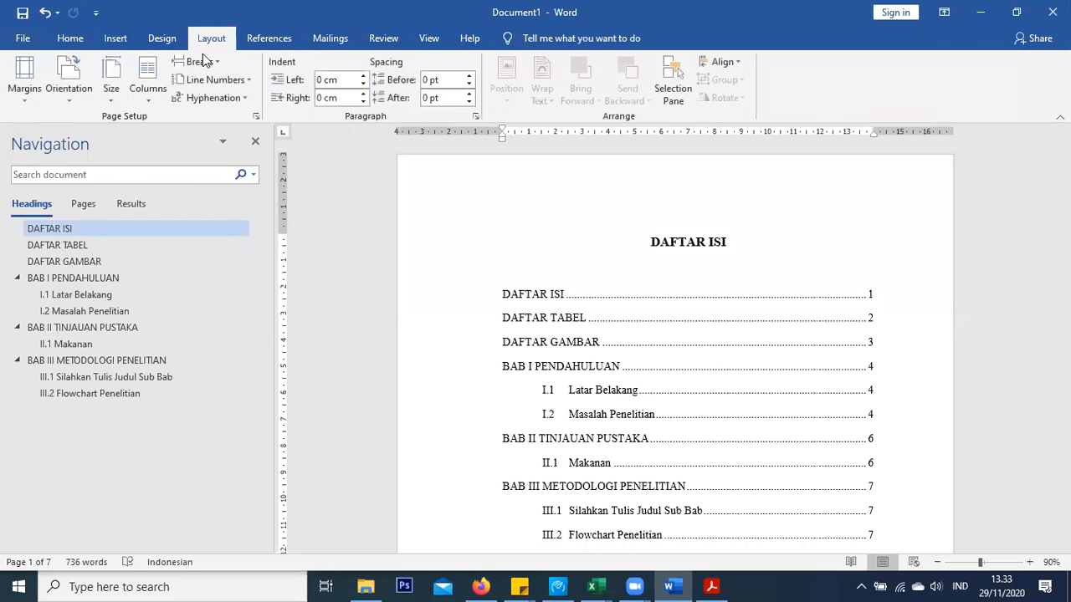
click(211, 66)
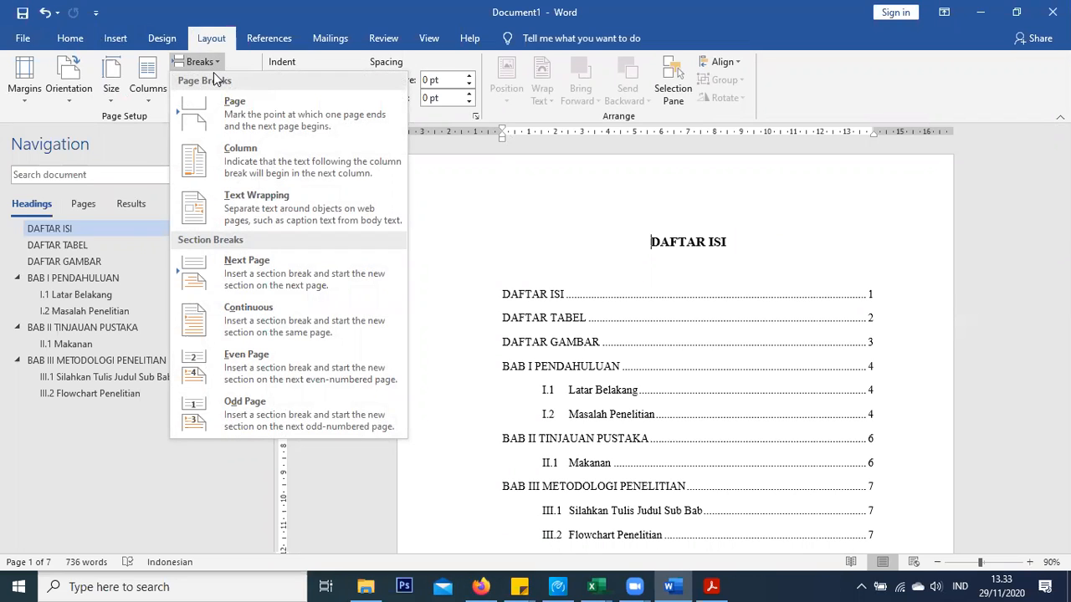
click(262, 268)
scroll(622, 232, up, 8)
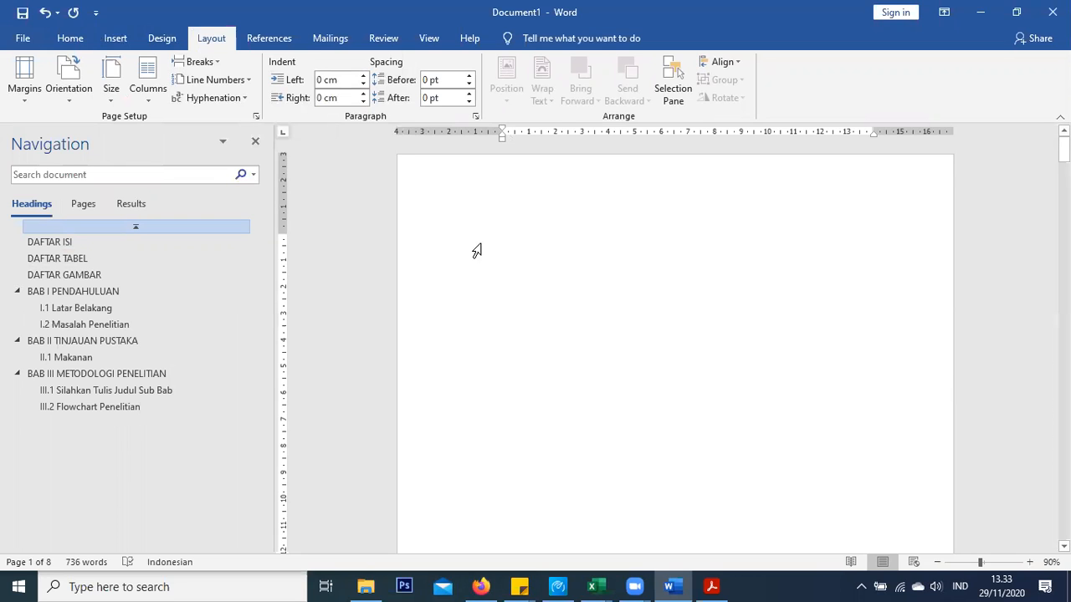
Select and copy the sample cover text in the PDF guide, then return to Word
click(712, 587)
scroll(374, 362, down, 5)
scroll(374, 362, up, 5)
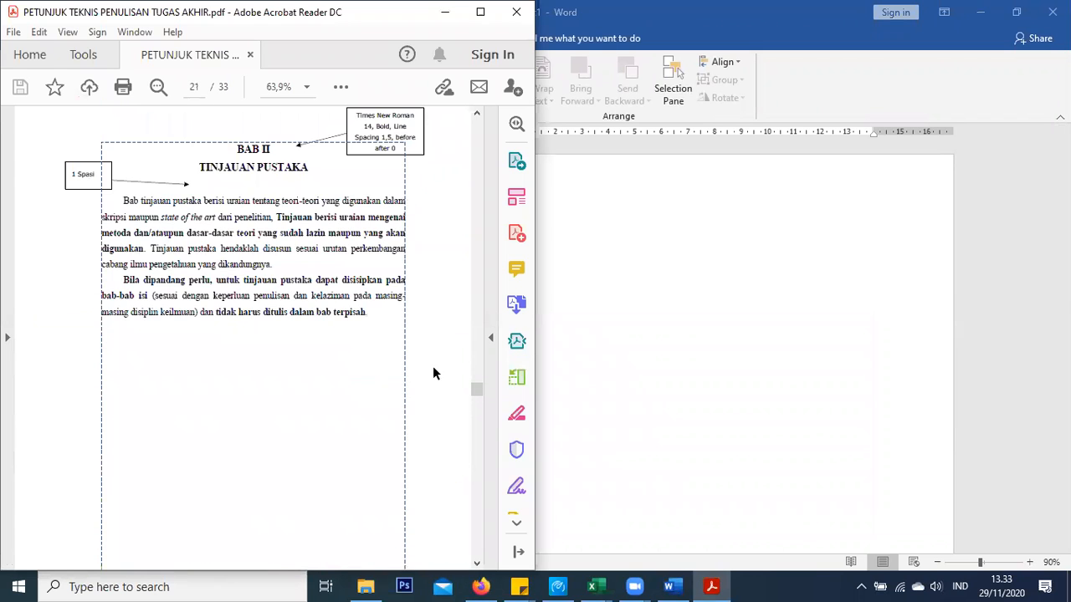
drag(474, 391, 495, 178)
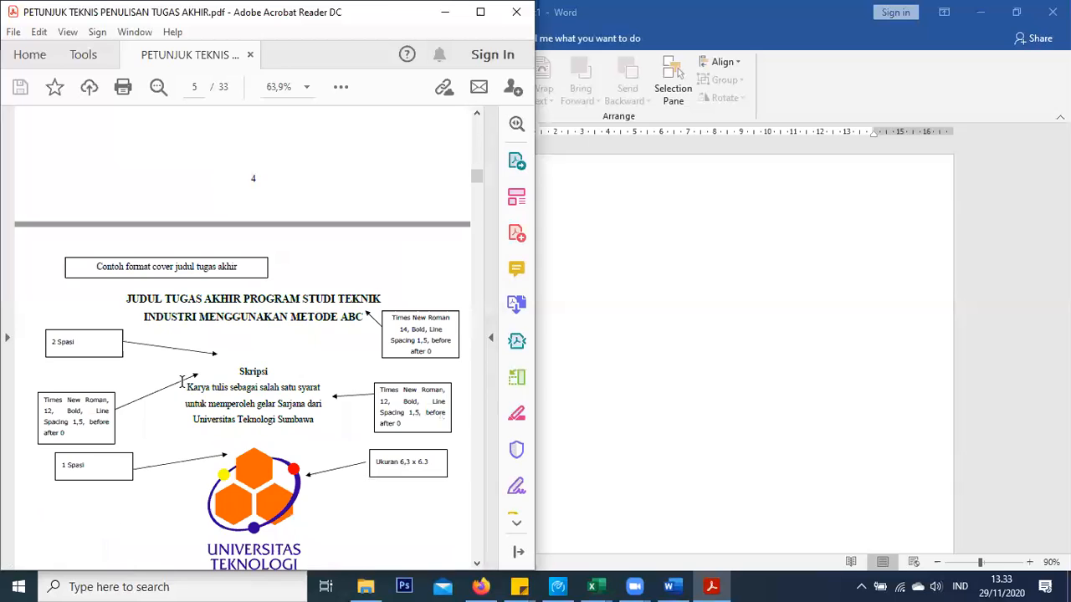
drag(127, 280, 277, 492)
key(ctrl+c)
click(708, 263)
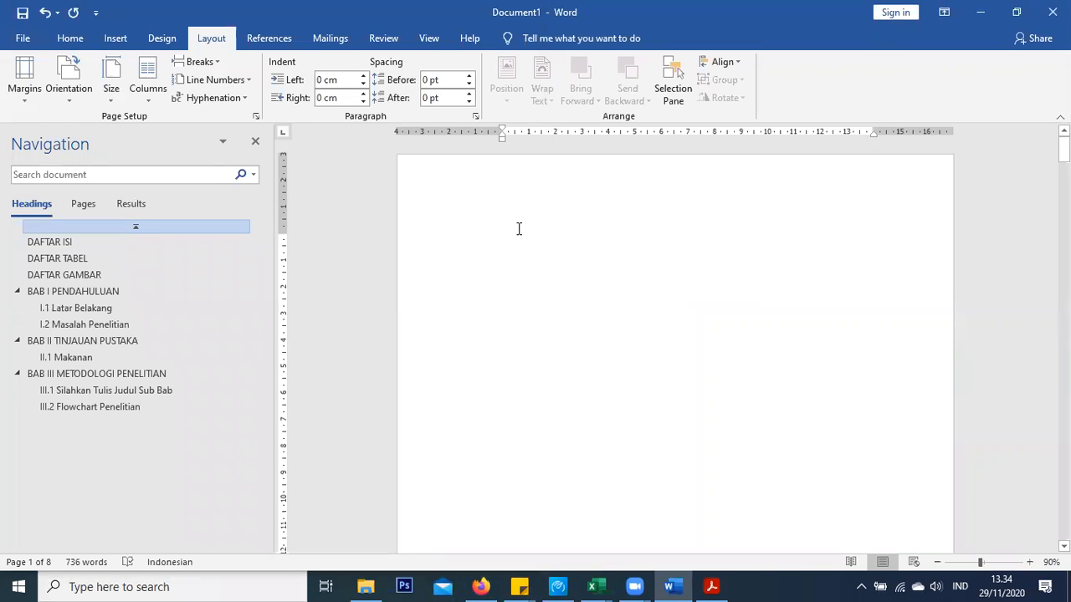
Paste the sample cover text onto page 1 and reset it to the Normal style
key(ctrl+v)
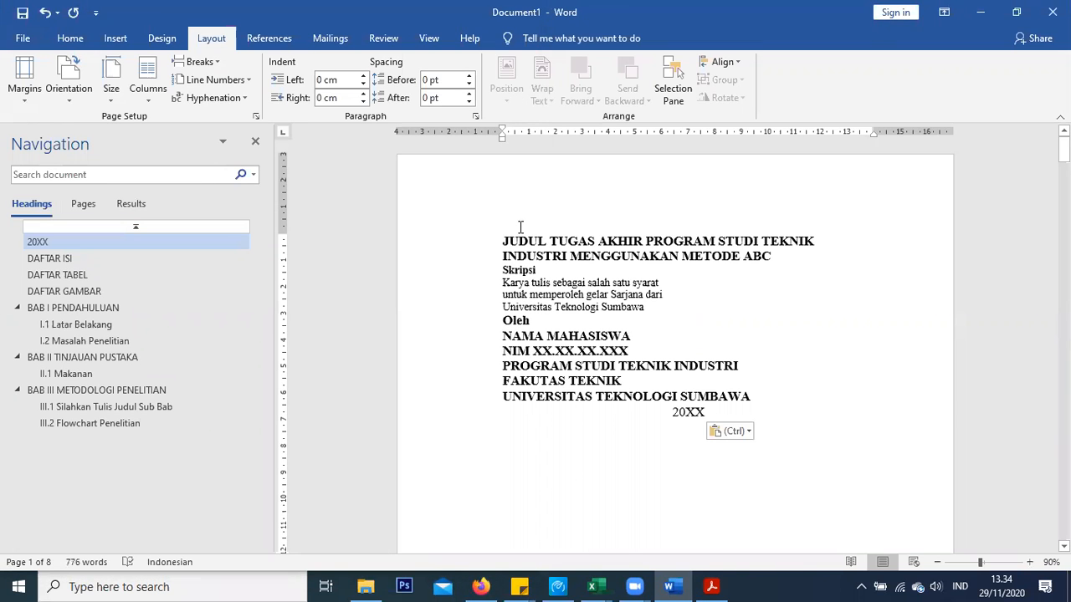
key(ctrl)
click(556, 259)
drag(709, 411, 497, 232)
click(70, 39)
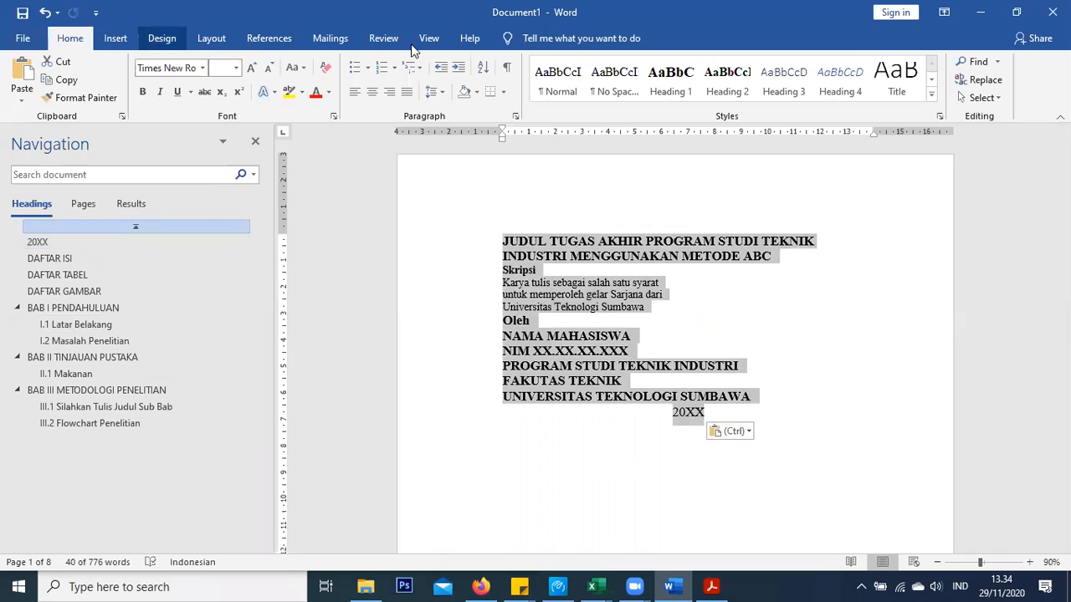
click(555, 81)
Open the page footer for editing
scroll(532, 352, down, 3)
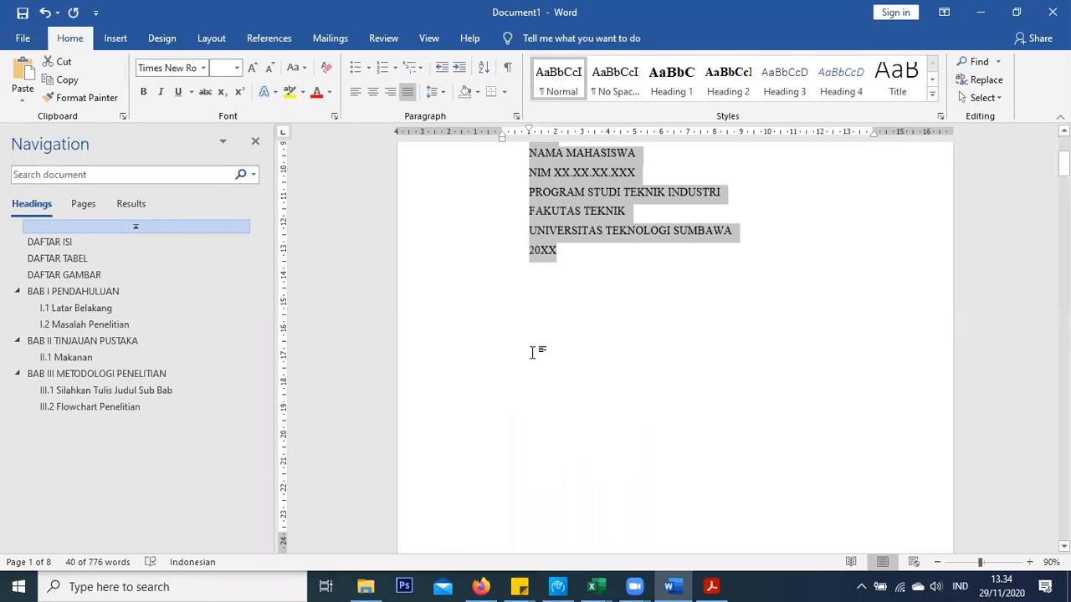
scroll(532, 352, down, 6)
scroll(533, 351, up, 3)
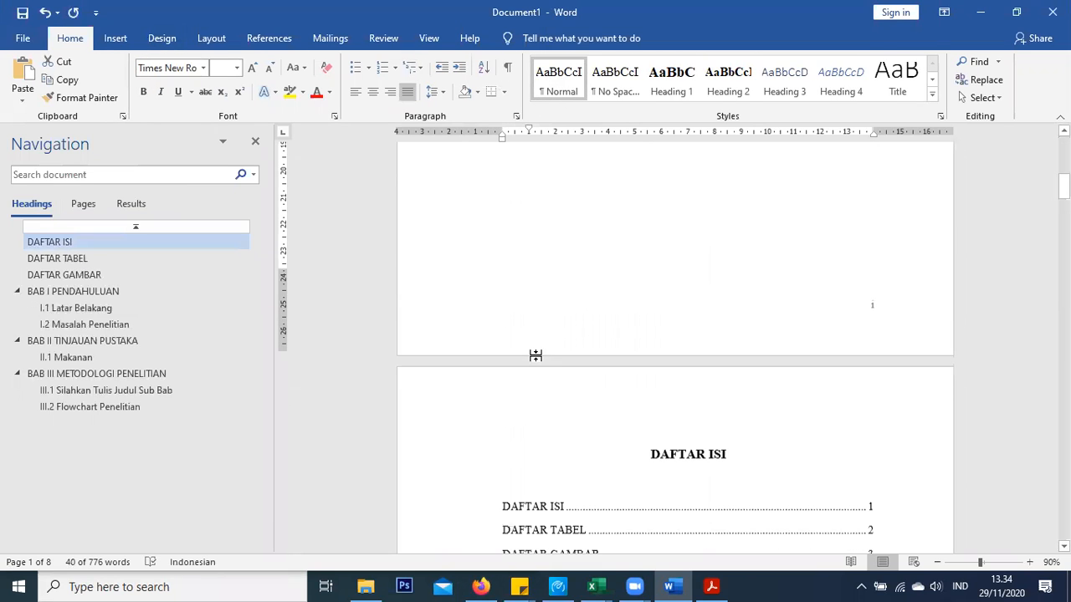
scroll(862, 287, down, 10)
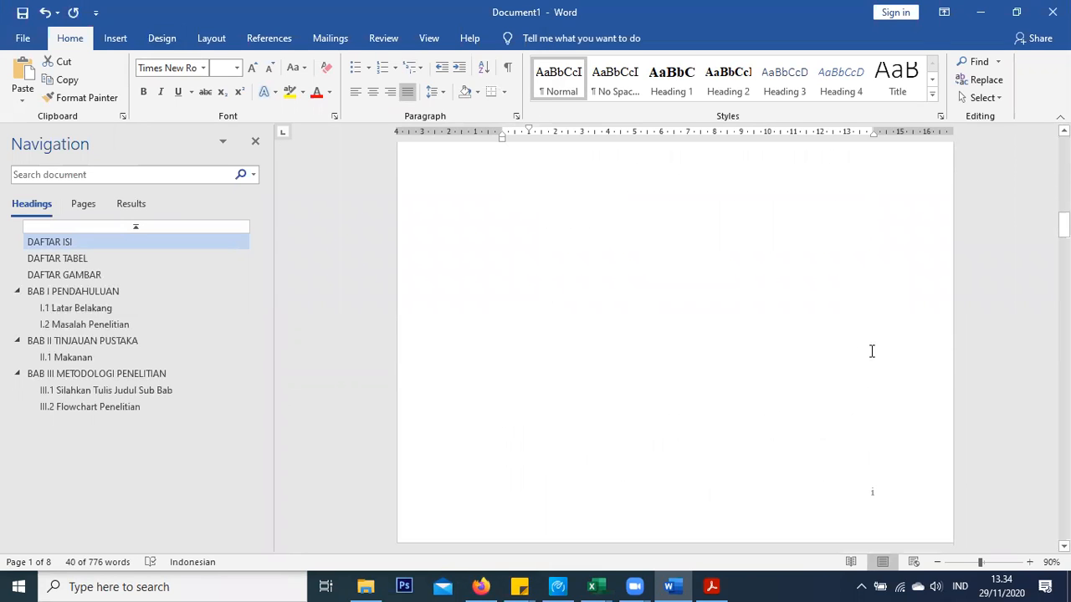
scroll(892, 394, down, 3)
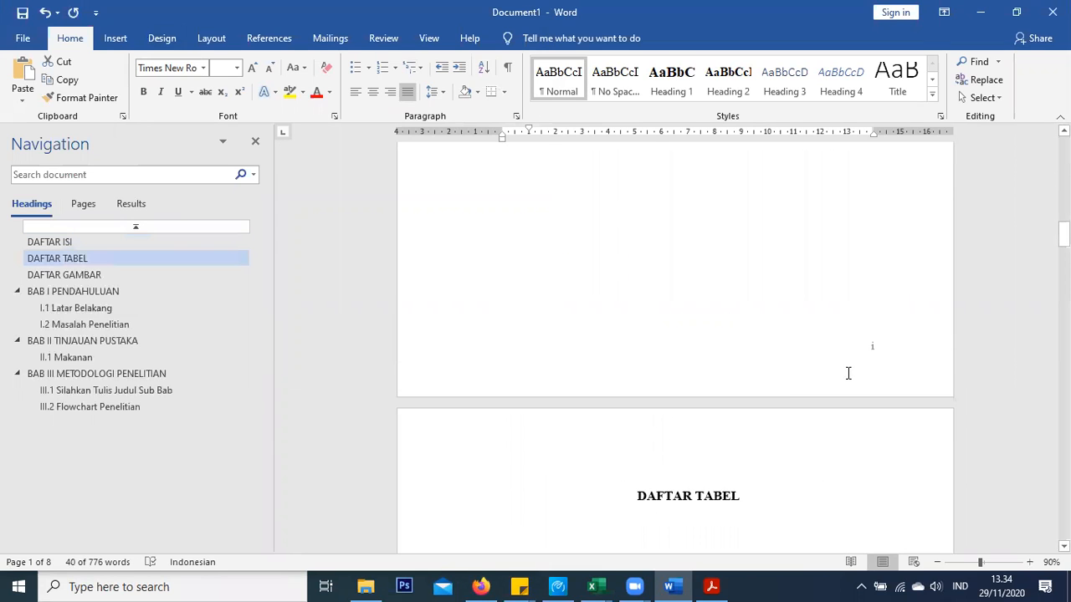
scroll(846, 374, up, 5)
scroll(813, 352, up, 5)
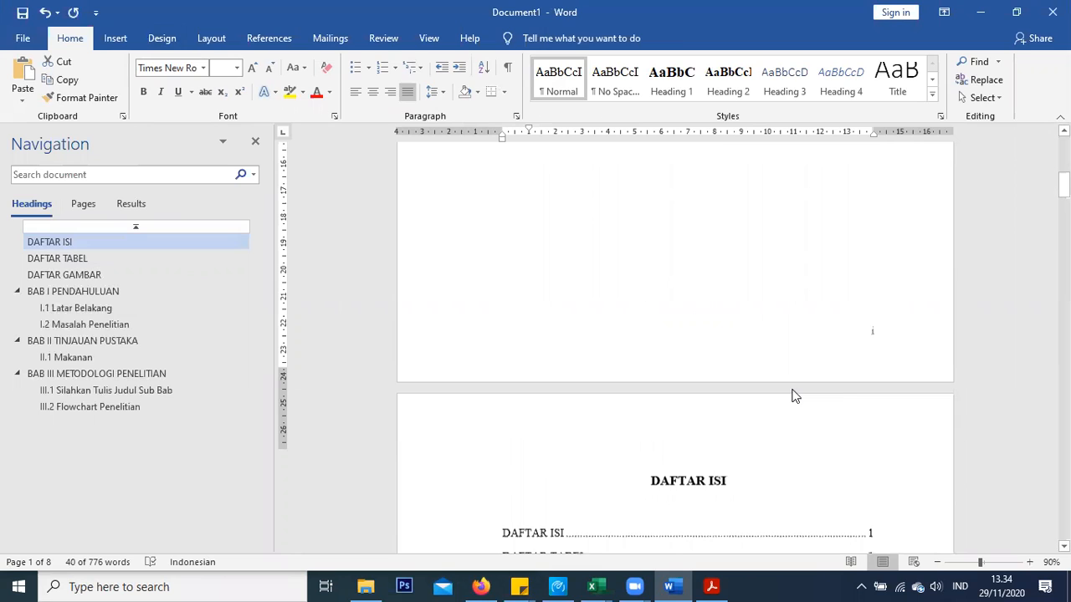
double_click(856, 405)
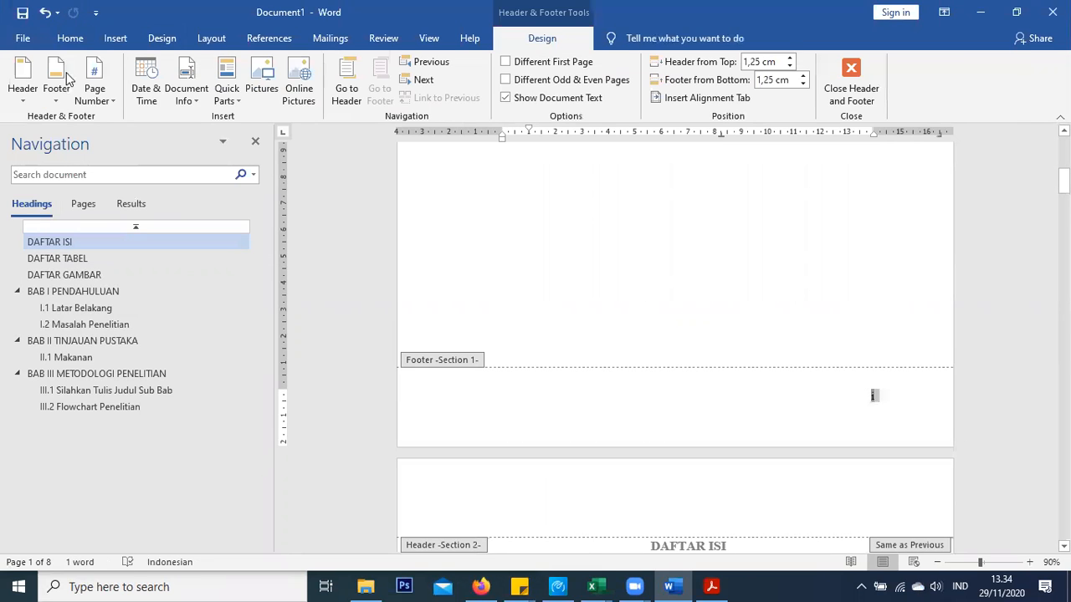
Restore the removed page number and turn on Different First Page, then leave the footer
click(90, 86)
scroll(492, 231, down, 10)
scroll(492, 232, down, 5)
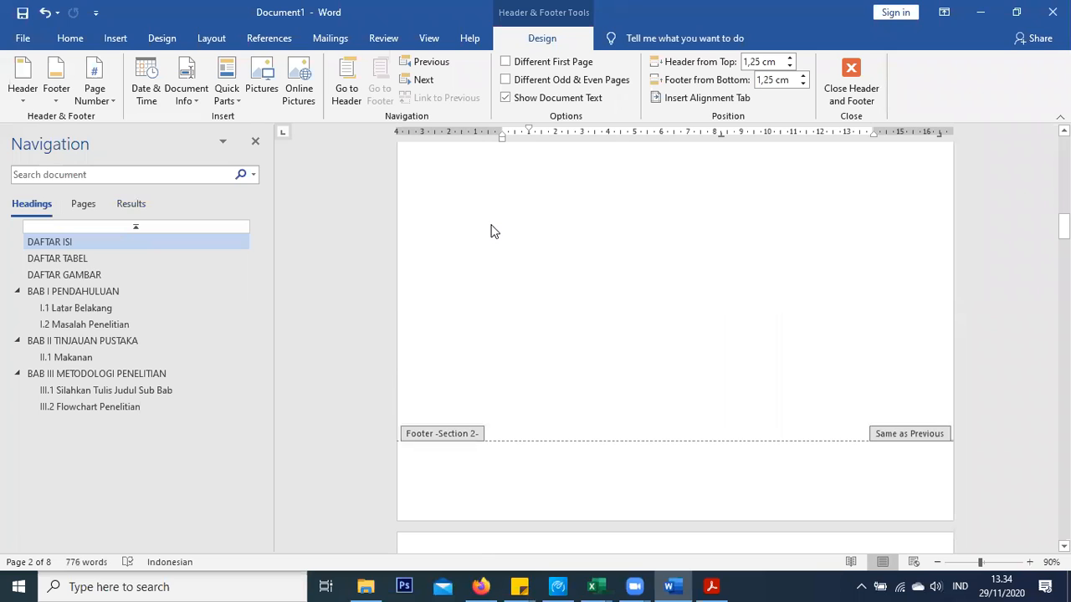
scroll(491, 232, up, 5)
key(ctrl+z)
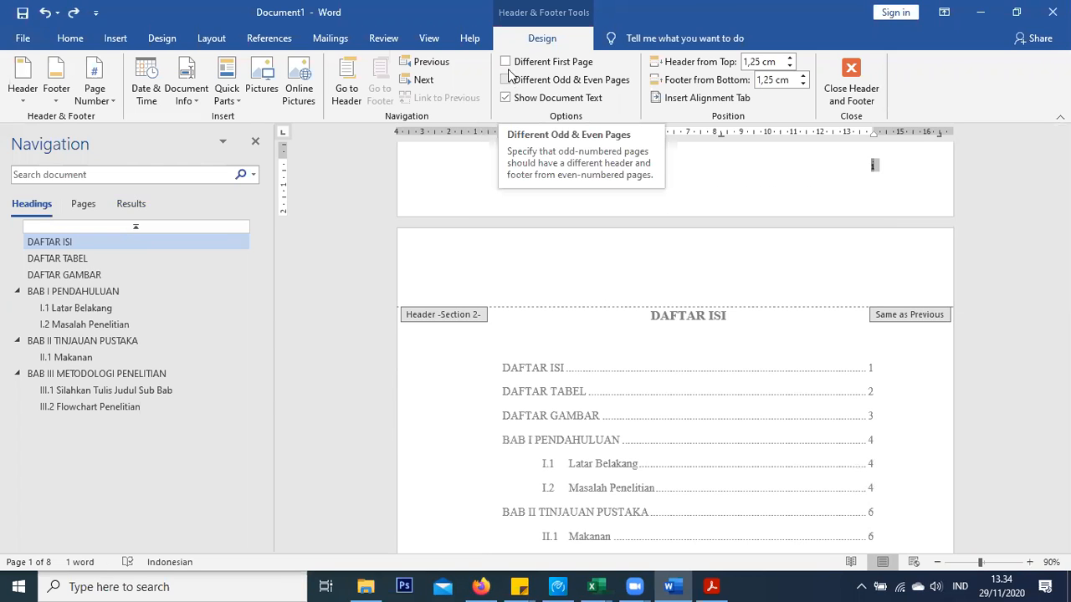
click(506, 64)
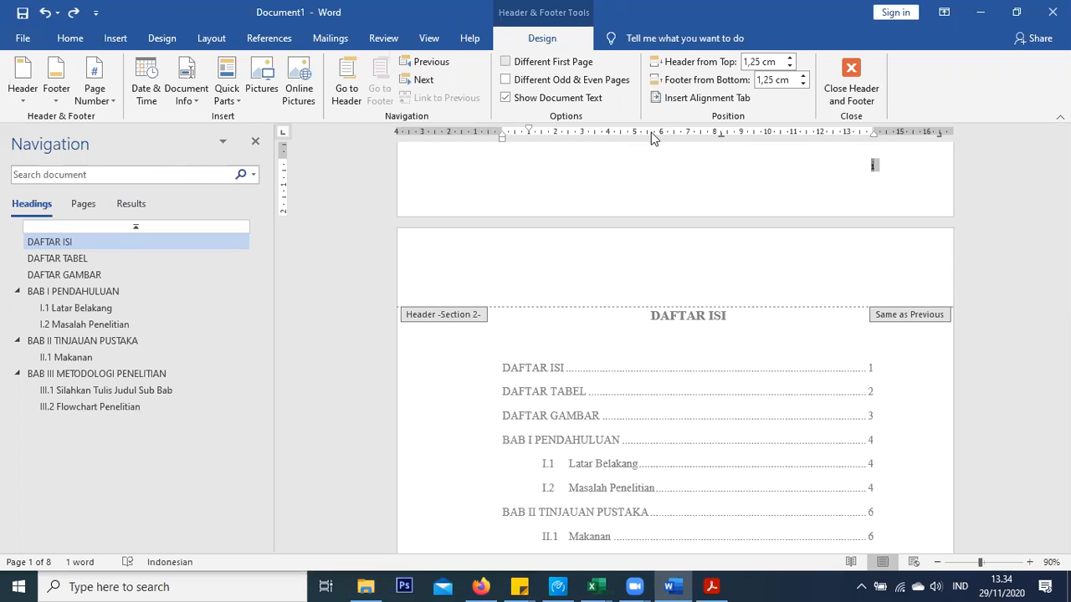
double_click(684, 251)
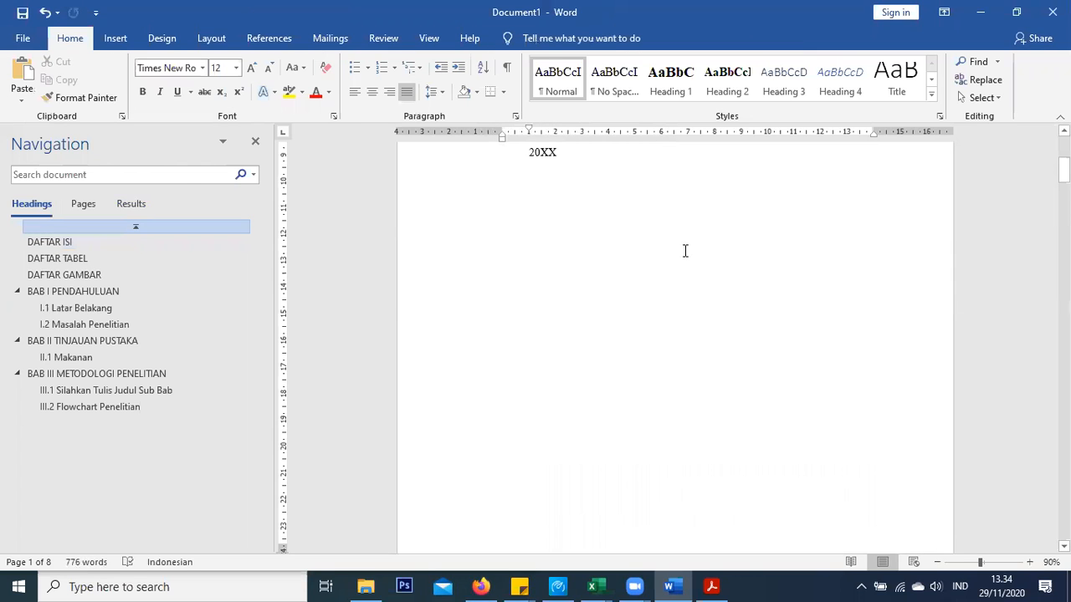
Undo and reapply the plain Normal formatting on the cover text
scroll(684, 251, down, 5)
scroll(685, 251, down, 5)
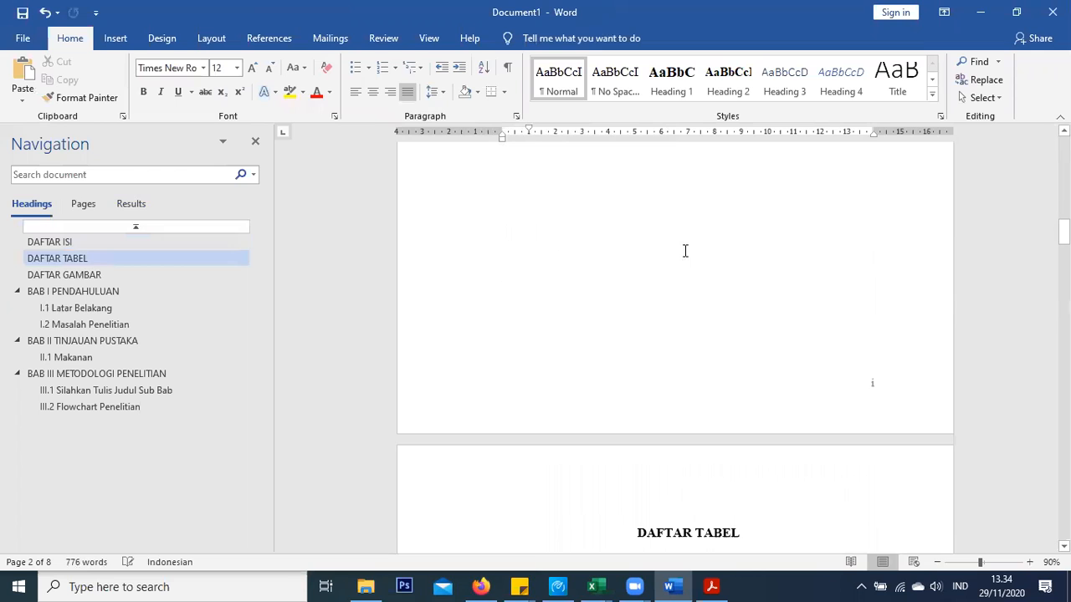
scroll(684, 251, up, 5)
scroll(684, 251, up, 5)
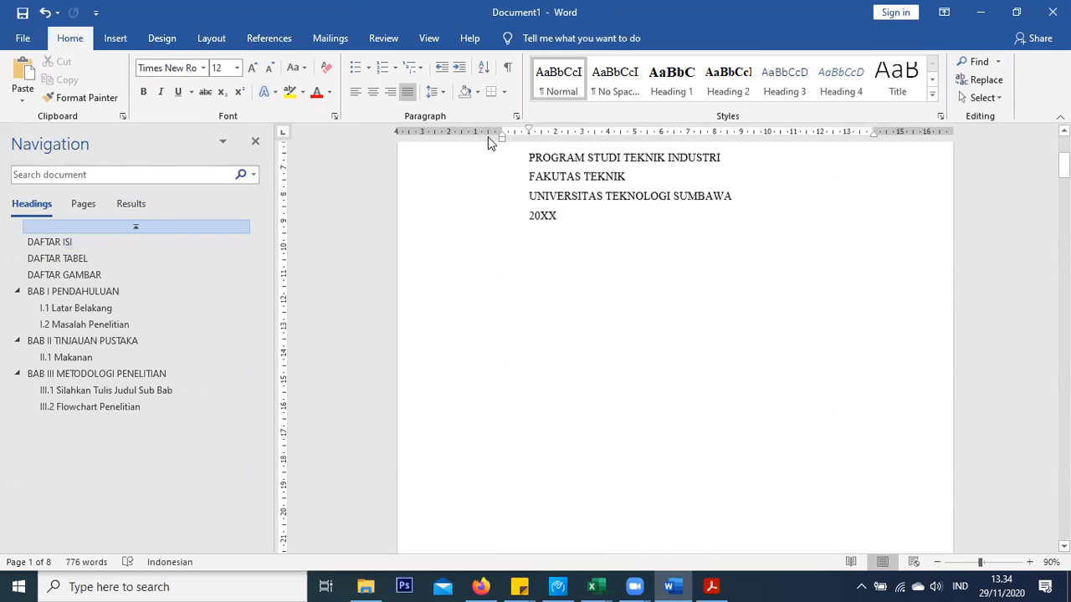
click(638, 277)
scroll(638, 277, down, 1)
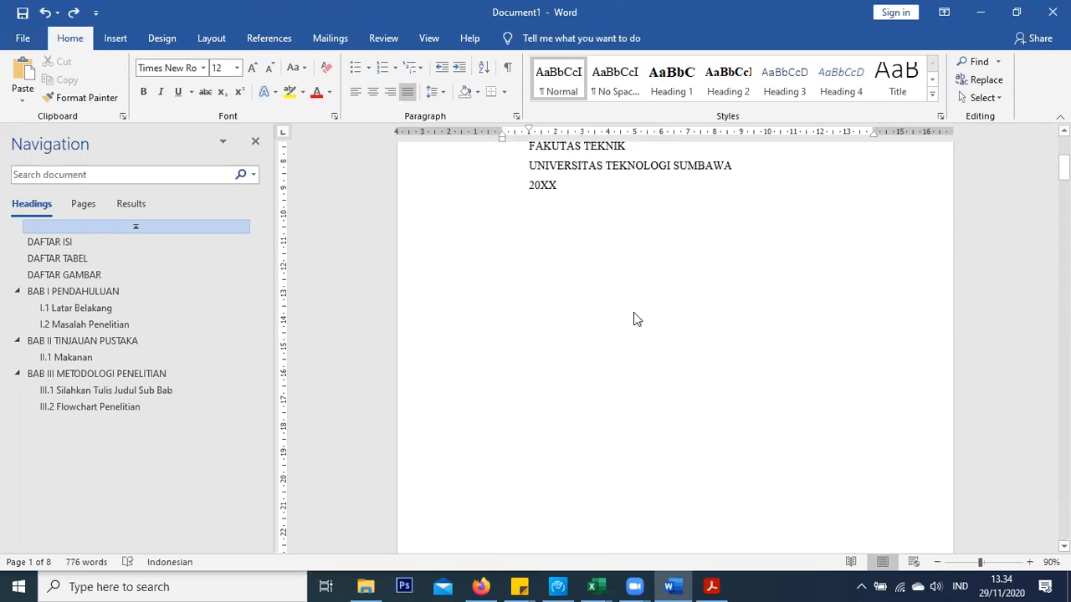
key(ctrl+z)
click(72, 13)
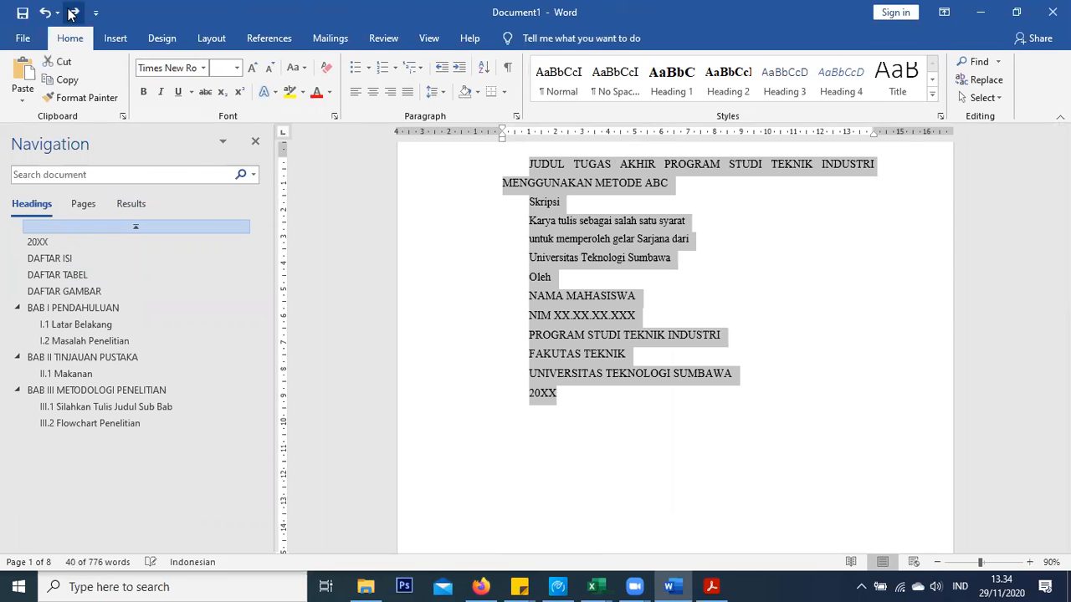
click(629, 396)
Recheck the footers to confirm the cover page shows no page number
scroll(623, 389, down, 12)
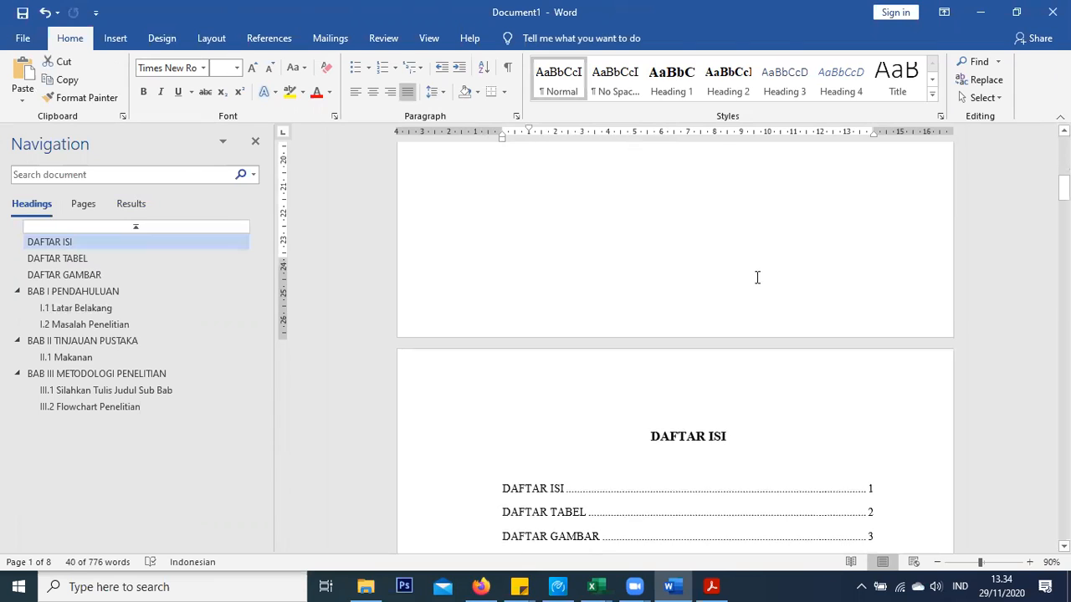
double_click(843, 298)
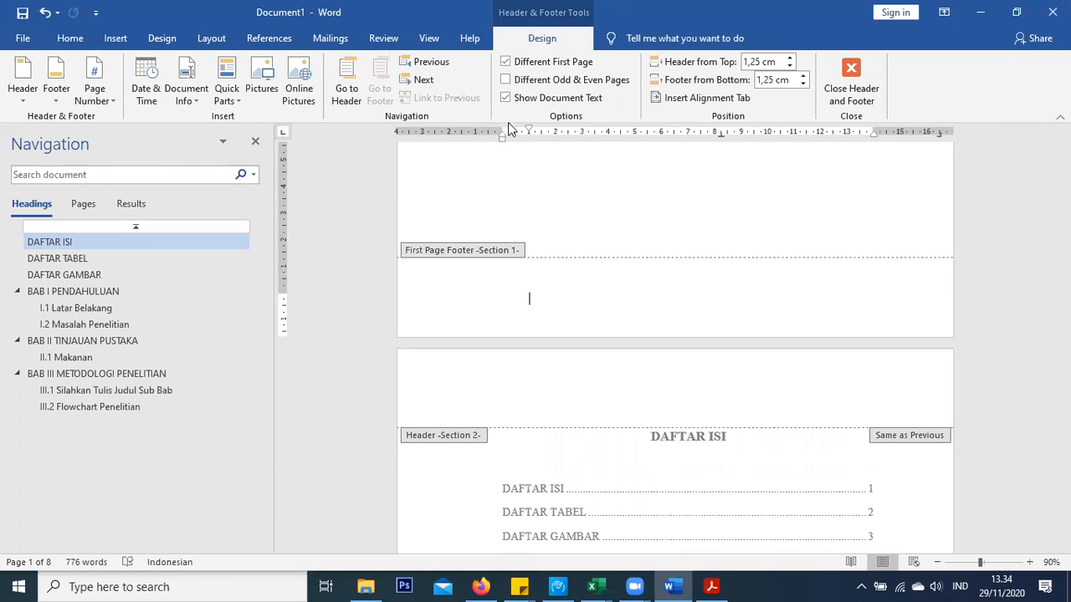
click(850, 77)
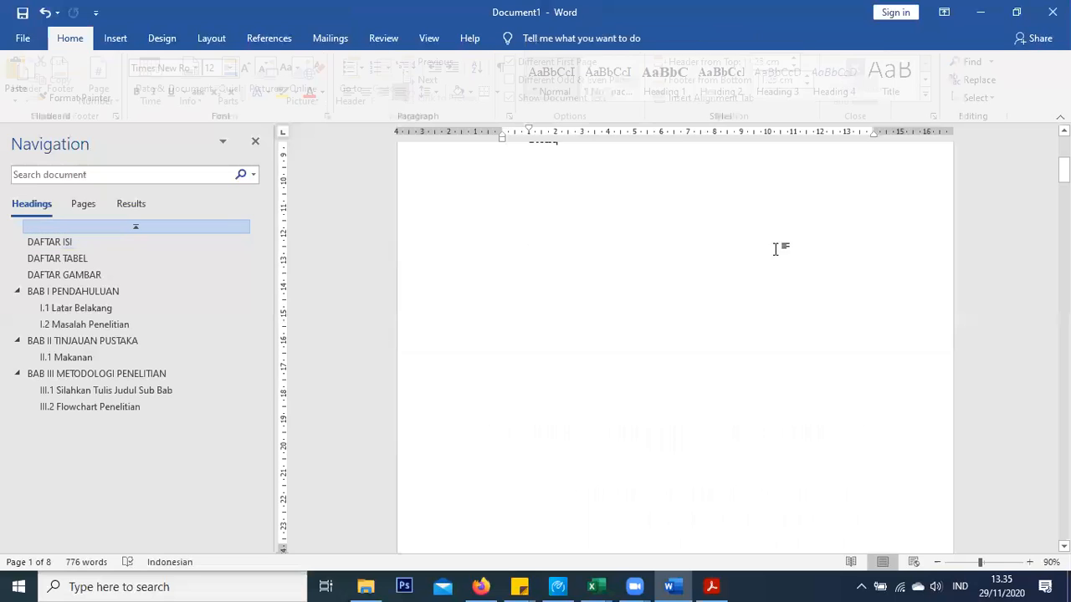
Make all cover text No Spacing, 14 pt, bold and centred, with no first-line indent
scroll(676, 314, down, 10)
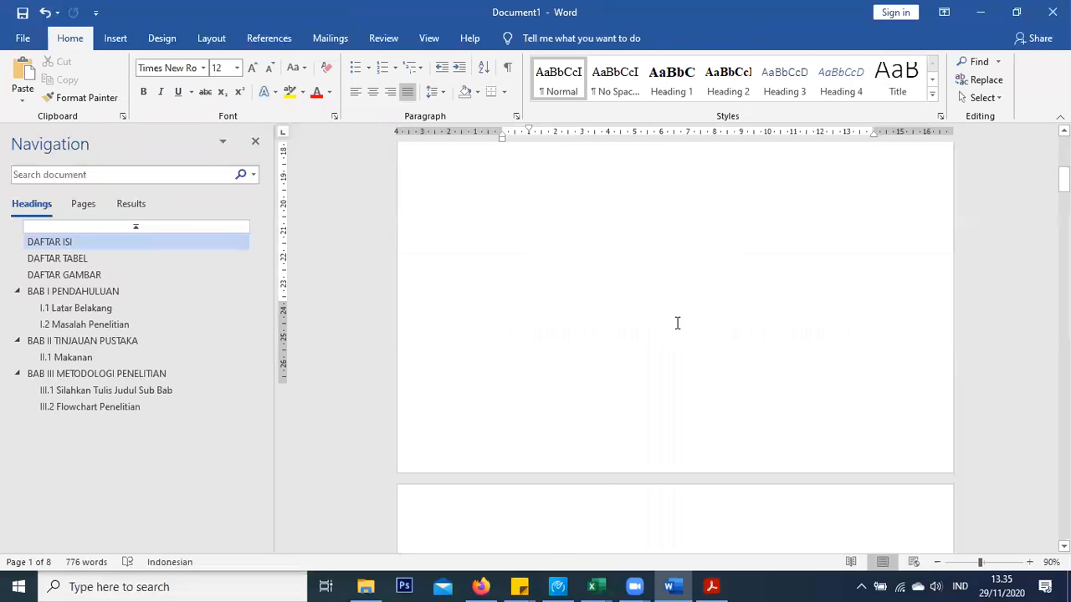
scroll(672, 323, up, 3)
scroll(672, 323, up, 10)
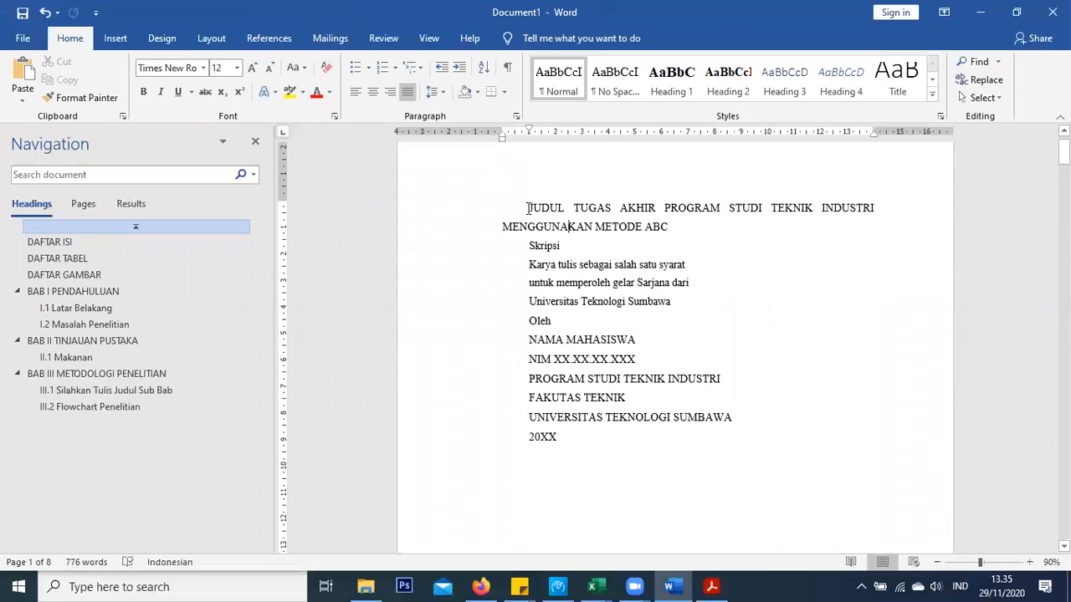
drag(527, 201, 634, 452)
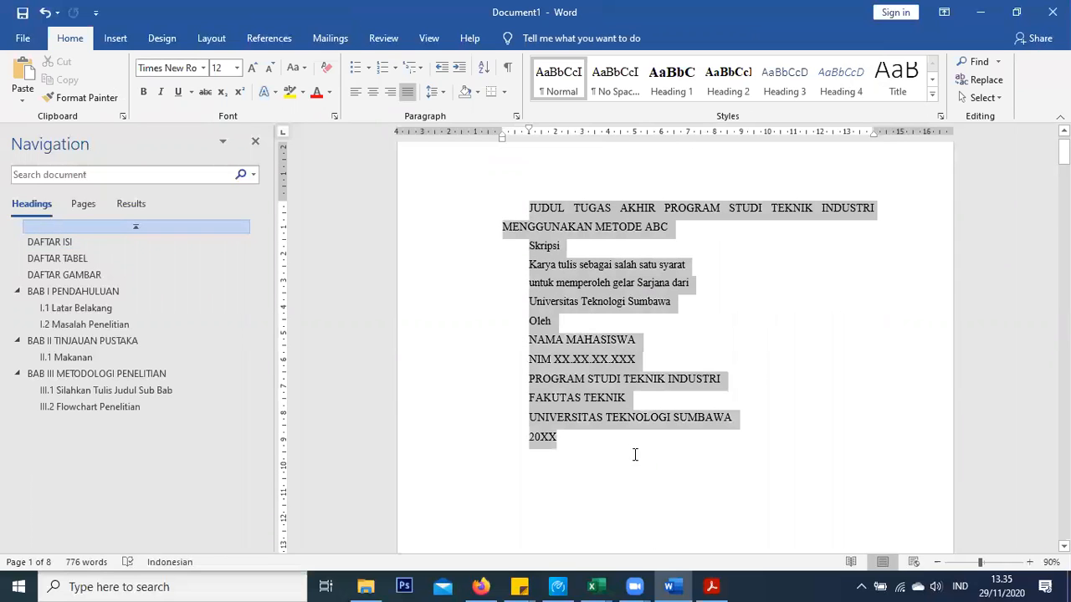
drag(529, 128, 499, 131)
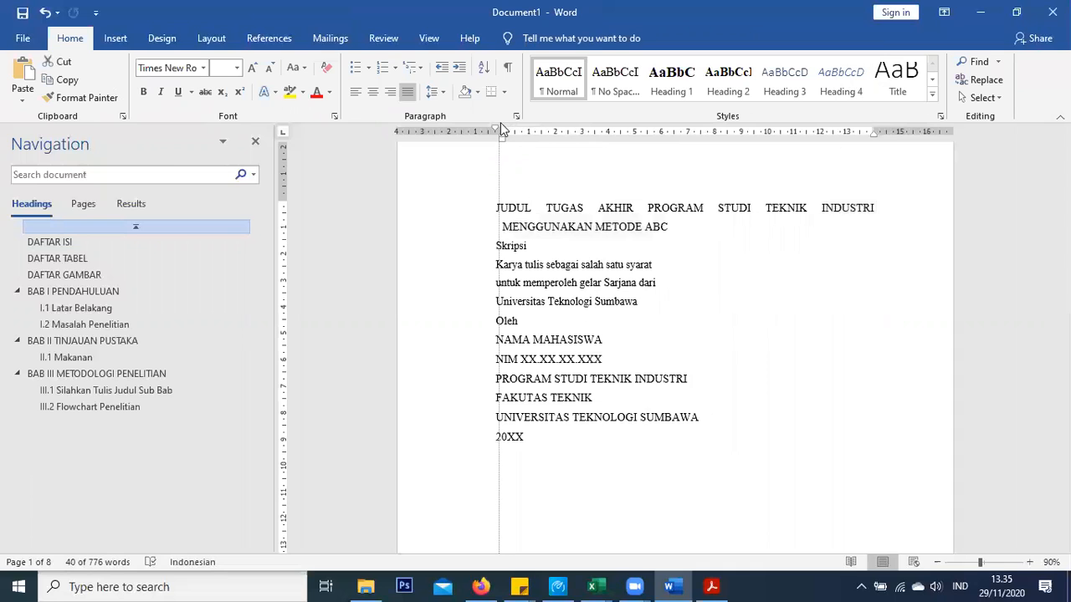
click(634, 86)
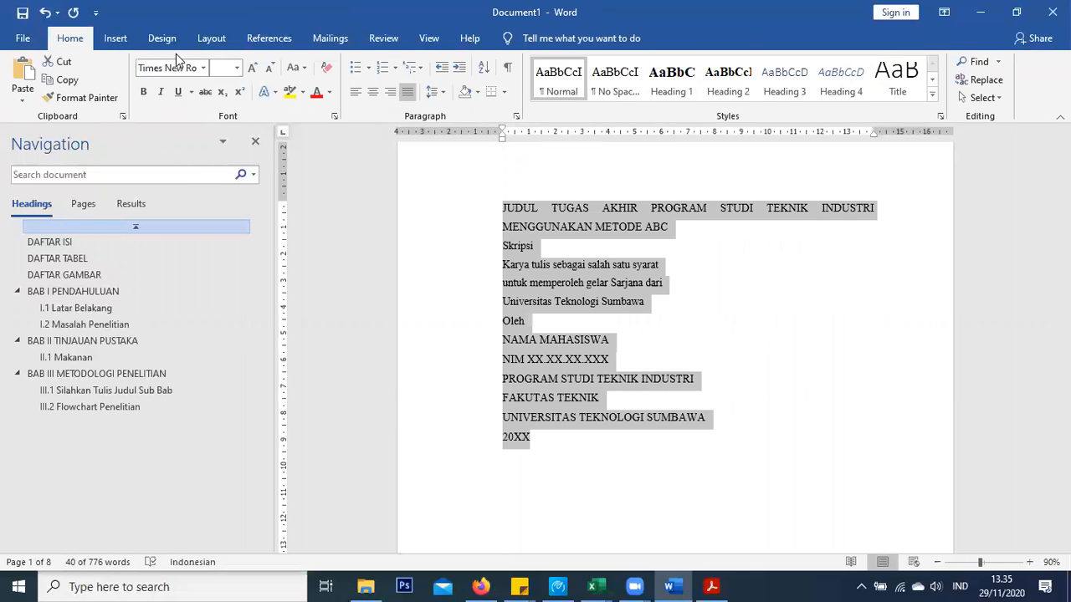
click(252, 69)
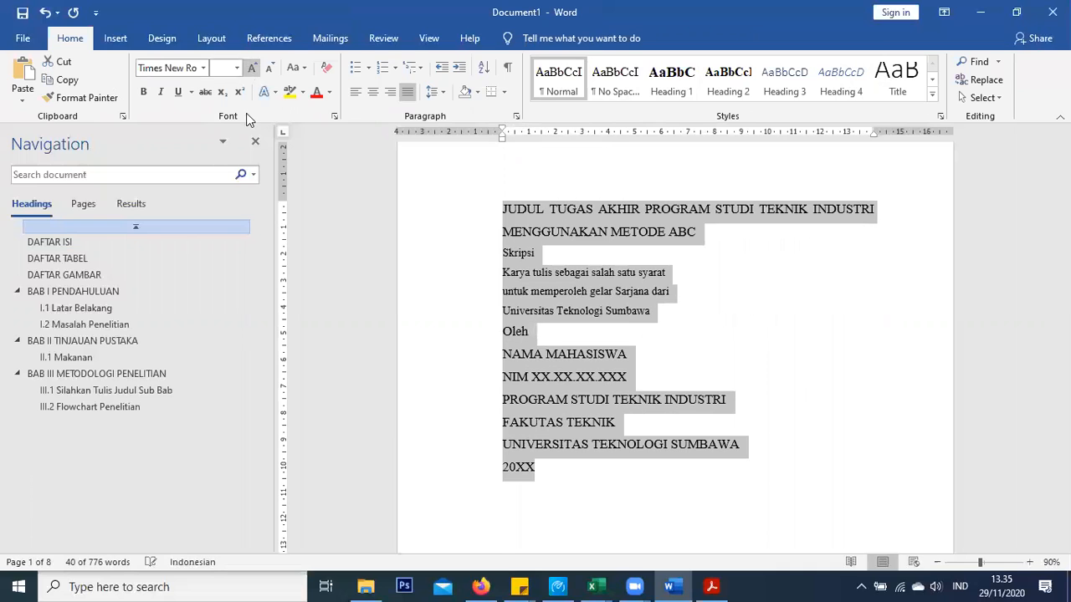
click(238, 67)
click(219, 174)
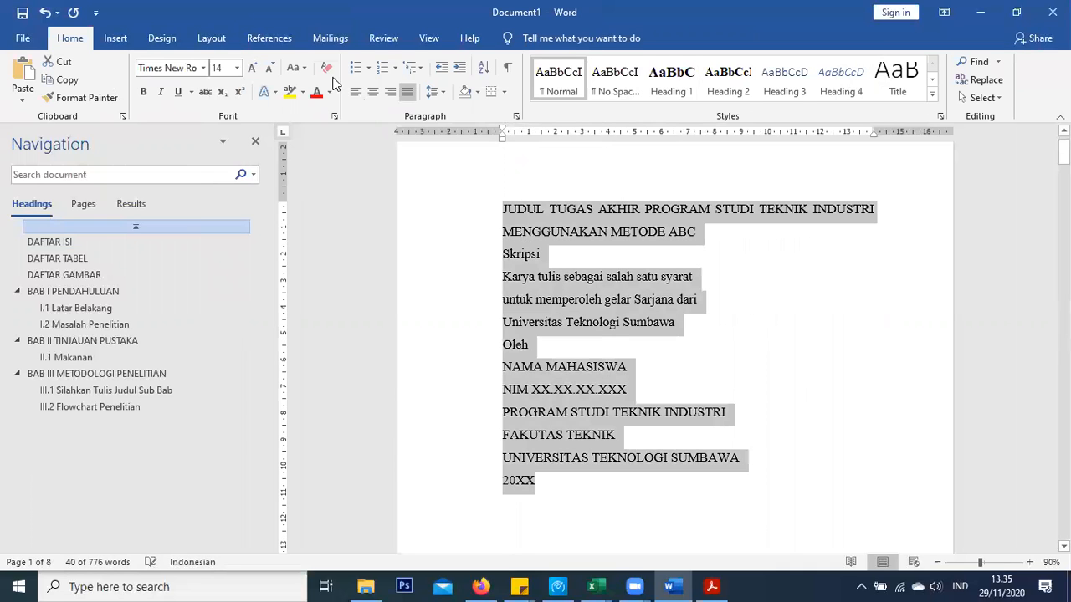
click(143, 92)
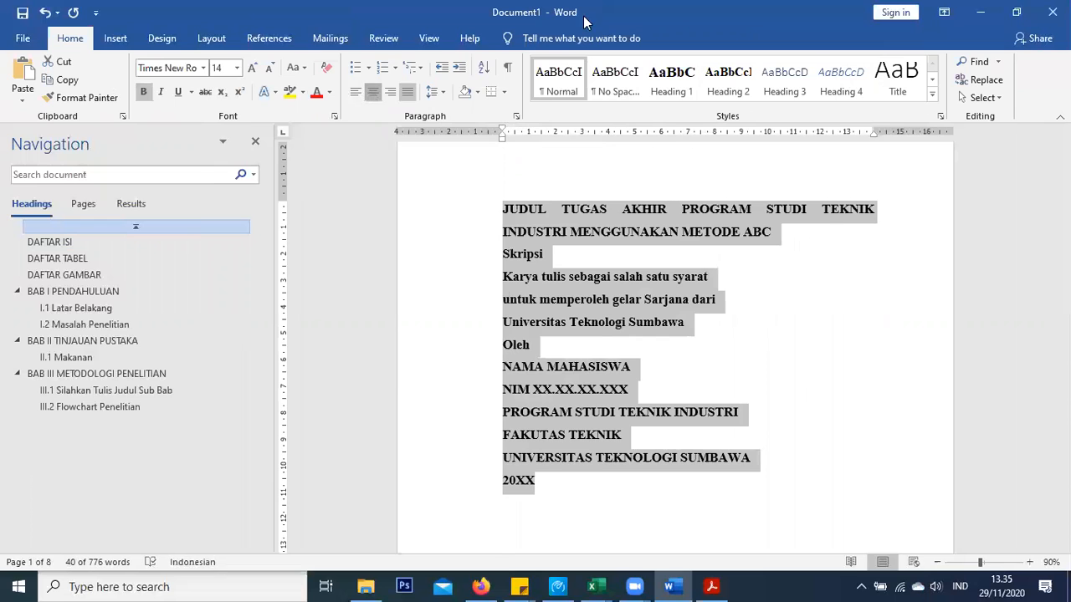
key(ctrl+e)
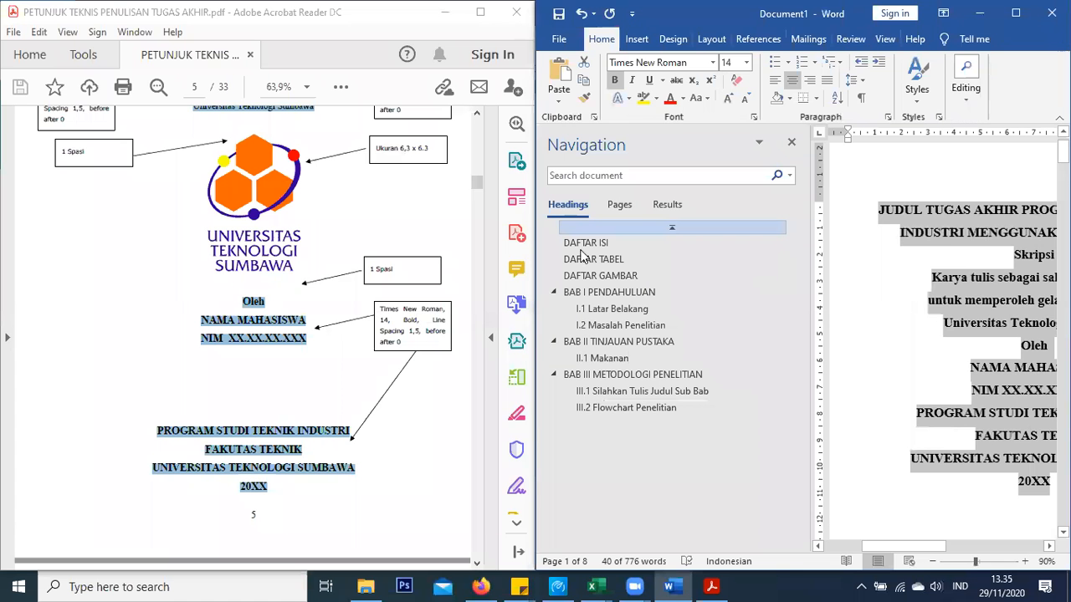
Narrow the navigation pane and add a blank line above Skripsi
scroll(328, 234, up, 2)
scroll(329, 235, up, 2)
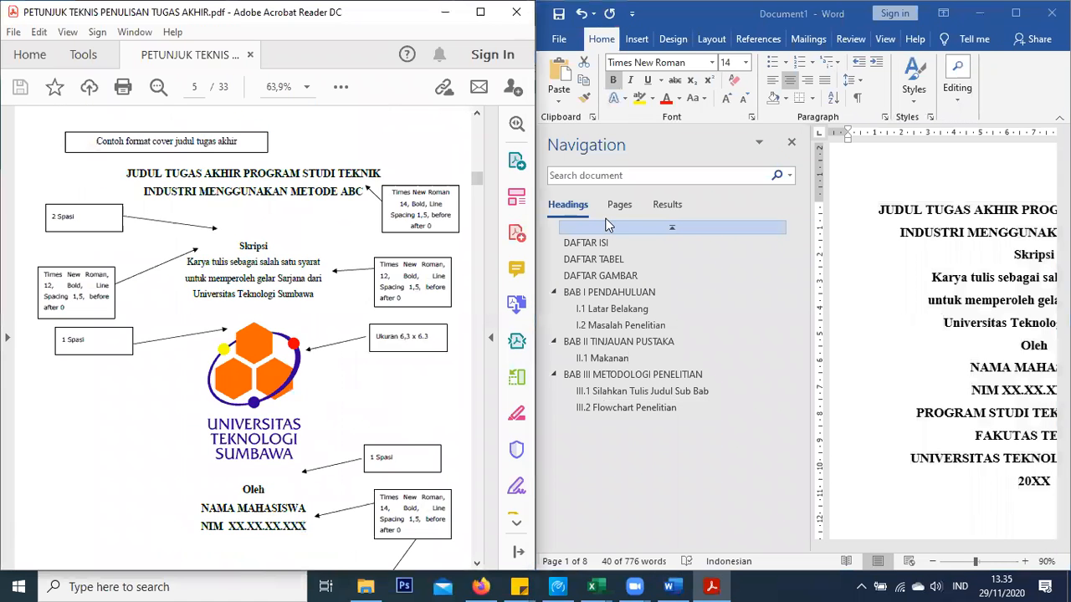
click(812, 159)
drag(816, 179, 598, 180)
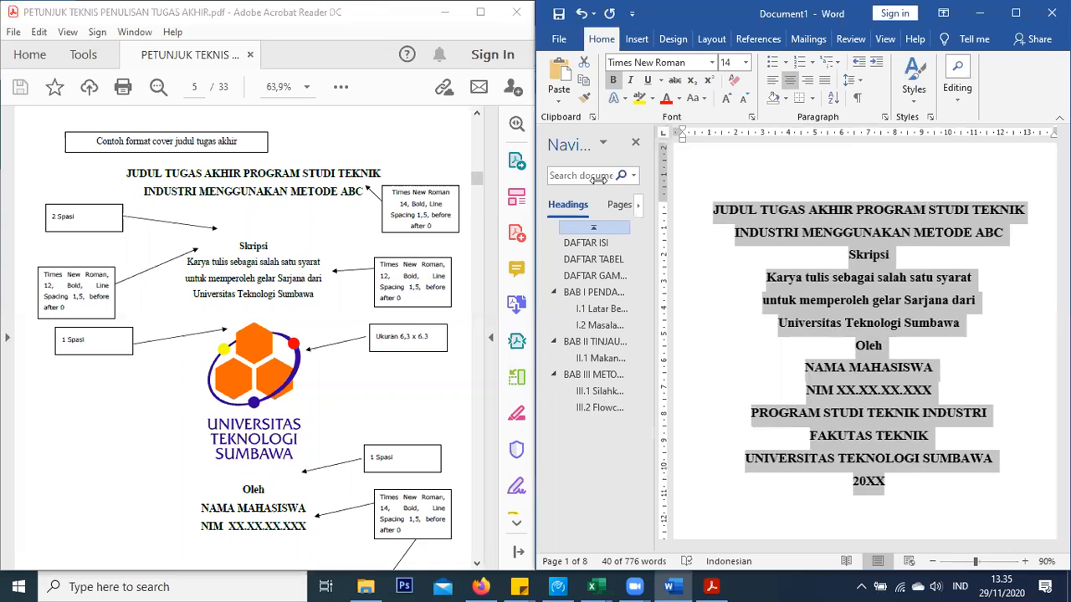
click(820, 262)
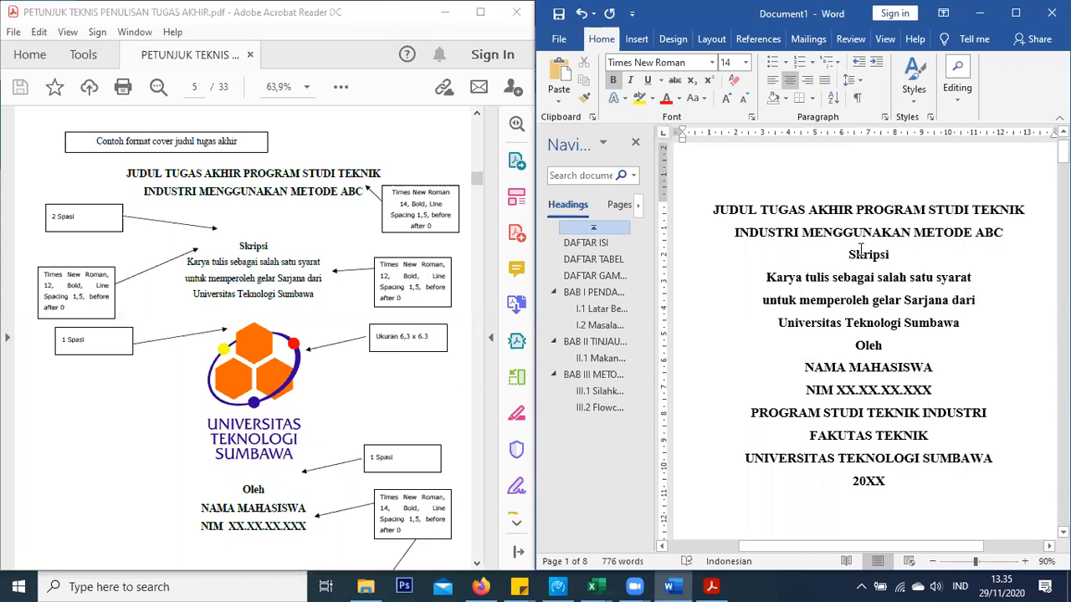
key(Return)
key(Return)
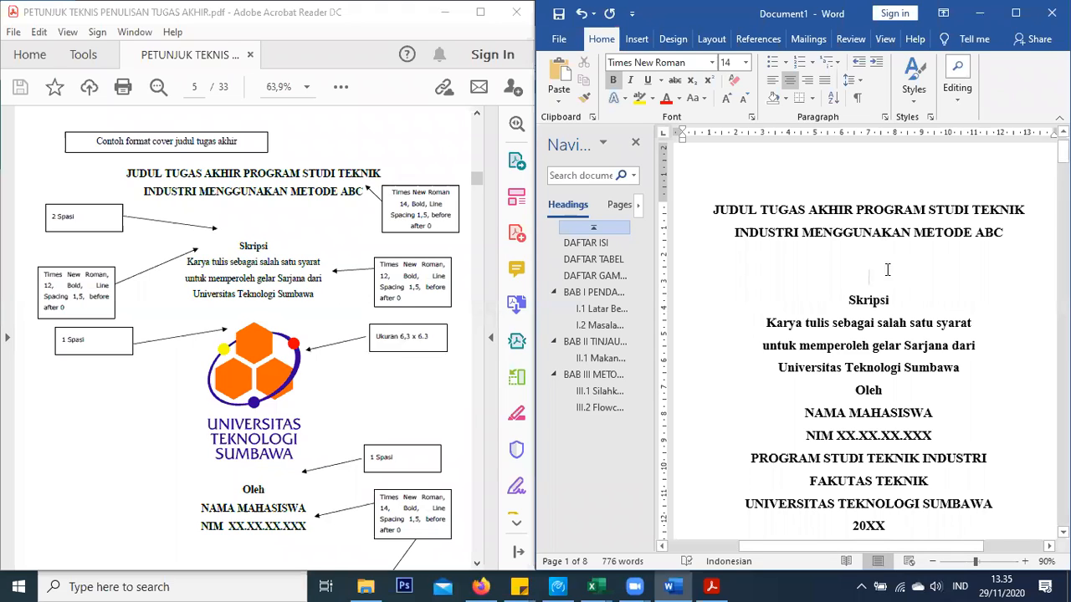
Set Skripsi through Universitas Teknologi Sumbawa to 12 pt and unbold the Karya tulis lines
double_click(885, 298)
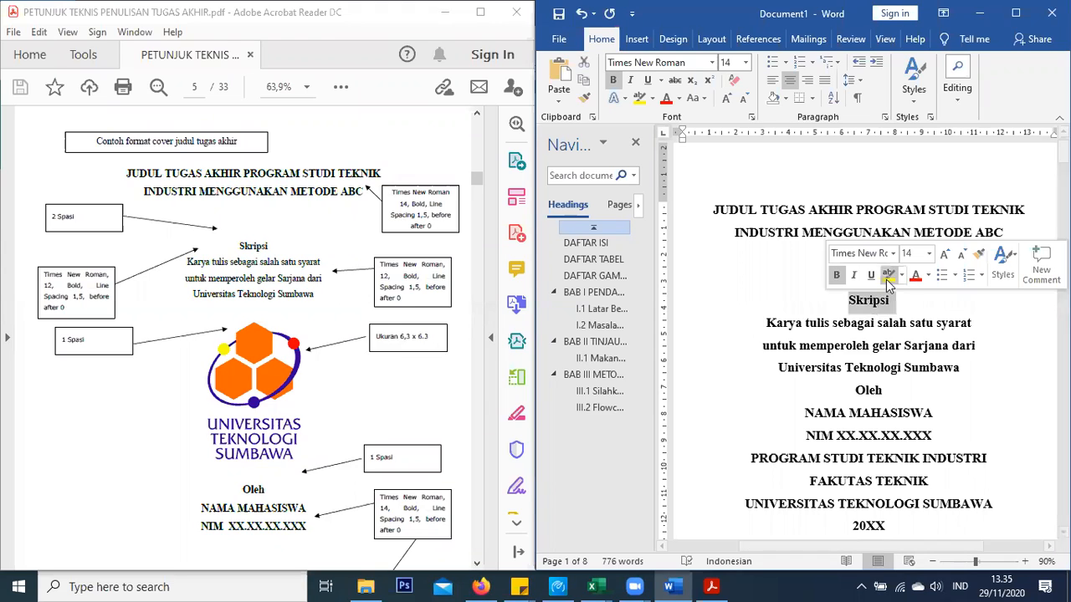
drag(841, 300, 987, 370)
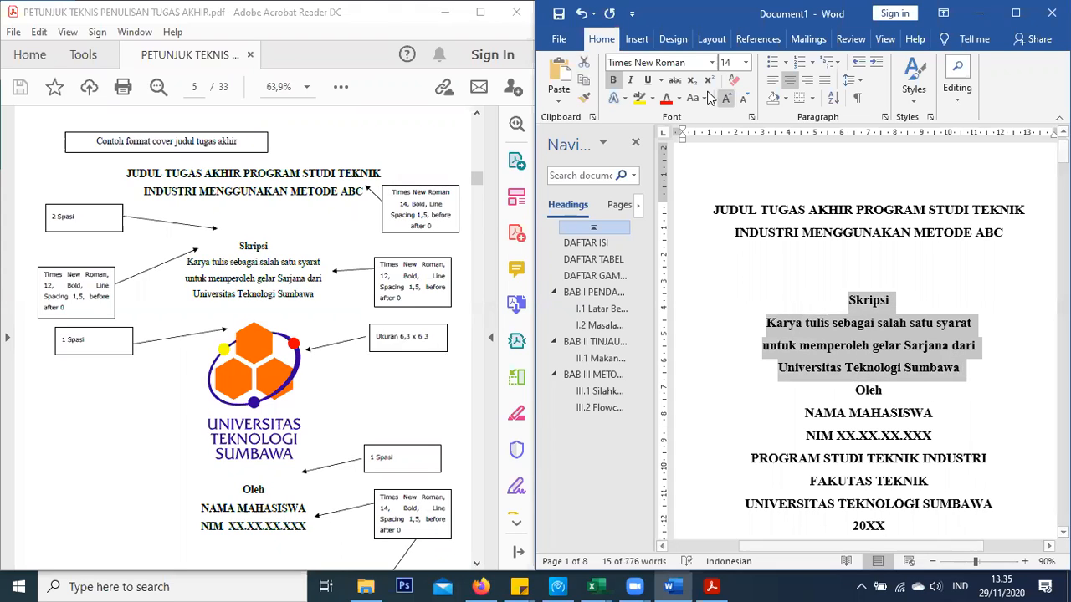
click(745, 63)
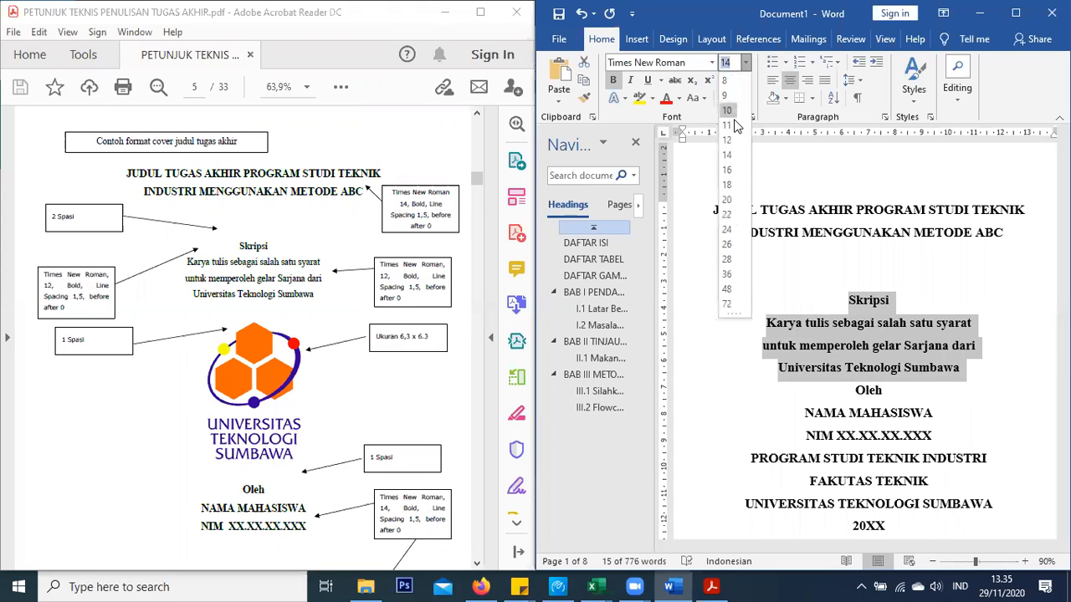
click(728, 149)
drag(959, 357, 793, 318)
click(799, 295)
Add two blank lines above Oleh
click(852, 377)
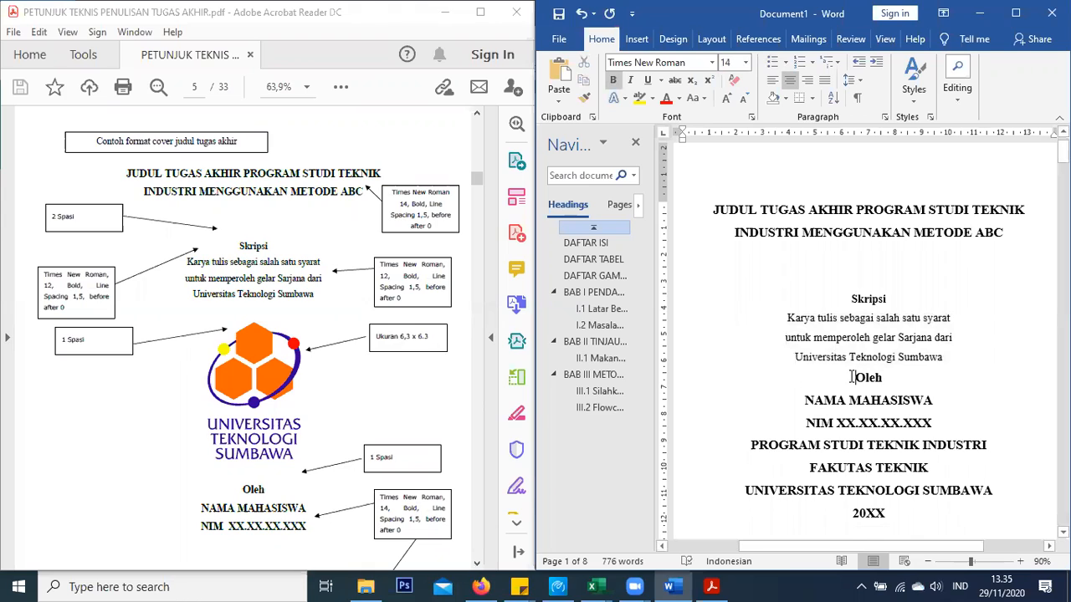
key(Return)
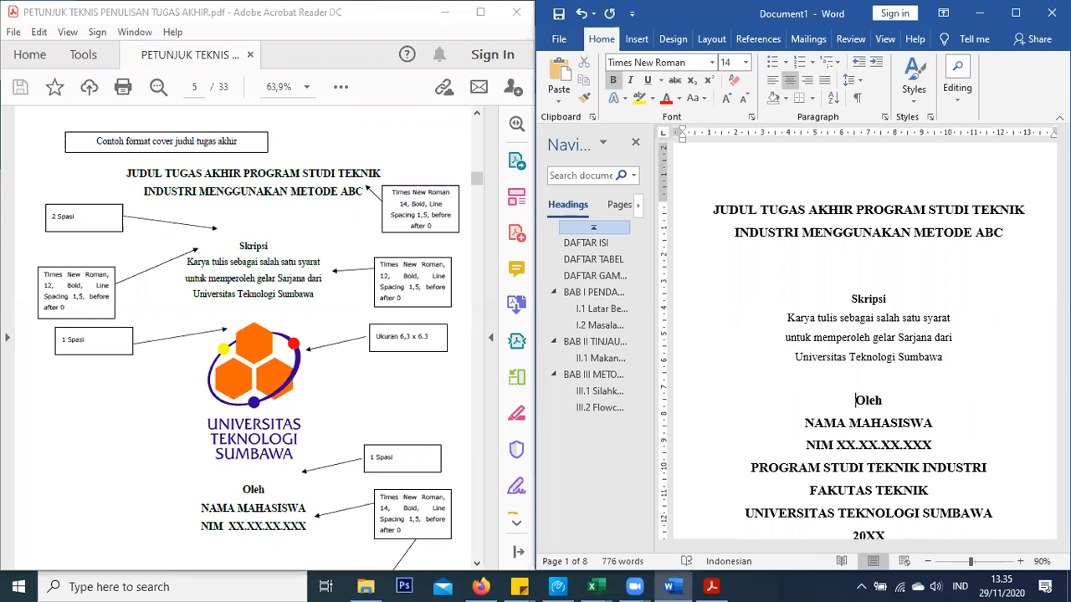
key(Return)
key(Return)
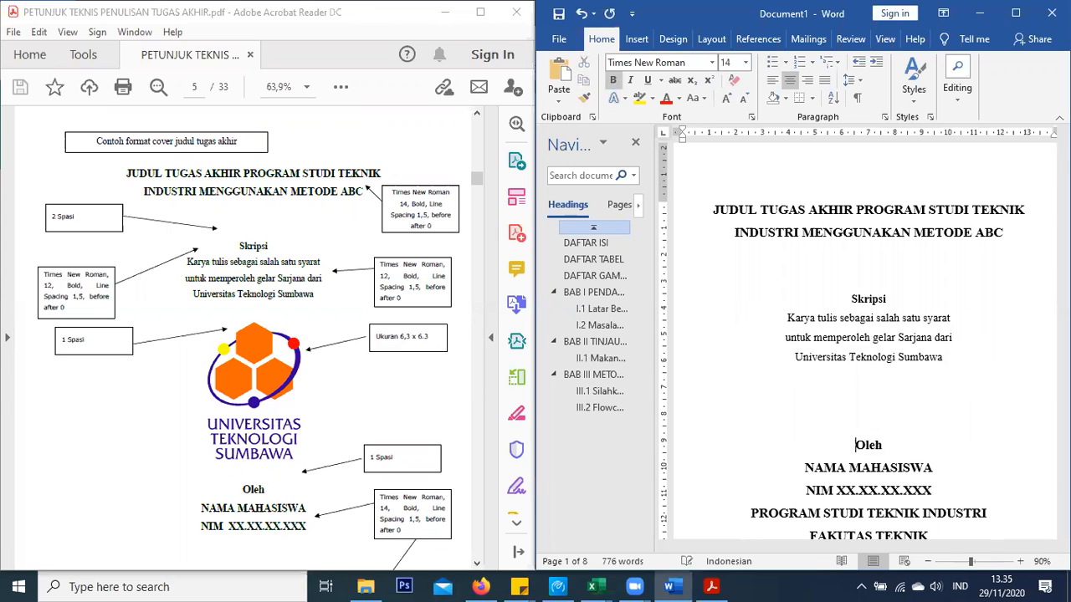
scroll(917, 341, down, 1)
scroll(917, 341, down, 2)
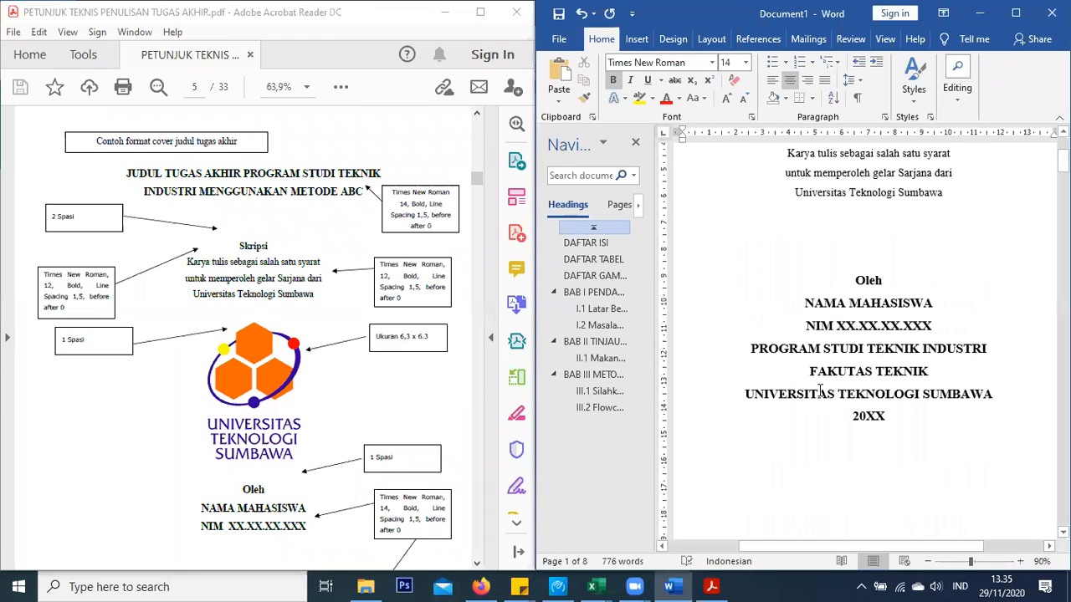
Replace the NAMA MAHASISWA placeholder with the student's name in capitals
drag(923, 304, 805, 303)
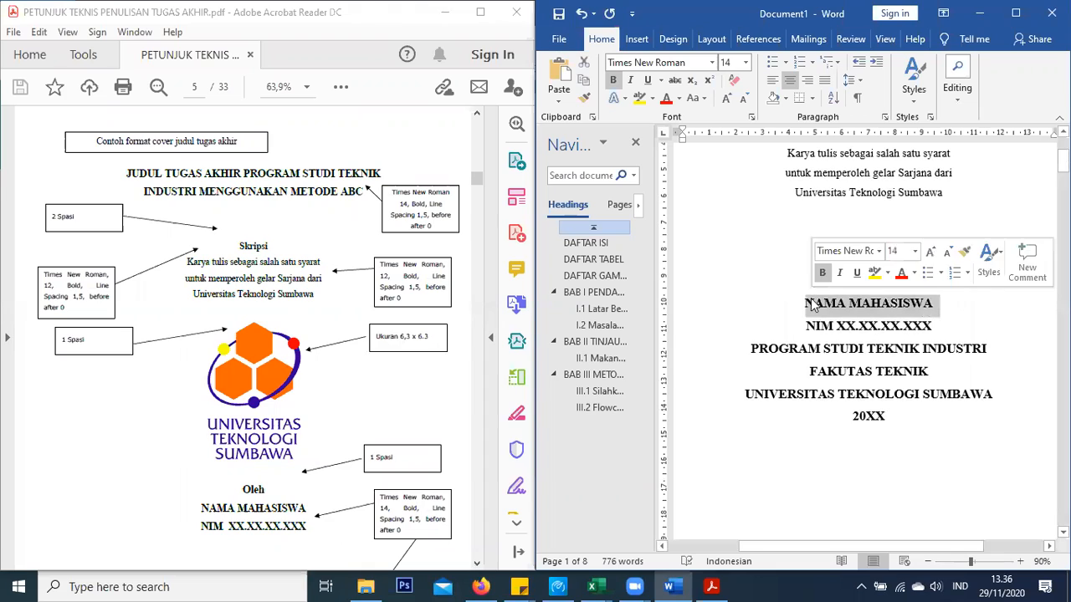
key(BackSpace)
text(Iksa)
key(BackSpace)
key(BackSpace)
key(BackSpace)
key(BackSpace)
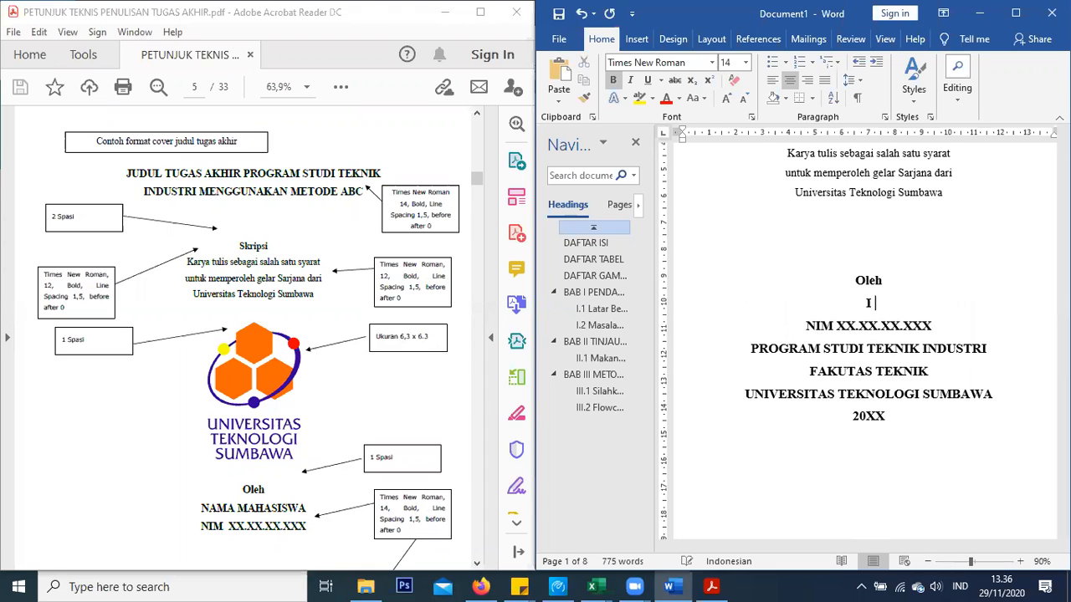
text(Iksan)
key(BackSpace)
key(BackSpace)
key(BackSpace)
key(BackSpace)
key(BackSpace)
text(j)
key(BackSpace)
Start typing the student number over the XX.XX.XX.XXX placeholder on the NIM line
drag(933, 326, 843, 331)
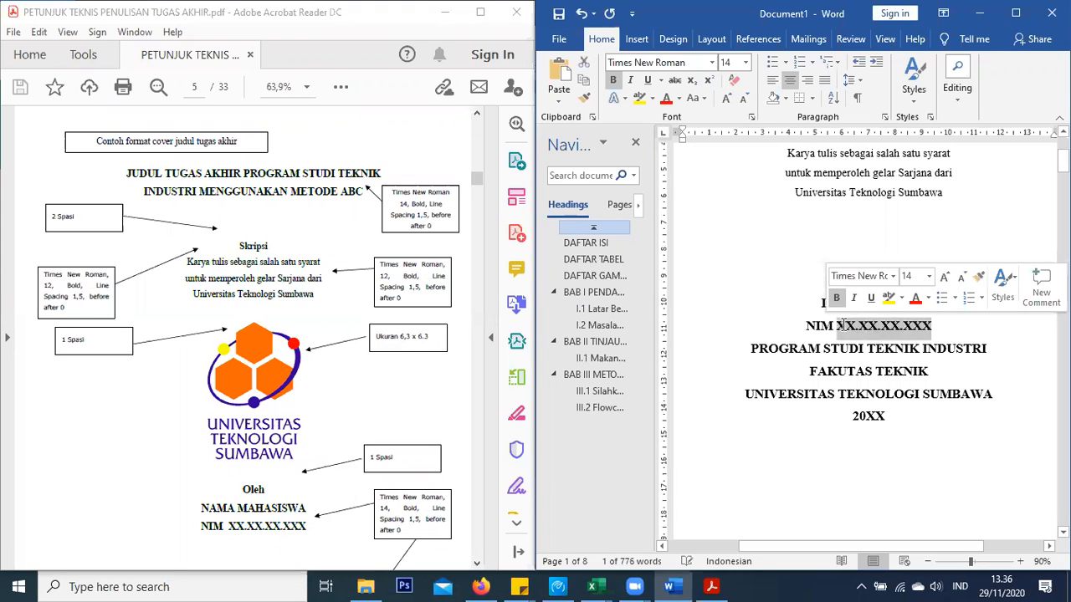
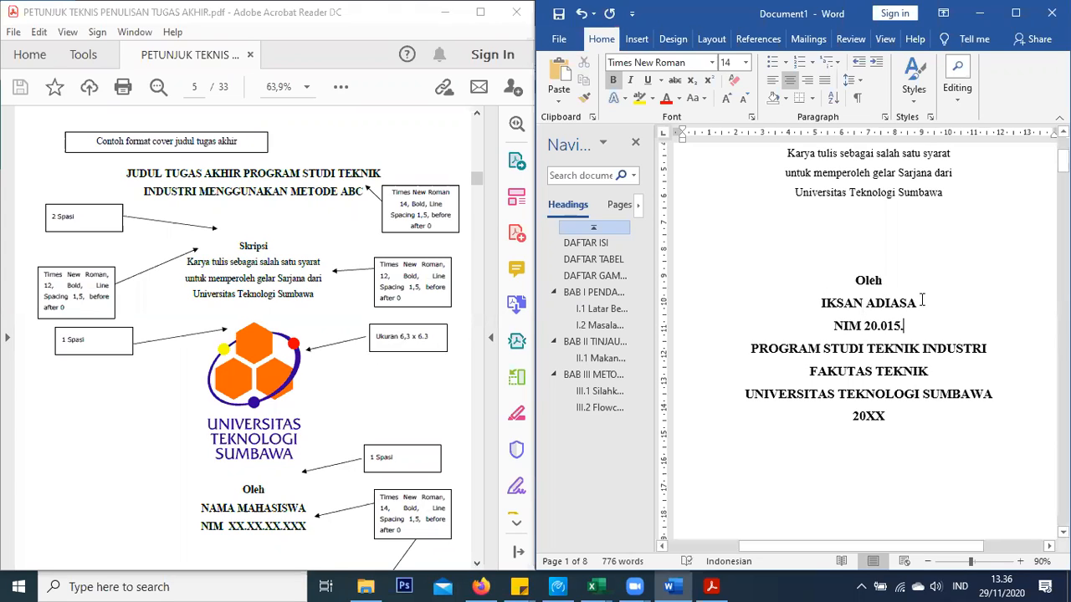
drag(922, 299, 843, 303)
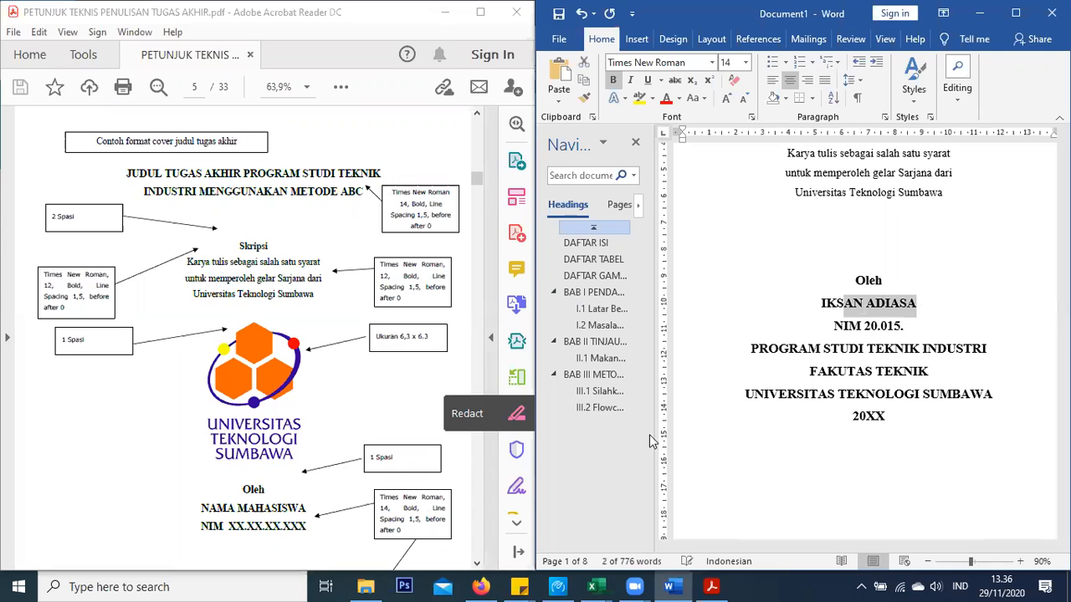
click(913, 325)
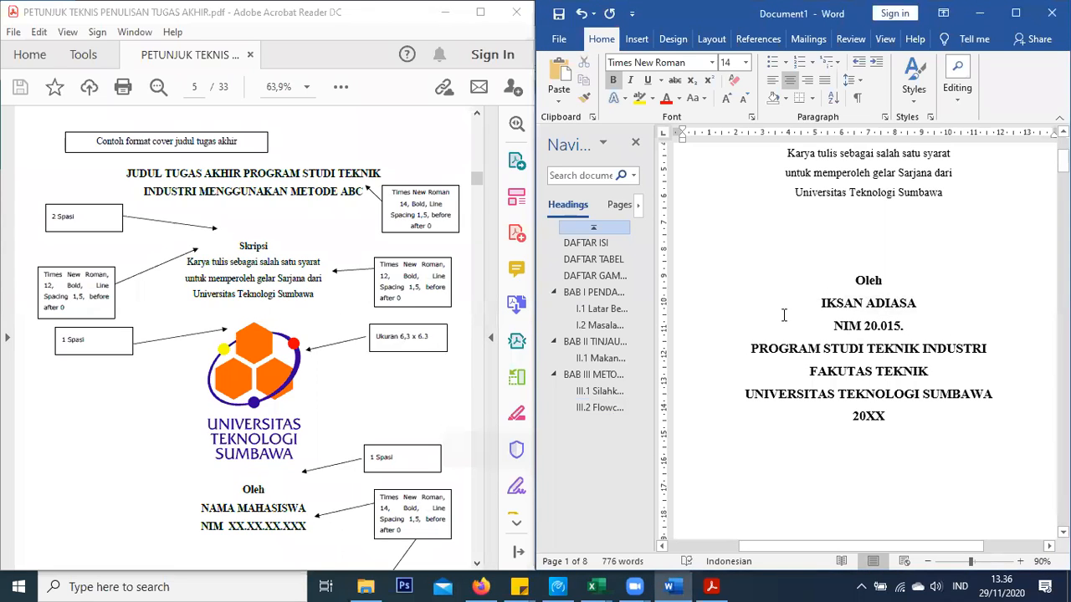
click(269, 378)
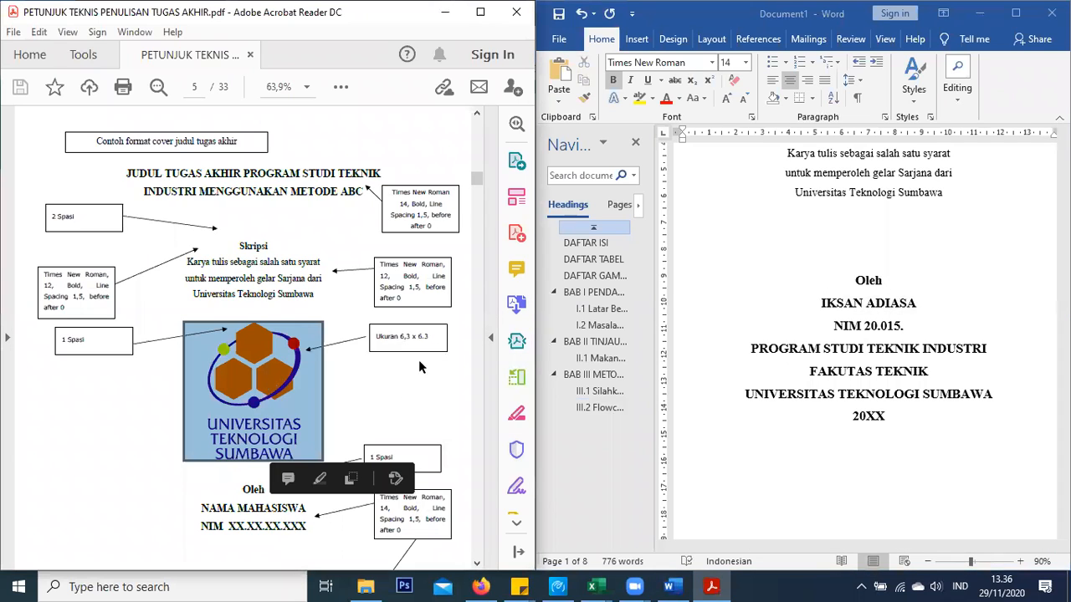
click(881, 240)
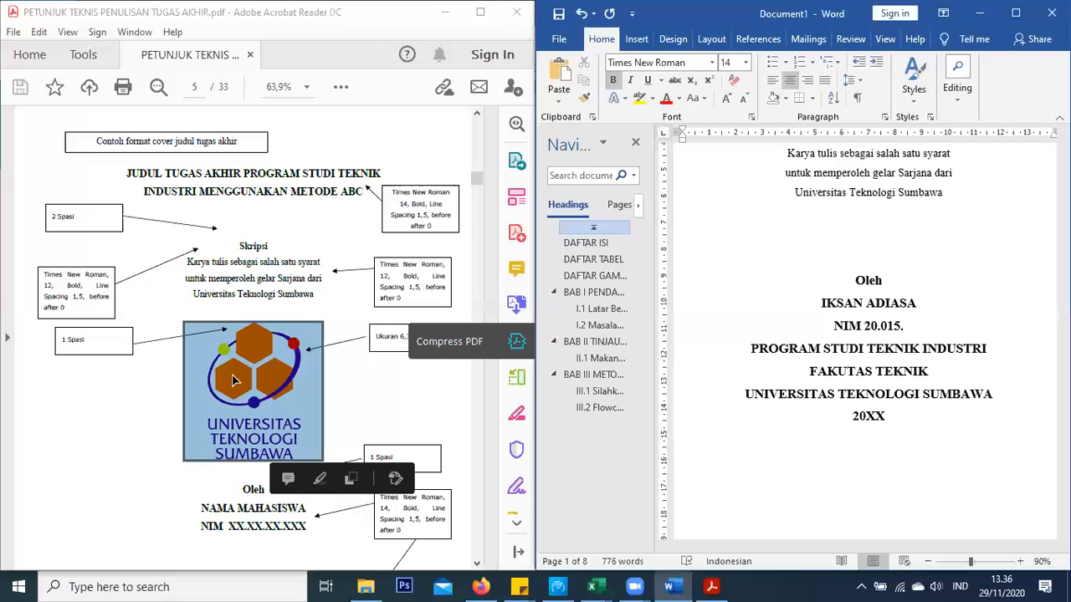
click(284, 314)
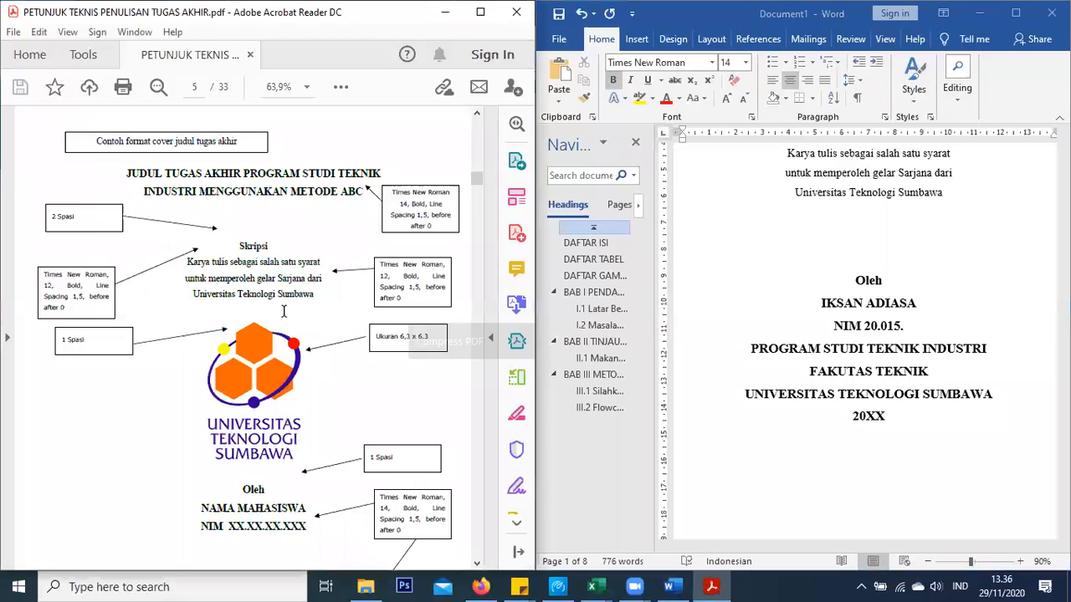
click(274, 381)
click(874, 240)
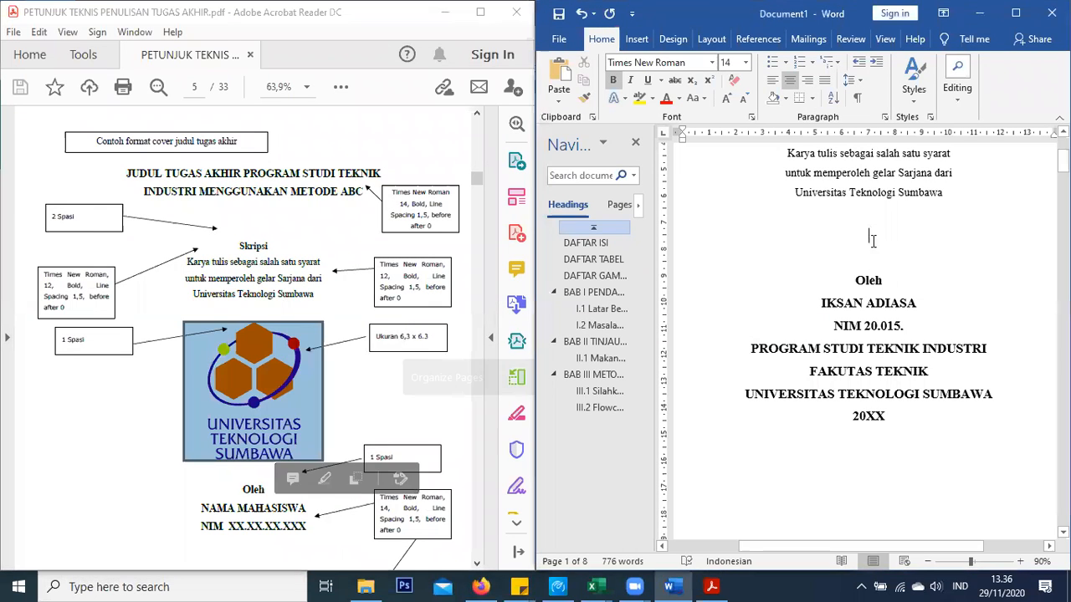
click(554, 98)
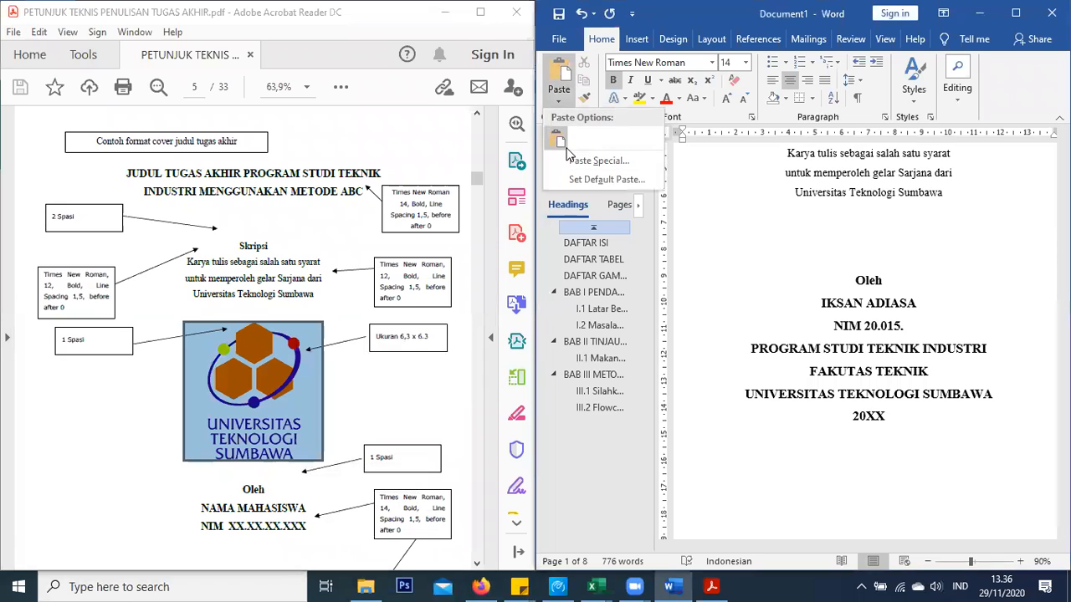
click(559, 137)
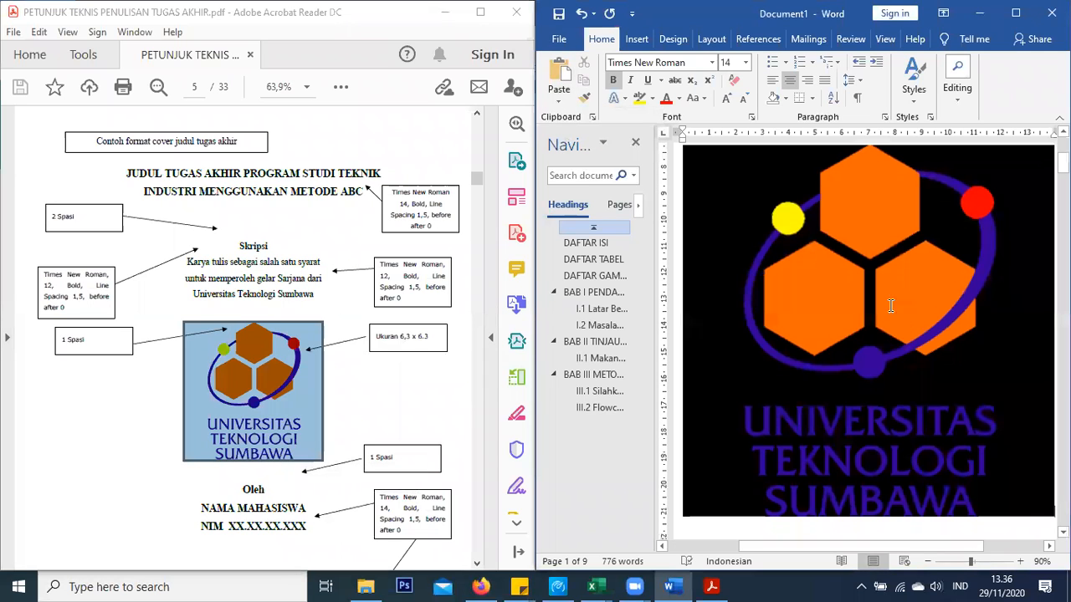
key(ctrl+z)
click(558, 101)
click(586, 160)
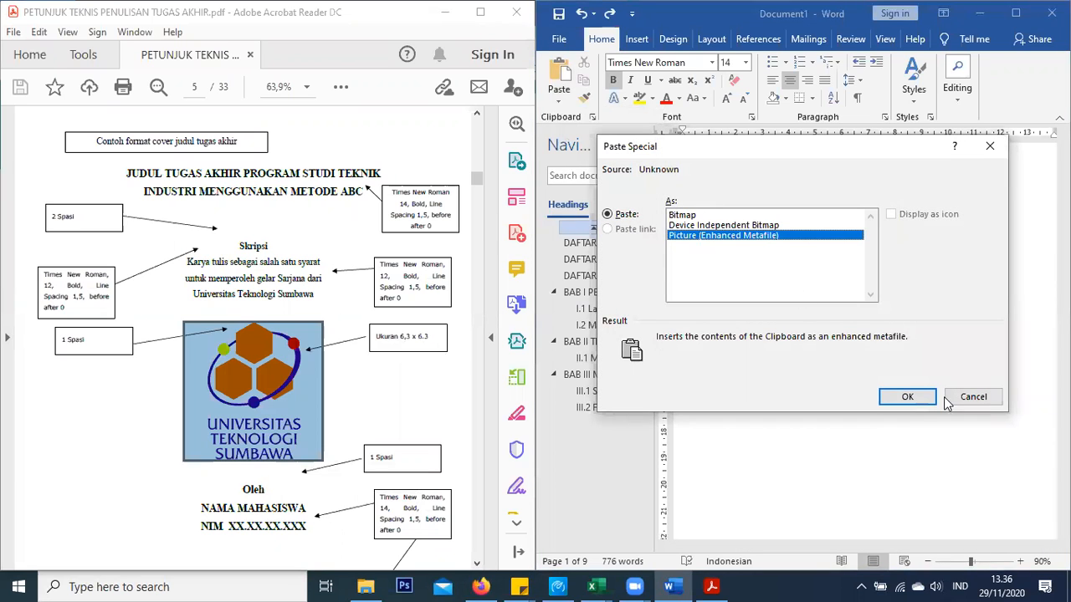
click(911, 396)
key(ctrl+z)
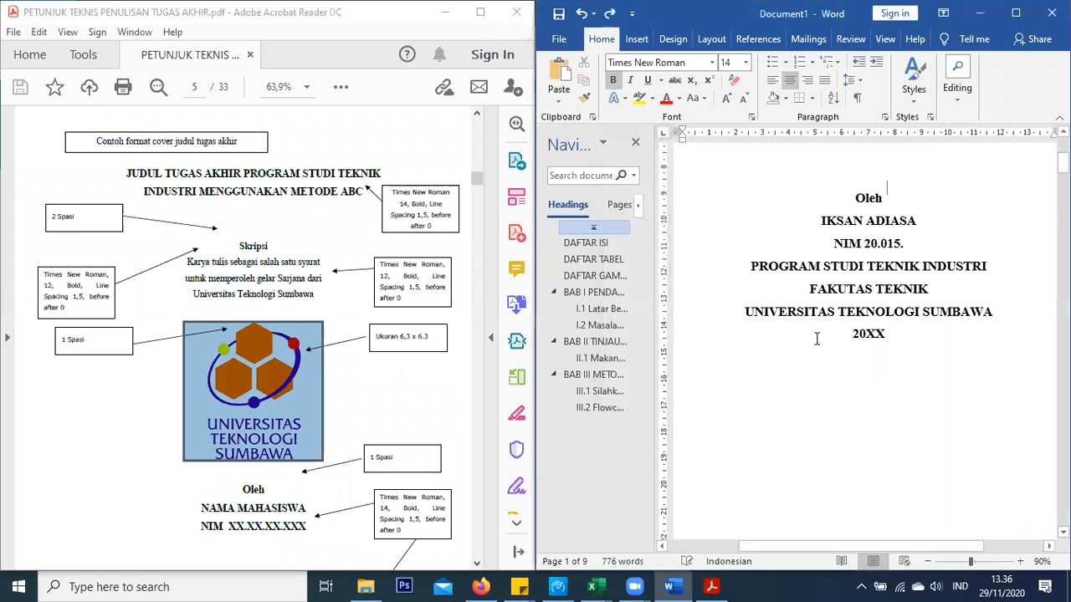
click(558, 101)
click(597, 175)
key(Escape)
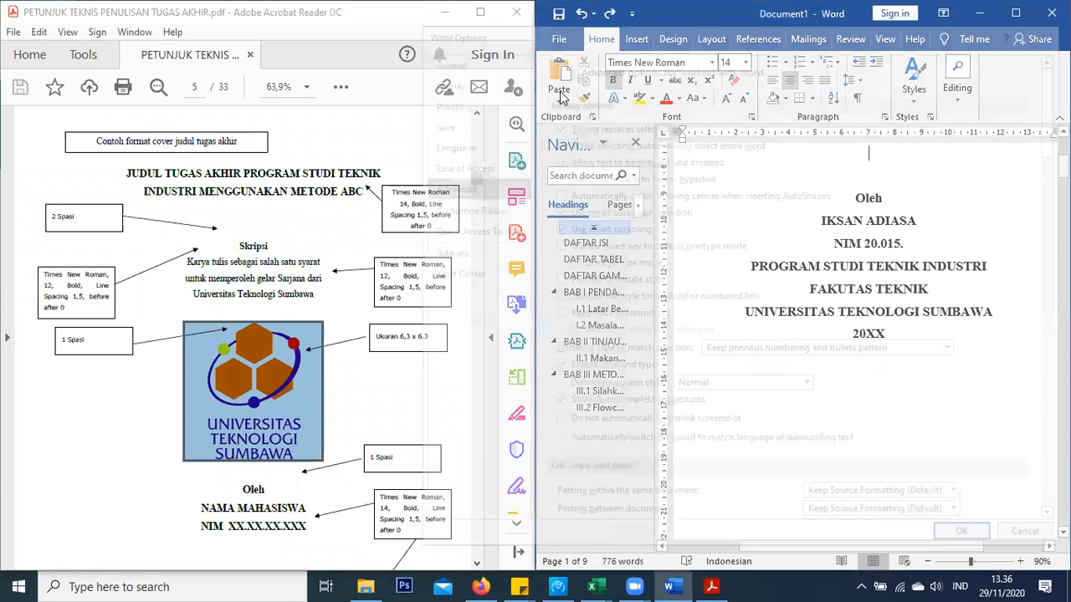
click(559, 101)
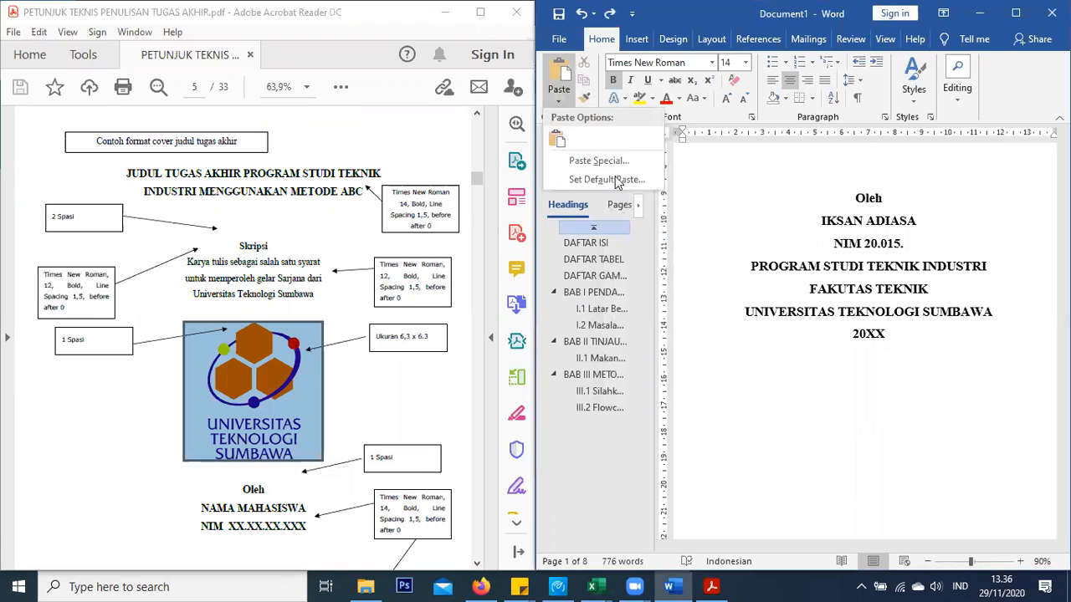
click(594, 164)
key(Up)
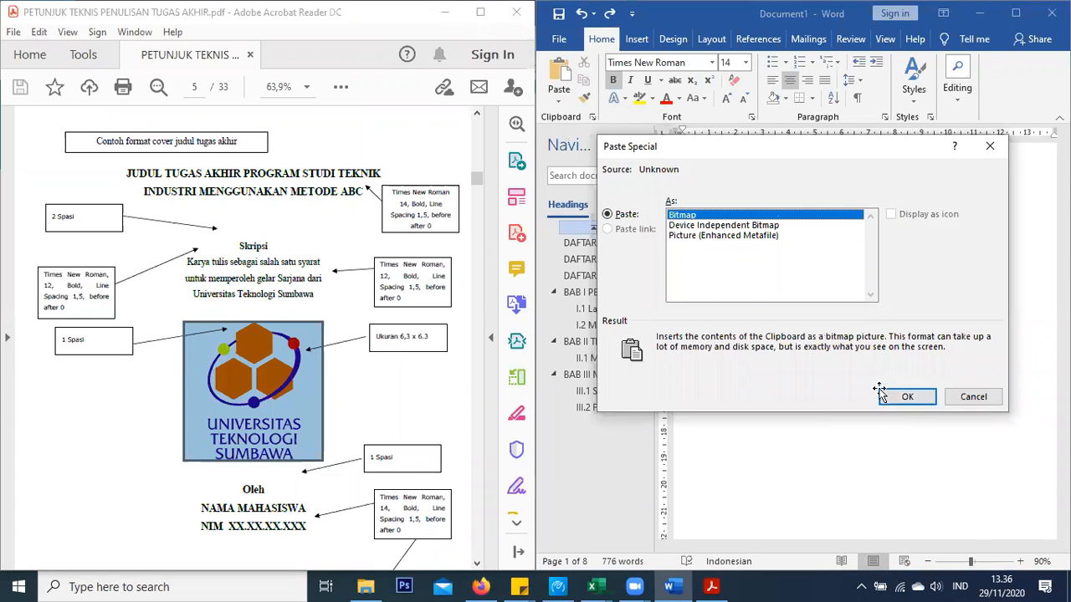
click(901, 399)
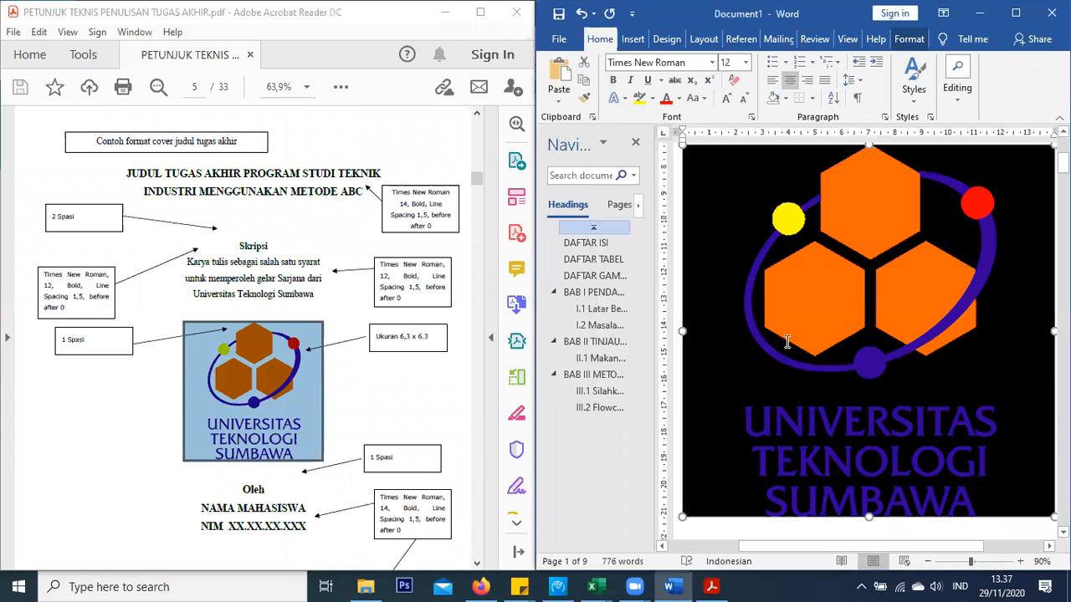
key(ctrl+z)
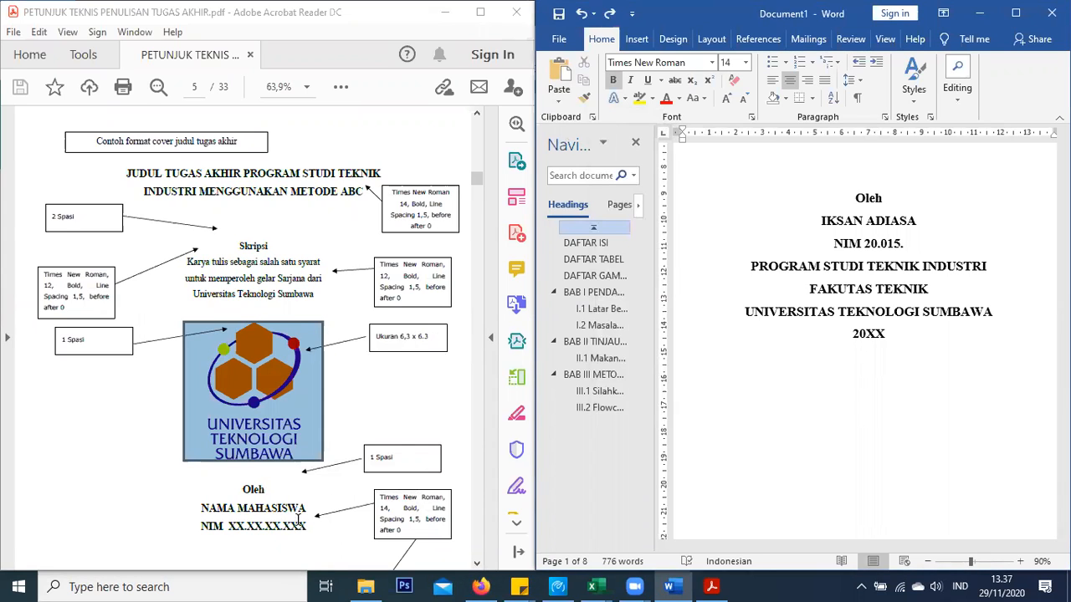
Add blank lines below the student number, above the program name
scroll(298, 520, down, 3)
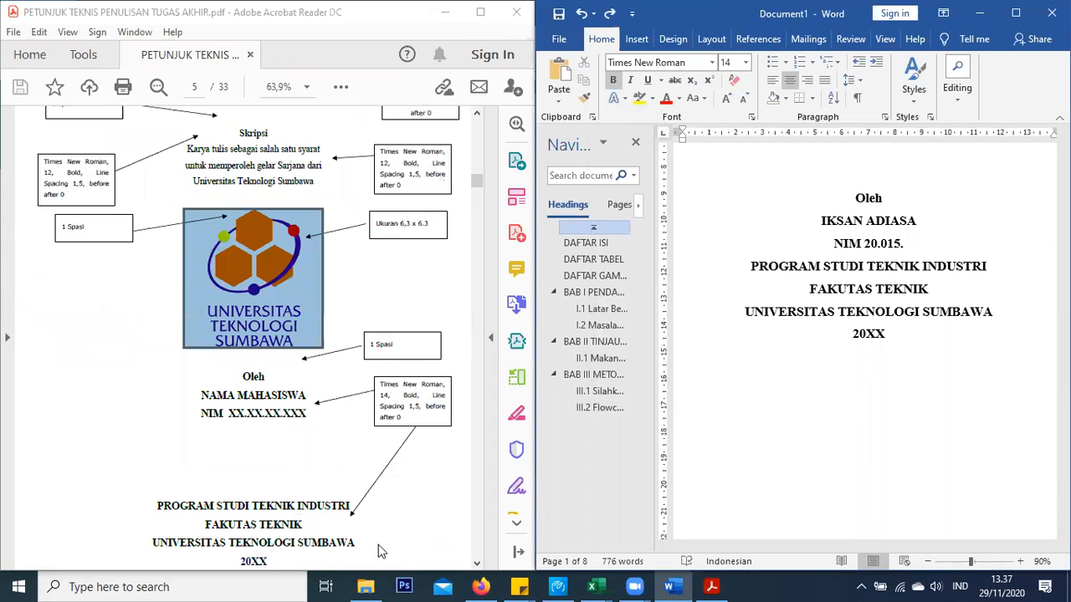
mouse_move(366, 586)
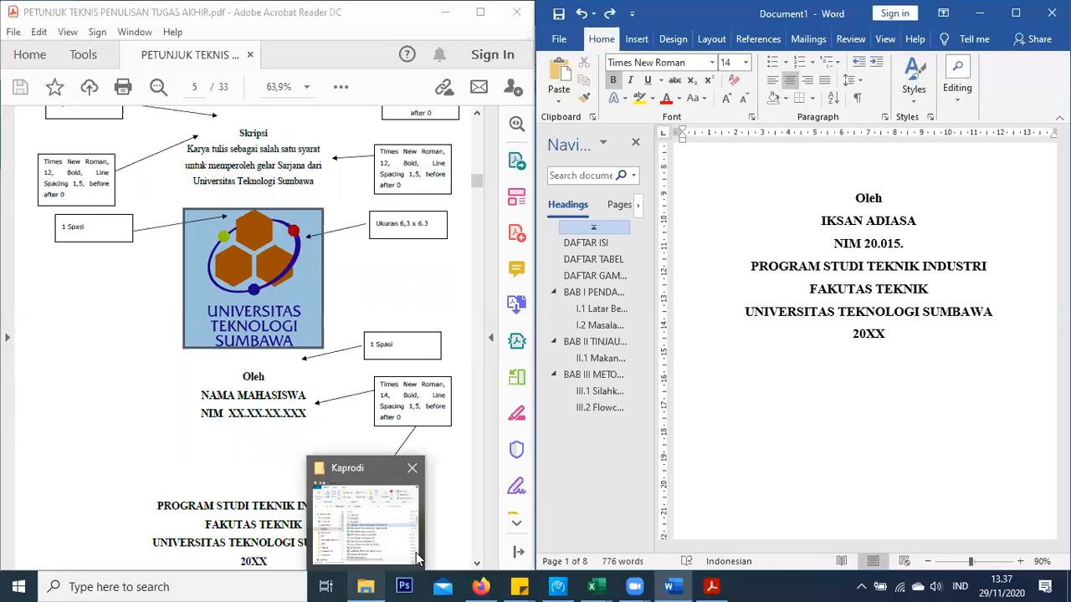
scroll(923, 323, up, 1)
key(Return)
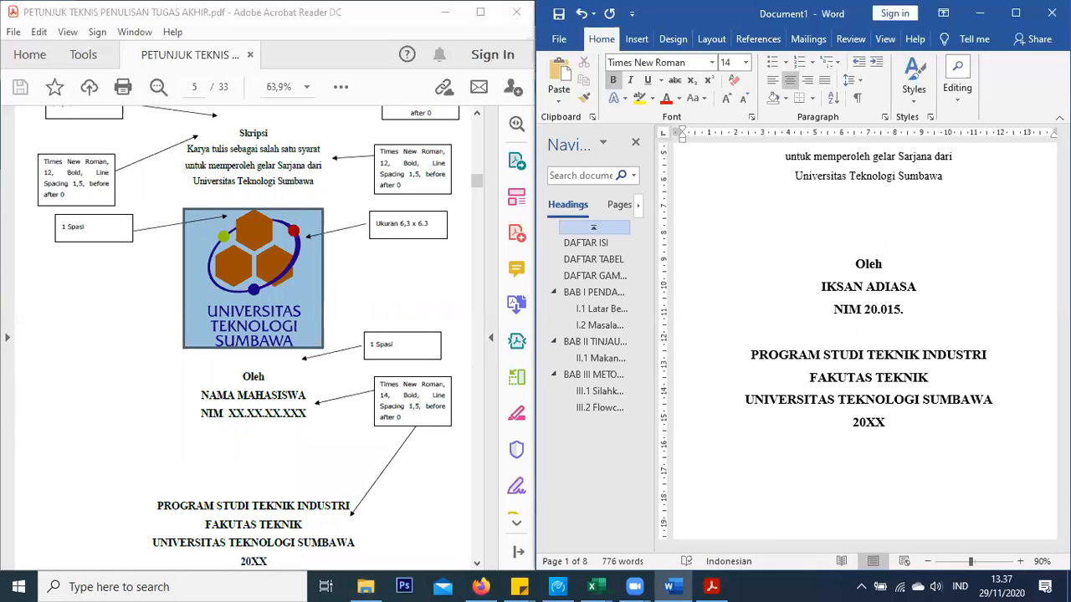
key(Return)
key(Return)
key(Return)
key(Return)
double_click(931, 357)
scroll(899, 358, down, 3)
scroll(897, 357, down, 3)
scroll(885, 357, up, 2)
key(Return)
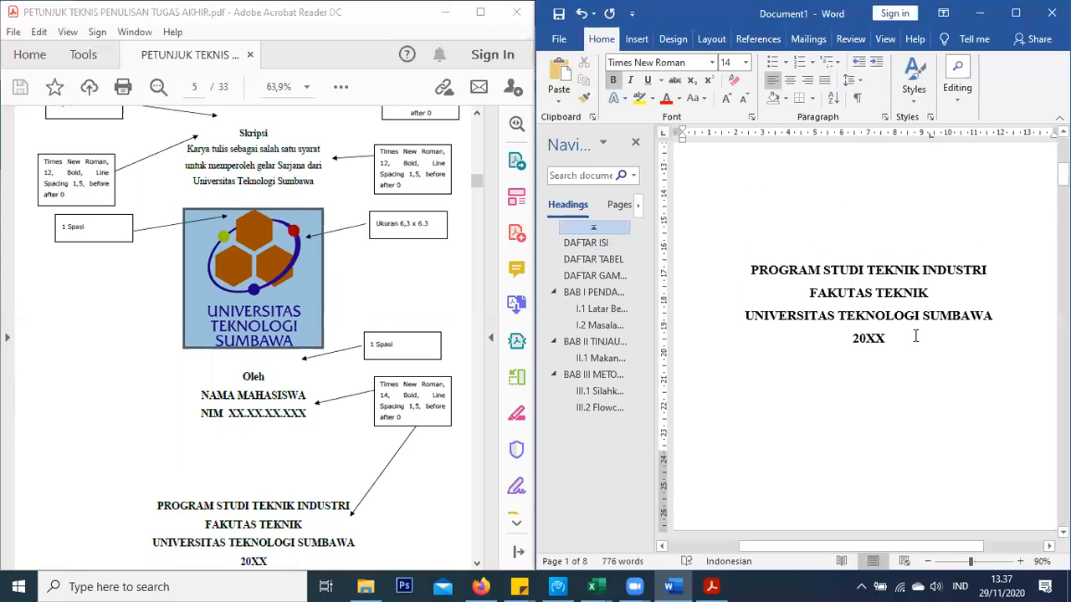
Change the cover year from 20XX to 2021
click(919, 336)
key(BackSpace)
key(BackSpace)
text(20)
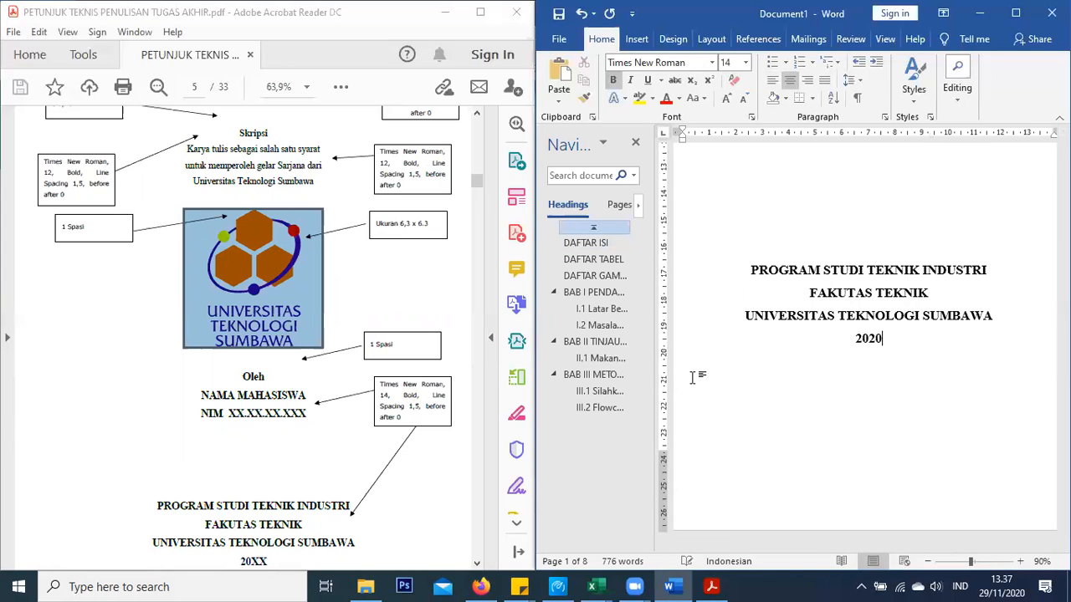
scroll(693, 378, up, 2)
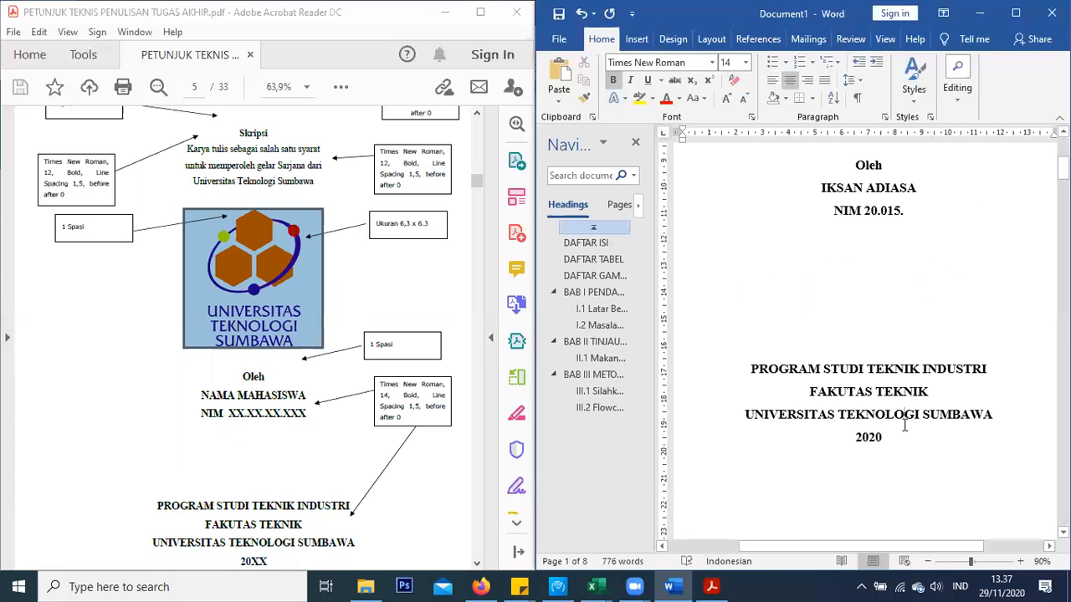
key(BackSpace)
text(1)
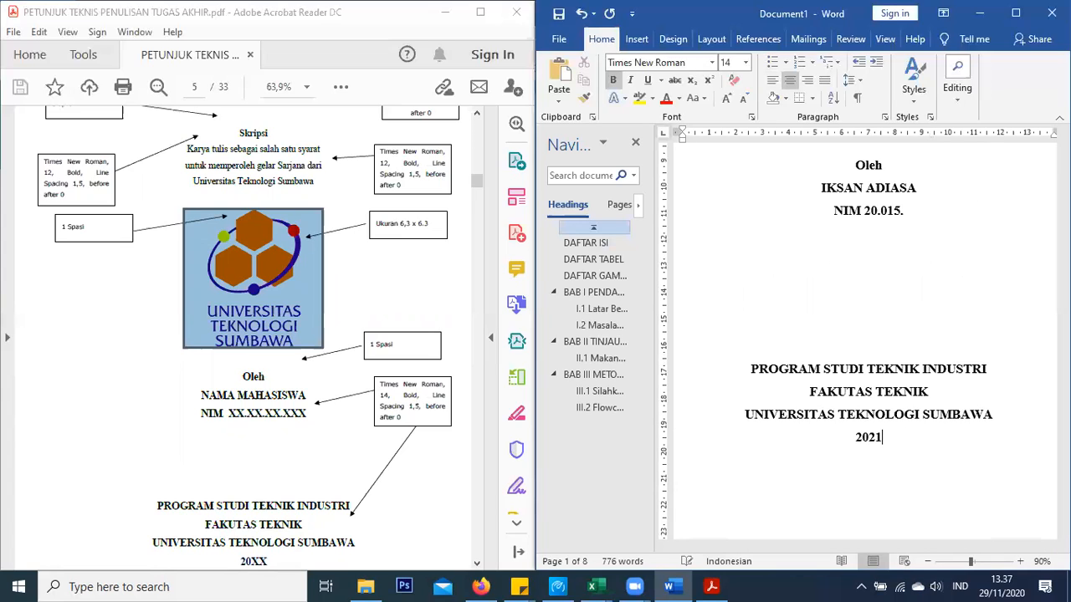
scroll(883, 278, up, 2)
Overwrite the author name and NIM lines with the student's name and full student number
triple_click(835, 293)
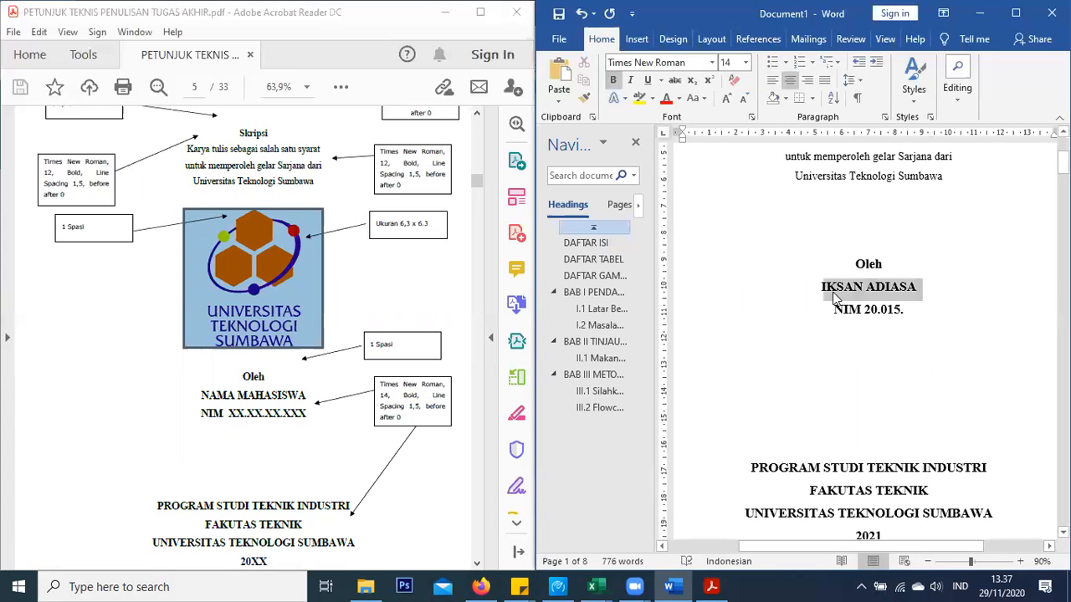
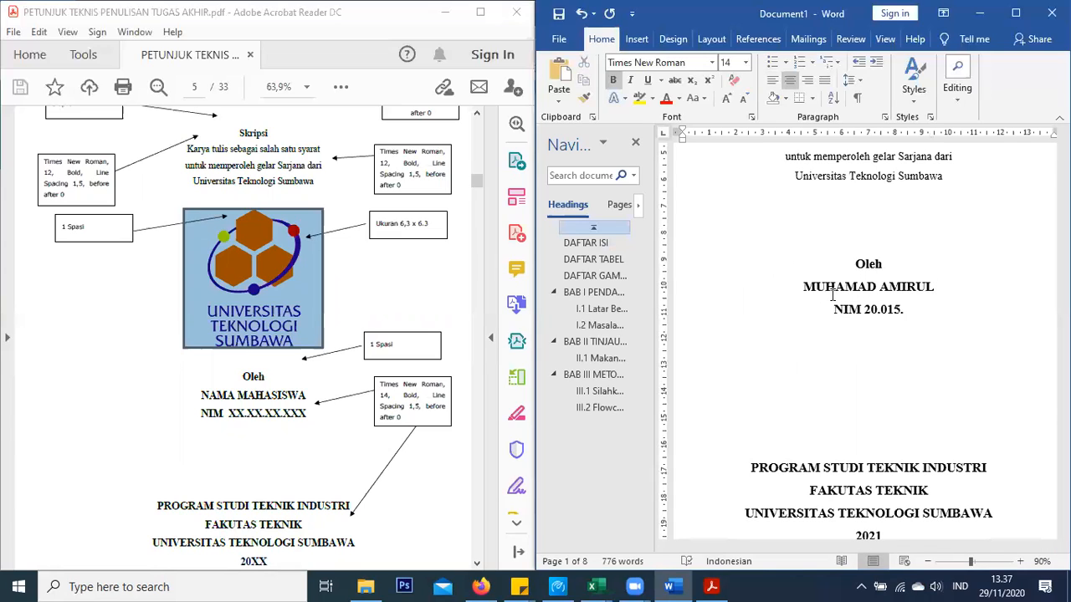
triple_click(863, 311)
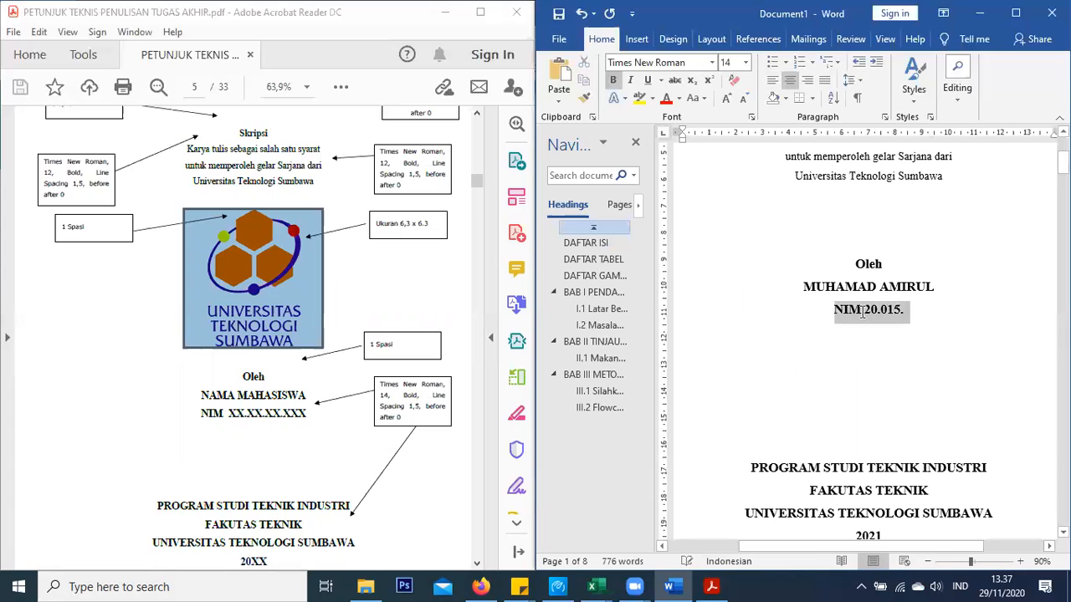
click(870, 311)
double_click(899, 310)
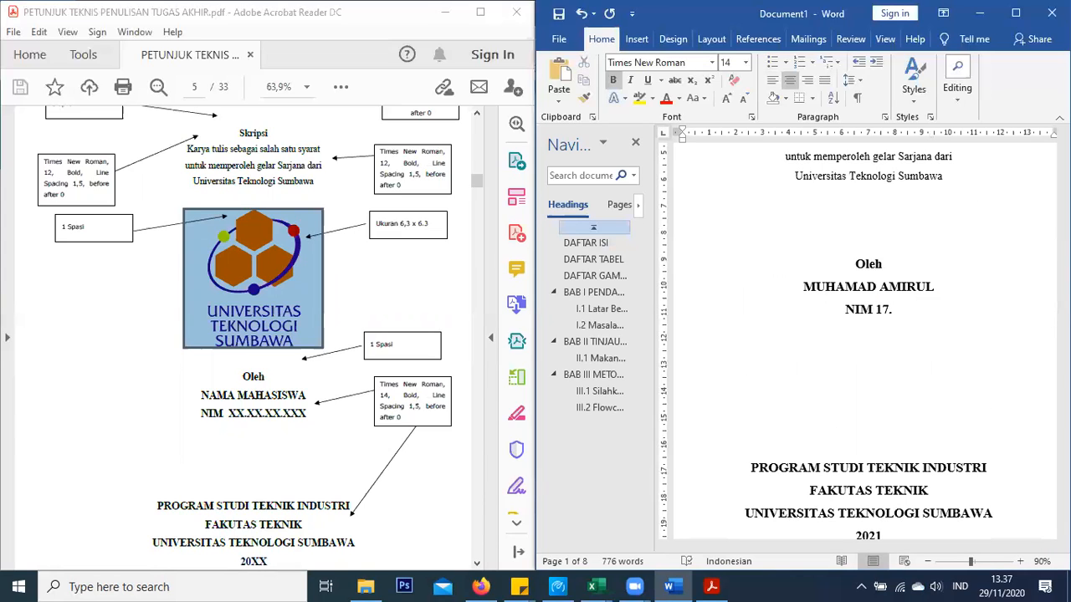
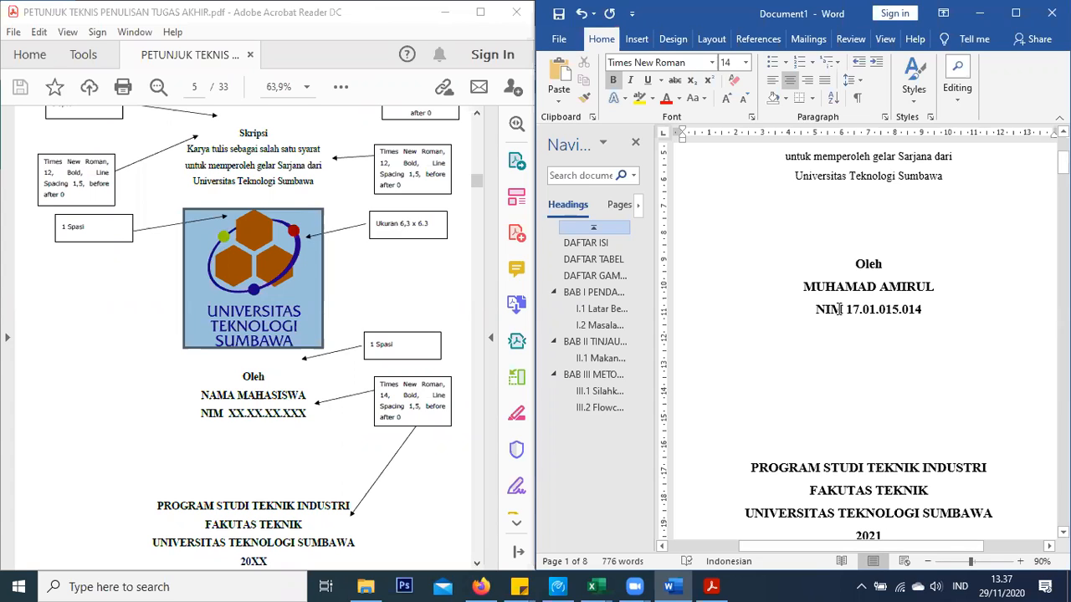
scroll(840, 309, up, 3)
Type PERANCANGAN KERANGKA SEPEDA LISTRIK NTB 2 MENGGUNAKAN ANALISIS ELEMEN HINGGA over both placeholder title lines
scroll(862, 332, up, 2)
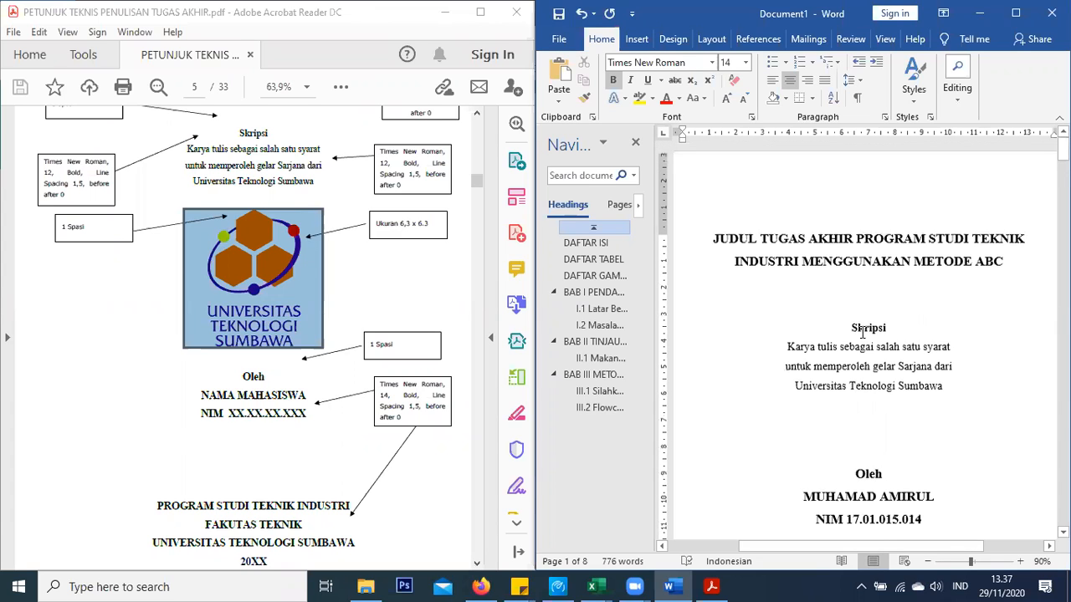
drag(994, 266, 748, 250)
text(PERANCA)
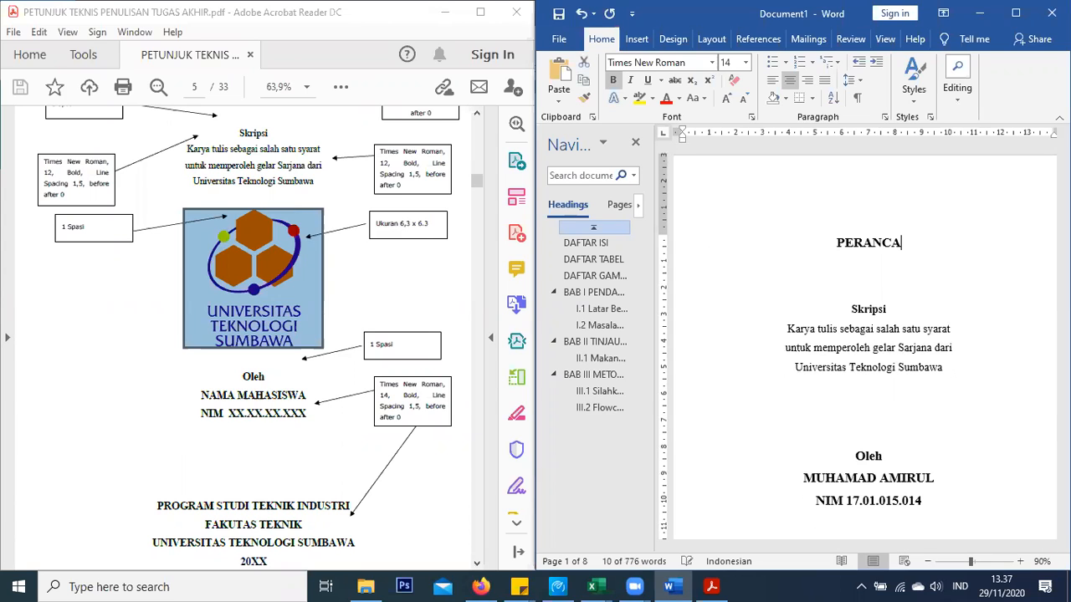
text(NGAN SEPEDA)
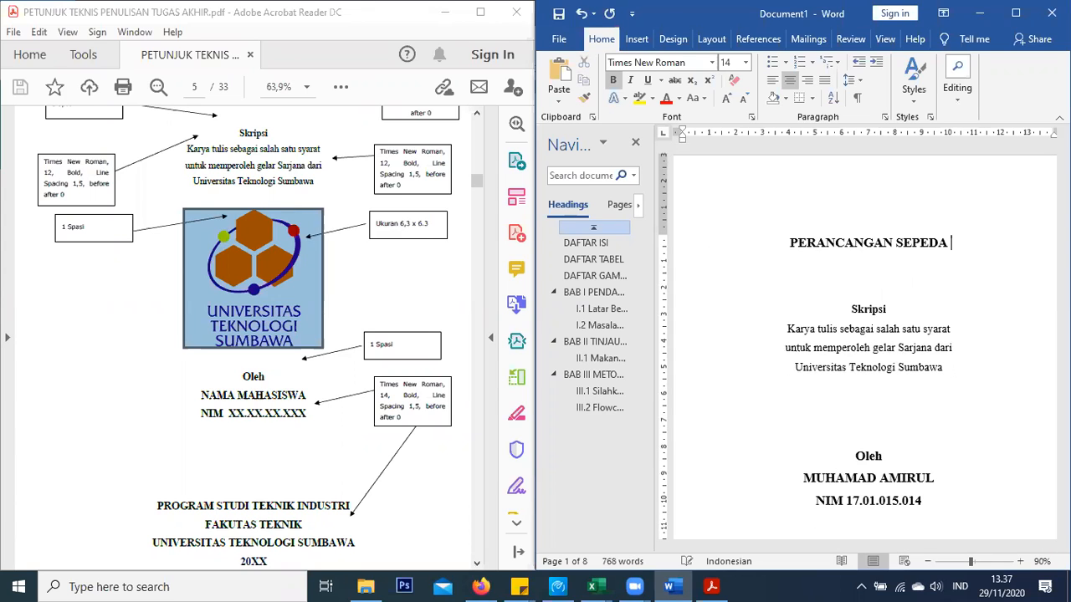
key(BackSpace)
key(BackSpace)
key(BackSpace)
key(BackSpace)
key(BackSpace)
key(BackSpace)
key(BackSpace)
text(EK)
key(BackSpace)
key(BackSpace)
text(KERANGKA SEPEA)
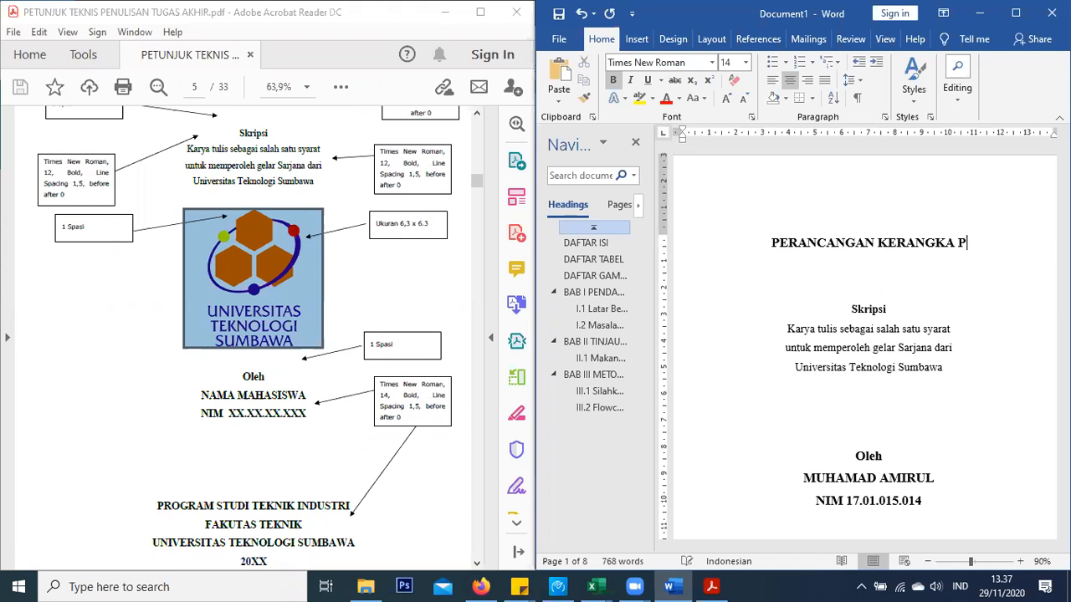
key(BackSpace)
text(DA LISTRIK M)
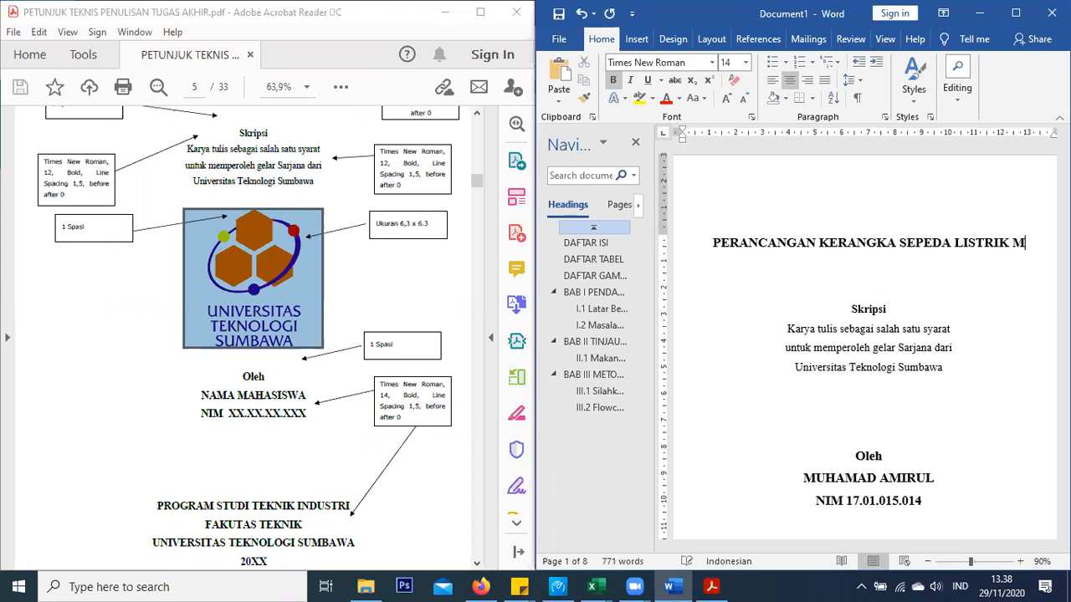
key(BackSpace)
text(NTB 2)
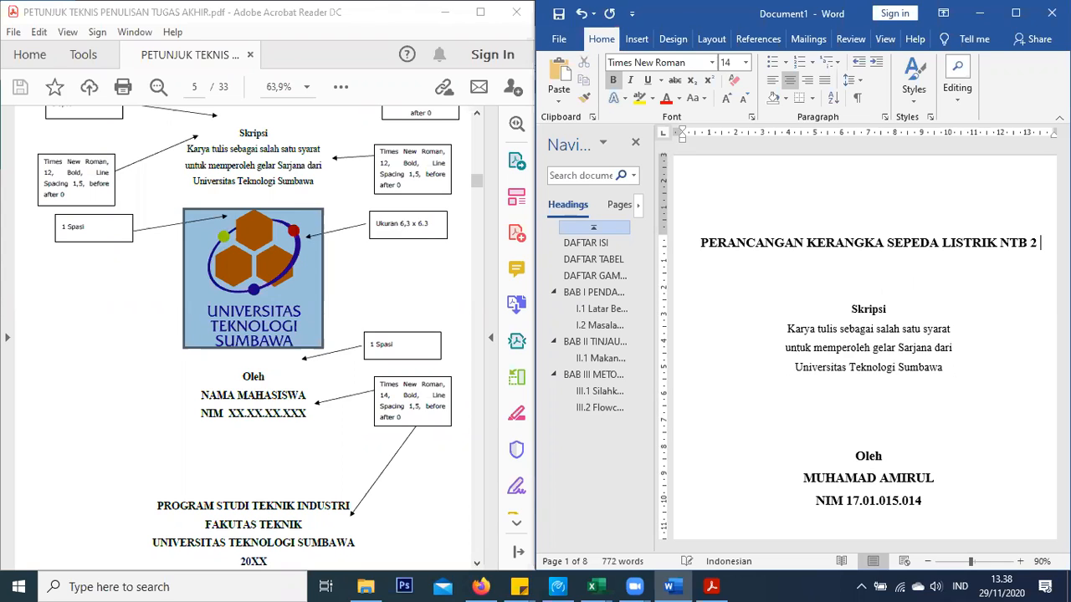
text( MENGGU)
key(BackSpace)
text(GUNAKAN ANALIS)
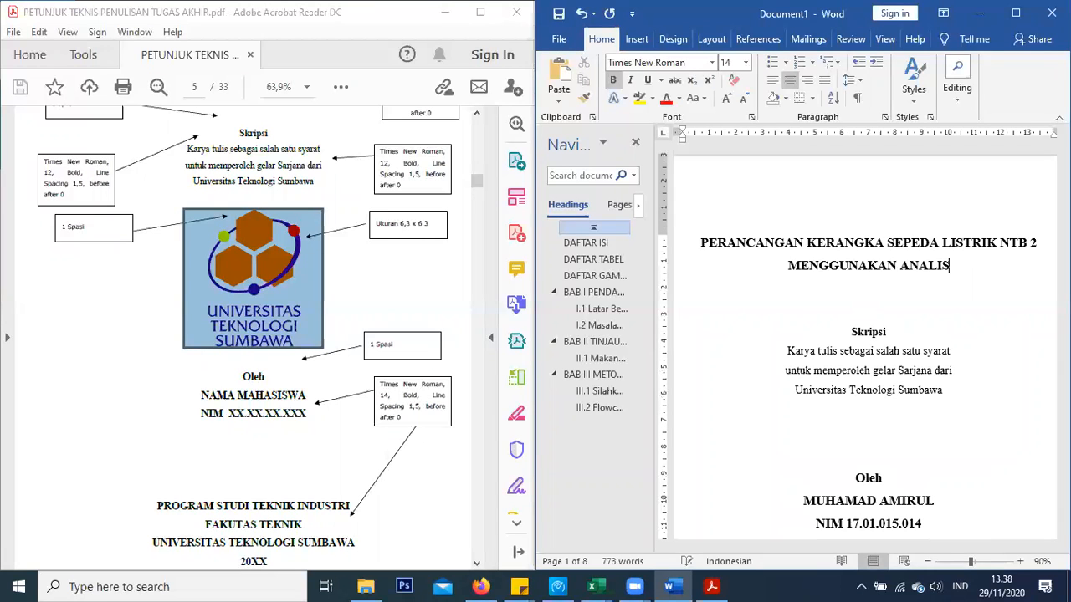
text(IS ELEMEN HINGGA)
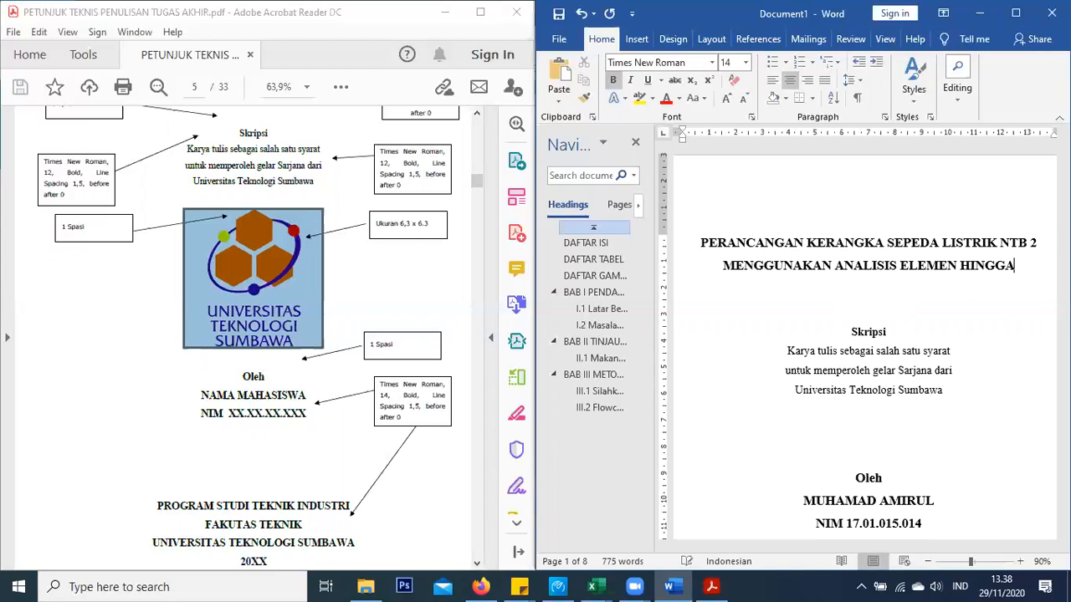
scroll(804, 302, down, 2)
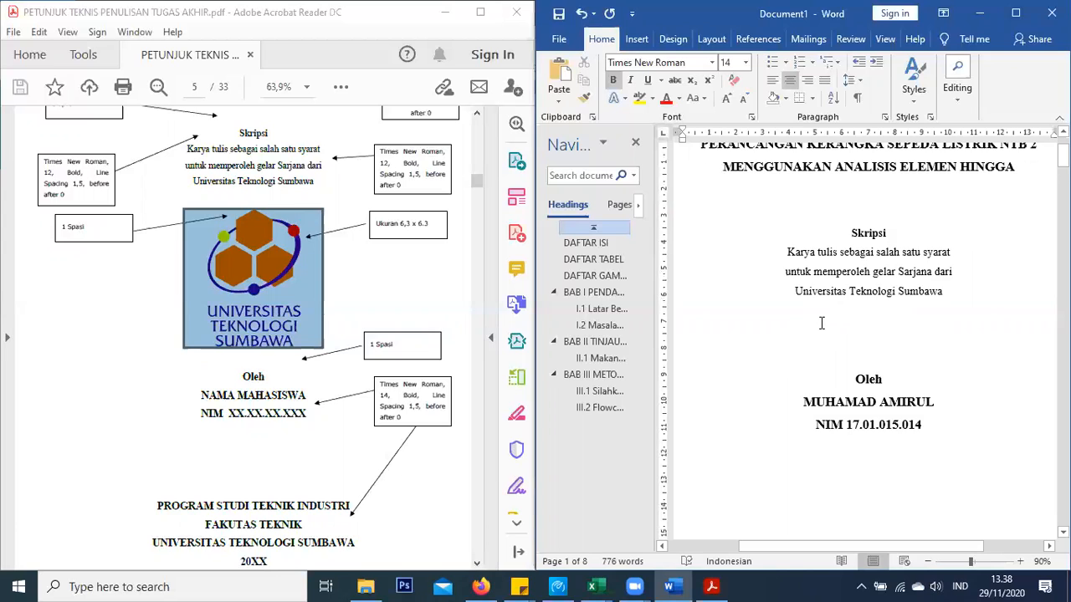
scroll(823, 325, down, 4)
scroll(822, 324, up, 6)
scroll(822, 324, down, 3)
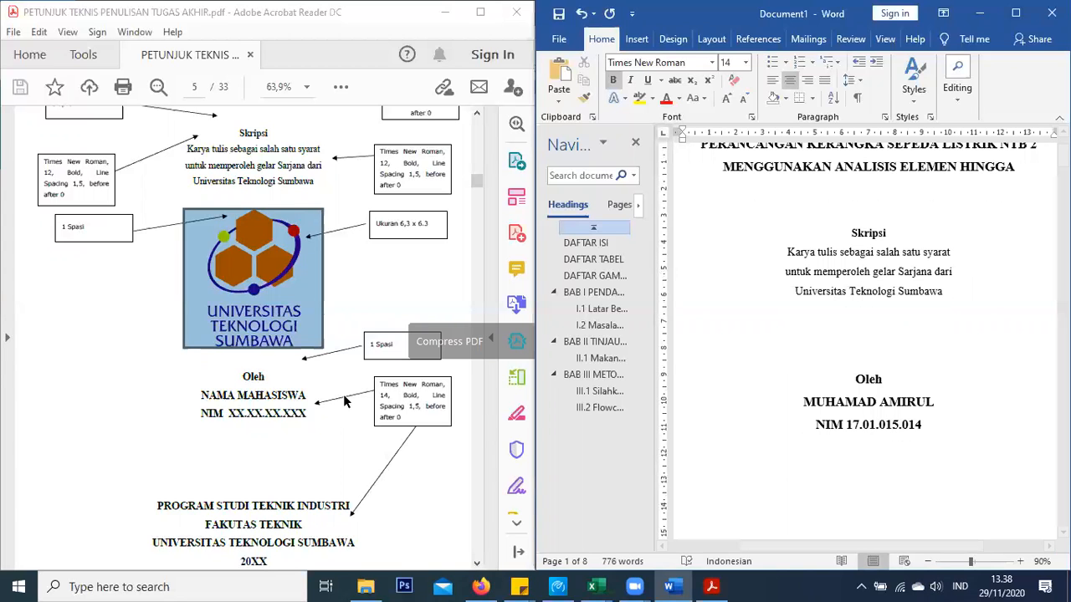
Paste the Universitas Teknologi Sumbawa logo on the cover just above Oleh
key(alt+Tab)
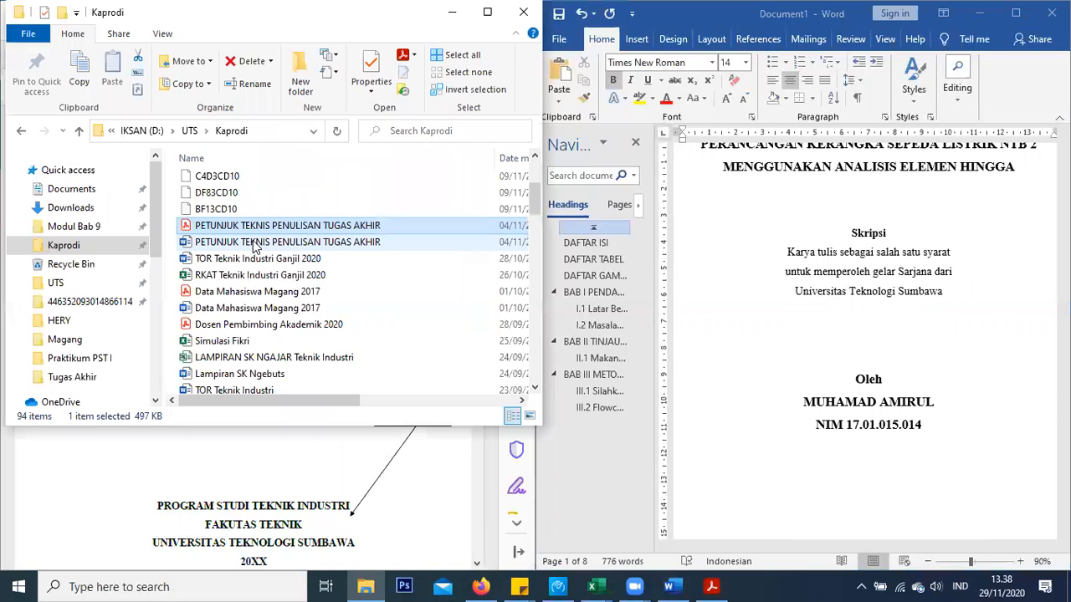
double_click(257, 243)
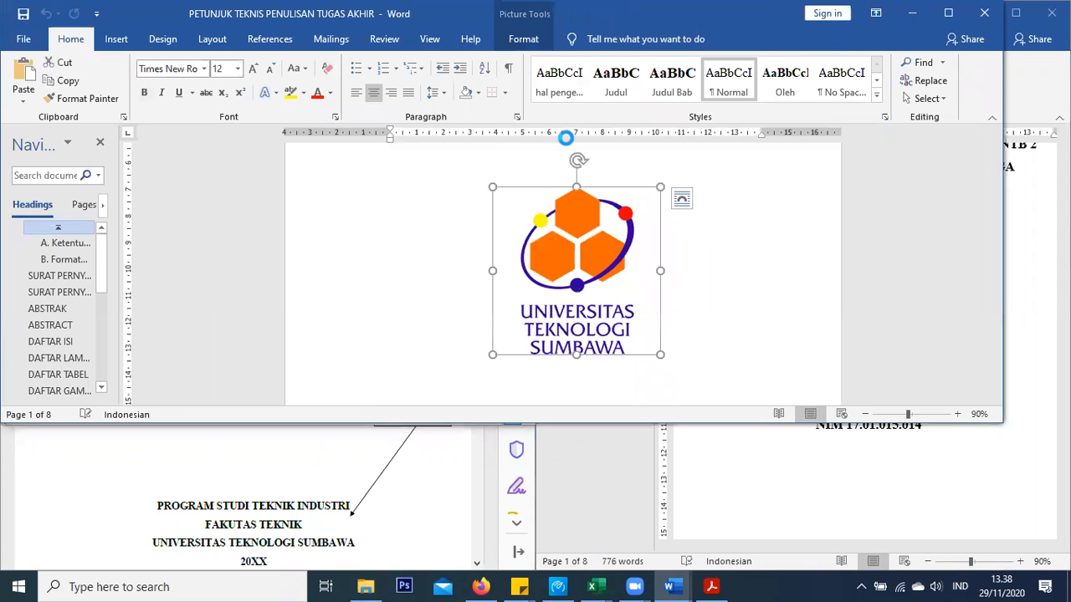
click(912, 13)
click(877, 345)
key(ctrl+v)
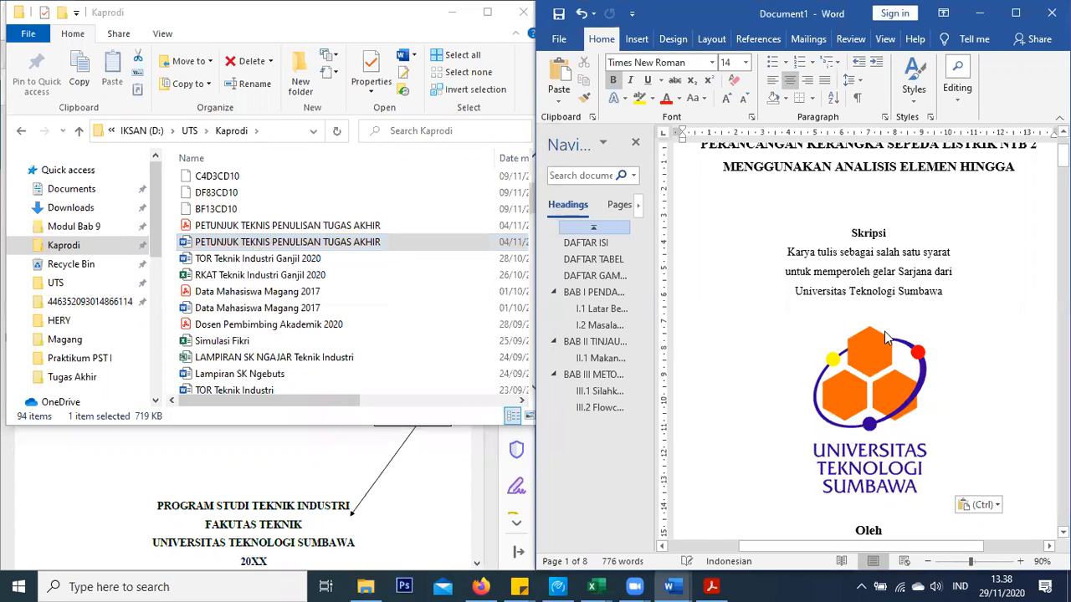
scroll(886, 336, down, 2)
scroll(885, 335, up, 3)
scroll(887, 335, down, 9)
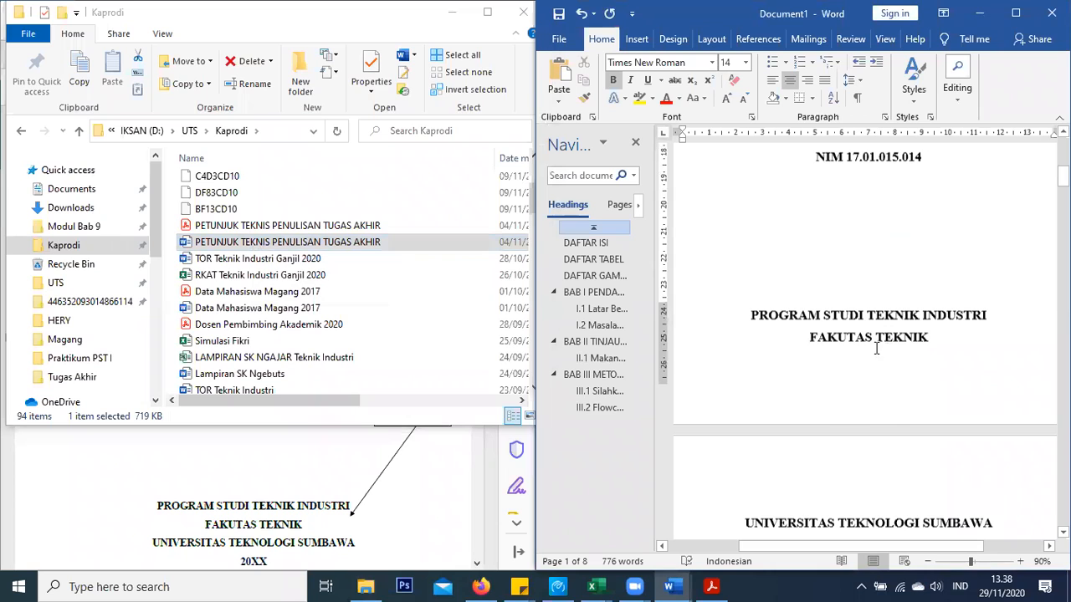
scroll(877, 344, up, 2)
Delete two extra blank lines below the NIM so the document stays at 8 pages
key(ctrl+v)
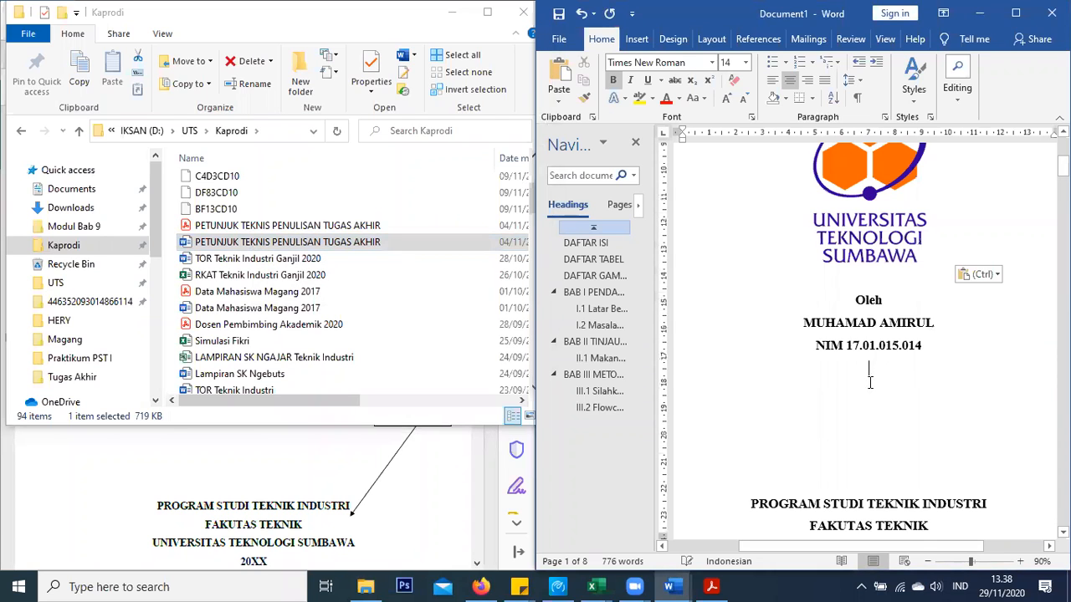
key(Delete)
scroll(871, 382, down, 1)
scroll(897, 267, down, 1)
key(Delete)
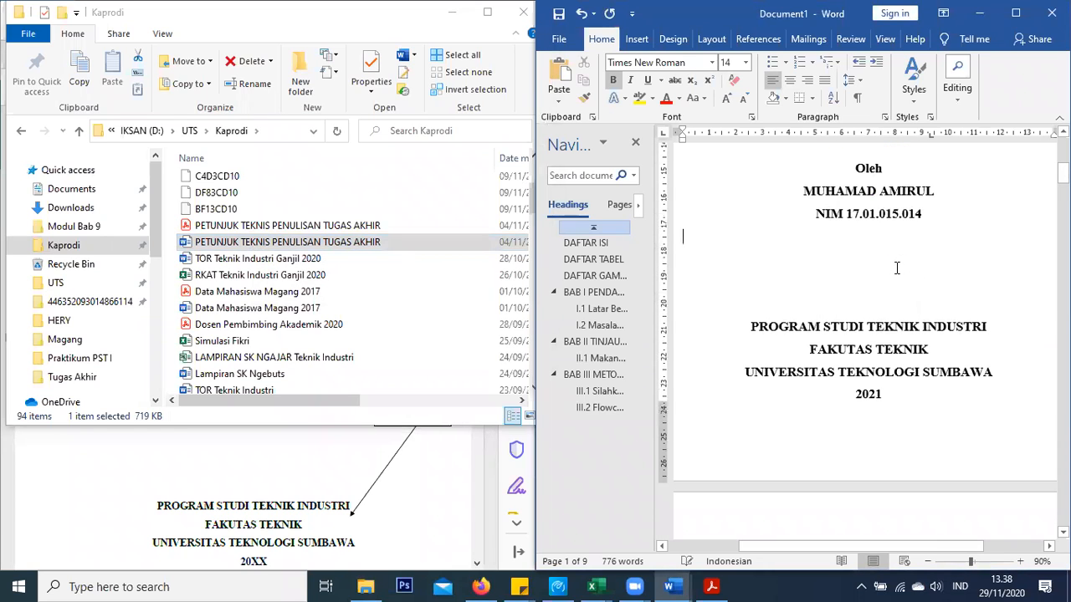
scroll(897, 268, down, 2)
scroll(900, 271, up, 3)
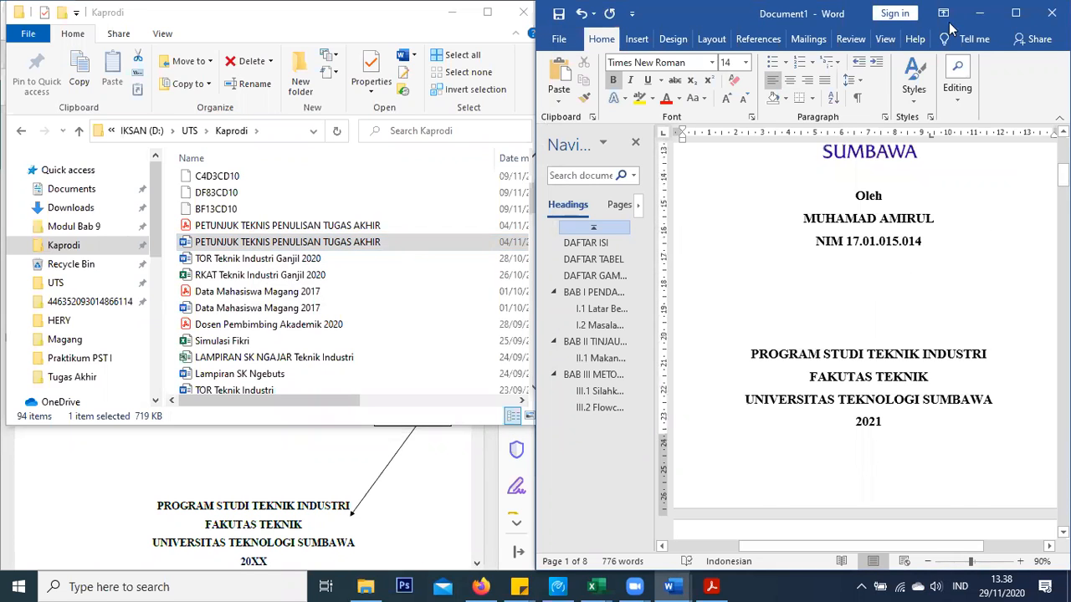
Maximize the thesis window and look over the cover page with the university logo
click(1016, 14)
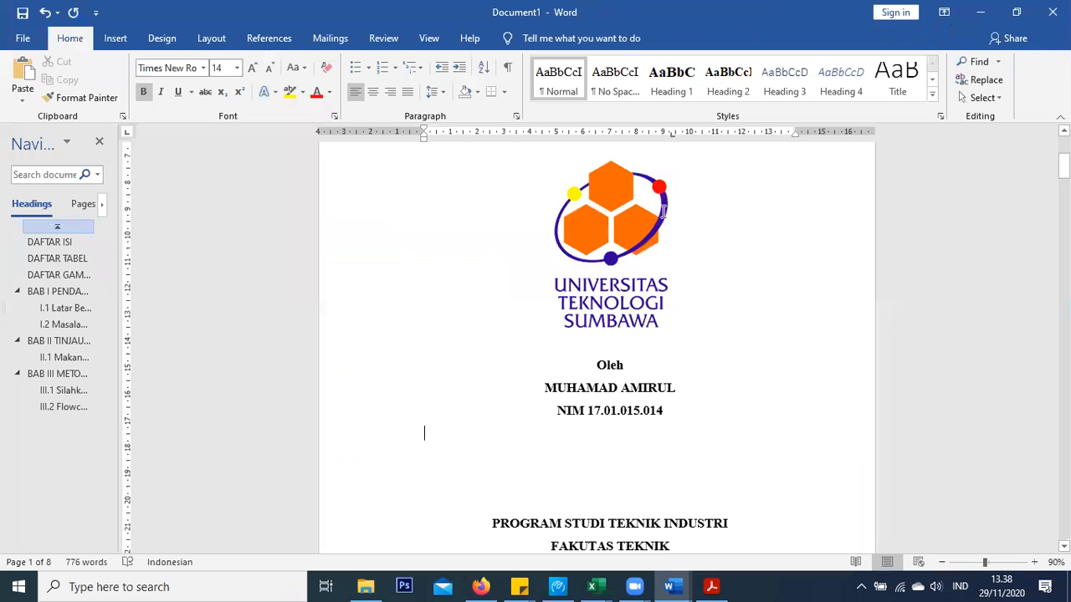
scroll(662, 211, up, 5)
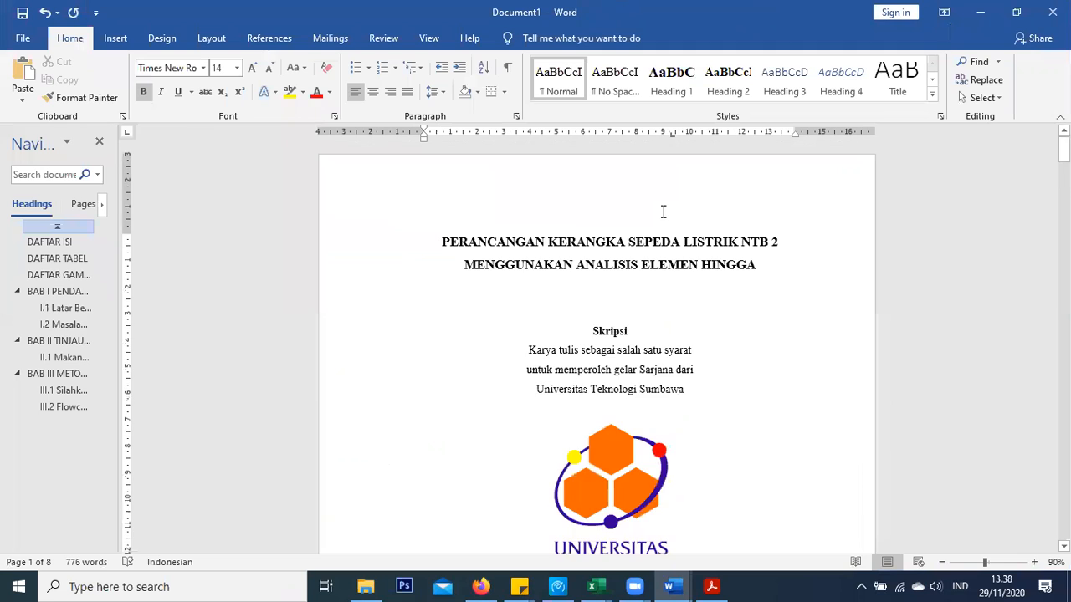
scroll(663, 211, down, 3)
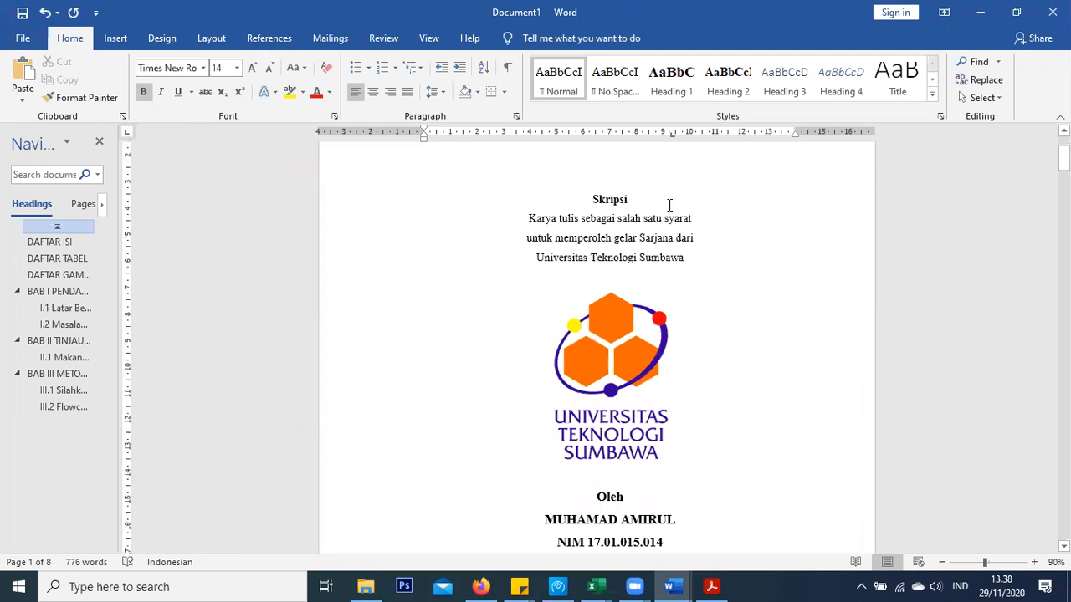
scroll(669, 205, down, 4)
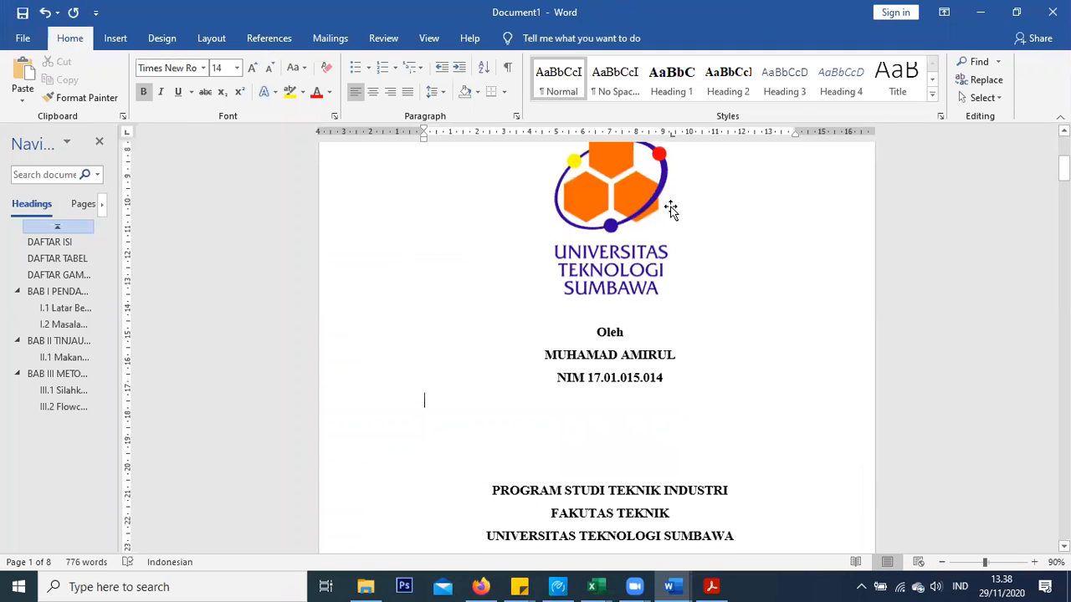
scroll(671, 209, down, 15)
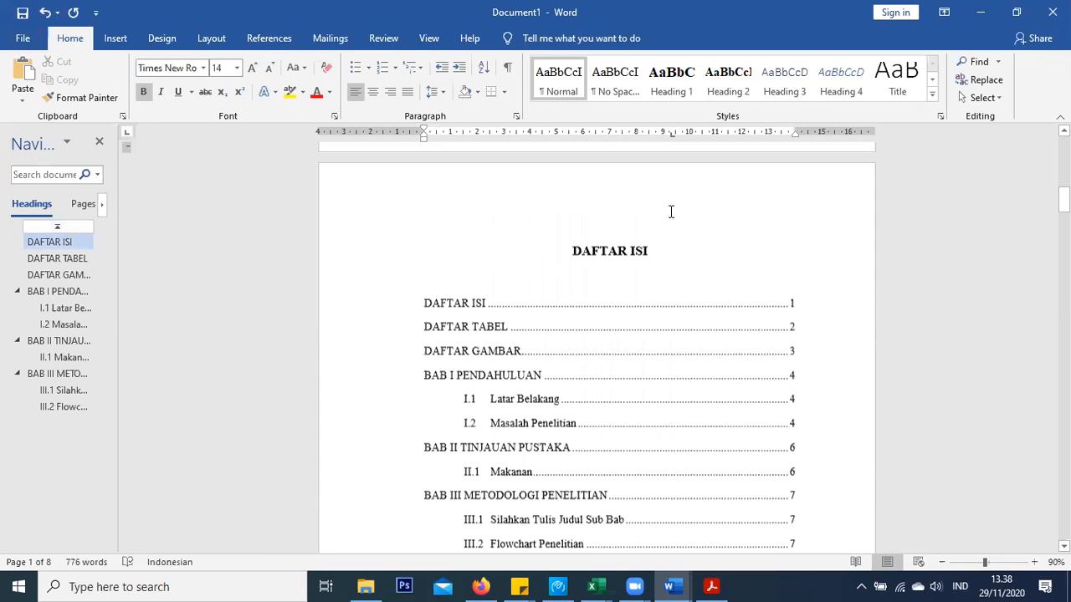
scroll(564, 248, down, 5)
scroll(555, 297, up, 4)
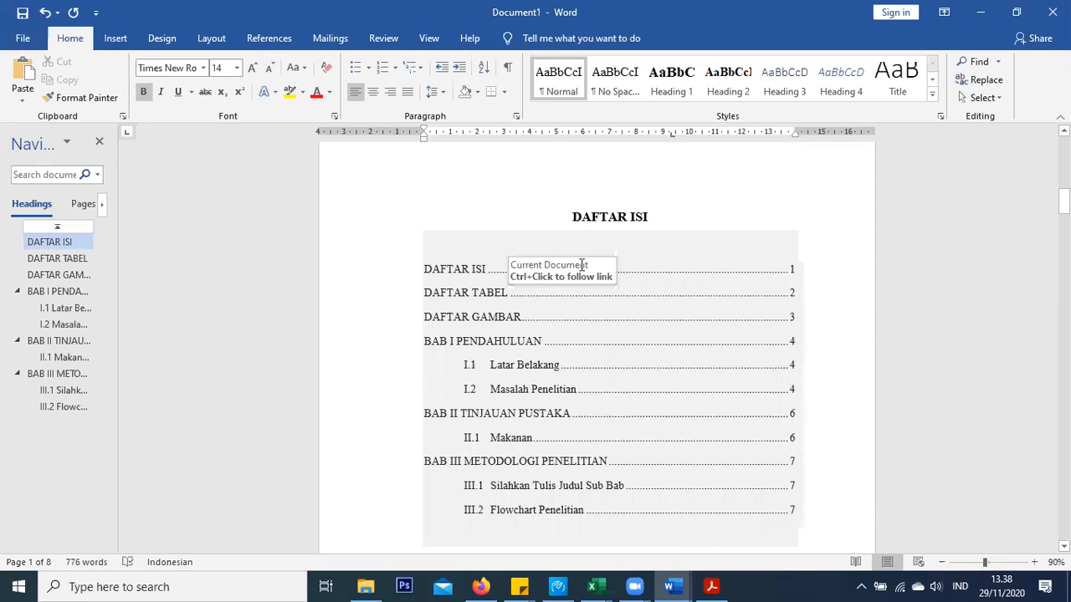
Click into the DAFTAR ISI table of contents and scroll down through its entries
click(599, 215)
click(538, 267)
scroll(514, 276, down, 1)
scroll(511, 259, down, 15)
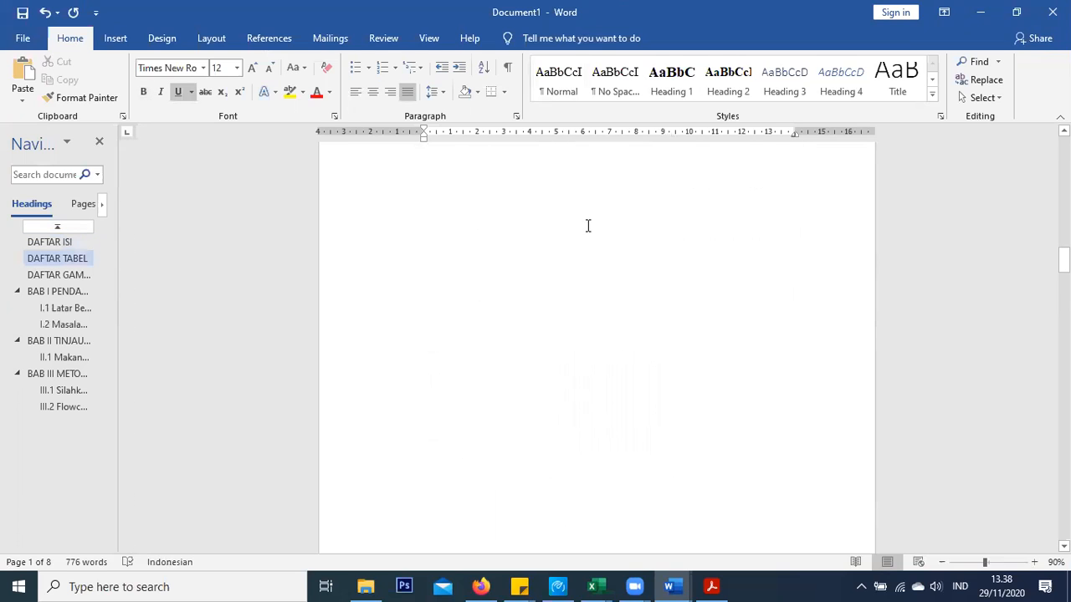
scroll(588, 226, down, 10)
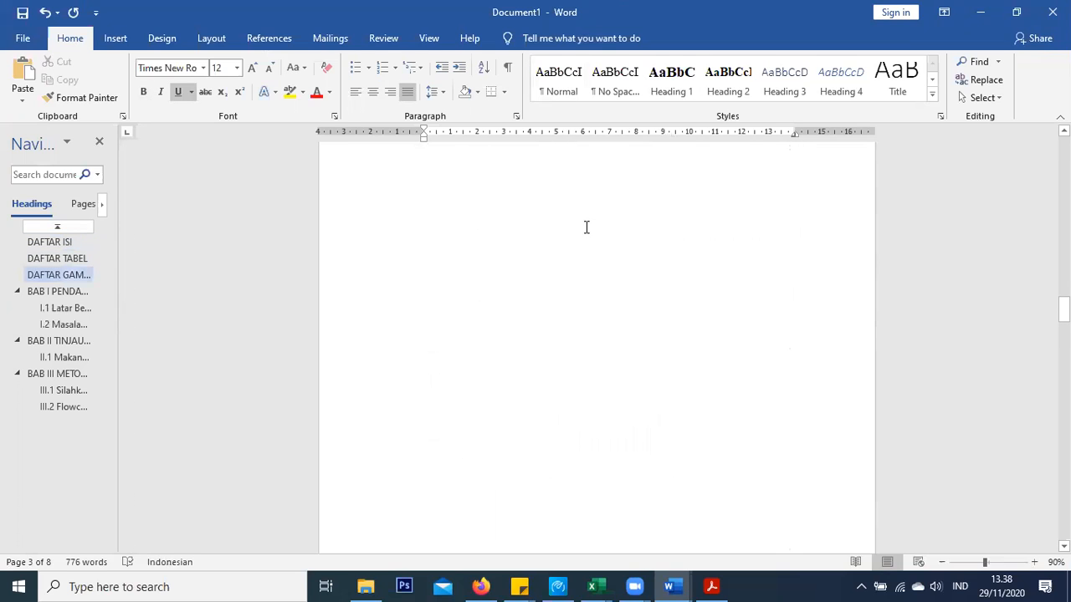
scroll(587, 228, down, 2)
scroll(587, 228, down, 4)
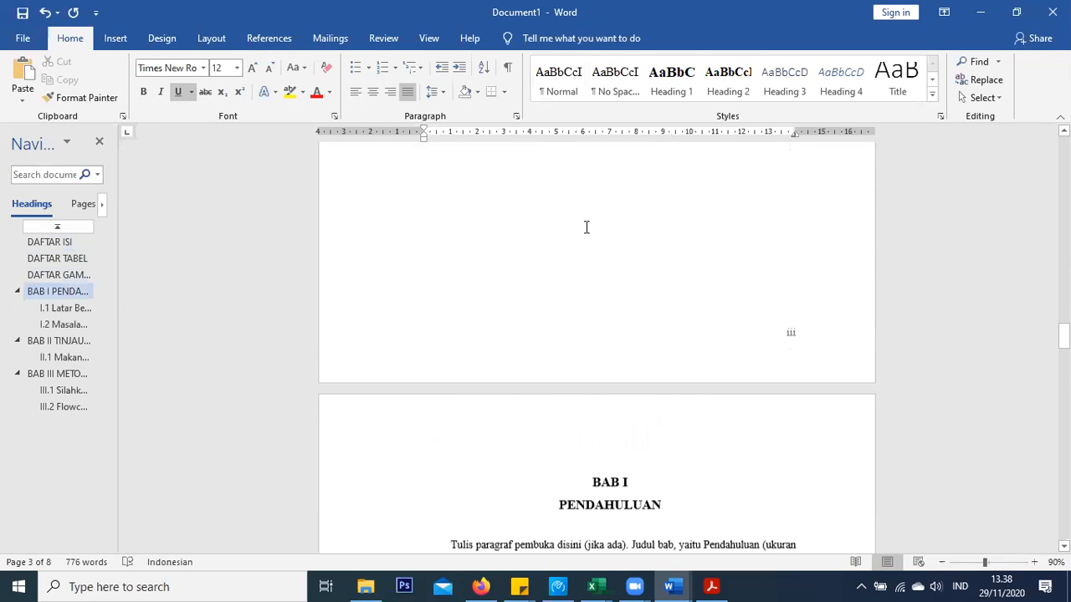
scroll(587, 228, down, 10)
Browse onward through the chapter pages of the thesis
scroll(587, 228, up, 1)
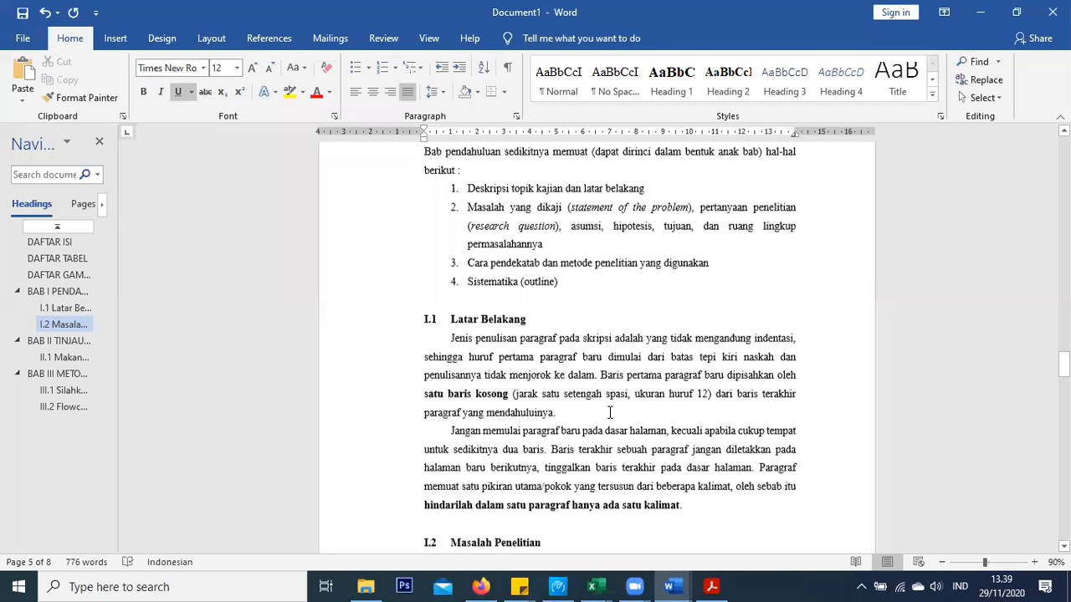
scroll(611, 413, down, 6)
scroll(684, 478, down, 4)
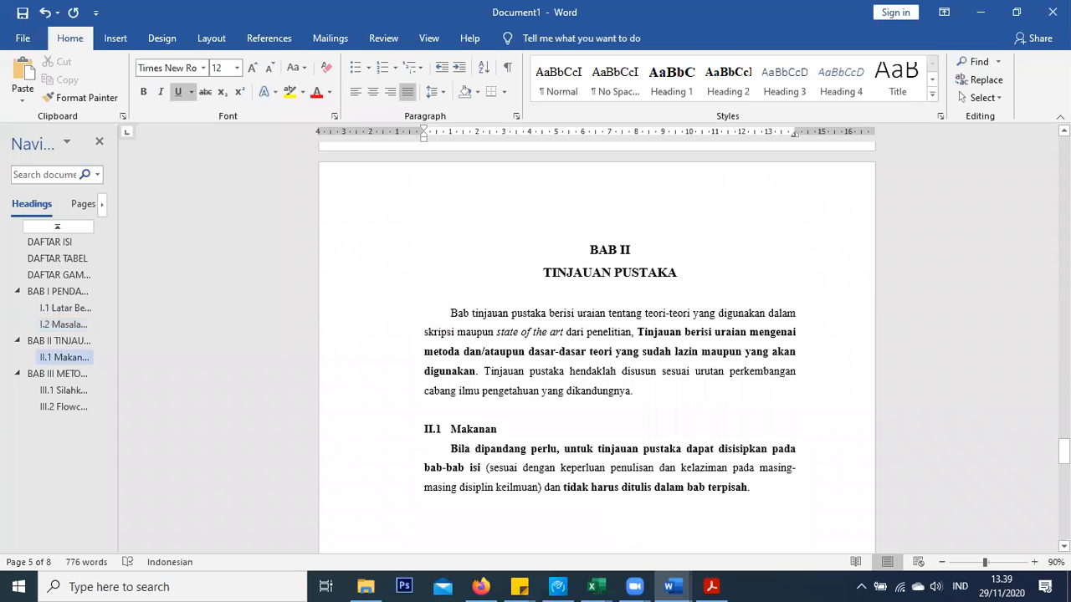
scroll(596, 343, down, 3)
drag(1063, 467, 1063, 163)
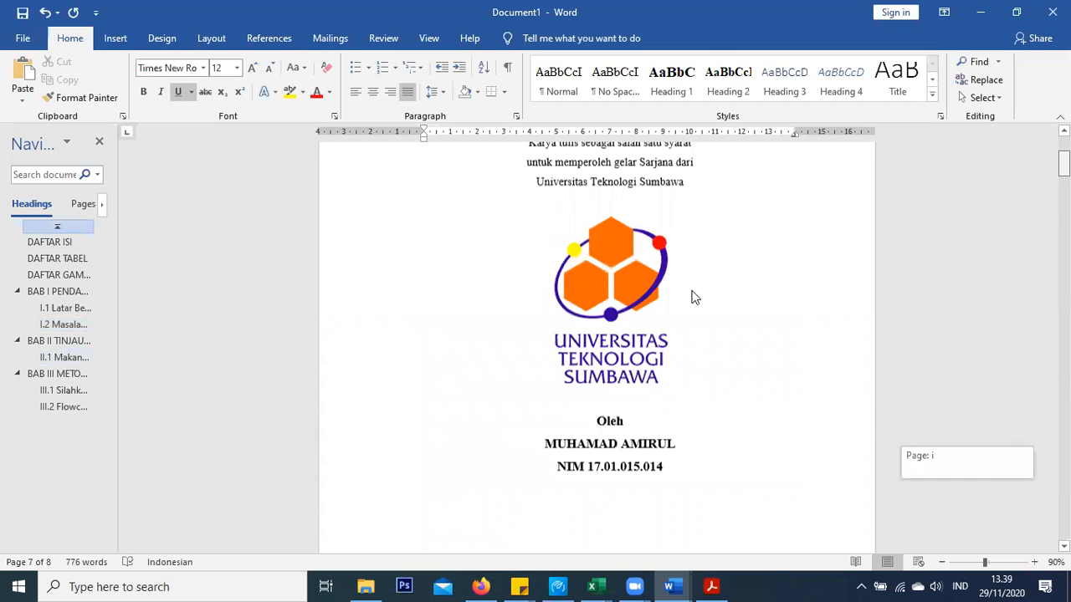
scroll(693, 297, down, 3)
drag(596, 264, 623, 316)
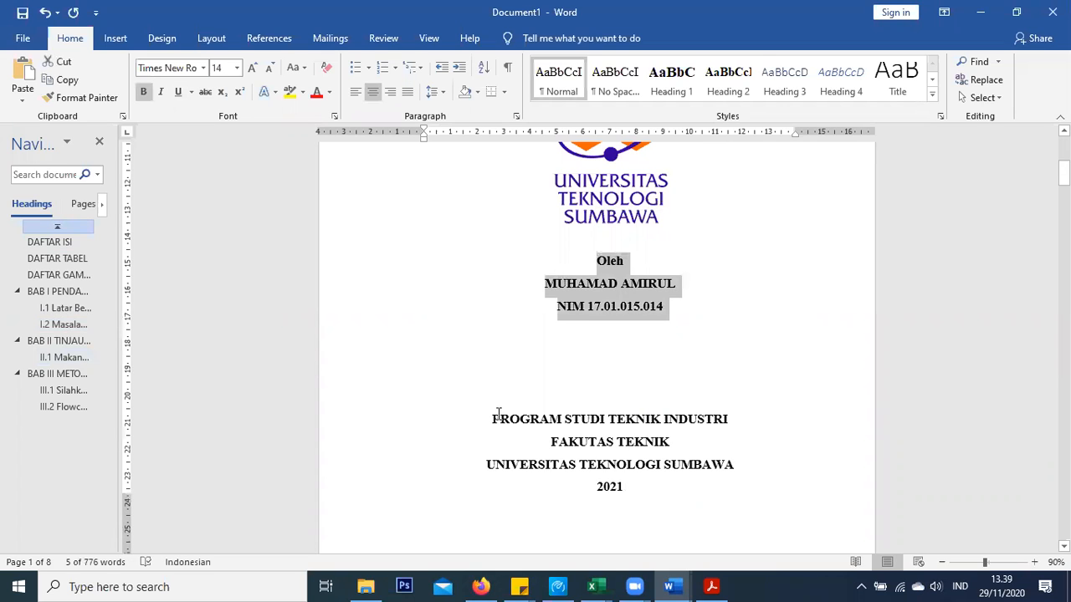
drag(498, 414, 507, 401)
scroll(605, 348, up, 3)
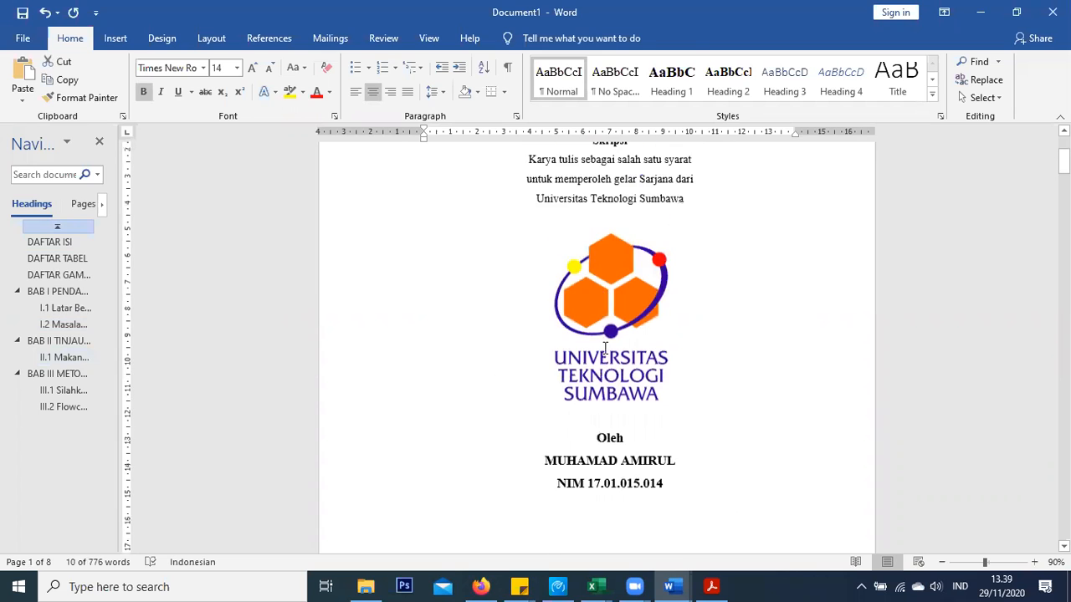
click(605, 348)
scroll(605, 348, up, 2)
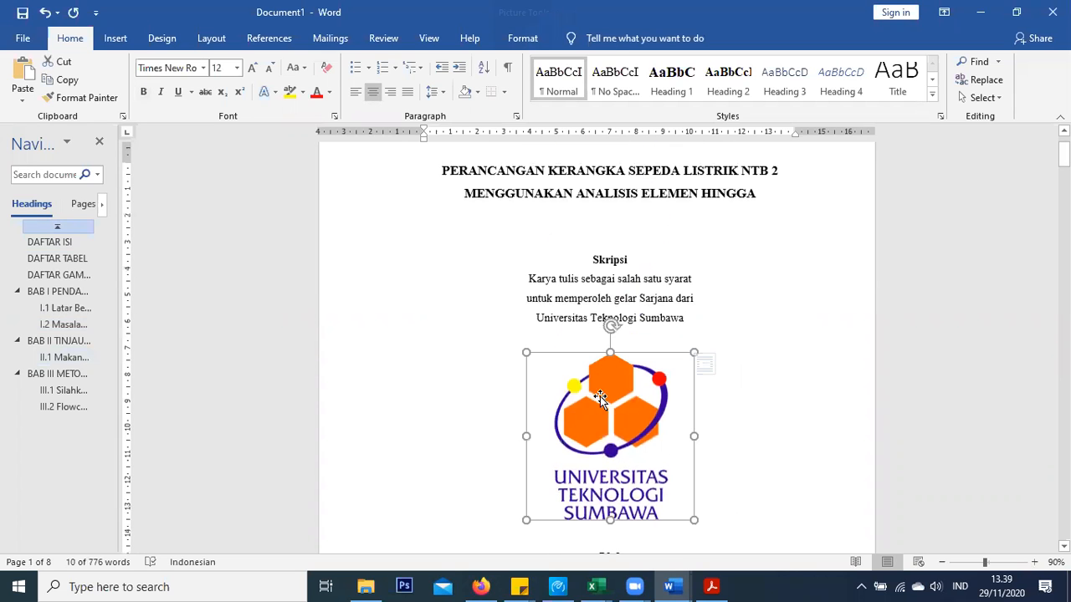
click(540, 37)
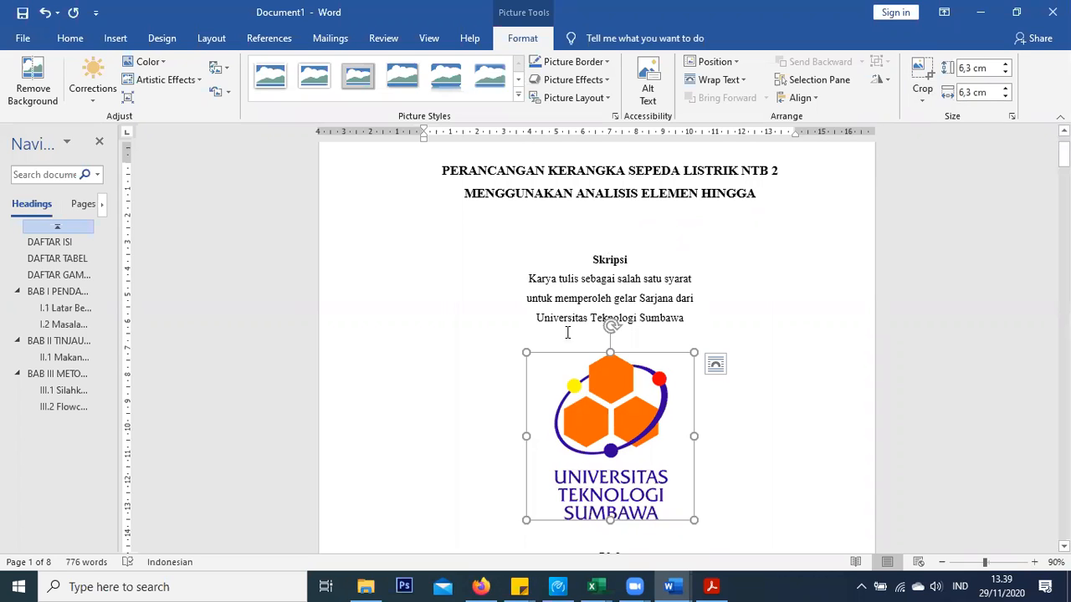
scroll(568, 330, up, 2)
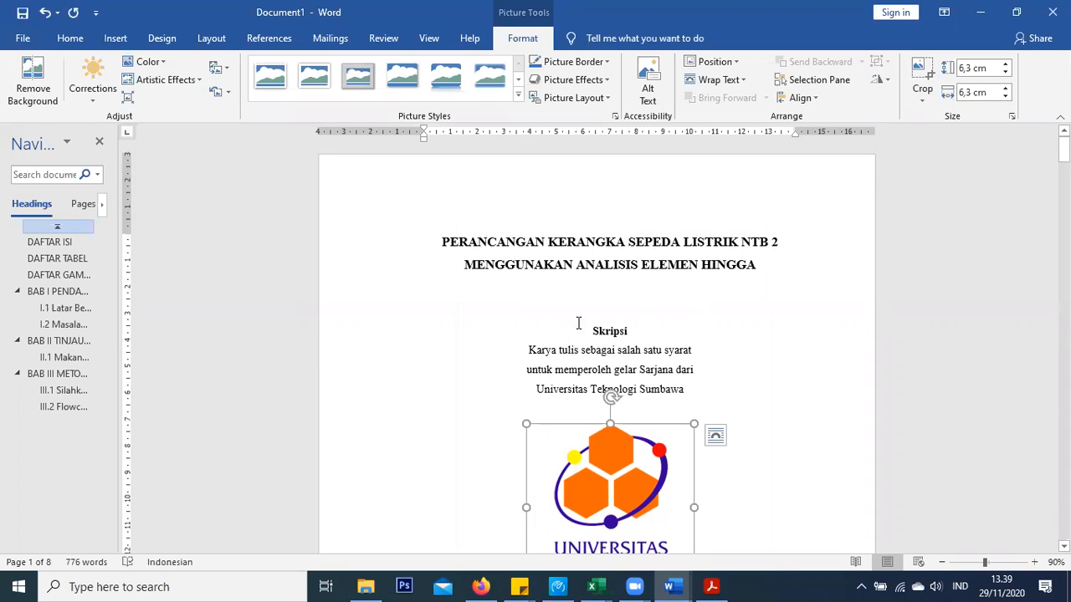
drag(583, 328, 694, 399)
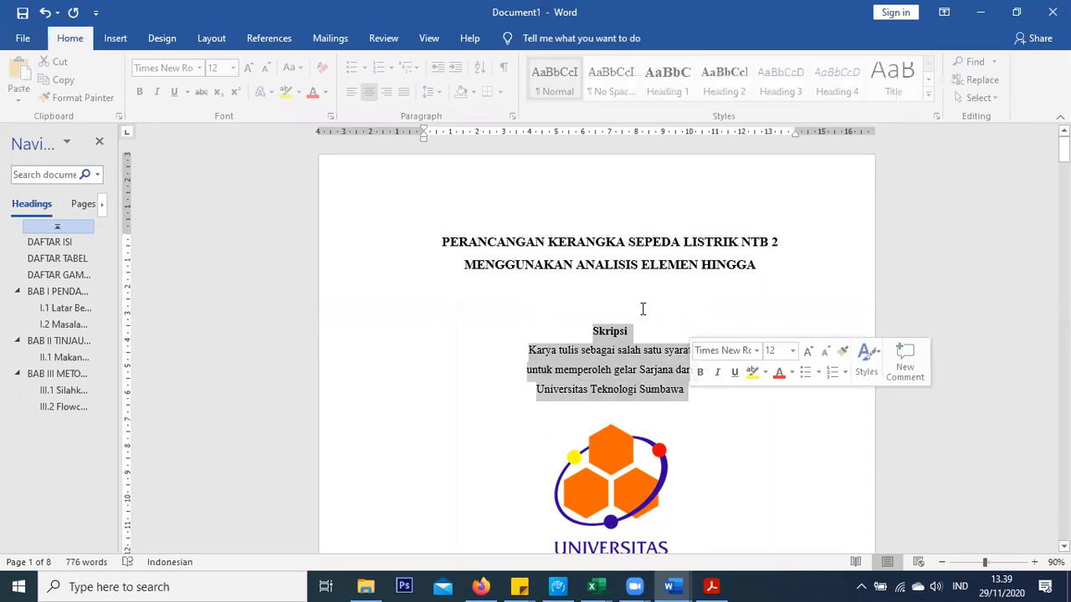
scroll(587, 348, down, 7)
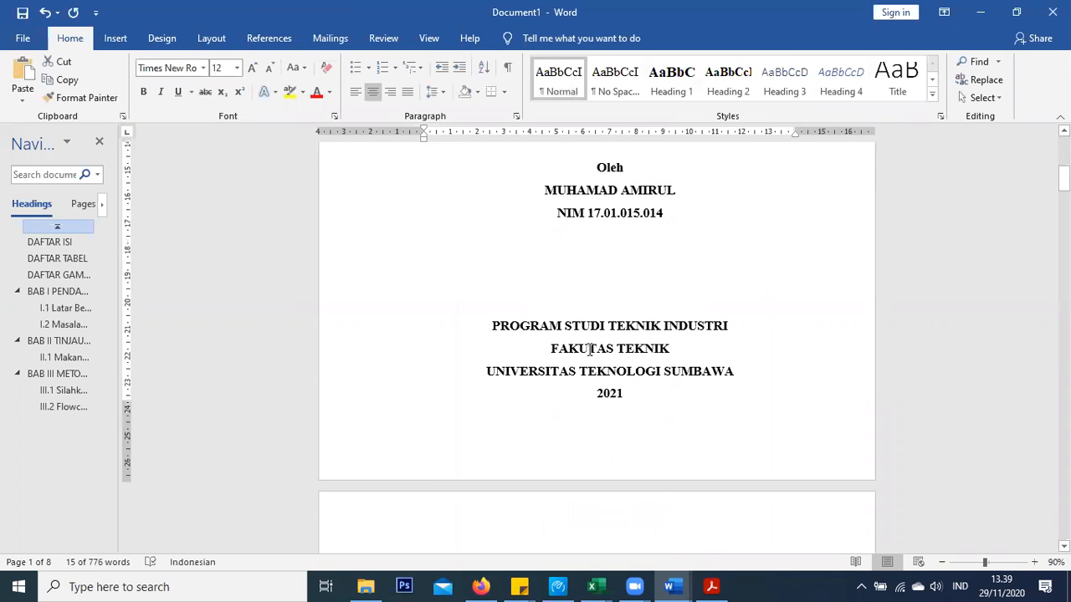
scroll(589, 350, down, 12)
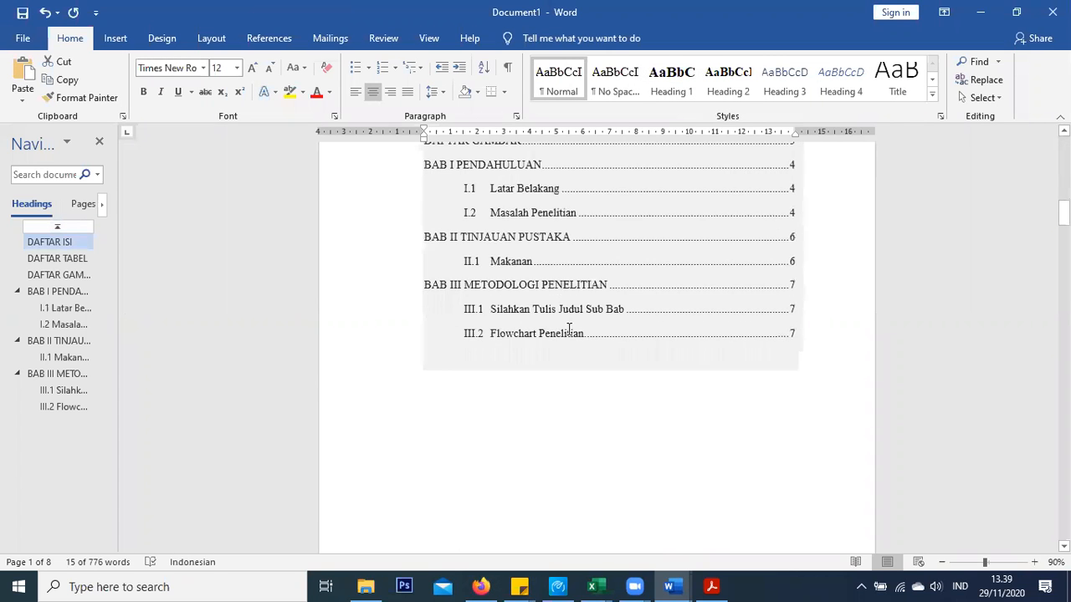
scroll(571, 337, down, 7)
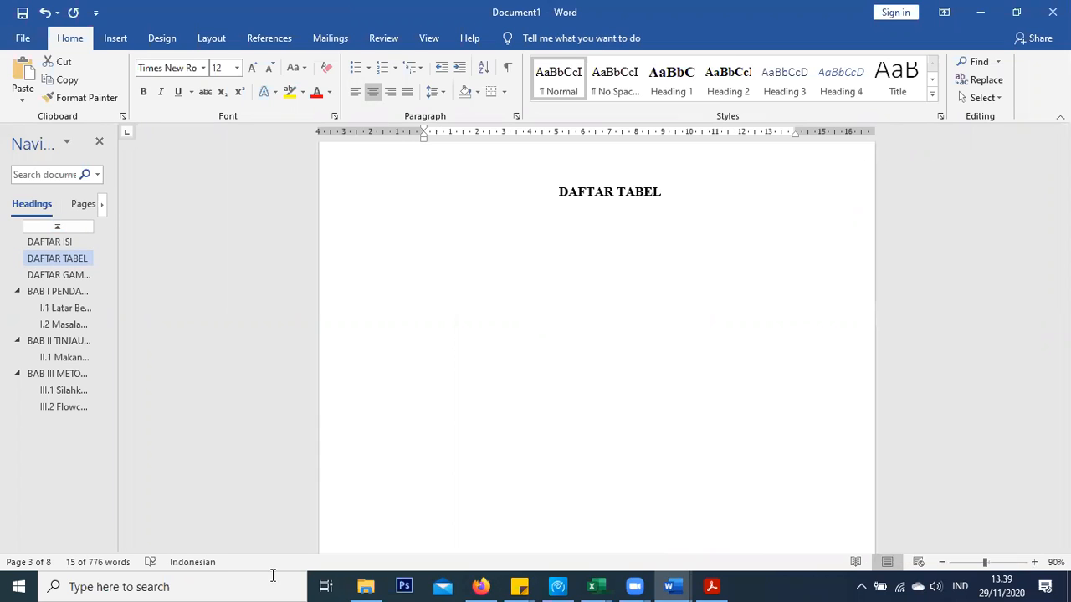
scroll(538, 251, down, 15)
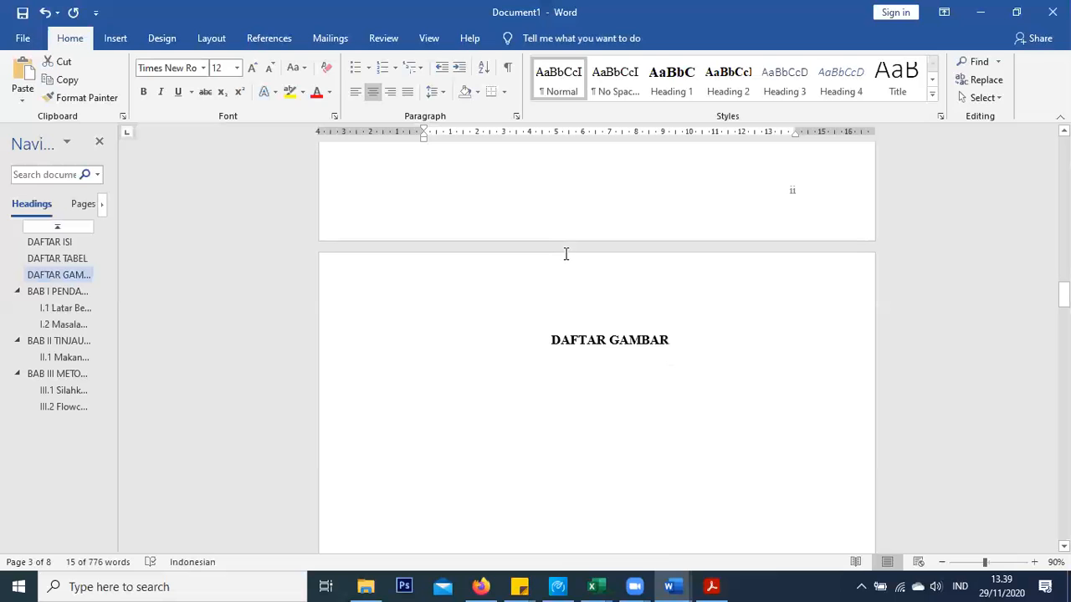
scroll(565, 254, down, 10)
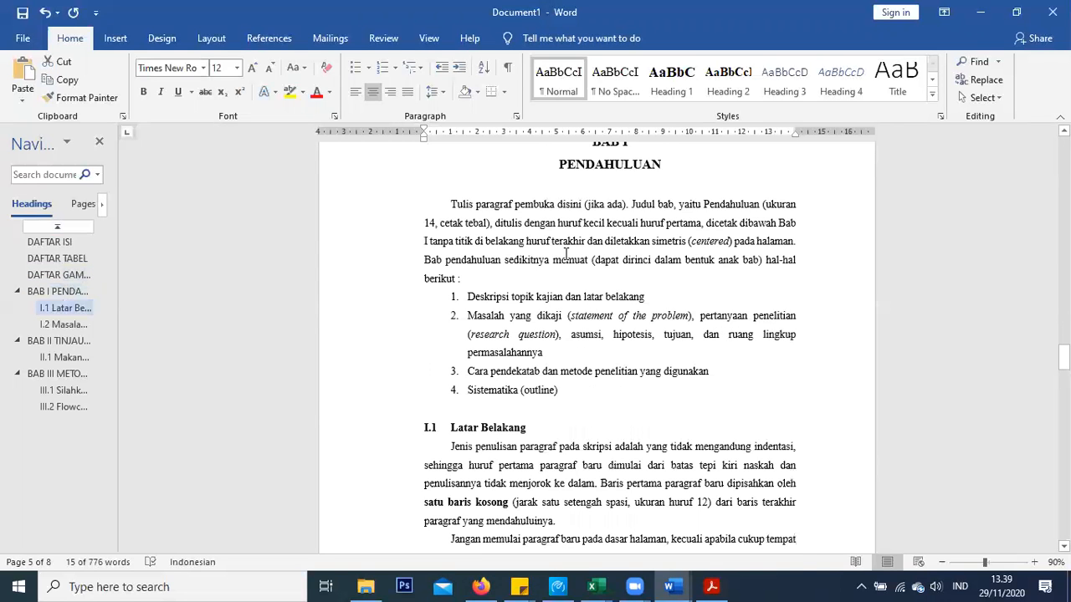
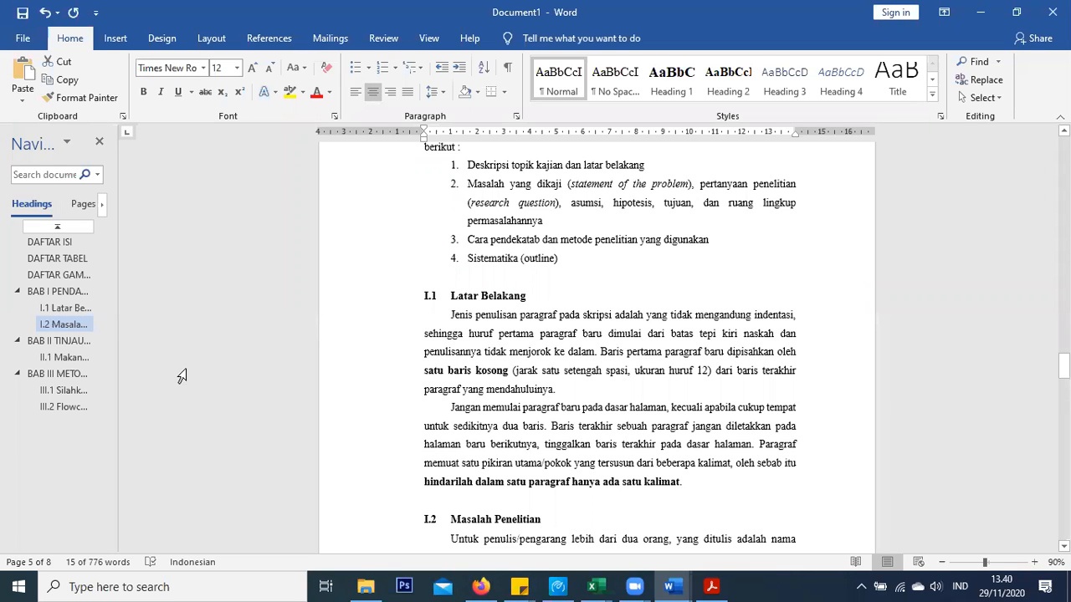
Widen the Navigation pane, then jump through III.2 and DAFTAR GAMBAR to the DAFTAR ISI page
drag(180, 251, 187, 251)
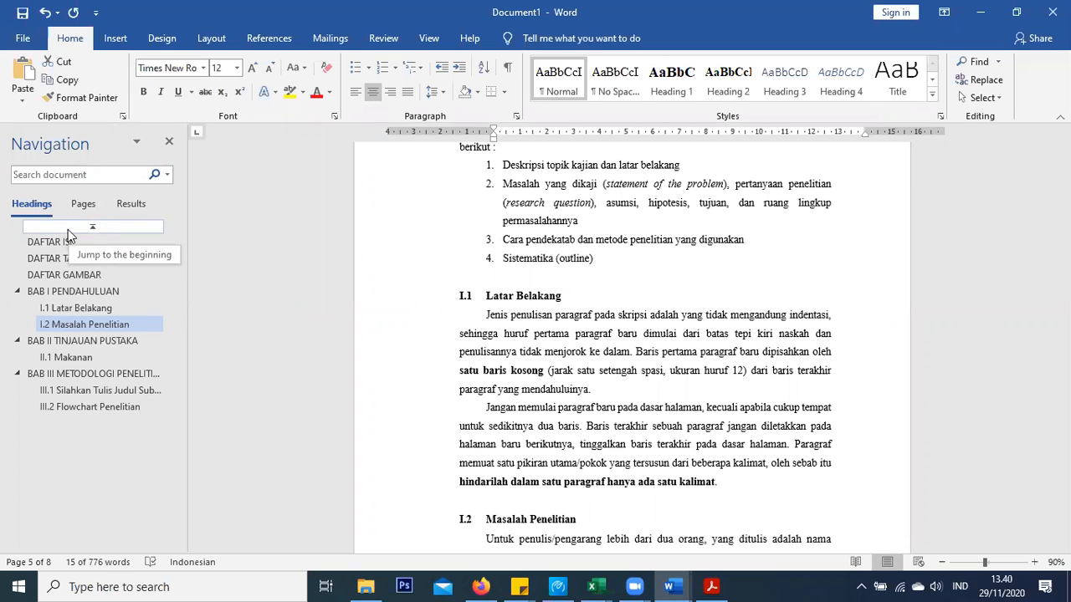
click(95, 407)
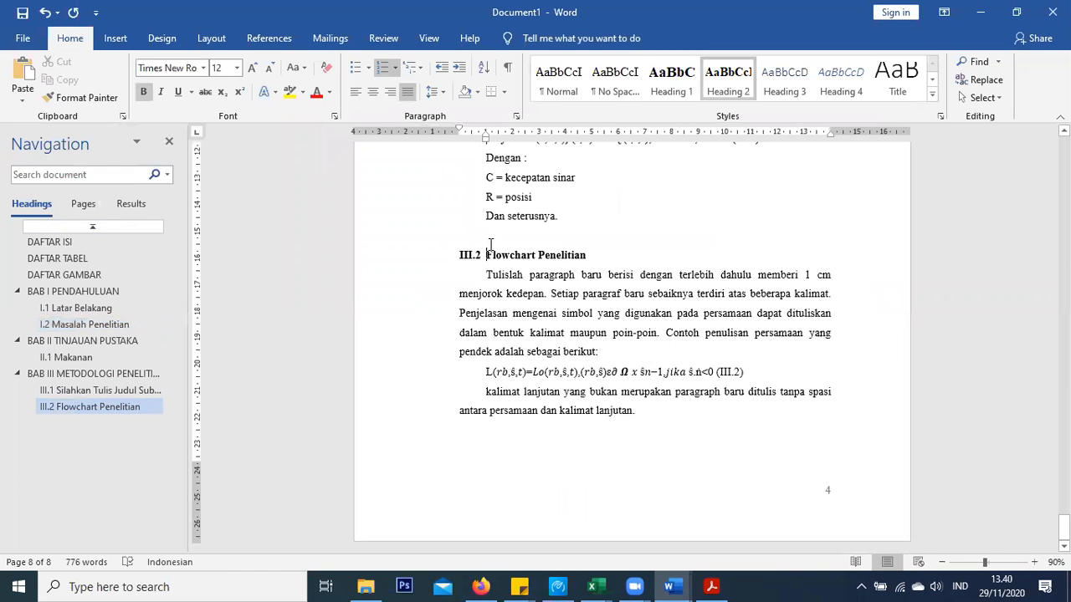
click(65, 275)
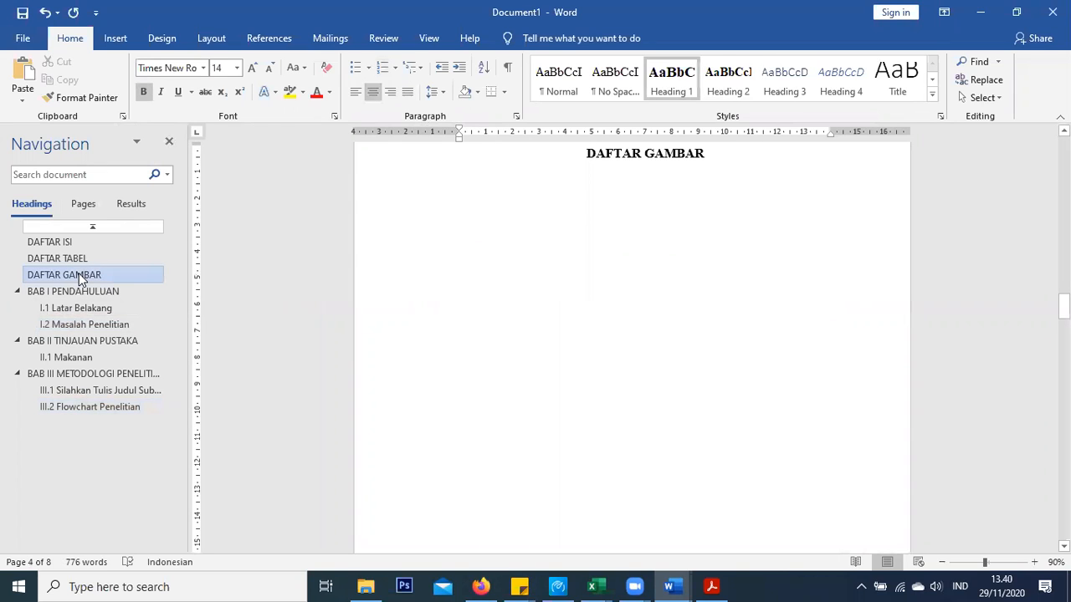
click(77, 242)
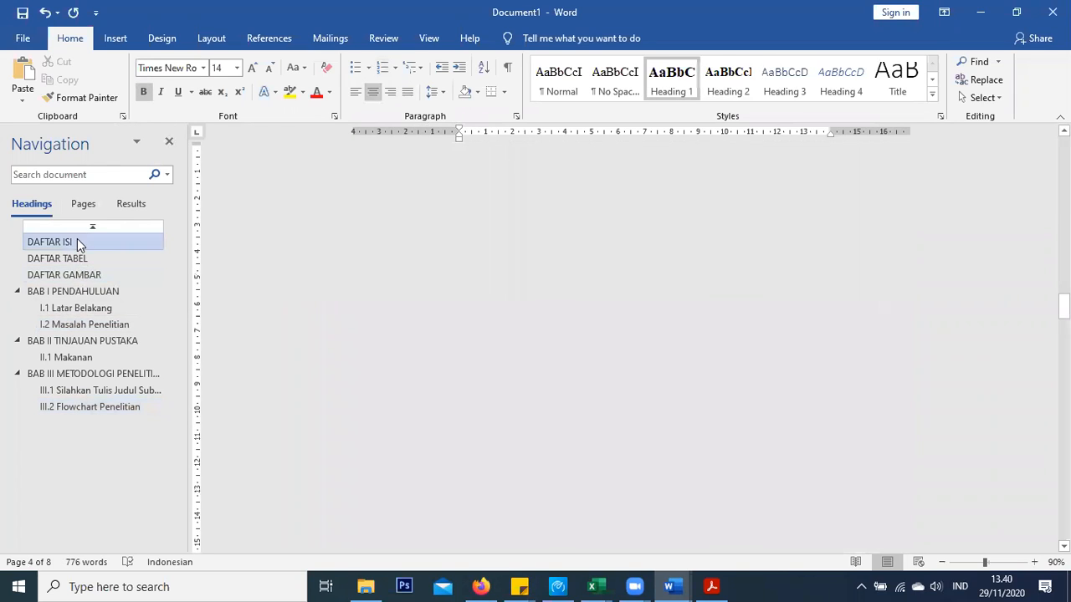
Move the ruler tab stop for the table of contents sub-entries, then jump to I.2 Masalah Penelitian
right_click(458, 219)
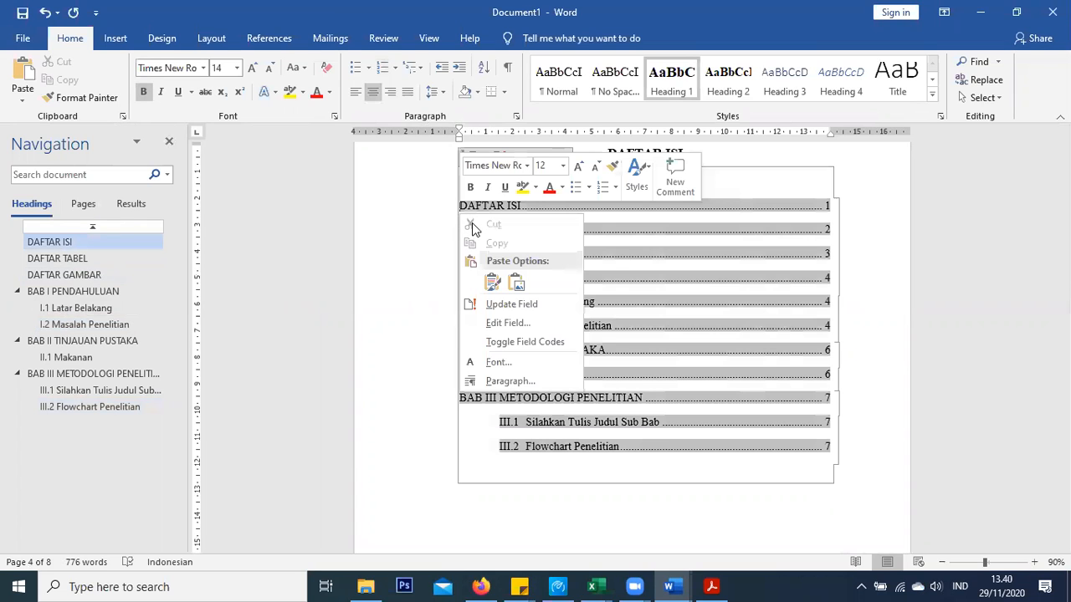
click(665, 378)
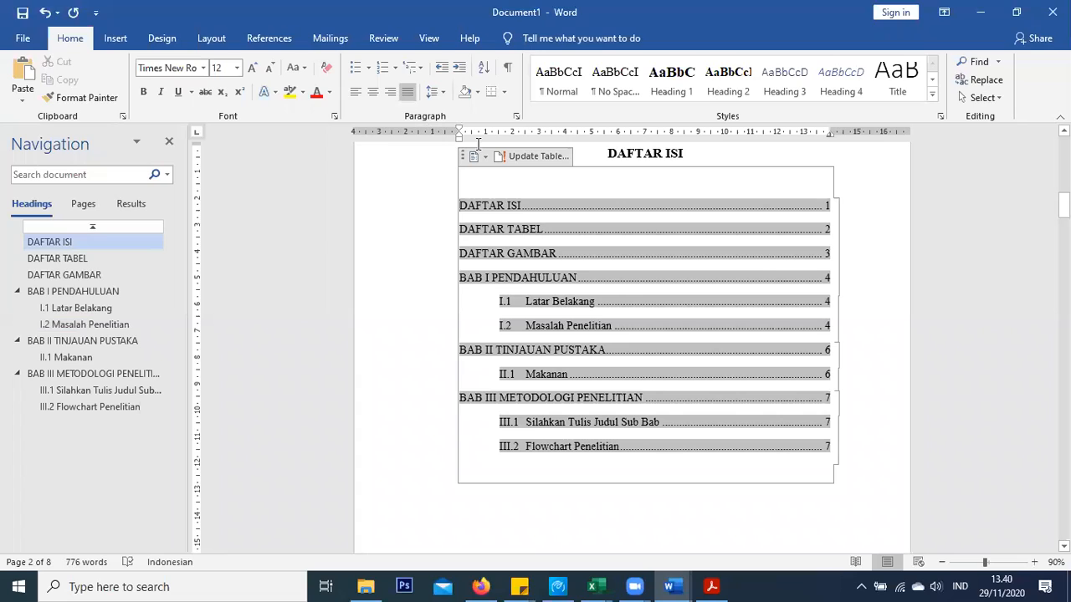
click(477, 200)
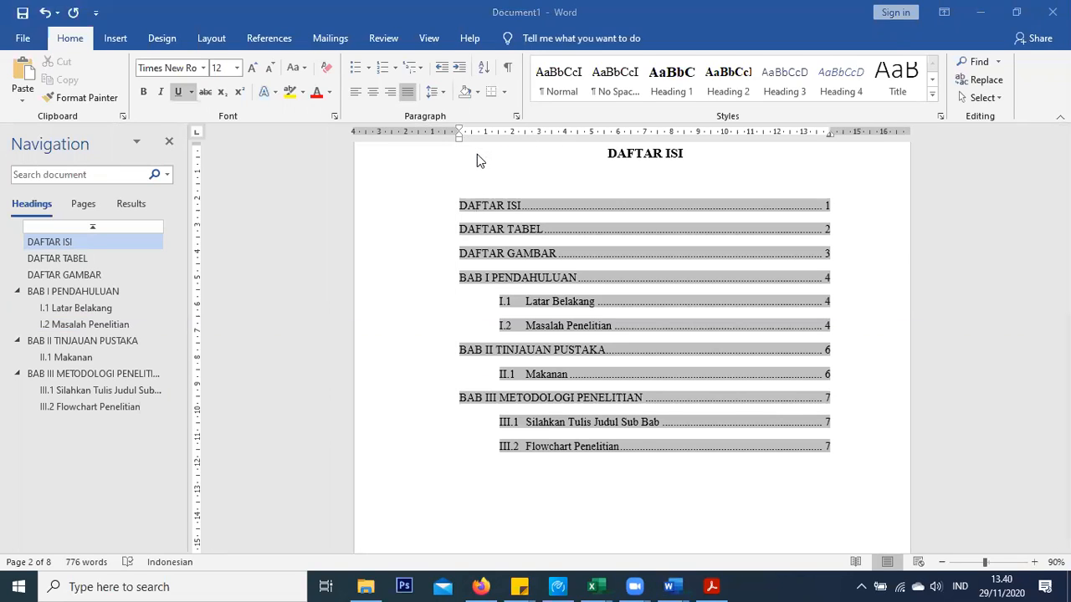
click(530, 302)
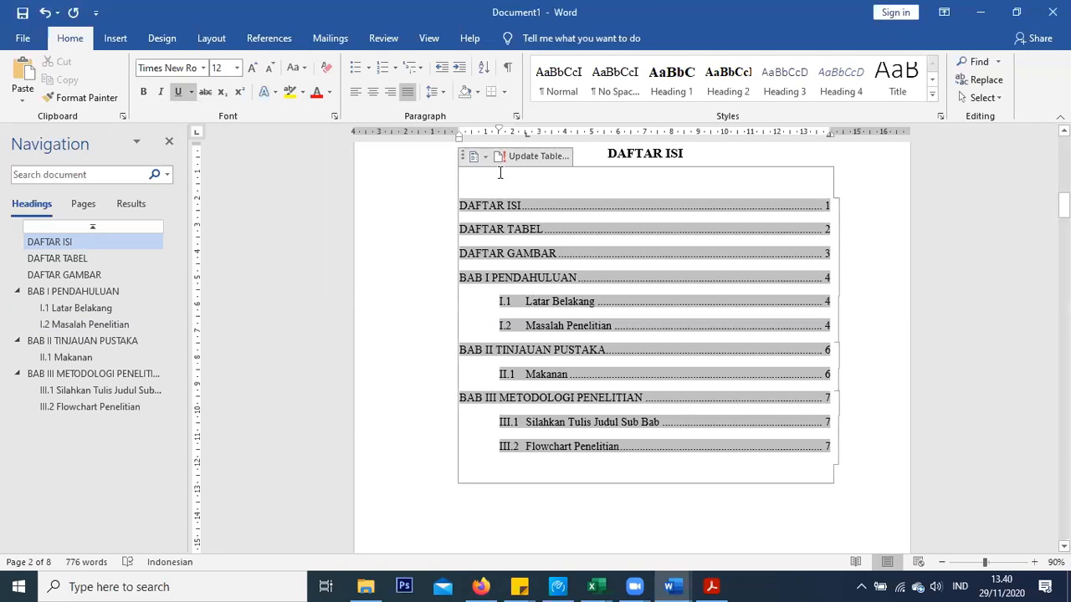
mouse_move(525, 133)
mouse_down()
mouse_move(503, 130)
mouse_move(528, 135)
mouse_up()
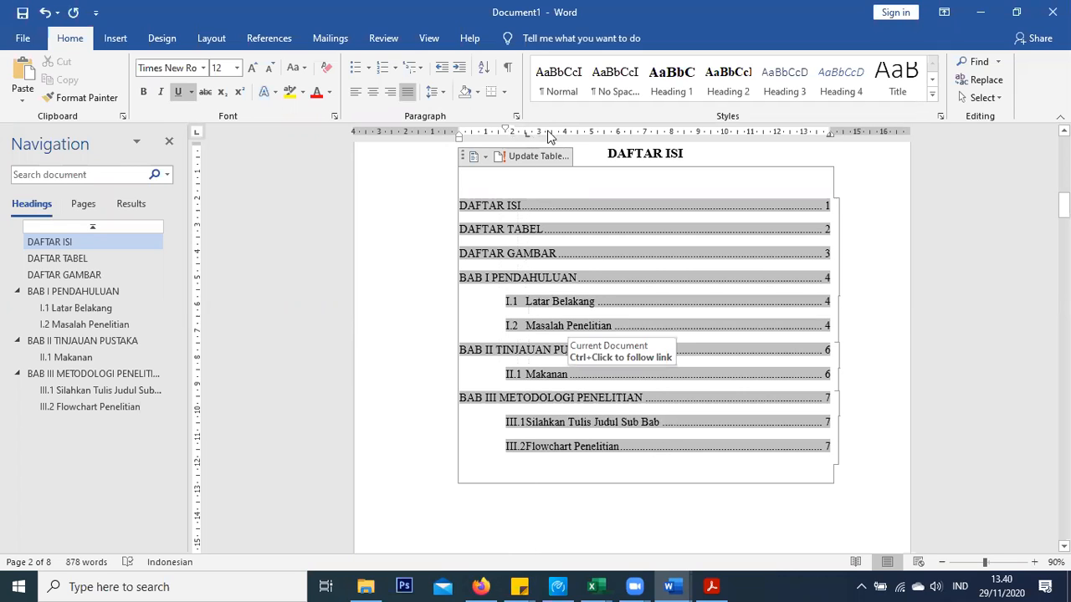
double_click(527, 135)
drag(525, 133, 533, 133)
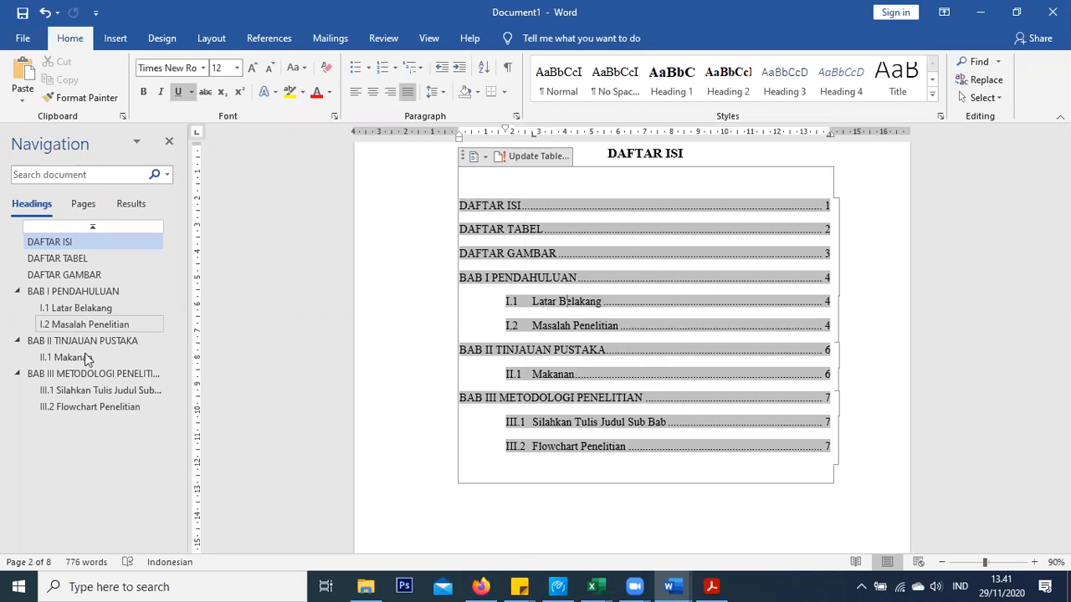
click(77, 324)
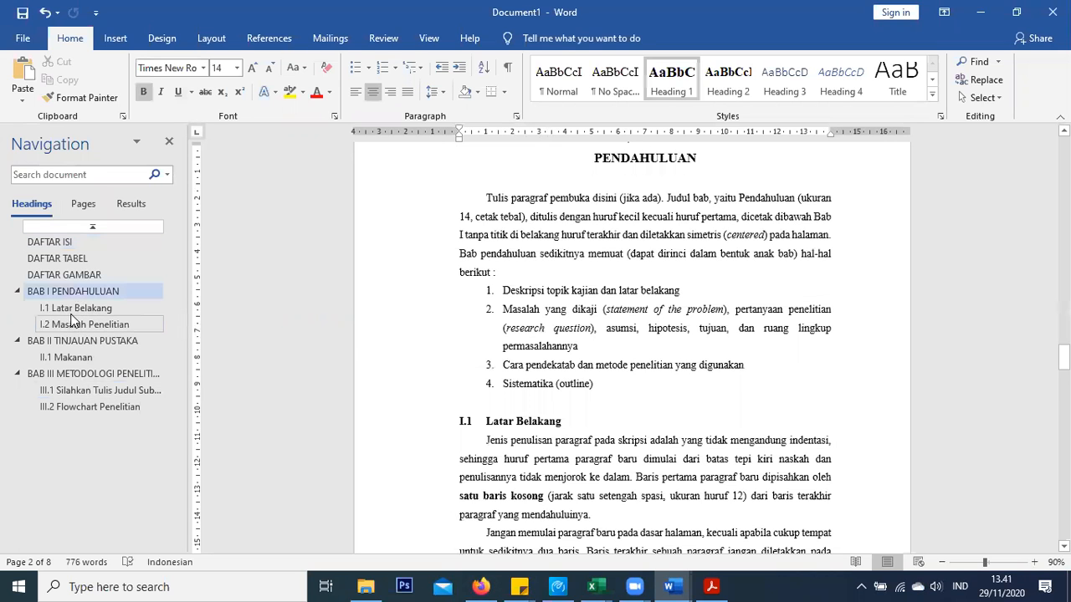
At section III.1, modify Heading 3 to automatic black, bold Times New Roman
click(72, 391)
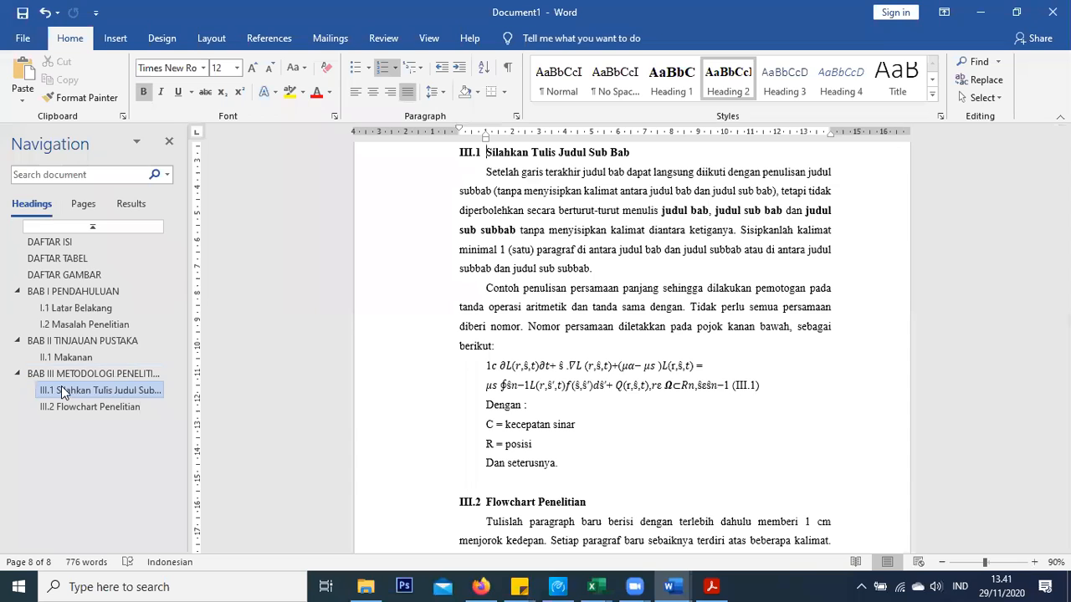
scroll(515, 270, up, 3)
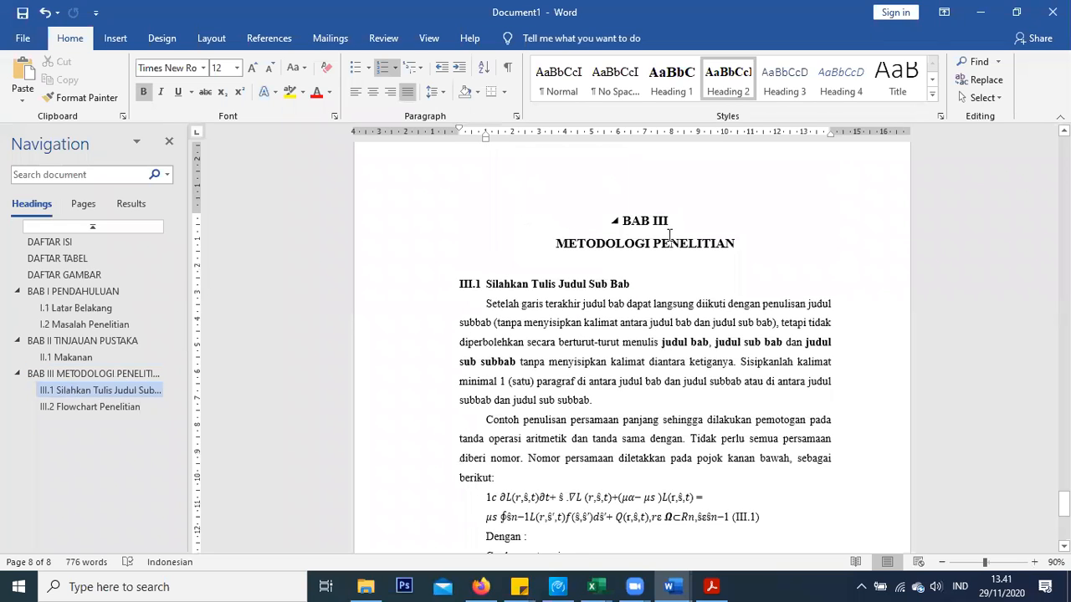
right_click(780, 93)
click(798, 114)
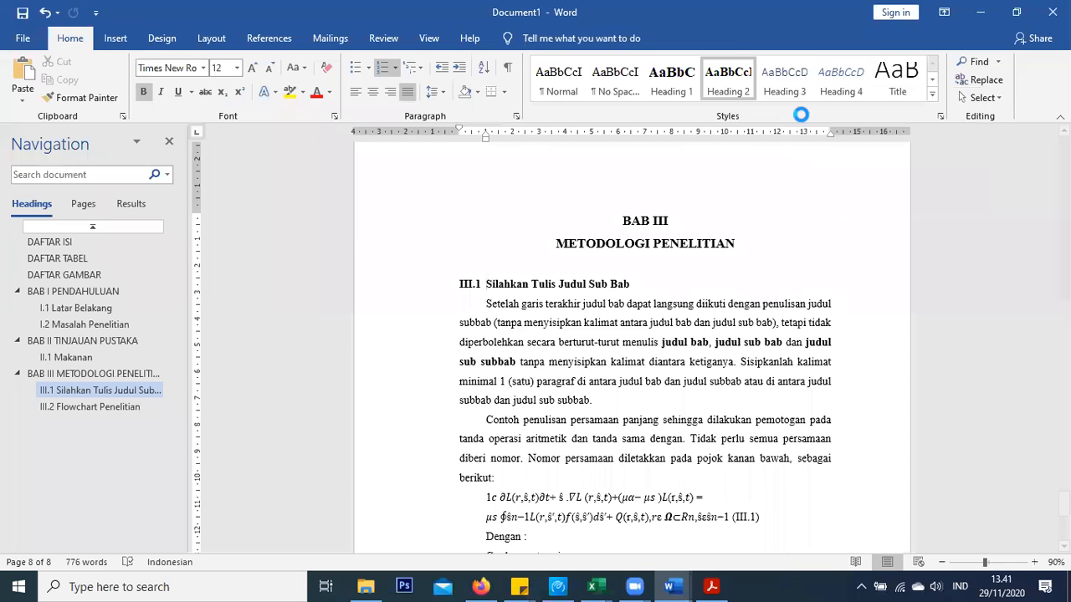
click(545, 207)
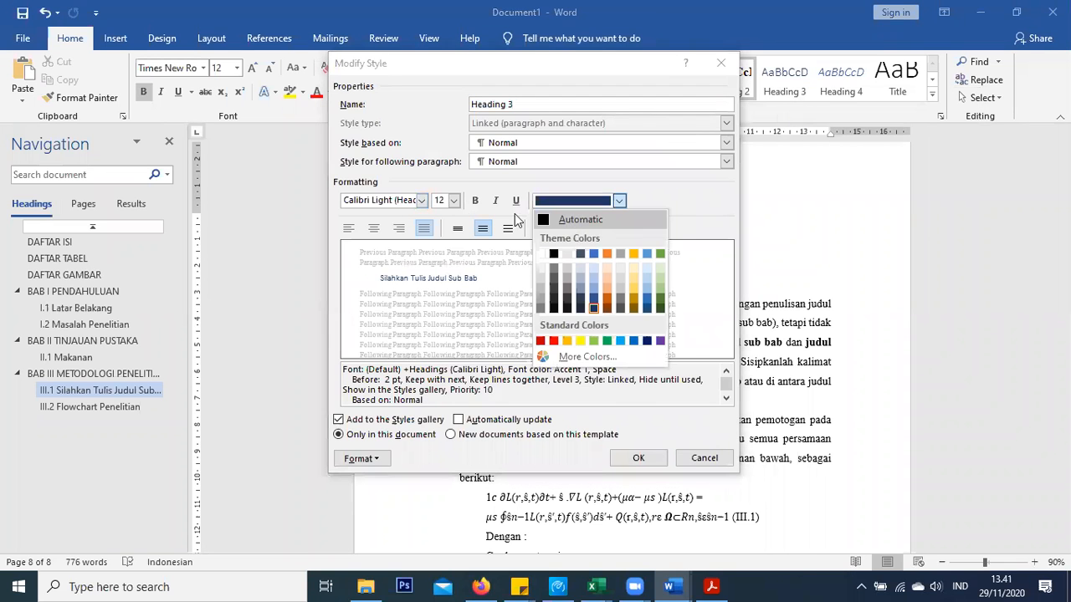
click(572, 223)
click(474, 201)
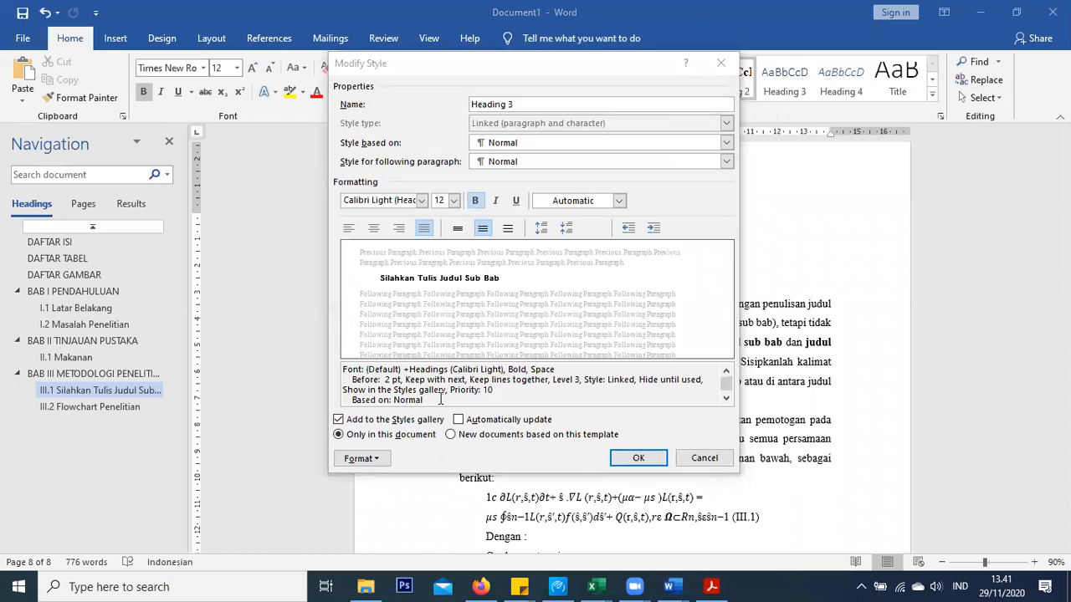
click(423, 201)
click(440, 228)
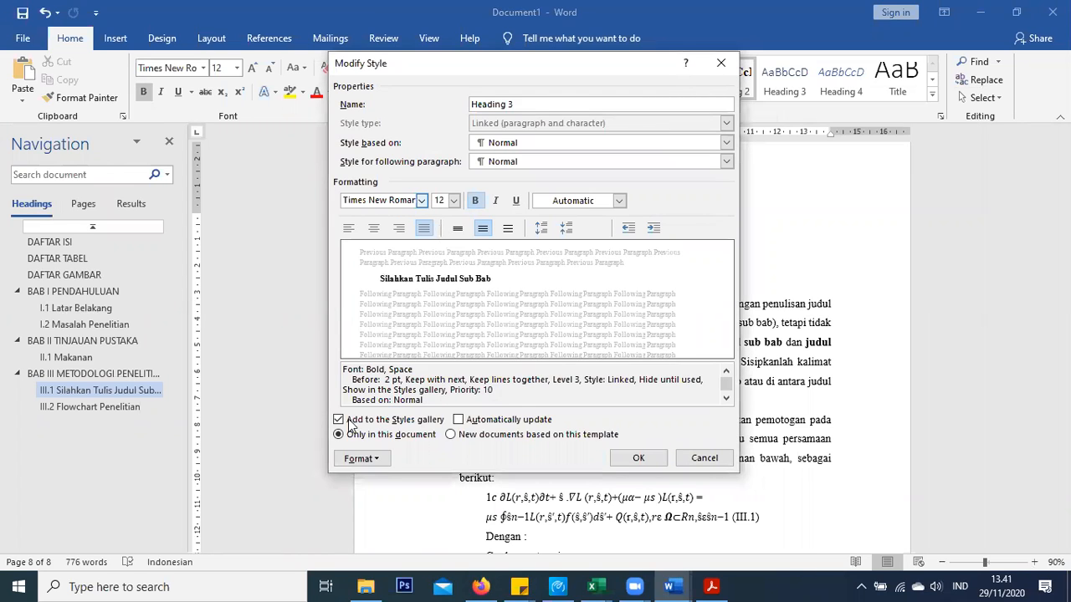
Give Heading 3 no first-line indent and 0 pt spacing before, and save the style
click(358, 459)
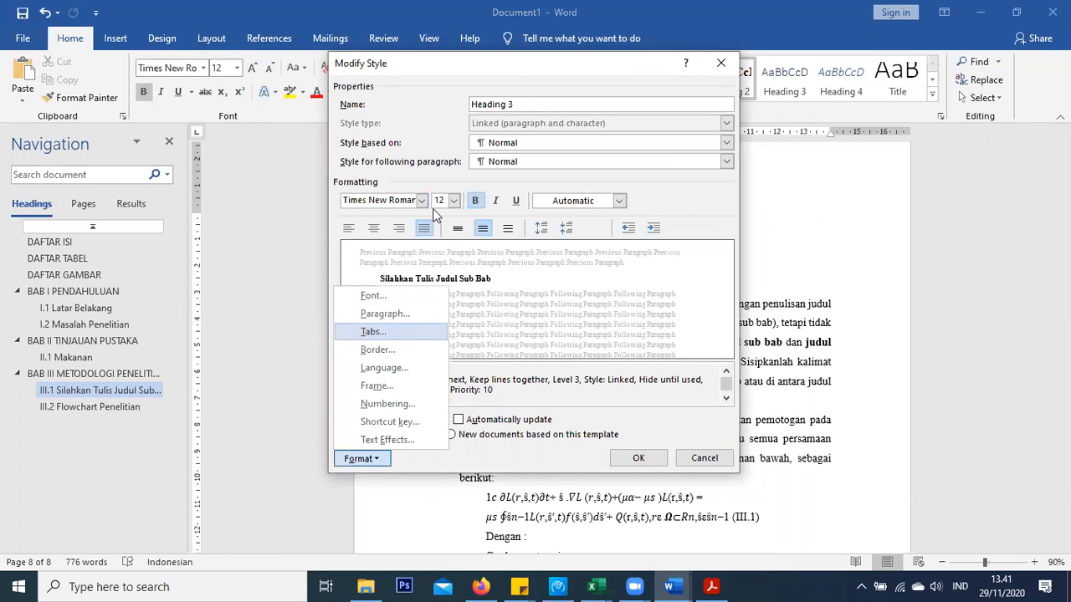
click(384, 314)
click(405, 229)
click(386, 242)
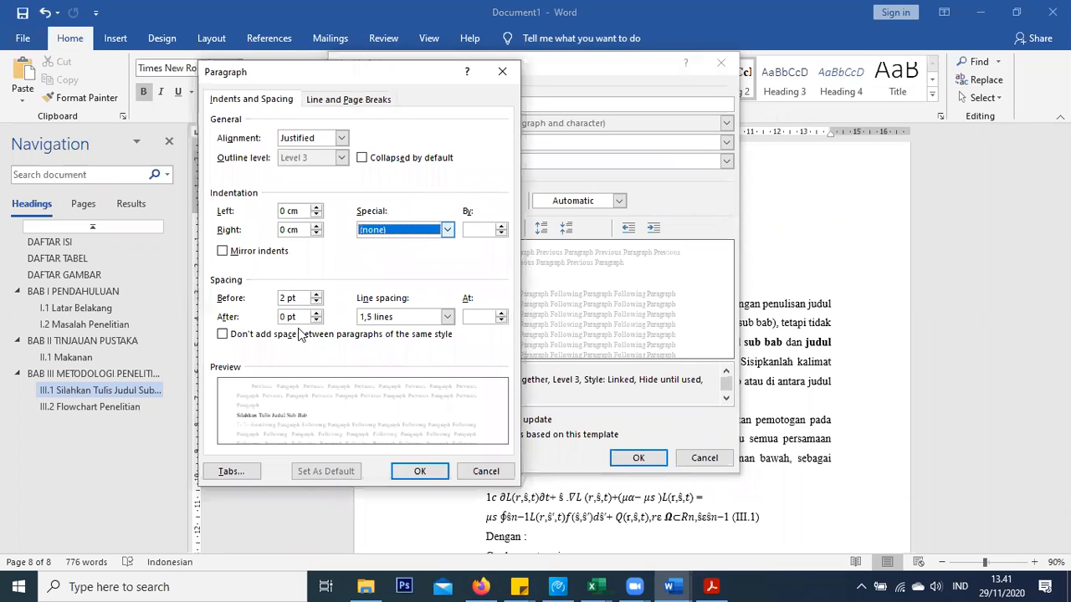
click(319, 301)
key(Down)
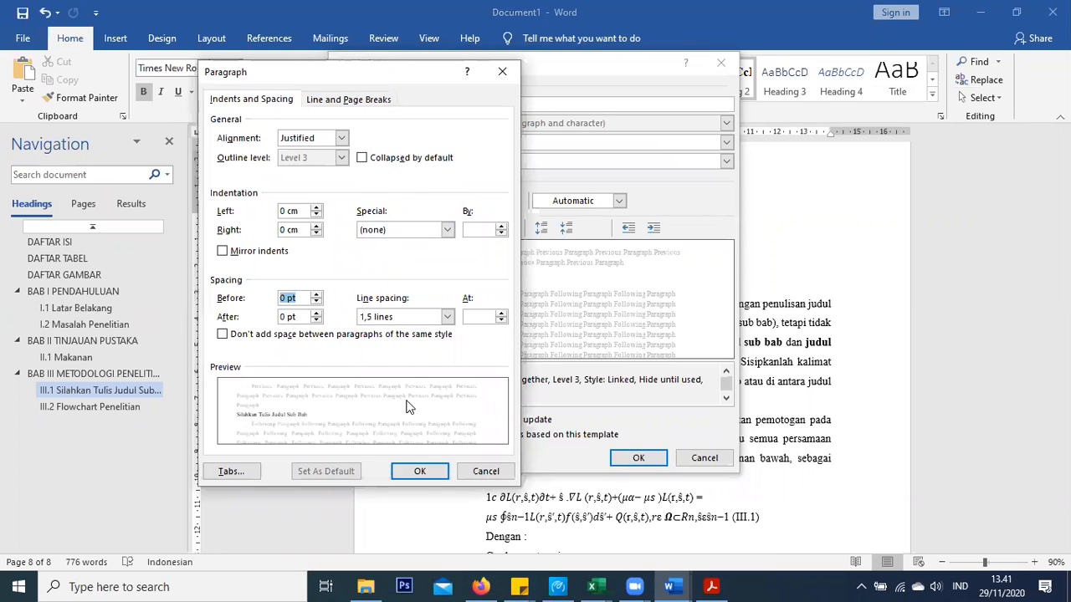
click(410, 472)
click(362, 458)
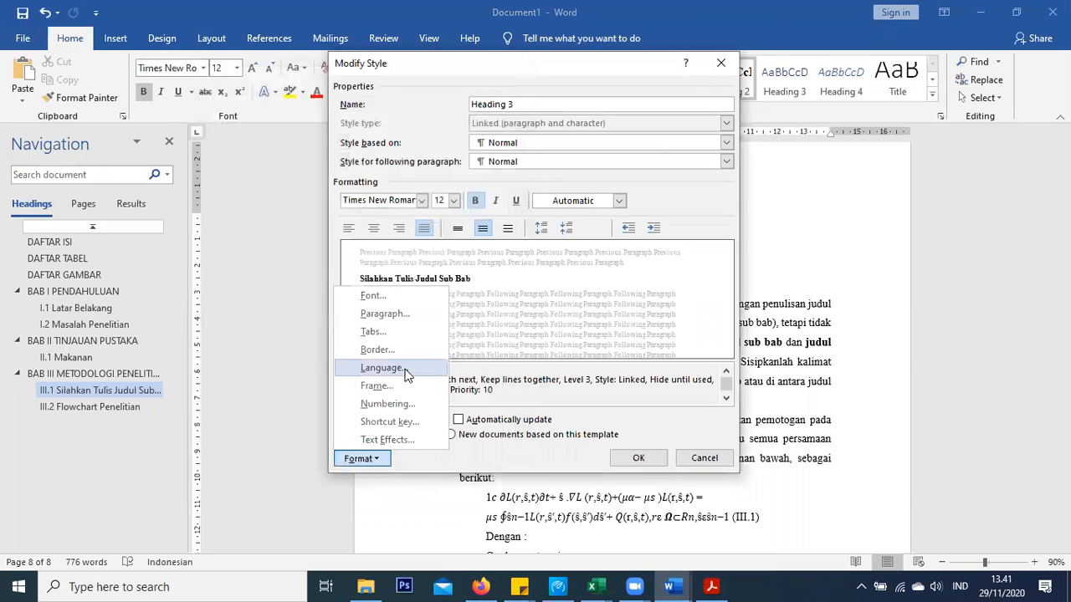
key(Escape)
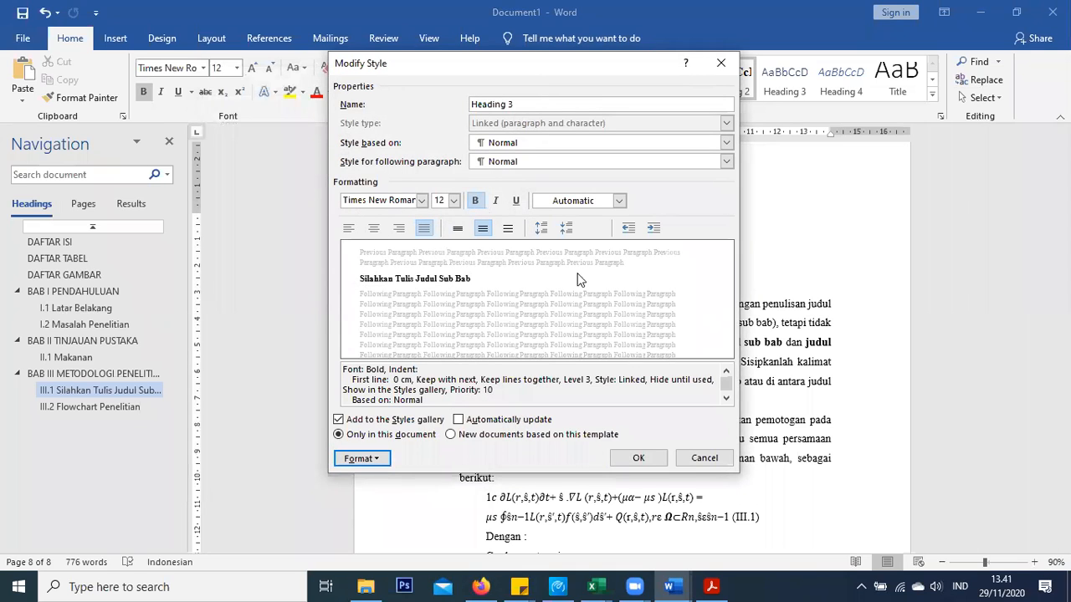
click(639, 459)
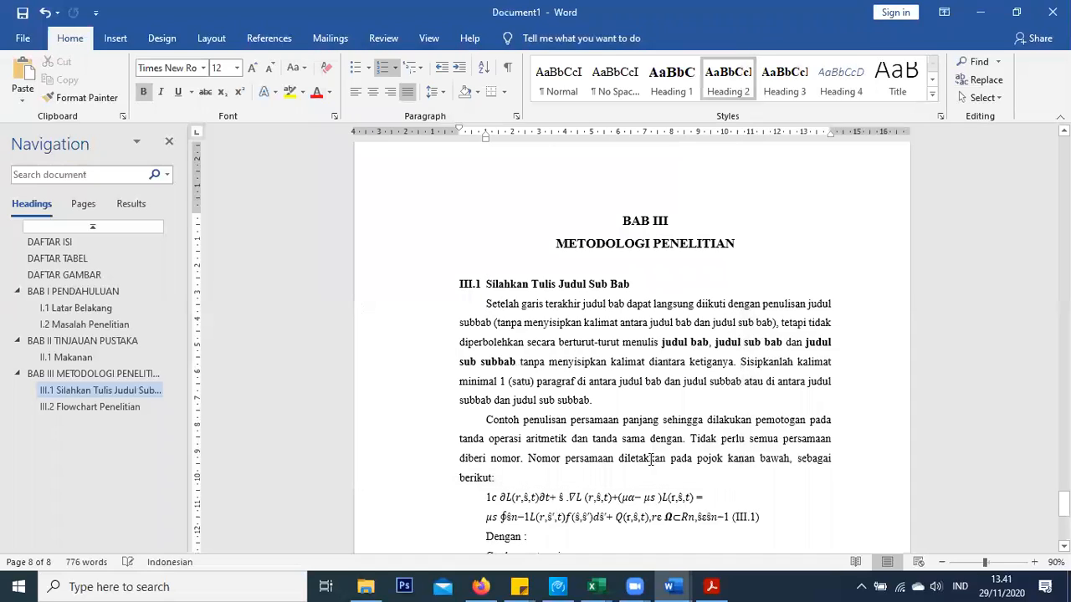
Add a new Heading 3 line after the III.1 paragraph with a custom number format
click(617, 394)
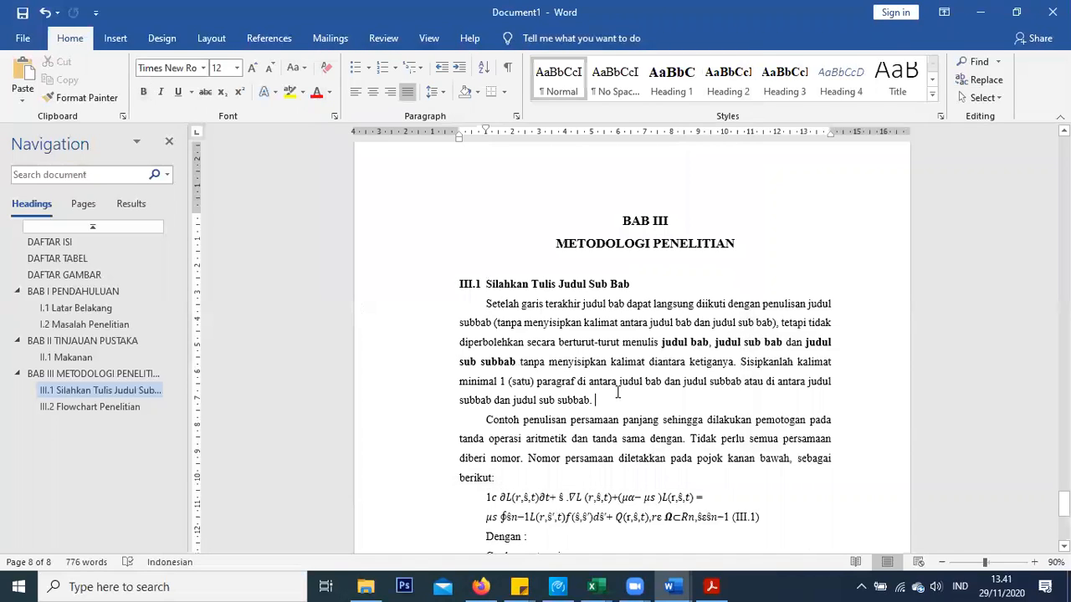
key(Return)
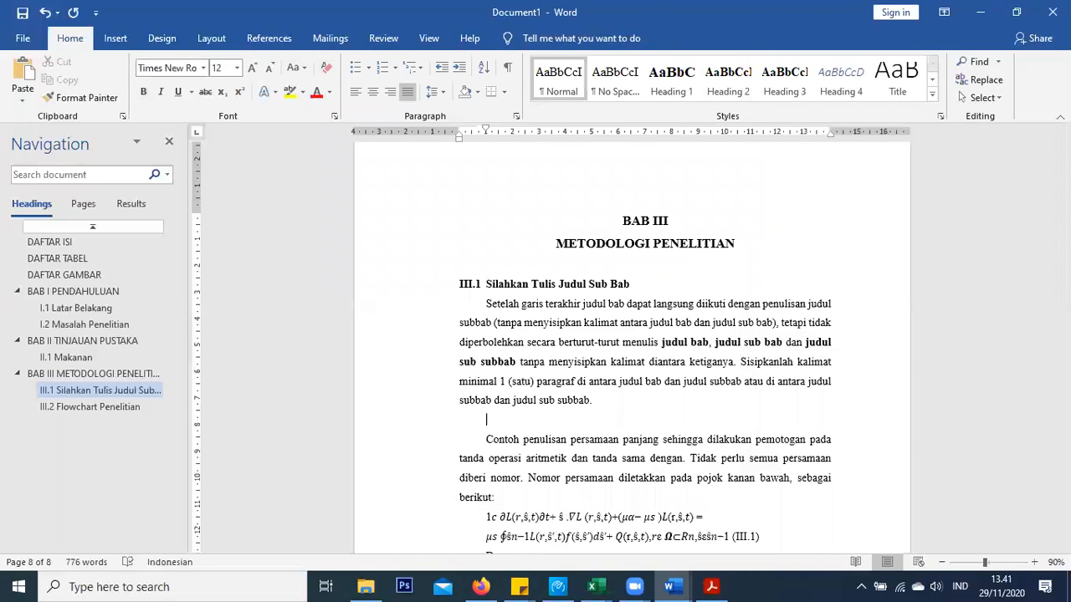
click(795, 82)
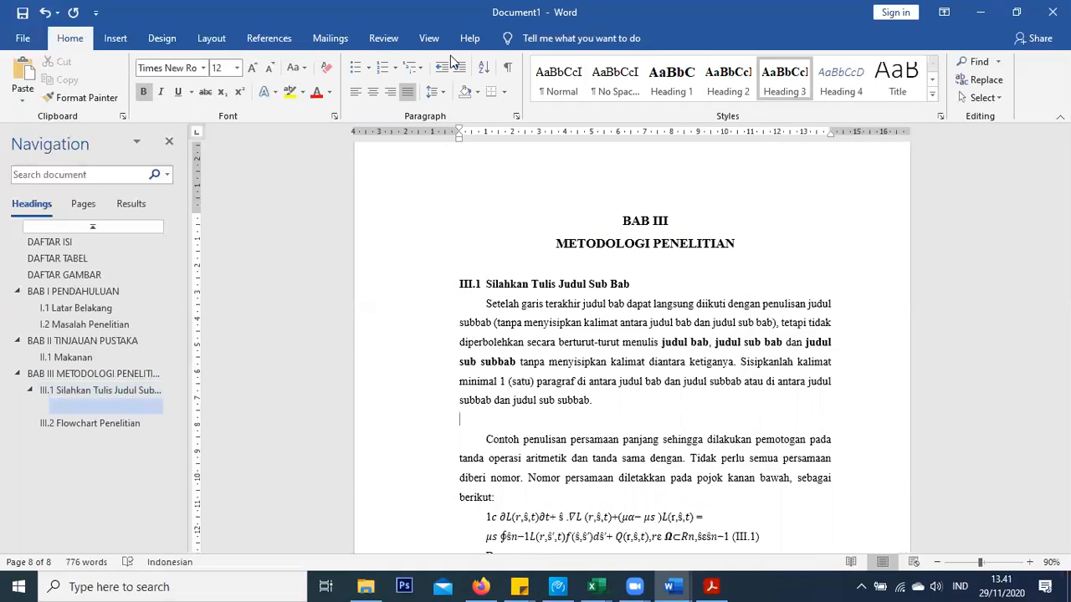
click(402, 68)
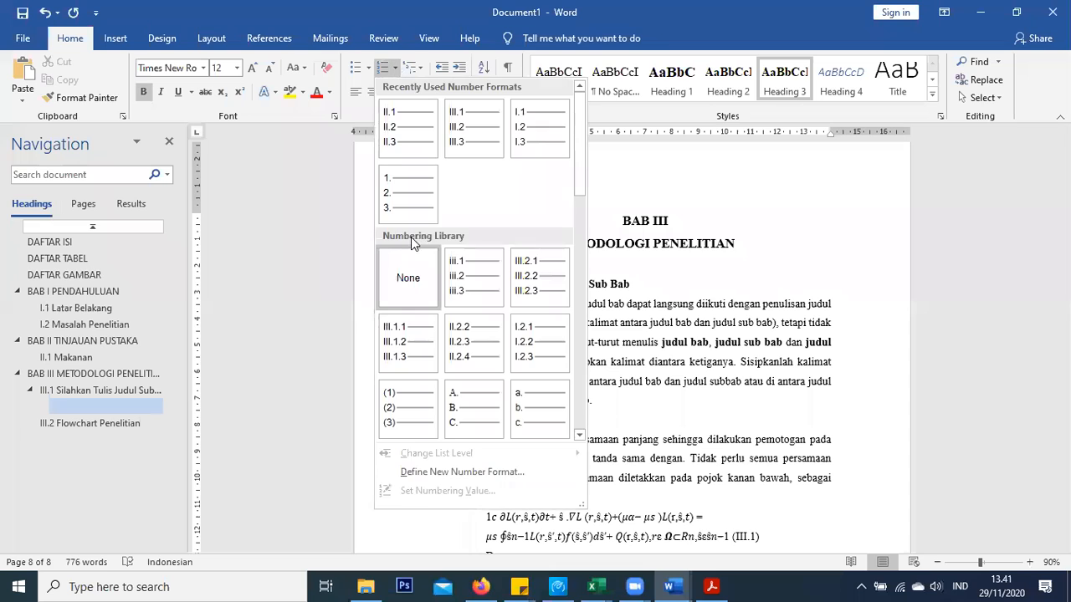
click(444, 472)
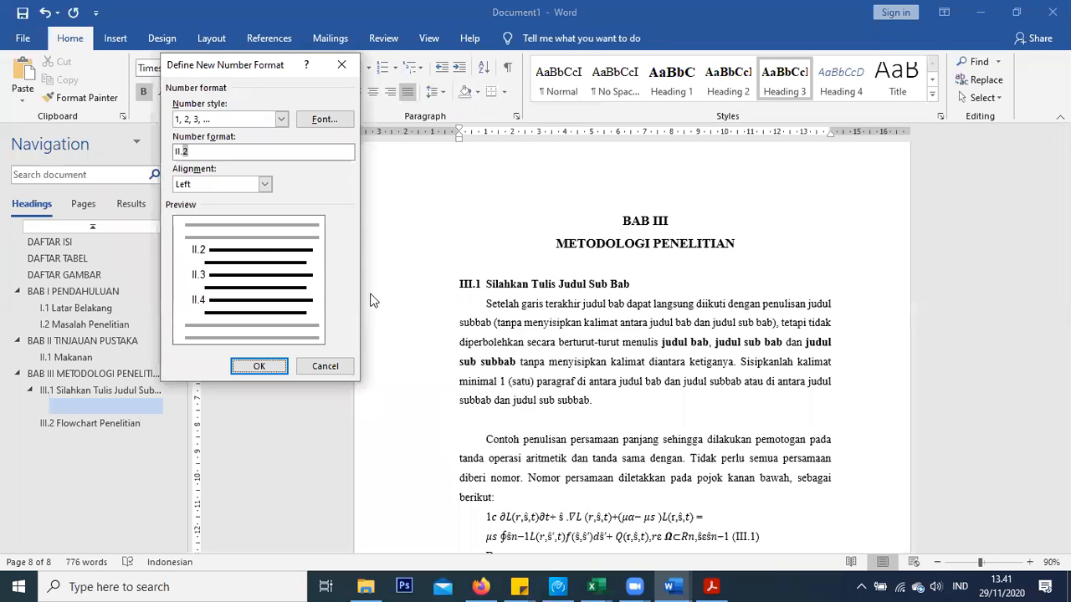
click(183, 150)
text(Ii.)
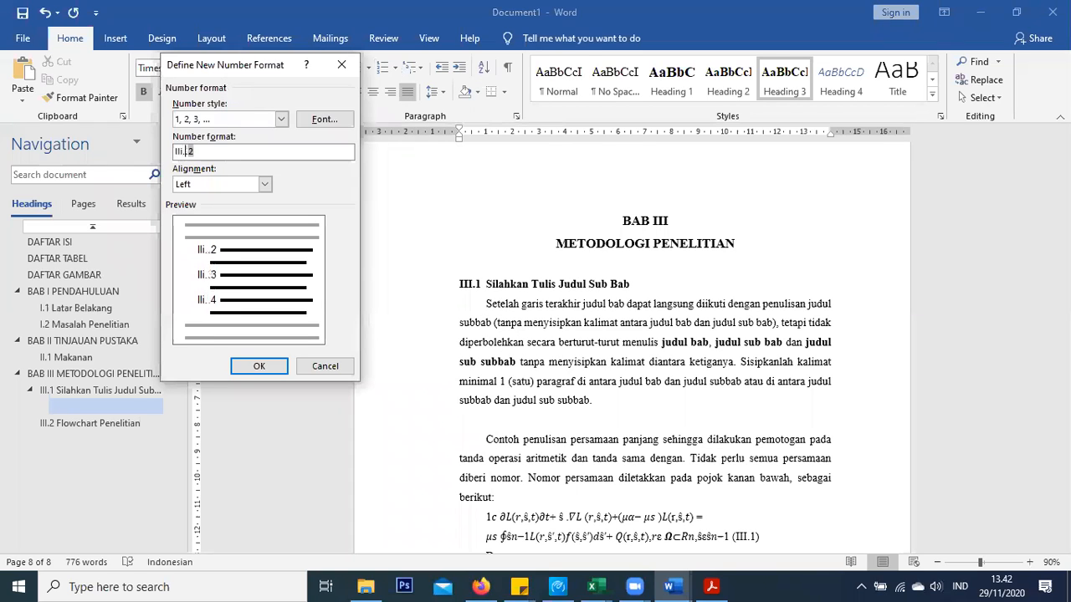
text(1)
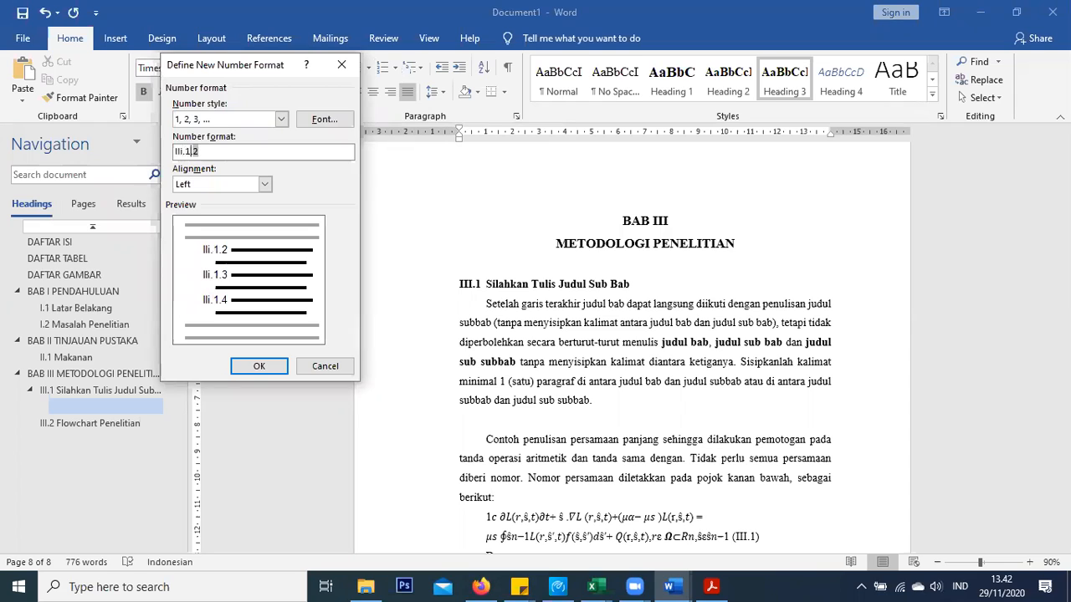
click(265, 366)
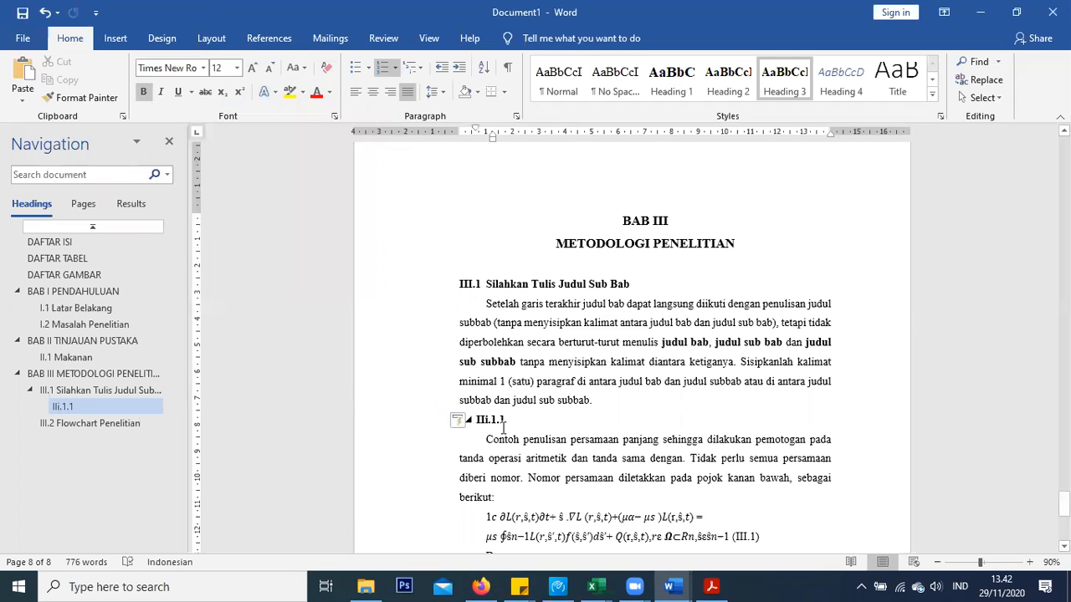
Correct the heading number format so it reads III.1.1 in uppercase Roman numerals
click(495, 419)
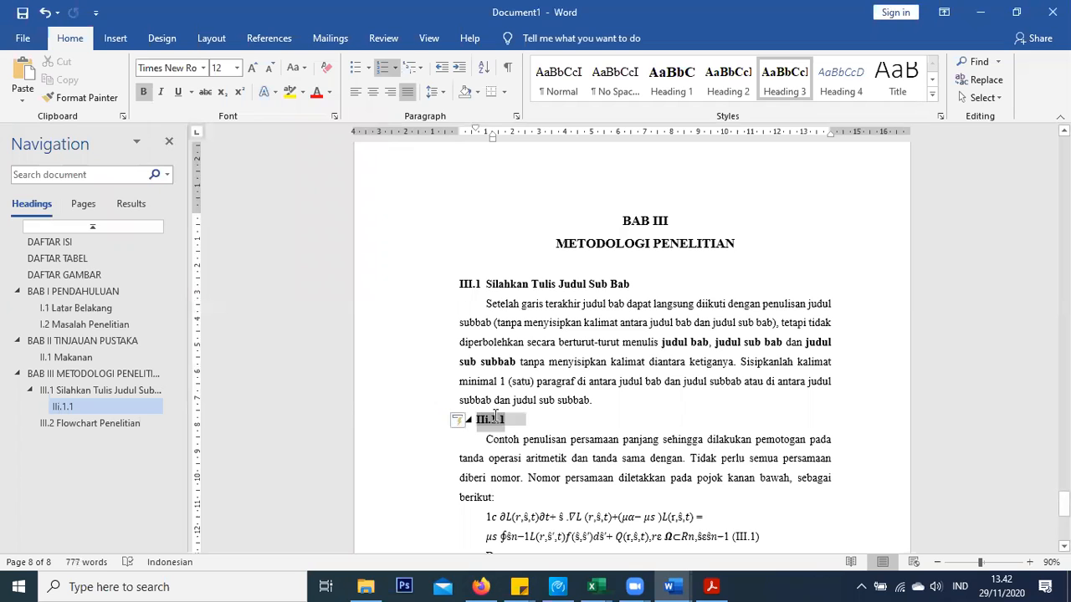
click(395, 69)
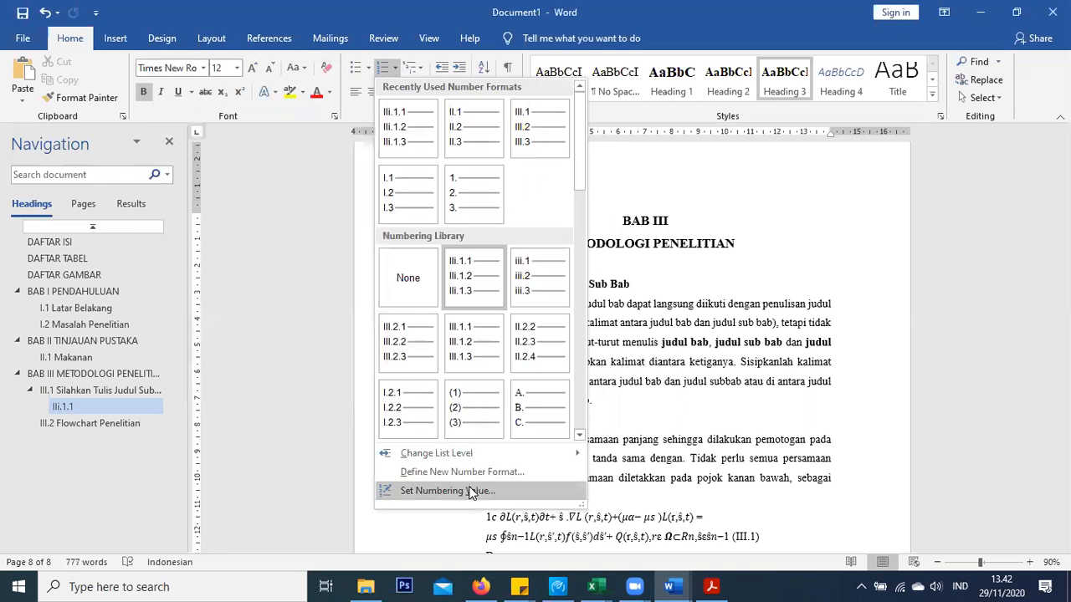
right_click(477, 301)
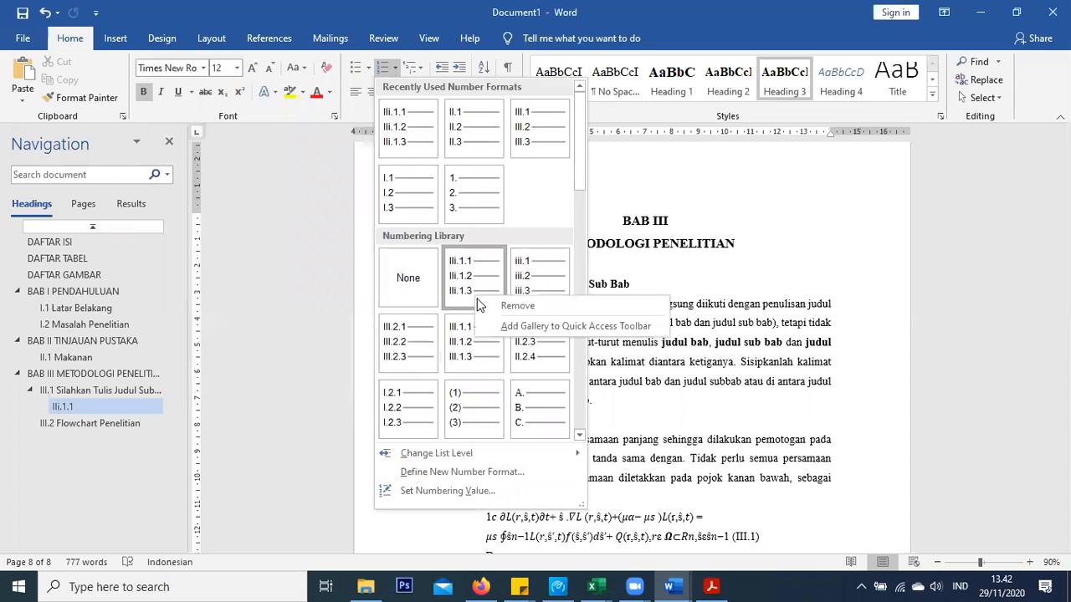
click(472, 467)
click(468, 472)
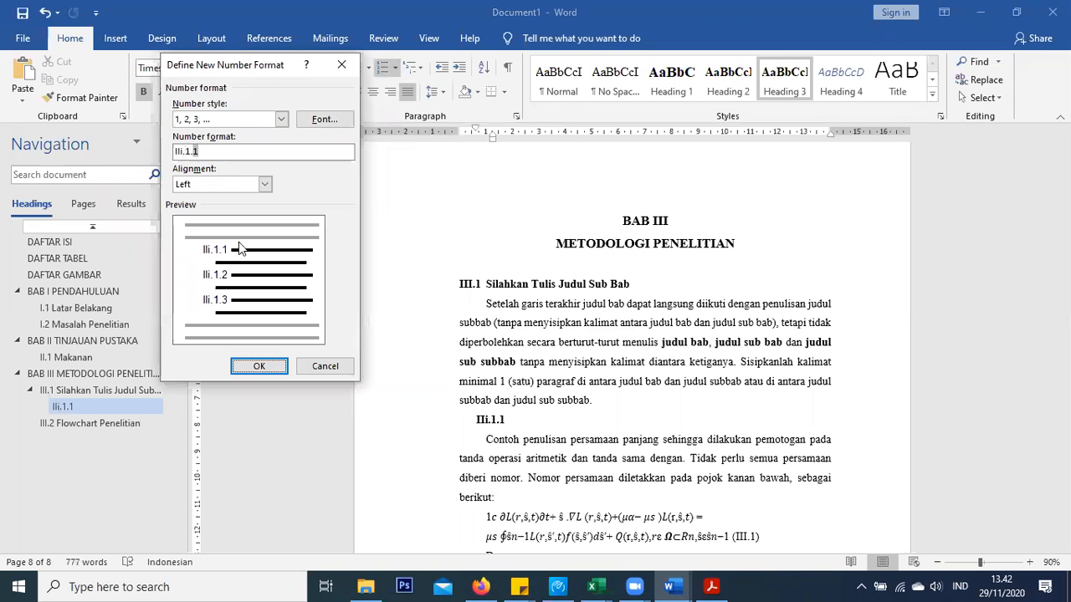
click(185, 149)
key(BackSpace)
text(I)
click(249, 367)
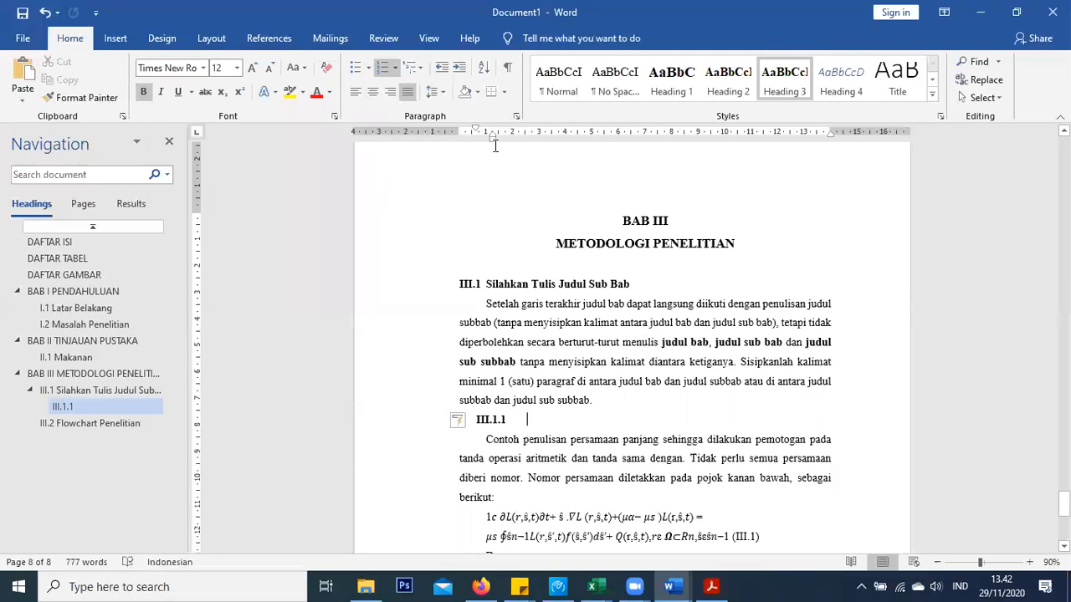
Align the III.1.1 heading with the left margin and title it 'Metode Pengumpulan Data'
drag(493, 134, 459, 134)
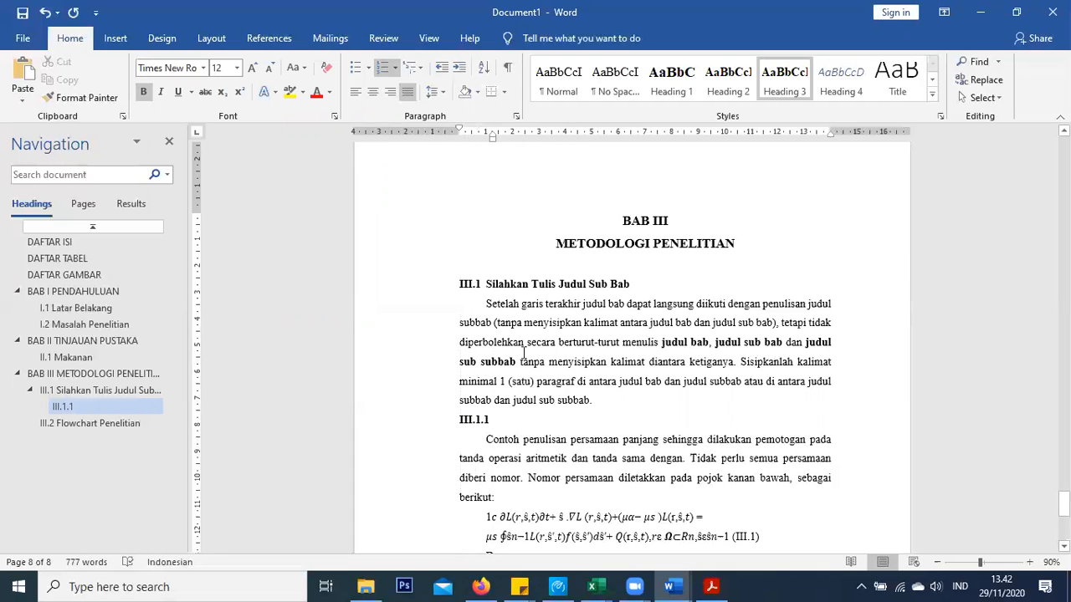
drag(492, 134, 488, 133)
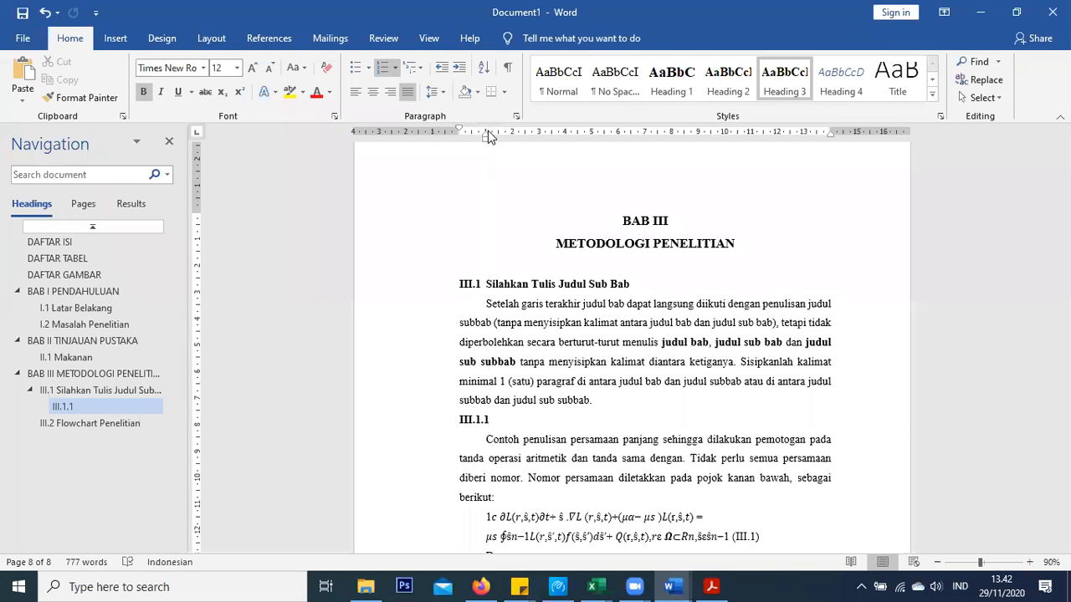
text(ASA)
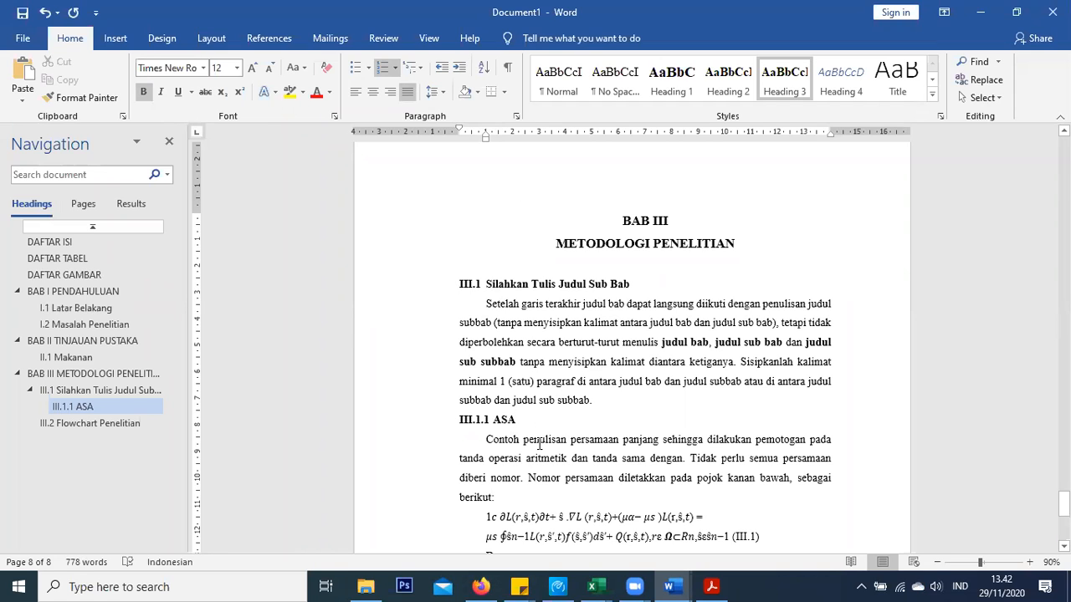
key(BackSpace)
key(BackSpace)
key(BackSpace)
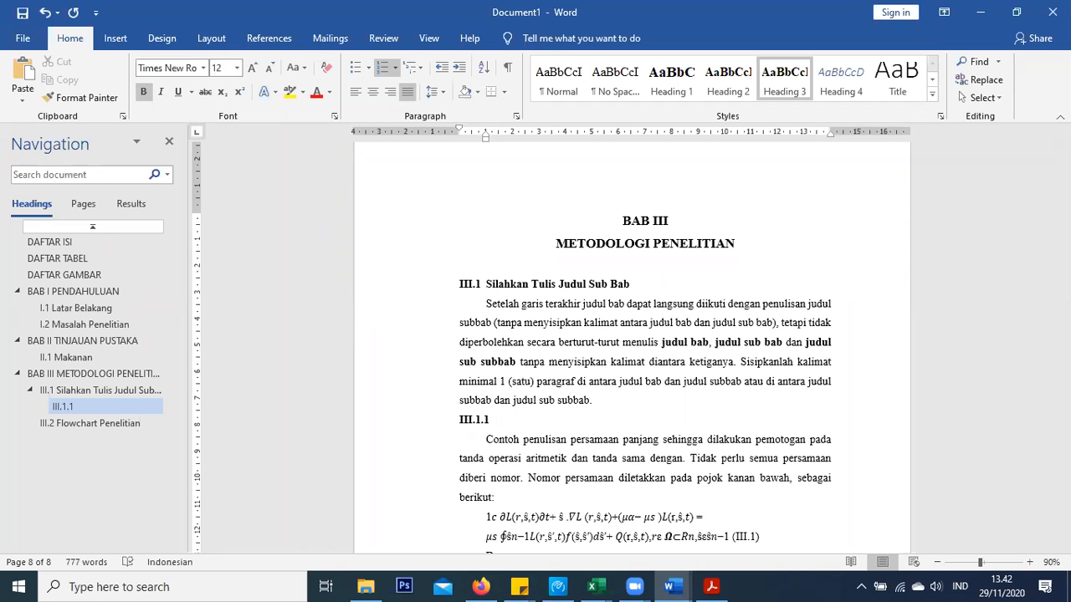
text(Penjel)
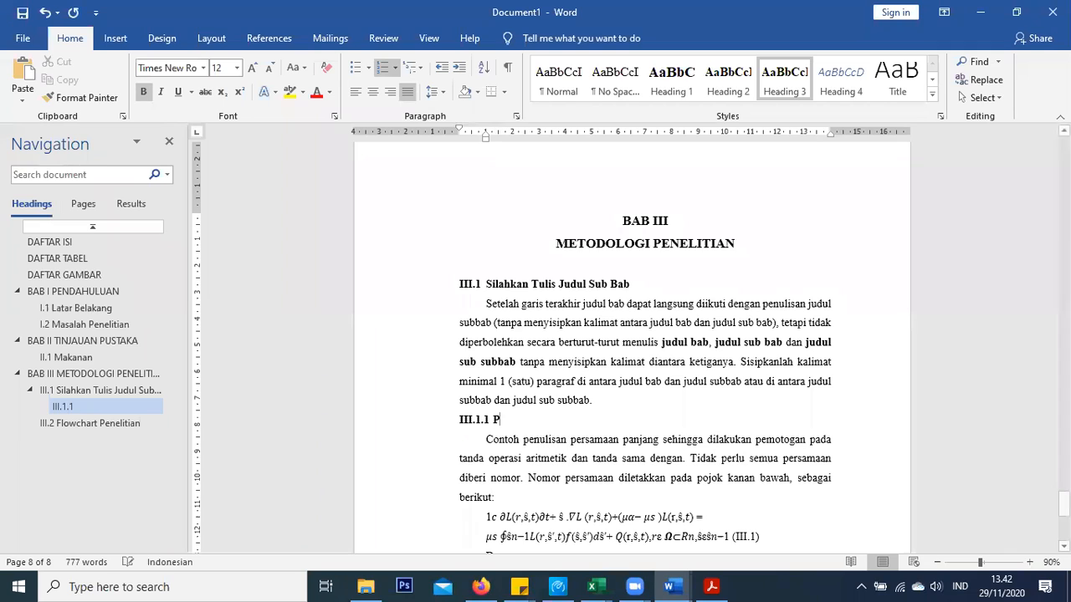
key(BackSpace)
key(BackSpace)
key(BackSpace)
text(enje)
key(BackSpace)
key(BackSpace)
key(BackSpace)
key(BackSpace)
text(njelasan pr)
key(BackSpace)
key(BackSpace)
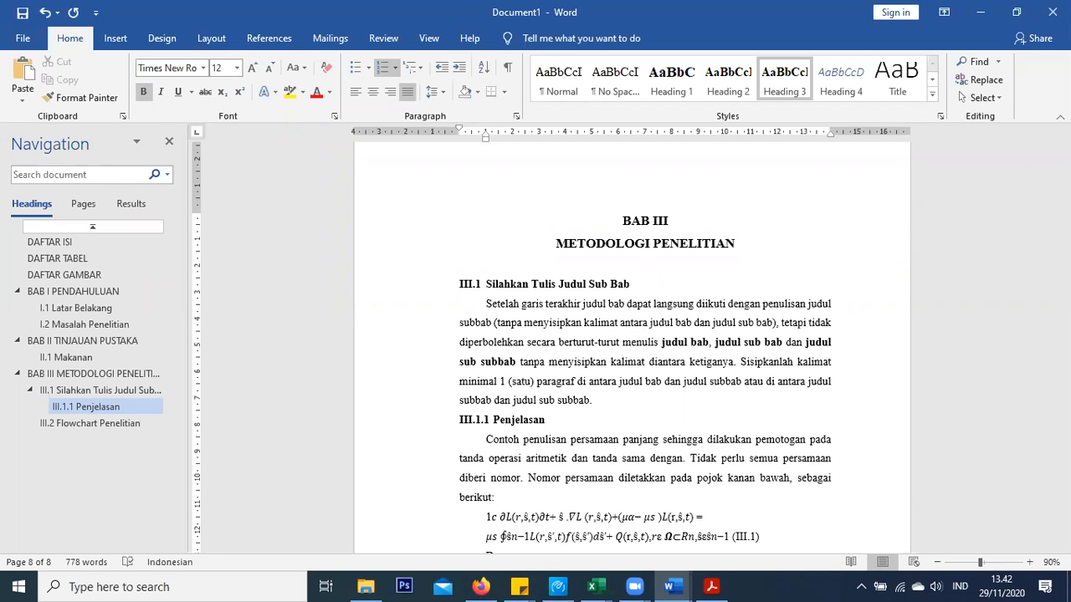
key(BackSpace)
key(BackSpace)
key(BackSpace)
key(BackSpace)
key(BackSpace)
key(BackSpace)
key(BackSpace)
key(BackSpace)
key(BackSpace)
key(BackSpace)
key(BackSpace)
text(M)
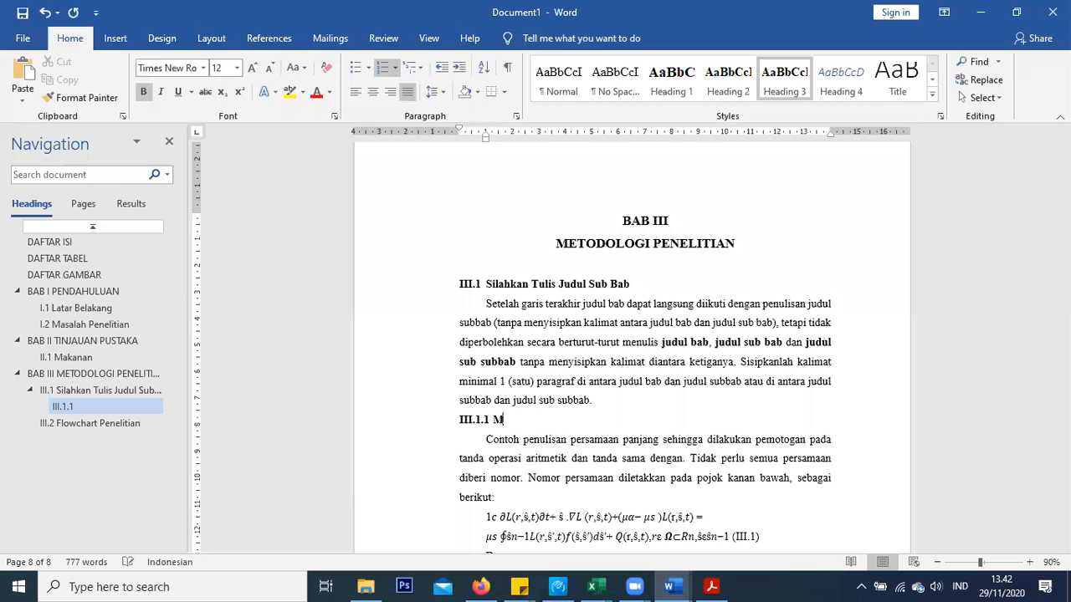
text(etode )
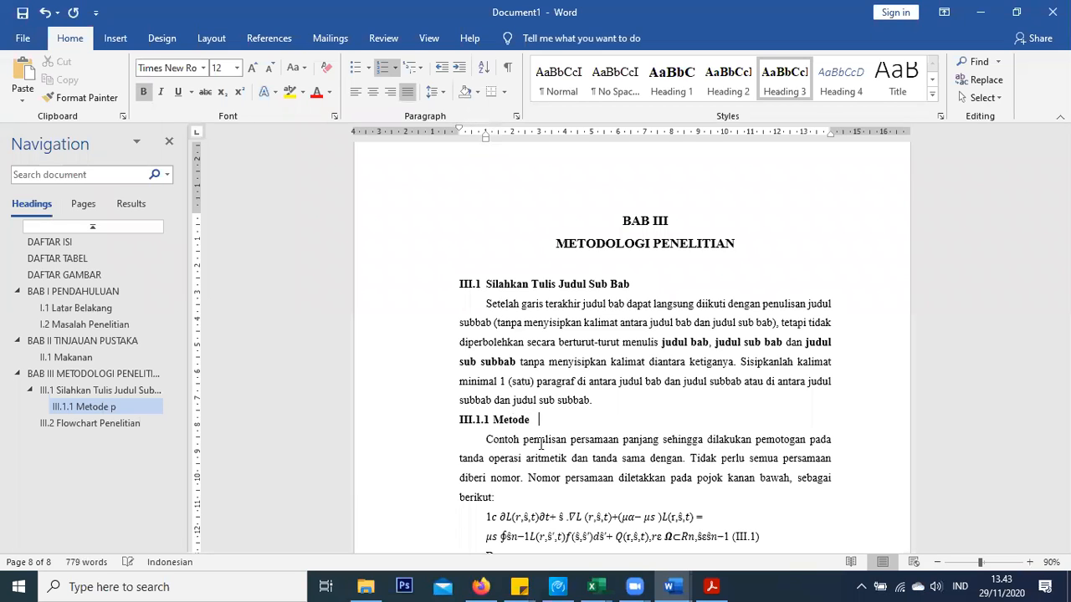
text(Pengumpulan )
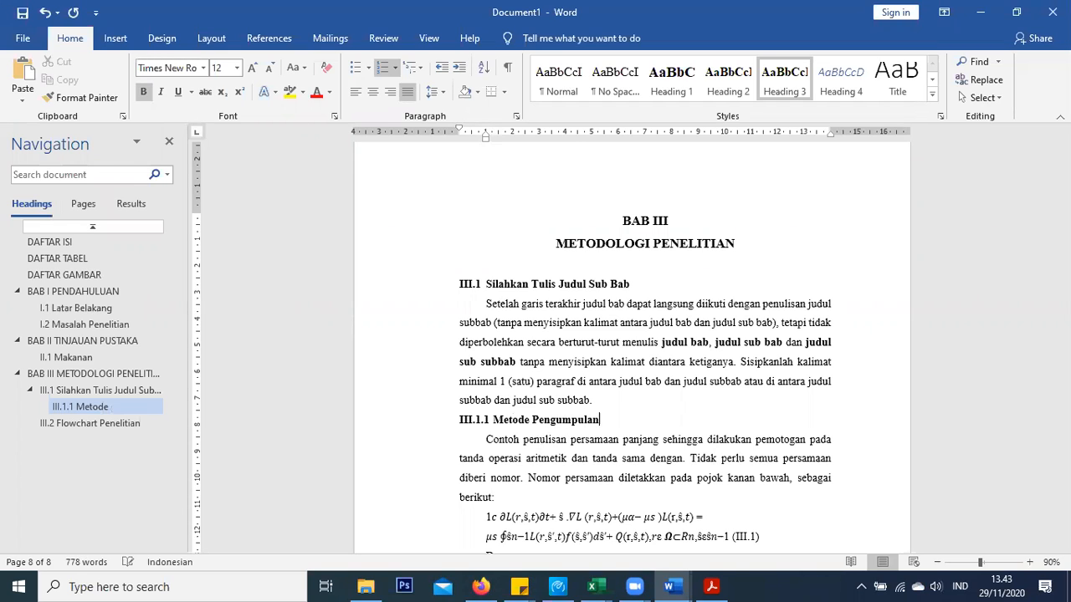
text(Daata)
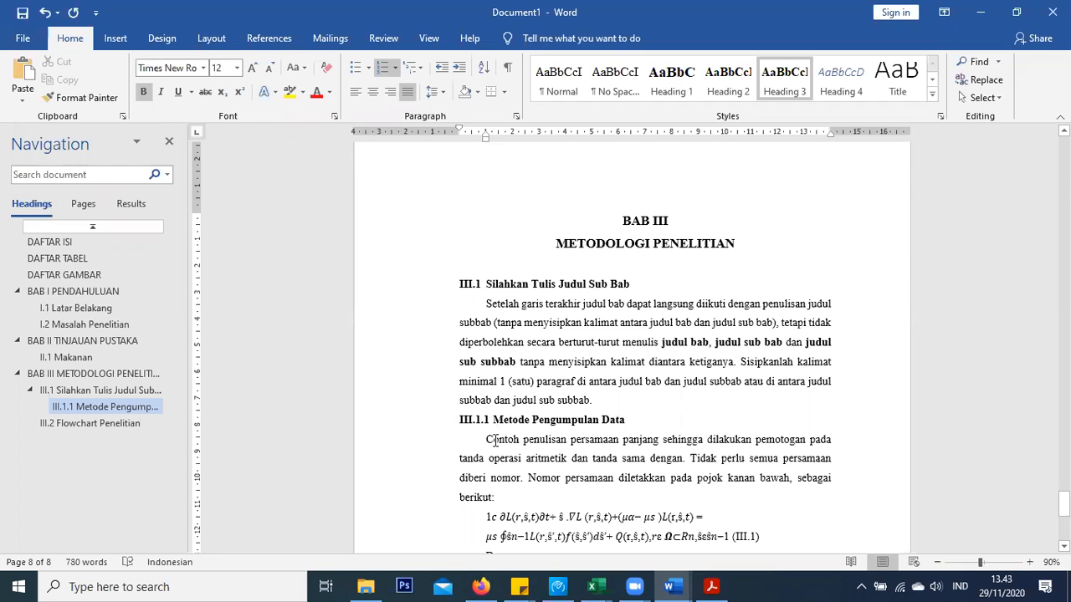
click(493, 440)
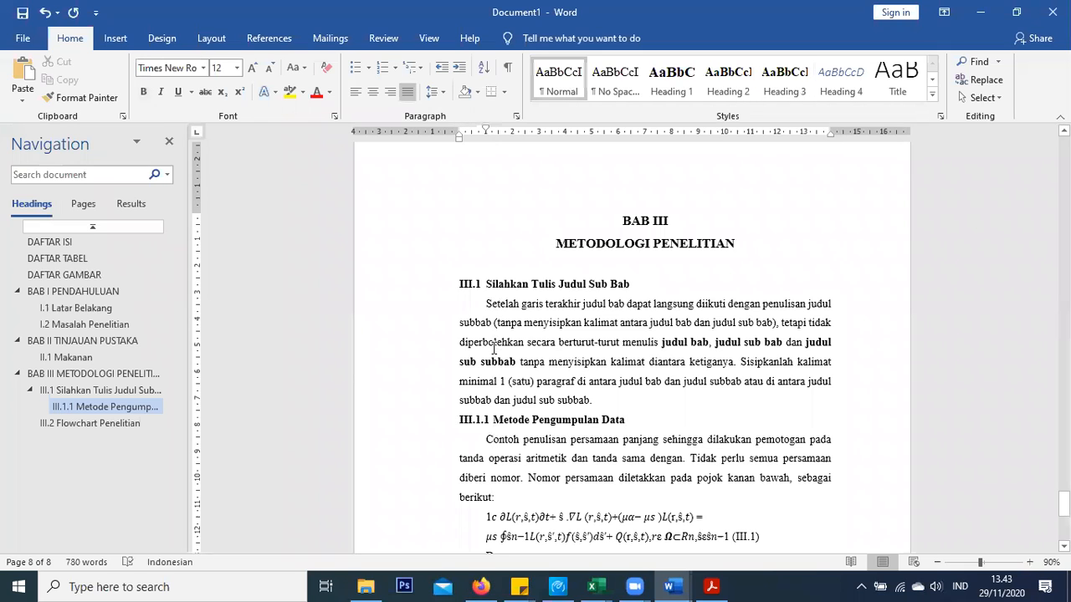
Increase the first-line indent of the Contoh paragraph below III.1.1
scroll(593, 397, down, 2)
scroll(471, 363, down, 5)
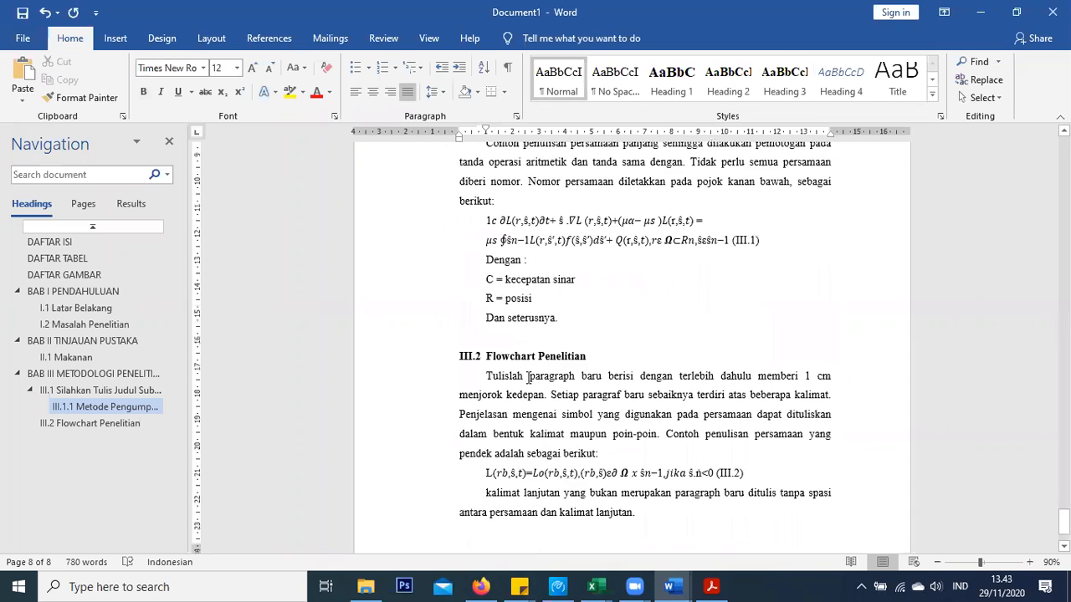
scroll(479, 373, up, 1)
scroll(480, 374, up, 4)
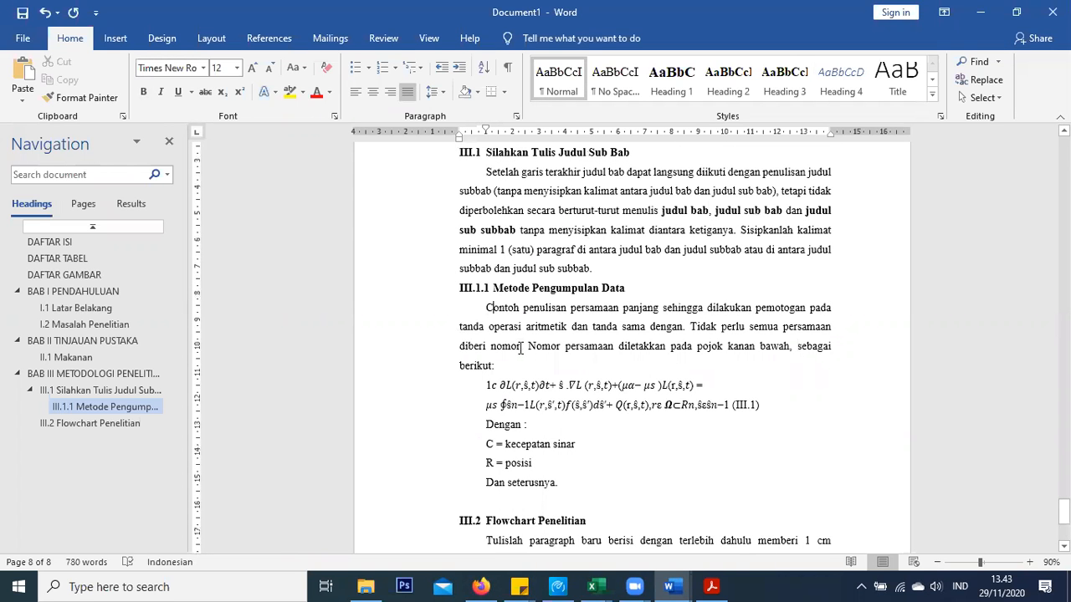
click(494, 290)
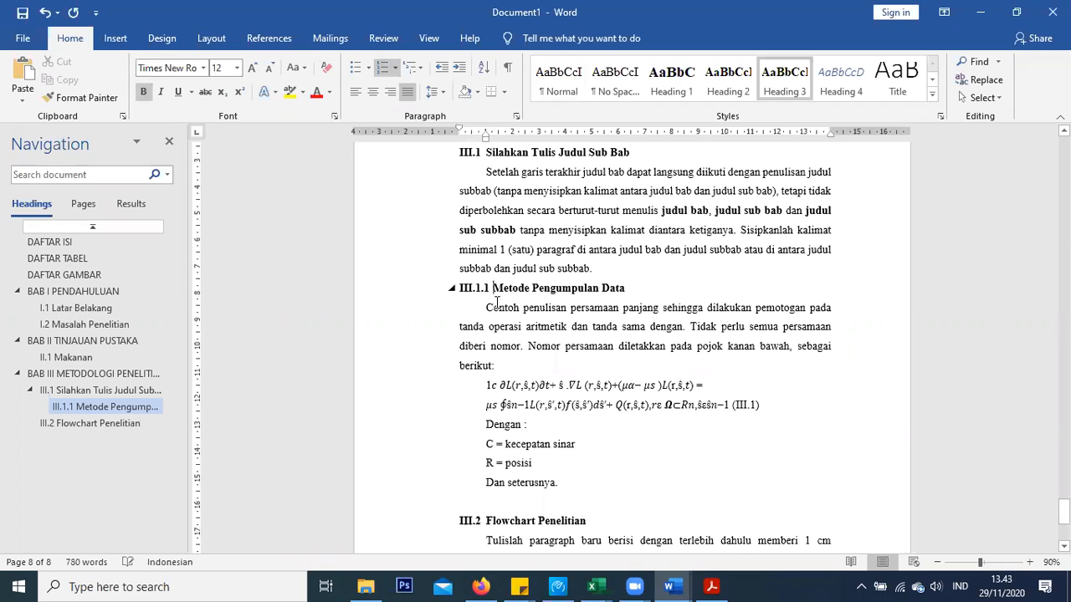
click(495, 311)
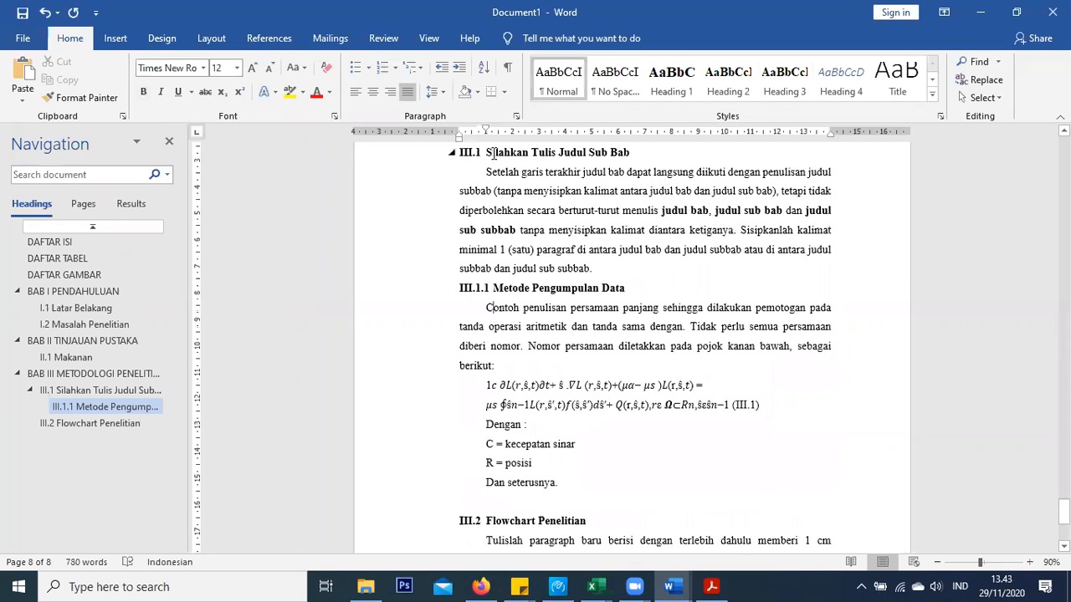
drag(487, 130, 494, 131)
Adjust the gap after the III.1.1 number and the heading's indent, then review the section
scroll(498, 245, down, 2)
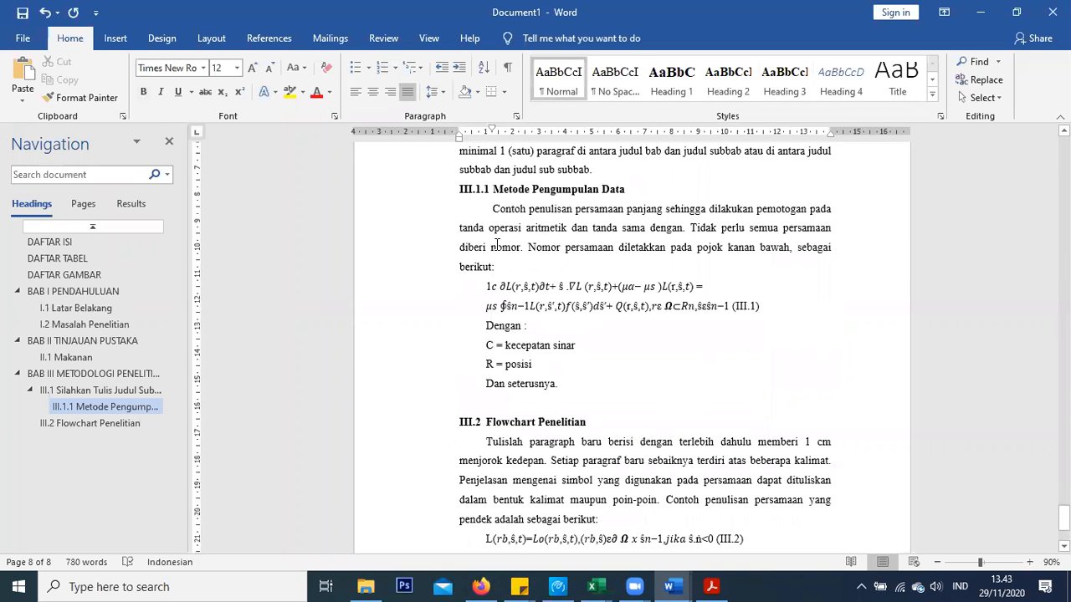
drag(475, 189, 562, 363)
click(496, 190)
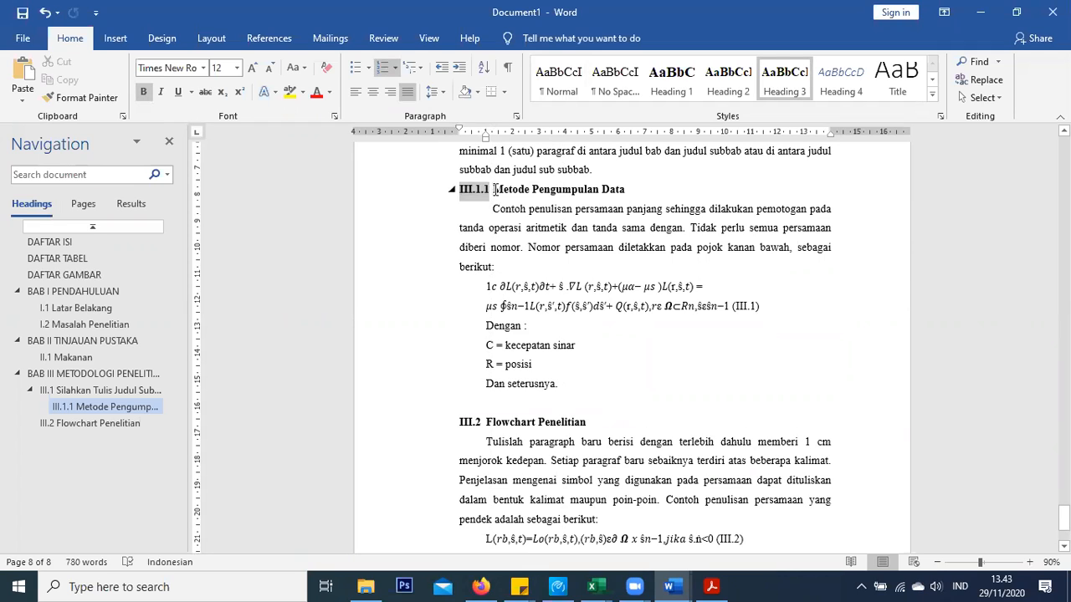
drag(485, 137, 492, 136)
click(491, 248)
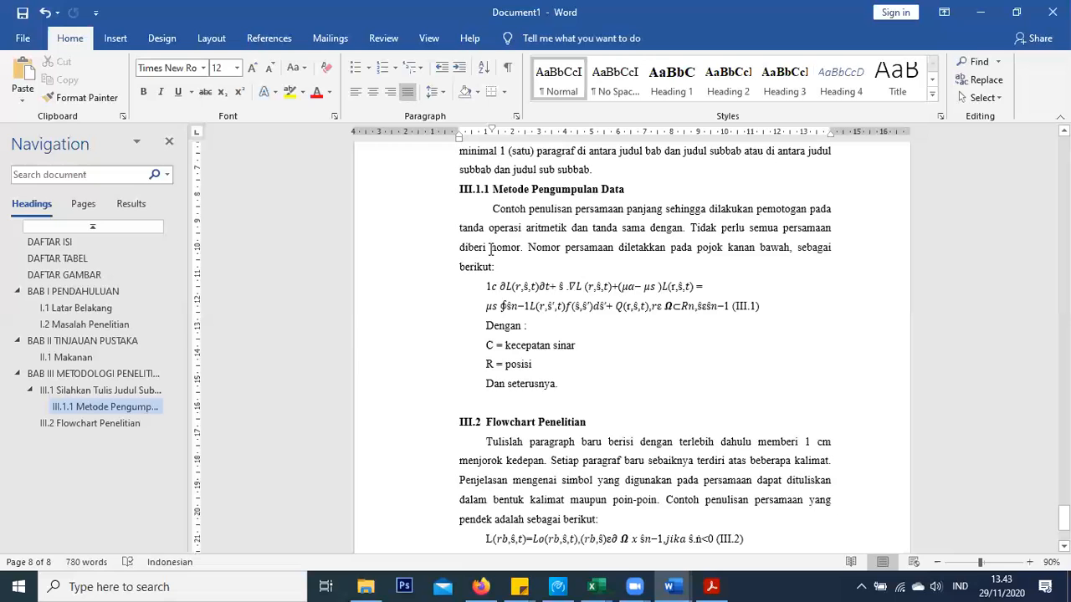
scroll(491, 249, down, 3)
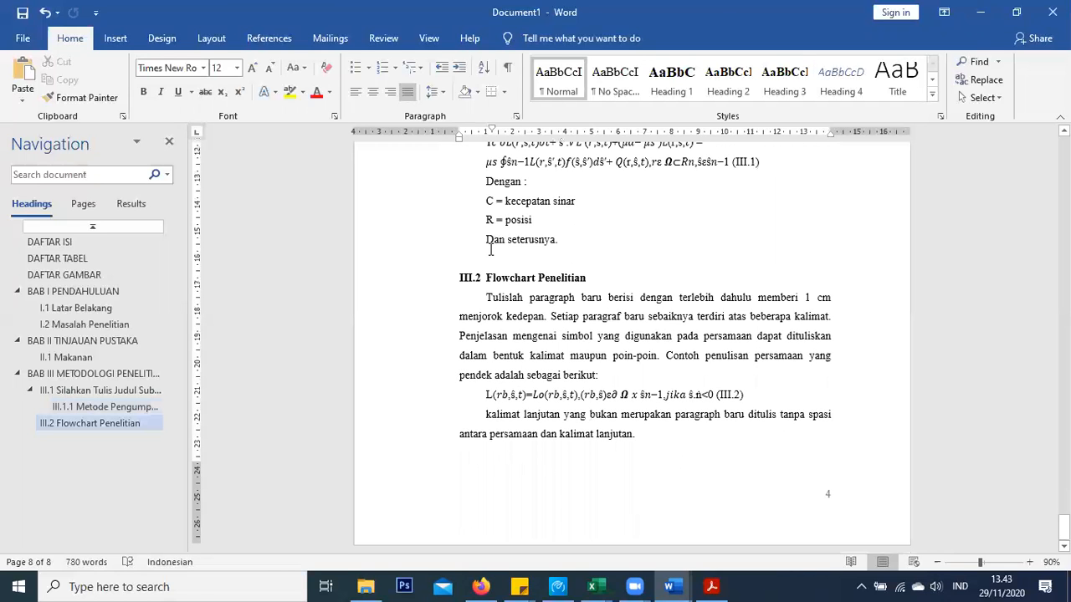
scroll(492, 261, up, 15)
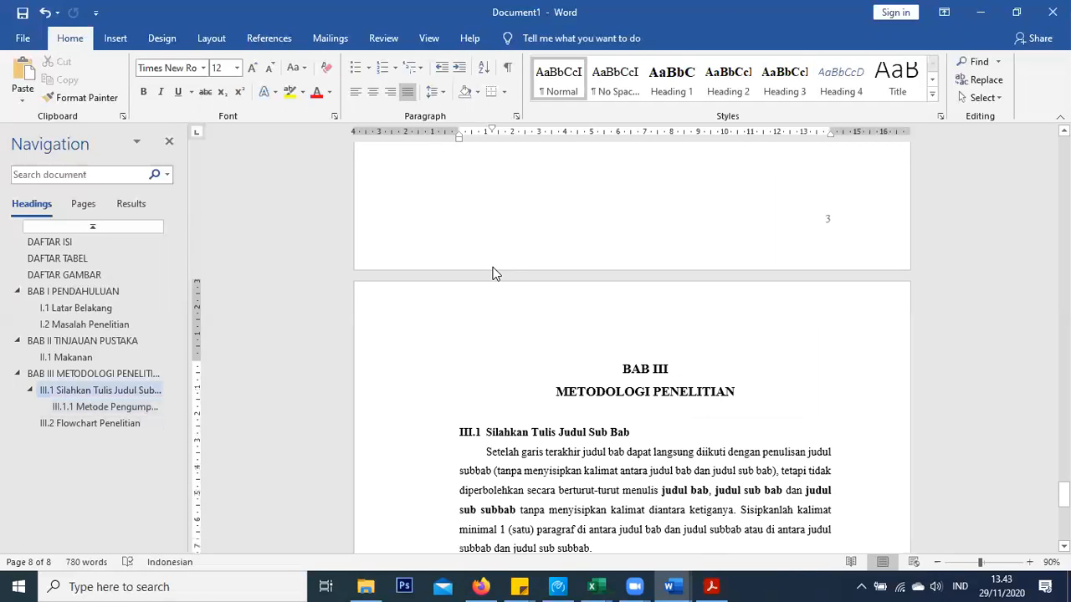
scroll(312, 267, down, 3)
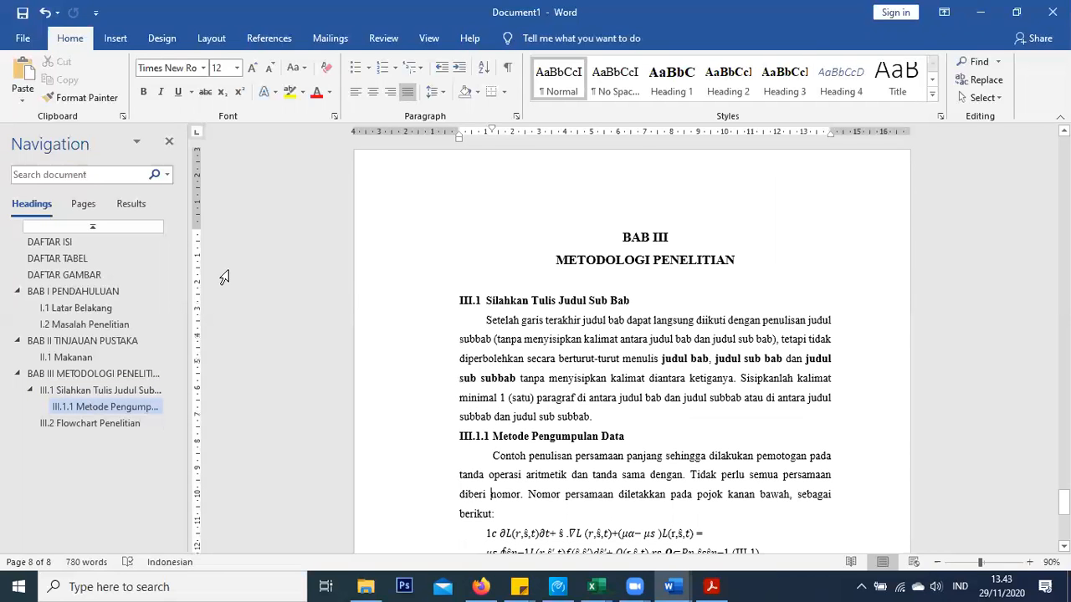
scroll(414, 267, down, 2)
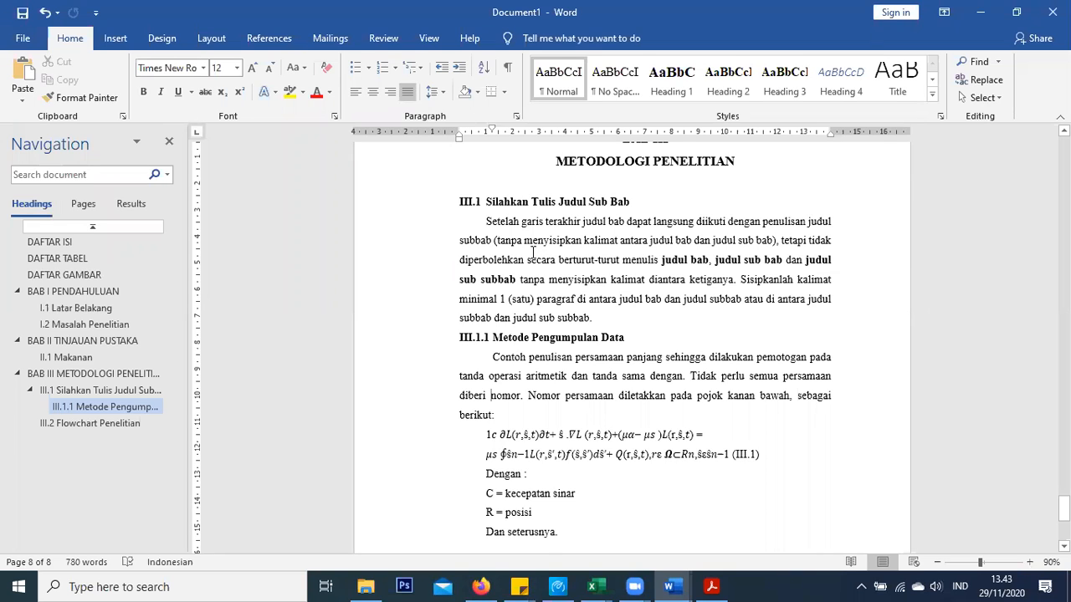
Browse the guideline PDF's Daftar Isi, Daftar Lampiran and Daftar Gambar pages, then return to Word
click(720, 585)
scroll(315, 385, down, 15)
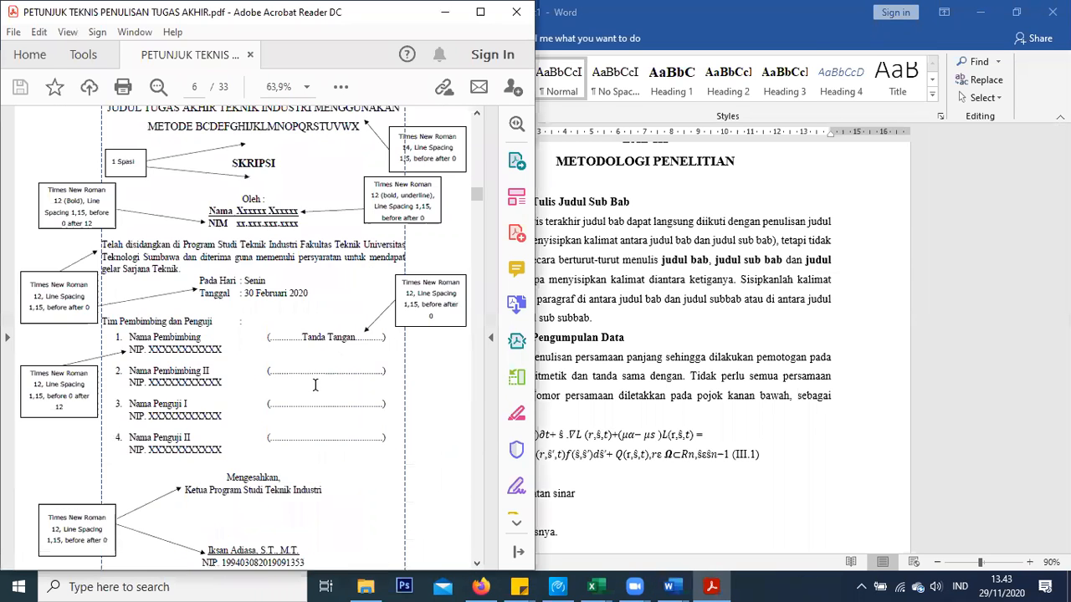
scroll(316, 385, down, 10)
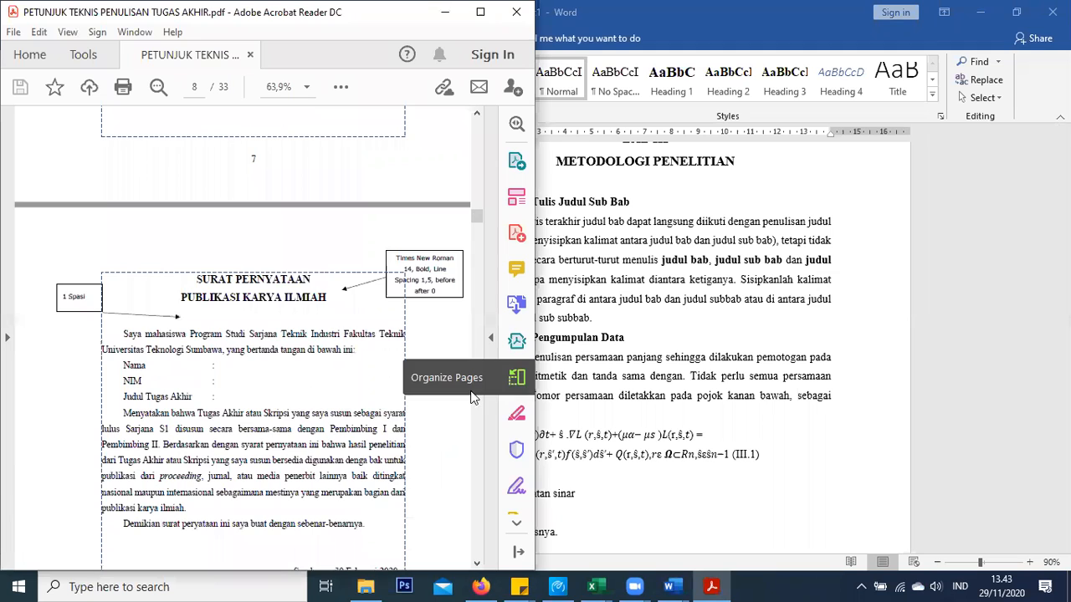
scroll(475, 399, down, 20)
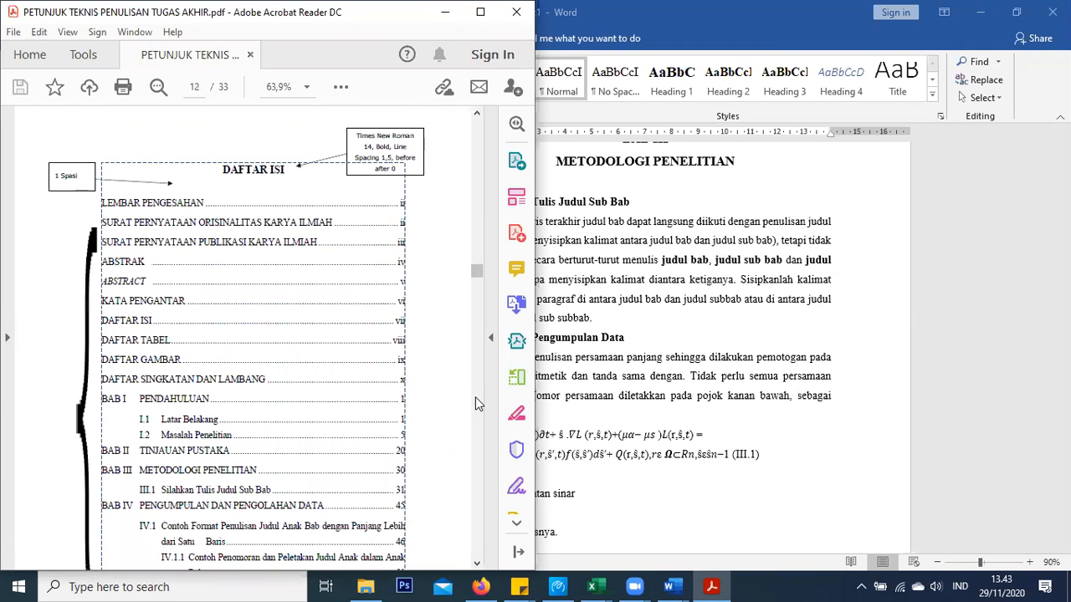
scroll(477, 405, down, 10)
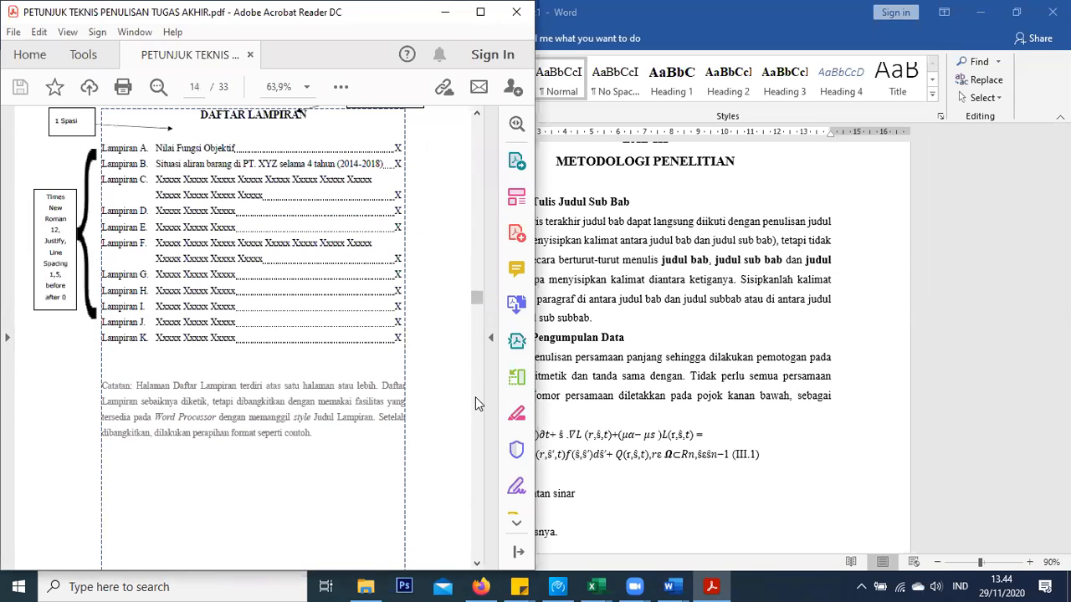
scroll(476, 397, down, 8)
scroll(476, 396, down, 2)
scroll(475, 396, up, 1)
scroll(217, 395, up, 6)
click(636, 309)
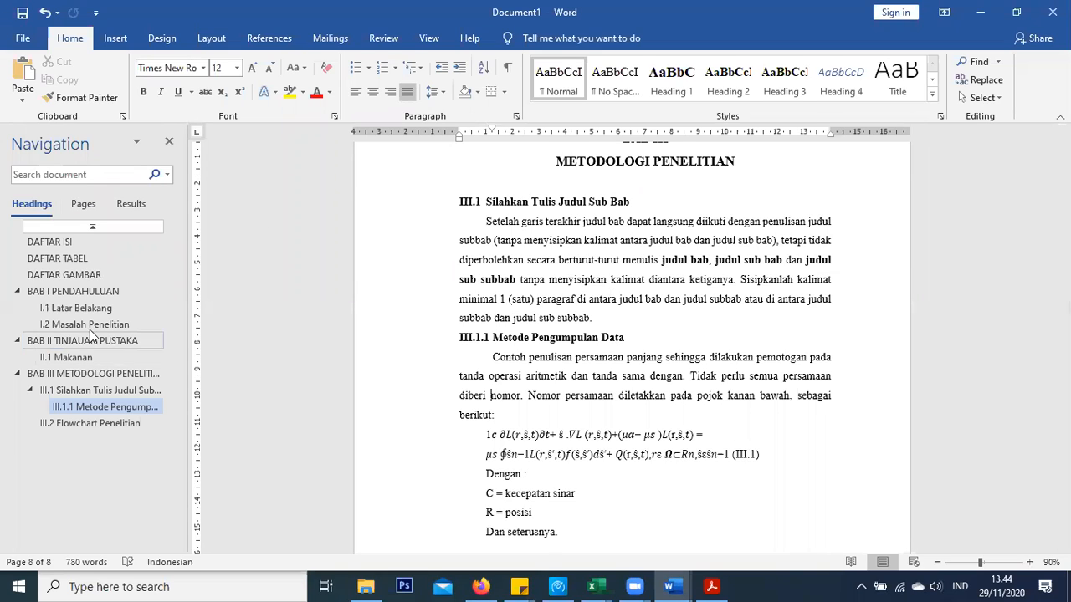
Insert an unindented blank line after 'mendahuluinya.' in I.1 Latar Belakang
click(85, 291)
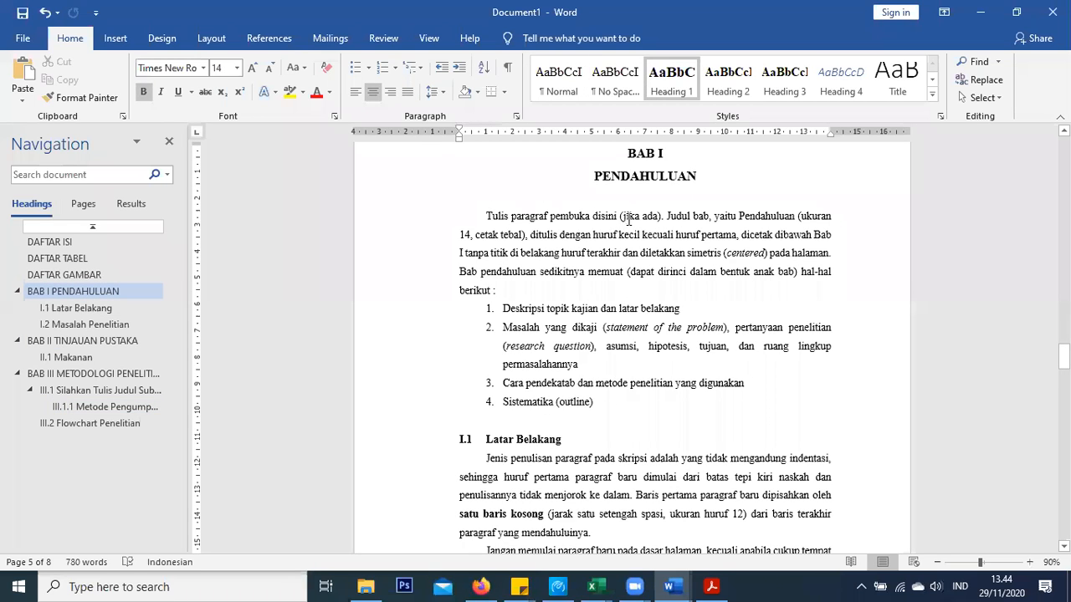
scroll(624, 226, down, 5)
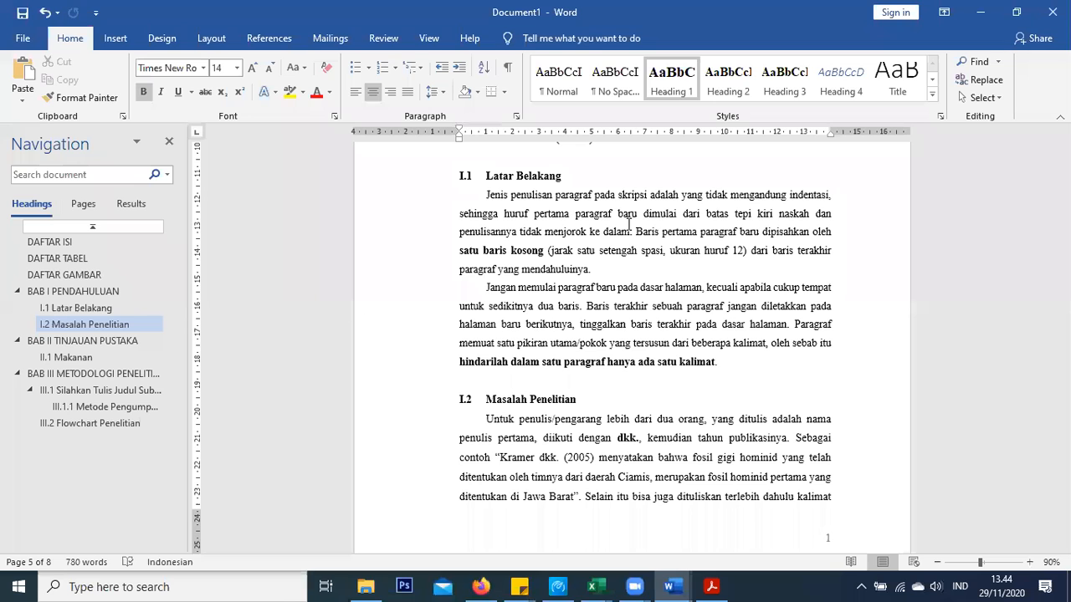
scroll(629, 225, up, 5)
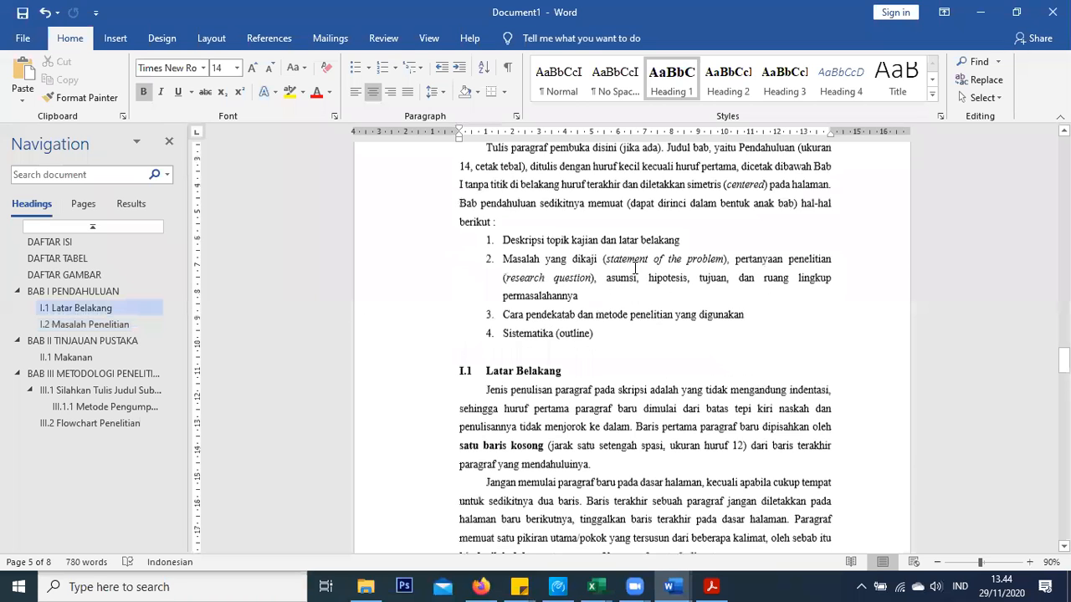
scroll(629, 270, down, 1)
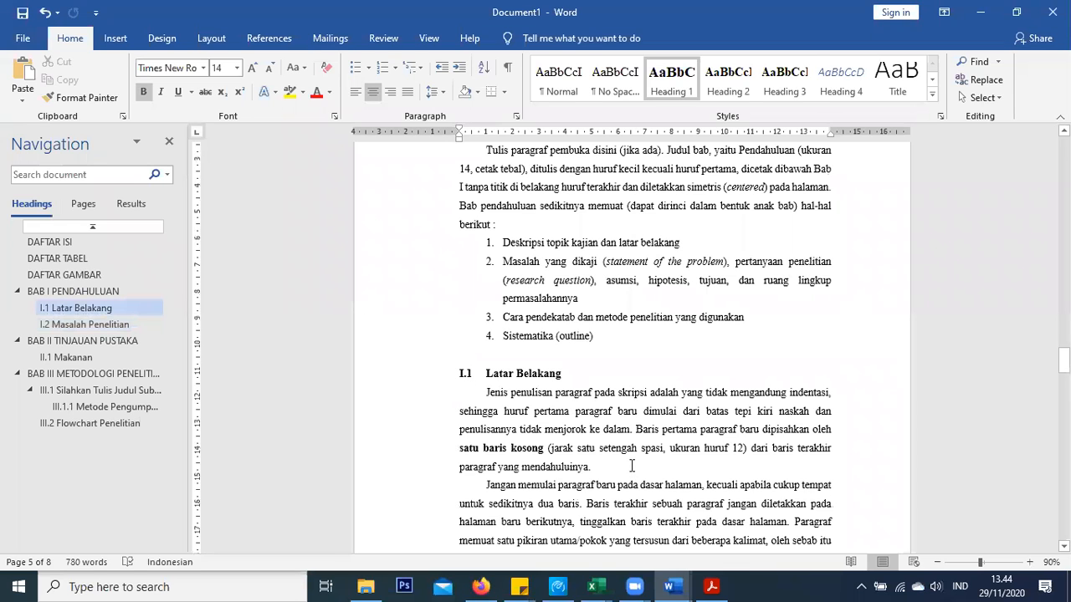
scroll(618, 442, down, 2)
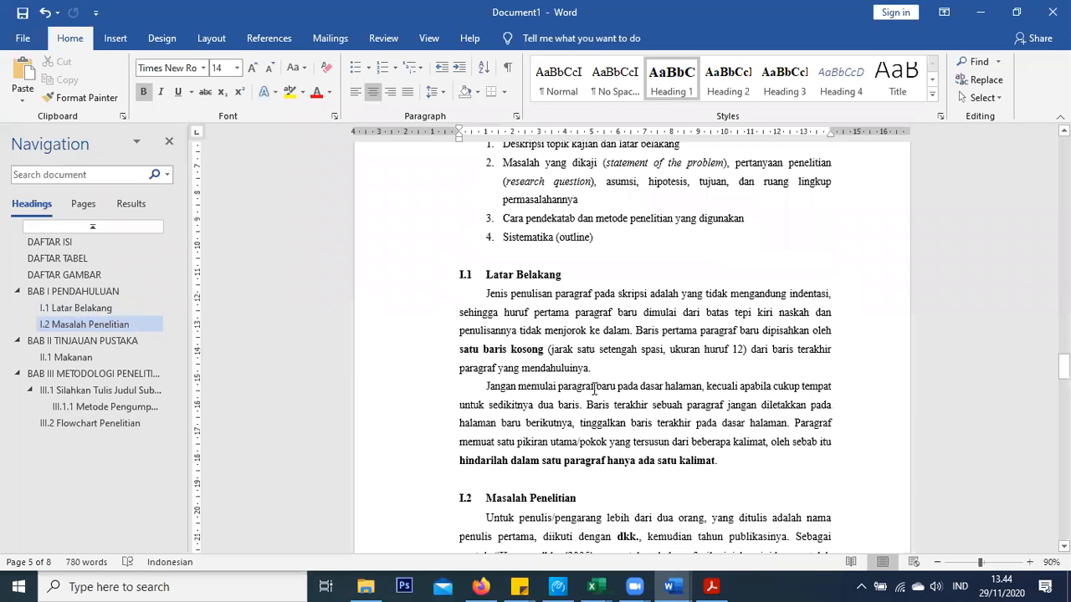
click(598, 365)
key(Return)
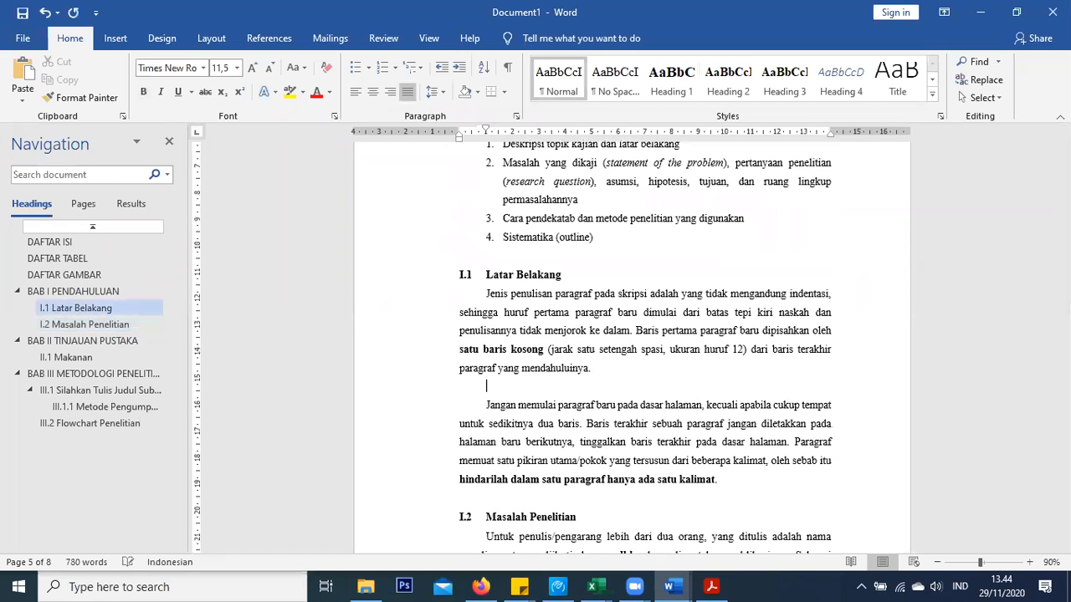
key(BackSpace)
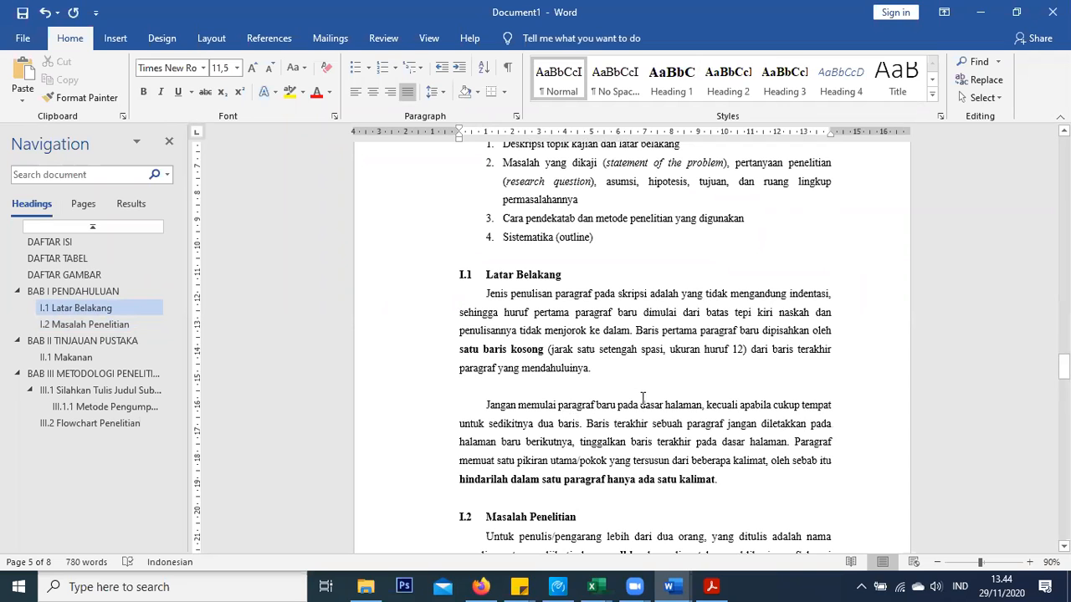
click(114, 39)
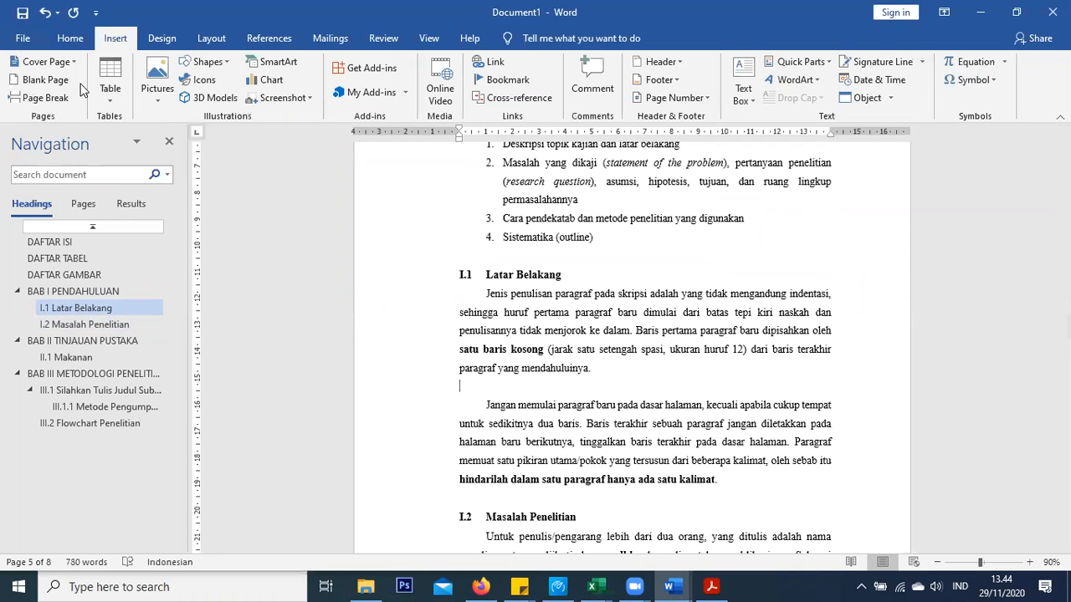
Insert a three-column, four-row table on the new line
click(110, 84)
click(138, 183)
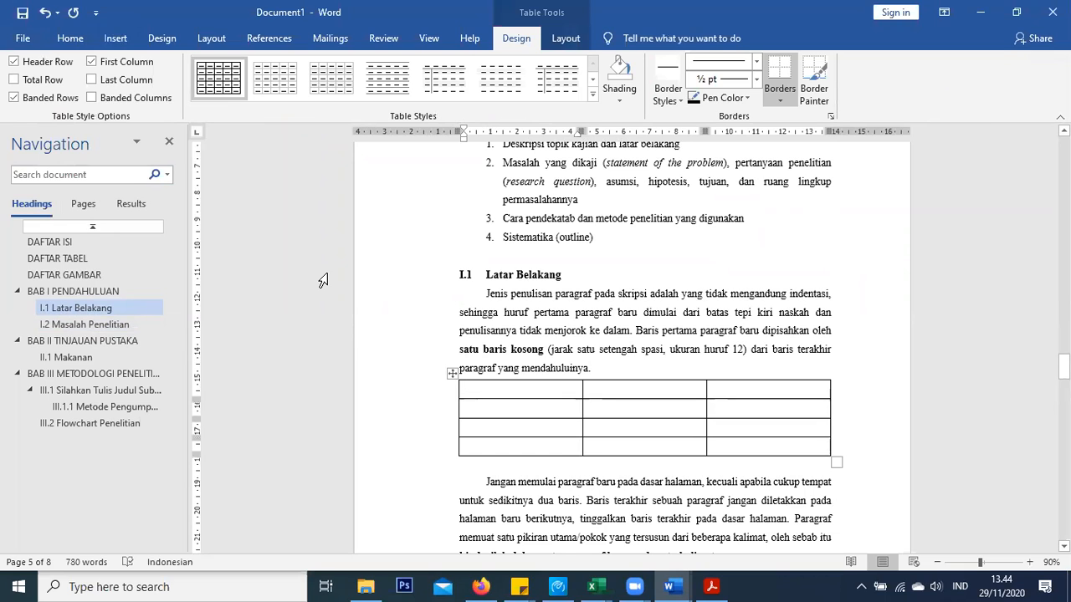
click(449, 370)
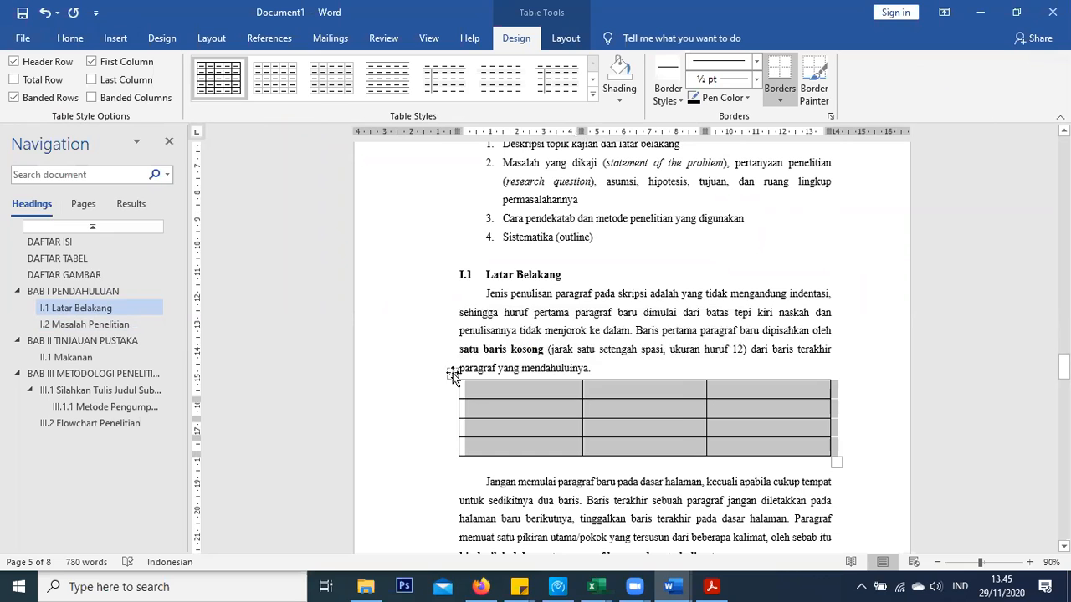
Caption the table 'Tabel I. 1' above it using a new label 'Tabel I.'
right_click(453, 376)
click(497, 323)
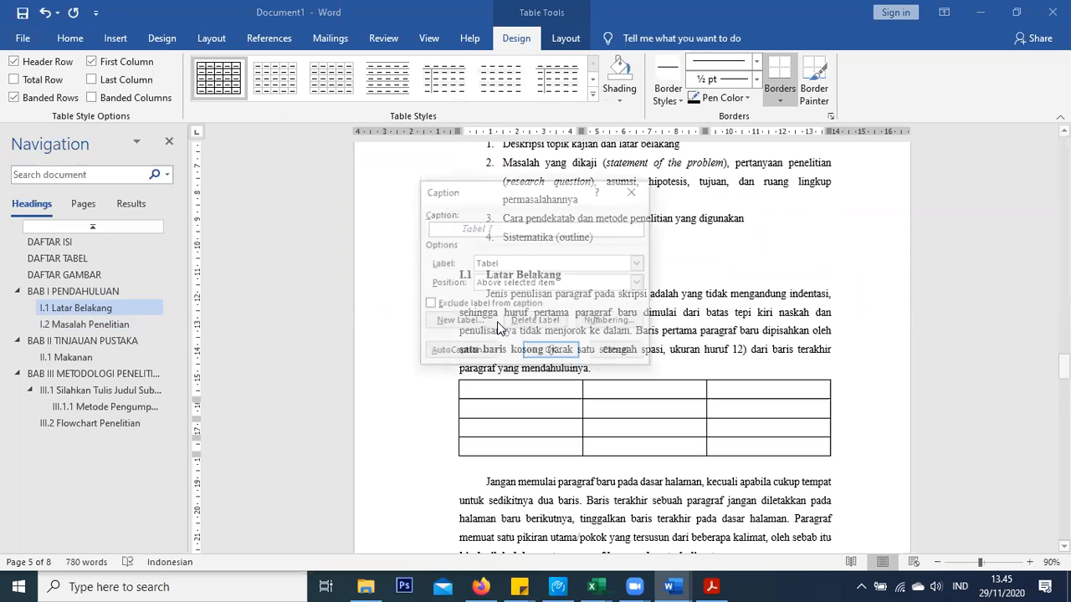
click(499, 265)
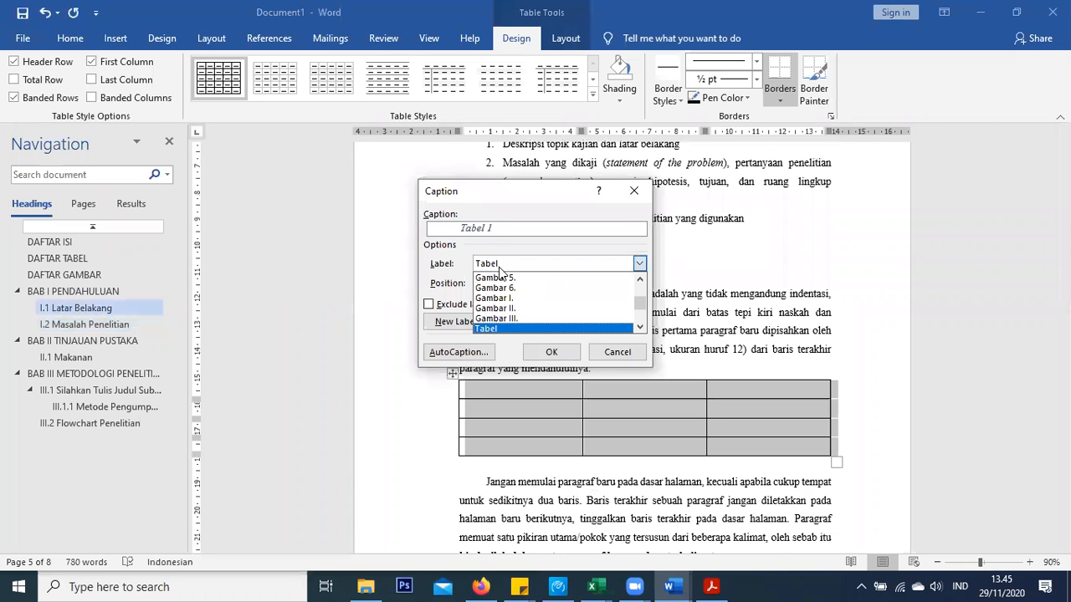
scroll(511, 323, up, 2)
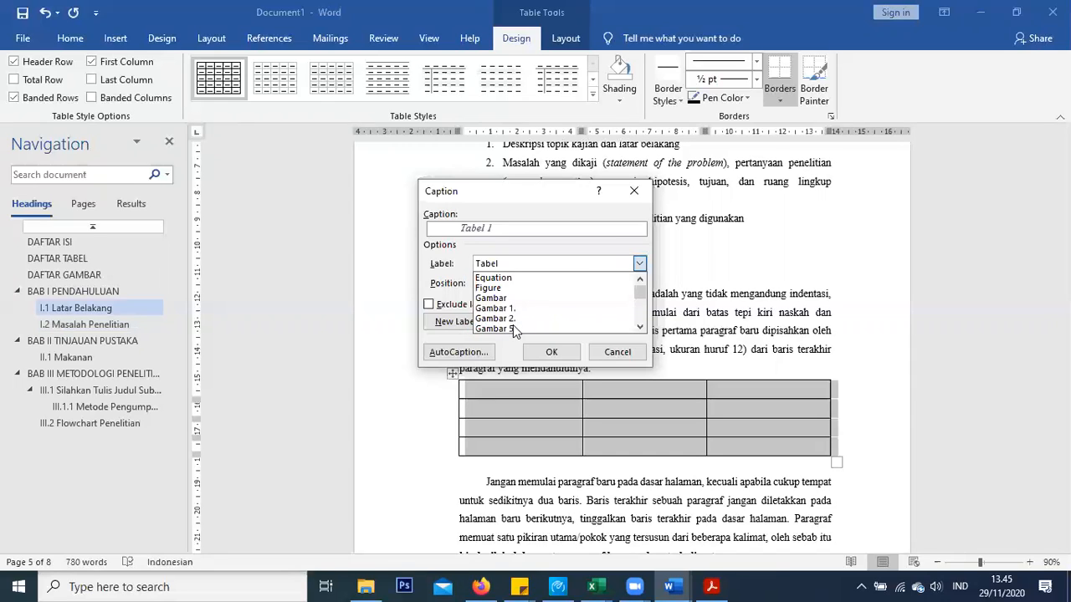
scroll(513, 330, down, 4)
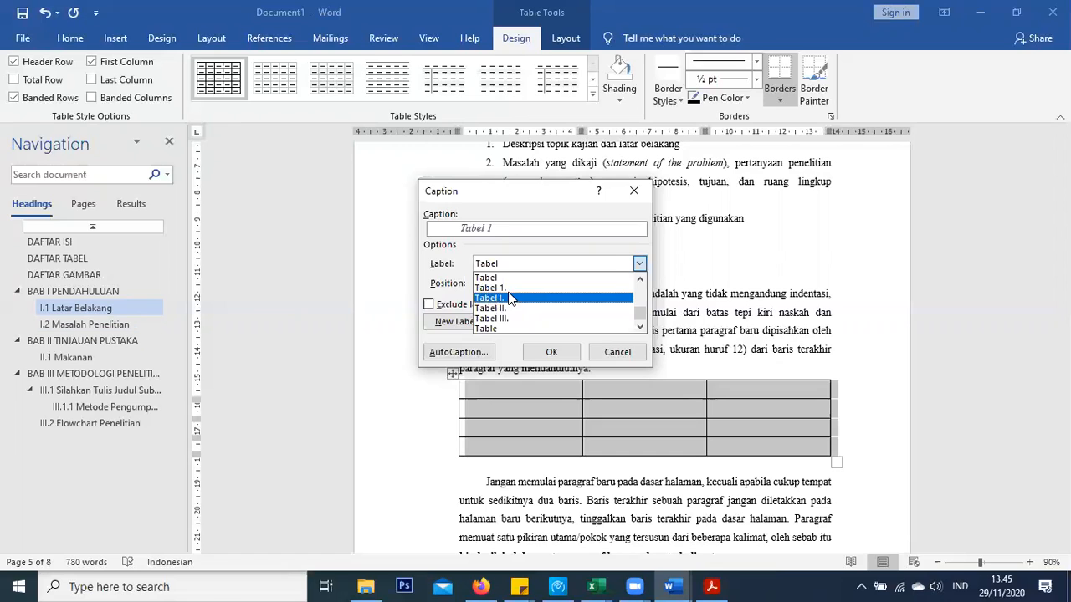
click(467, 317)
click(459, 321)
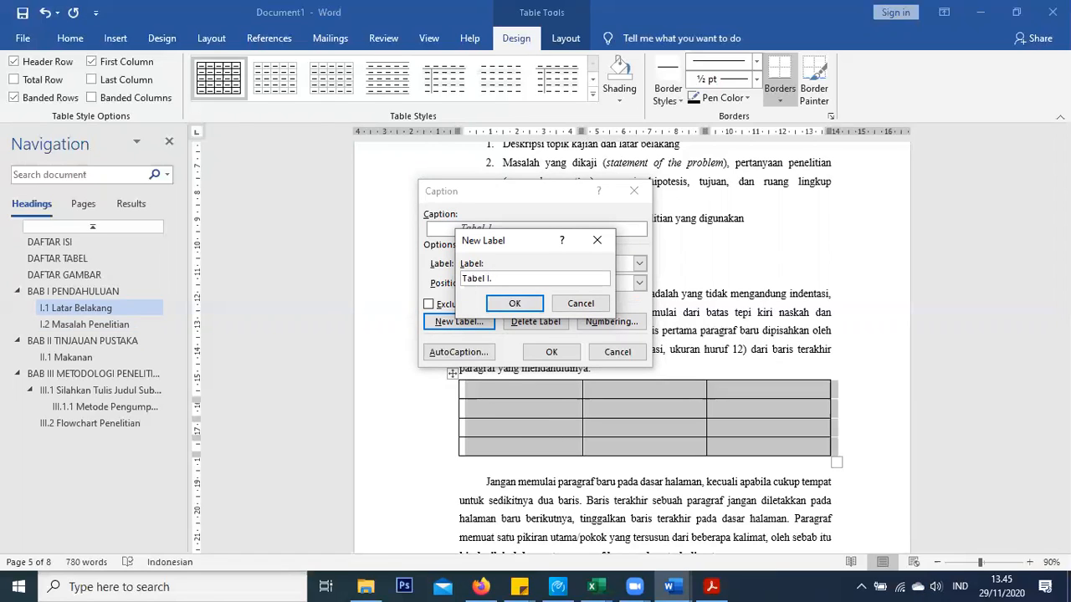
text(Tabel I.)
click(515, 303)
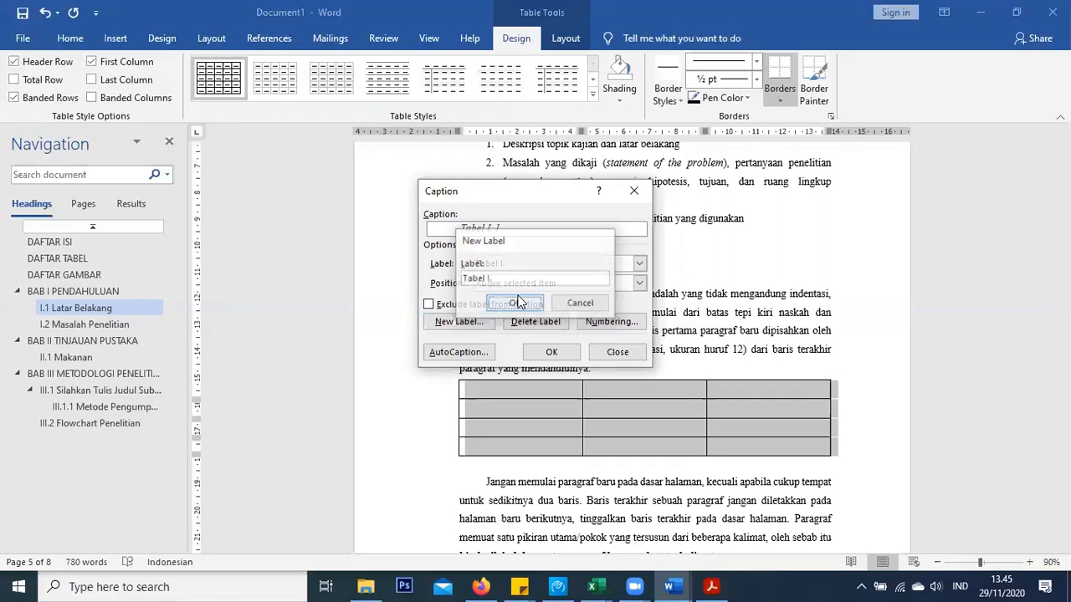
click(550, 266)
scroll(552, 317, up, 2)
scroll(550, 319, down, 3)
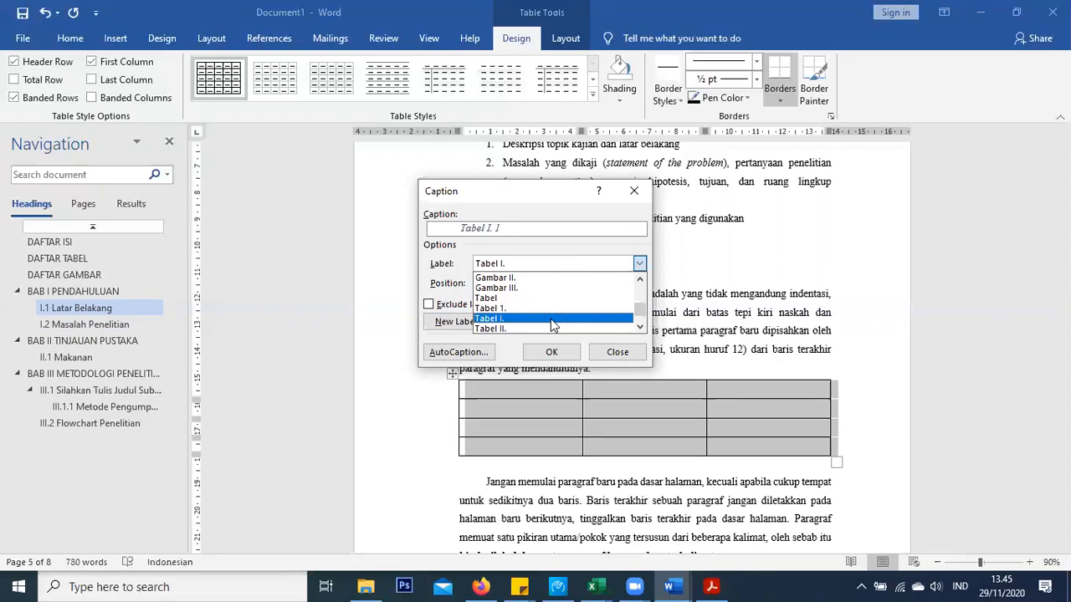
click(558, 235)
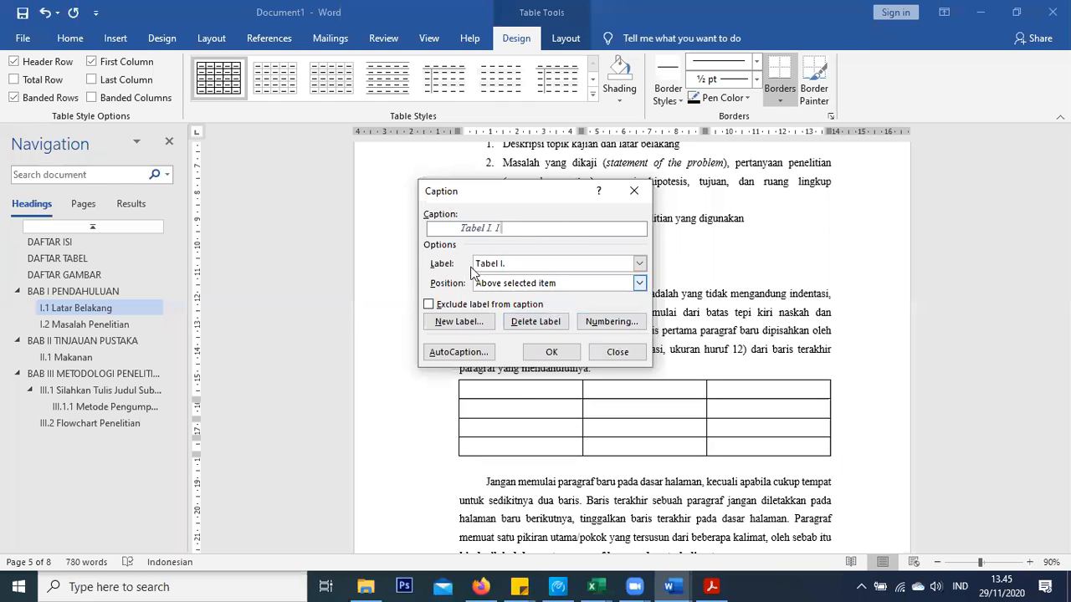
click(551, 352)
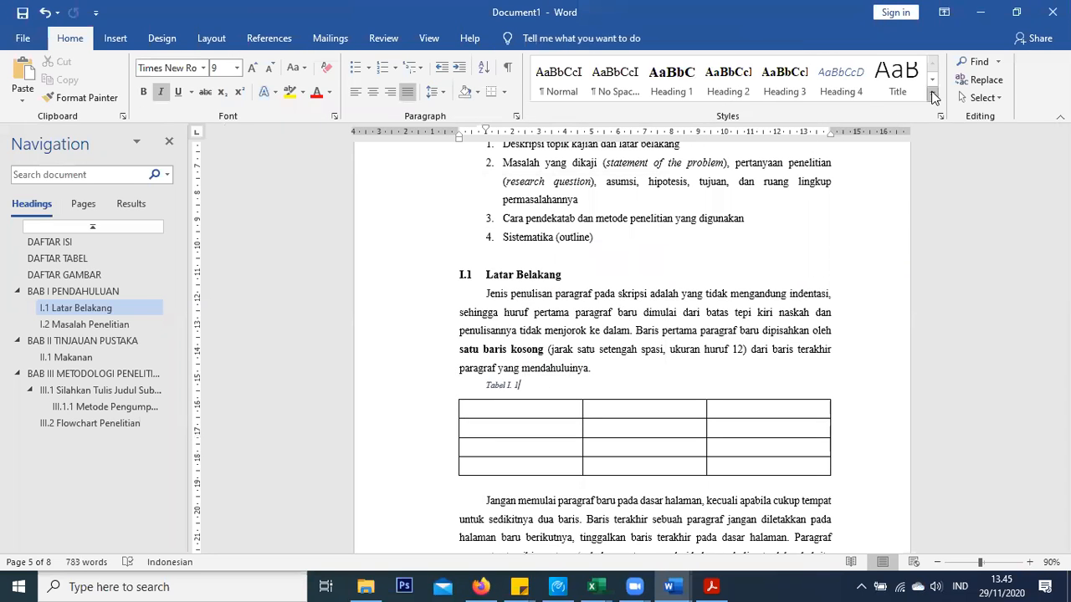
Make the Caption style automatic colour, bold, non-italic, centred, 11 pt
click(931, 98)
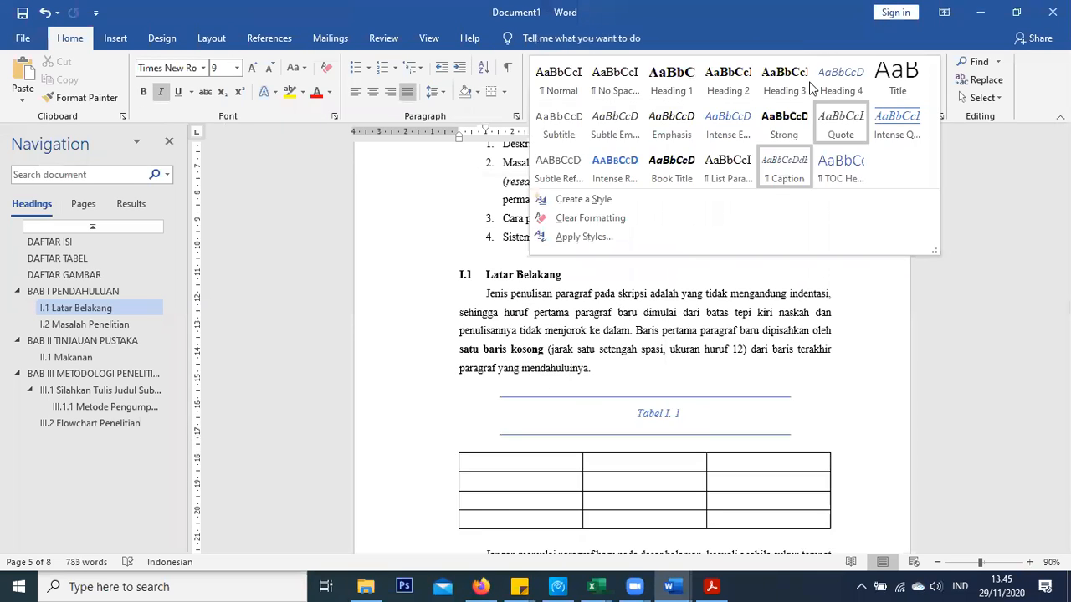
right_click(773, 167)
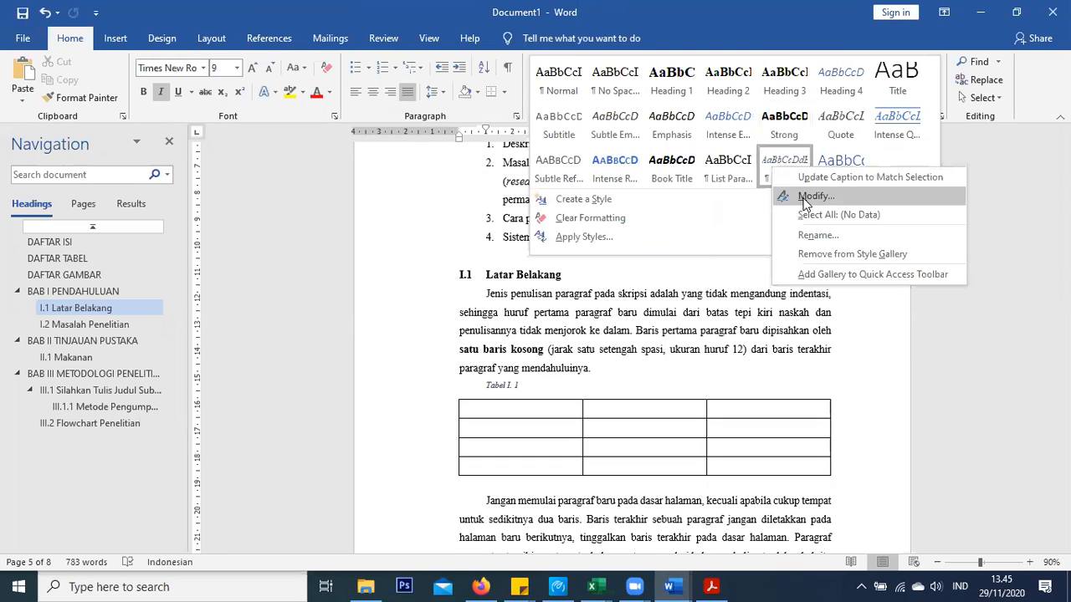
click(897, 162)
right_click(791, 163)
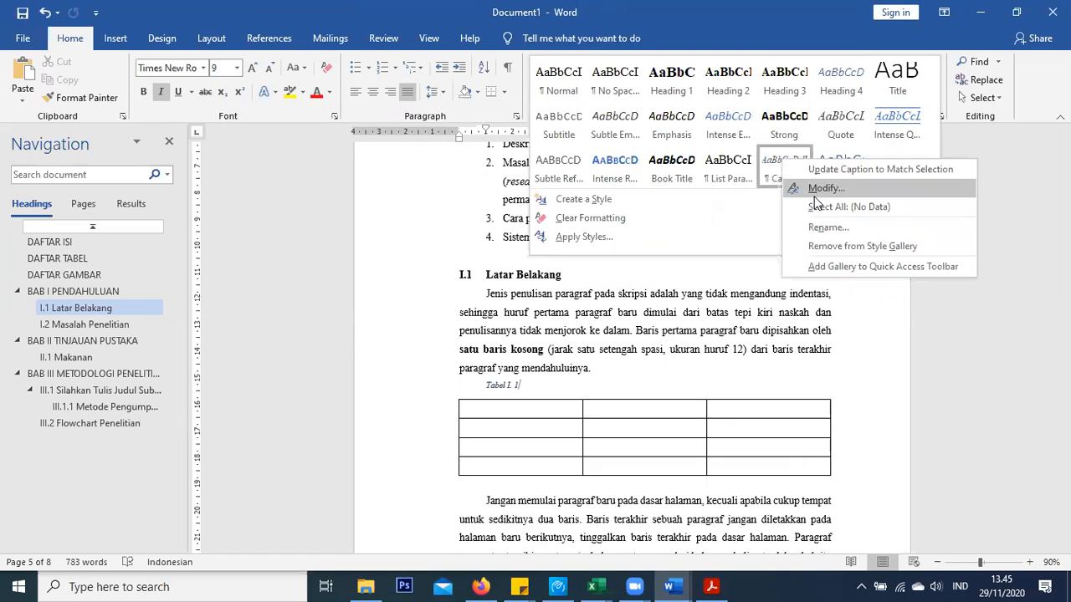
click(816, 188)
click(573, 201)
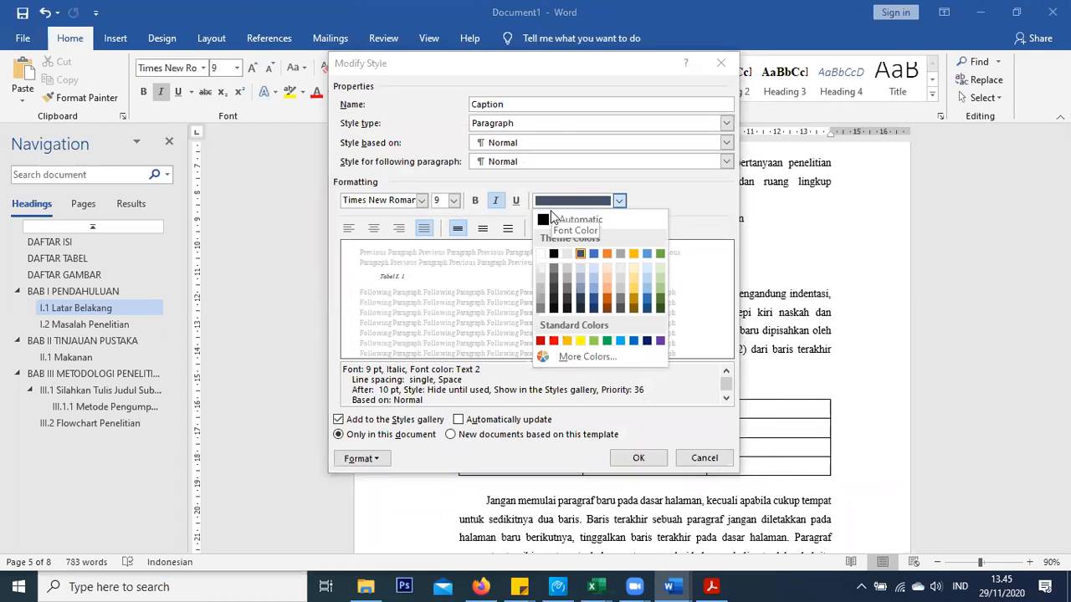
click(573, 219)
click(497, 201)
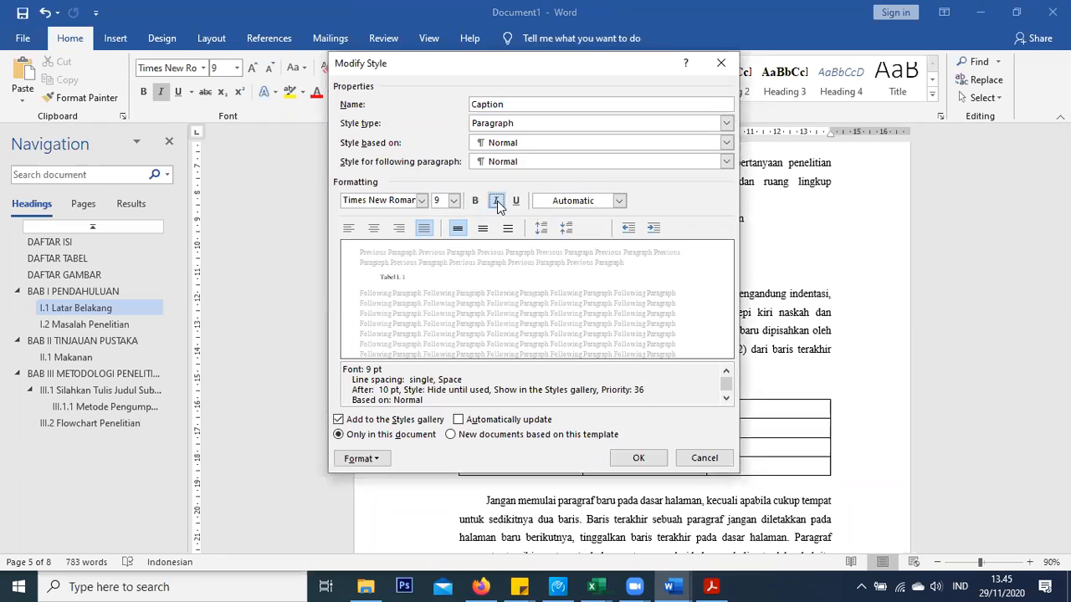
click(476, 201)
click(374, 228)
click(453, 201)
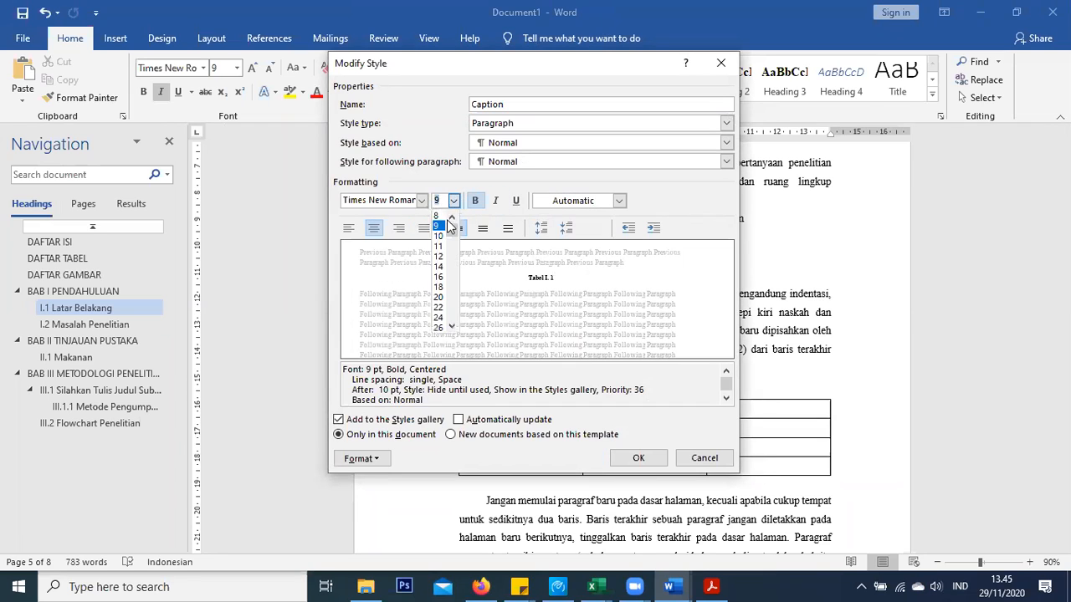
click(439, 256)
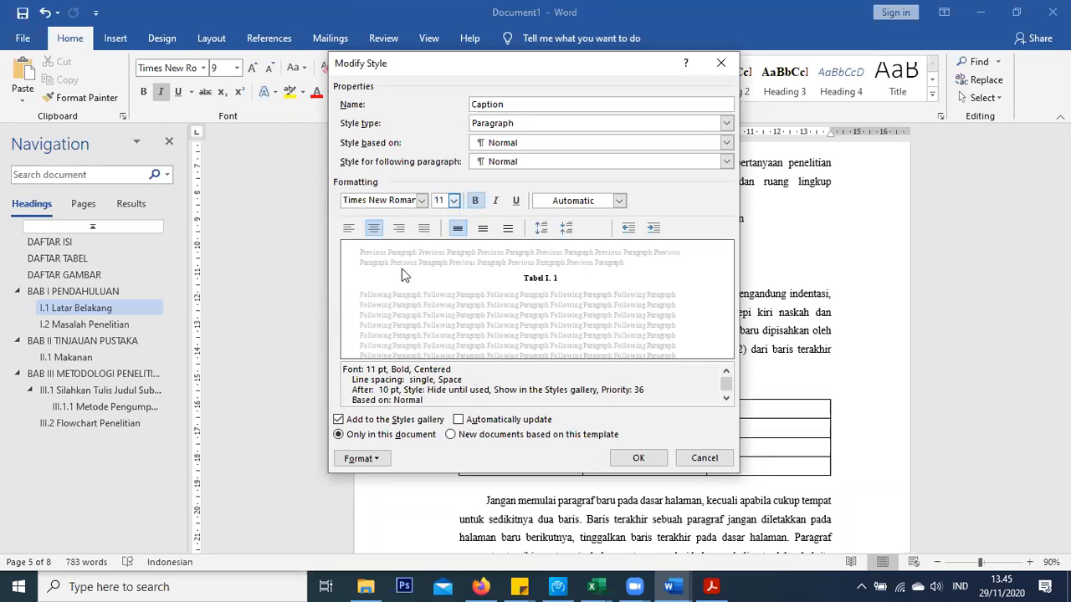
Give captions 1.5 line spacing, 0 pt after and no first-line indent, then save the style
click(374, 465)
click(385, 312)
click(421, 317)
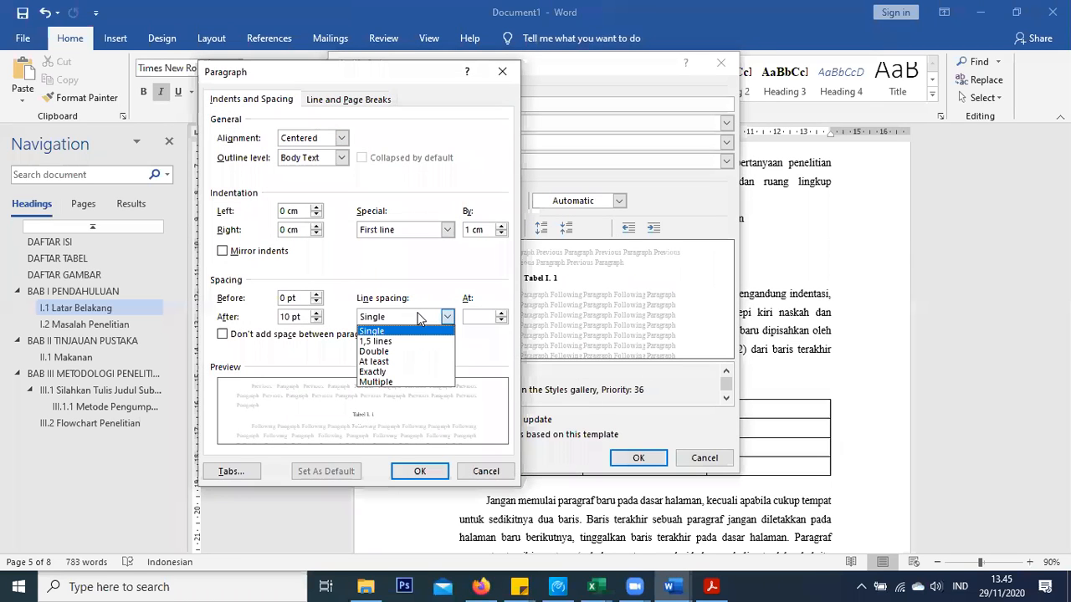
click(376, 343)
click(317, 320)
click(316, 317)
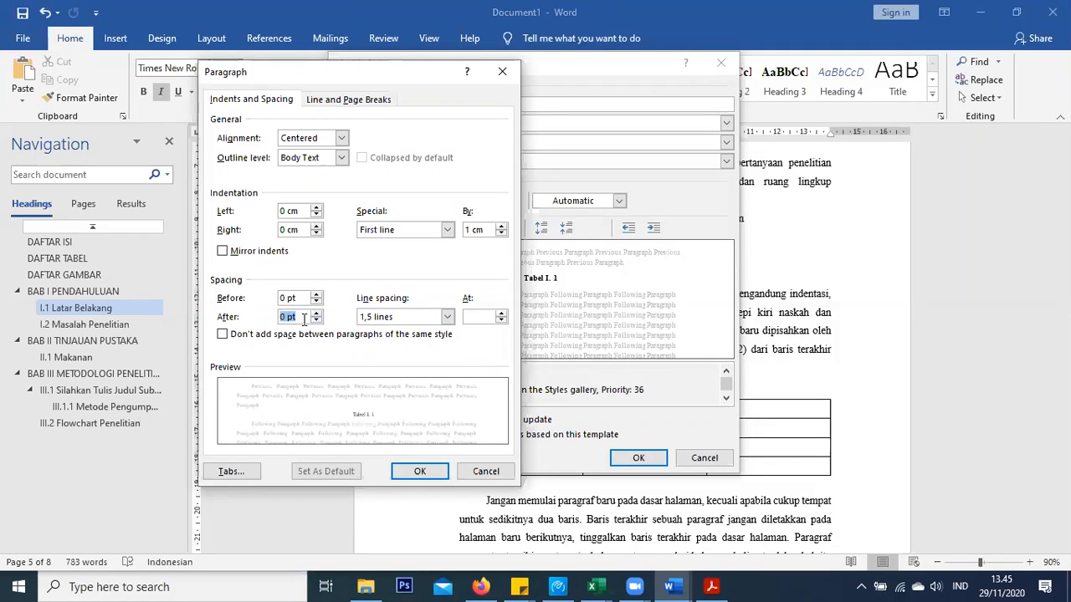
click(416, 228)
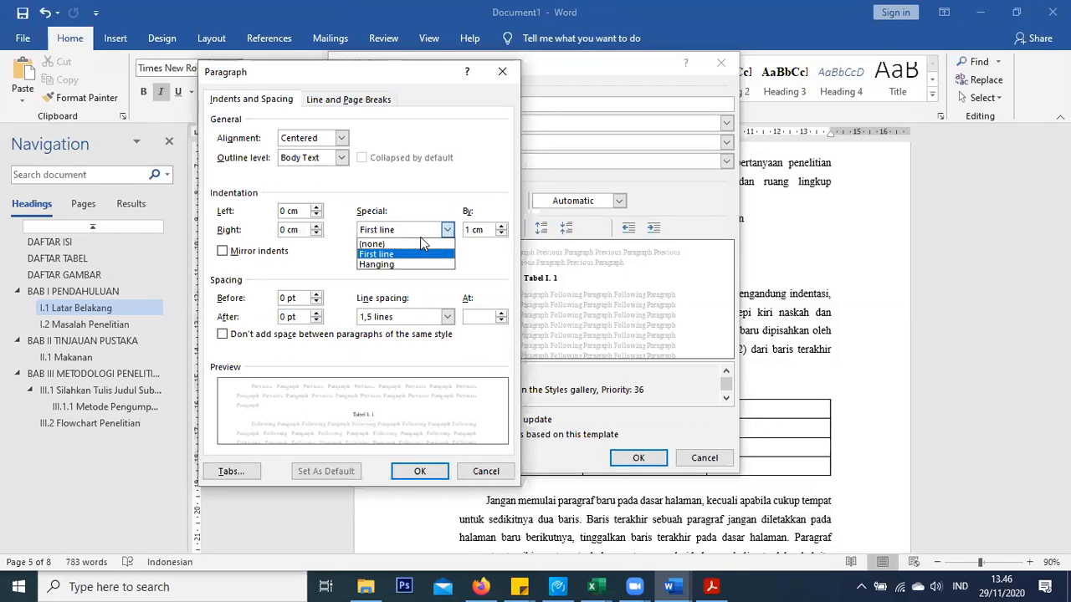
click(413, 245)
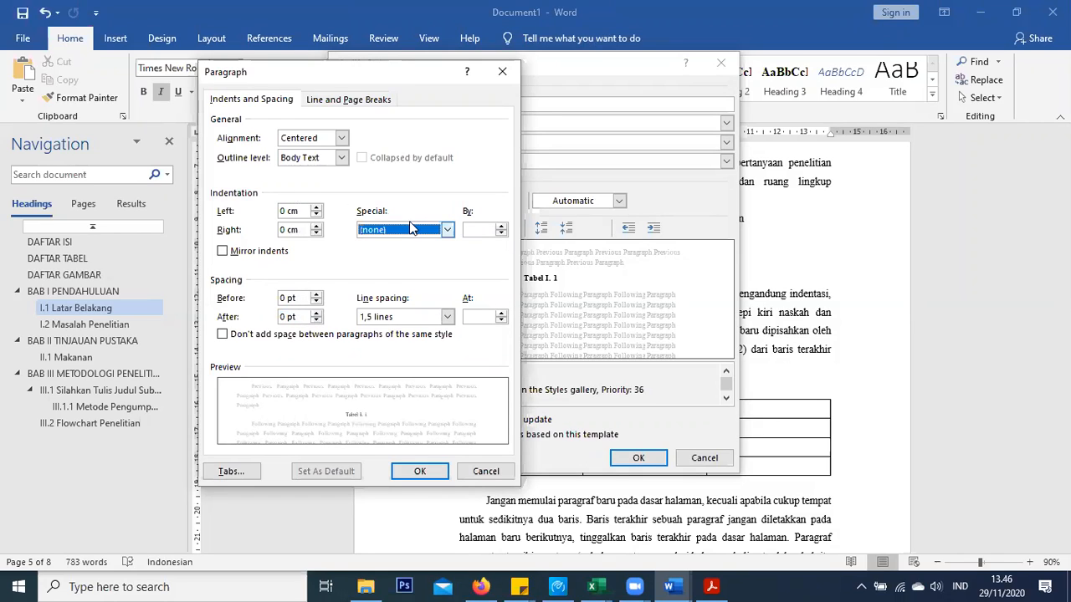
click(418, 470)
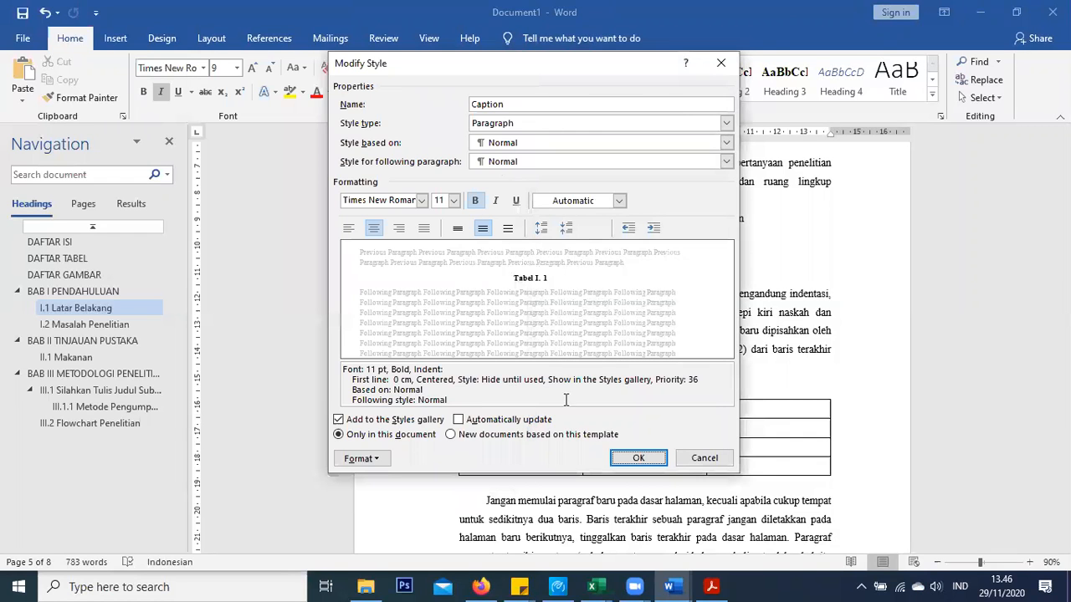
click(637, 457)
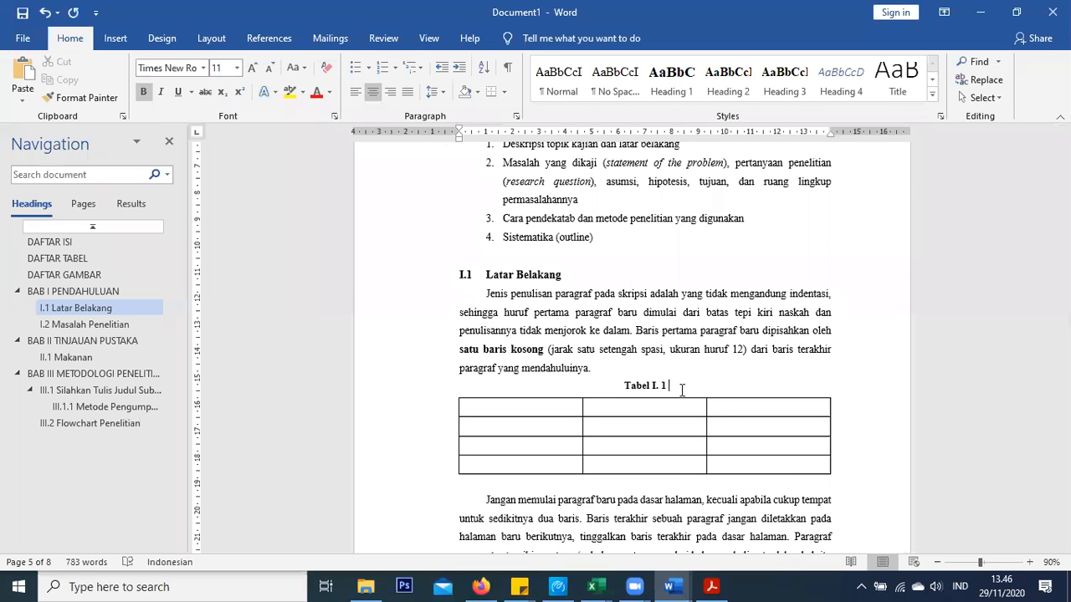
Add 'Data Kecelakaan Kerja' in regular weight after Tabel I. 1, and insert a blank paragraph after 'kalimat.'
key(ctrl+b)
text(Data K)
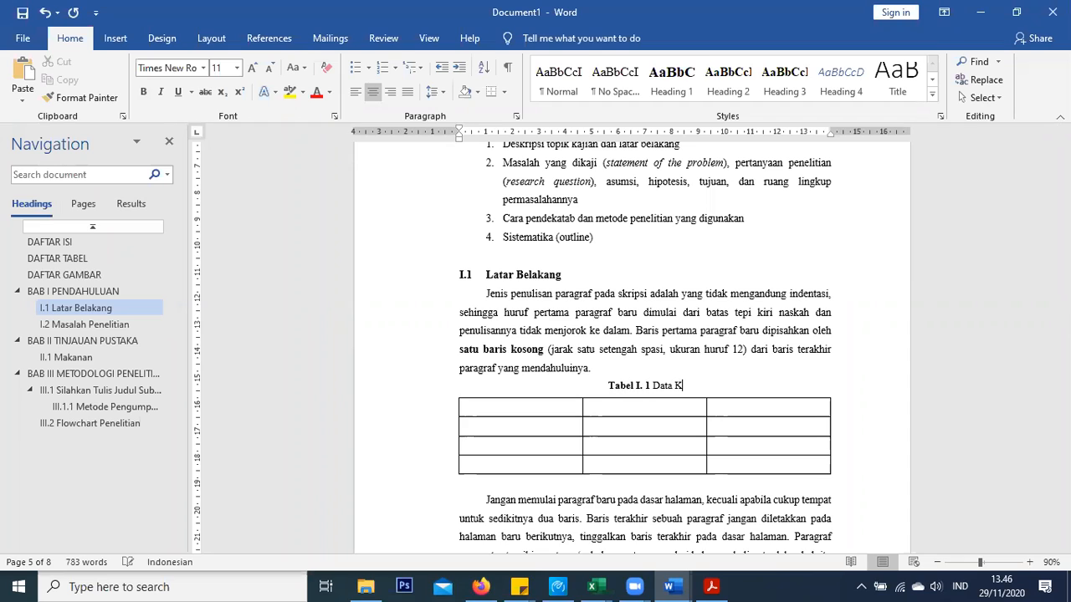
text(ecelakaan Ke)
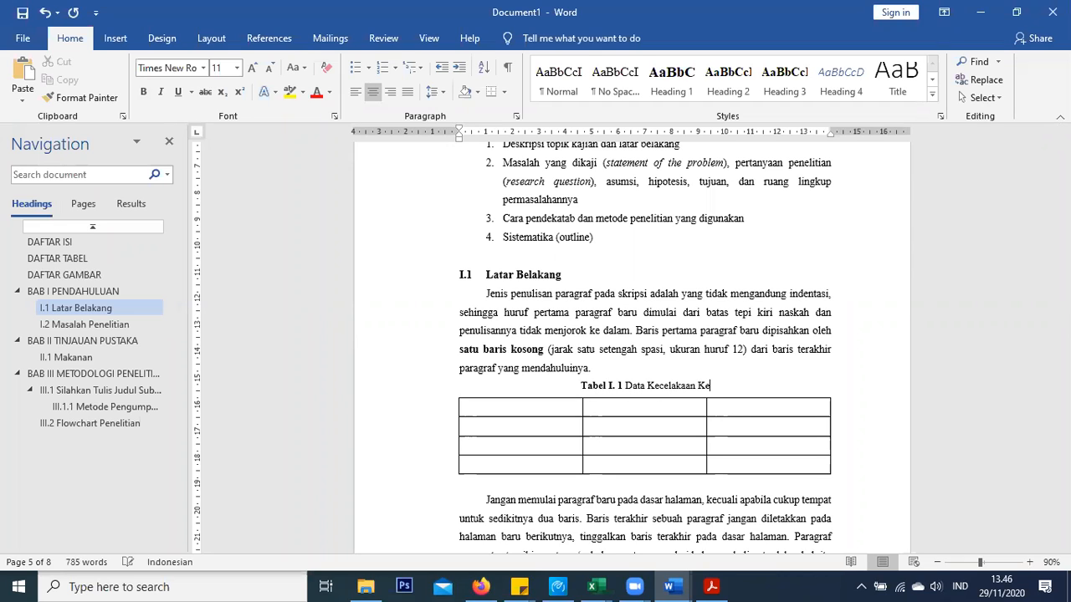
text(rja)
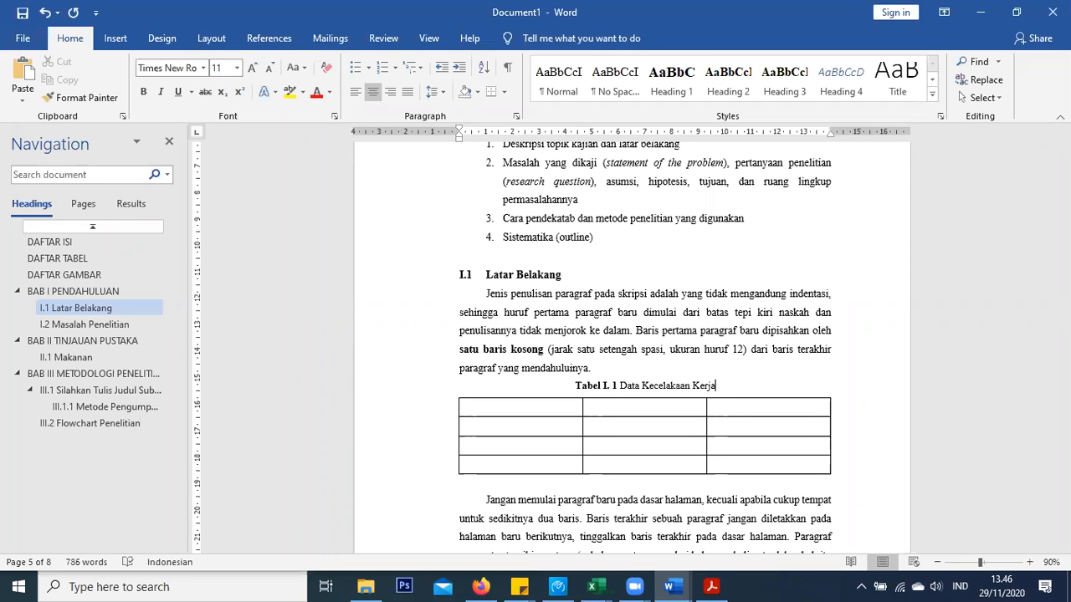
scroll(626, 362, down, 4)
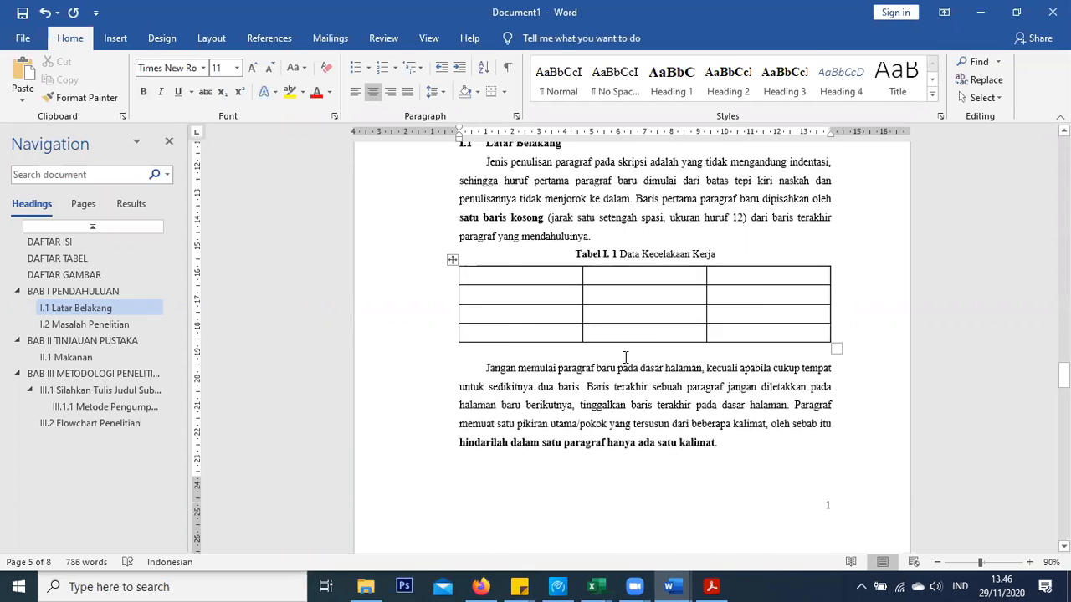
scroll(626, 362, down, 5)
scroll(543, 323, up, 6)
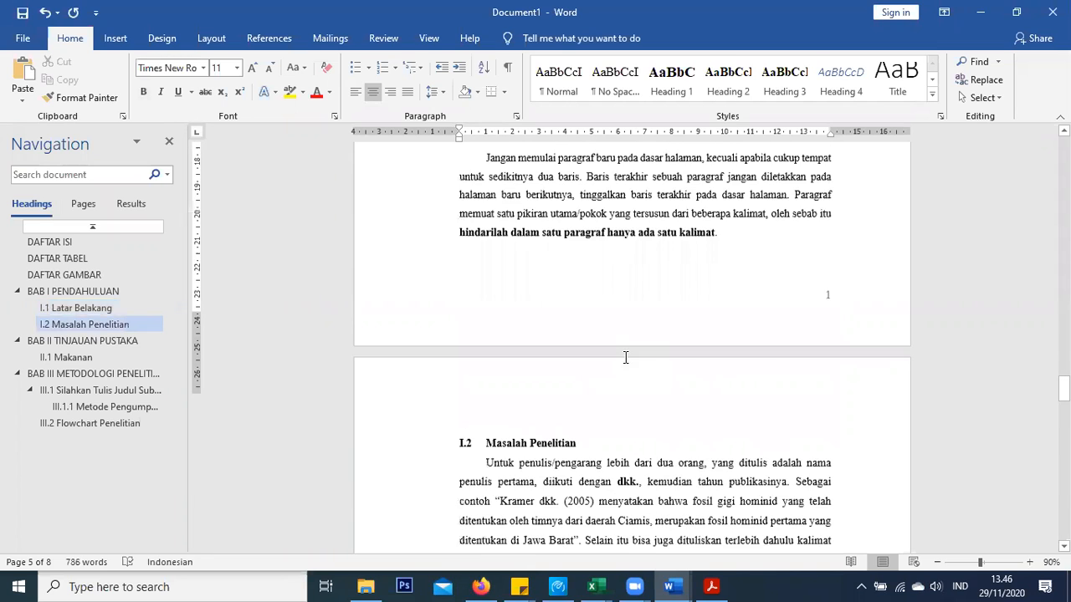
scroll(543, 323, up, 1)
click(761, 481)
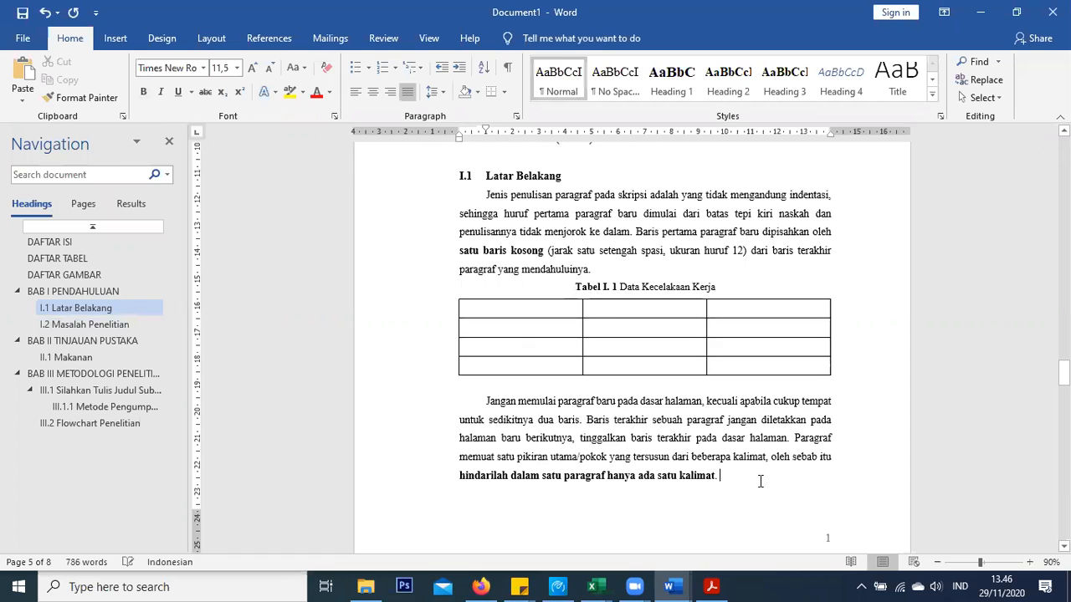
scroll(760, 482, up, 2)
key(Return)
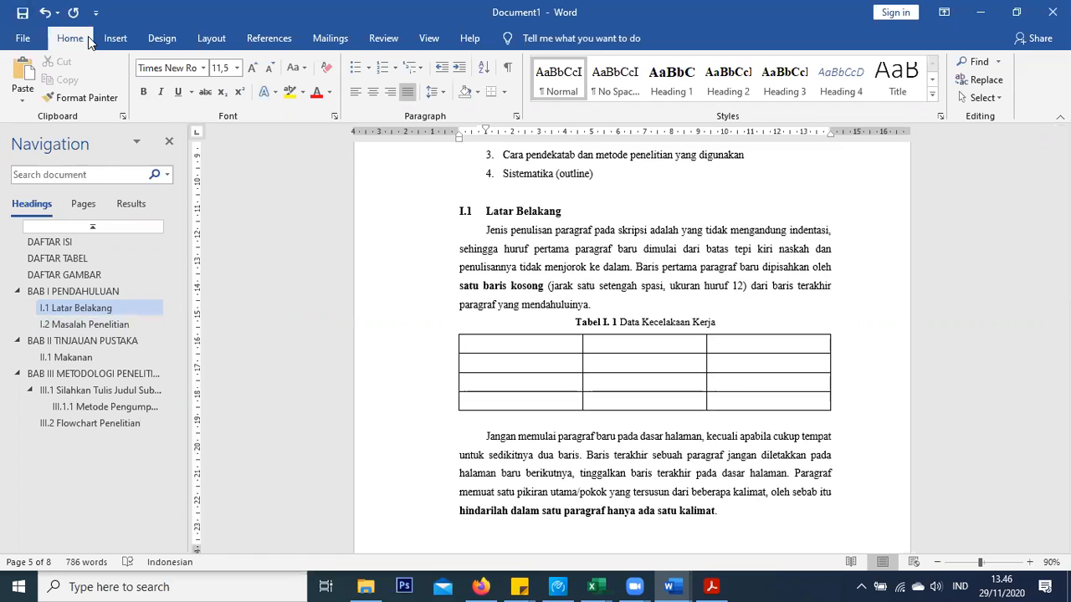
Insert a four-column table at the new empty paragraph
click(112, 38)
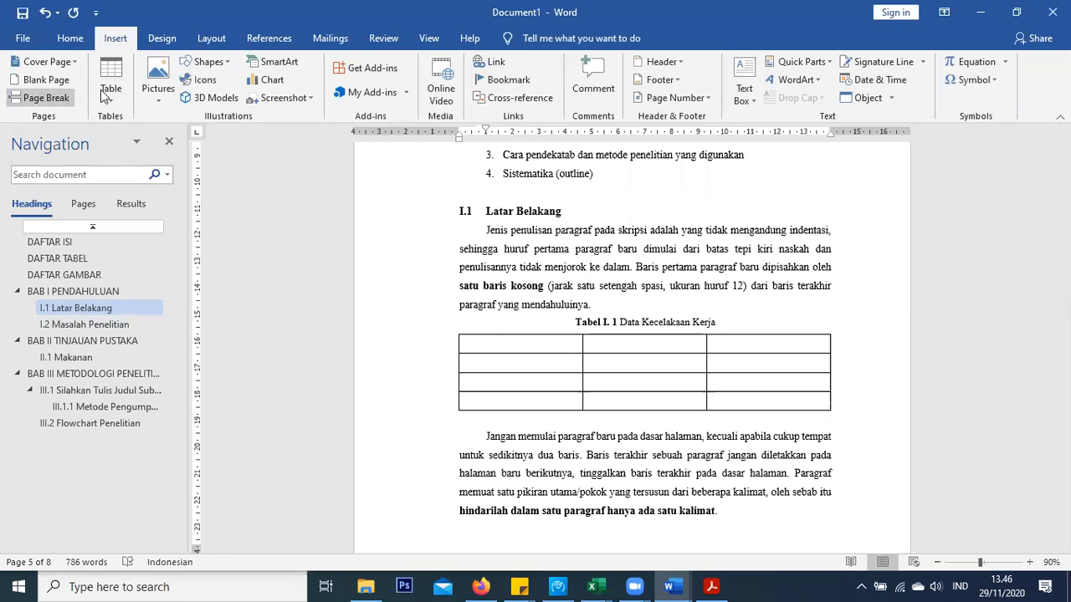
click(110, 80)
click(151, 164)
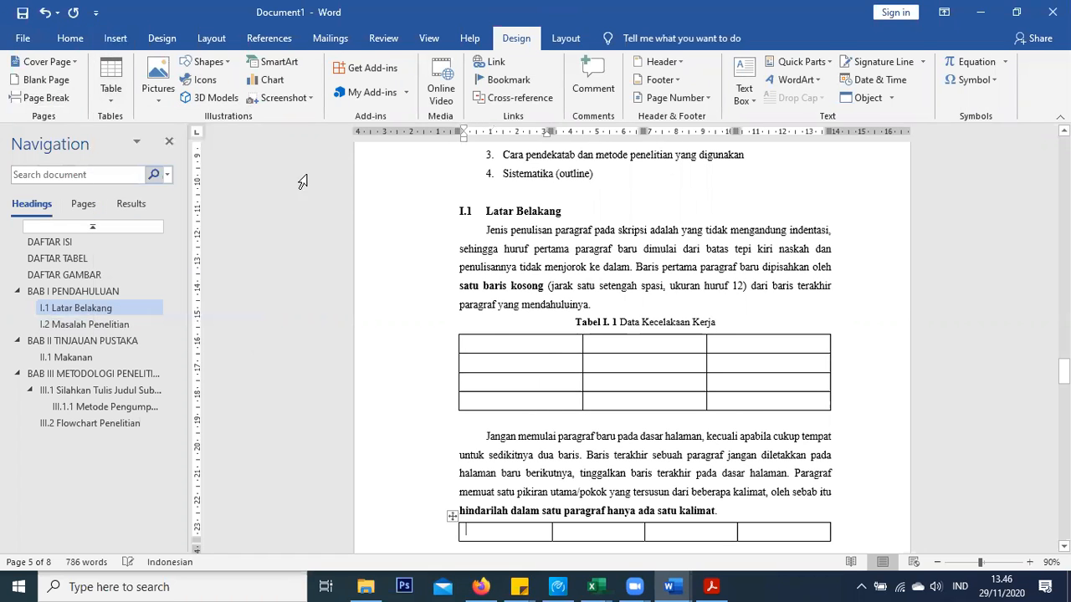
Caption the new table 'Tabel I. 2' above it
scroll(404, 266, down, 3)
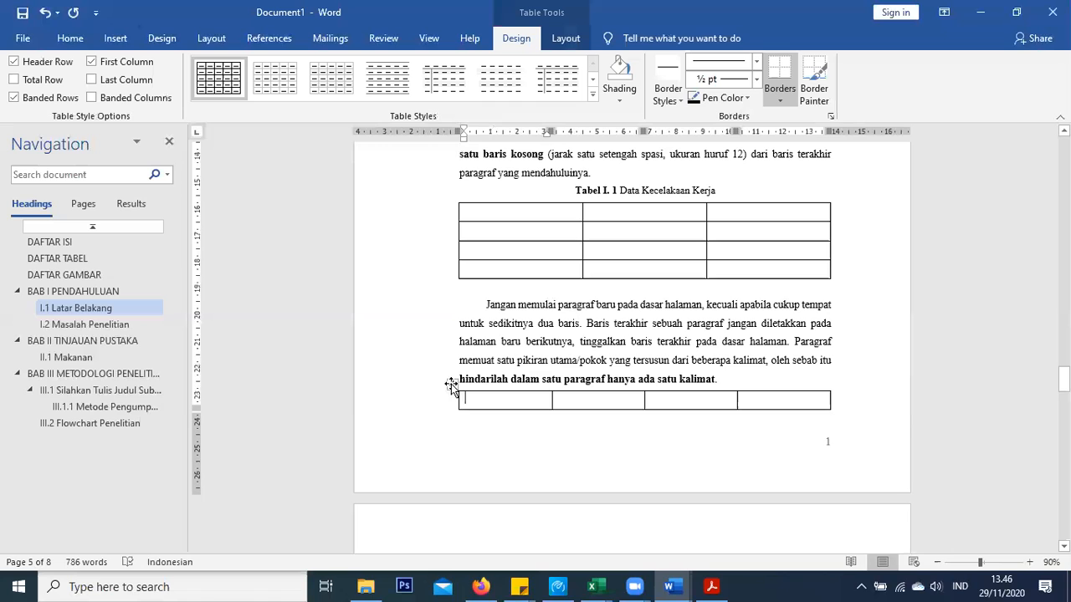
click(450, 383)
right_click(451, 383)
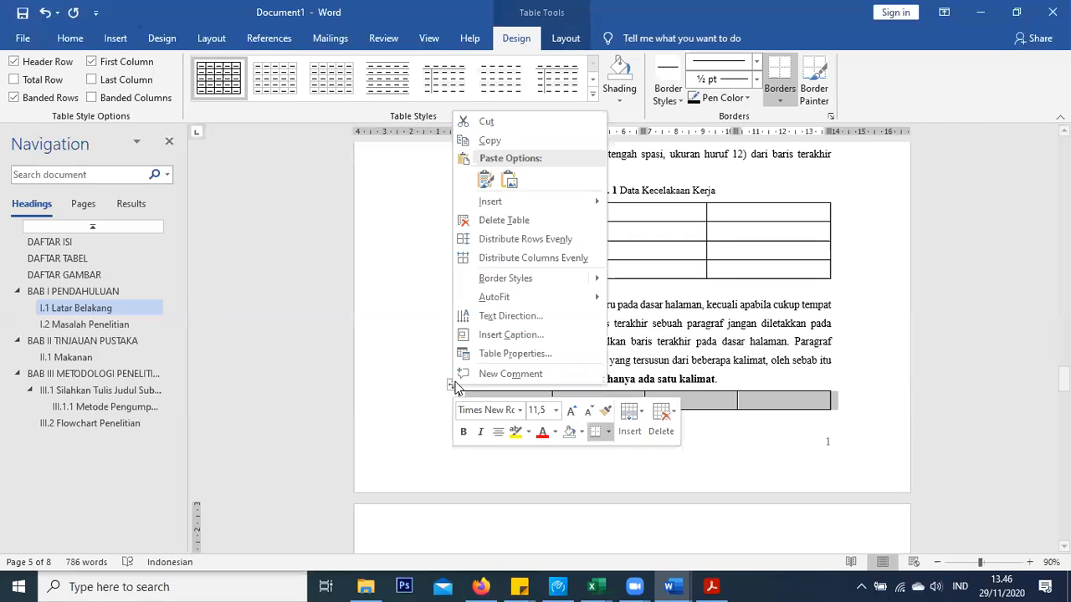
click(499, 332)
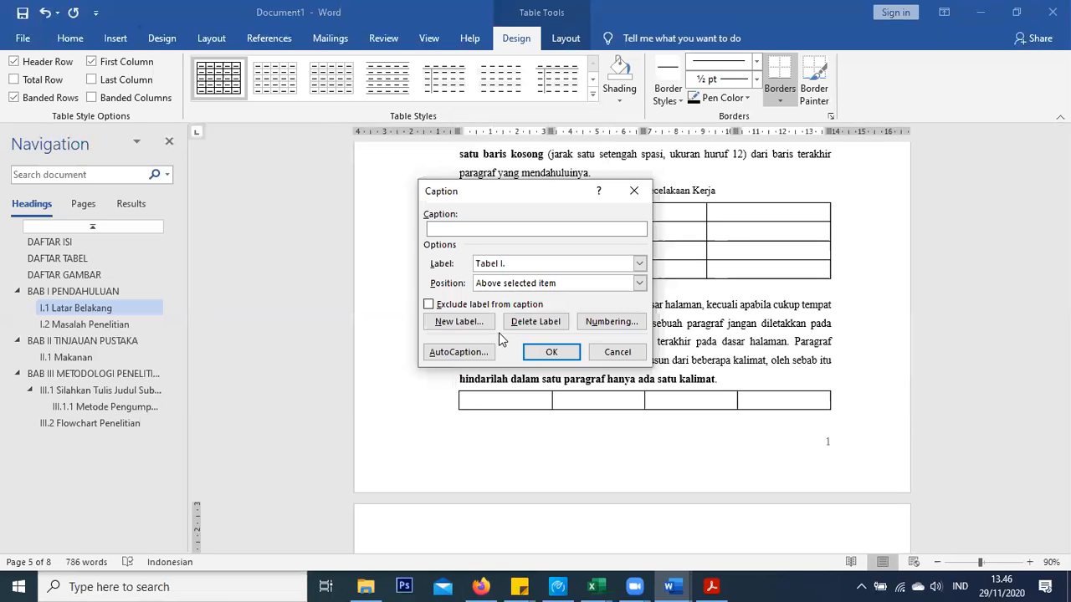
click(550, 352)
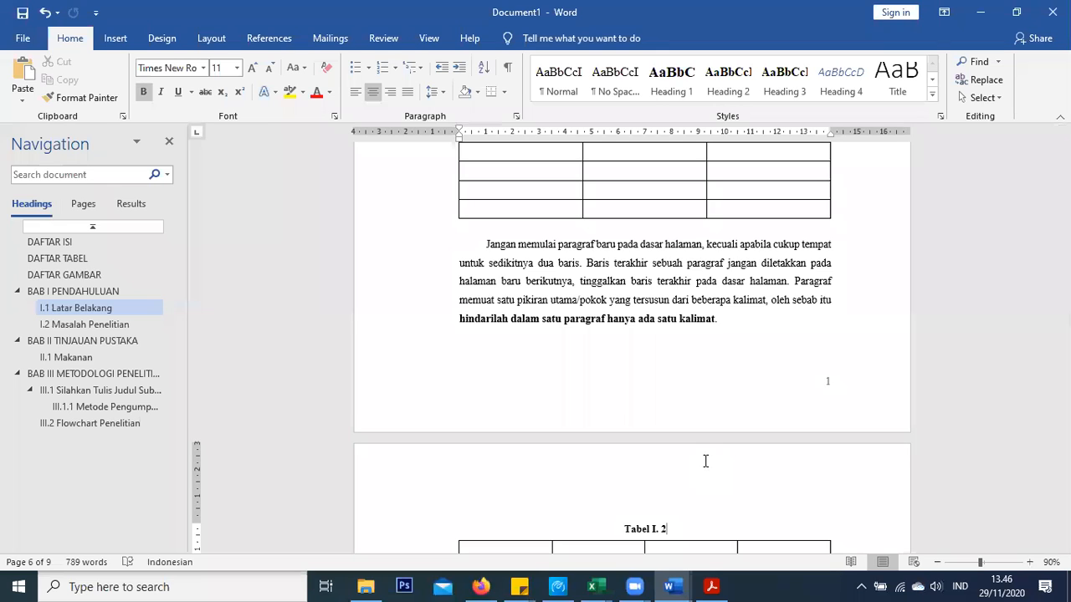
Type 'Data Pengendara Sepeda Motor' in regular weight after the Tabel I. 2 label
key(ctrl+z)
text(Data Oe)
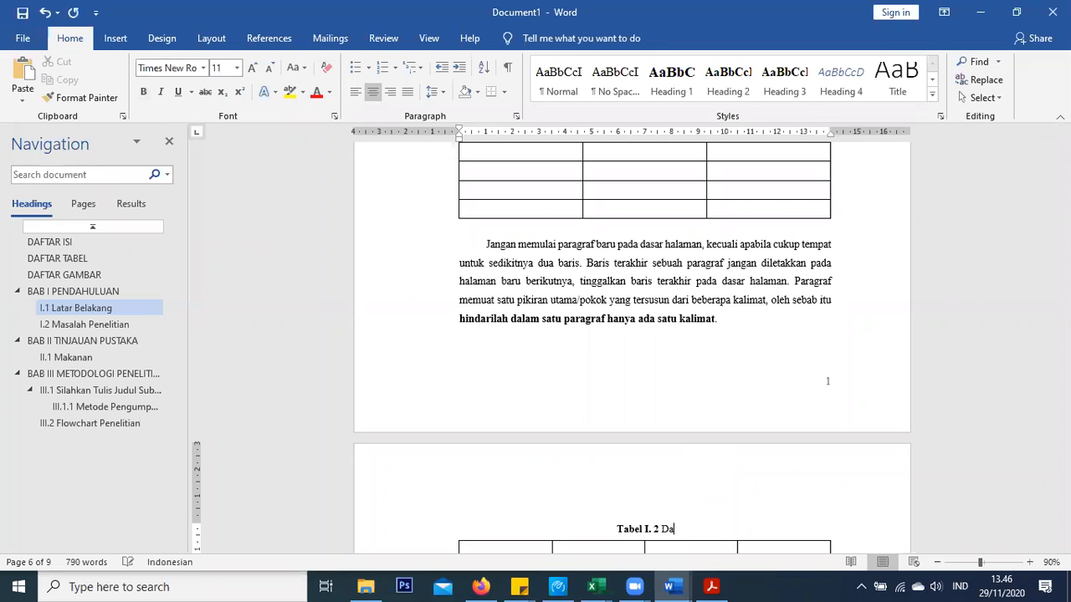
key(BackSpace)
key(BackSpace)
text(Pengendara S)
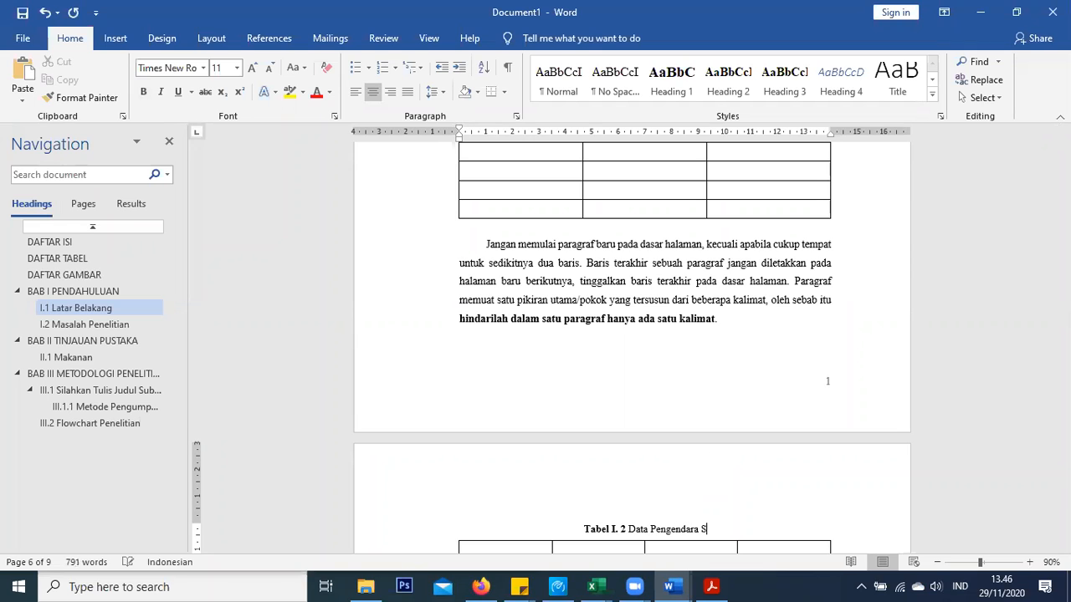
text(epeda Motor)
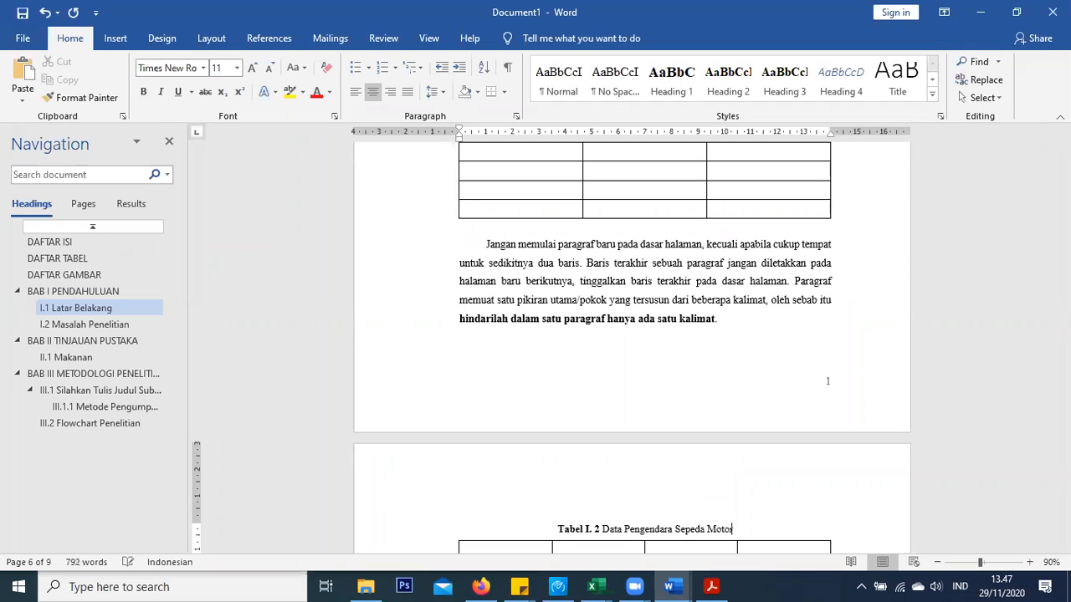
Scroll down to section II.1 Makanan
scroll(701, 303, down, 2)
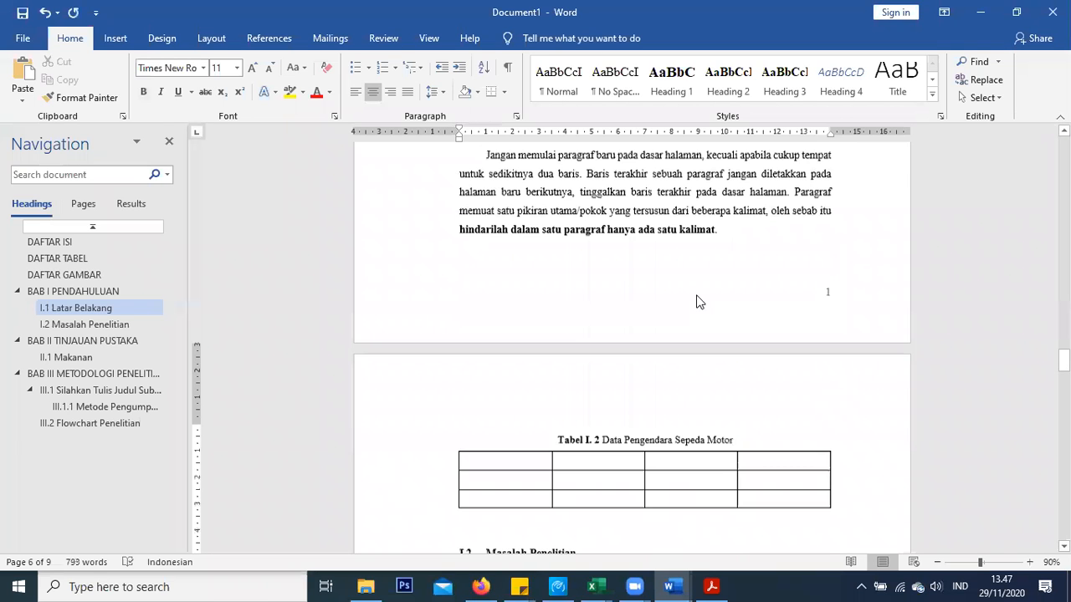
scroll(657, 488, up, 6)
scroll(655, 336, down, 15)
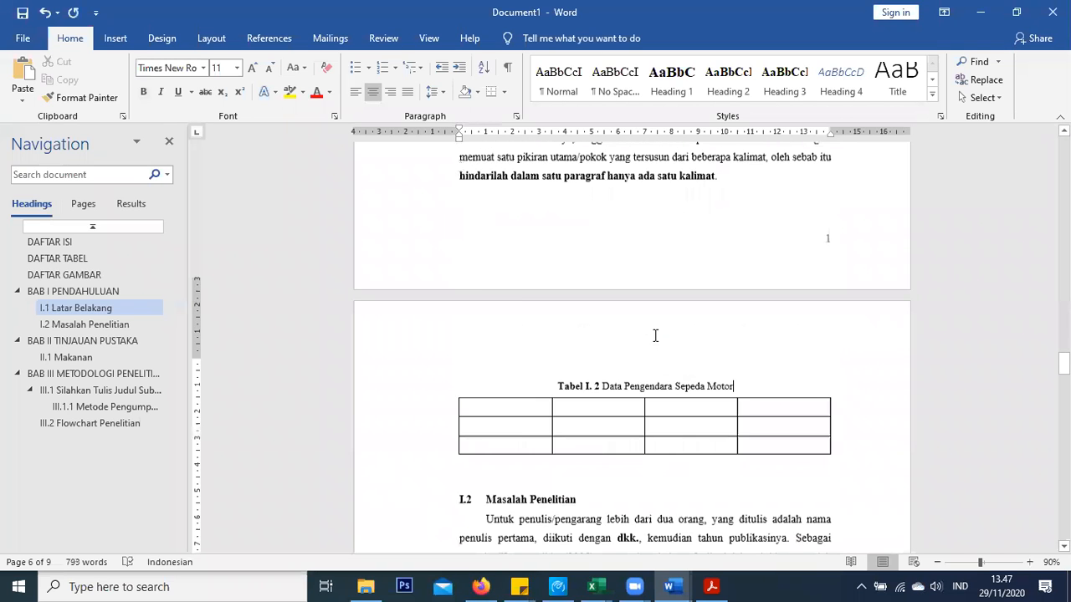
scroll(655, 335, down, 17)
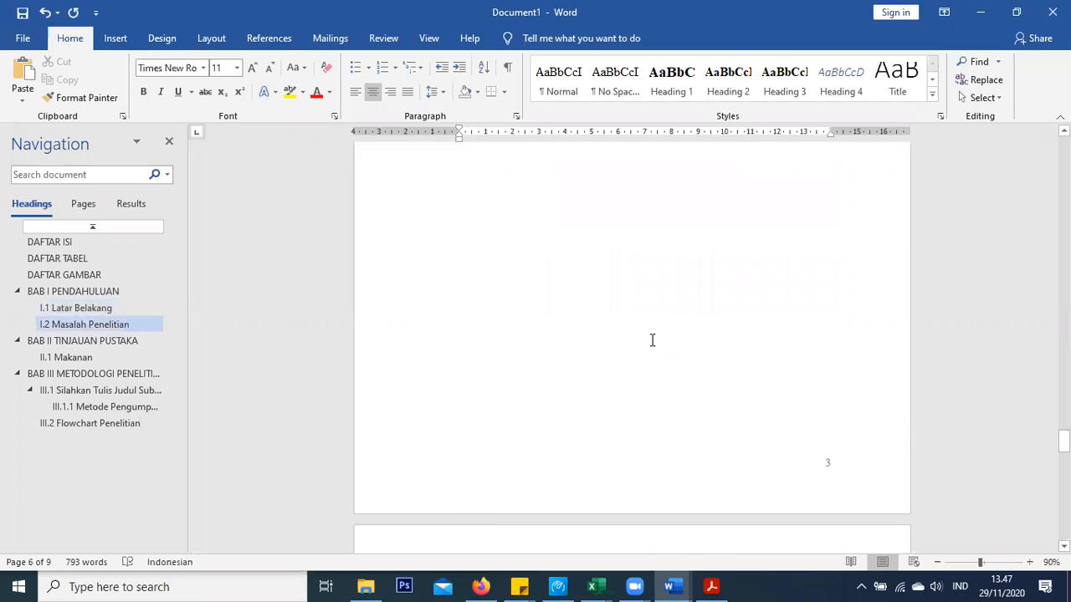
scroll(539, 305, down, 3)
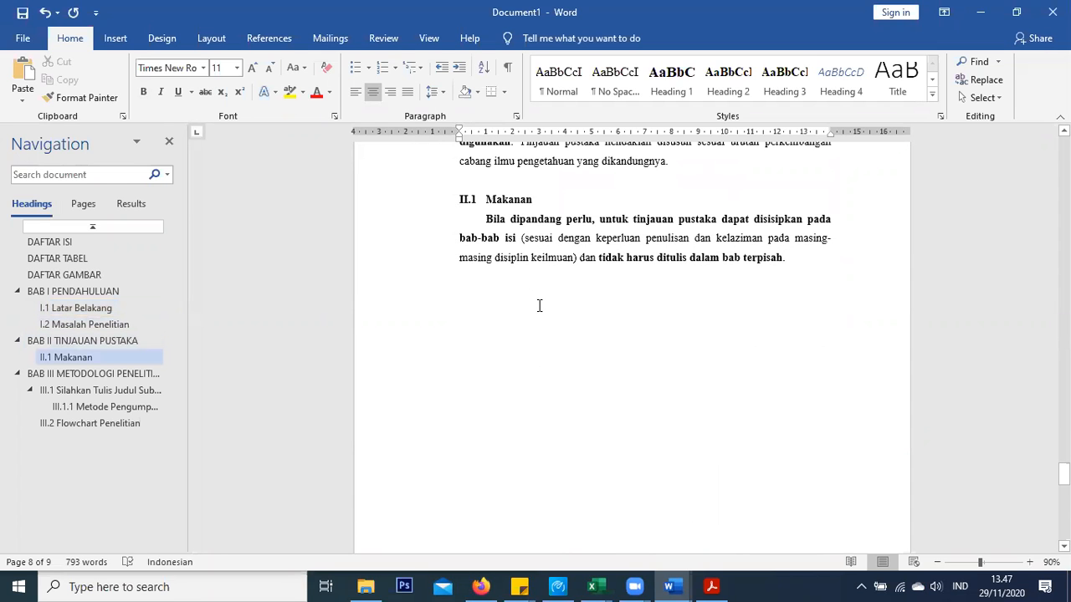
Insert a 3x4 table in a new paragraph after the Makanan text ending 'terpisah.'
click(763, 267)
click(801, 259)
key(Return)
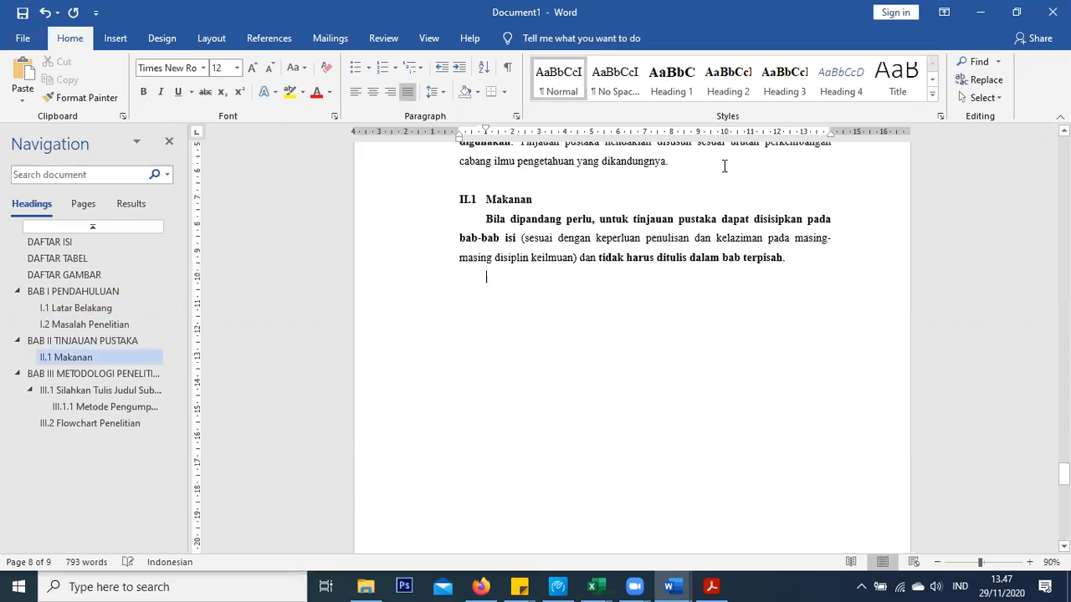
click(115, 38)
click(111, 83)
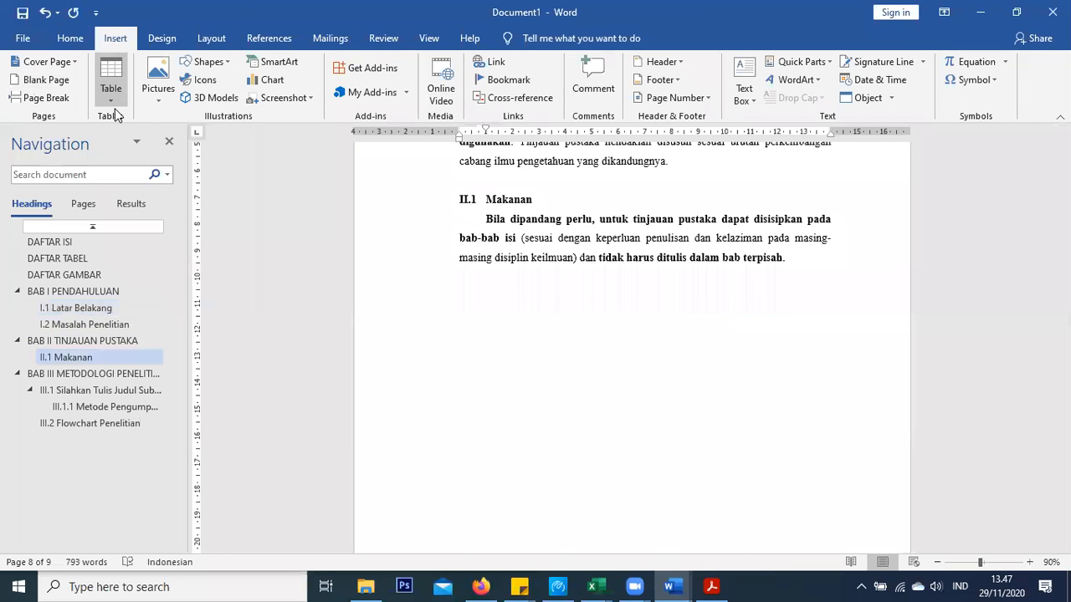
click(136, 178)
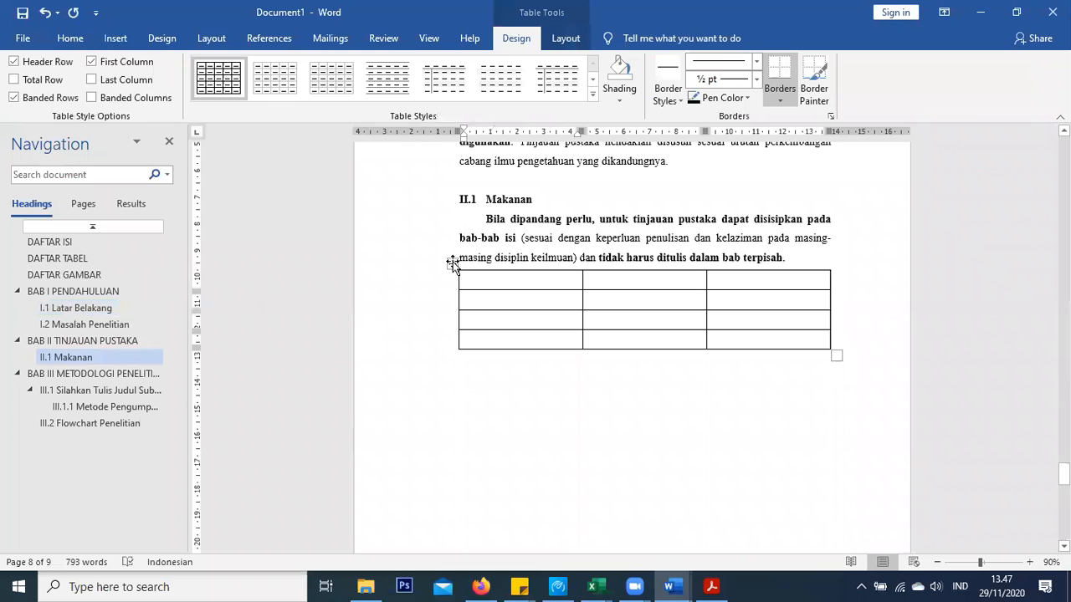
Caption the table 'Tabel II. 1' above it, using a new 'Tabel II.' label
click(452, 263)
right_click(452, 263)
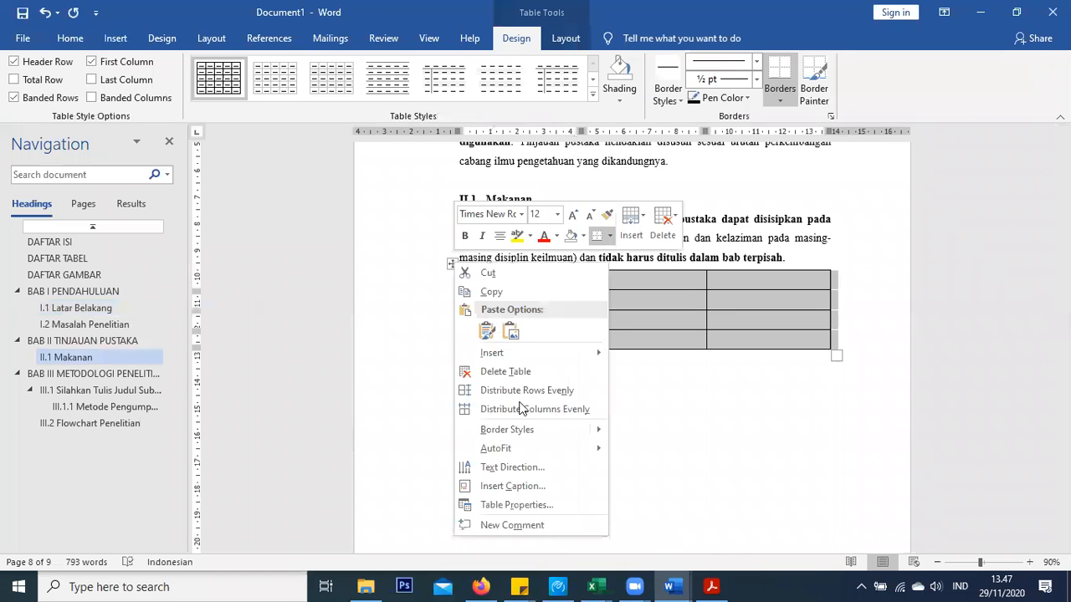
click(528, 483)
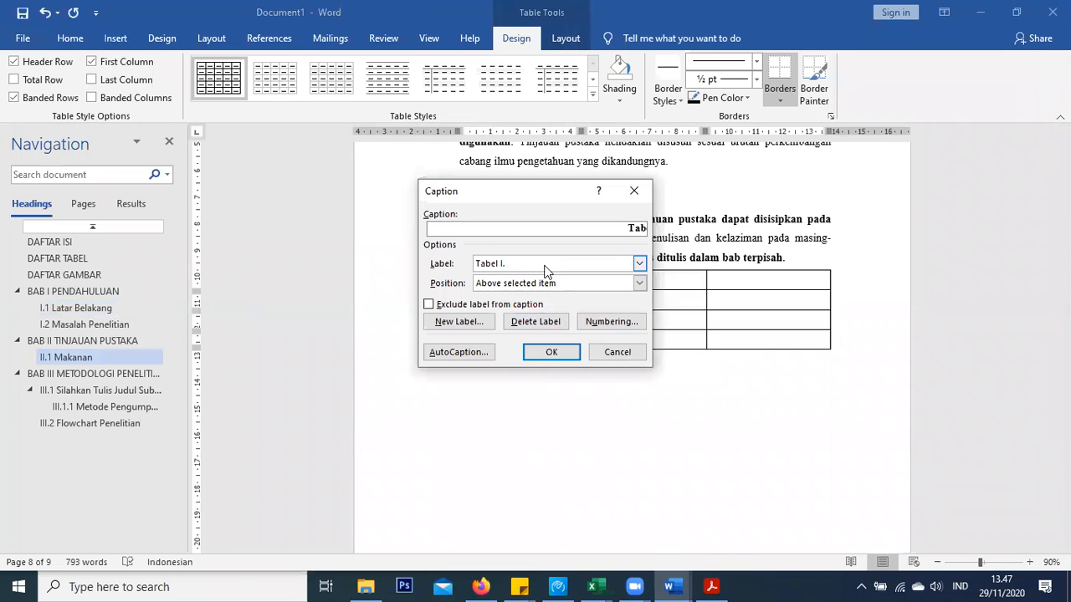
click(639, 263)
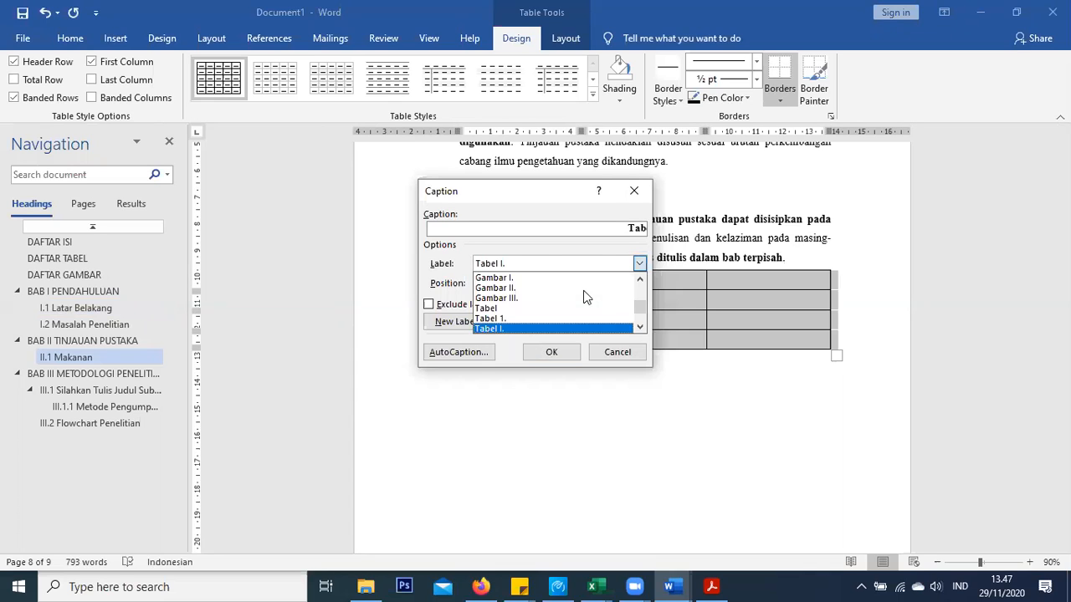
scroll(569, 311, down, 1)
click(544, 326)
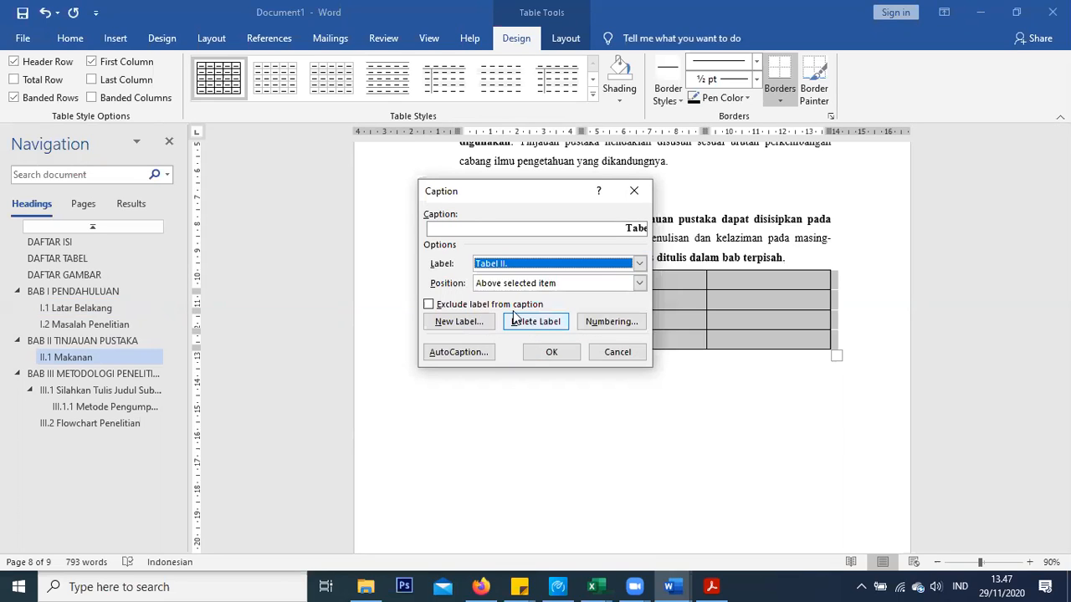
click(479, 329)
text(Tabel II.)
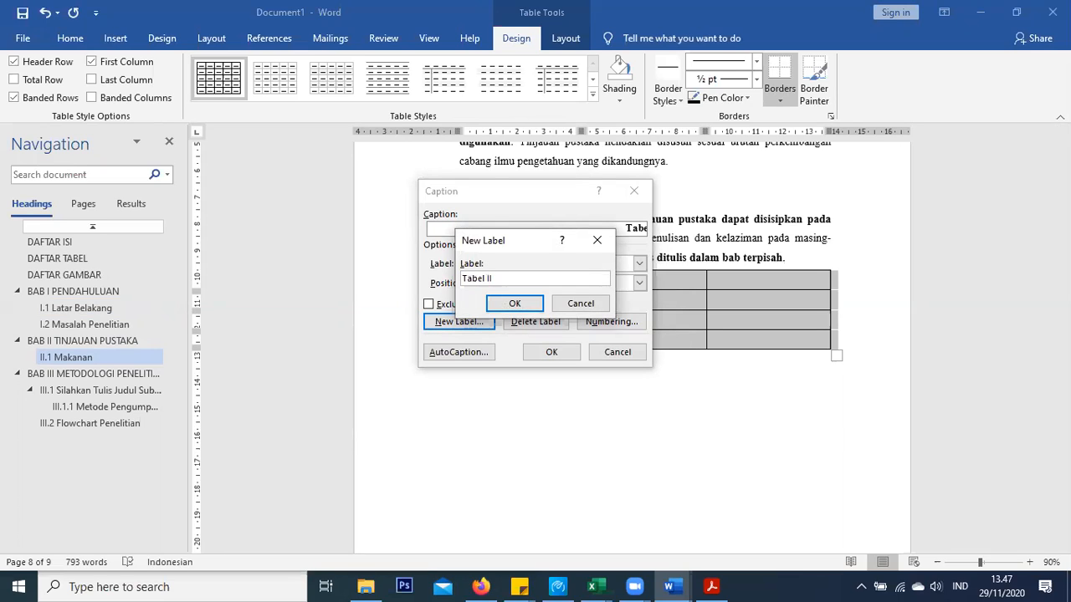
click(515, 303)
click(548, 352)
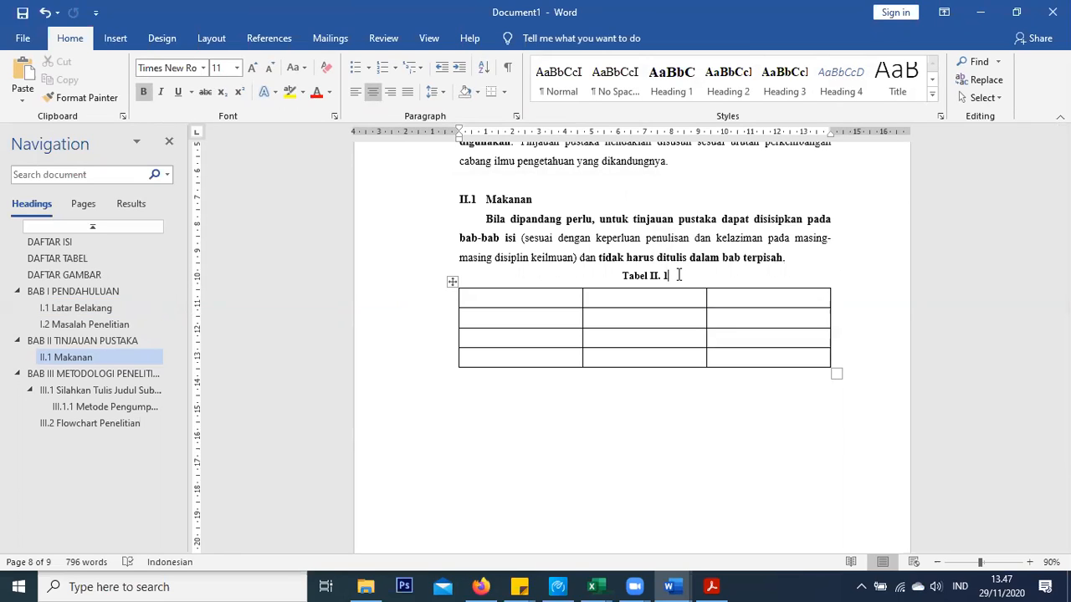
Type 'Data Makanan Banyak Lemak' in regular weight after Tabel II. 1, then select that description
text(Data)
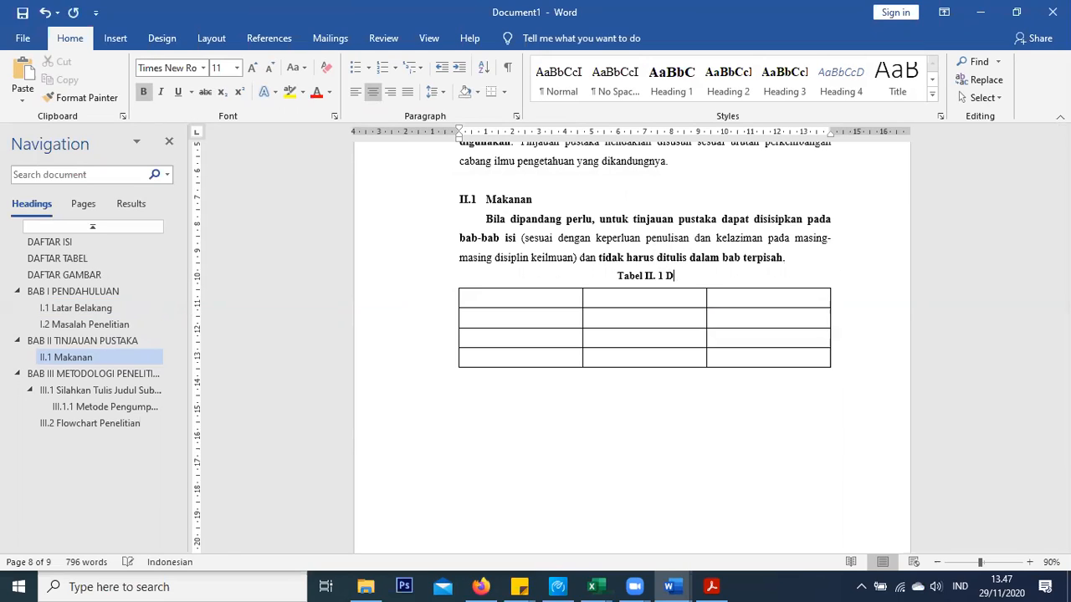
key(BackSpace)
key(BackSpace)
key(BackSpace)
key(BackSpace)
key(ctrl+b)
text(Dat)
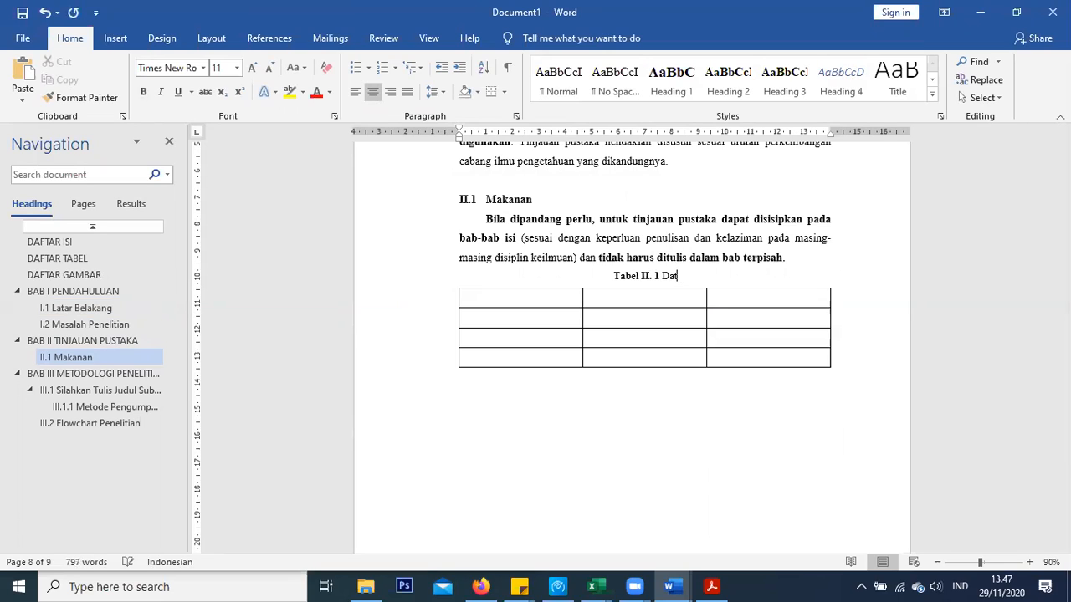
text(a Makanan )
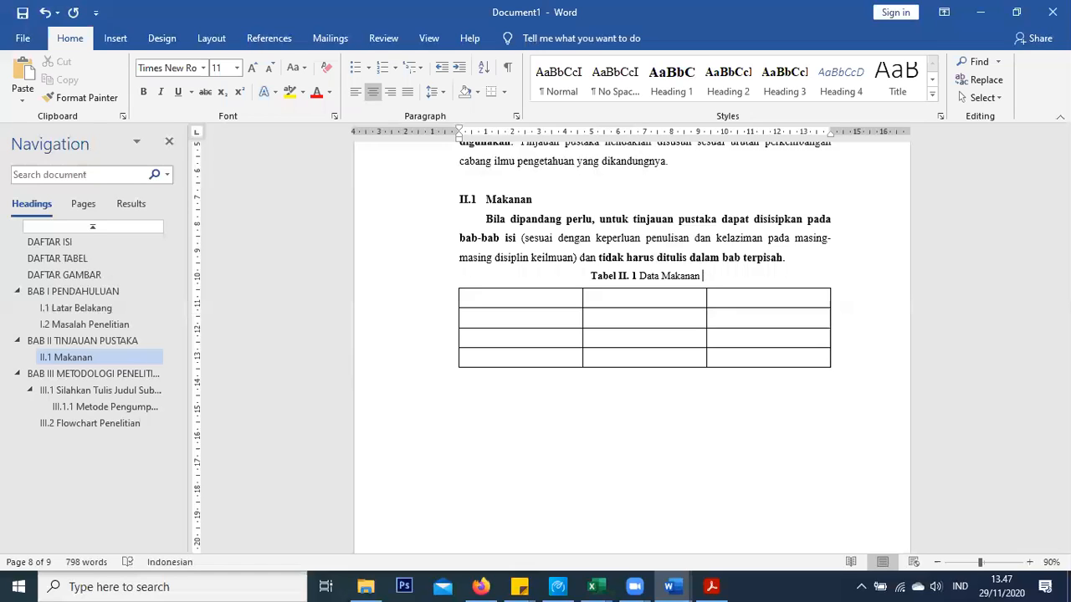
text(Banyak Lemak)
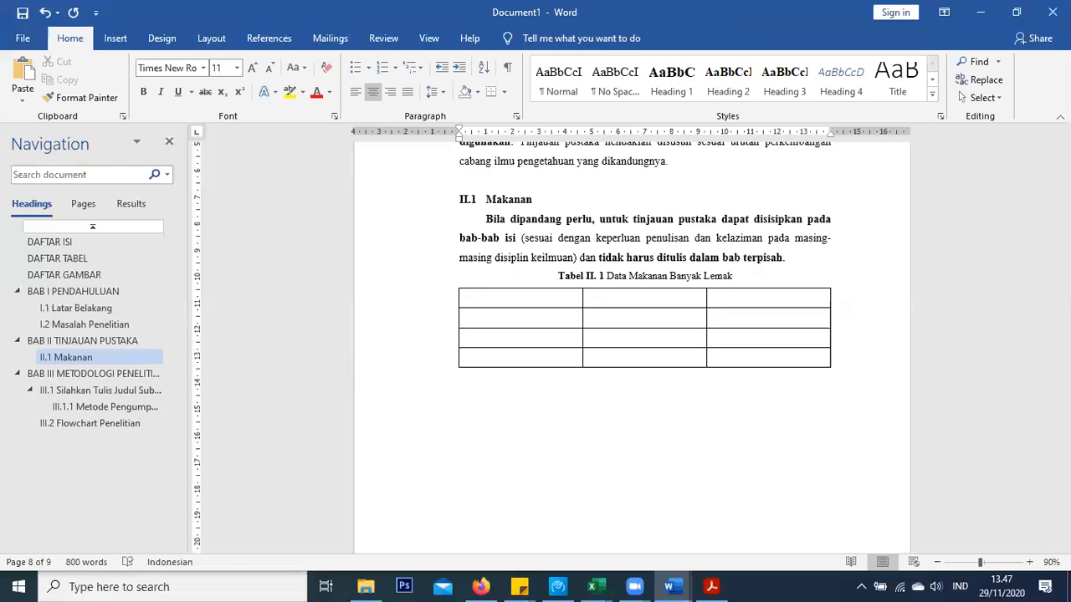
scroll(680, 264, up, 1)
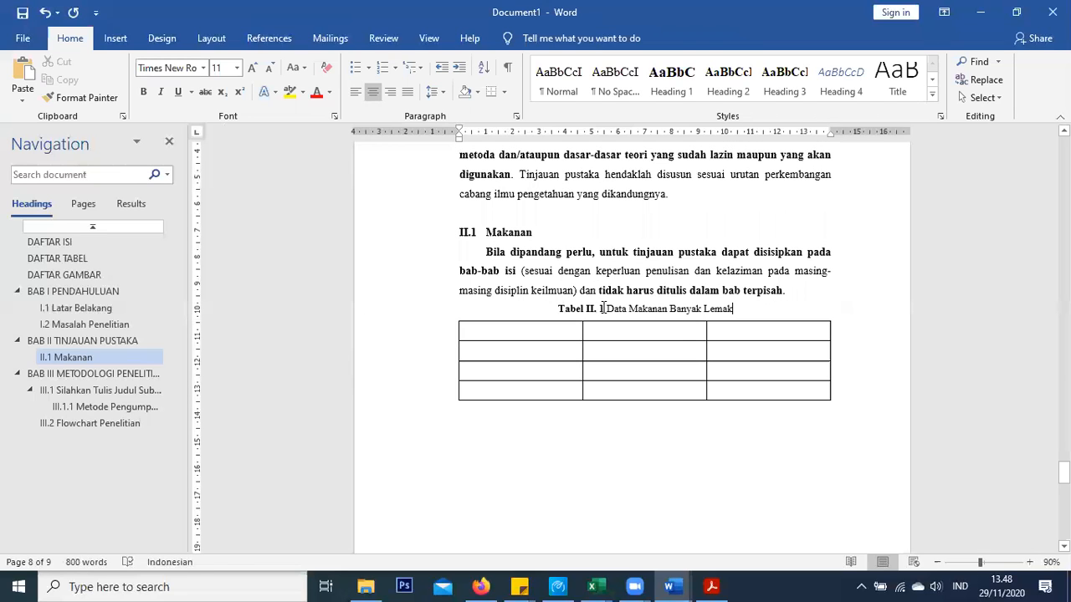
drag(606, 309, 733, 309)
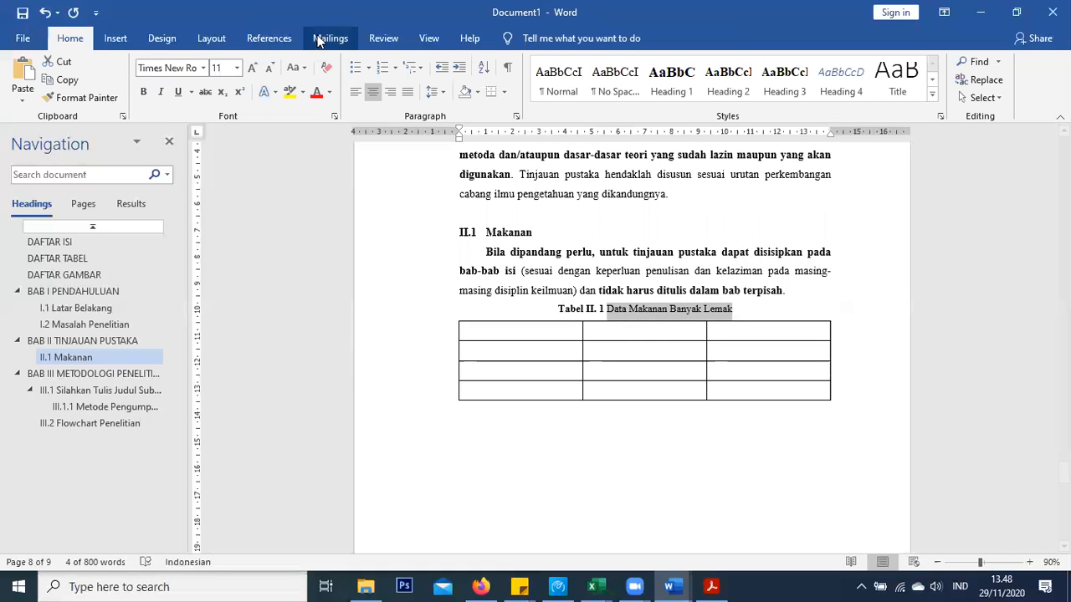
Change the II.1 caption description to lowercase: 'data makanan banyak lemak'
click(691, 309)
drag(607, 309, 733, 309)
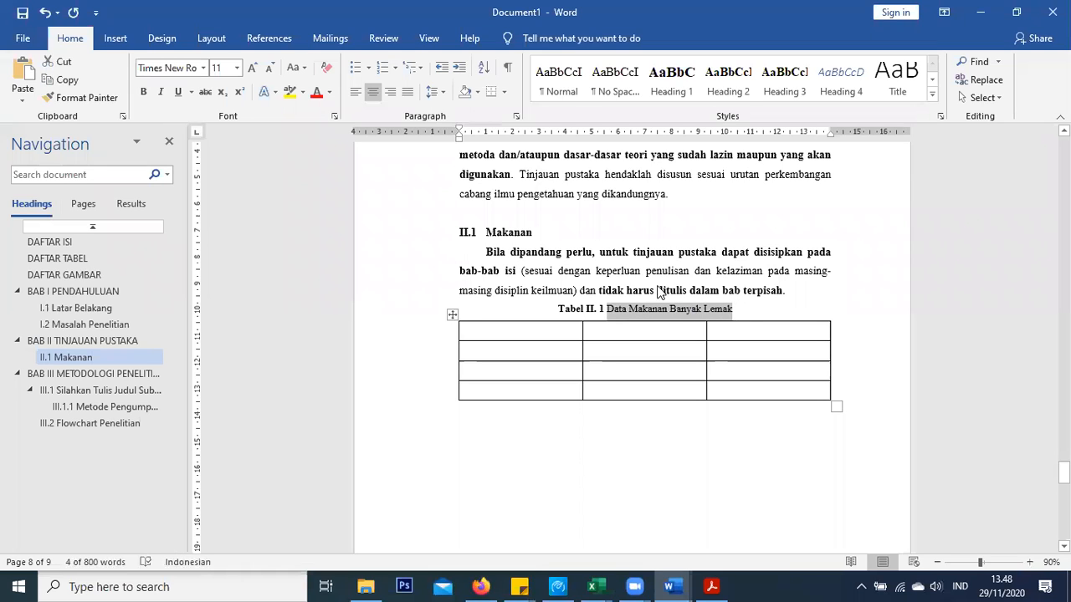
click(292, 67)
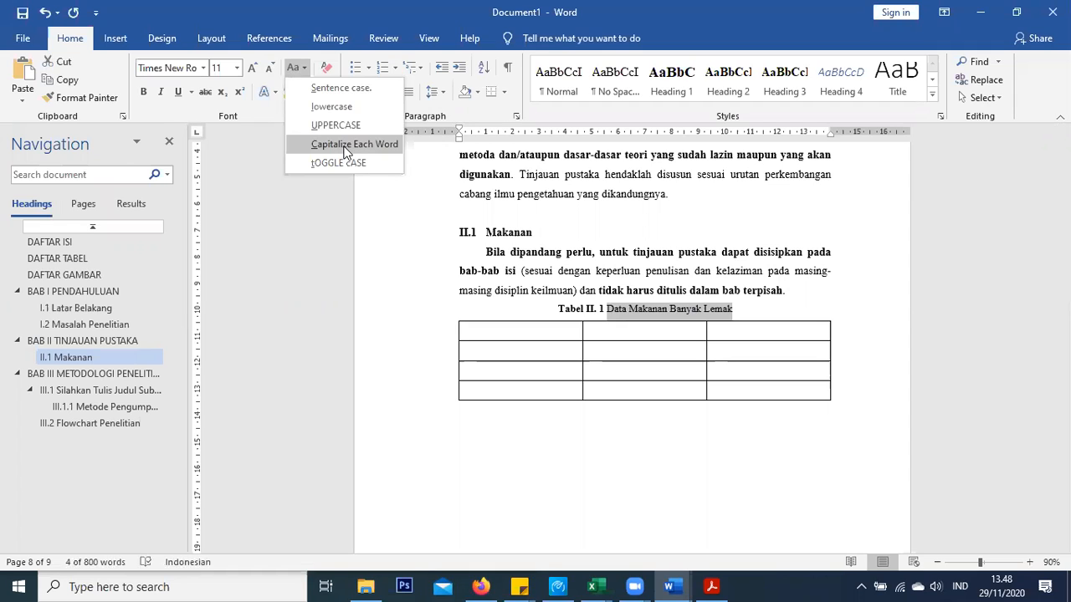
click(349, 106)
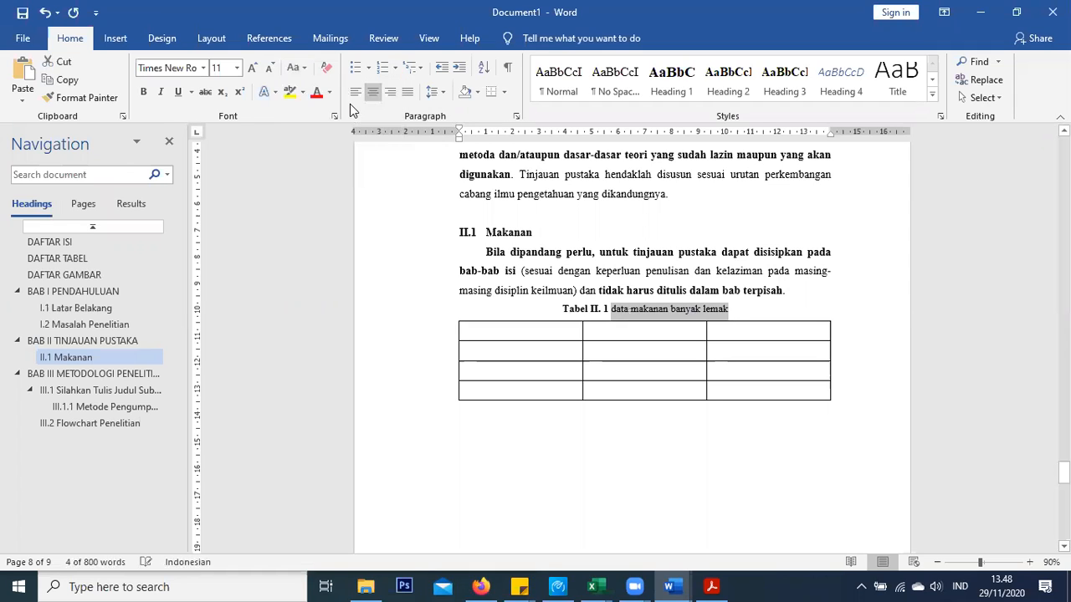
click(303, 71)
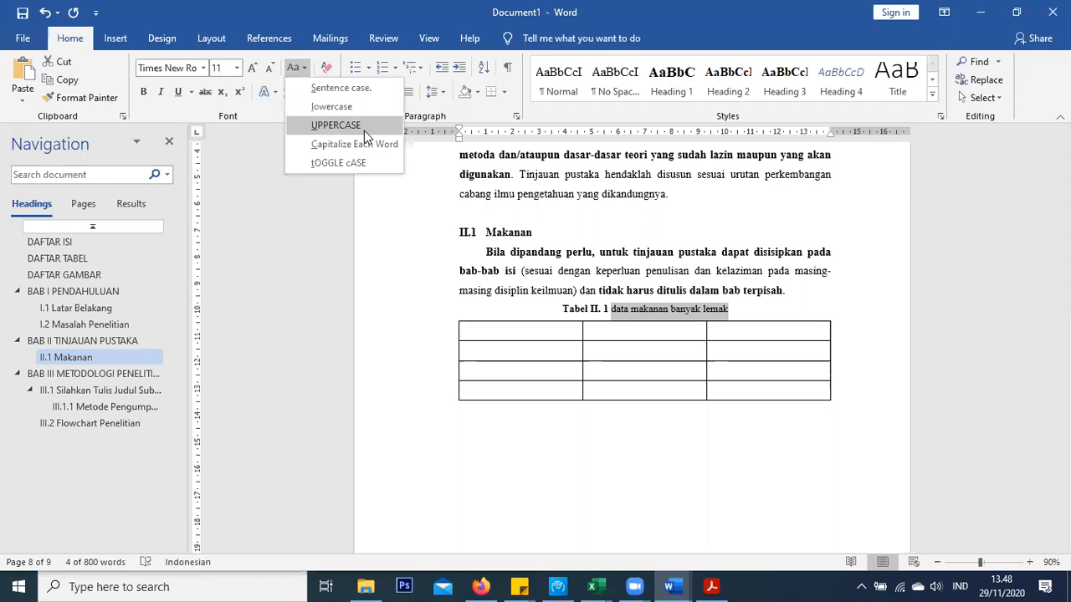
Capitalize each word of the II.1 caption description, then add a blank line after the III.1 paragraph
click(364, 147)
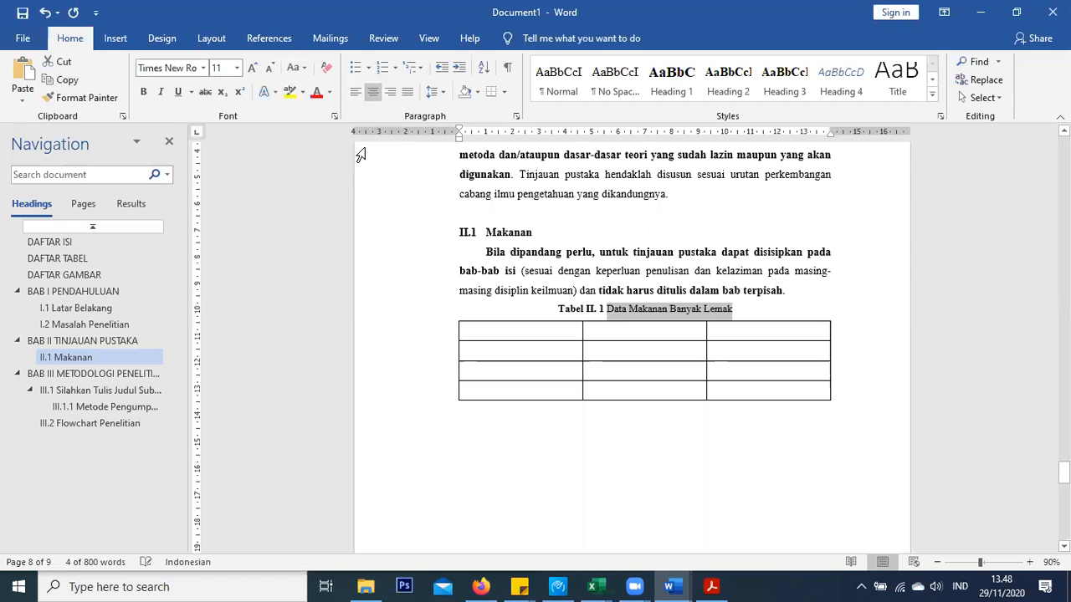
click(808, 290)
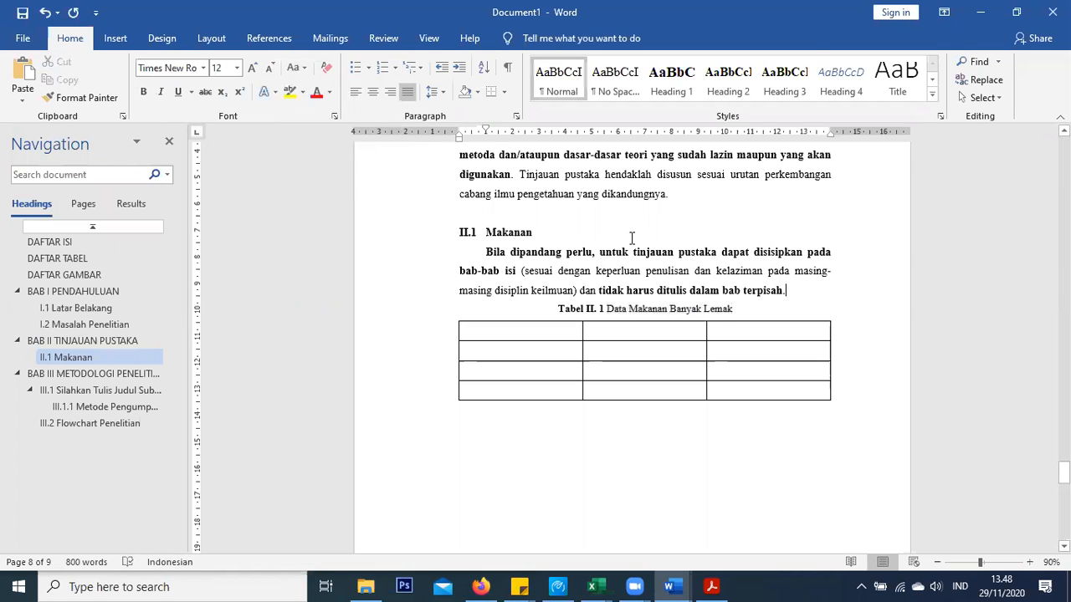
scroll(632, 240, down, 5)
scroll(619, 241, up, 3)
scroll(605, 242, down, 15)
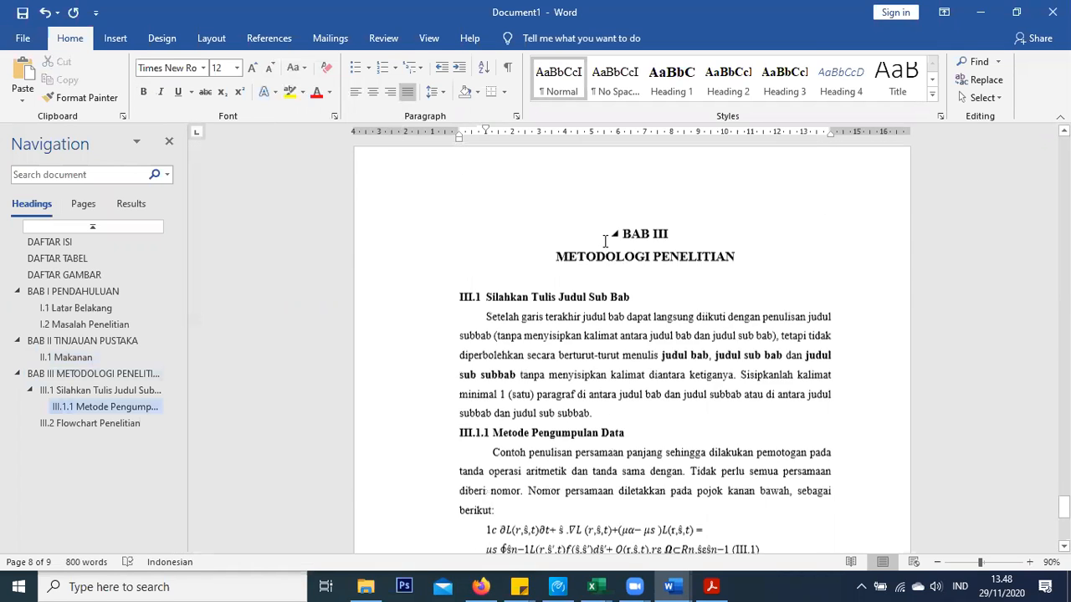
scroll(605, 241, down, 2)
scroll(606, 251, up, 3)
click(607, 304)
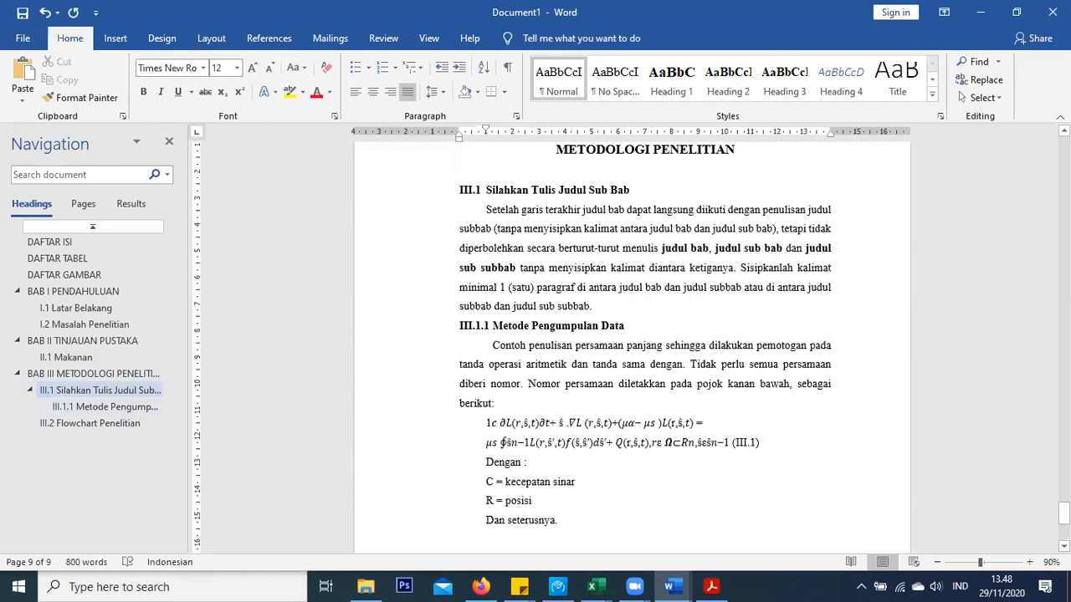
key(Return)
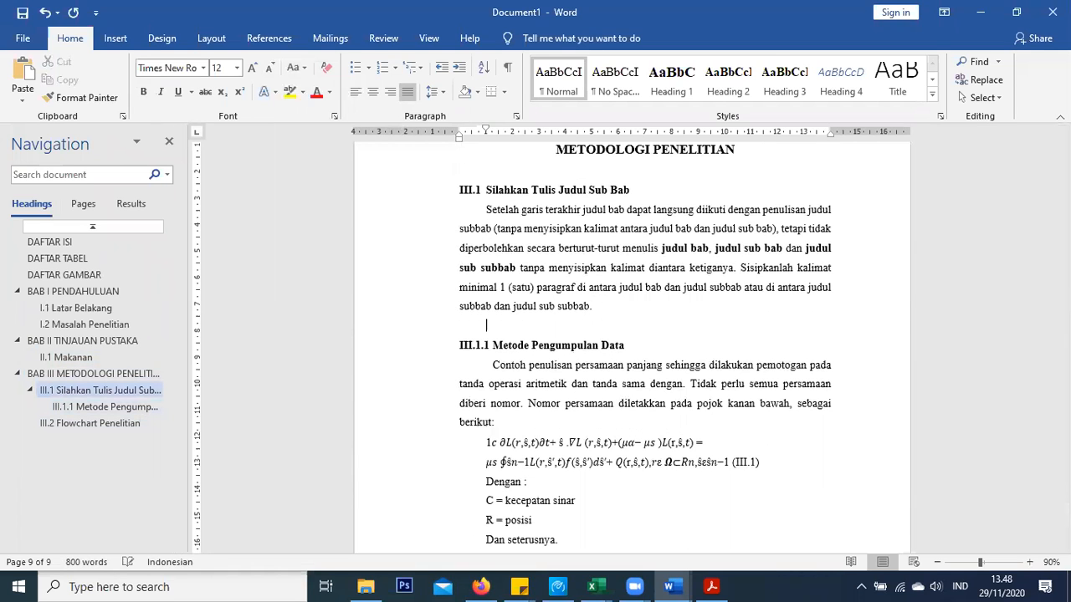
Insert a 4x4 table on the new blank line in section III.1
click(117, 40)
click(114, 91)
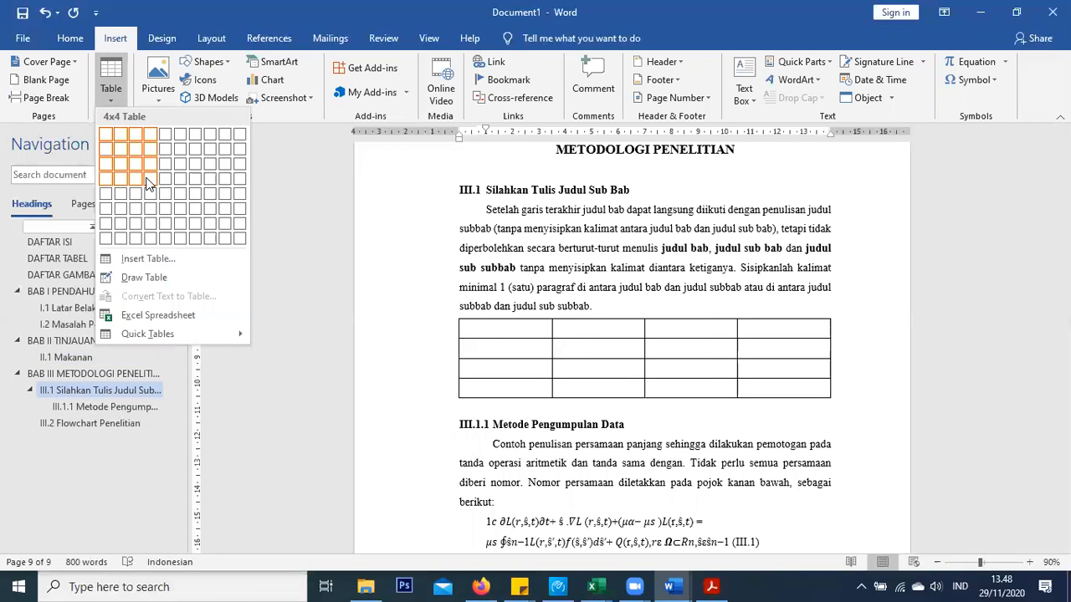
click(147, 182)
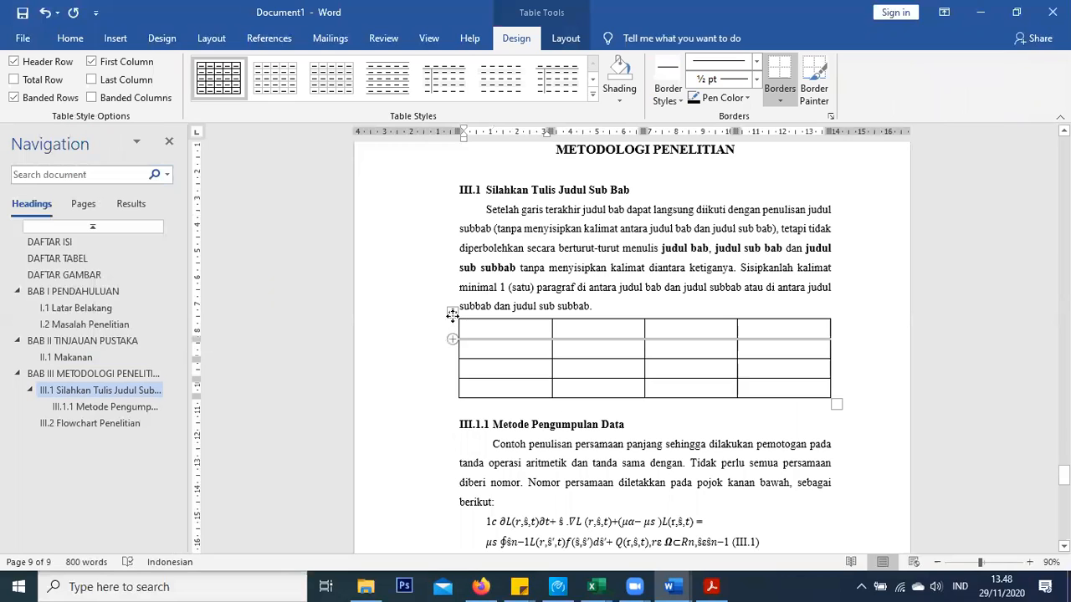
Caption the new table 'Tabel III. 1' above it using the Tabel III. label
click(452, 315)
right_click(455, 321)
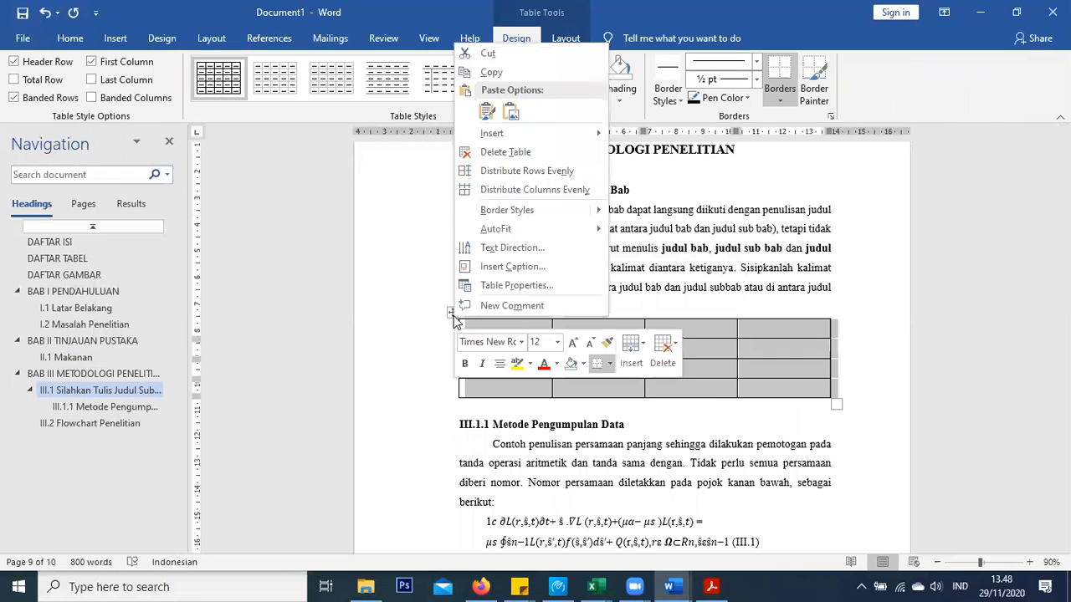
click(512, 277)
click(511, 263)
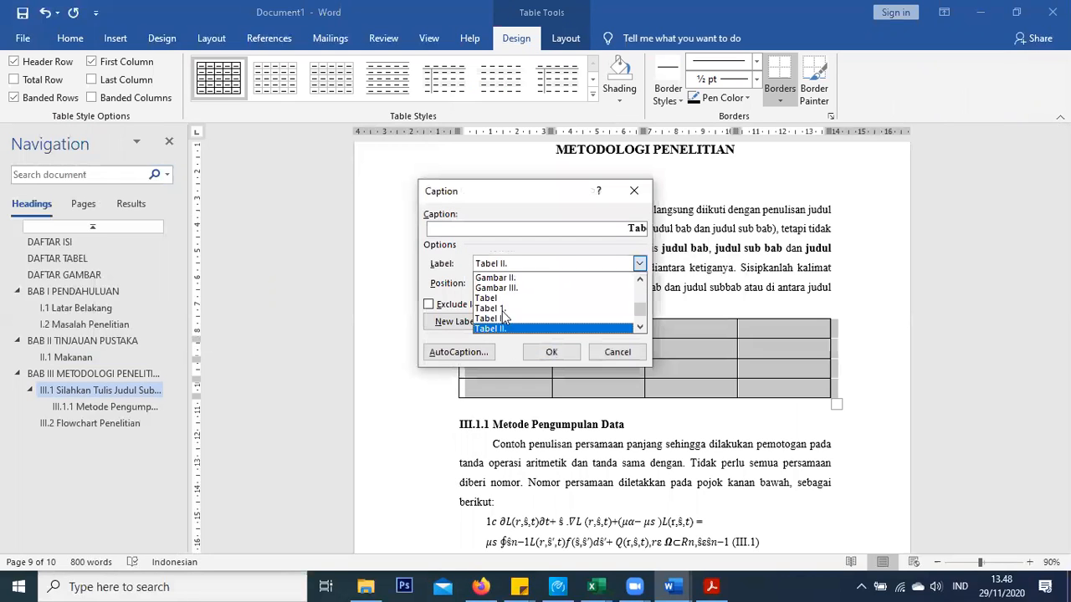
click(520, 328)
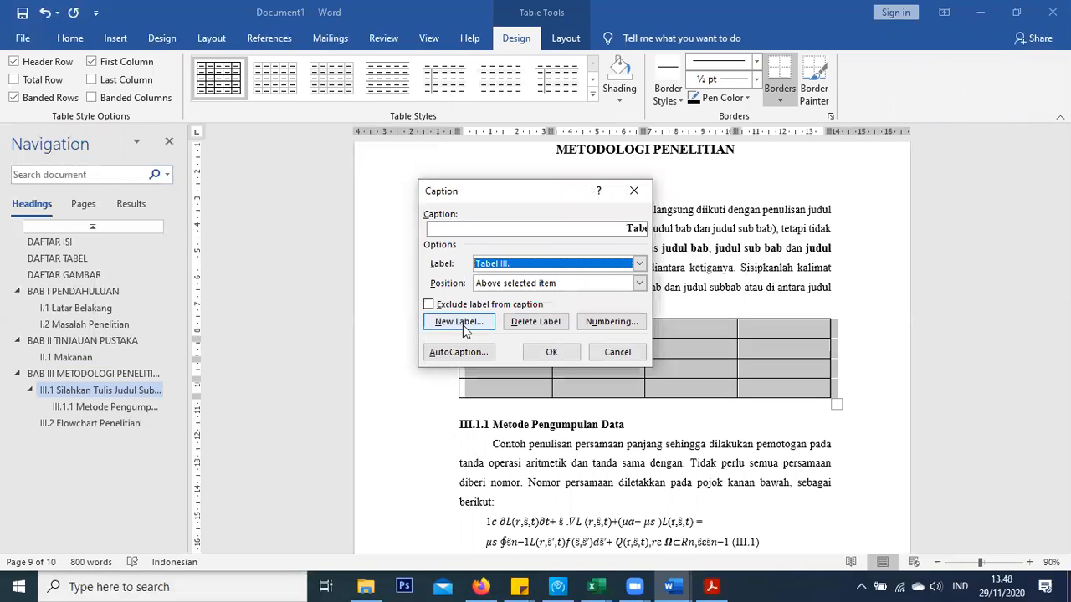
click(539, 353)
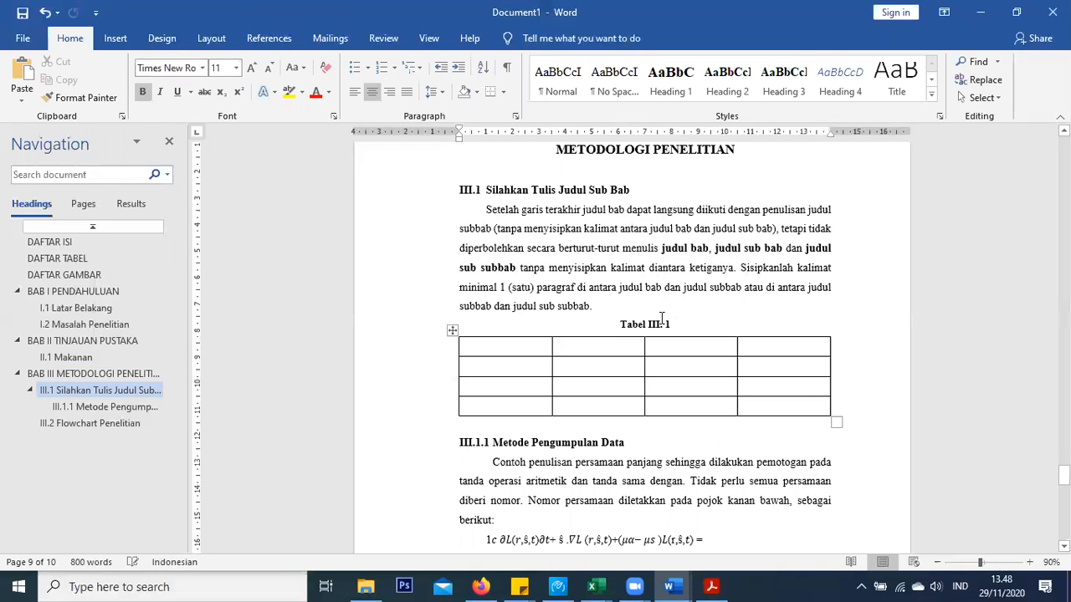
Type the caption description 'Data Potensi Bahaya' in regular weight, correcting typing slips
key(ctrl+b)
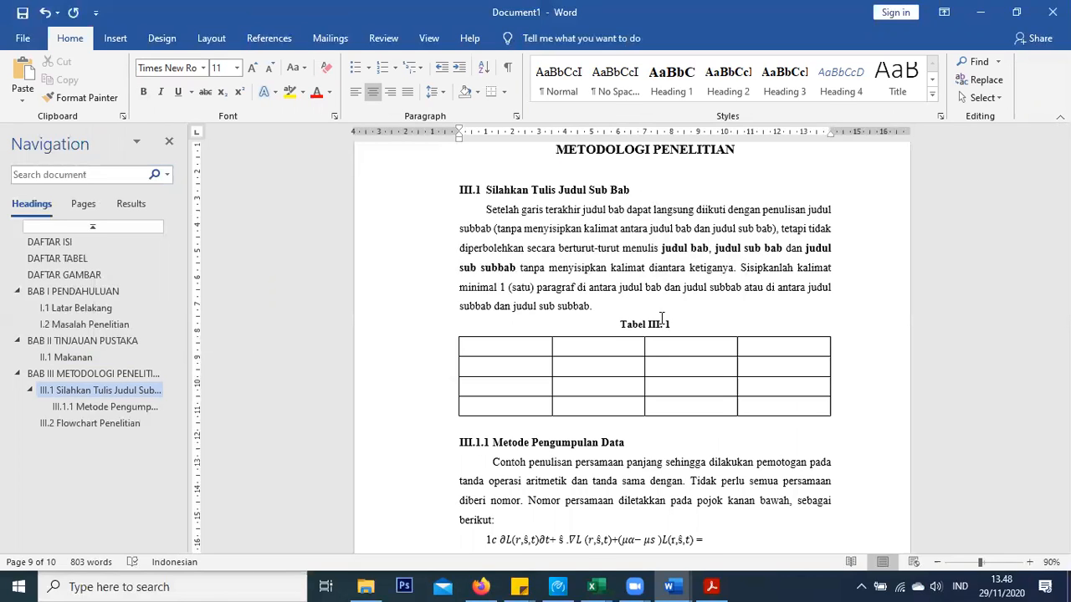
text(Data)
key(BackSpace)
key(BackSpace)
key(BackSpace)
key(BackSpace)
text(A)
key(BackSpace)
key(BackSpace)
key(ctrl+b)
text(Alu)
key(BackSpace)
key(BackSpace)
key(BackSpace)
key(BackSpace)
text(Data)
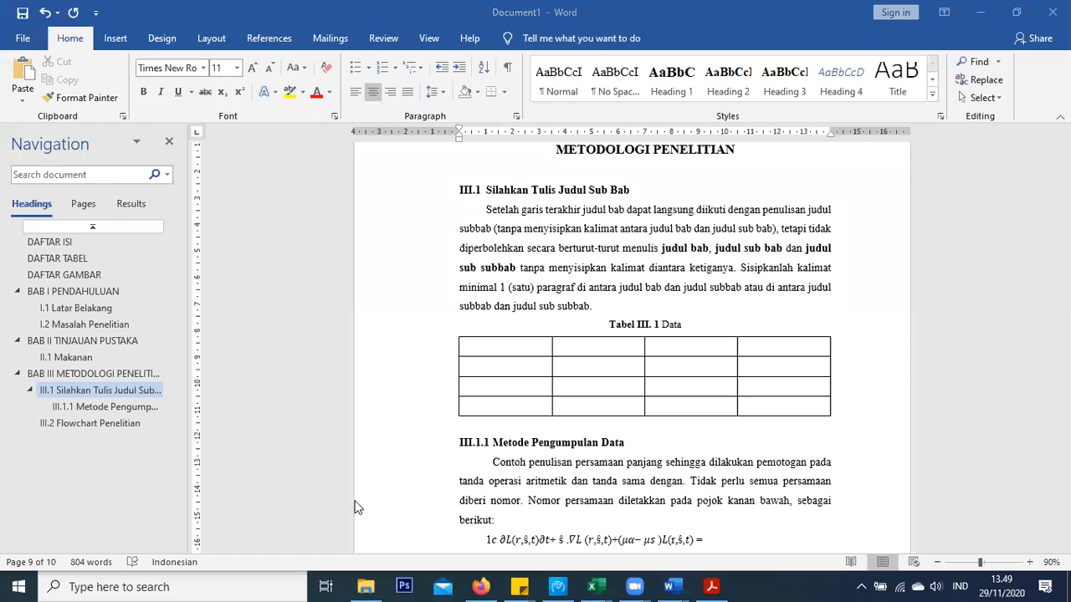
click(695, 324)
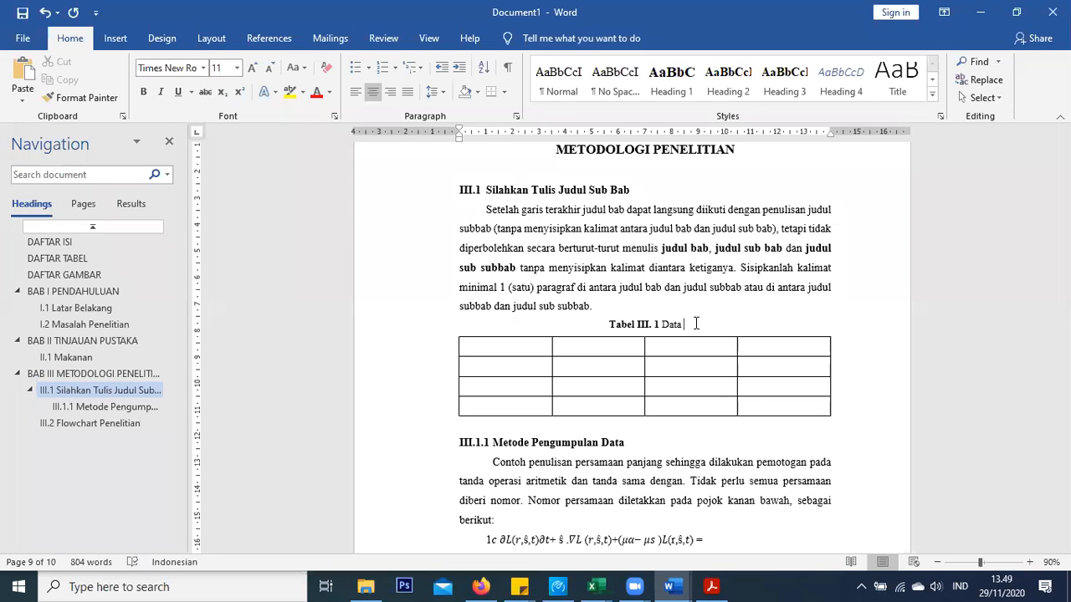
text(Potensi)
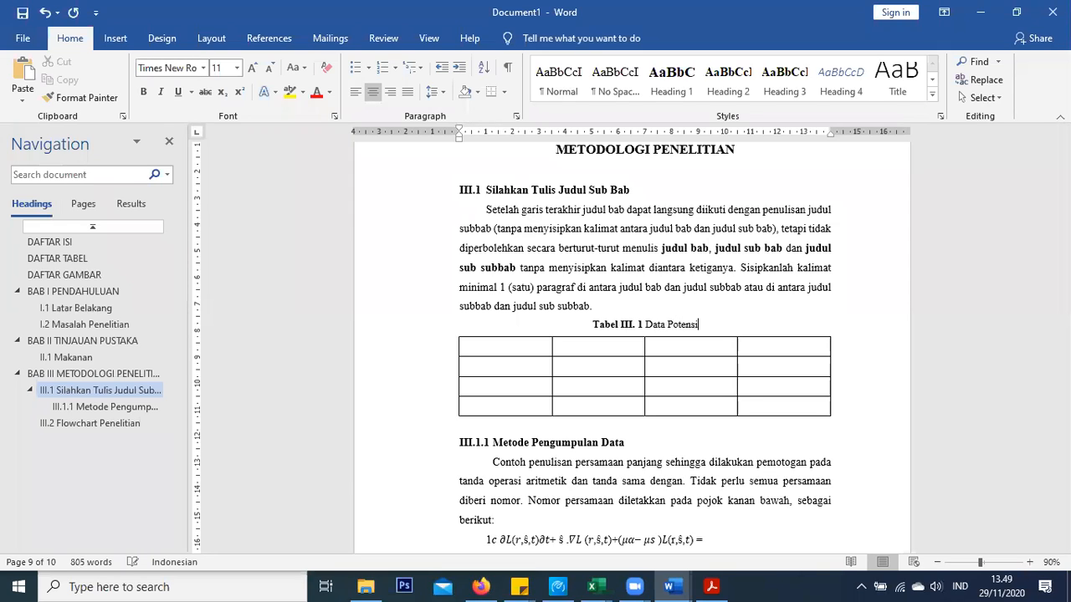
text( Bahaya)
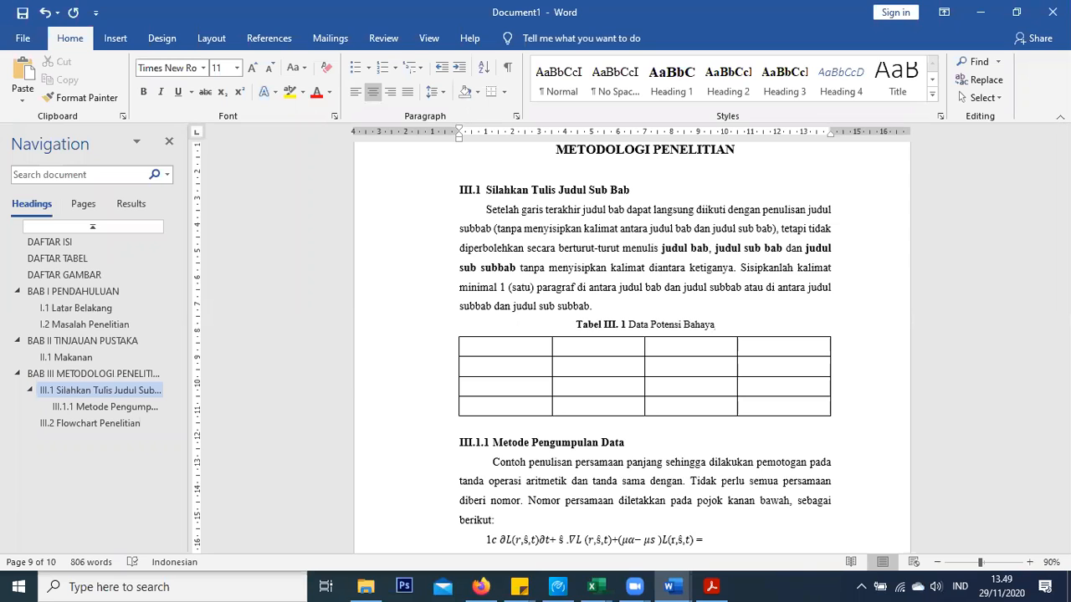
right_click(696, 322)
scroll(587, 277, down, 4)
Jump to the DAFTAR TABEL heading and place the cursor on the blank line below it
click(593, 285)
scroll(593, 286, down, 3)
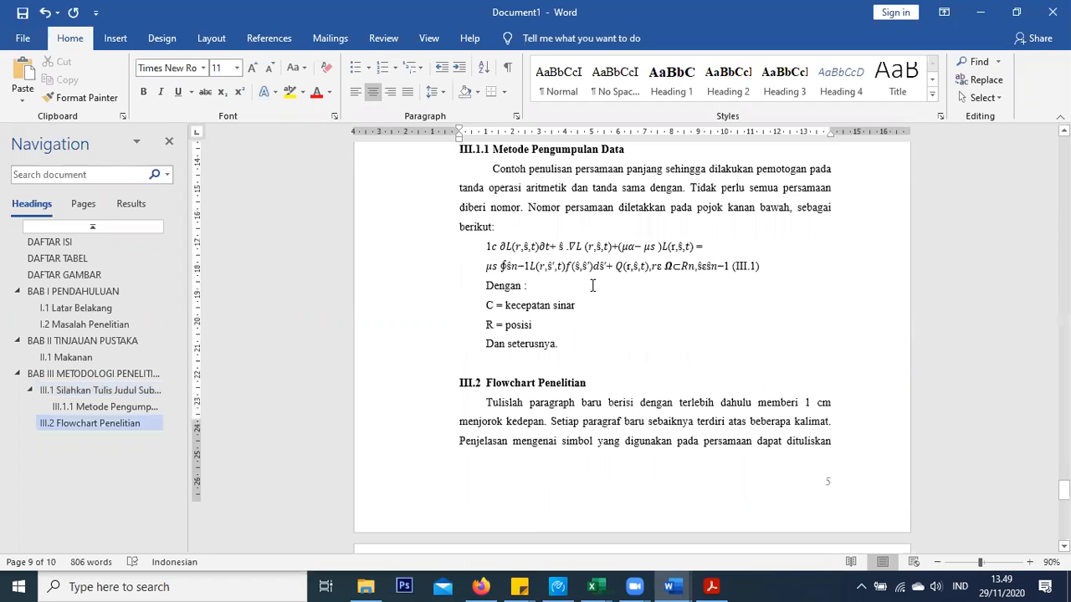
scroll(592, 285, down, 4)
scroll(592, 276, up, 4)
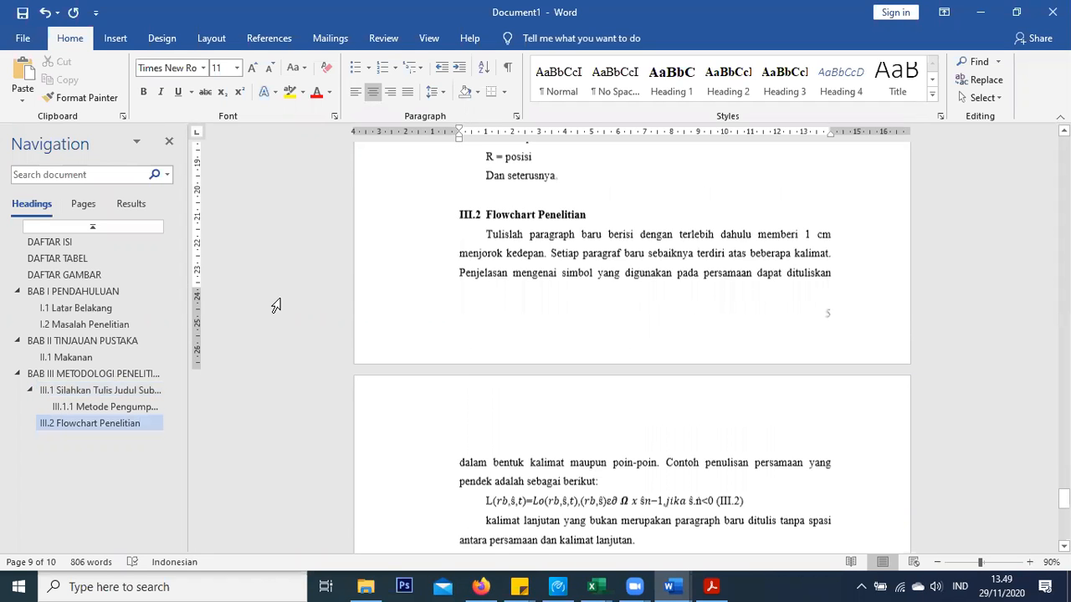
scroll(278, 274, up, 1)
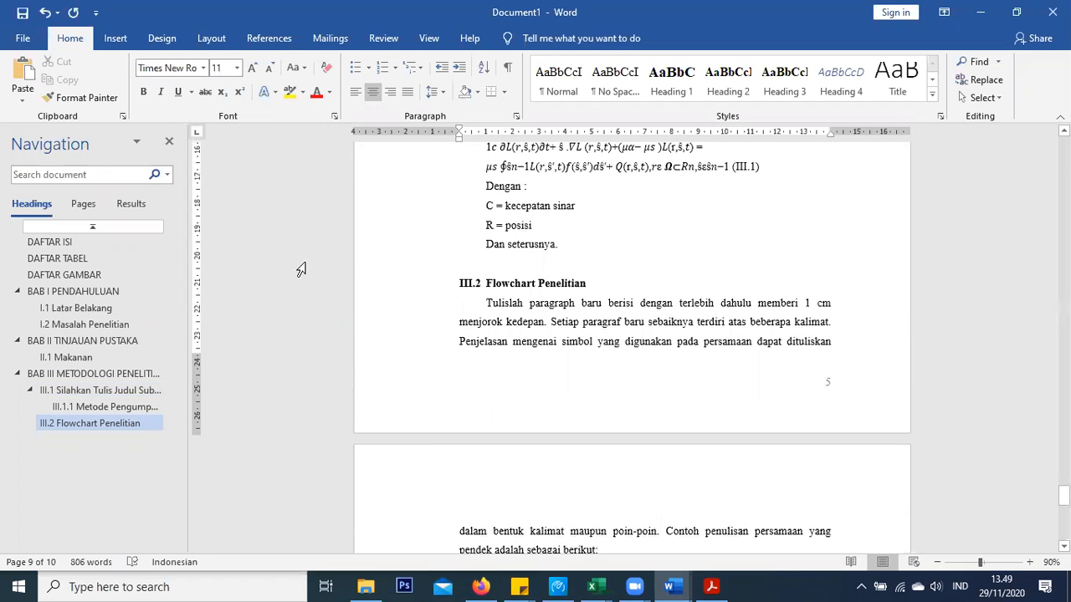
click(94, 258)
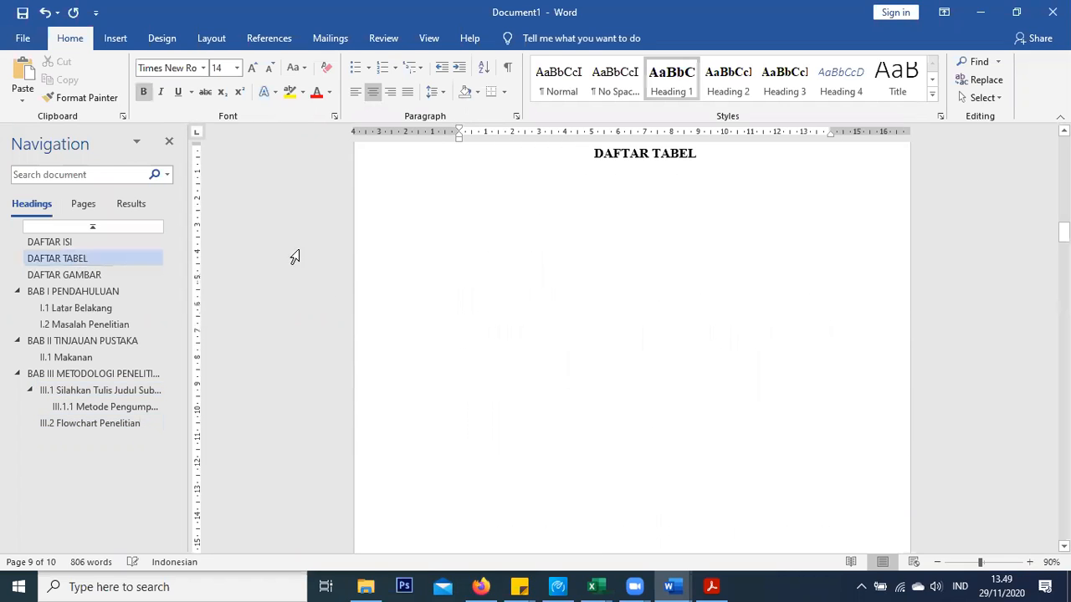
click(667, 220)
click(505, 170)
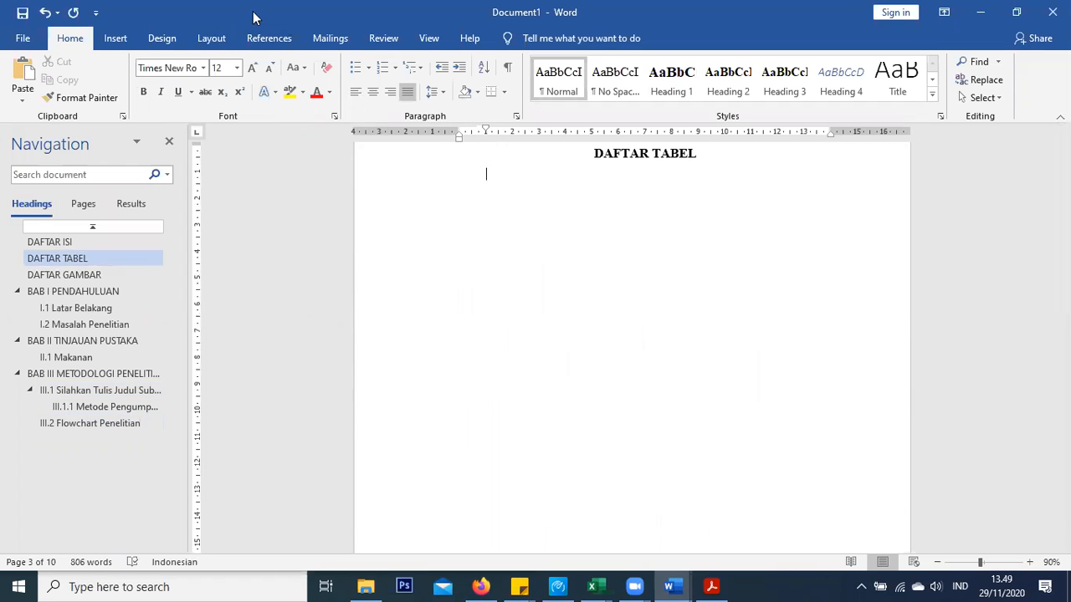
Bring up the Insert Table of Figures dialog from References
click(258, 37)
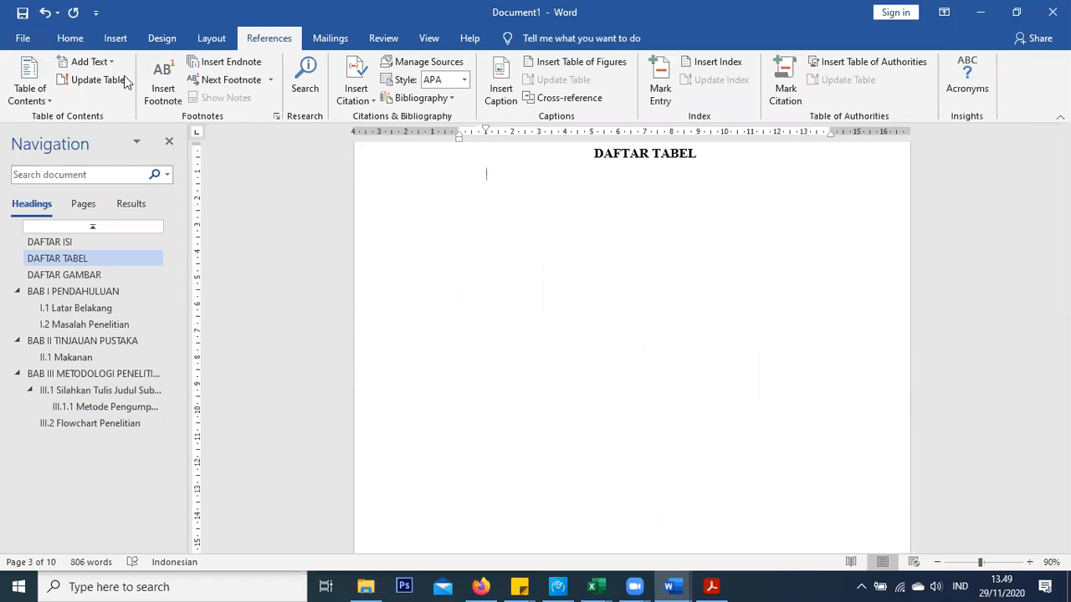
click(31, 98)
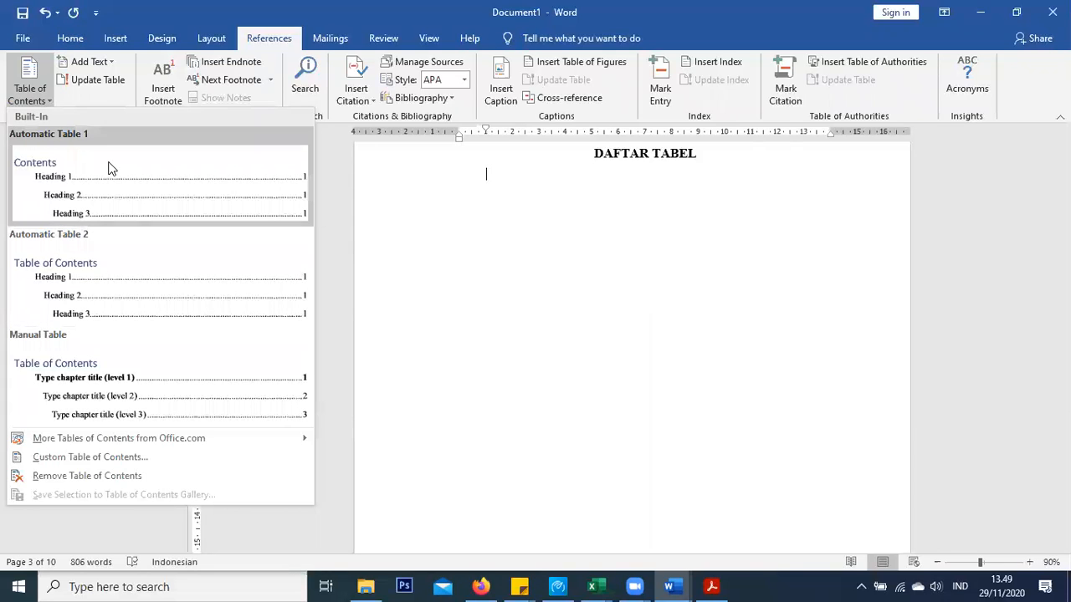
click(406, 3)
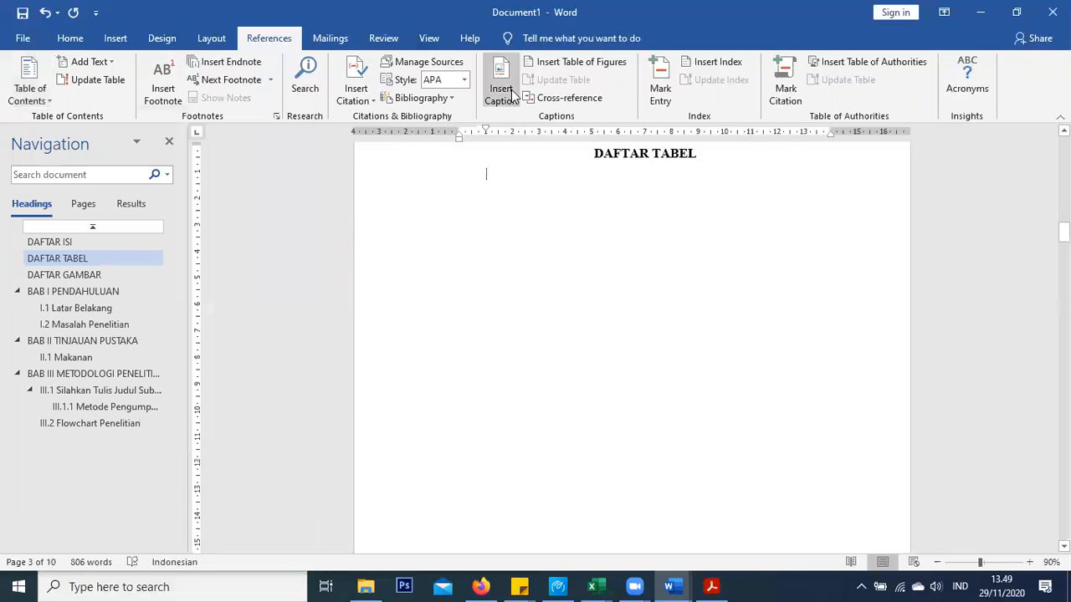
click(592, 65)
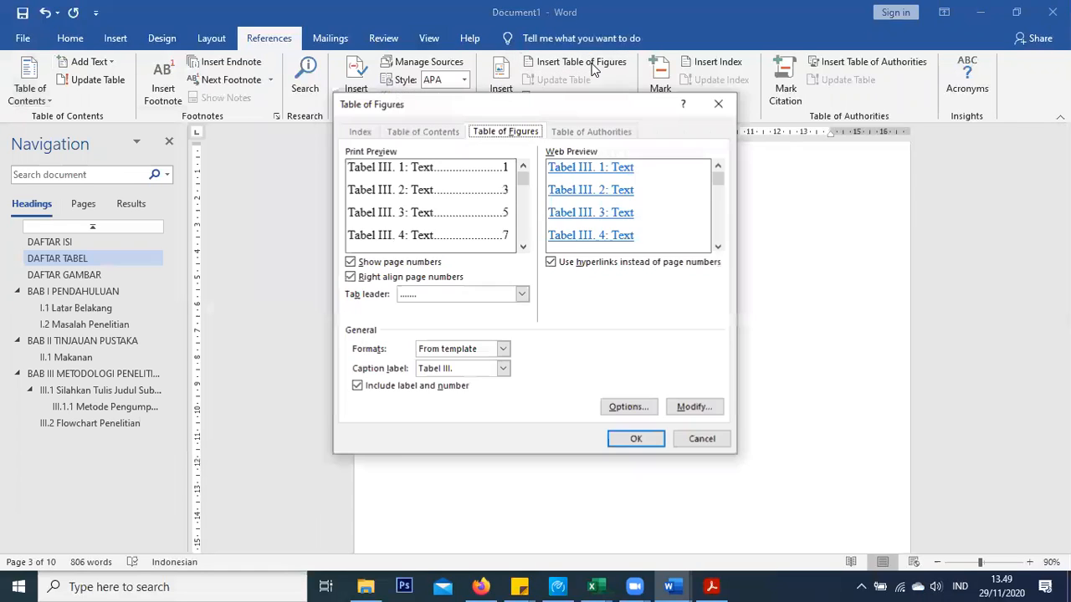
Insert the table of figures for the Tabel I. caption label
drag(512, 102, 593, 56)
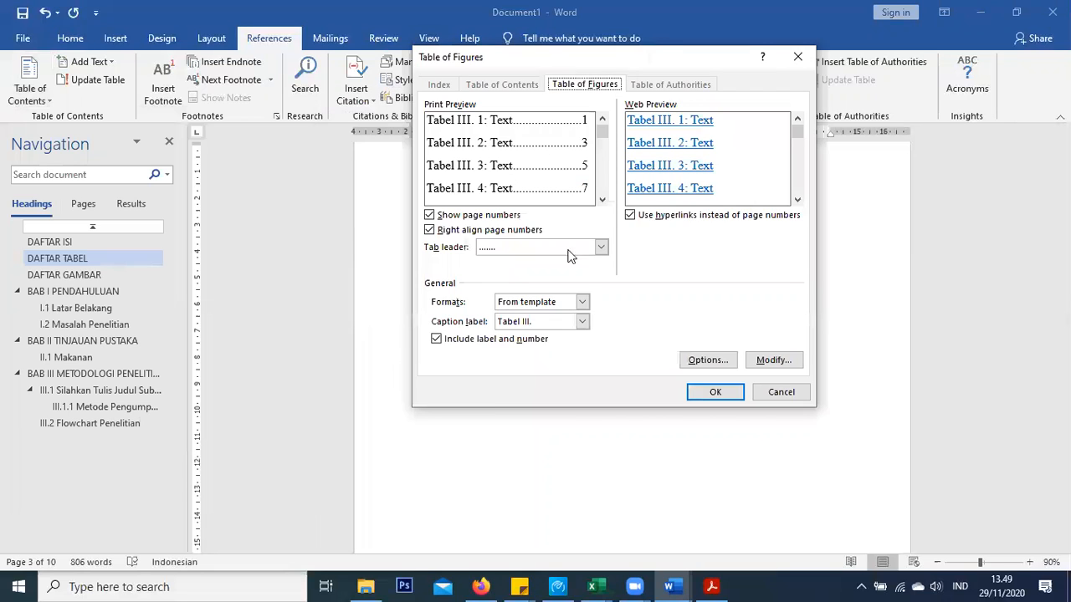
click(582, 321)
click(536, 356)
drag(572, 56, 785, 46)
click(929, 382)
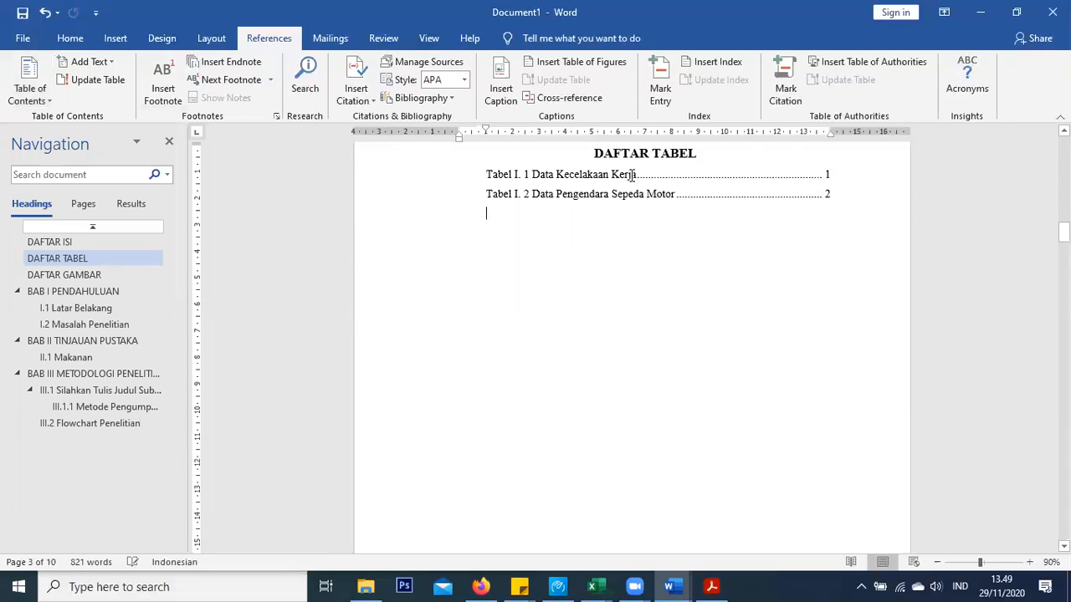
Add table-of-figures entries for Tabel II. and Tabel III., then align all entries flush left
click(557, 62)
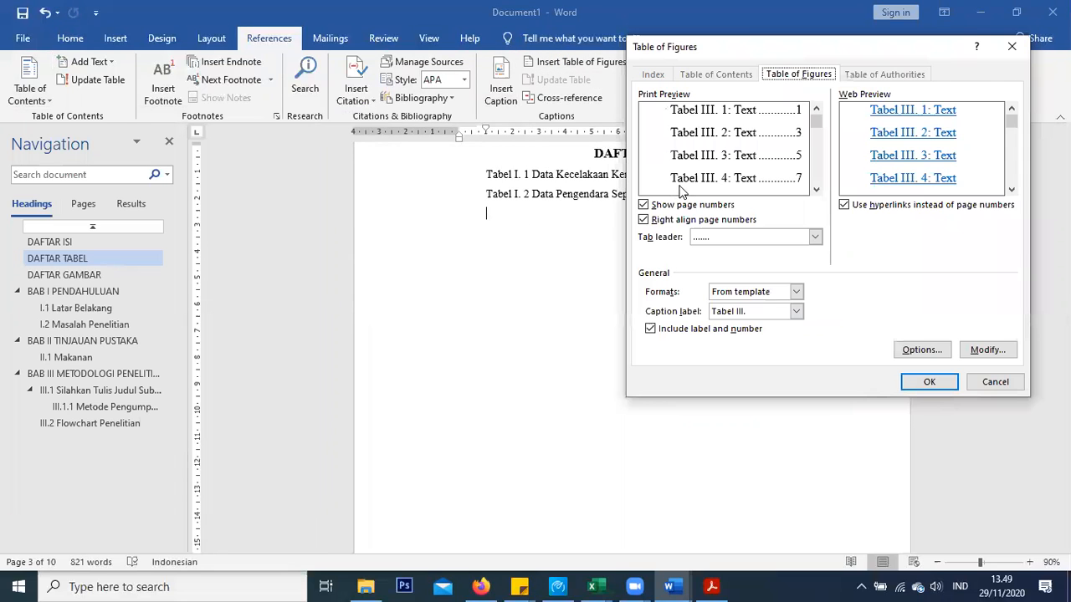
click(770, 313)
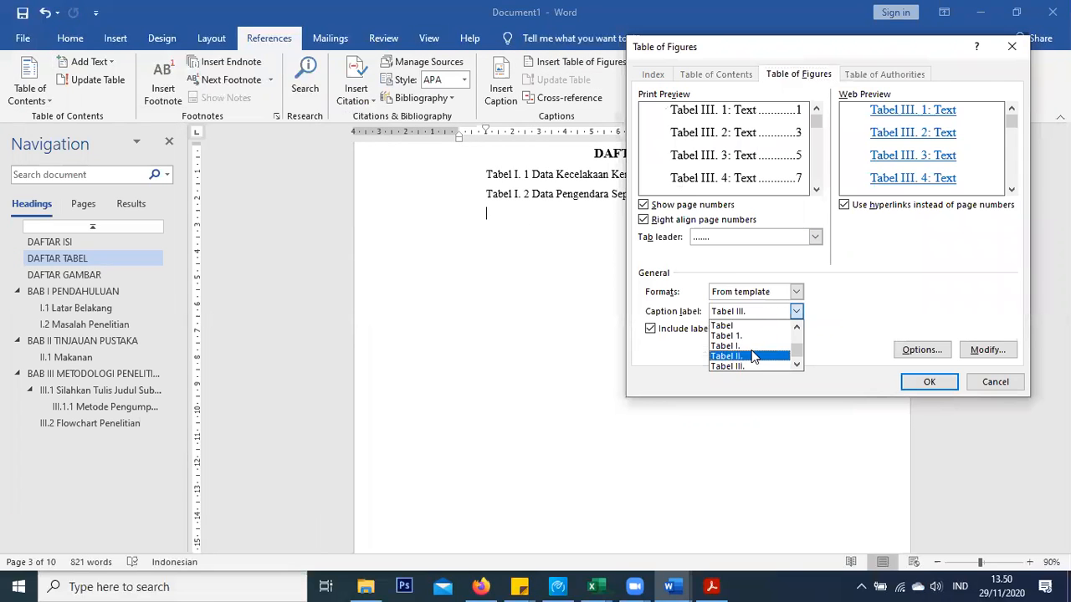
click(751, 355)
click(912, 378)
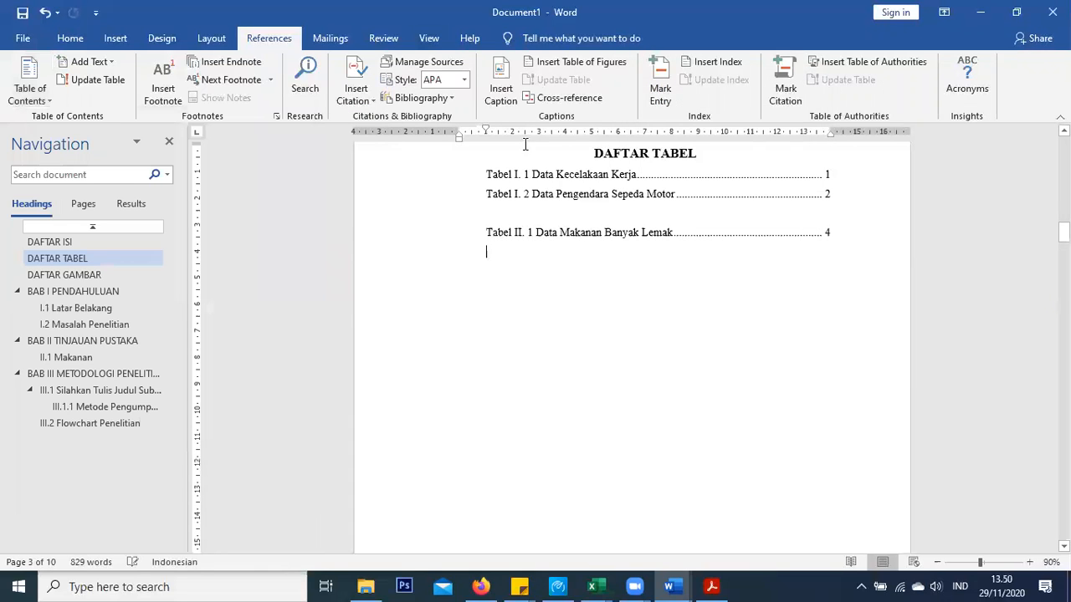
click(538, 60)
click(746, 311)
click(757, 366)
click(929, 382)
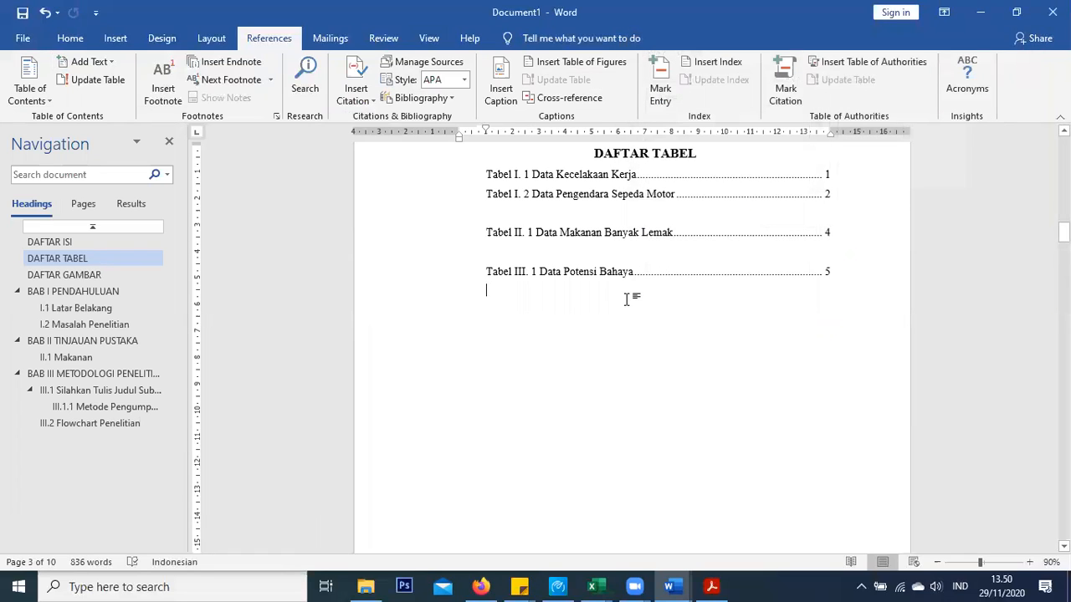
click(589, 267)
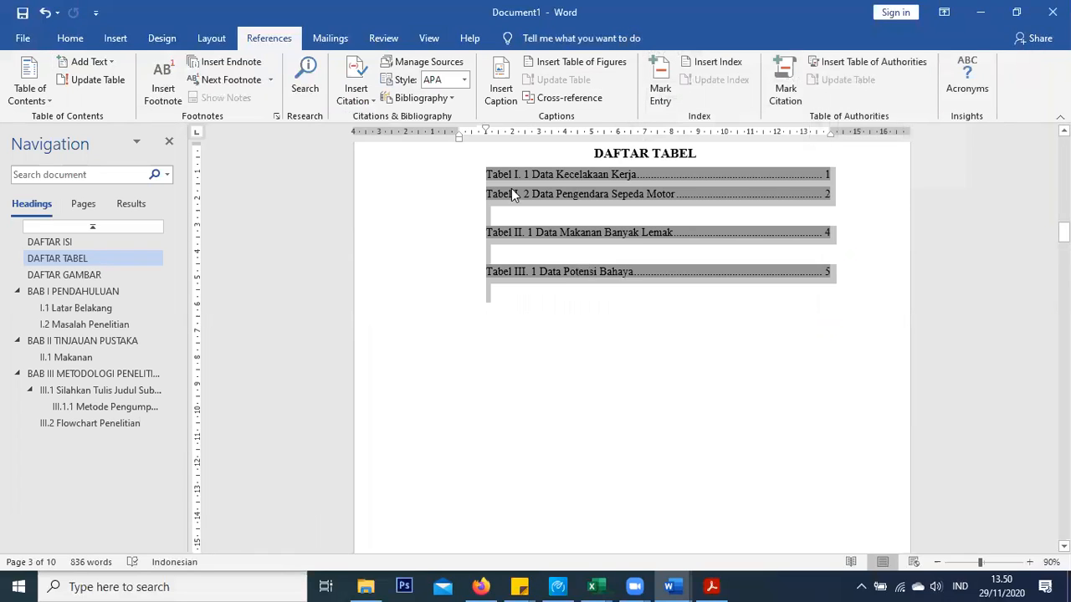
drag(486, 130, 459, 136)
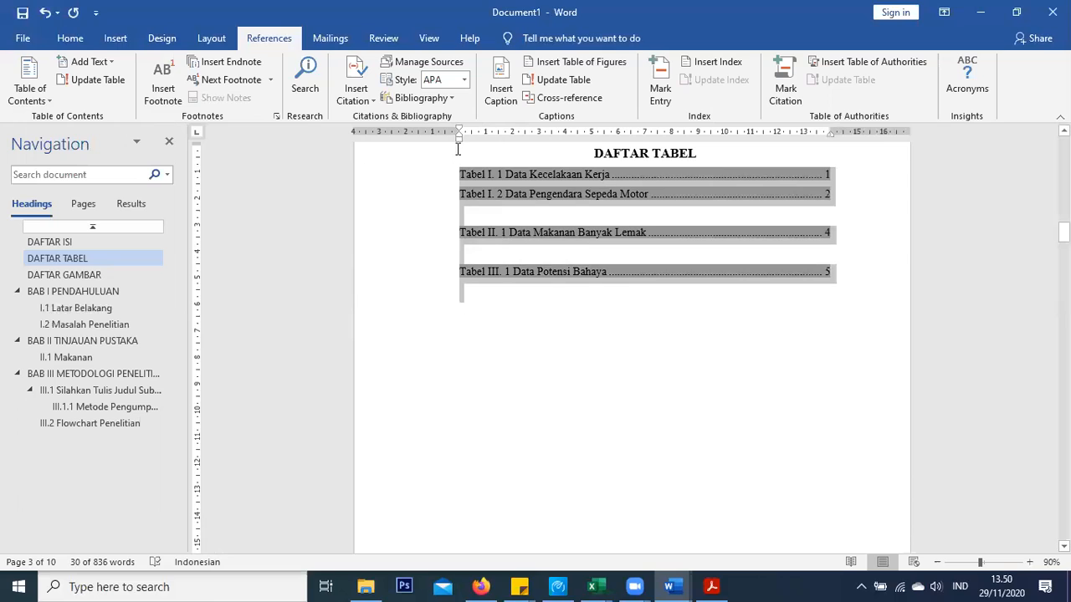
Delete the blank lines above the Tabel II. 1 and Tabel III. 1 entries
click(468, 217)
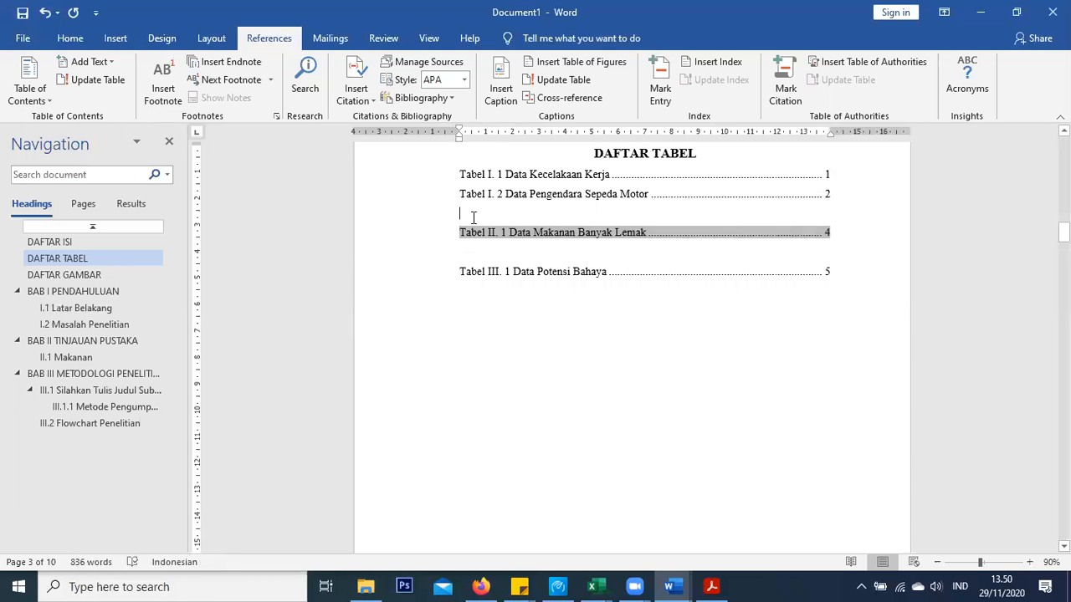
key(Delete)
key(Down)
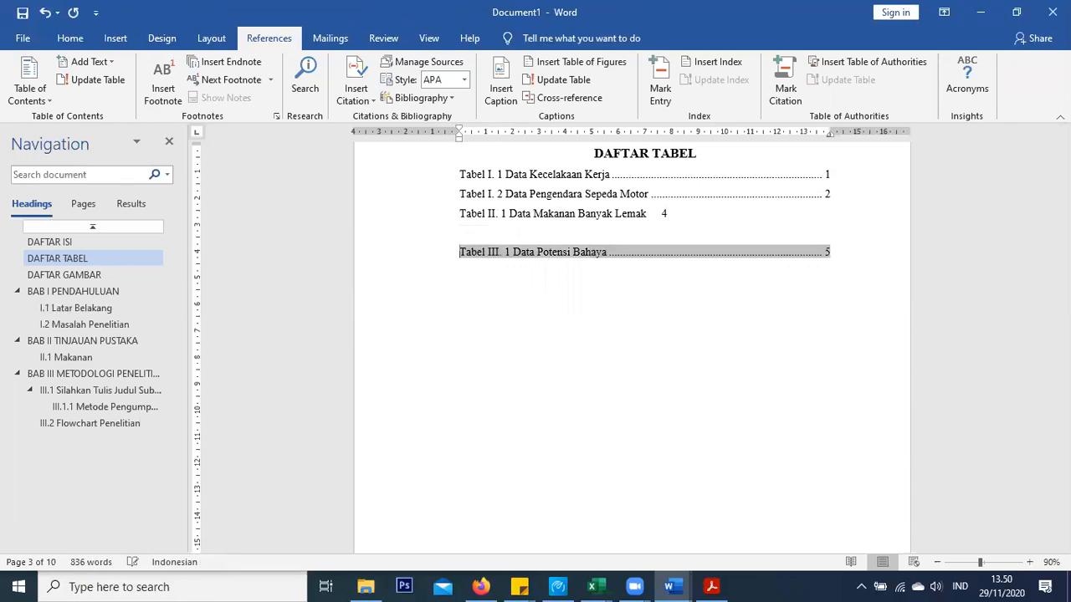
key(Delete)
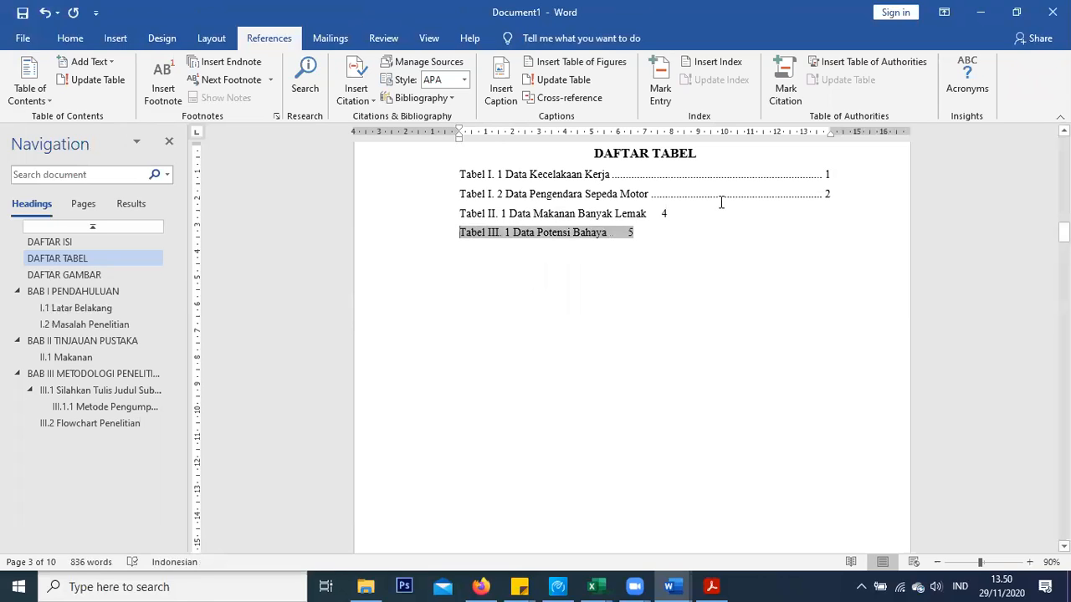
Copy the Tabel I. 2 entry's formatting onto the Tabel II and III lines with Format Painter
click(661, 199)
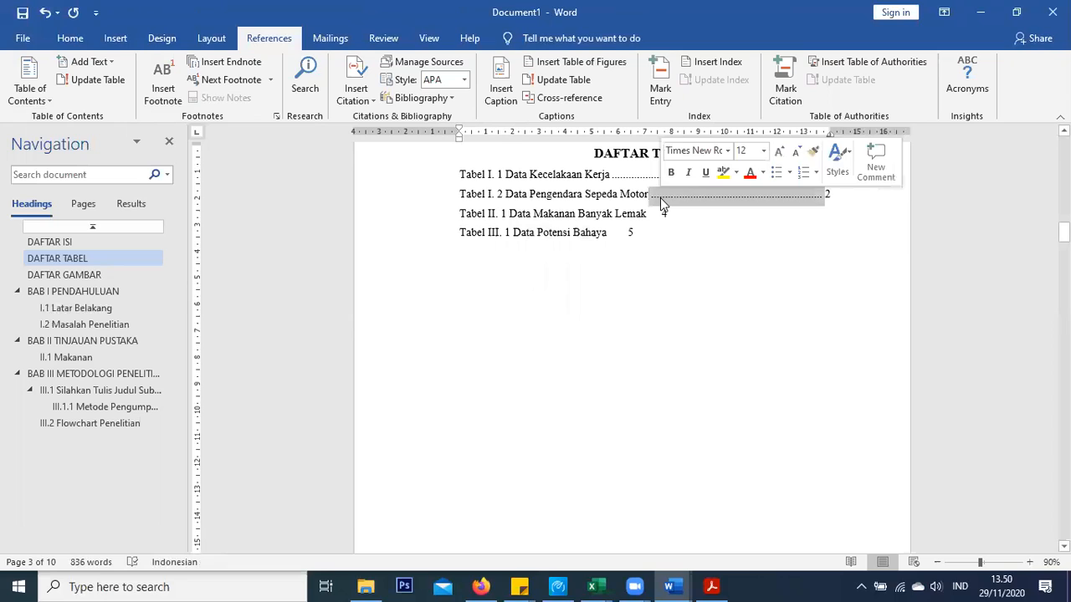
click(73, 38)
mouse_move(461, 212)
mouse_down()
mouse_move(655, 239)
mouse_move(674, 226)
mouse_move(628, 240)
mouse_up()
click(765, 265)
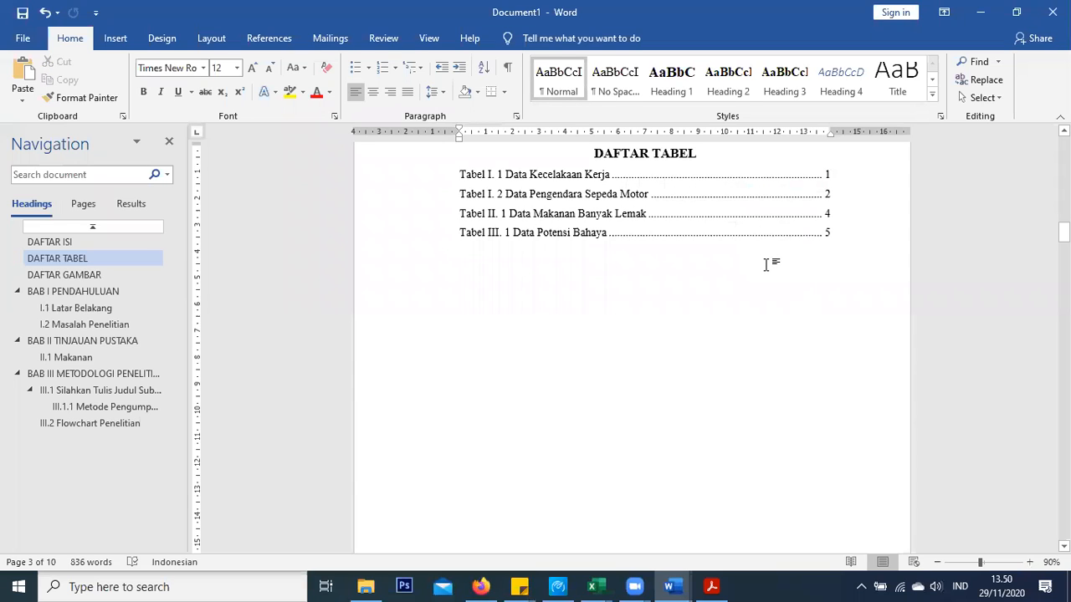
Add a blank line below the DAFTAR TABEL heading
click(721, 146)
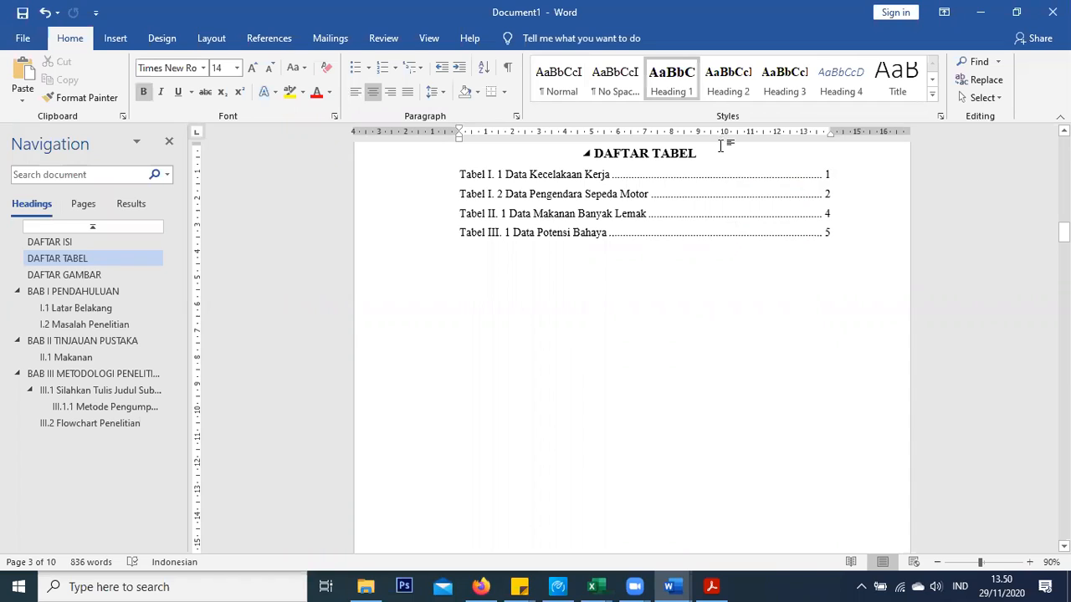
key(Return)
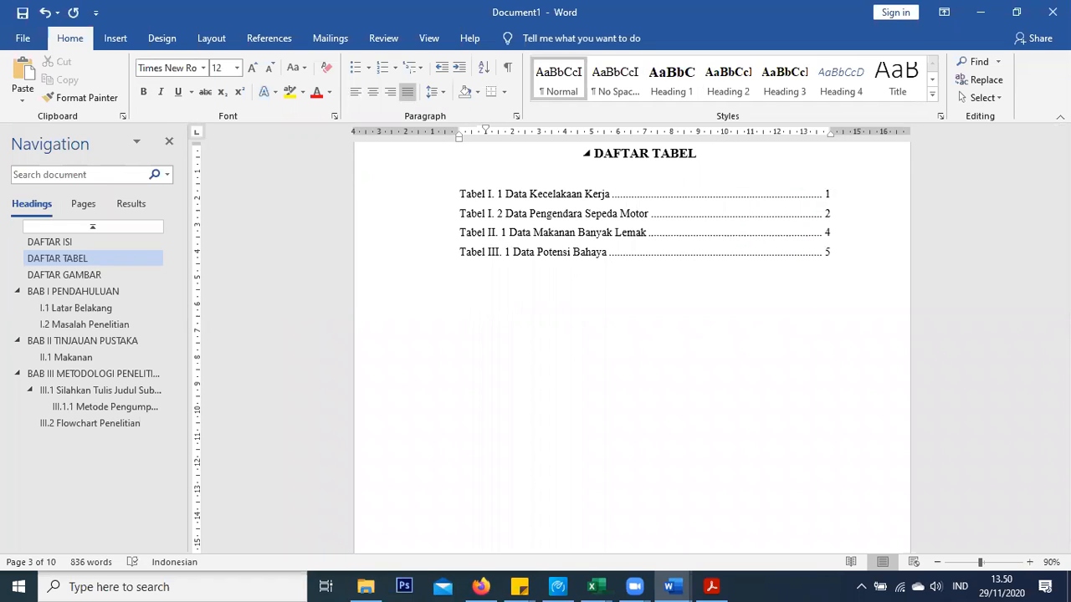
key(Delete)
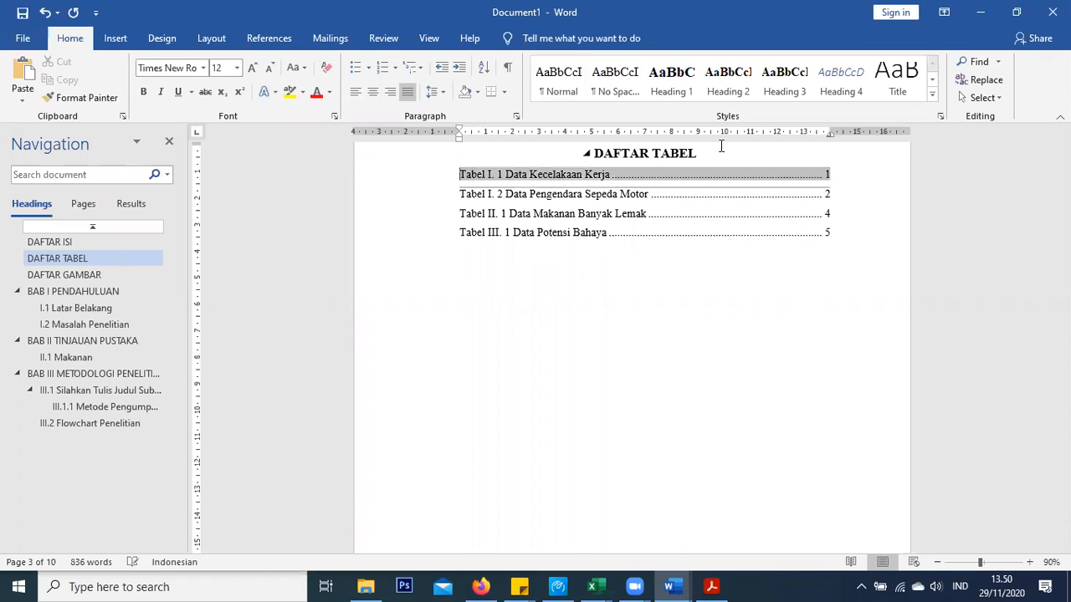
click(720, 151)
scroll(733, 243, up, 1)
scroll(732, 242, up, 1)
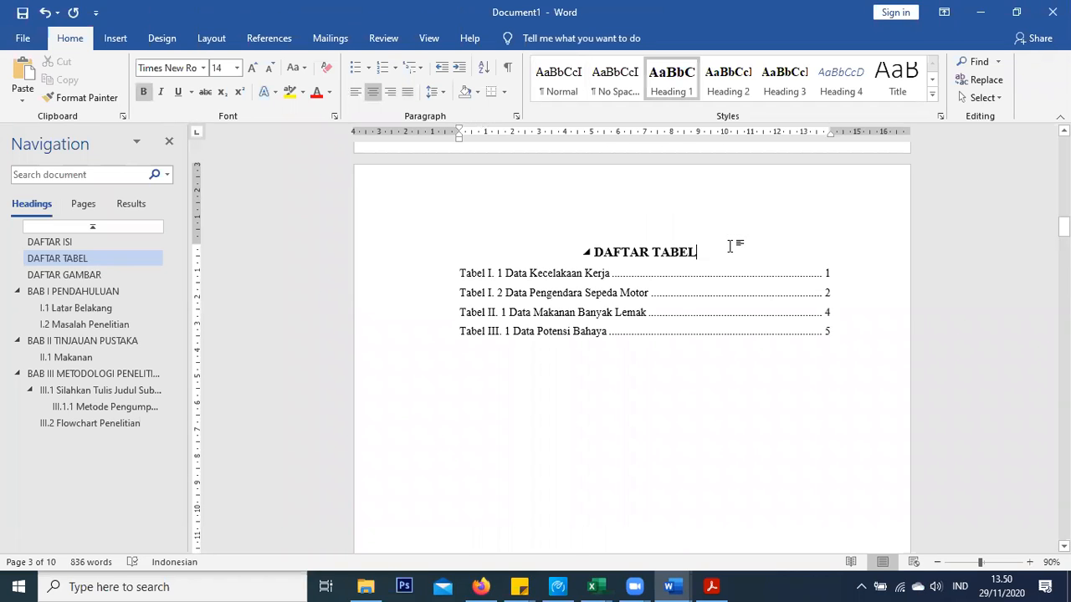
key(Return)
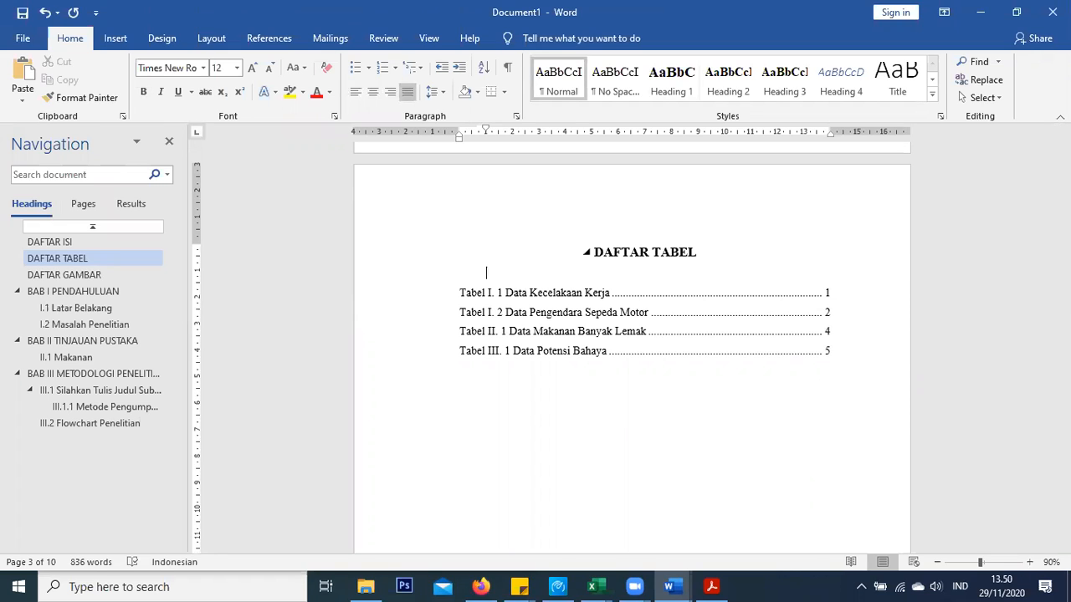
Open Update Field for the DAFTAR ISI table of contents
click(46, 242)
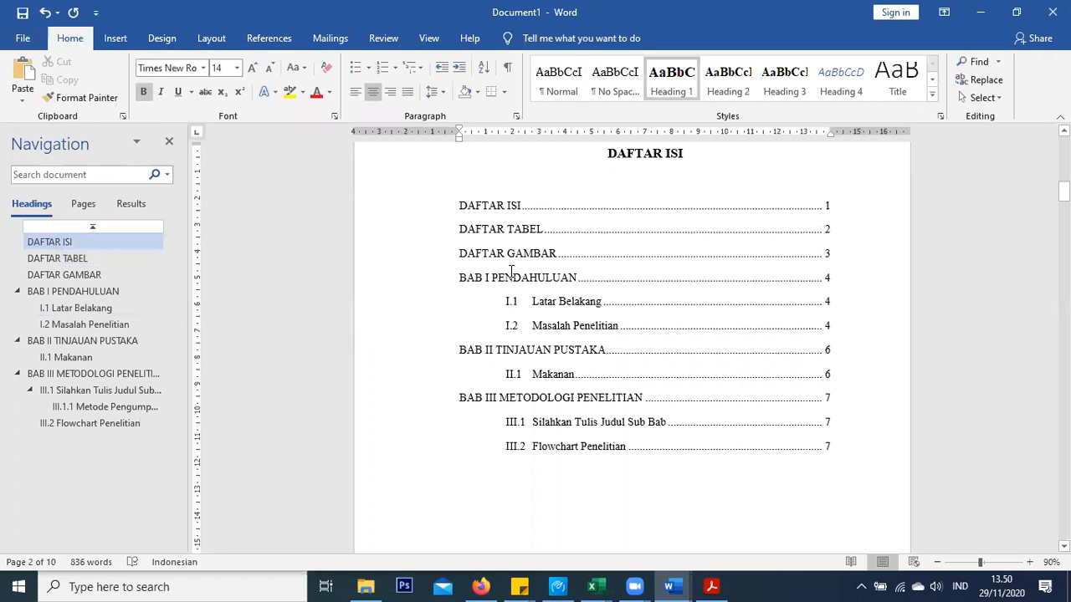
click(555, 286)
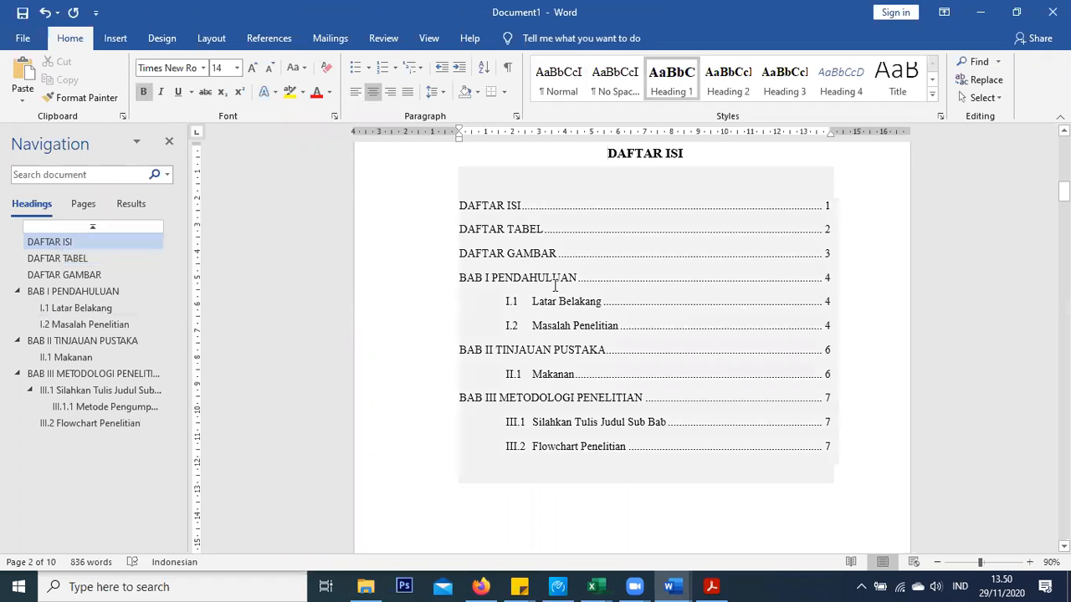
right_click(504, 241)
click(554, 333)
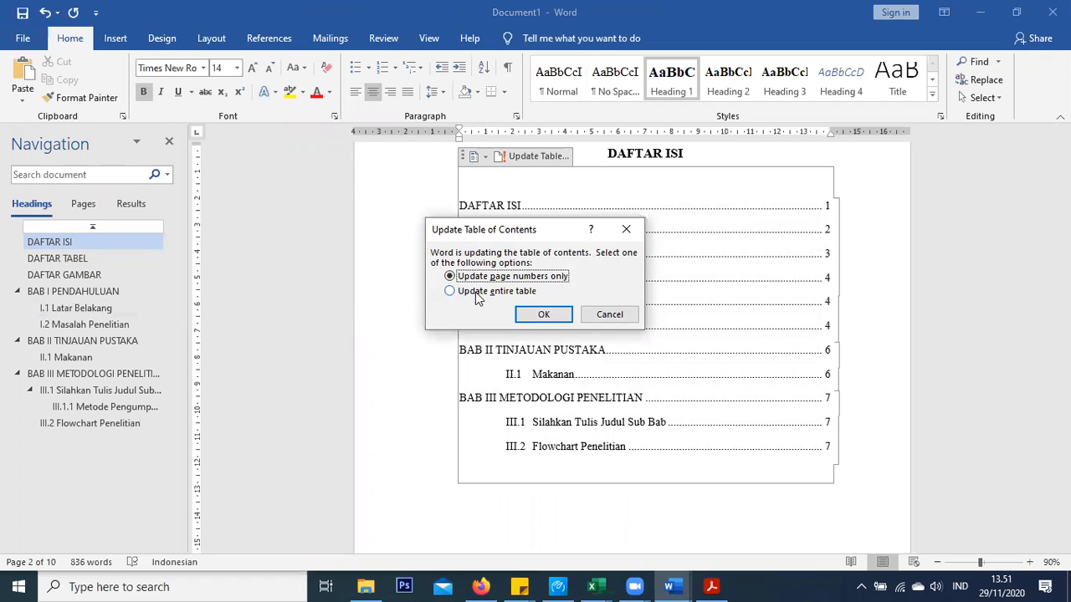
Rebuild the DAFTAR ISI table of contents using Update entire table
click(610, 315)
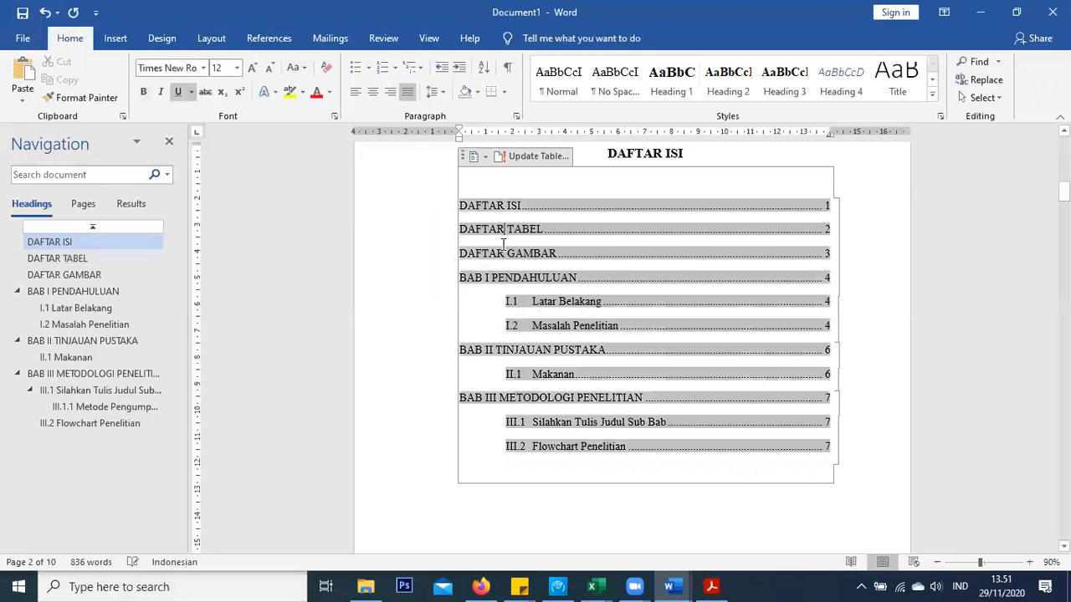
right_click(502, 235)
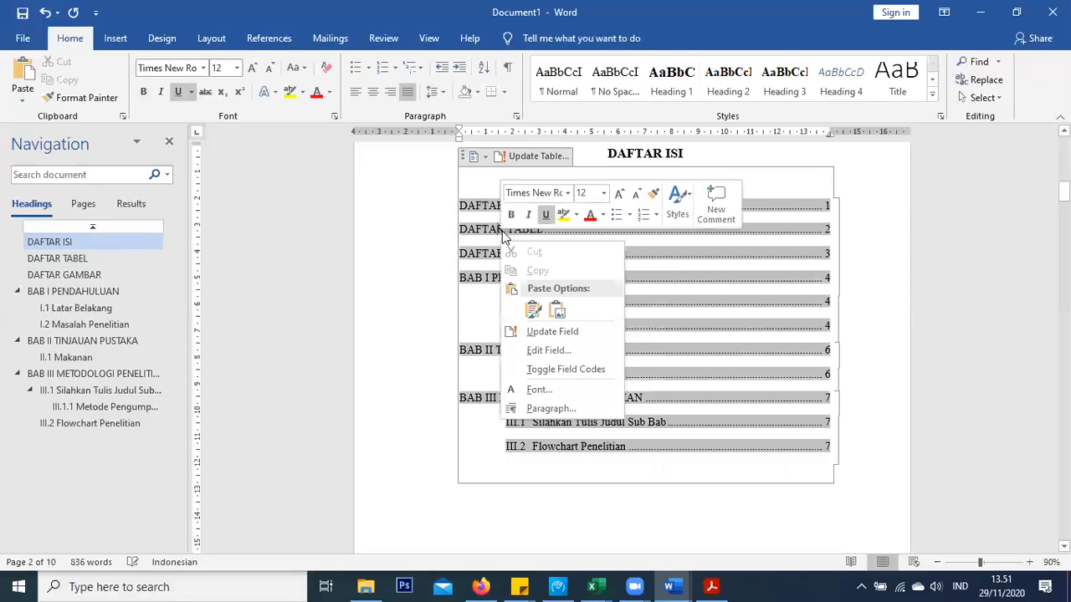
click(549, 333)
click(510, 291)
click(542, 314)
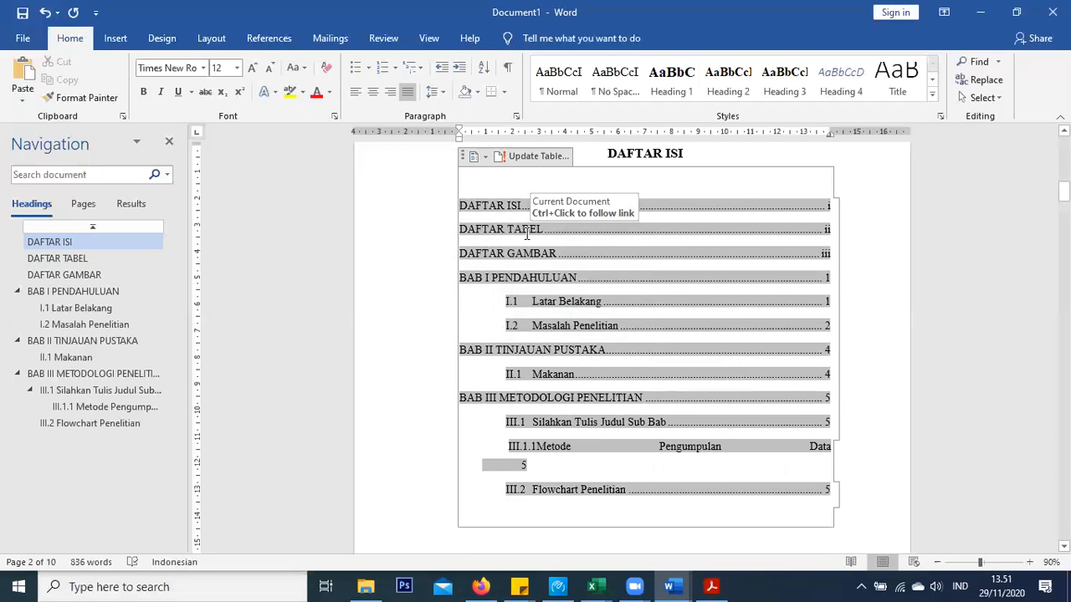
Shift the ruler tab stop to realign the III.1.1 Metode Pengumpulan Data entry
click(516, 278)
click(554, 449)
mouse_move(522, 135)
mouse_down()
mouse_move(565, 132)
mouse_move(537, 132)
mouse_up()
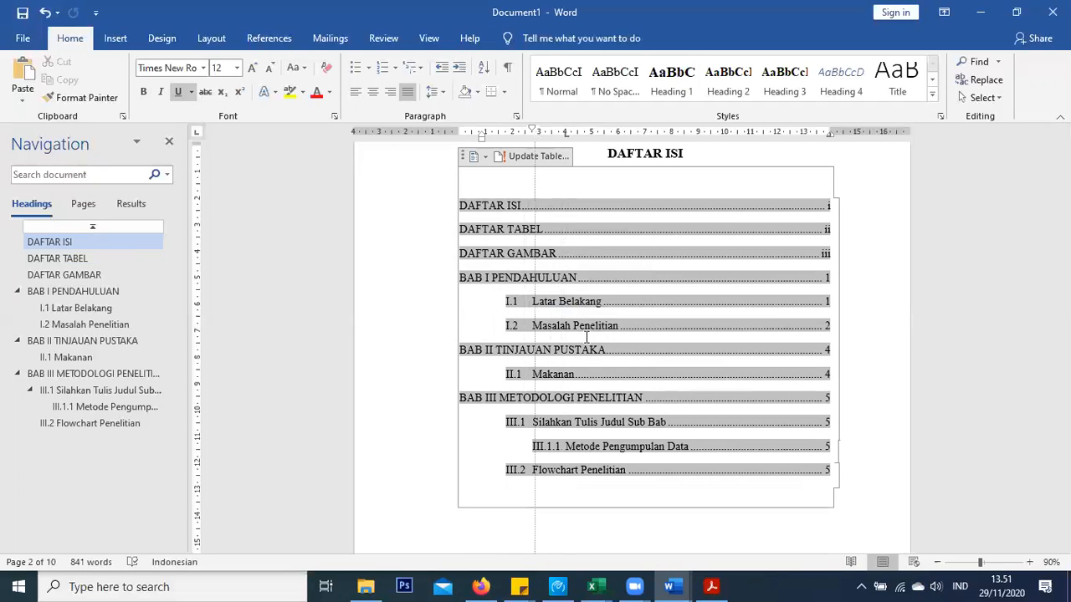
click(614, 480)
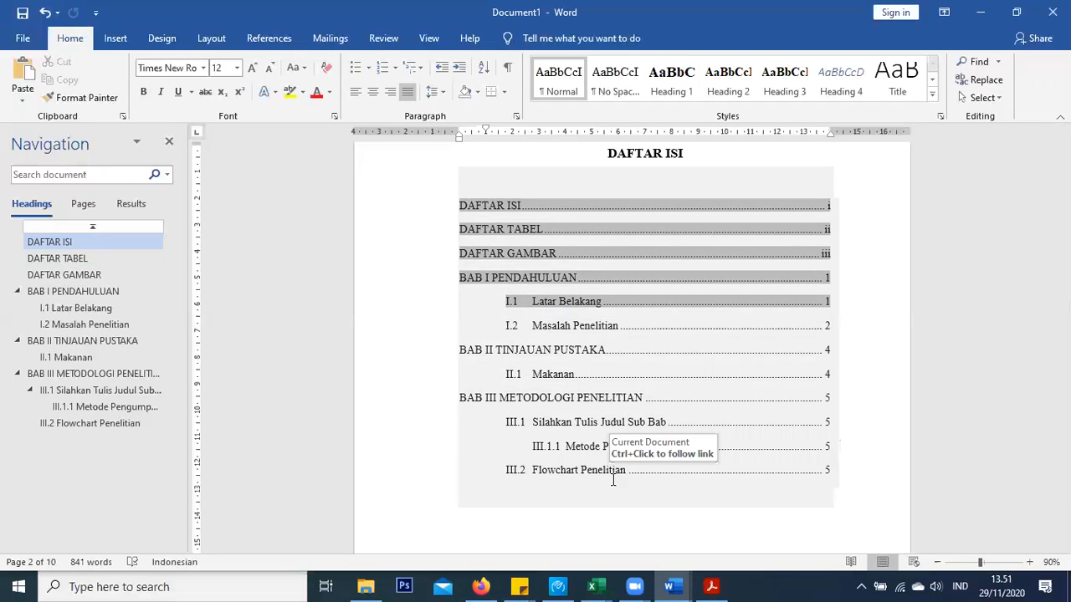
click(505, 349)
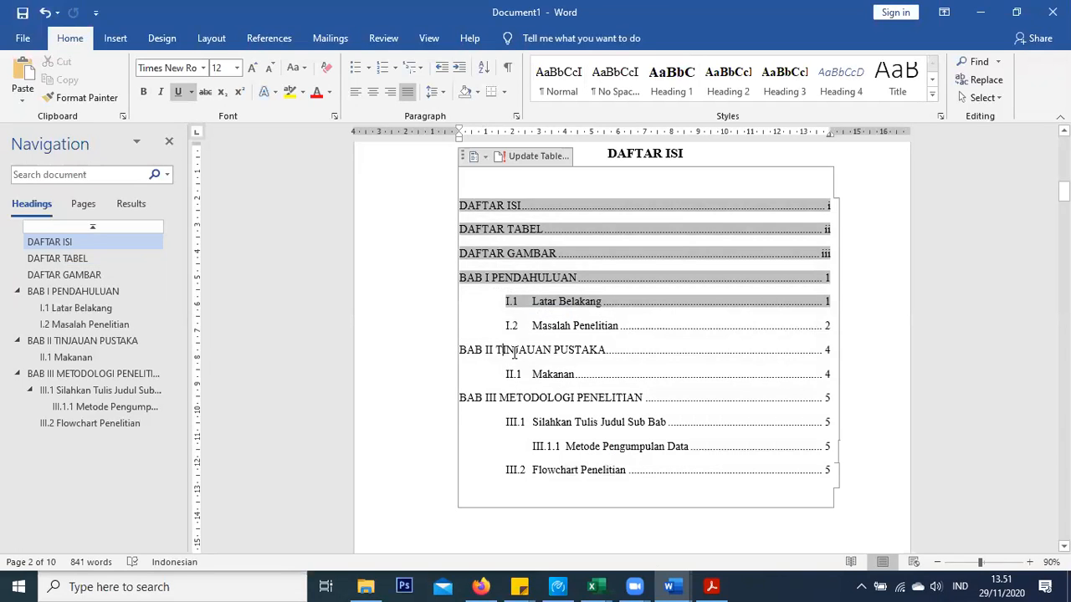
scroll(497, 373, down, 3)
scroll(497, 374, down, 6)
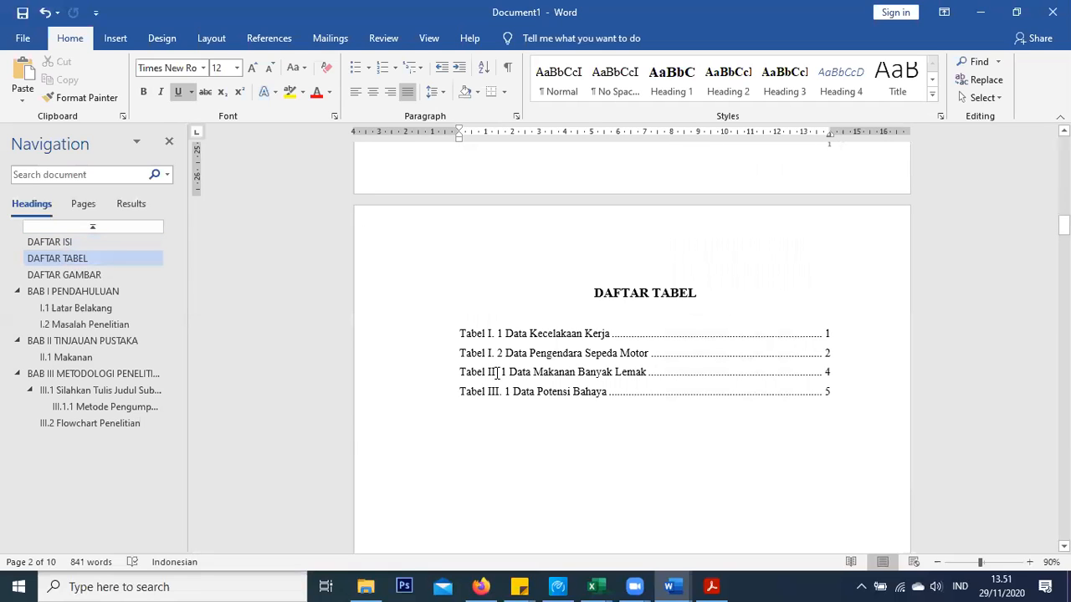
Locate the DAFTAR TABEL entries and review the line spacing choices
drag(497, 374, 564, 408)
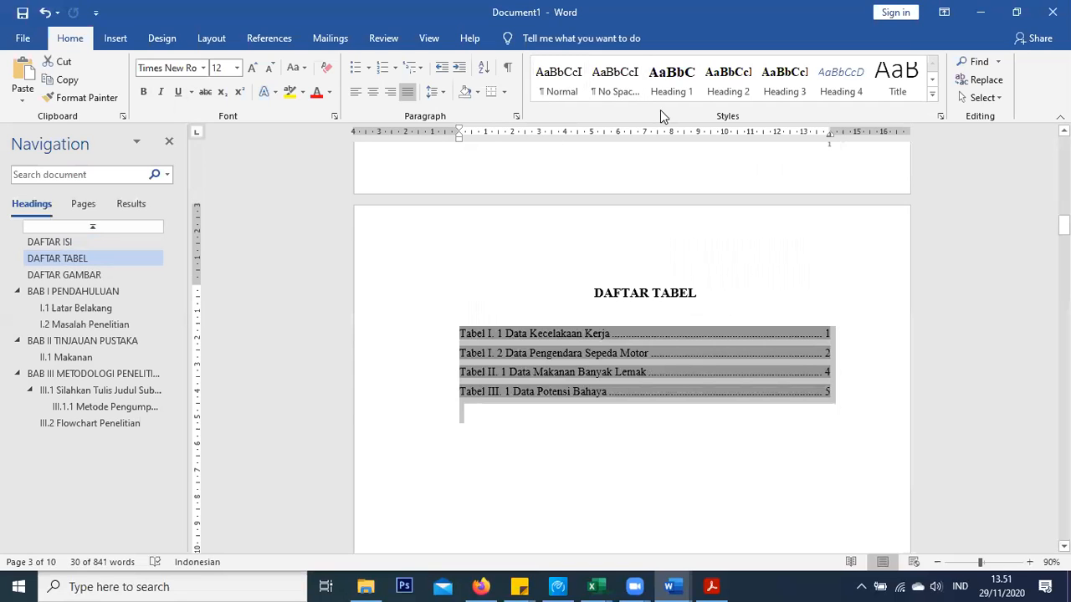
click(521, 352)
scroll(519, 360, down, 1)
scroll(516, 368, up, 8)
scroll(515, 376, up, 3)
click(535, 275)
click(443, 93)
click(577, 399)
scroll(576, 400, down, 6)
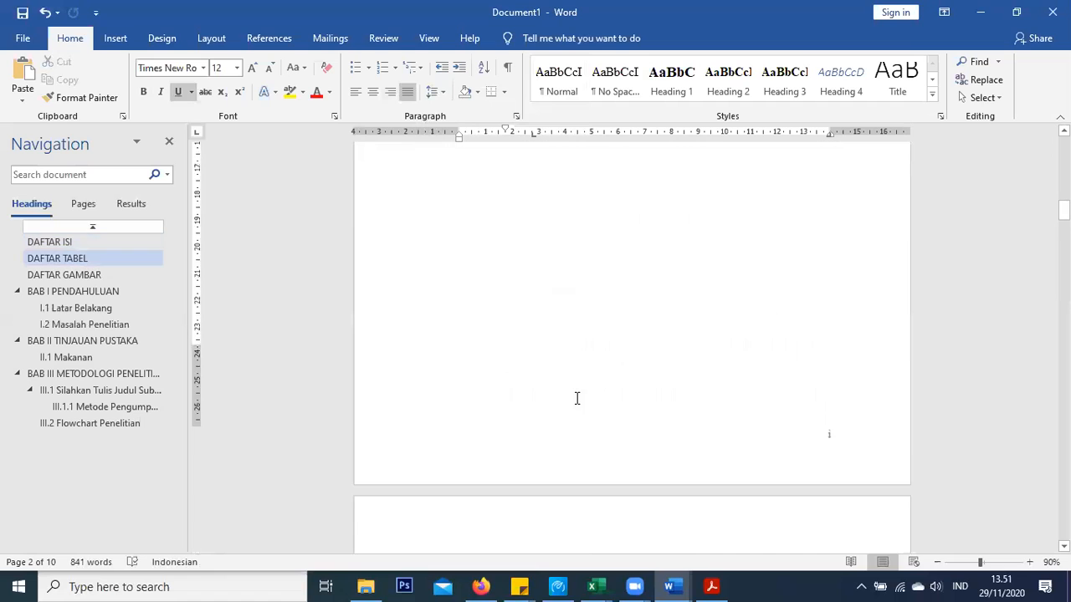
scroll(552, 400, down, 5)
Select all four table caption entries and set them to 1.5 line spacing
drag(663, 429, 841, 452)
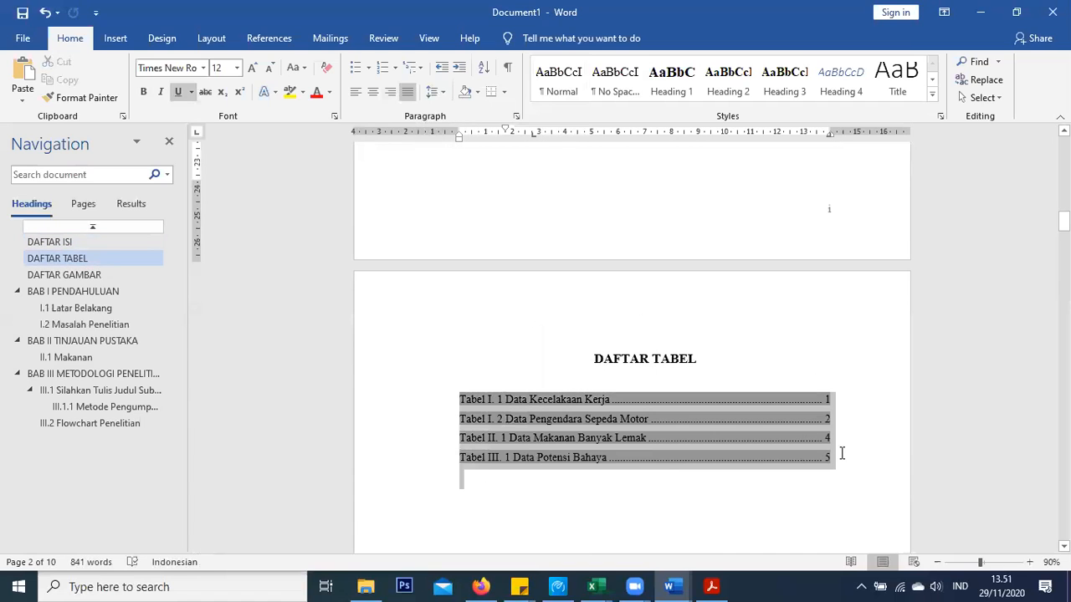
click(933, 98)
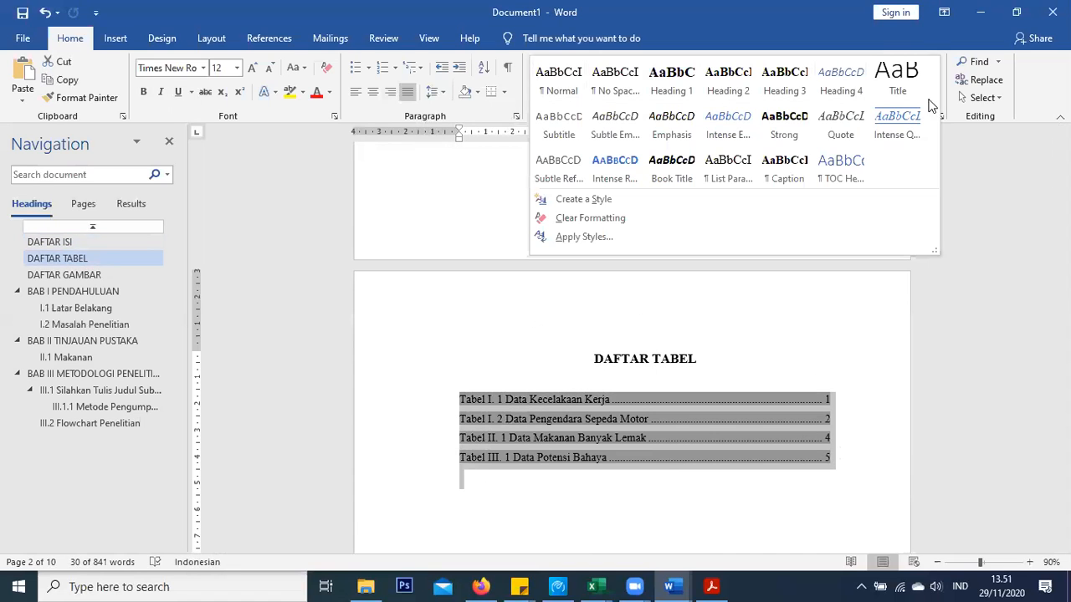
click(437, 93)
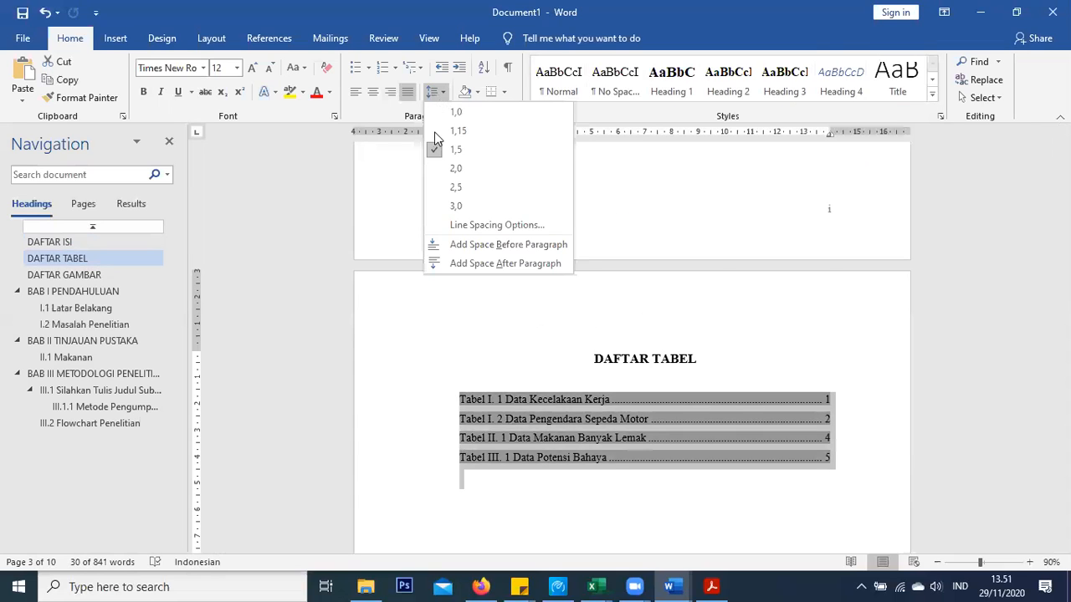
click(430, 152)
click(509, 460)
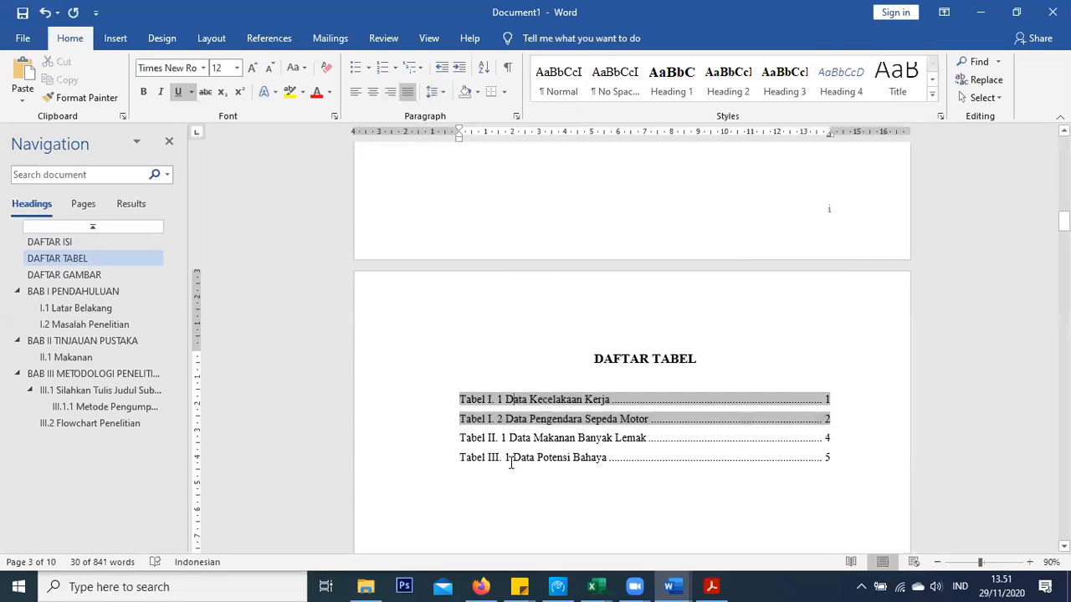
scroll(512, 443, down, 3)
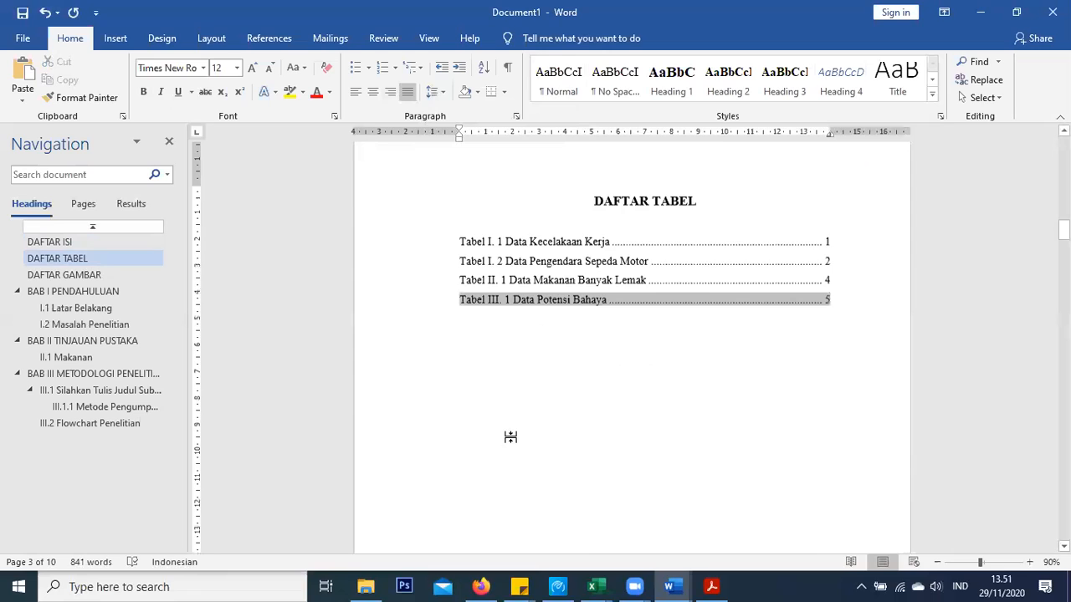
scroll(511, 436, down, 9)
scroll(826, 273, down, 2)
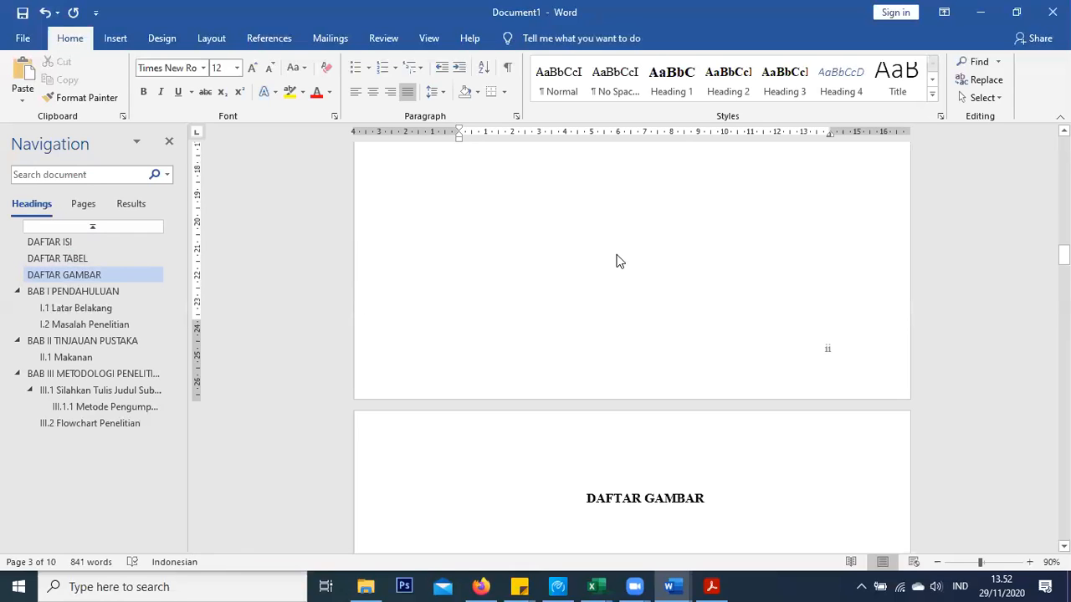
Add a blank line below table I.2 in the I.1 Latar Belakang section
scroll(616, 267, down, 4)
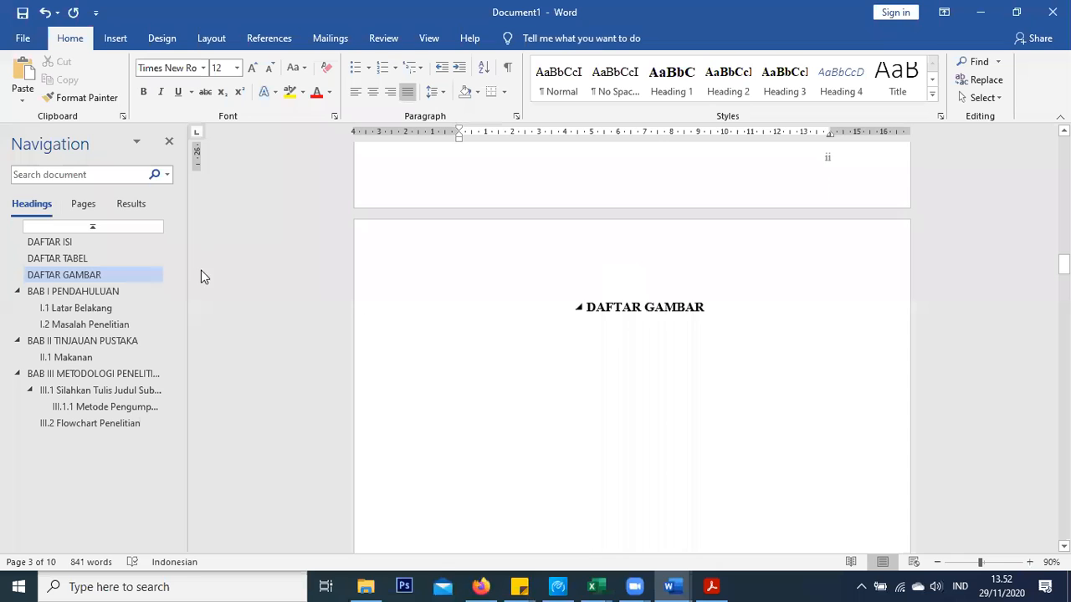
scroll(201, 276, down, 1)
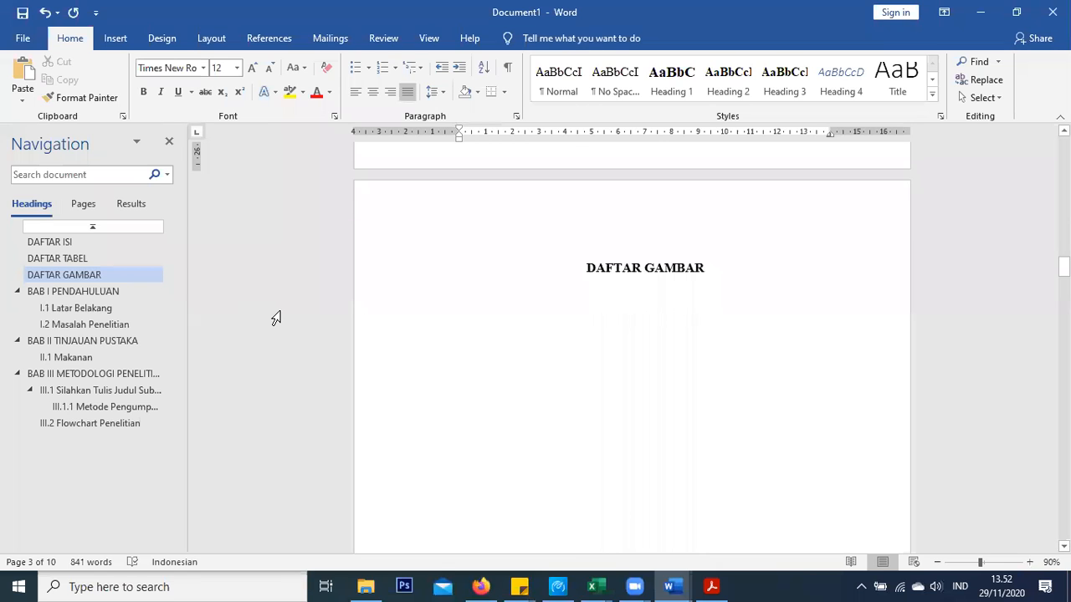
click(87, 311)
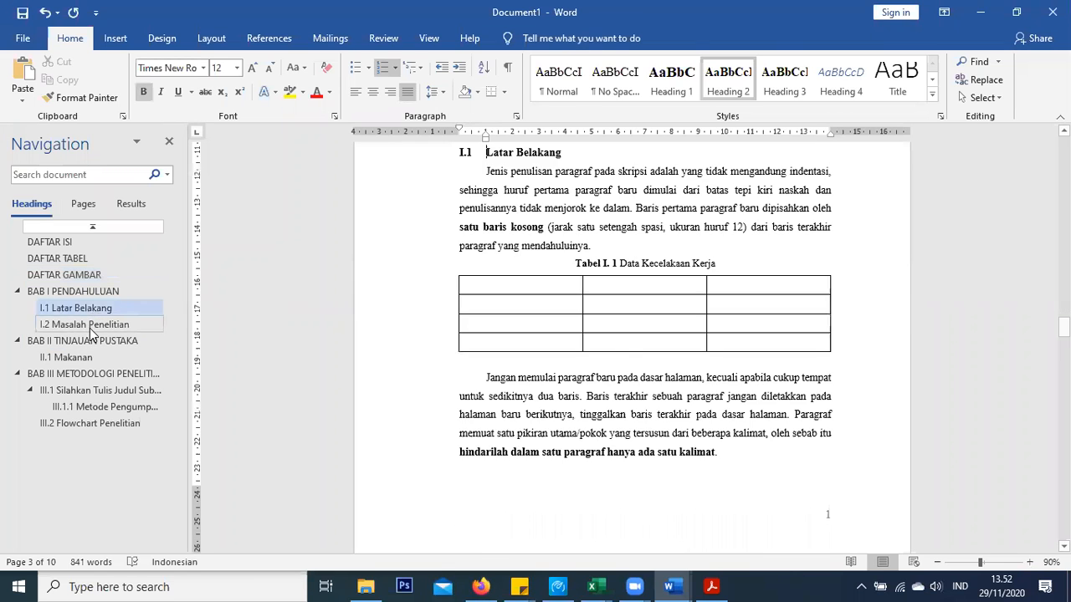
scroll(548, 331, up, 3)
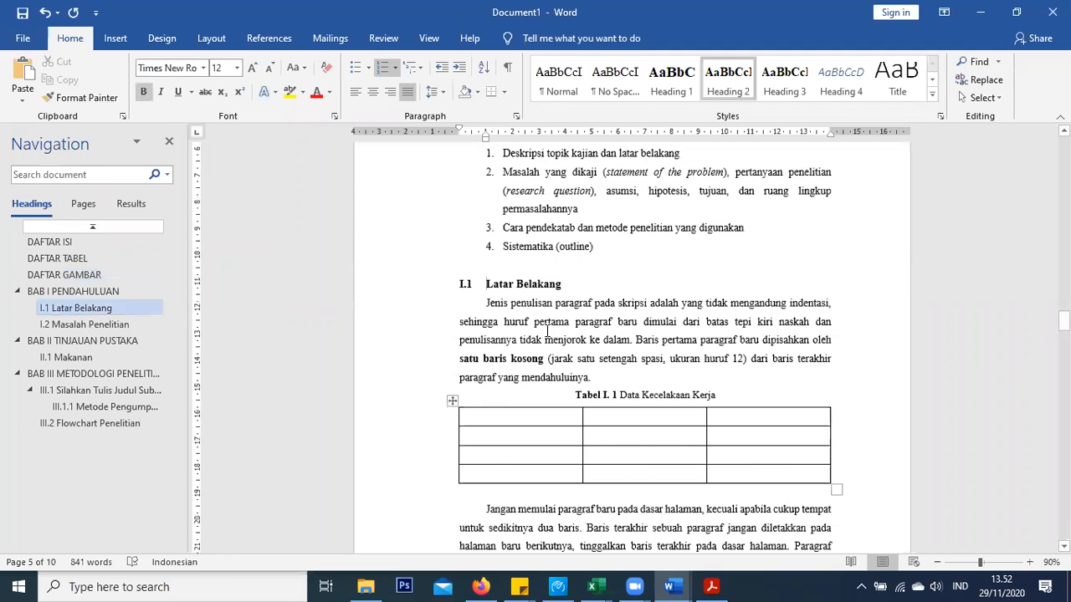
scroll(732, 388, down, 5)
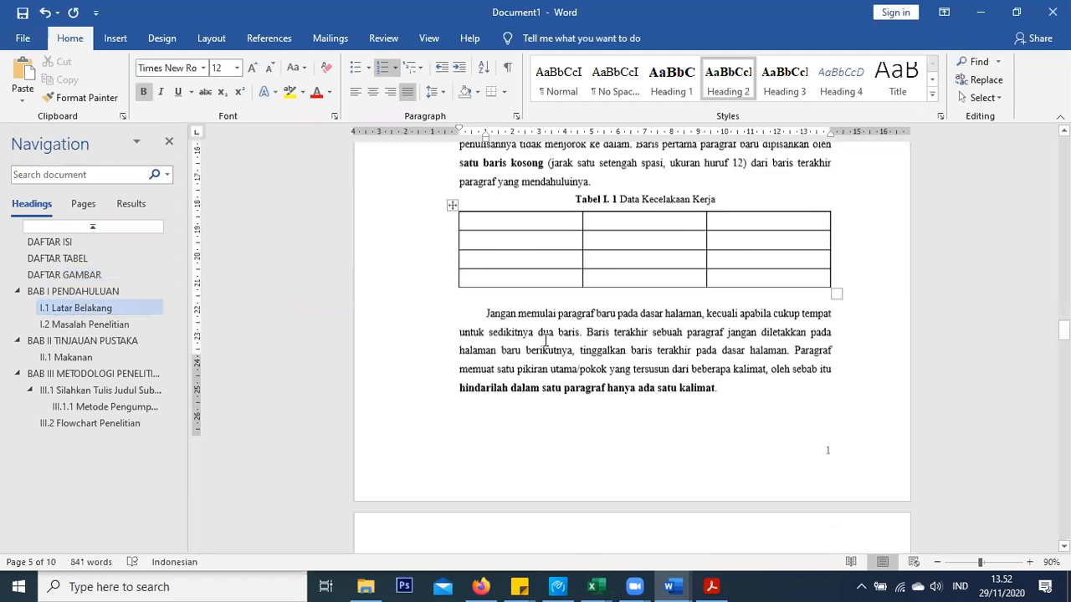
click(732, 388)
scroll(712, 394, down, 7)
click(566, 384)
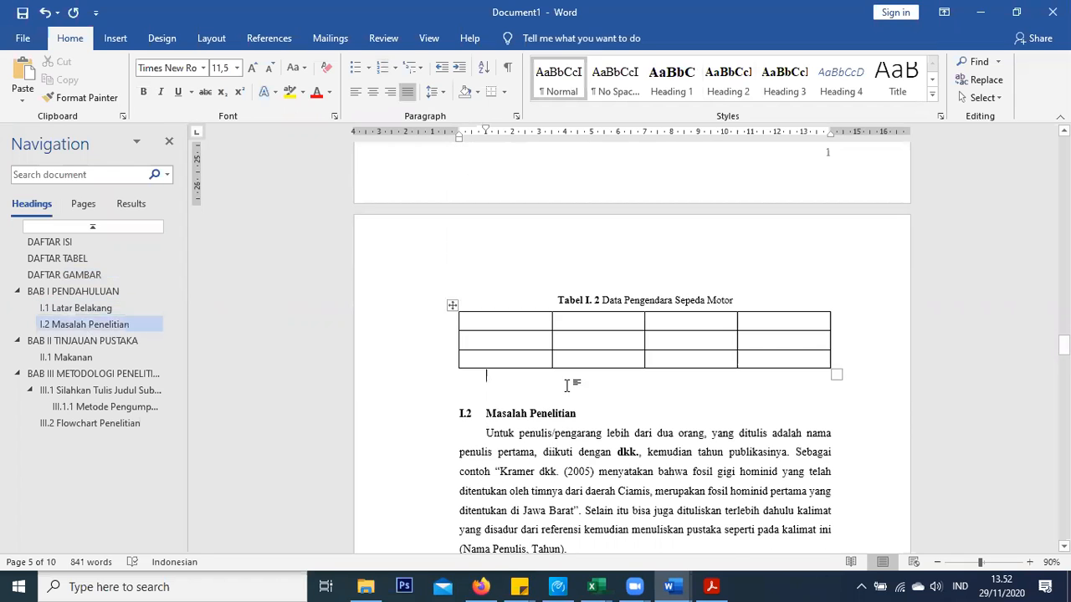
key(Return)
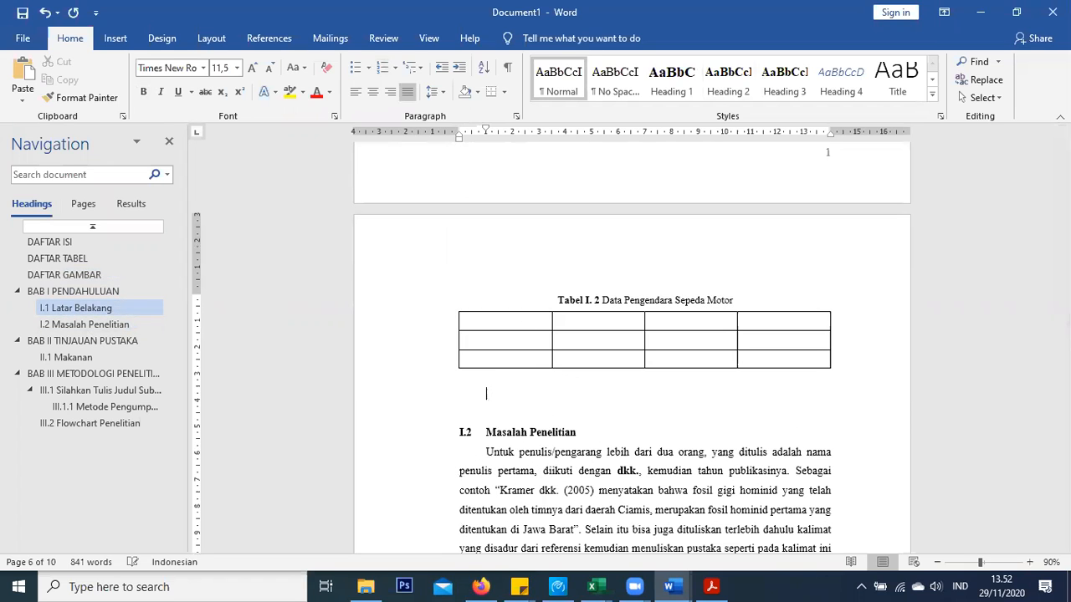
Insert the proses-bisnis1 gears picture from the Akreditasi Teknik Industri folder
click(115, 38)
click(160, 84)
click(182, 138)
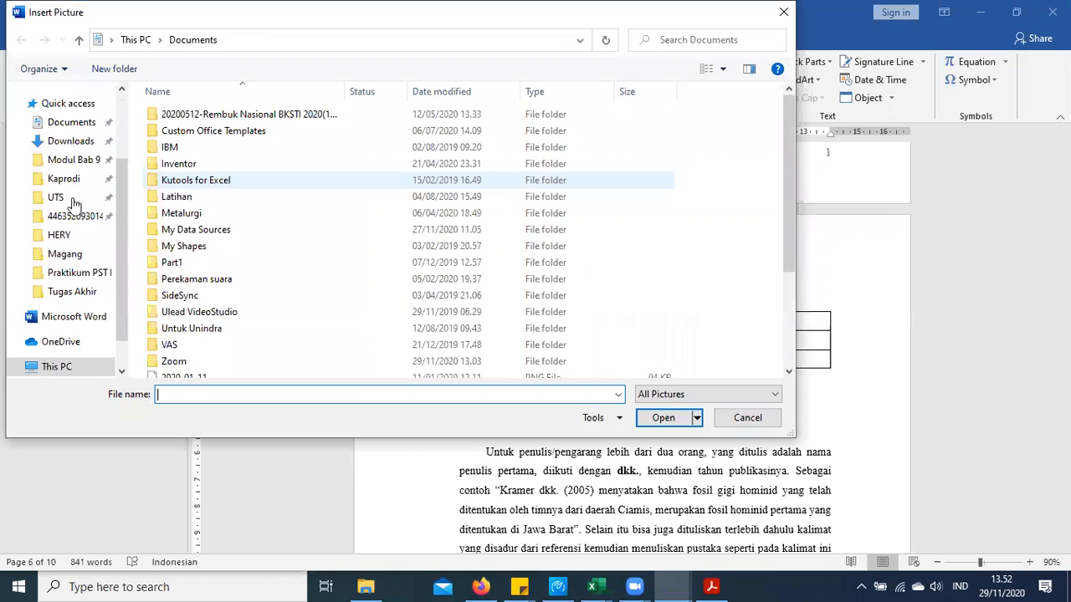
scroll(67, 168, up, 2)
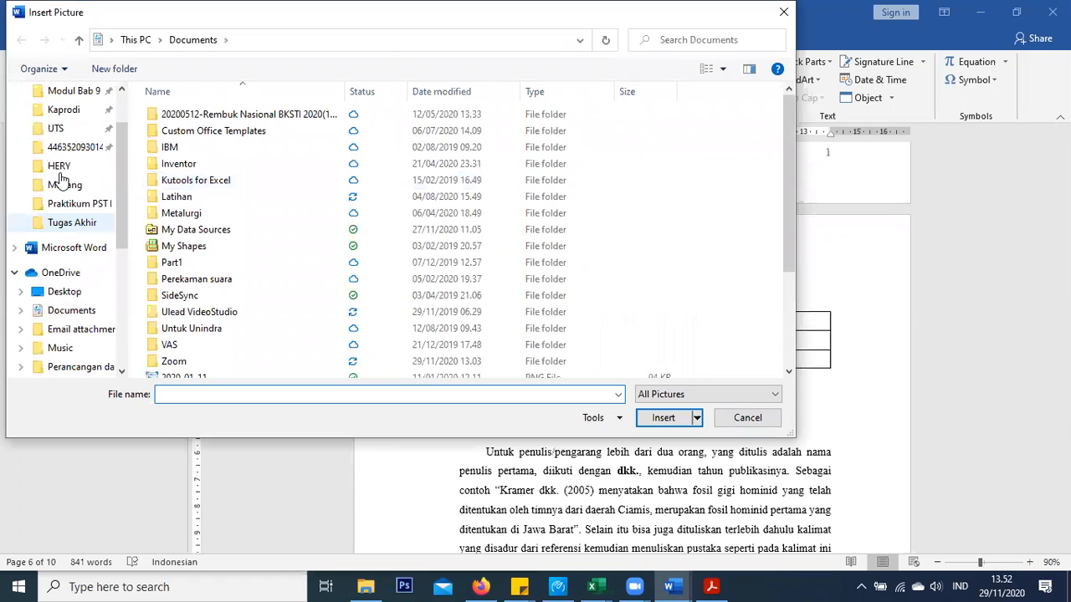
click(72, 130)
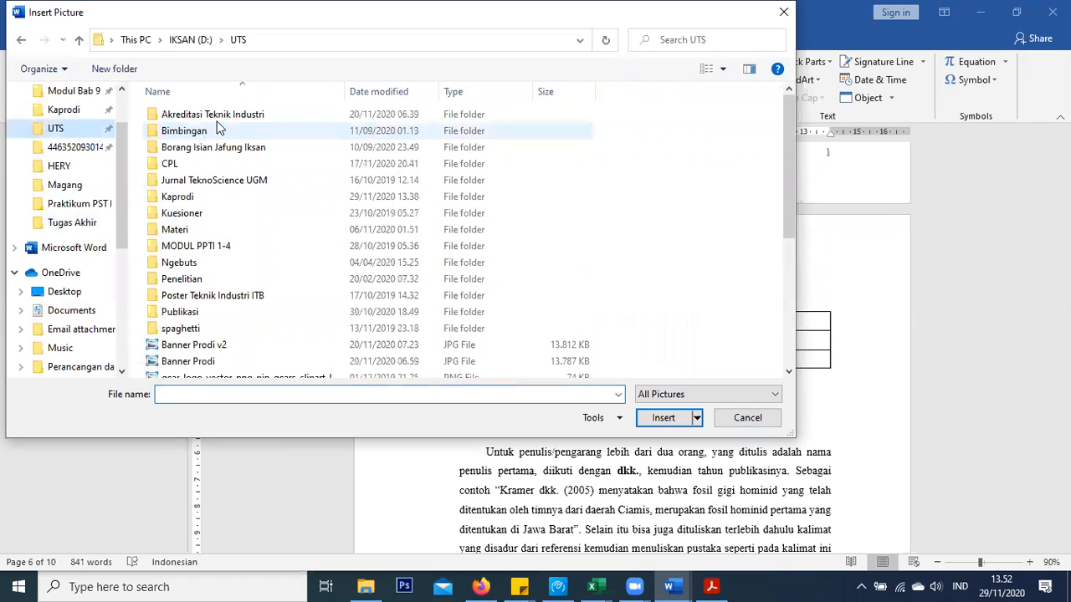
double_click(218, 118)
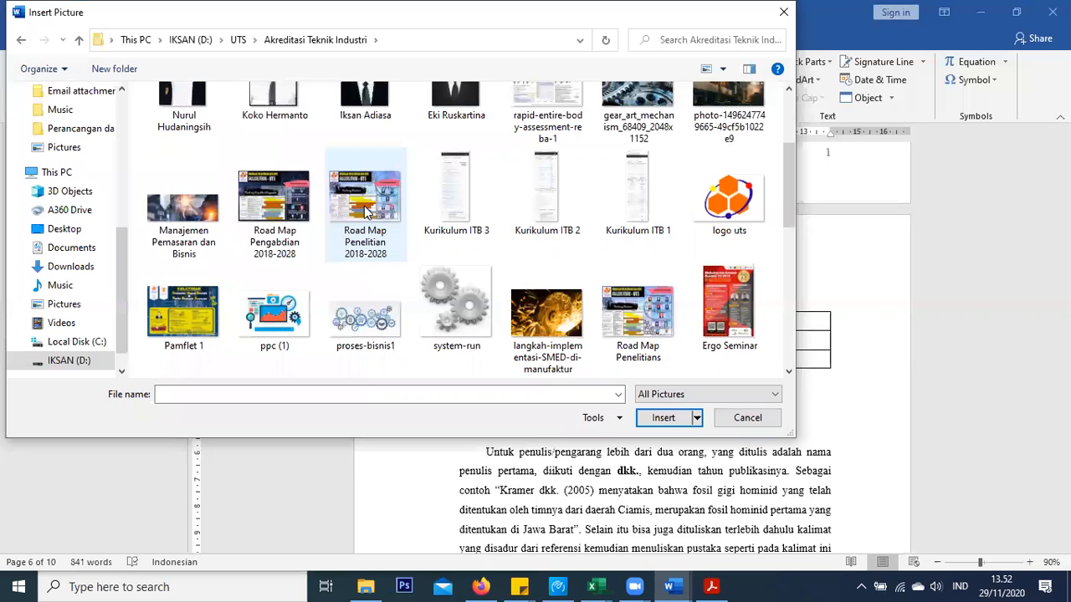
scroll(441, 186, down, 1)
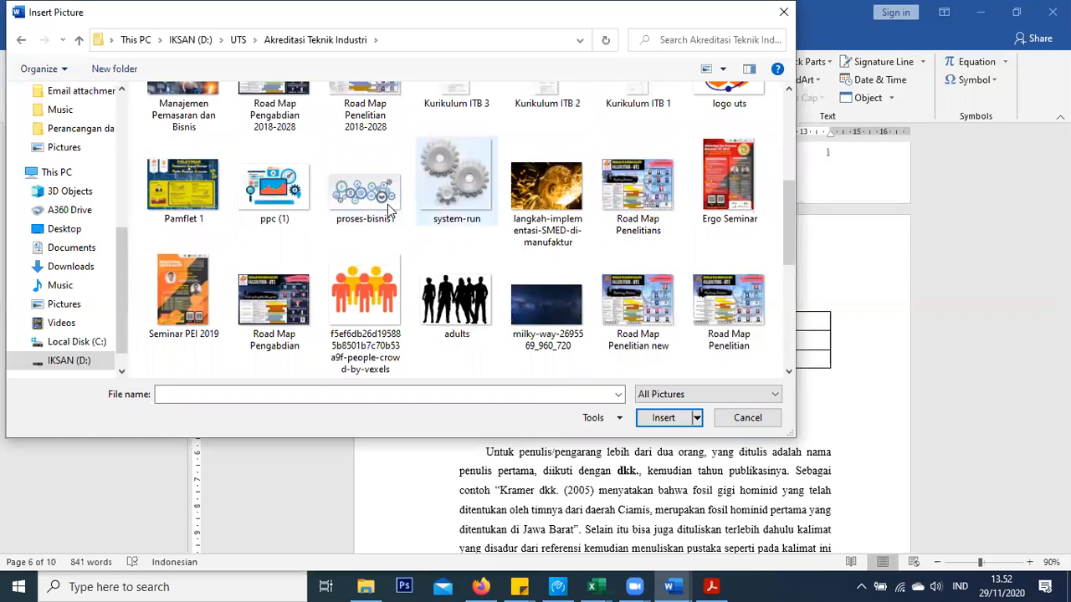
scroll(388, 205, down, 3)
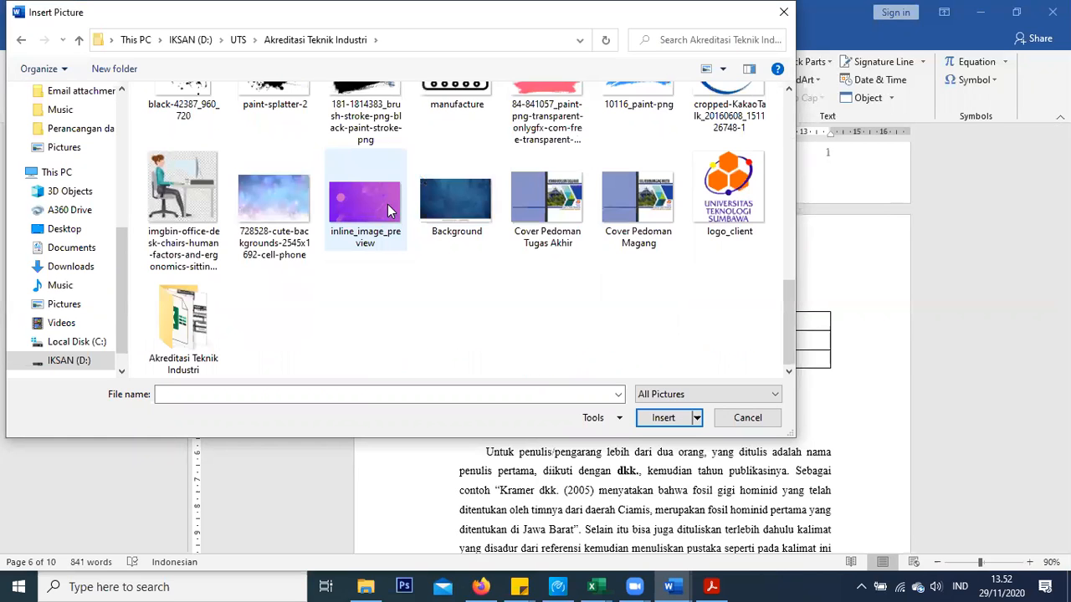
scroll(387, 204, up, 2)
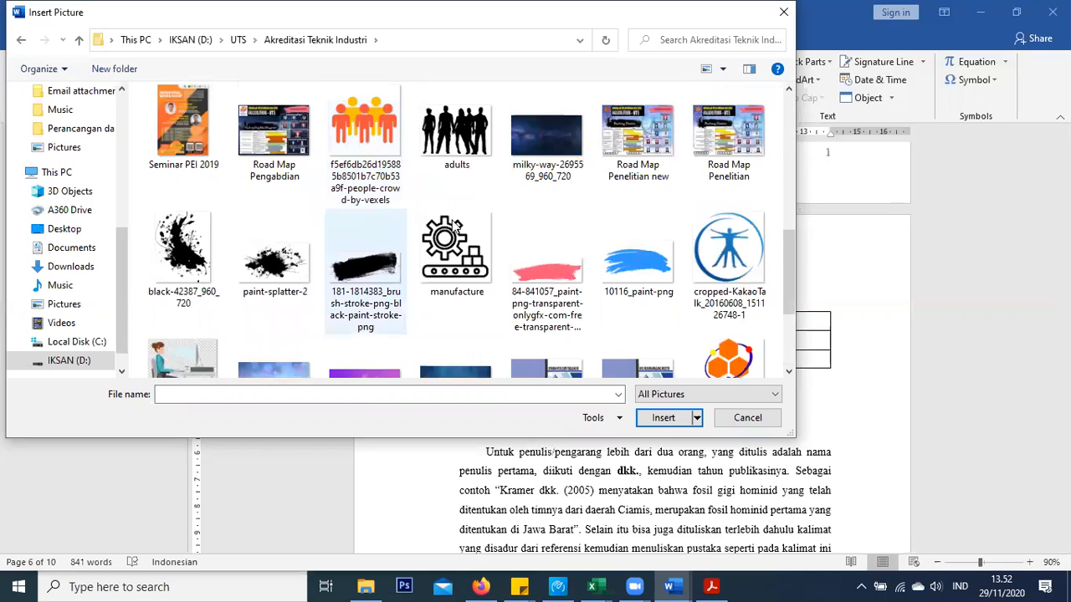
scroll(404, 226, up, 2)
click(385, 159)
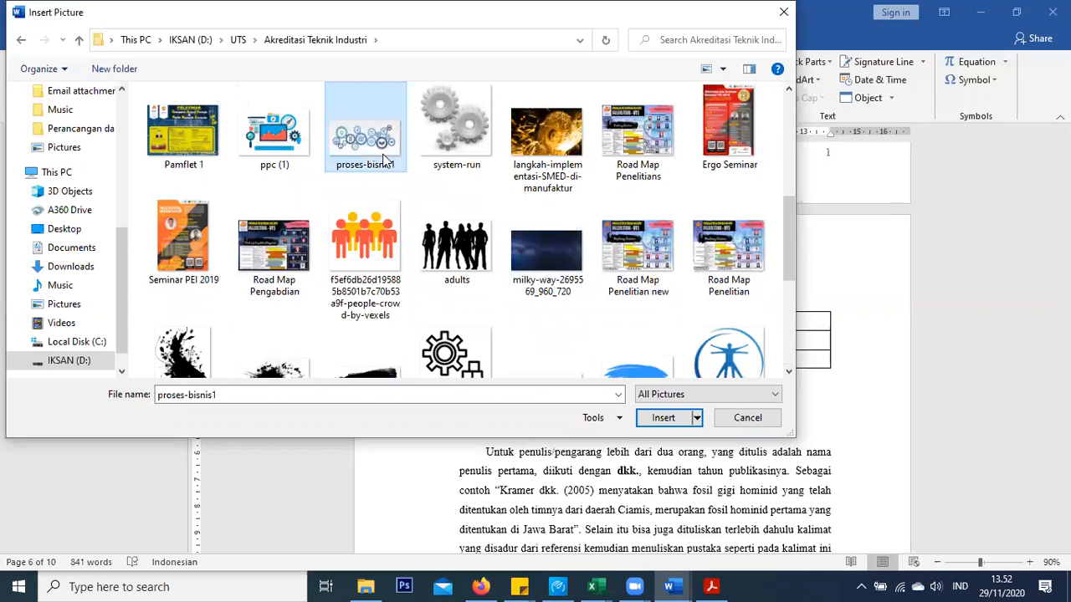
double_click(385, 159)
scroll(404, 201, down, 3)
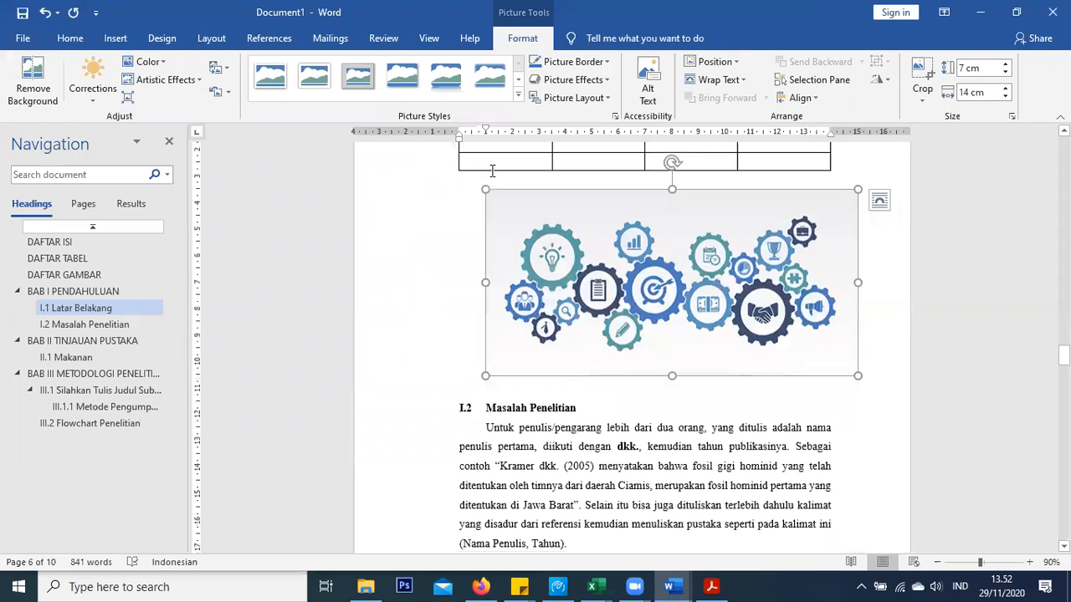
Align the gears picture to the margin and add a 'Gambar I. 1' caption below it
drag(486, 132, 465, 132)
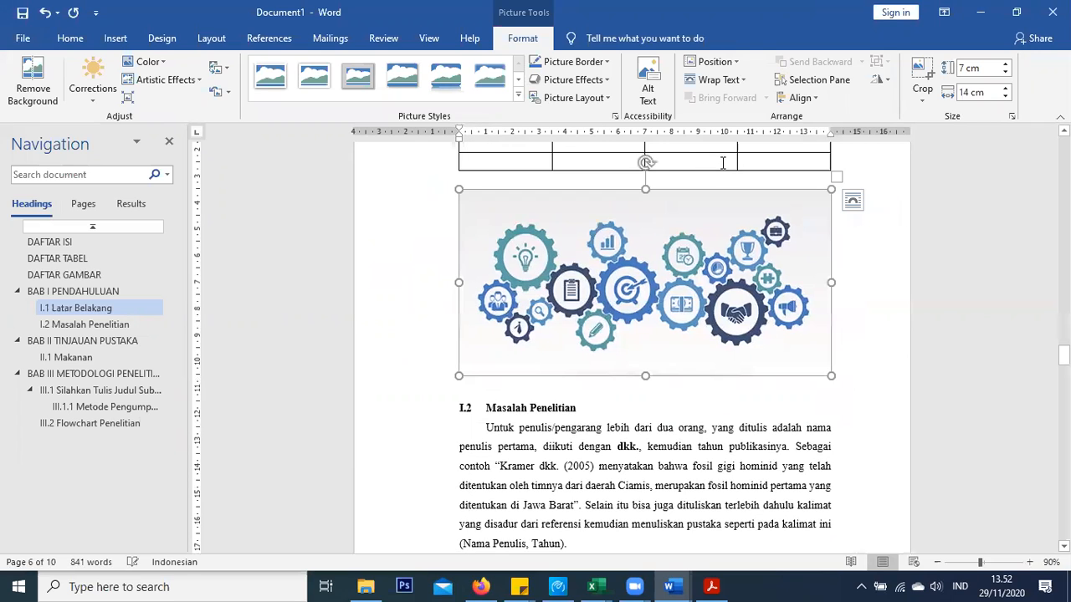
right_click(717, 318)
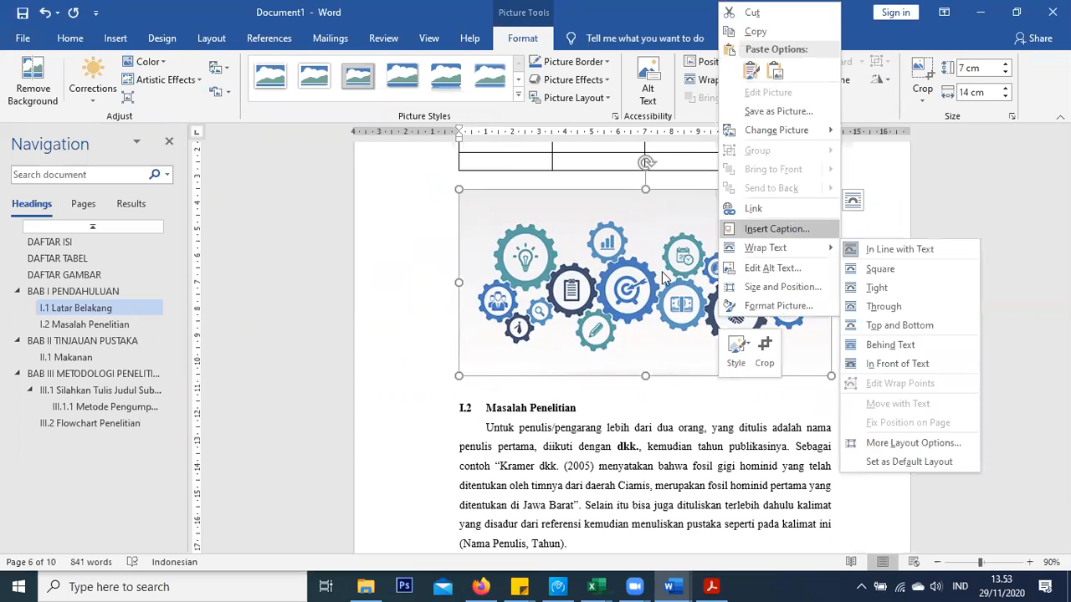
click(774, 228)
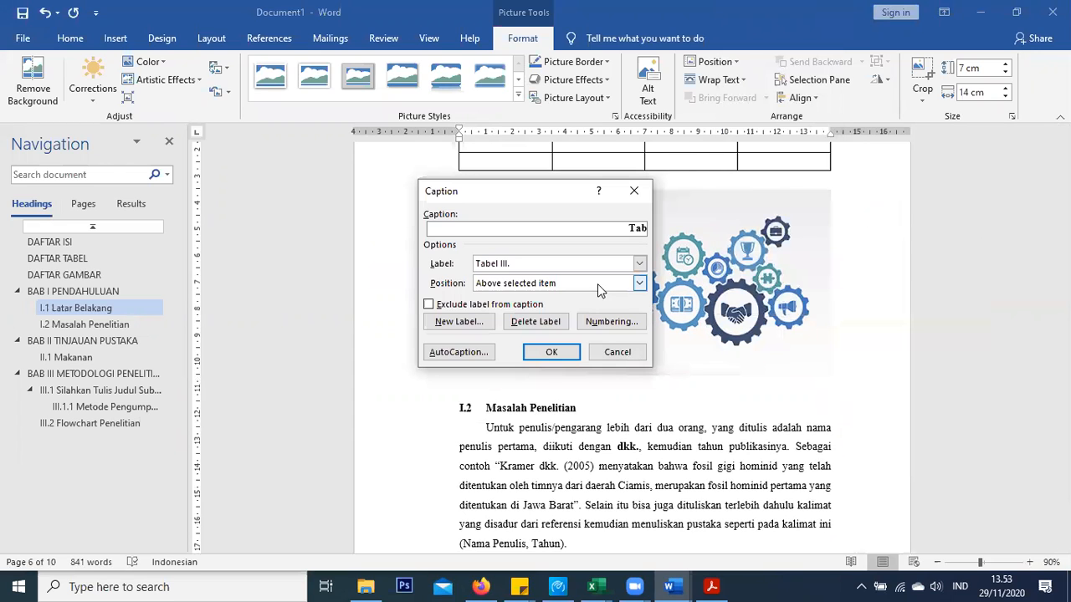
click(594, 286)
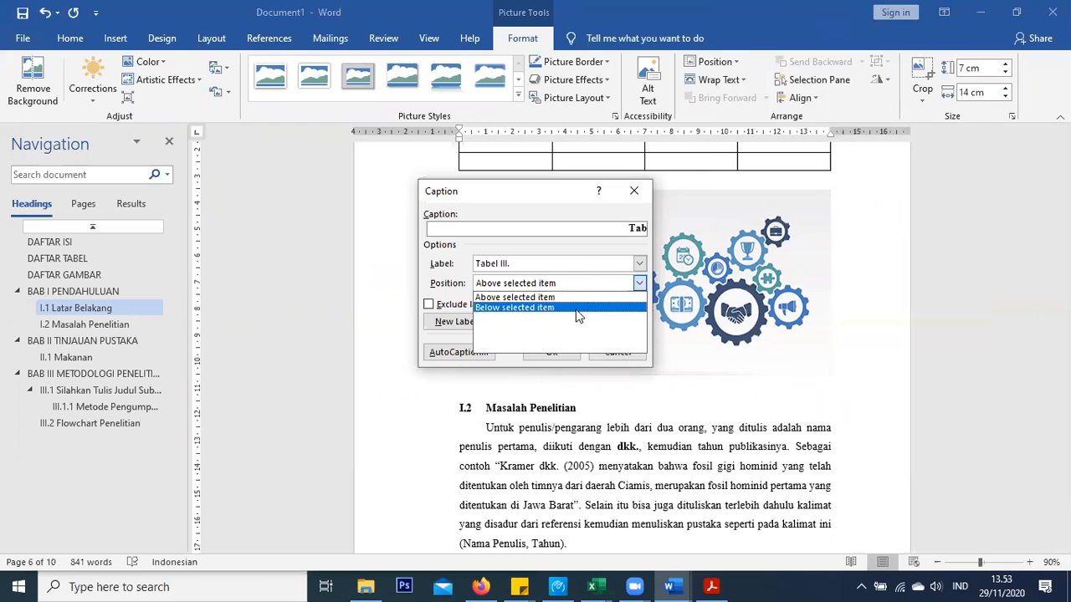
click(586, 258)
click(586, 259)
scroll(528, 319, up, 4)
click(513, 298)
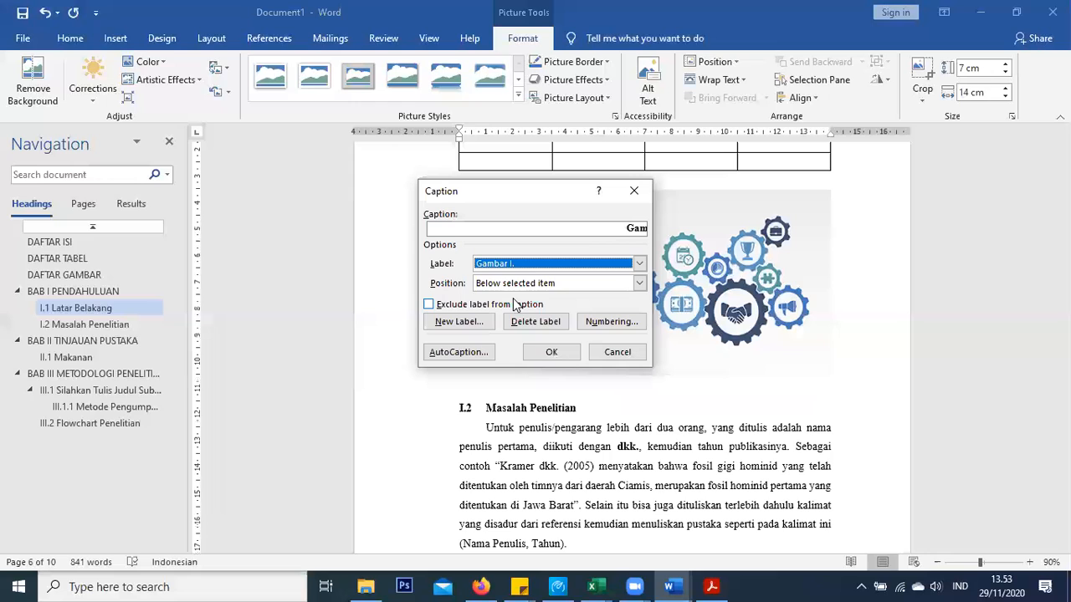
click(538, 284)
click(535, 305)
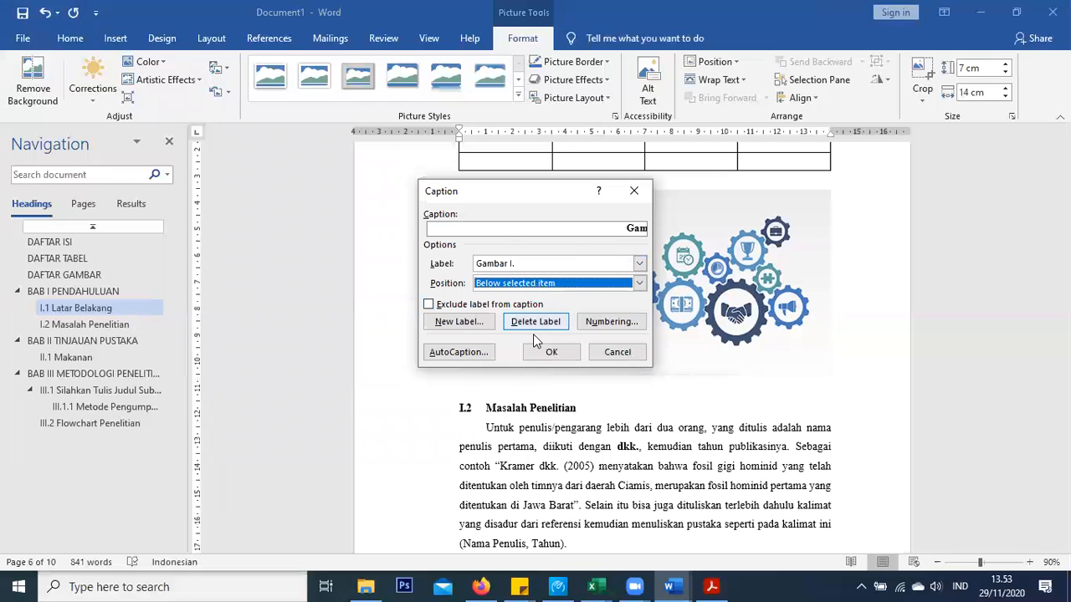
click(551, 352)
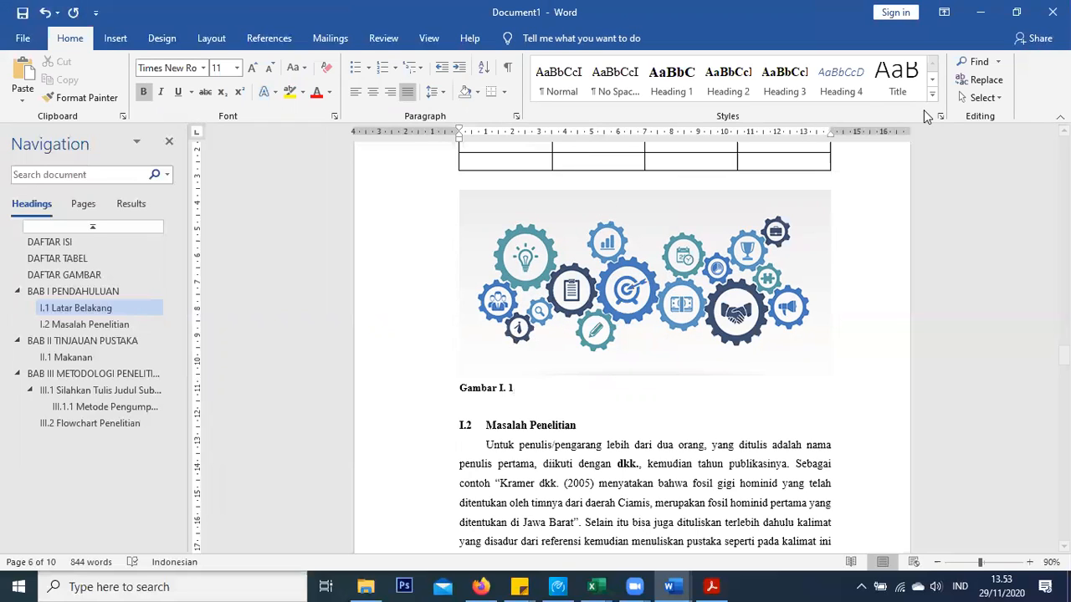
Modify the Caption style to be centred
click(932, 93)
right_click(657, 175)
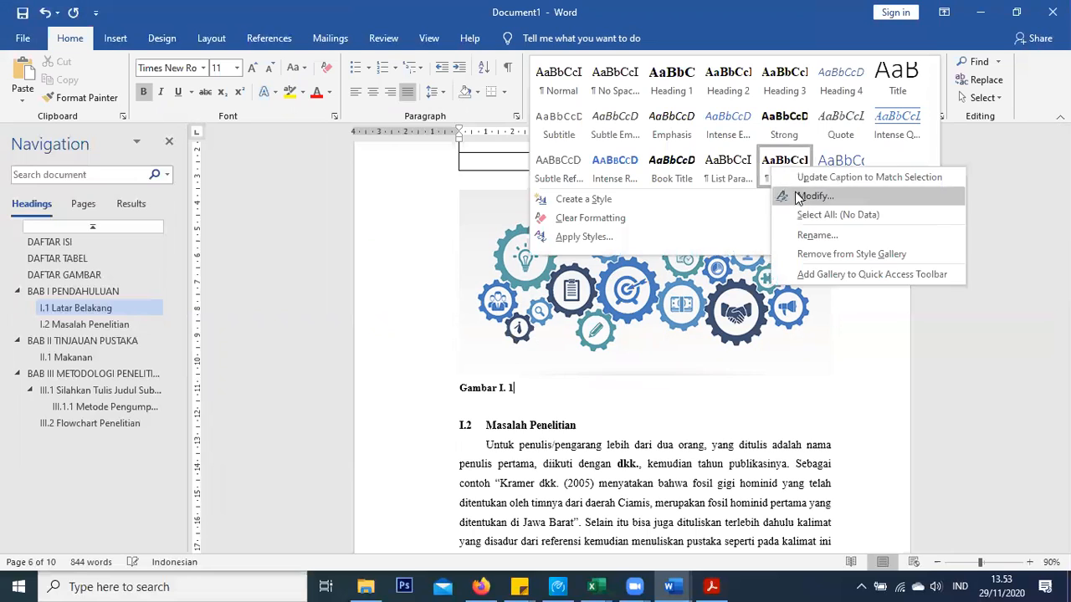
click(799, 198)
click(374, 227)
click(374, 228)
click(634, 459)
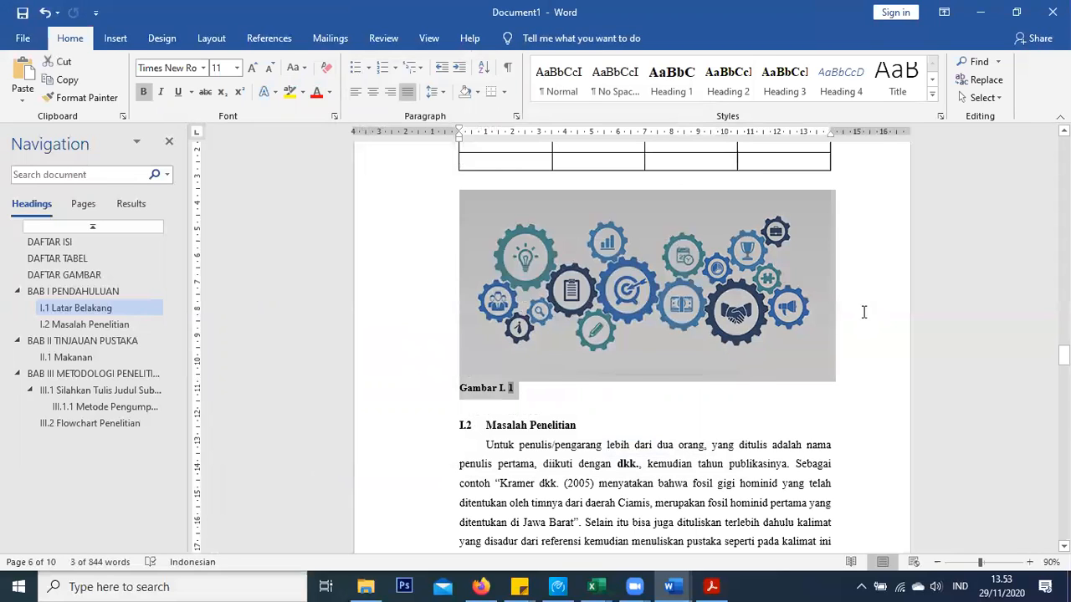
Centre the Gambar I. 1 caption and add the non-bold title 'Gear'
click(854, 327)
key(Return)
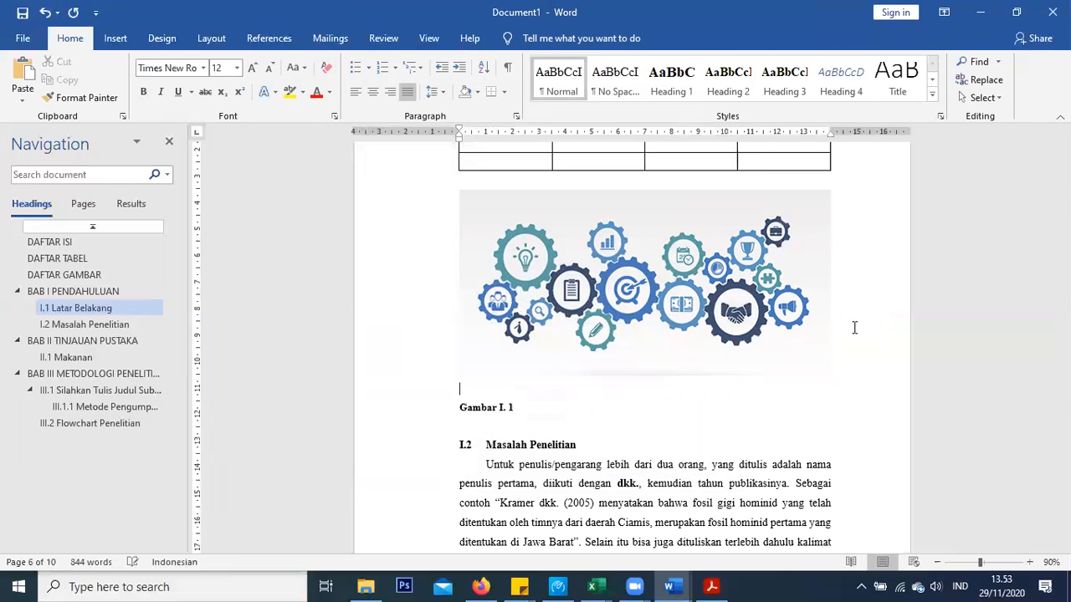
key(Delete)
double_click(408, 327)
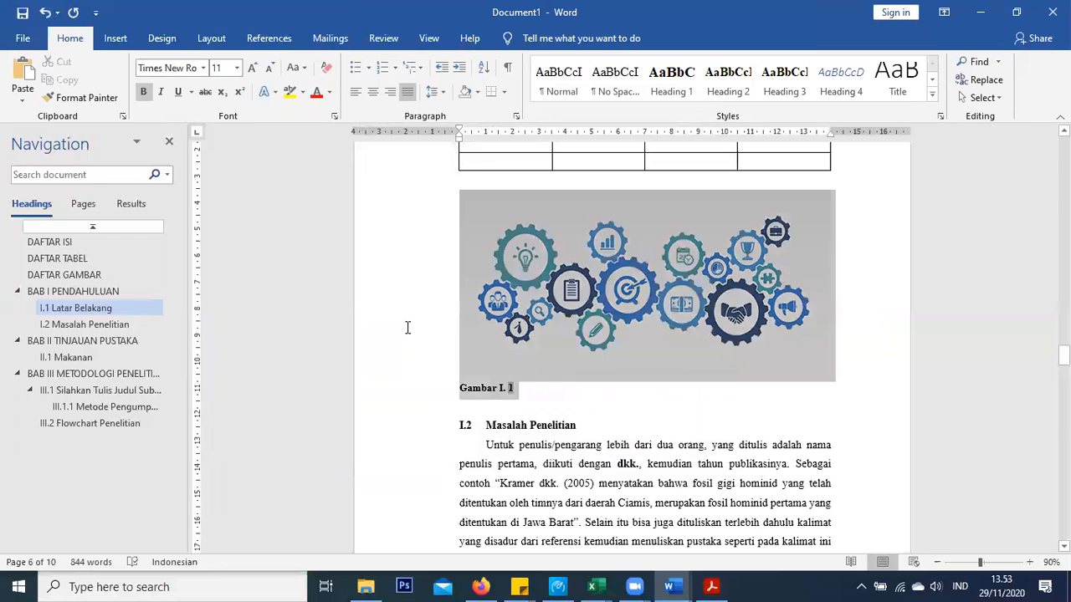
key(ctrl+e)
click(702, 388)
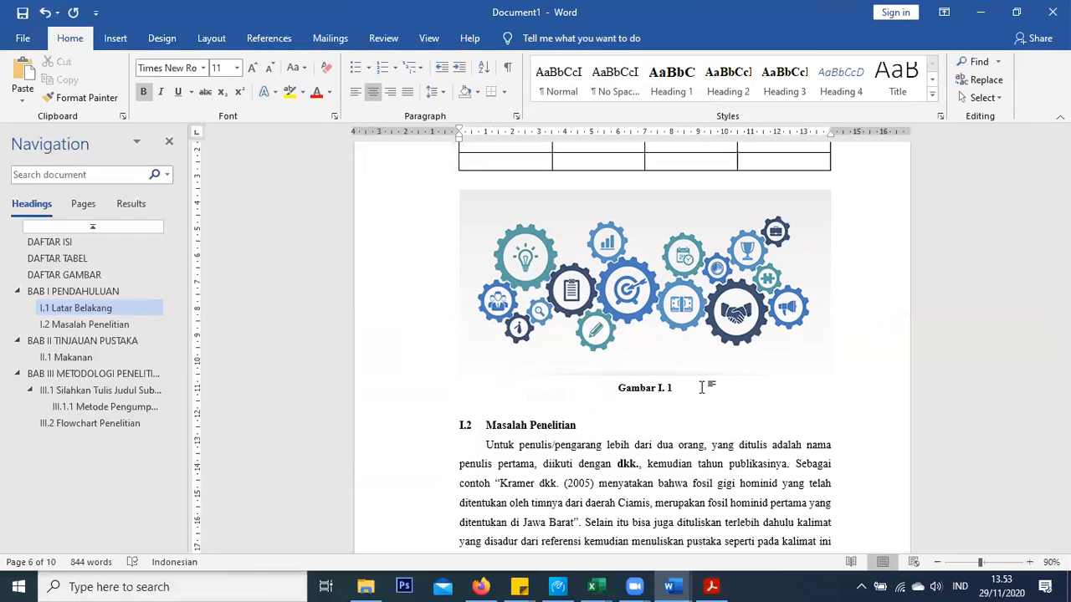
key(ctrl+b)
text(Gear)
scroll(717, 335, down, 8)
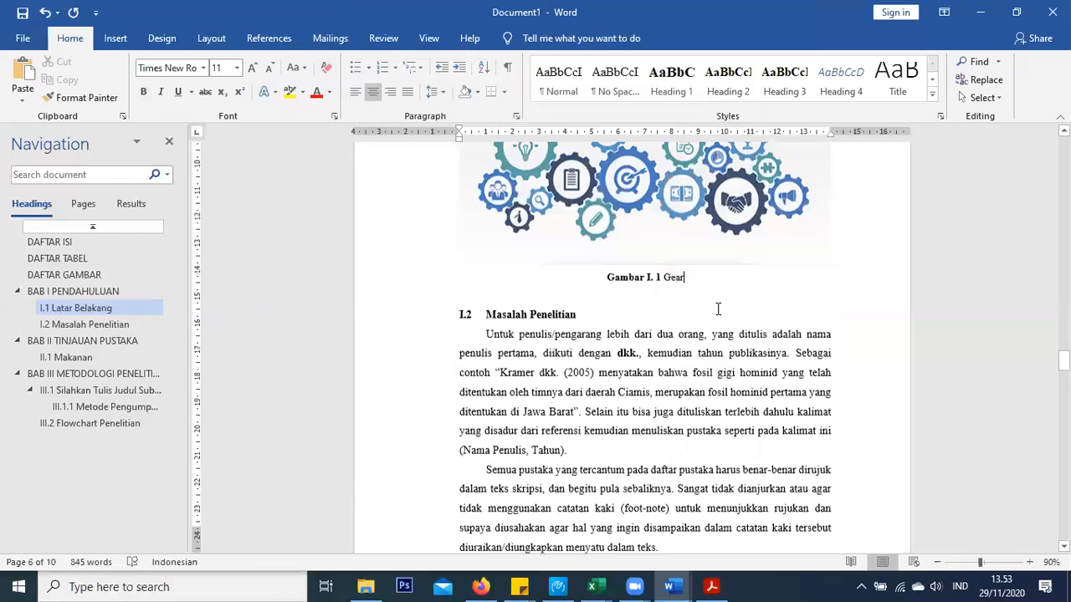
scroll(721, 341, down, 15)
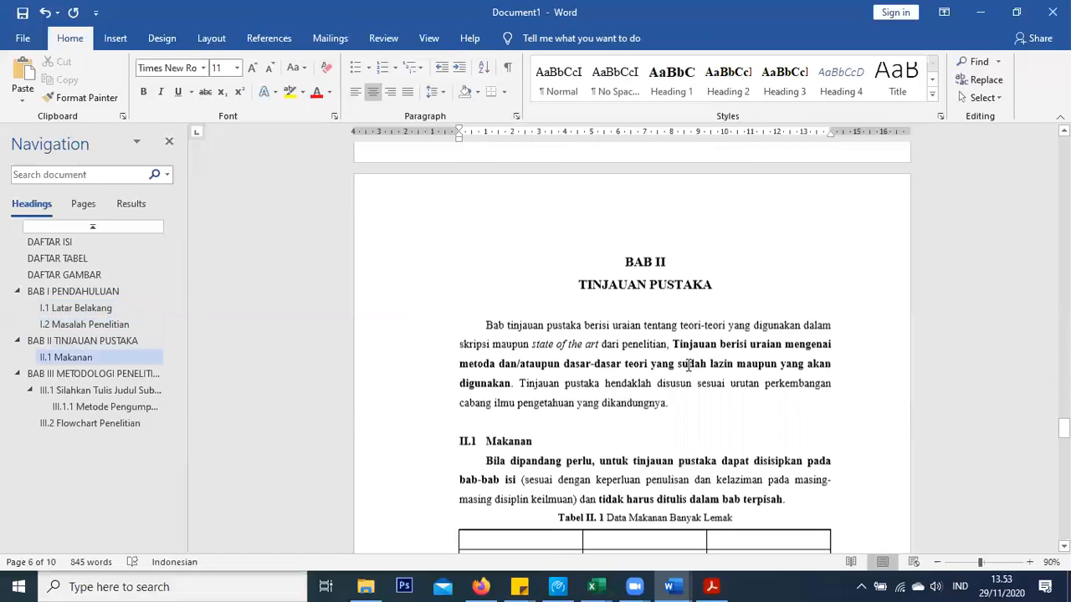
Insert the logo uts picture below the II.1 Makanan table, then undo it
scroll(681, 367, down, 6)
click(651, 280)
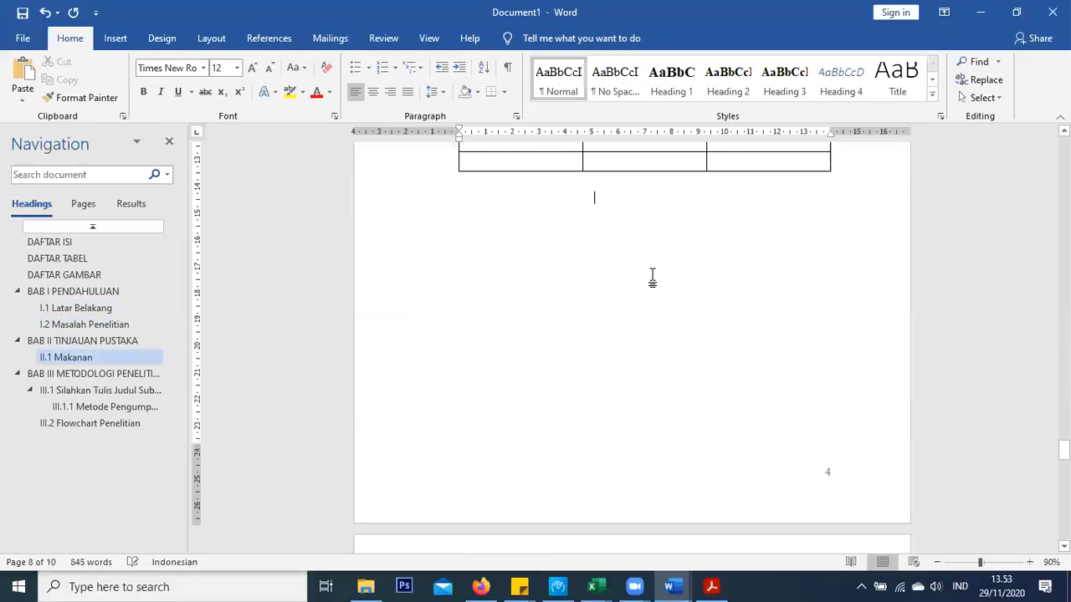
click(461, 229)
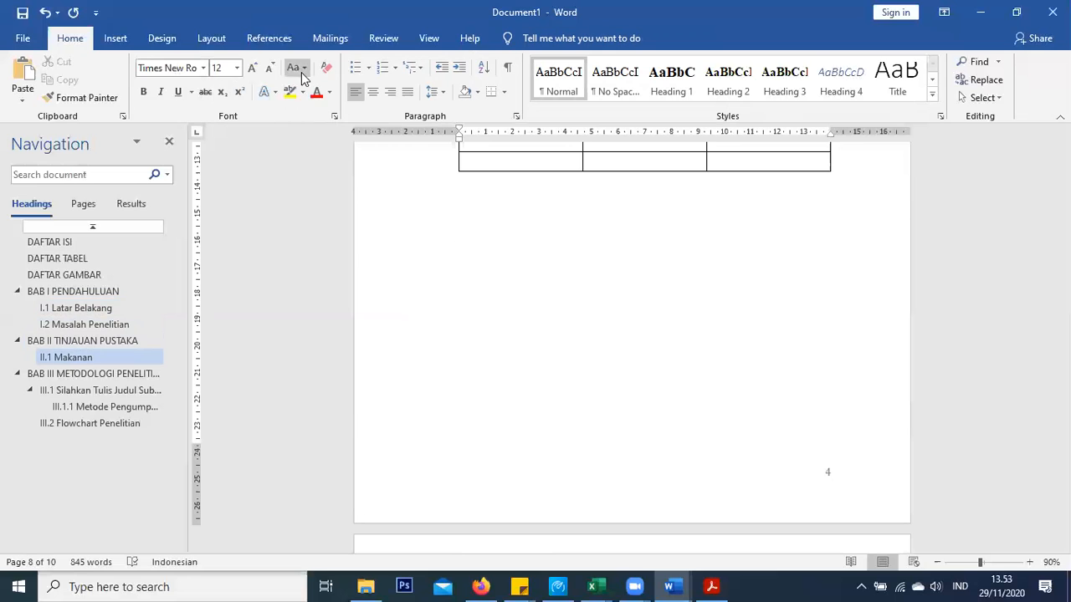
click(116, 38)
click(158, 82)
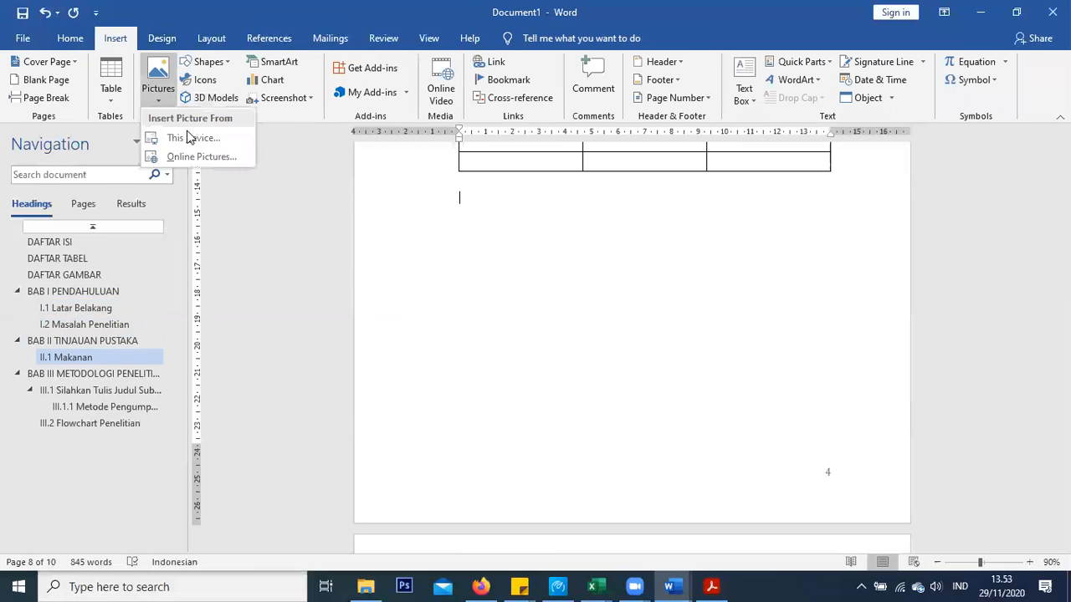
click(189, 137)
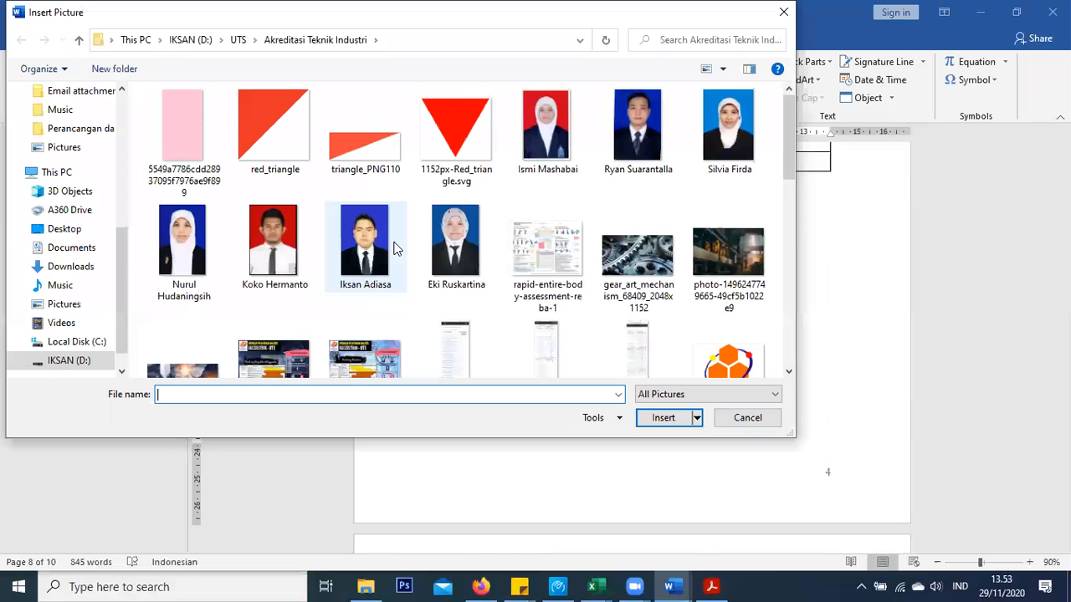
scroll(563, 253, down, 1)
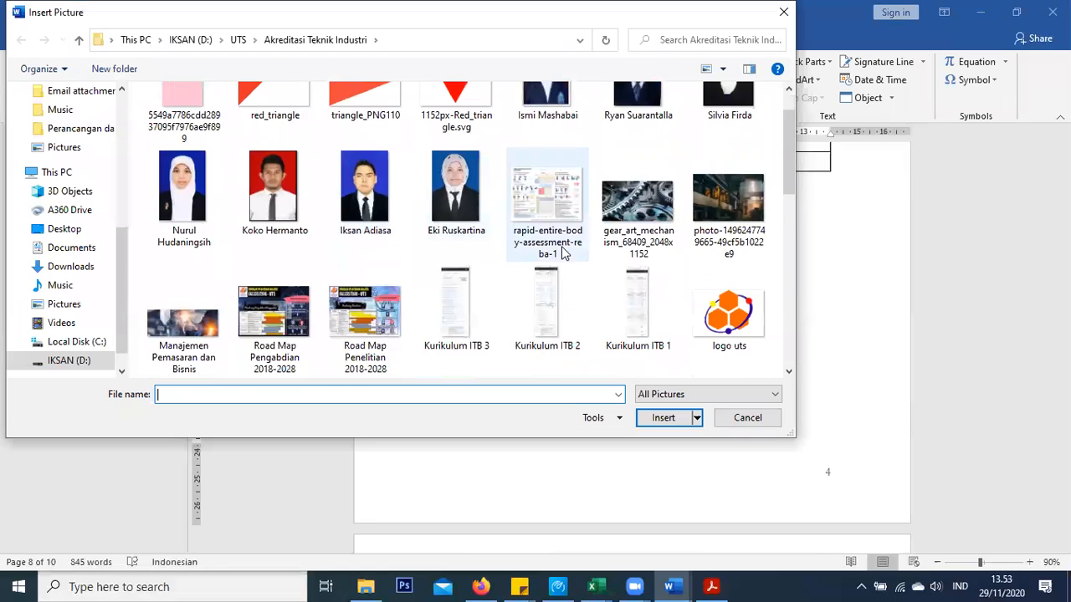
double_click(716, 303)
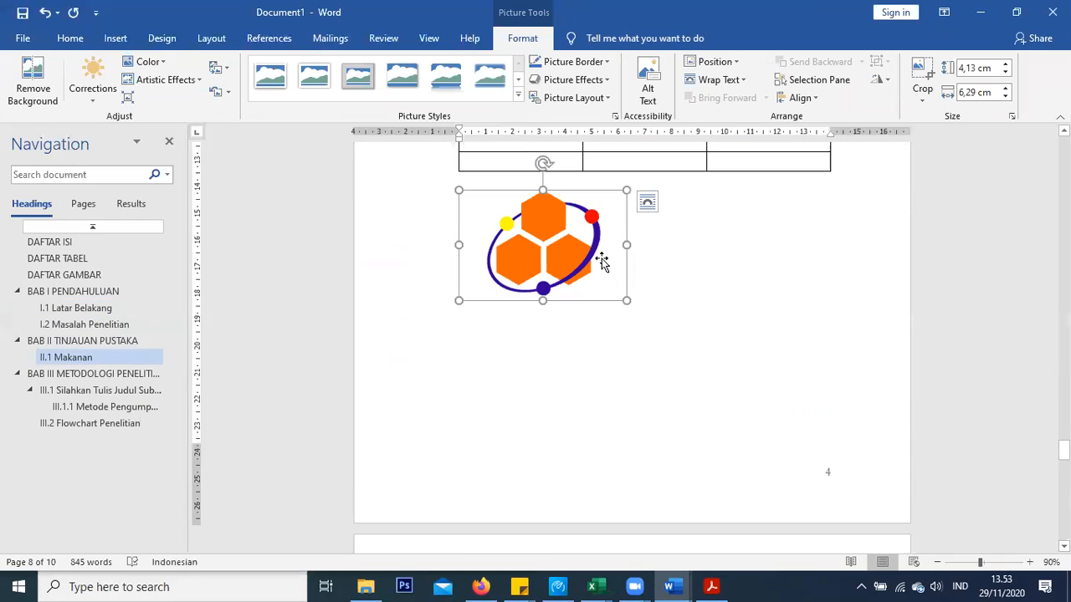
key(ctrl+z)
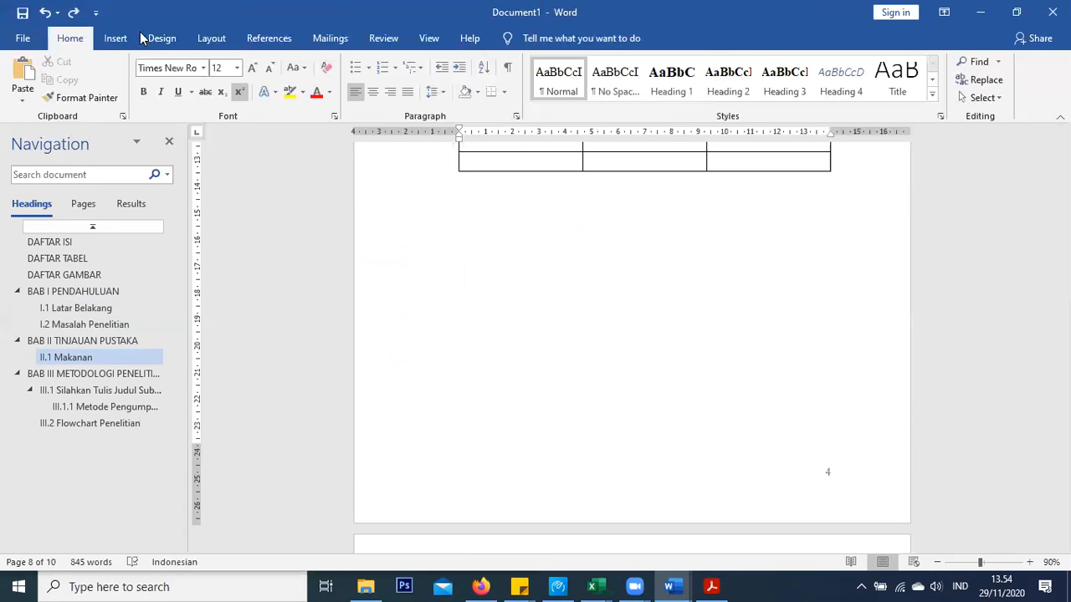
Insert the logo uts picture from This Device again on the line below the table
click(116, 39)
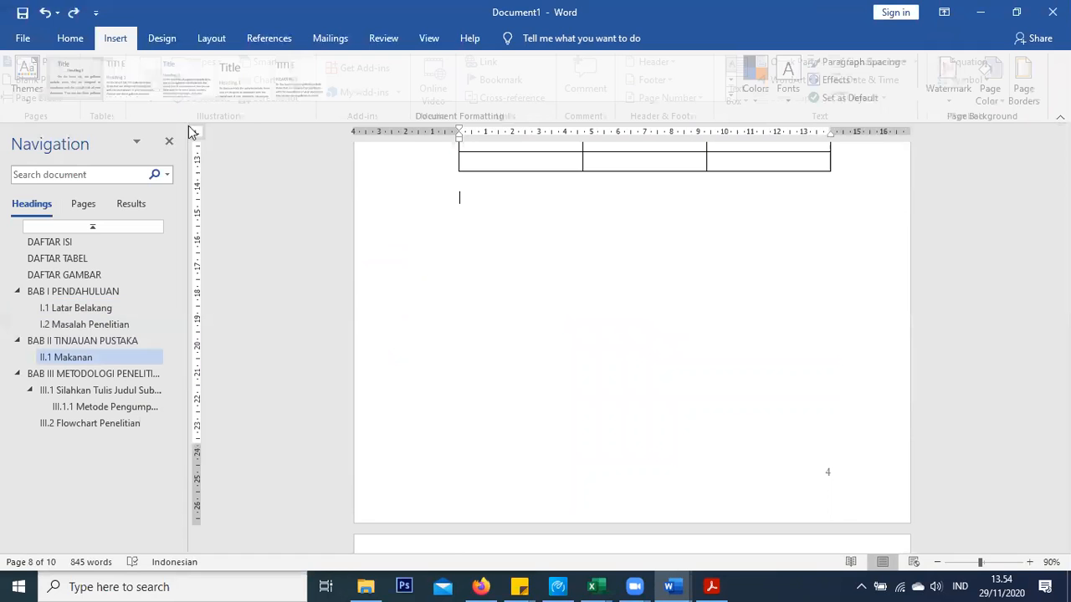
click(160, 79)
click(192, 136)
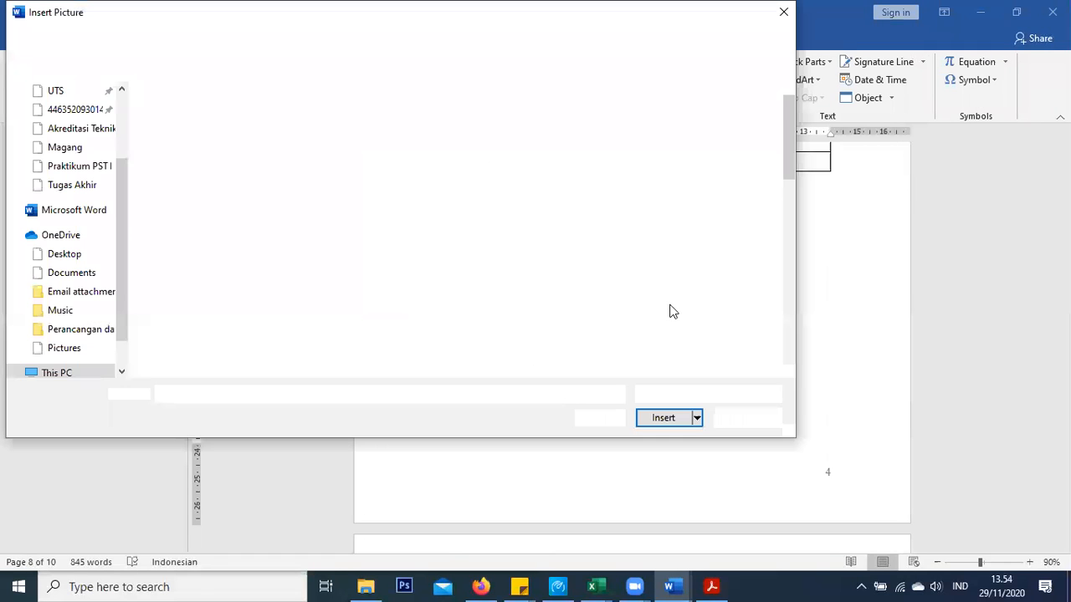
scroll(619, 239, down, 5)
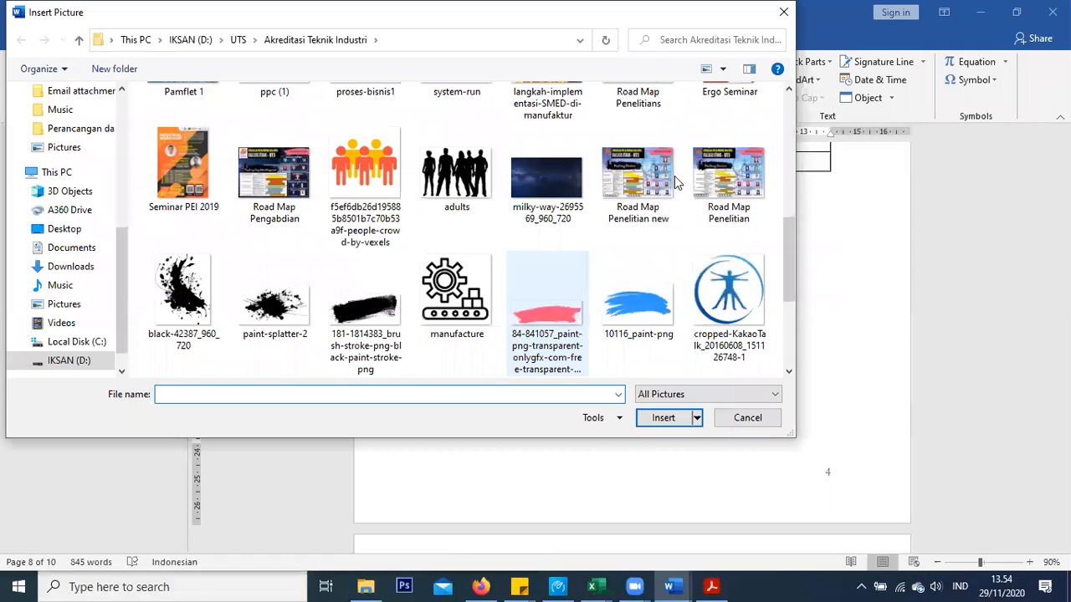
scroll(691, 181, up, 2)
scroll(735, 248, up, 3)
click(733, 255)
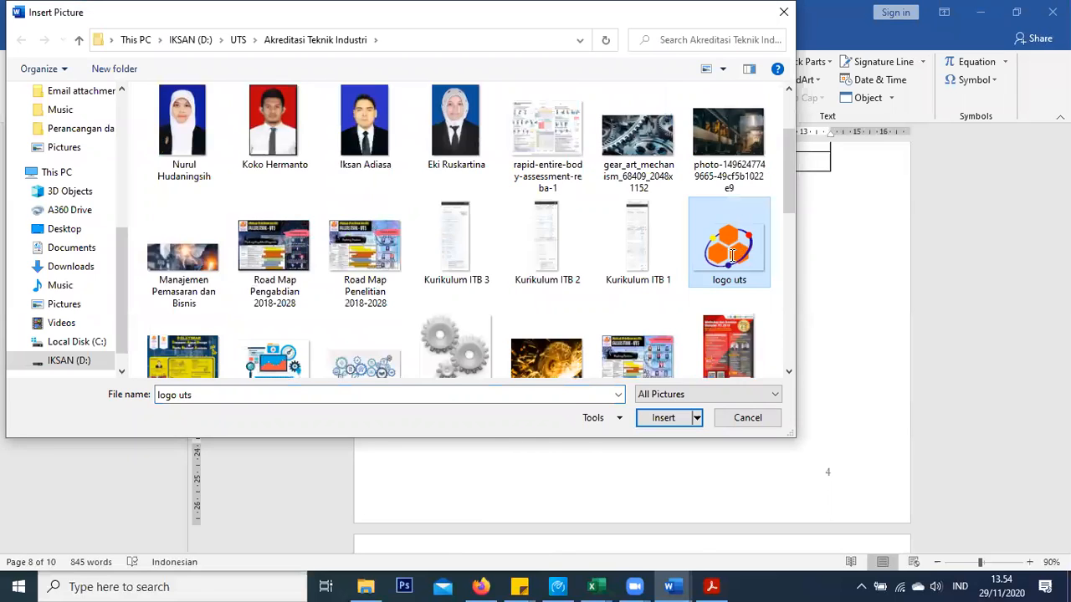
double_click(733, 255)
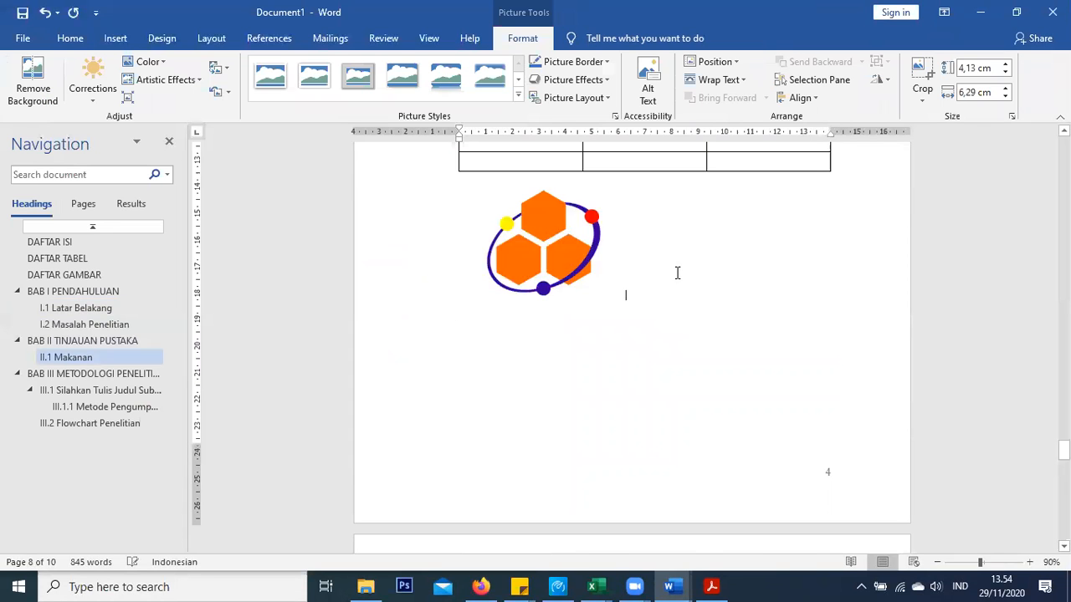
click(678, 273)
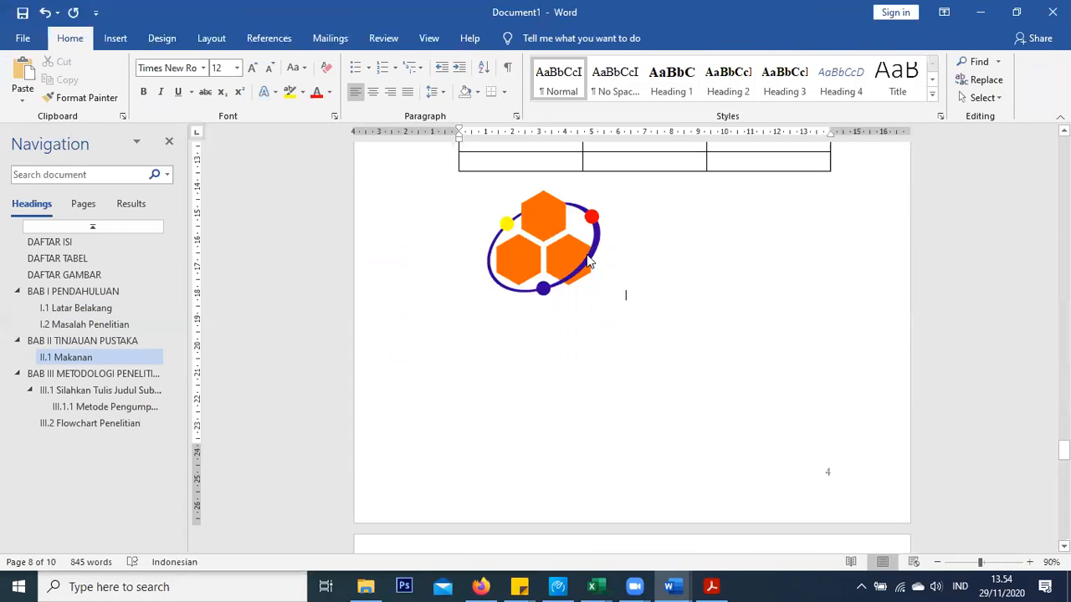
Caption the logo 'Gambar I. 2 Logi UTS' and centre the logo with its caption
right_click(557, 237)
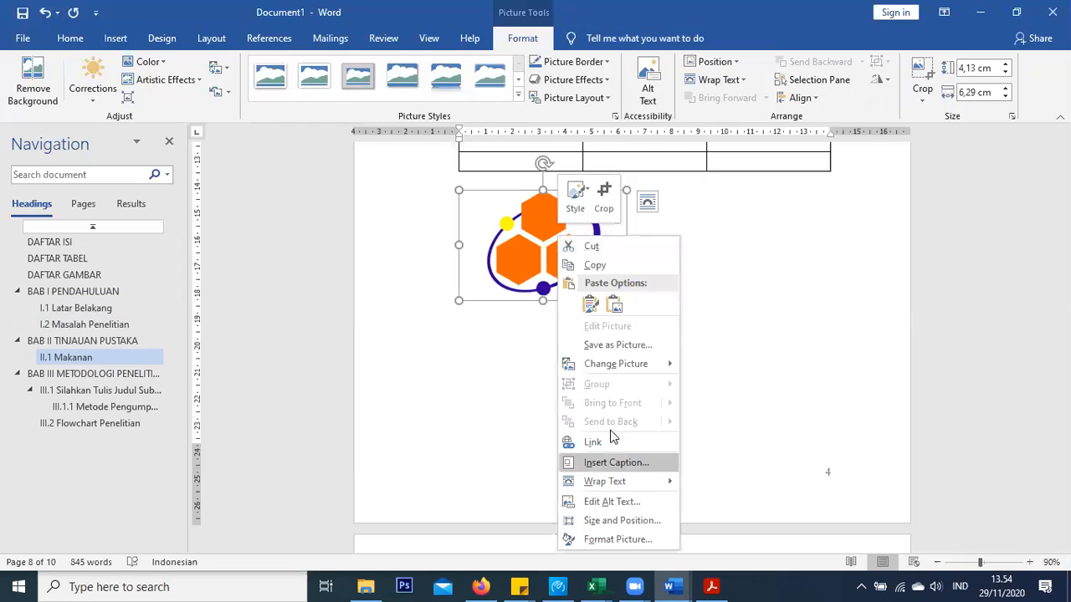
key(Return)
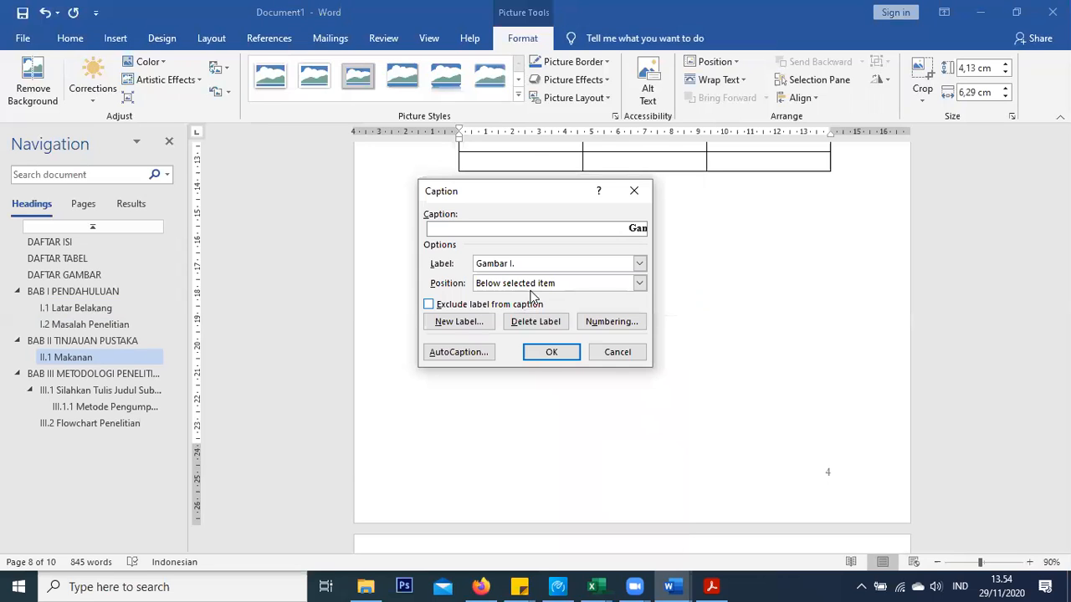
click(551, 352)
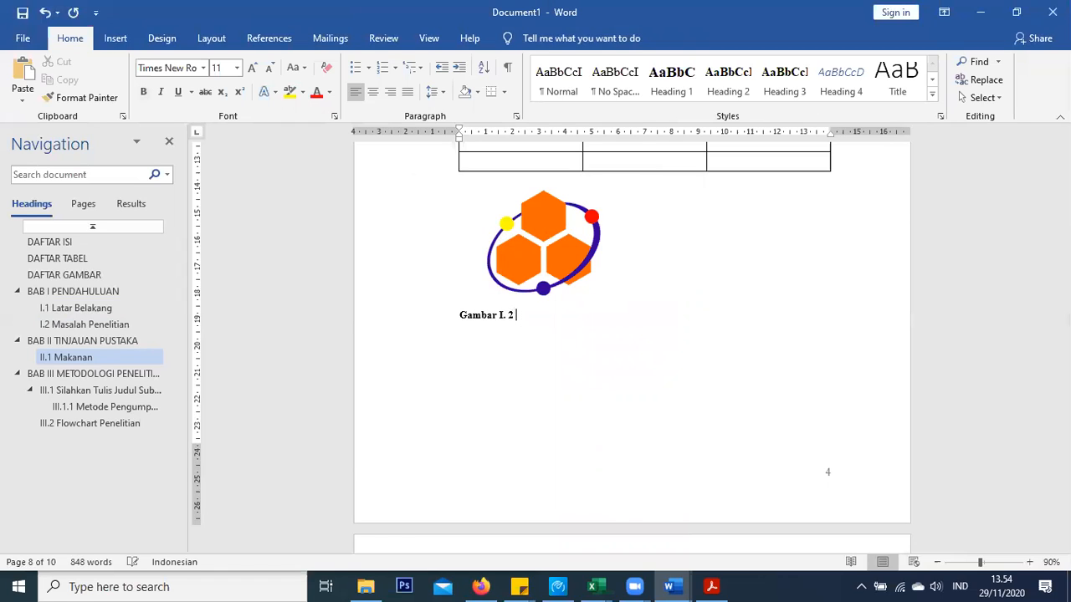
text(Logi)
text( UTS)
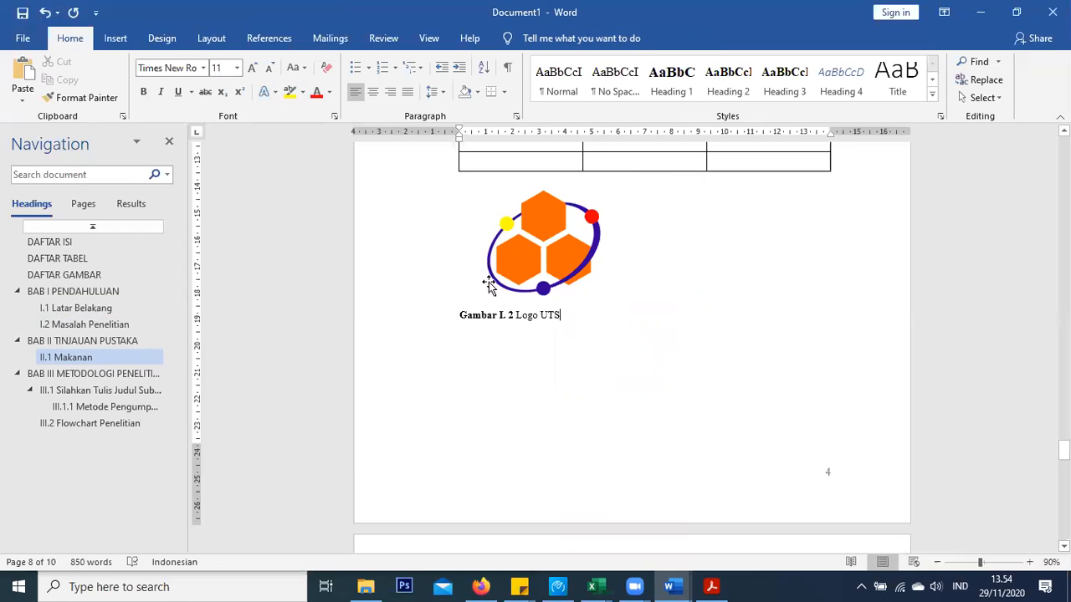
key(shift+Up)
key(ctrl+e)
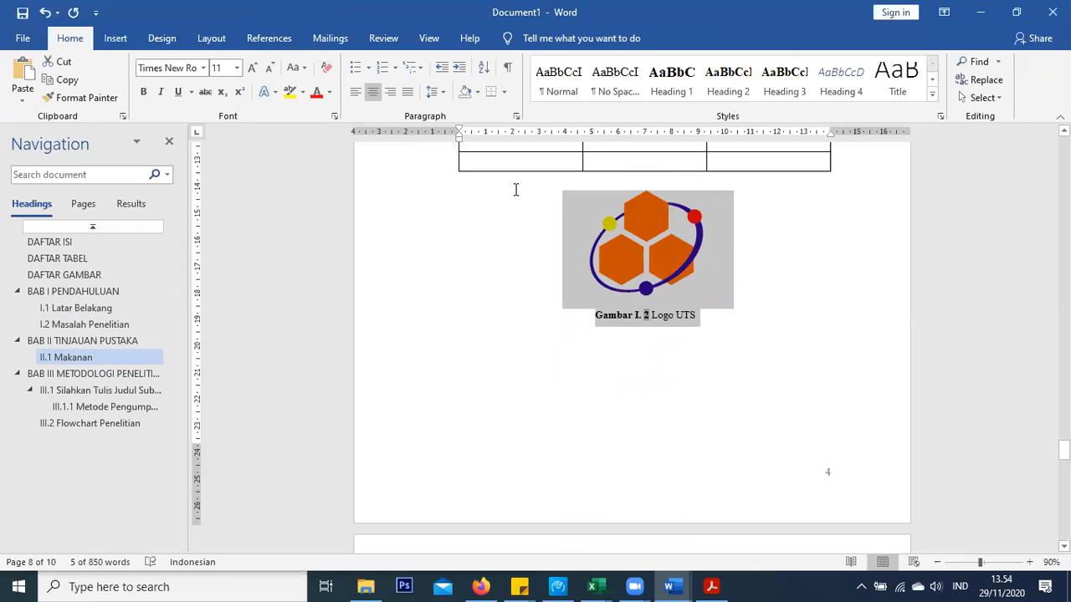
scroll(573, 228, down, 10)
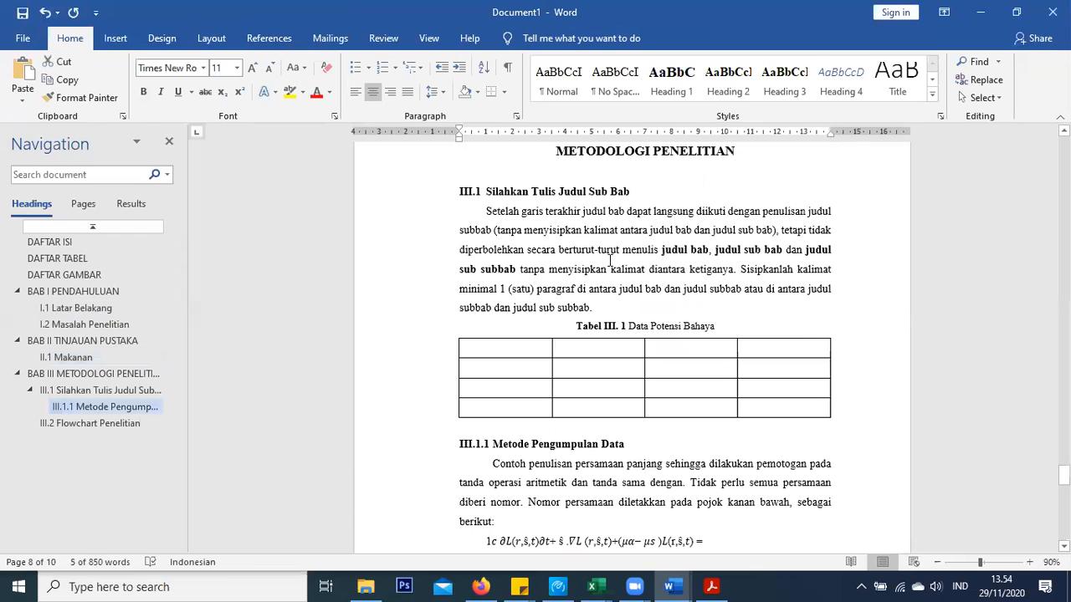
Insert the langkah-implementasi welding photo below 'Dan seterusnya.' in section III.1.1
scroll(588, 326, down, 3)
click(588, 328)
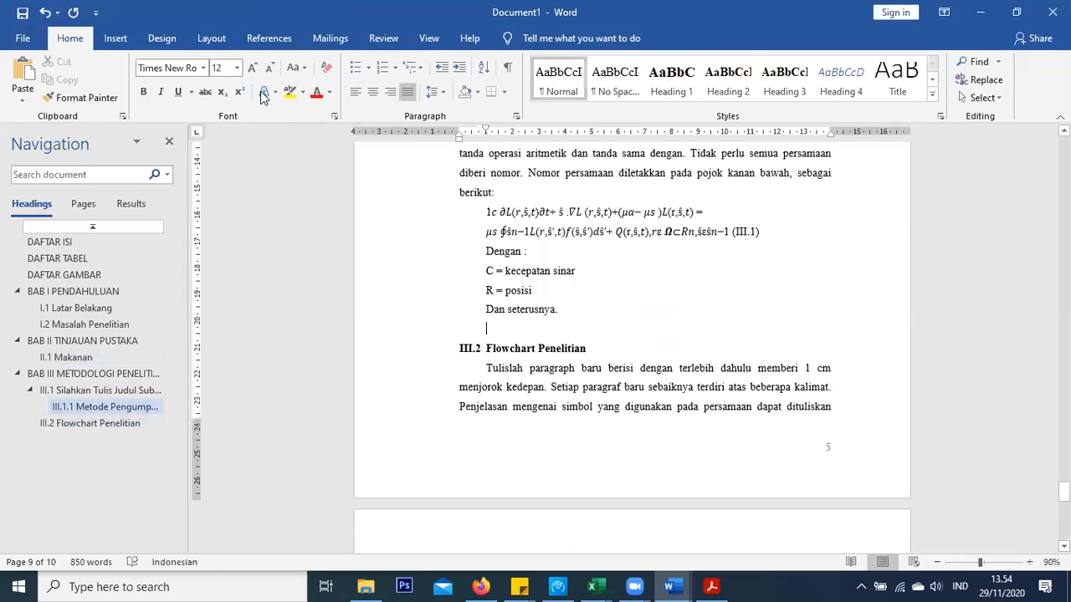
click(116, 37)
click(158, 83)
click(174, 147)
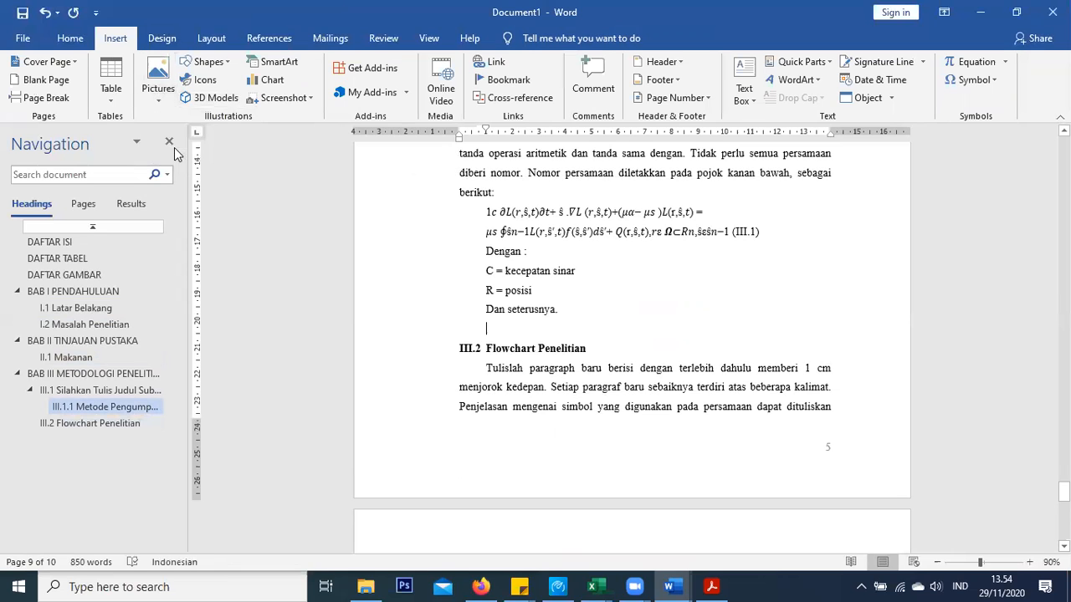
click(929, 74)
click(158, 84)
click(176, 139)
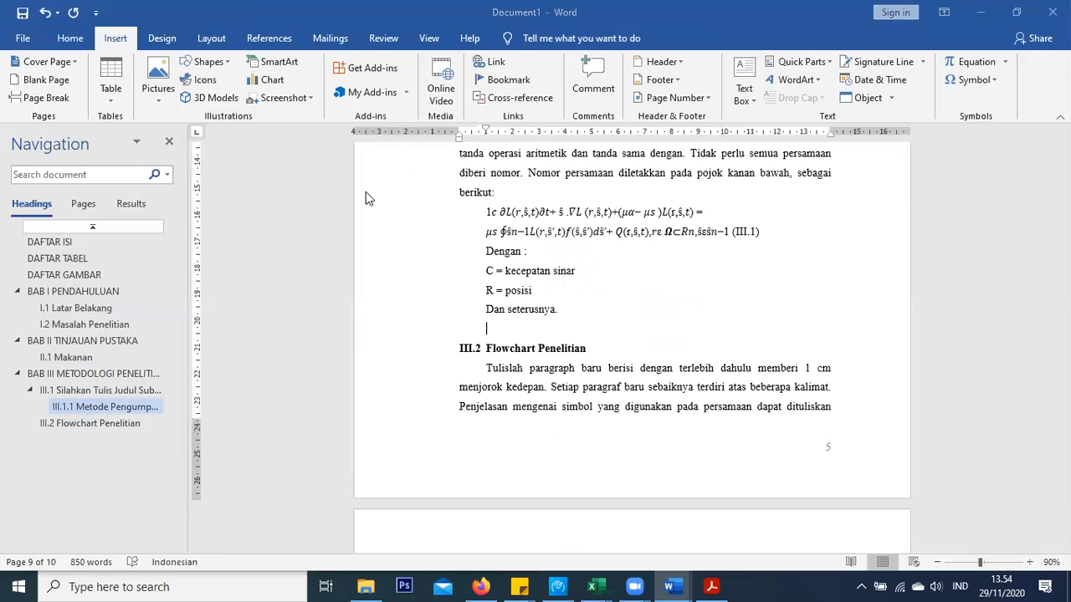
scroll(529, 267, down, 1)
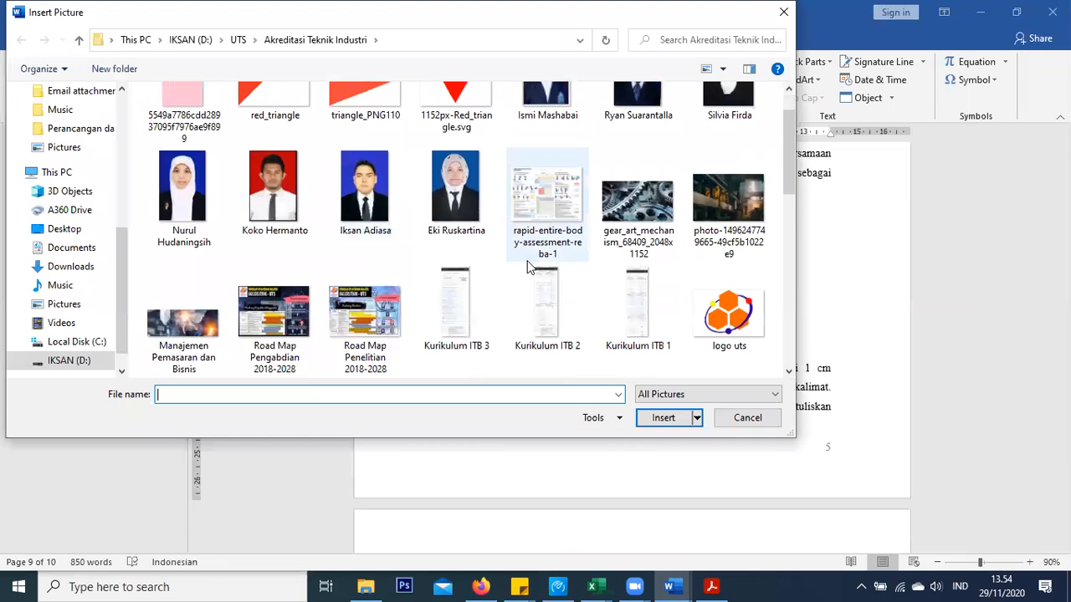
scroll(529, 267, down, 1)
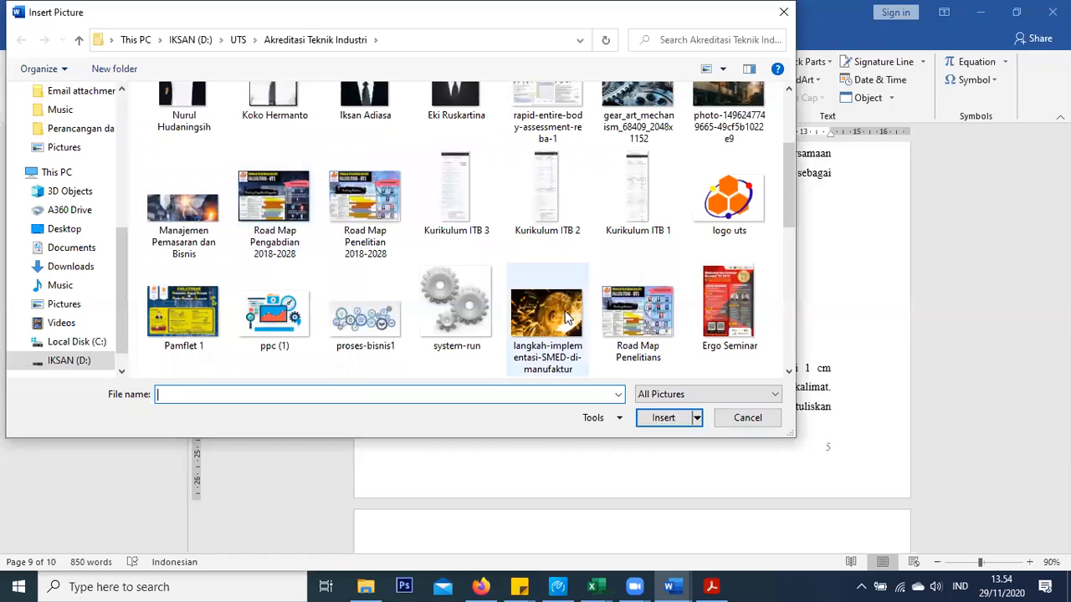
scroll(567, 316, down, 1)
double_click(565, 242)
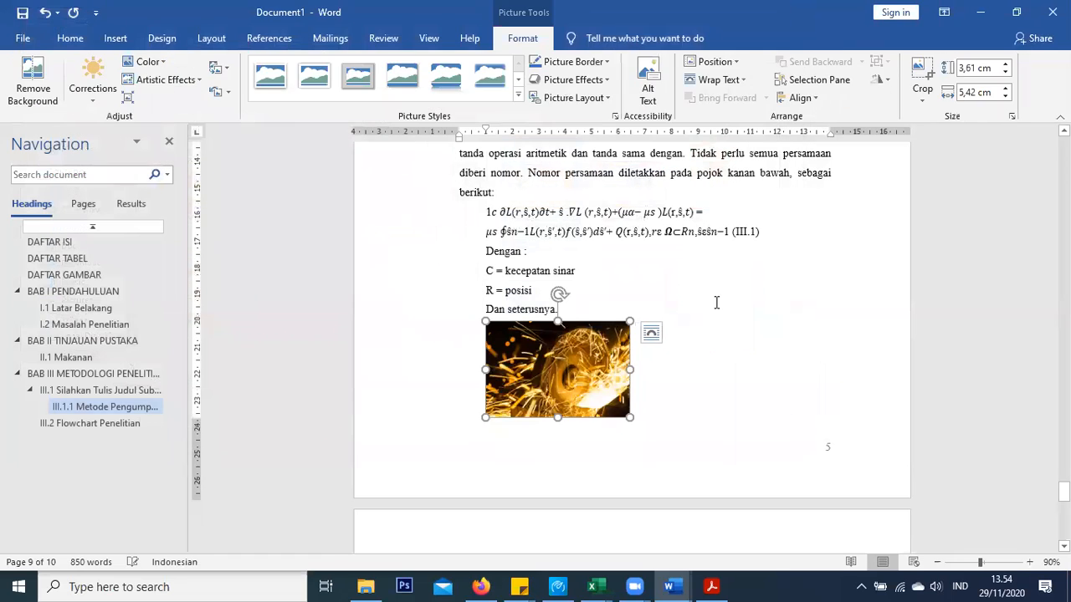
Enlarge the photo to about 5 by 7.5 cm and add a 'Gambar III. 1' caption
drag(677, 297, 686, 284)
right_click(652, 186)
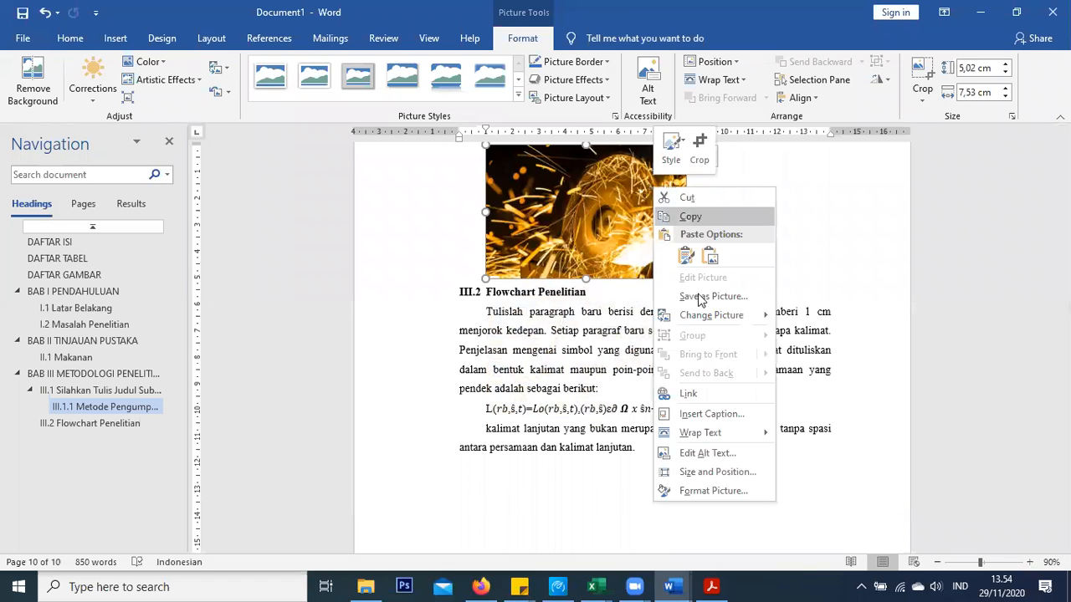
click(710, 414)
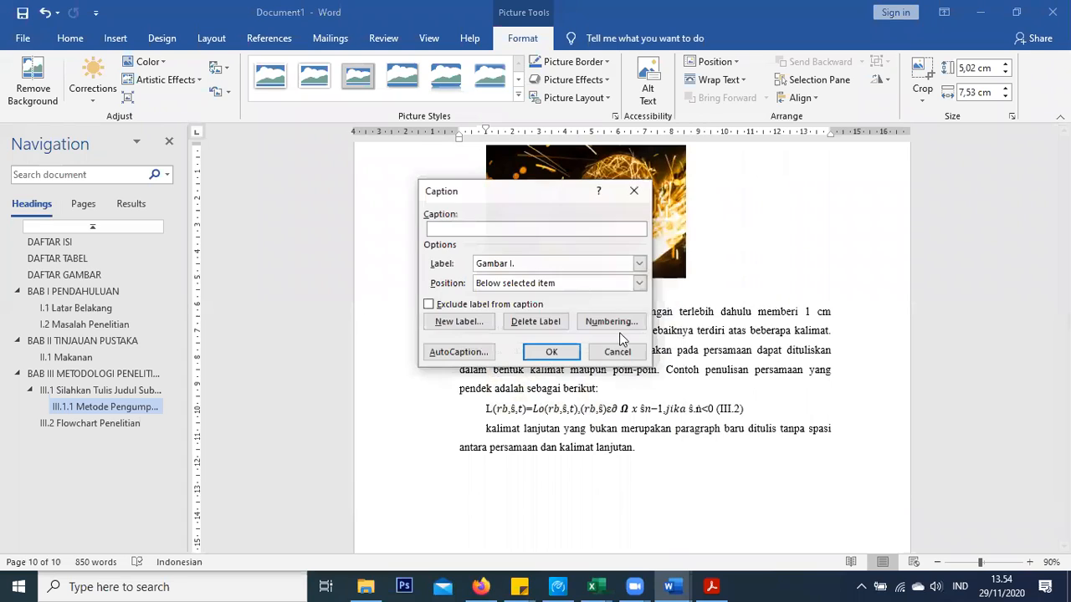
click(528, 262)
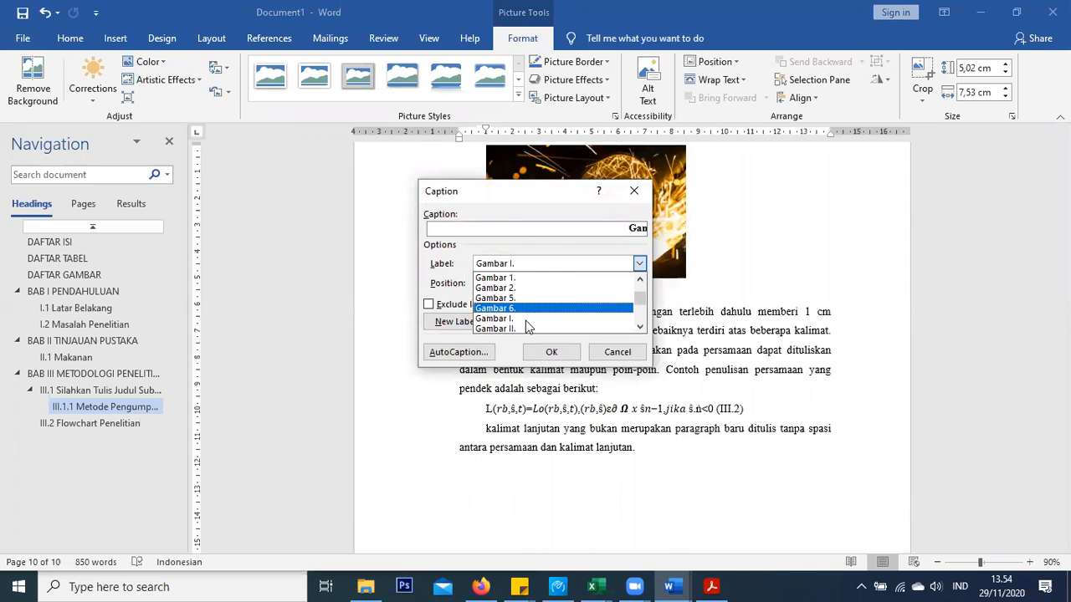
scroll(526, 328, down, 2)
click(515, 328)
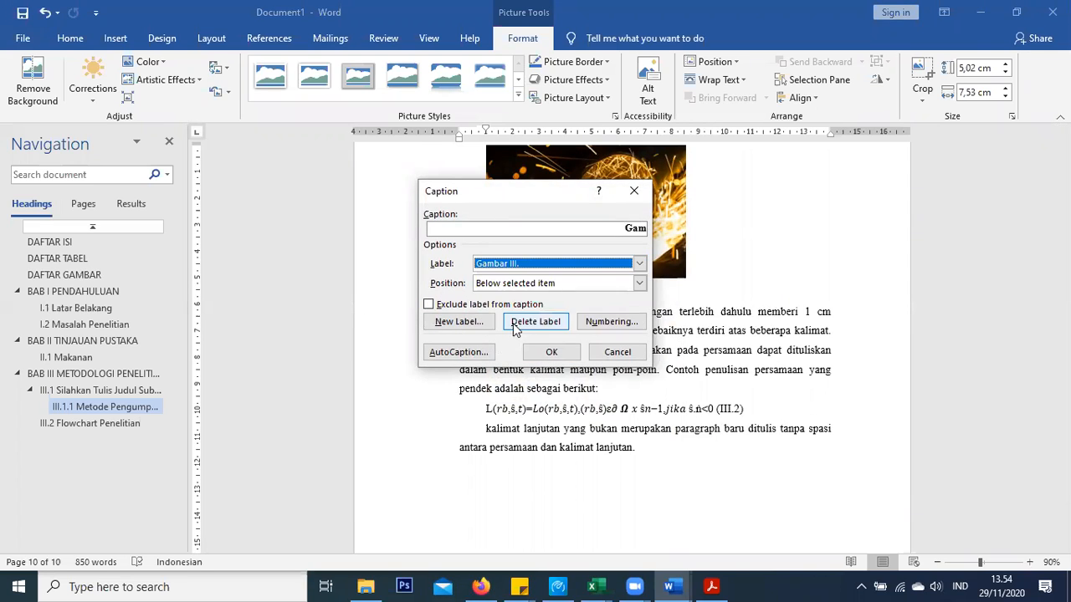
click(532, 352)
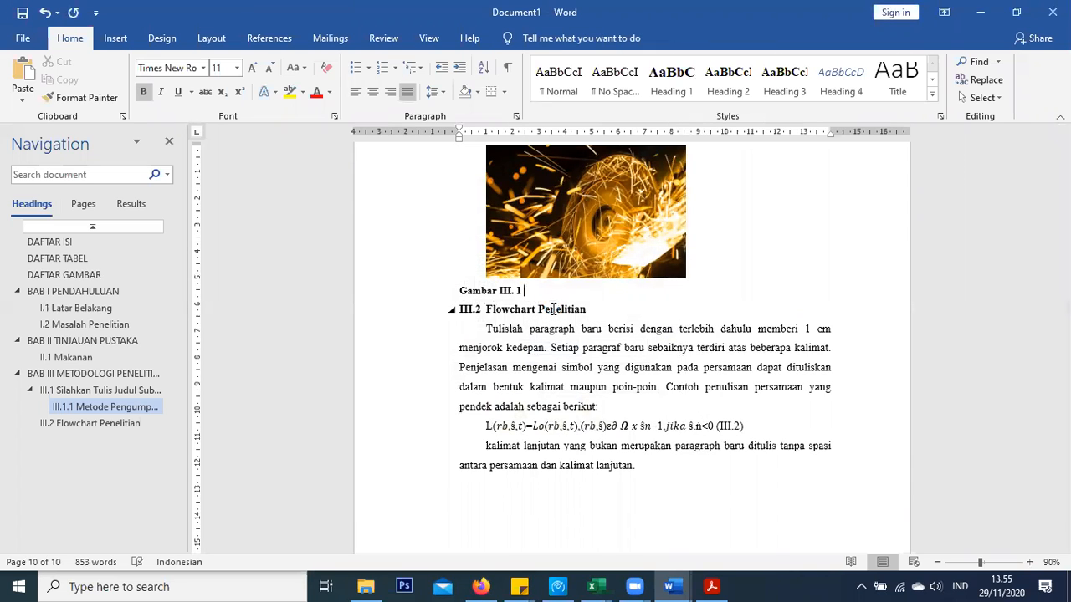
Title the caption 'Pengelasan' and centre the photo with its caption
key(ctrl+h)
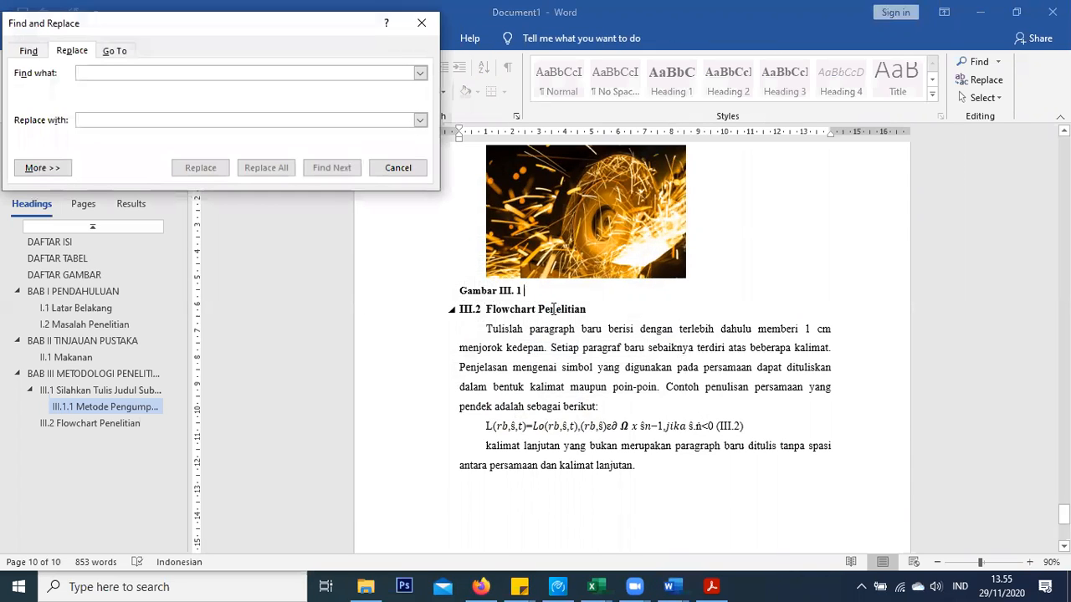
click(423, 23)
text(Pengelasan)
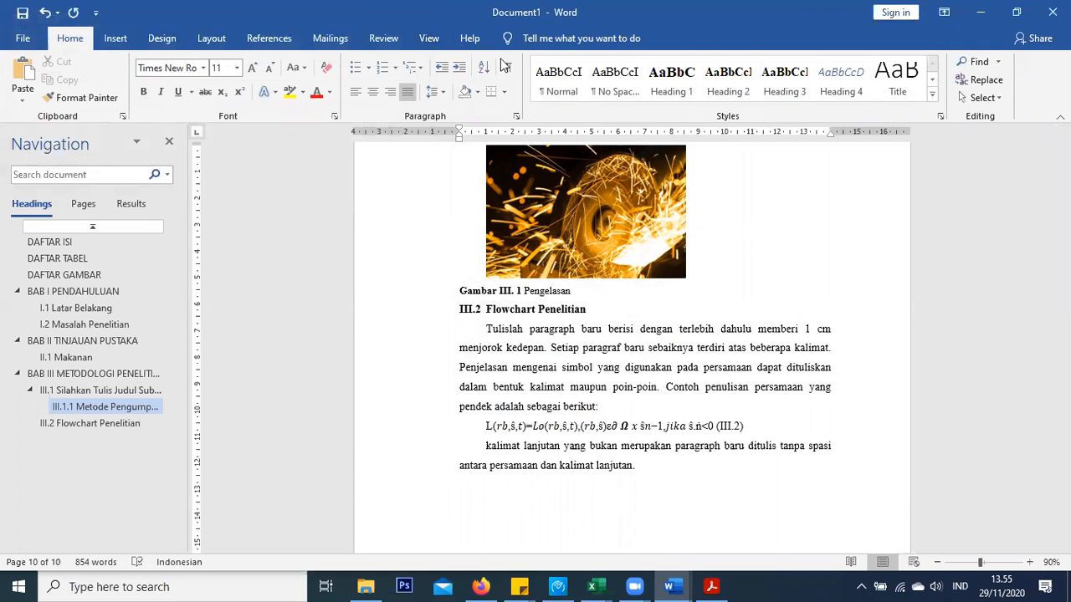
drag(578, 292, 469, 246)
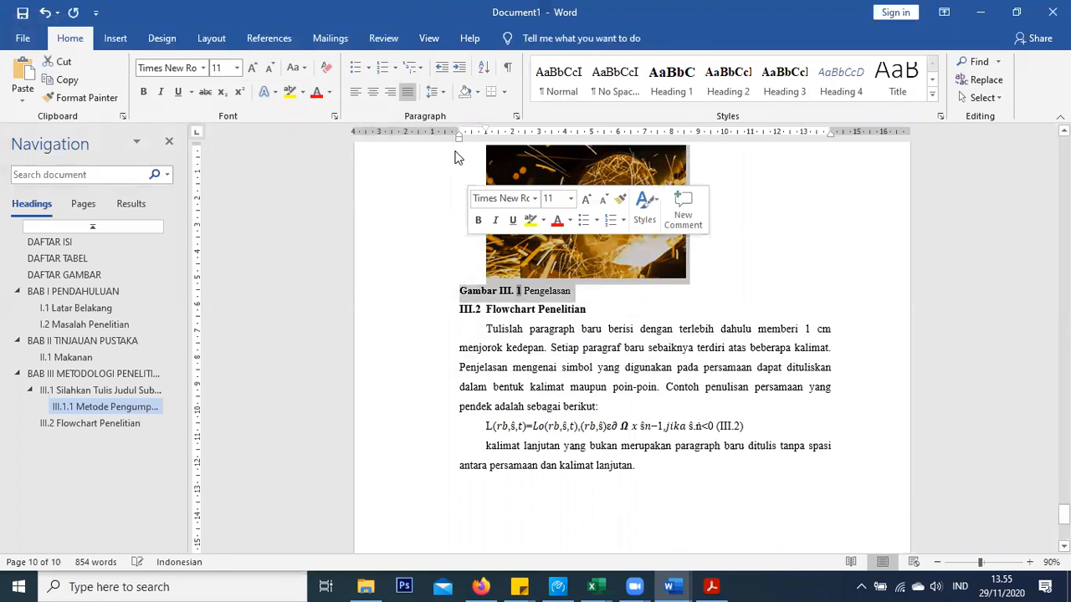
click(374, 92)
scroll(649, 284, up, 5)
Delete the old 'Gambar I. 2' label from the UTS logo caption
scroll(630, 295, up, 15)
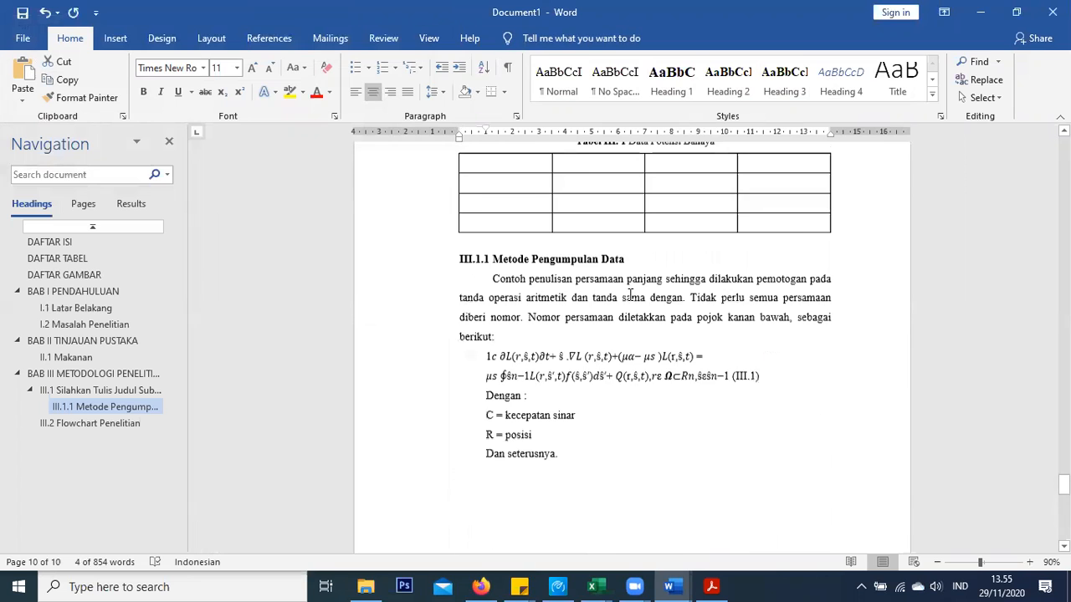
click(643, 372)
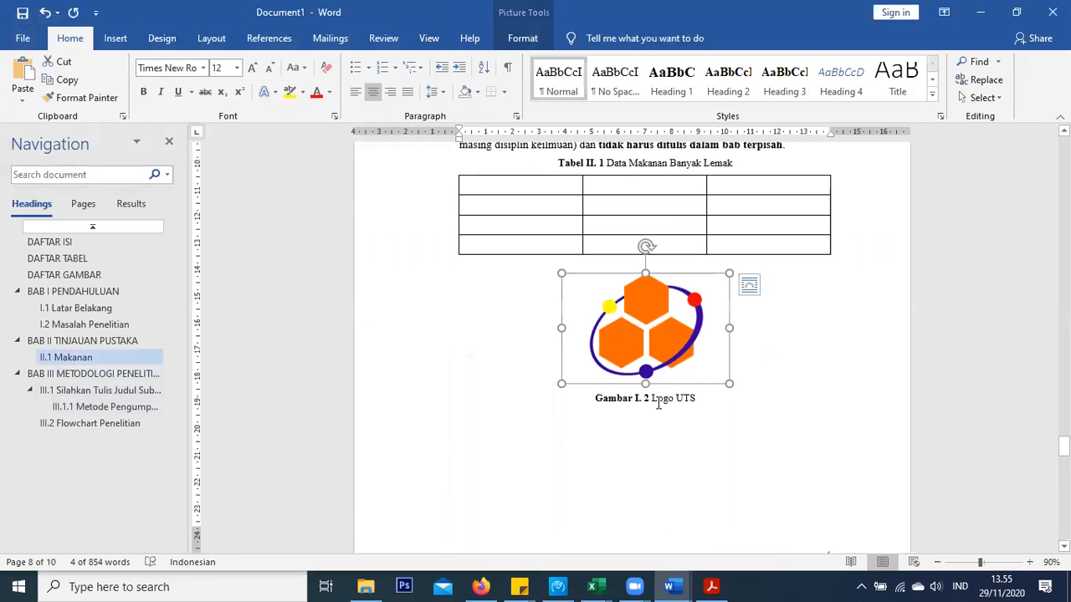
click(661, 399)
click(640, 402)
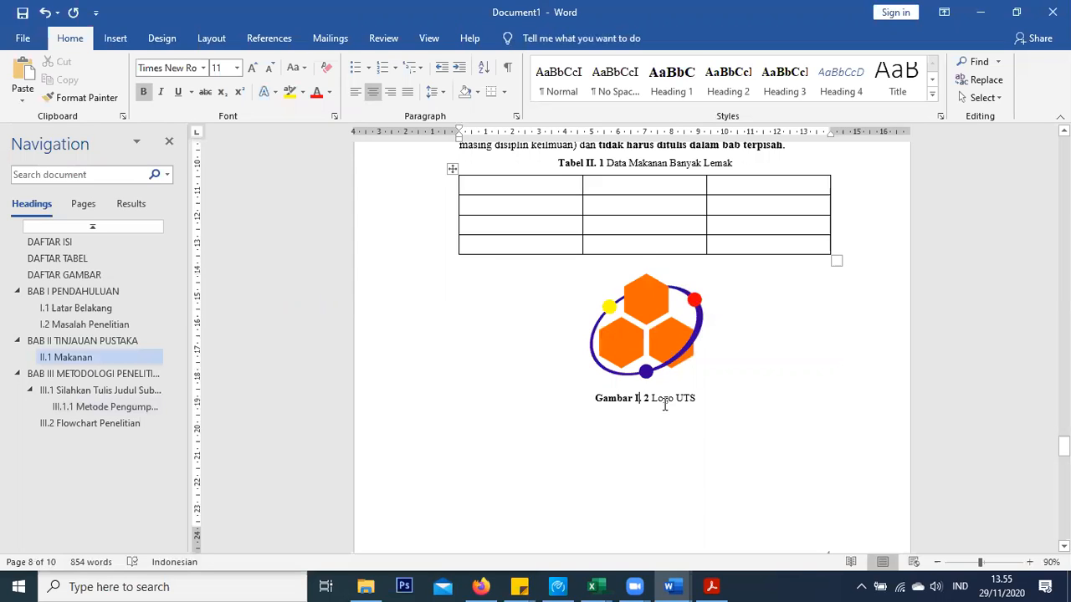
shift+click(592, 402)
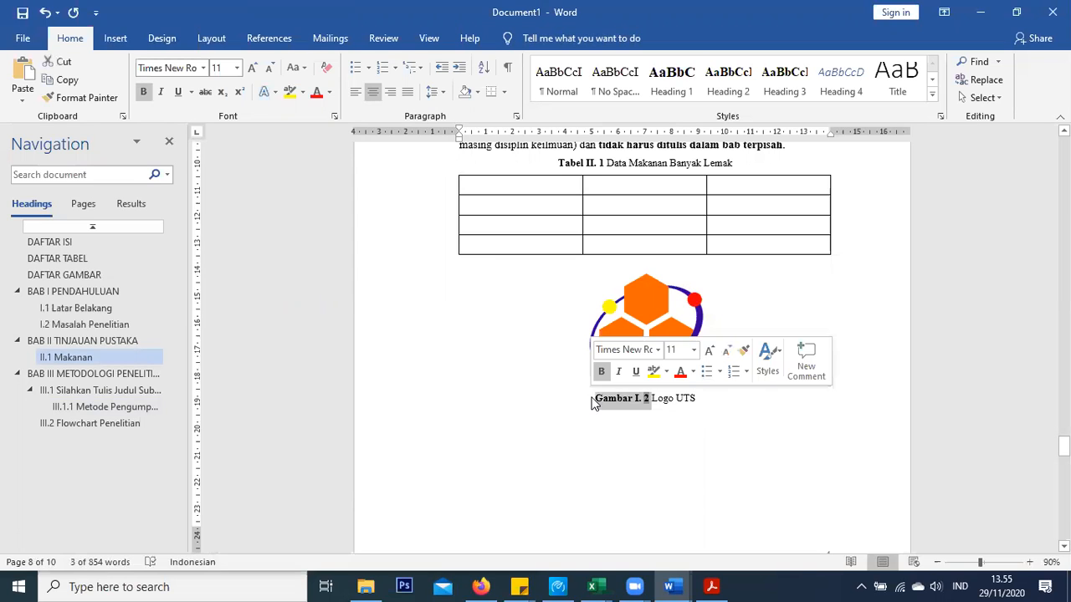
key(Delete)
Insert a 'Gambar II.' caption on the logo and join it to 'Logo UTS'
click(662, 347)
right_click(725, 365)
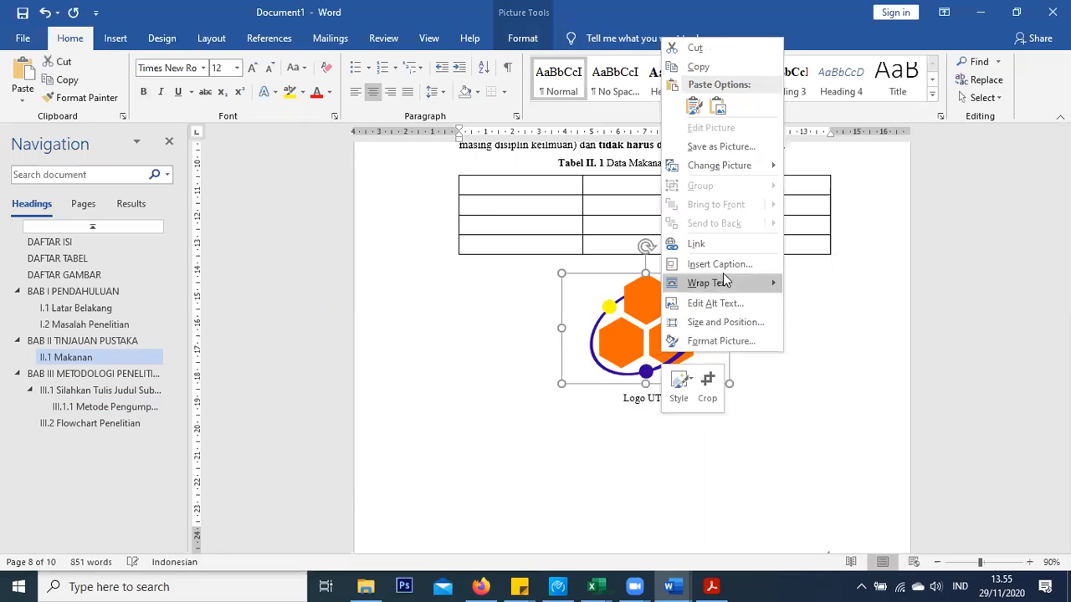
click(729, 264)
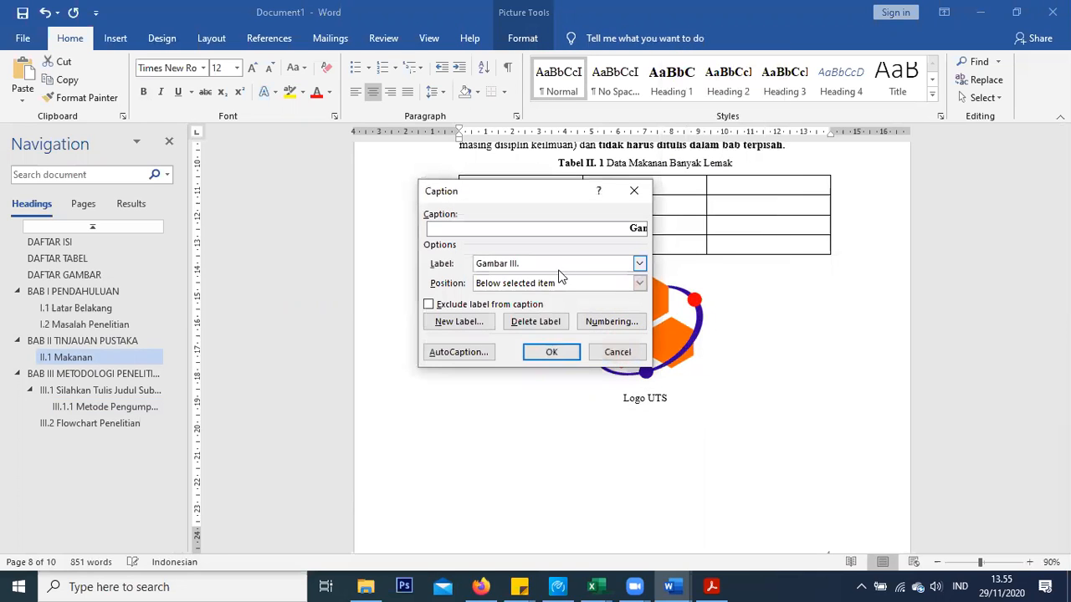
click(555, 265)
click(522, 314)
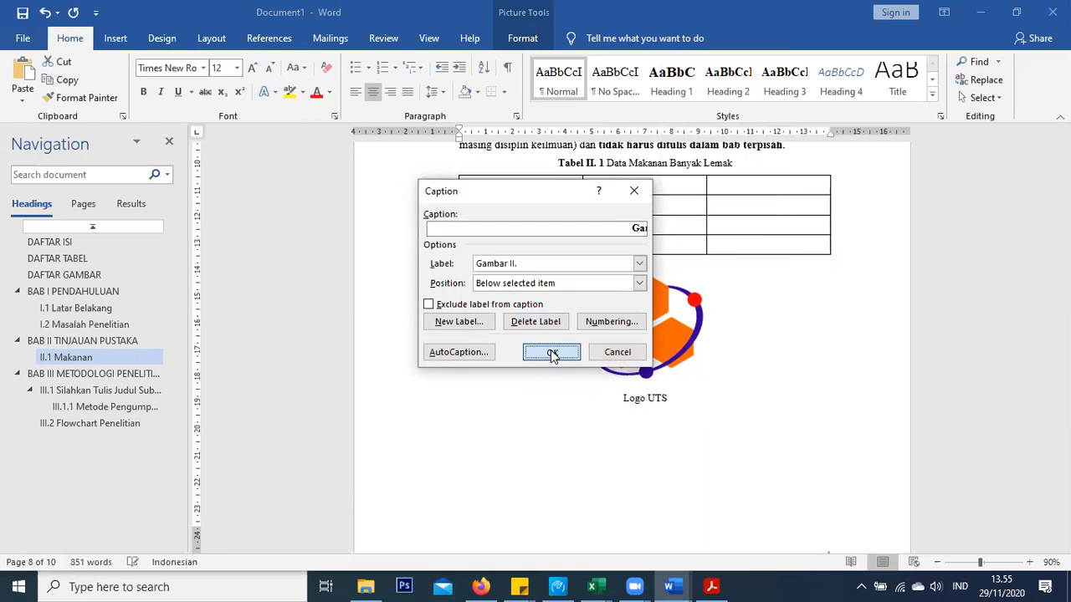
click(551, 353)
key(Delete)
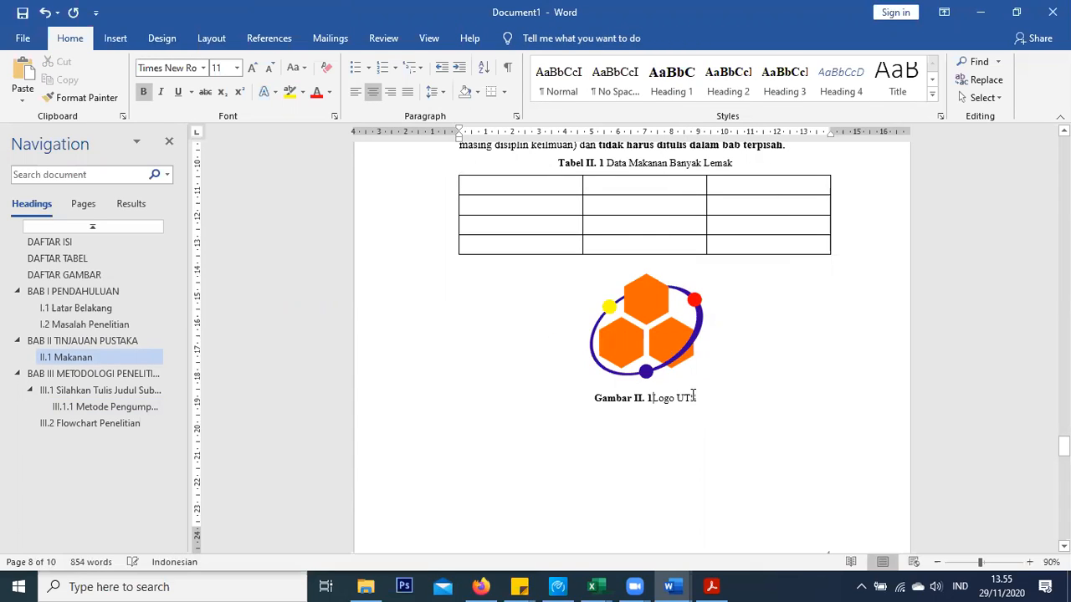
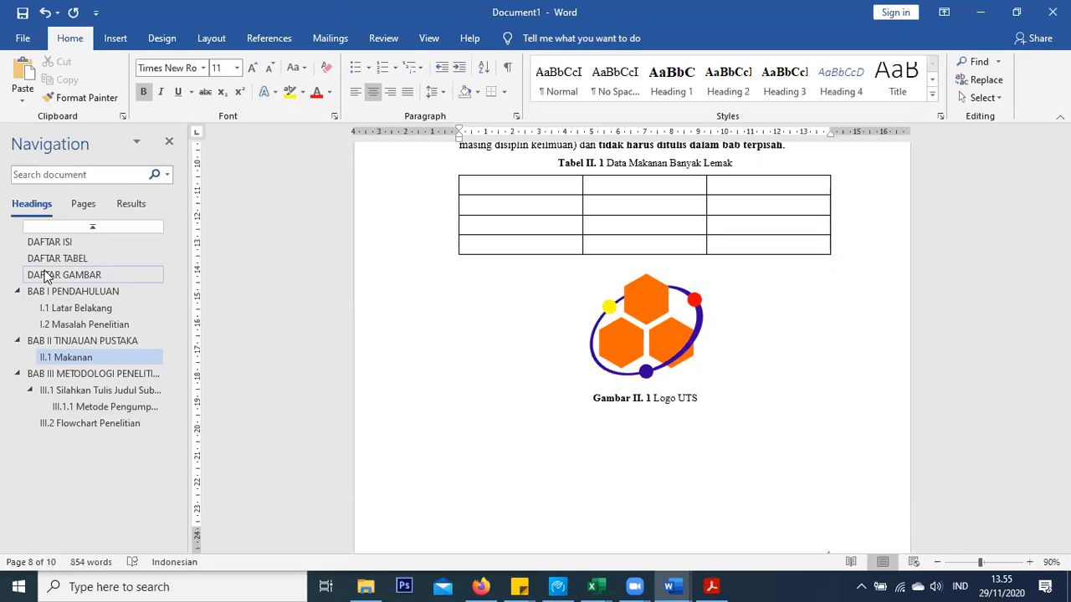
Below the DAFTAR GAMBAR heading, insert a table of figures for the Gambar I. caption label
click(46, 261)
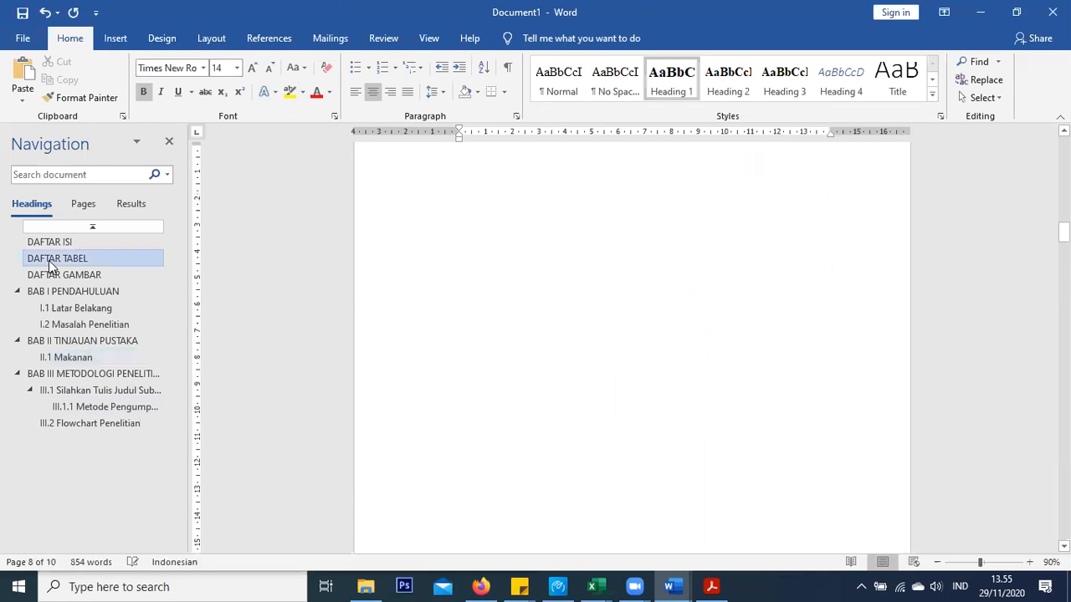
click(55, 277)
click(606, 178)
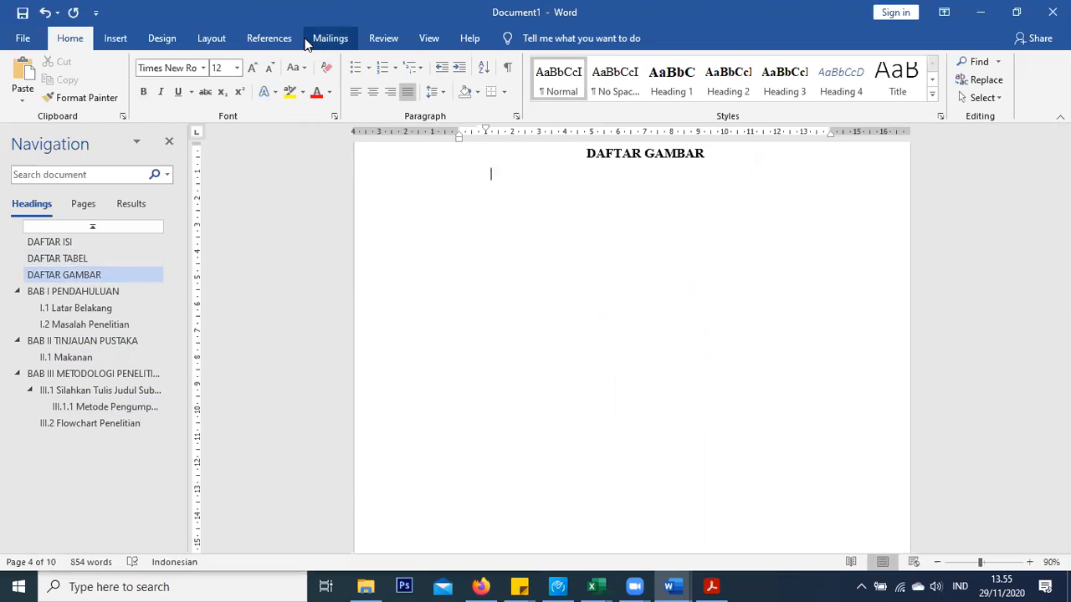
click(278, 40)
click(577, 63)
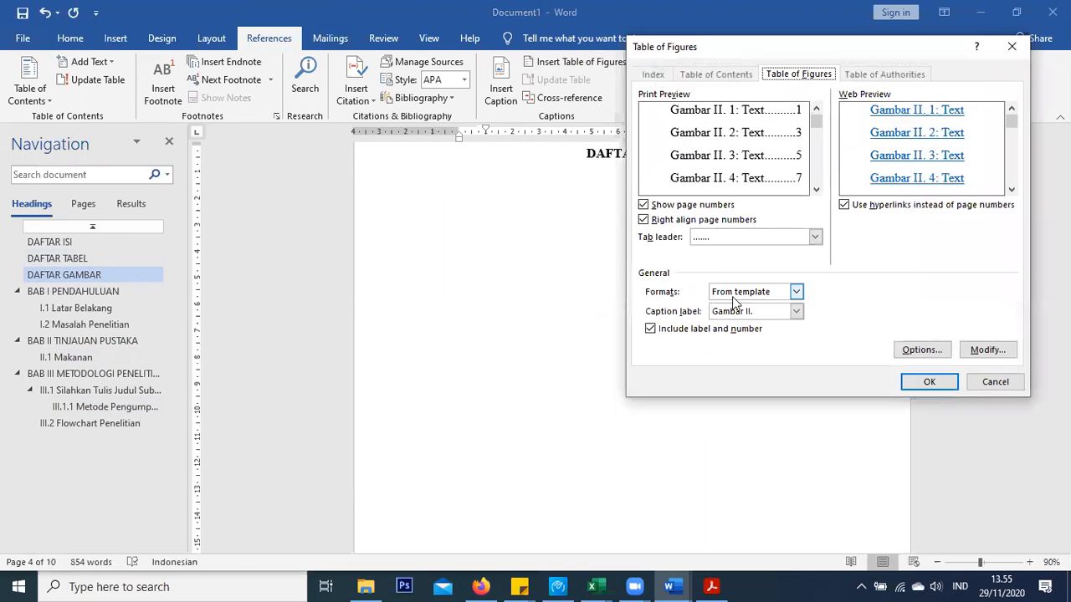
click(751, 316)
click(752, 360)
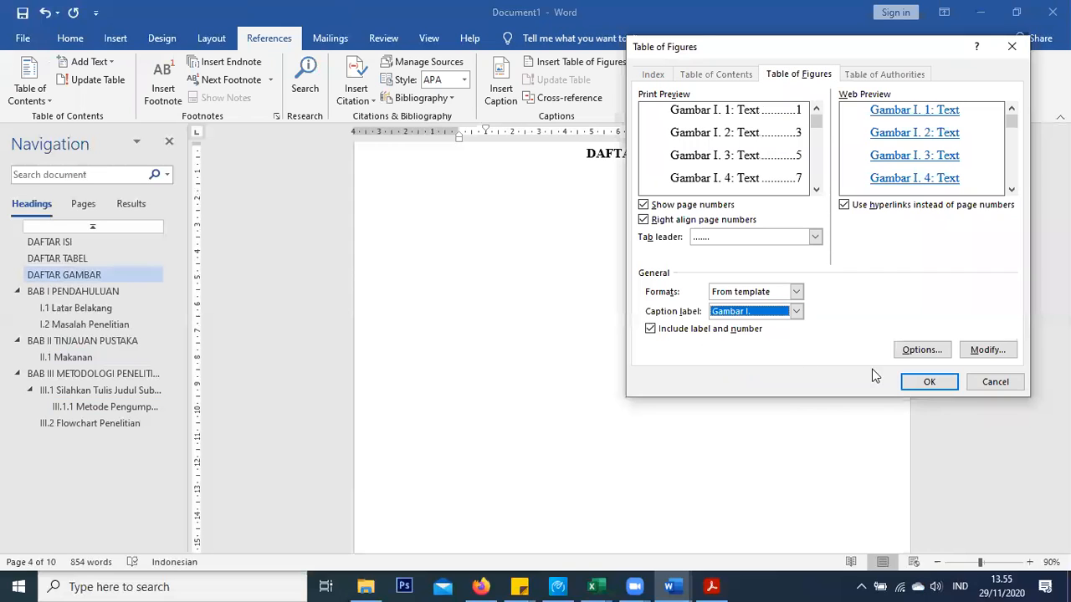
click(922, 382)
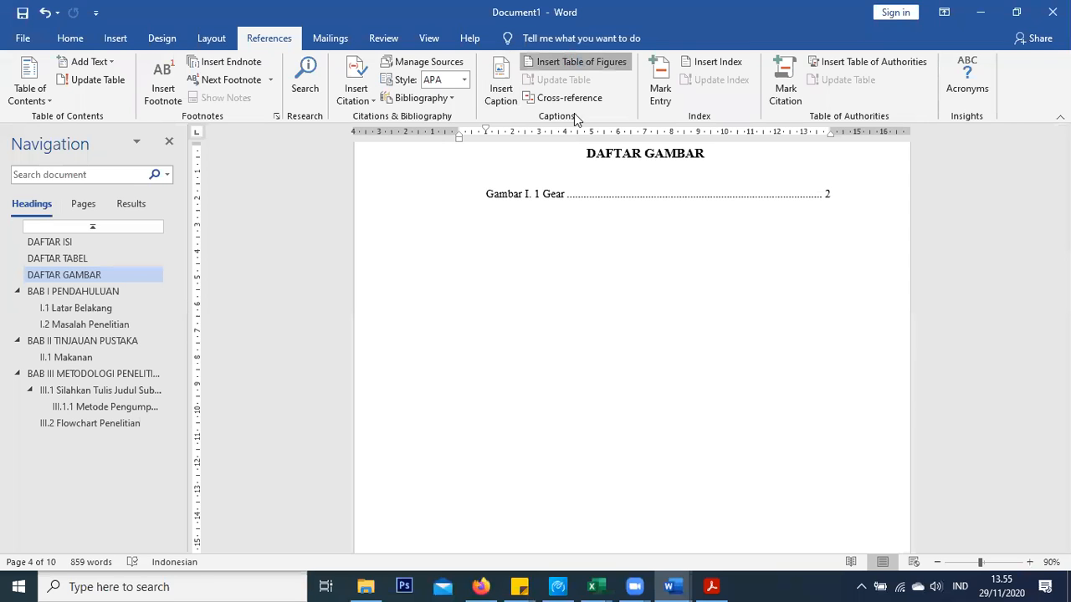
Insert a second table of figures for the Gambar II. caption label, listing Logo UTS
click(576, 62)
click(747, 313)
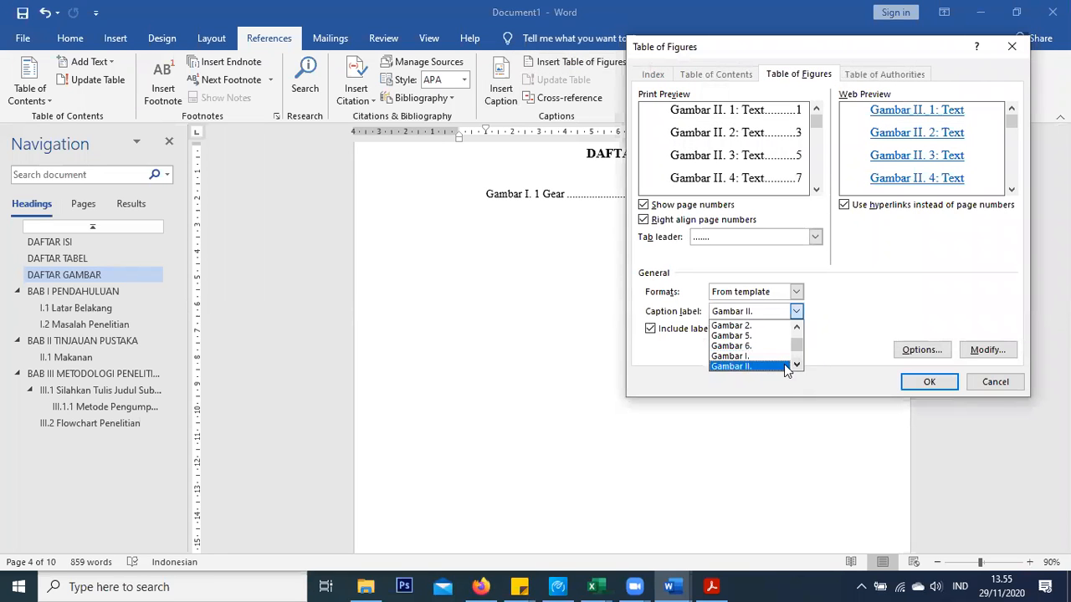
click(744, 365)
click(912, 382)
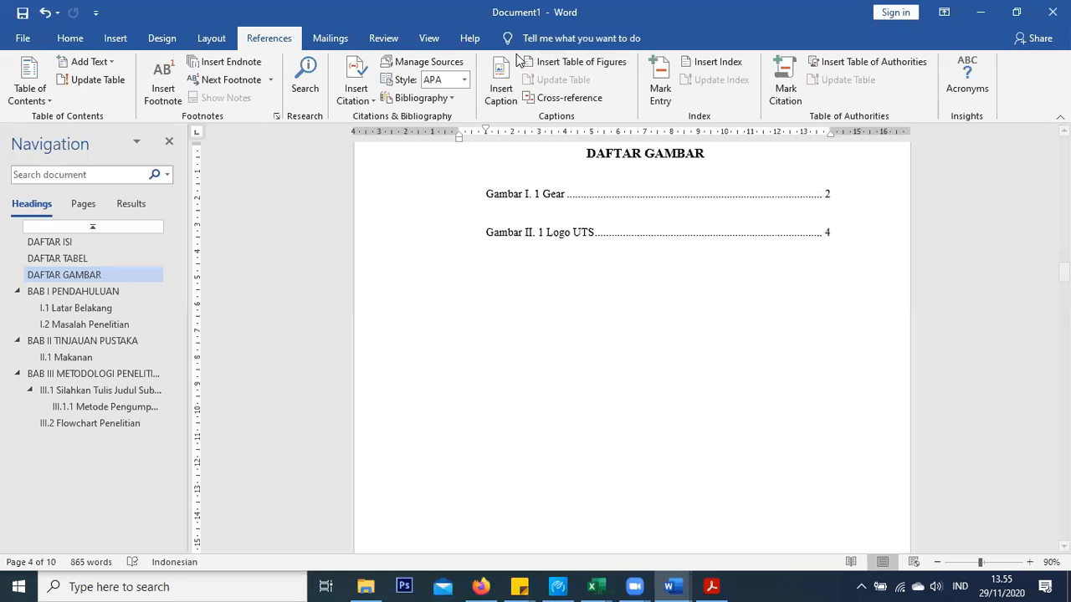
click(500, 84)
click(633, 191)
Add a table of figures for the Gambar III. label, listing Pengelasan
click(586, 64)
click(775, 318)
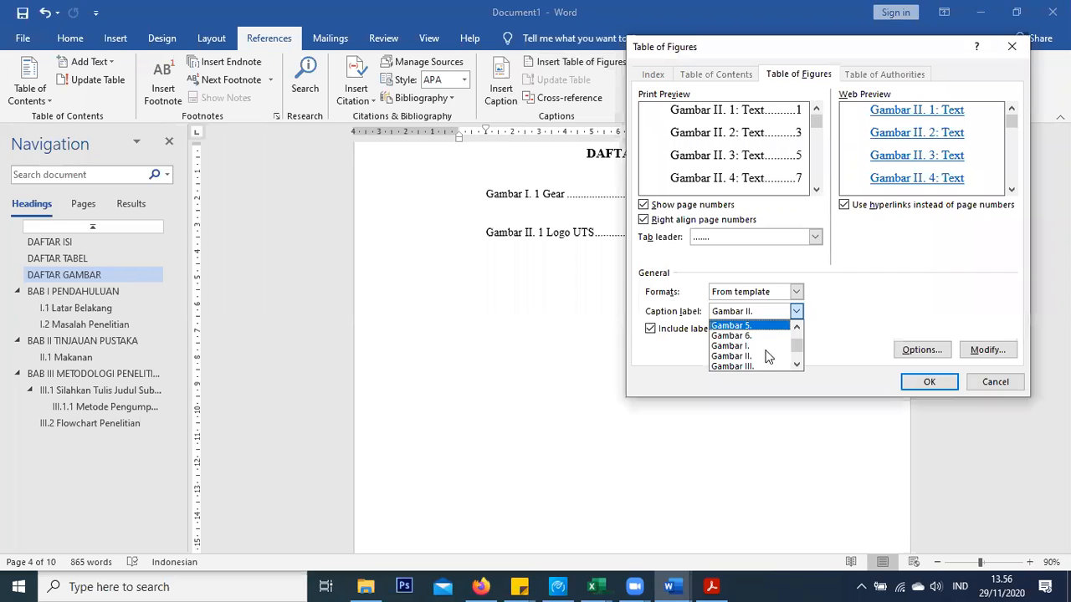
click(757, 349)
click(929, 383)
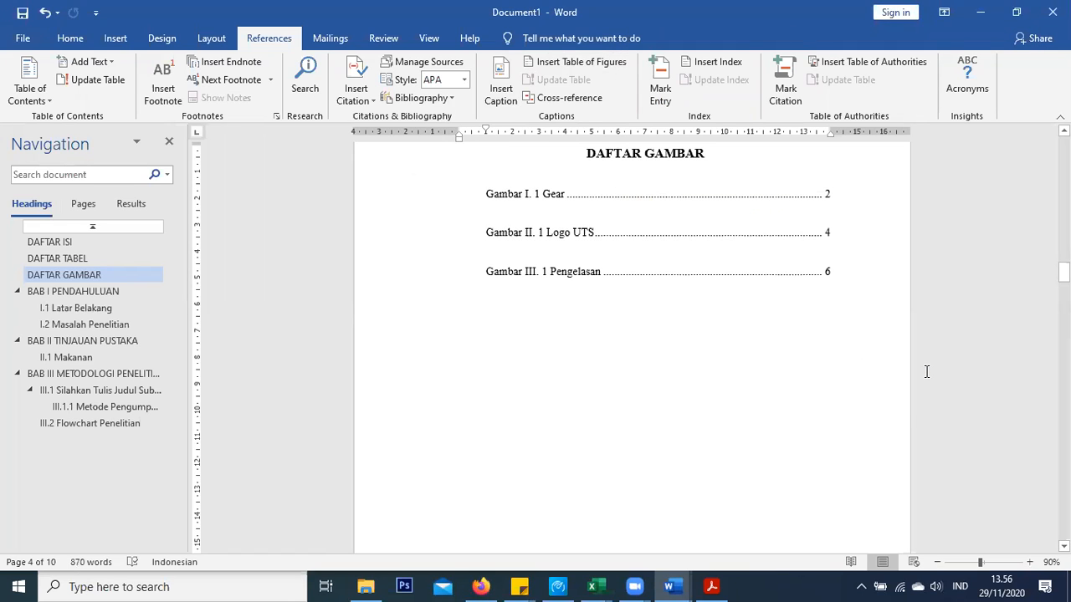
click(486, 234)
Remove the blank lines between the figure entries and move the list's first-line indent to the margin
key(BackSpace)
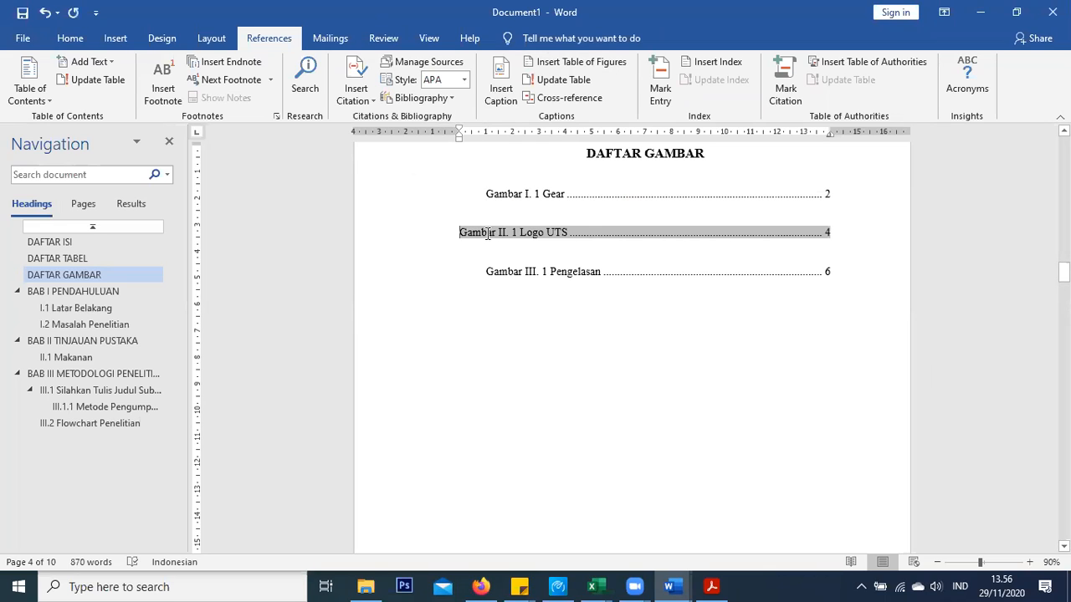
key(BackSpace)
drag(485, 183, 509, 251)
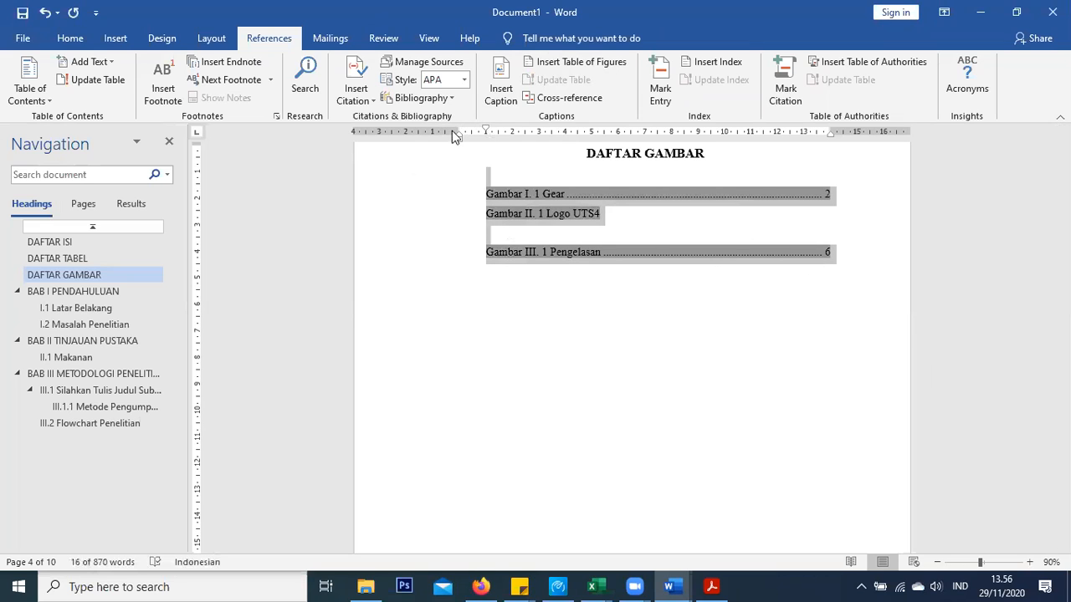
drag(487, 132, 459, 131)
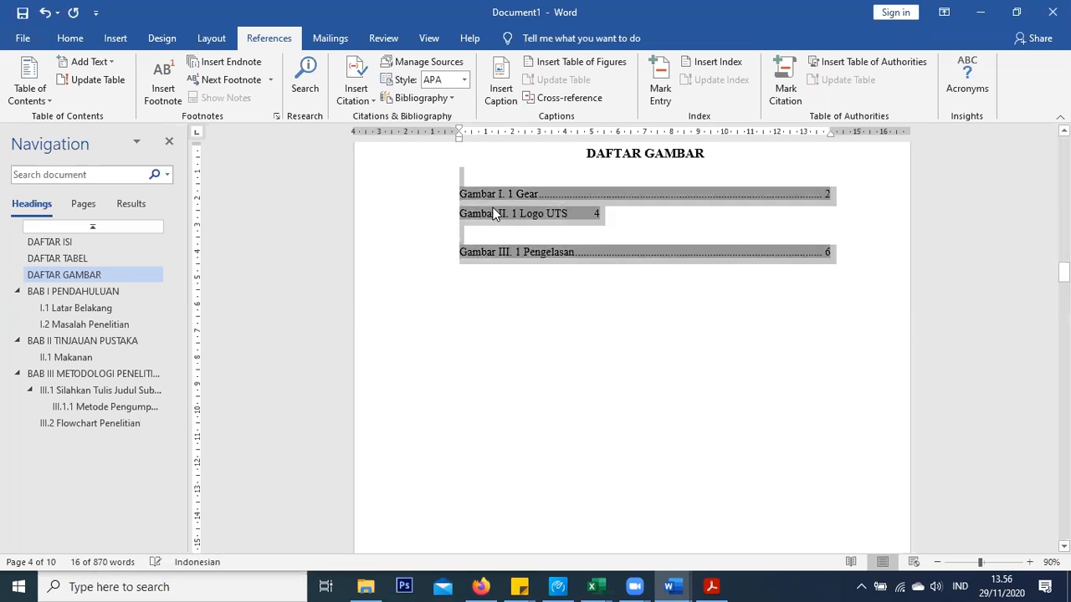
click(497, 234)
key(Delete)
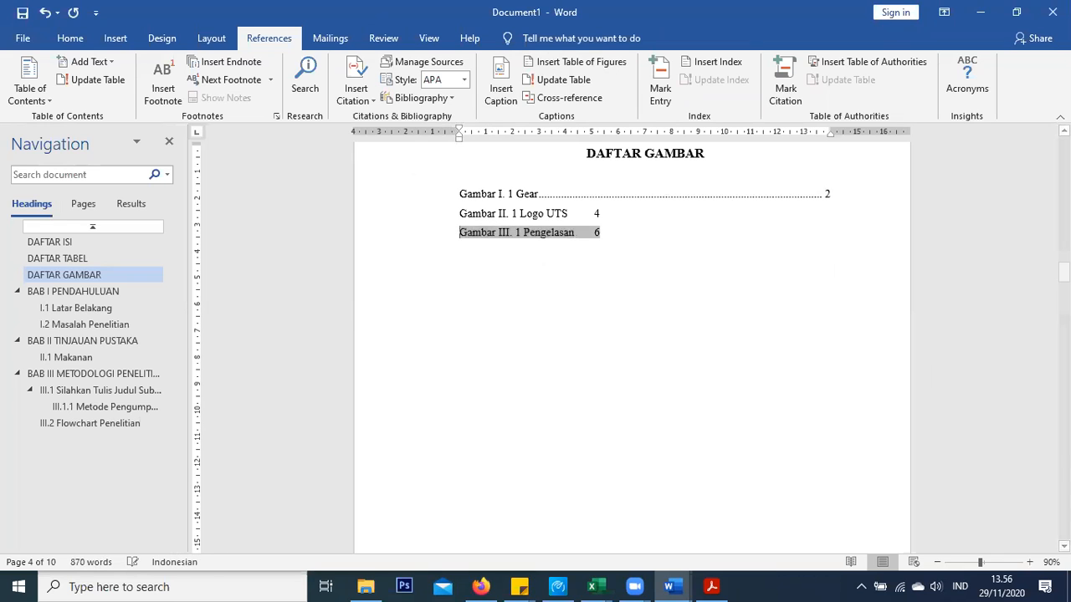
Copy the Gear entry's dotted-leader formatting onto the Gambar II and Gambar III entries
click(549, 198)
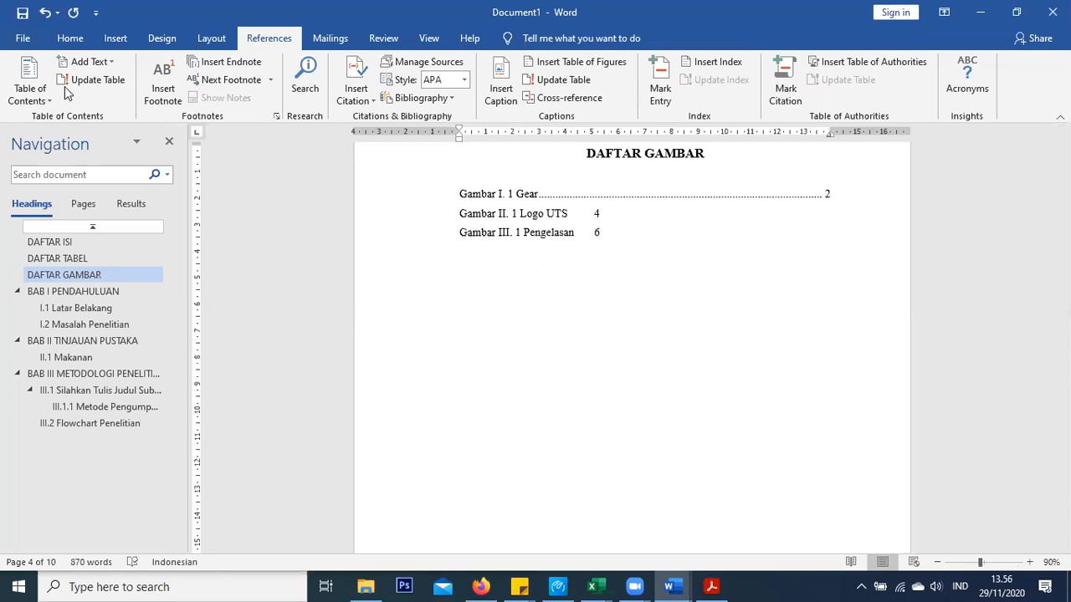
click(70, 38)
click(69, 98)
drag(494, 213, 639, 228)
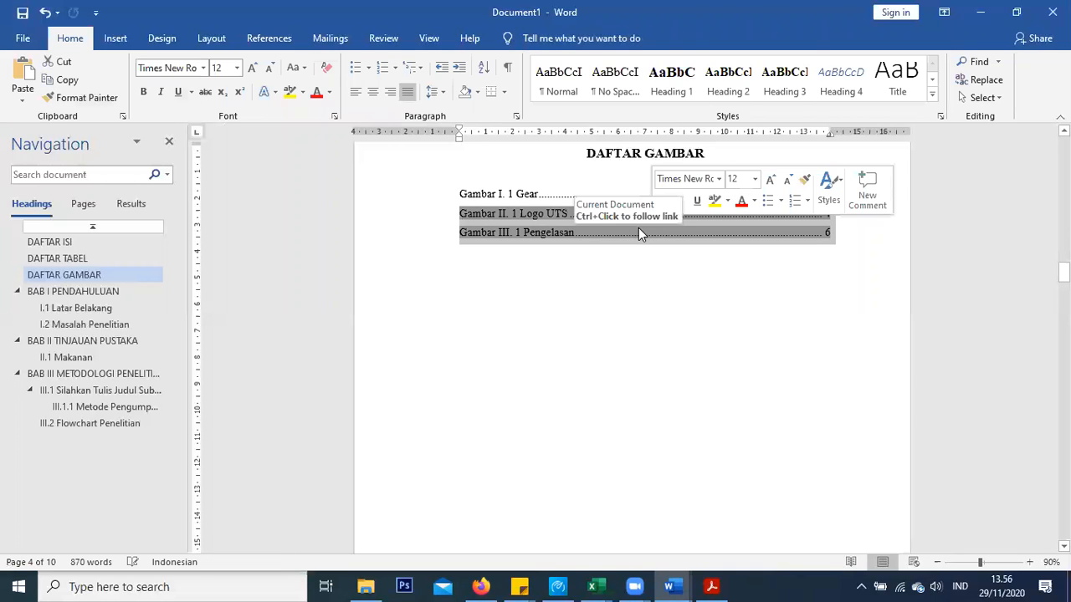
click(565, 305)
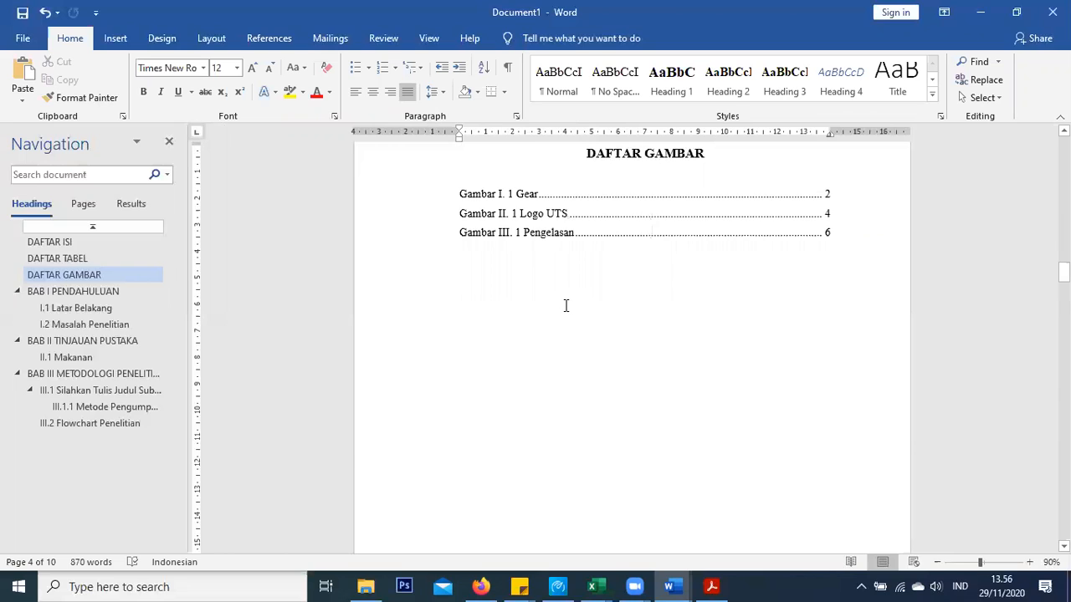
Scroll through the thesis to page 7's citation examples, from (Hill, 2007) to Wijaya (1996)
scroll(566, 305, up, 3)
scroll(577, 288, up, 5)
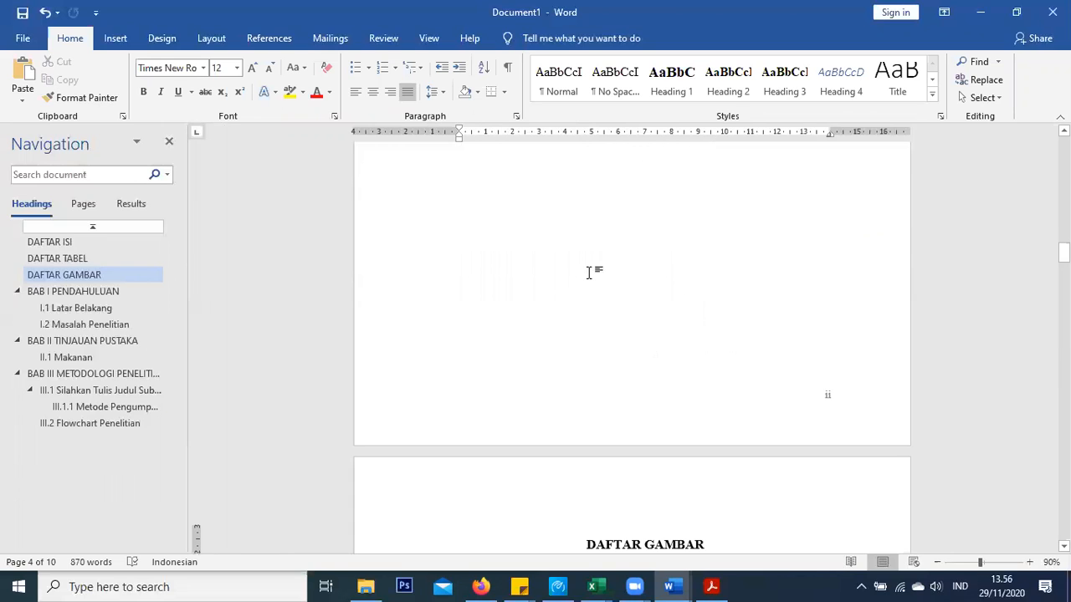
scroll(590, 270, up, 10)
scroll(596, 259, down, 10)
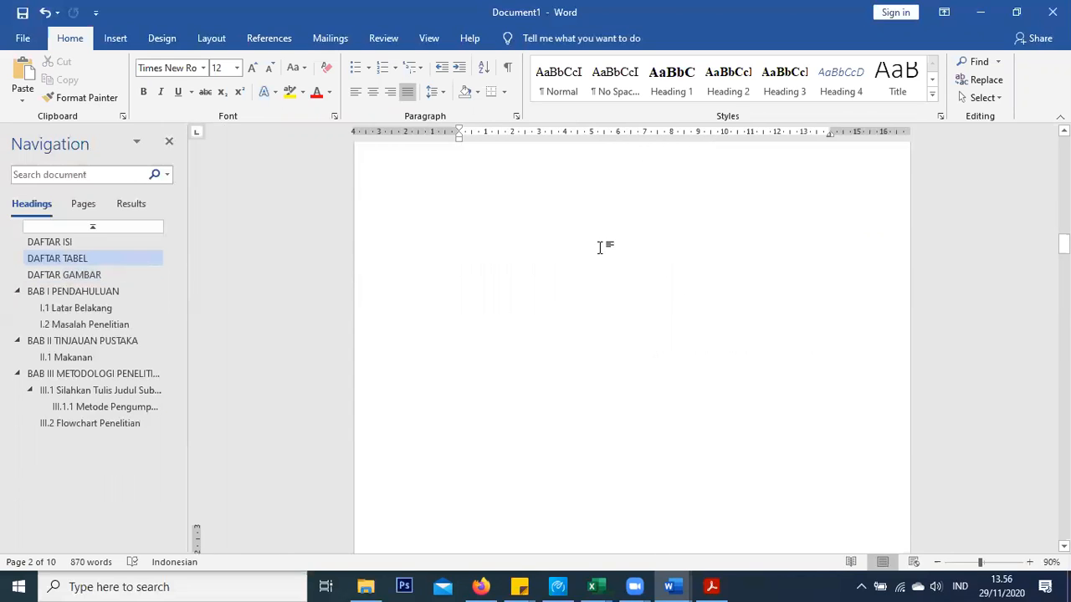
scroll(602, 247, down, 5)
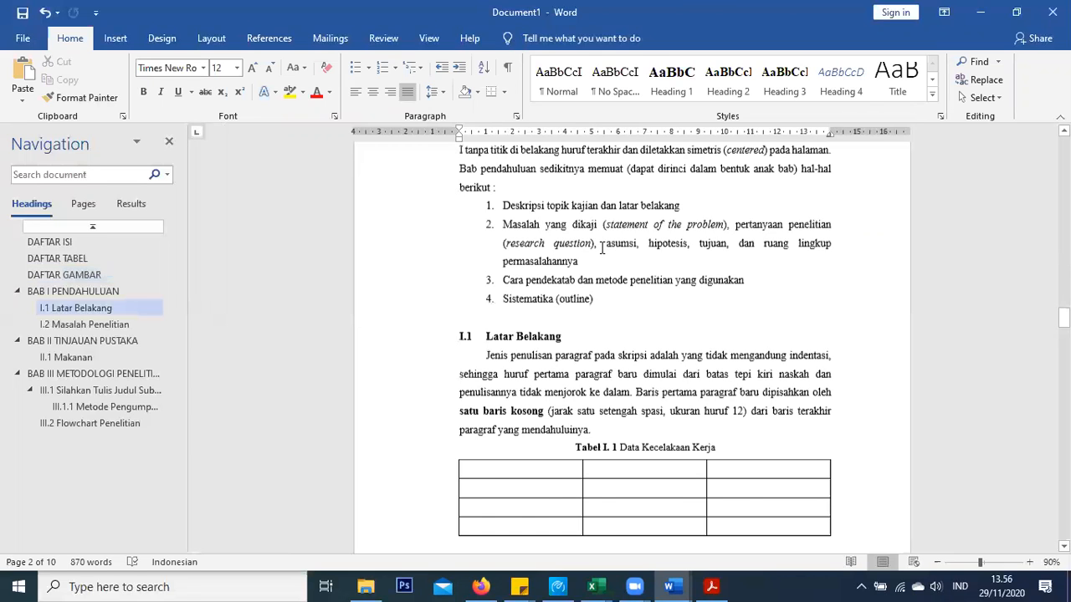
scroll(601, 248, up, 2)
scroll(602, 248, up, 5)
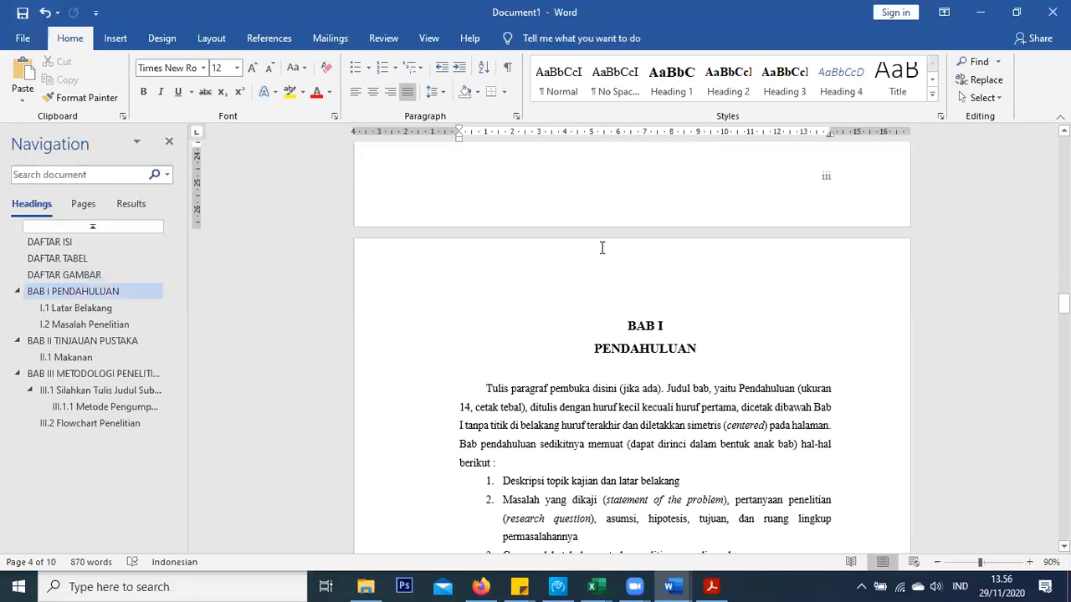
scroll(601, 244, down, 2)
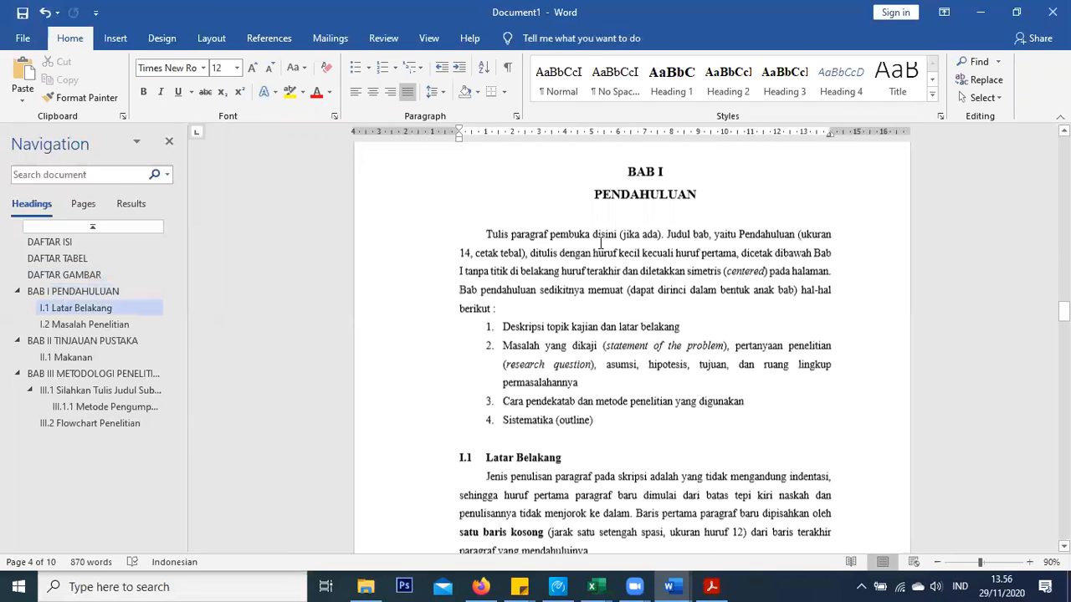
scroll(599, 243, down, 5)
scroll(600, 240, up, 4)
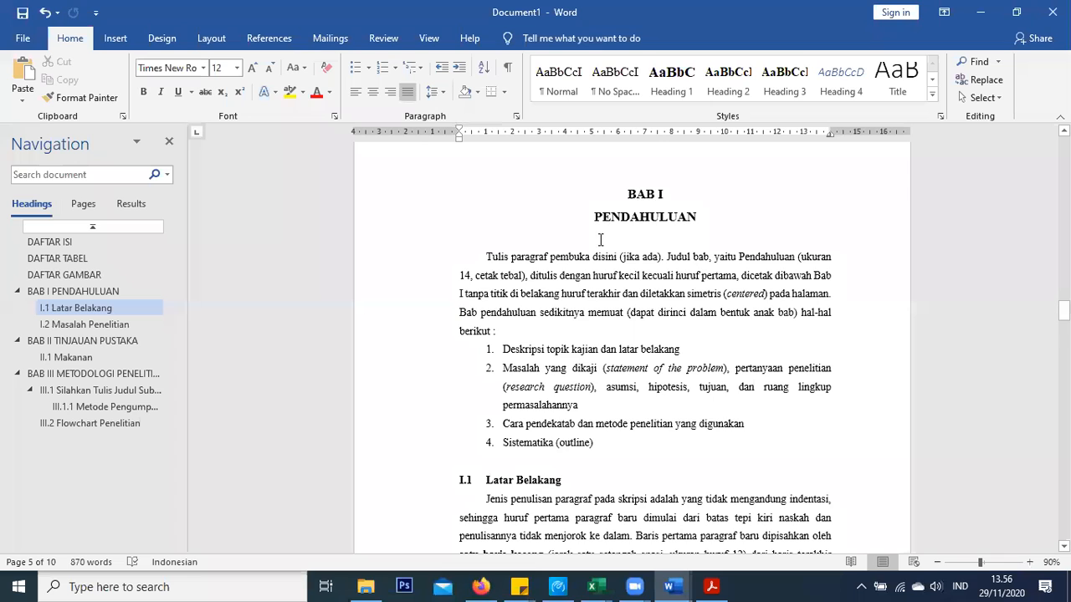
scroll(600, 240, down, 9)
scroll(600, 239, down, 8)
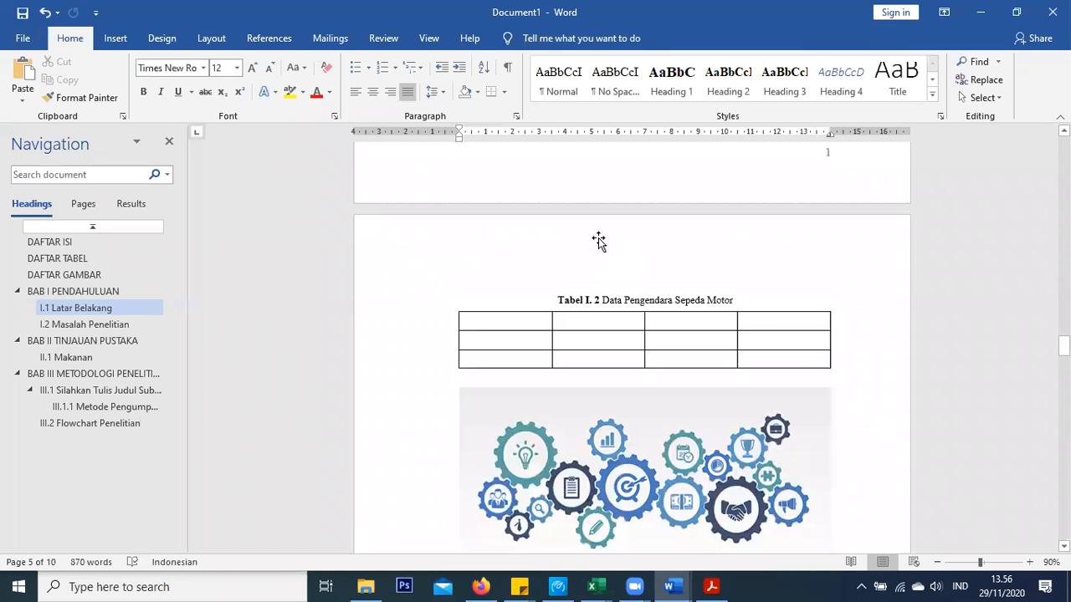
scroll(600, 238, down, 5)
scroll(600, 234, up, 3)
scroll(600, 234, up, 5)
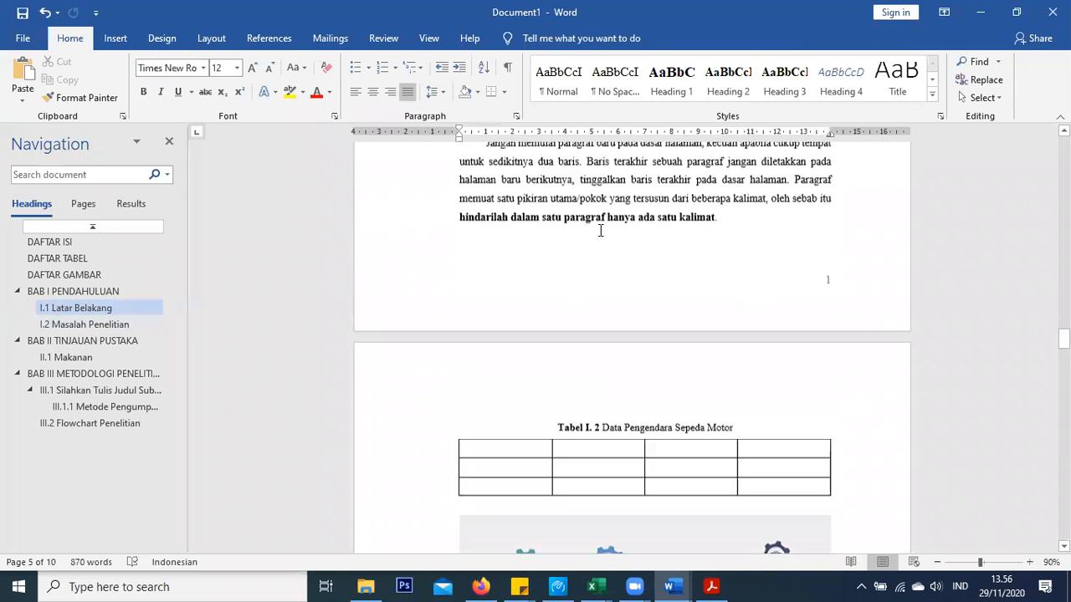
scroll(600, 230, down, 14)
scroll(600, 230, down, 10)
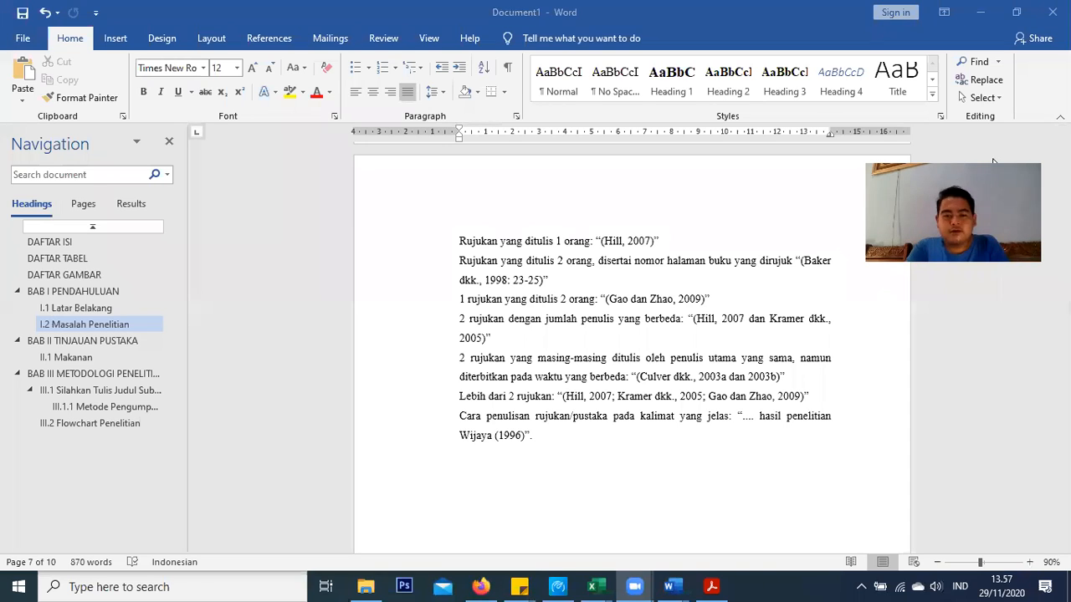
scroll(585, 251, down, 3)
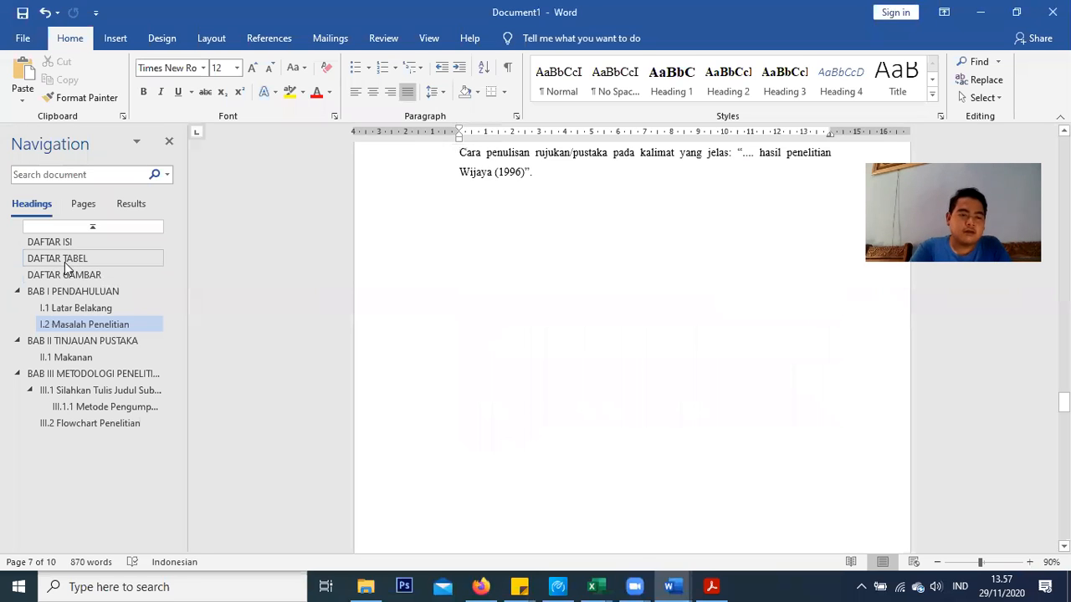
click(67, 257)
click(50, 241)
scroll(519, 366, up, 10)
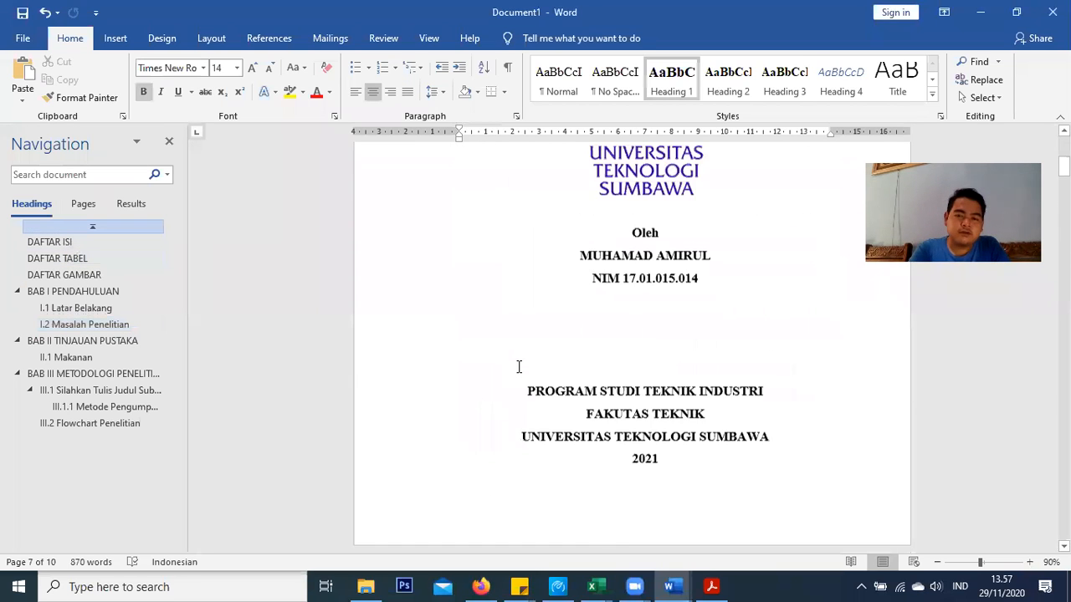
click(96, 376)
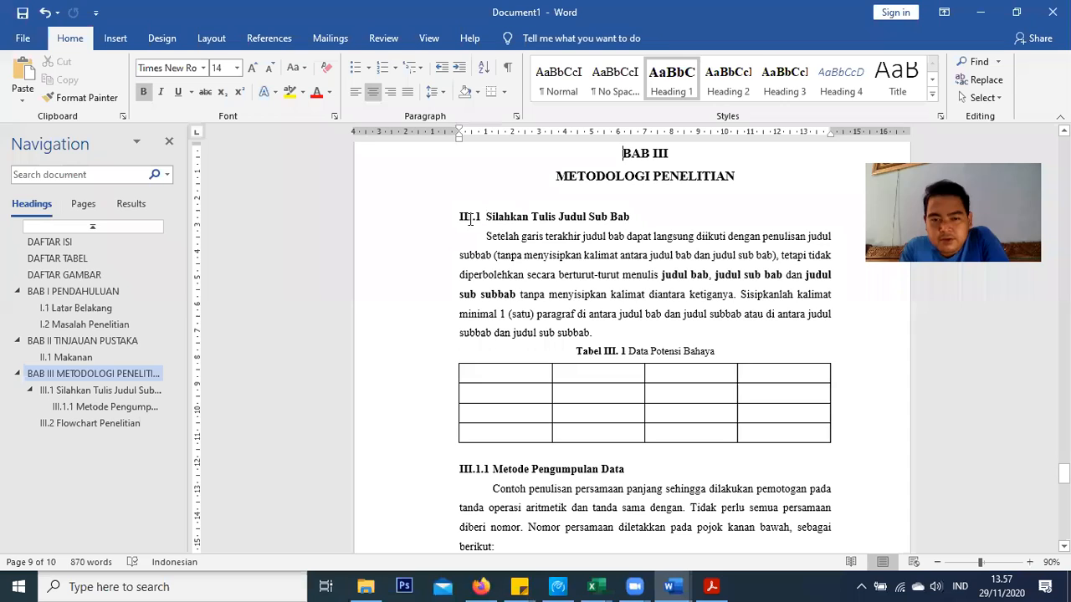
key(Down)
key(Down)
key(Down)
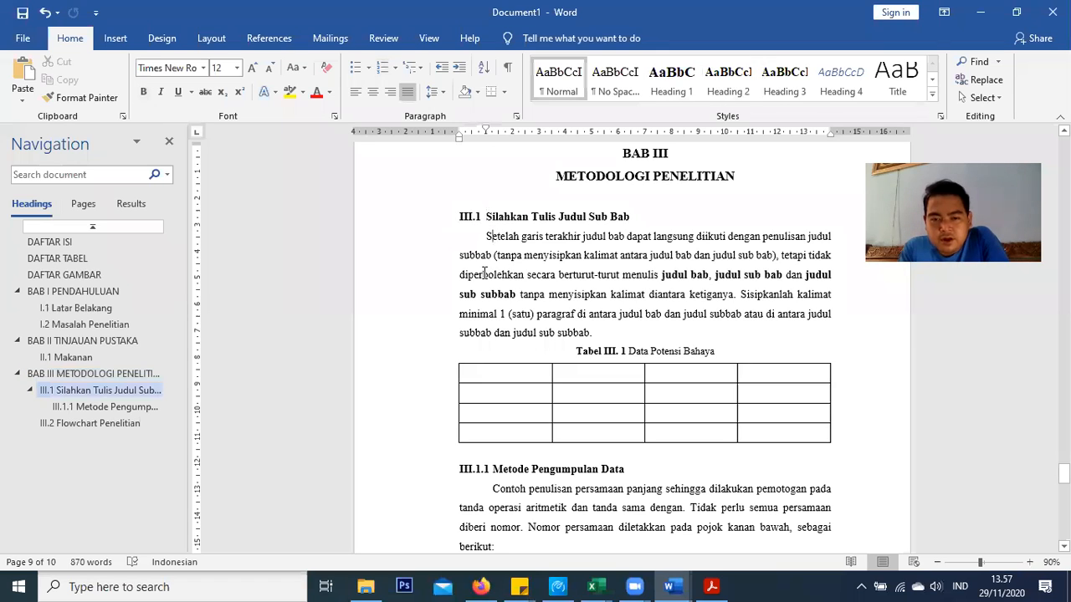
key(Up)
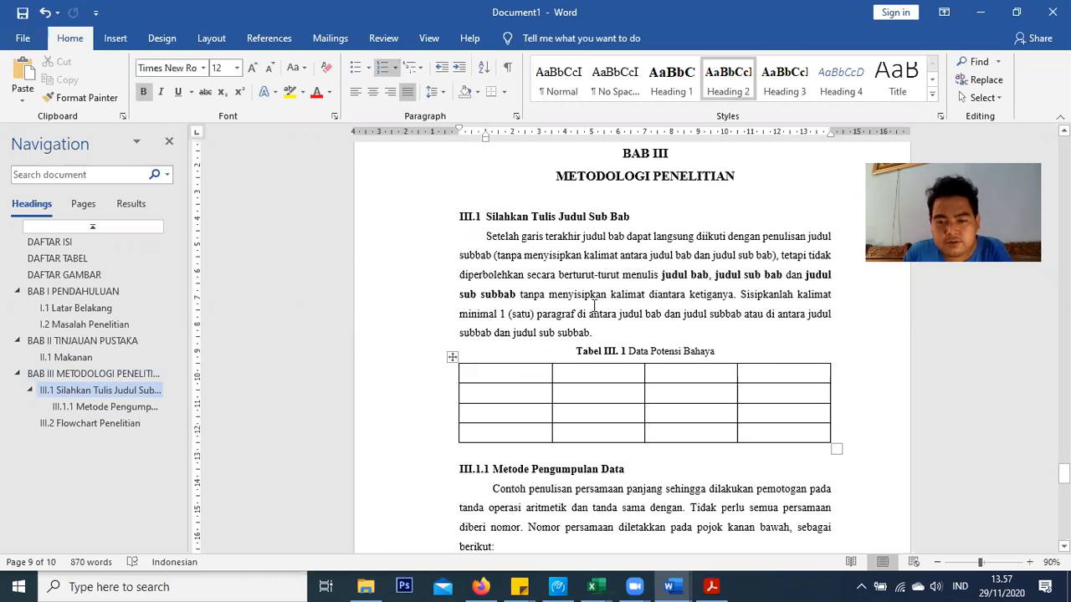
Jump to III.2 Flowchart Penelitian and add an empty paragraph after its closing sentence 'lanjutan.'
scroll(460, 360, down, 12)
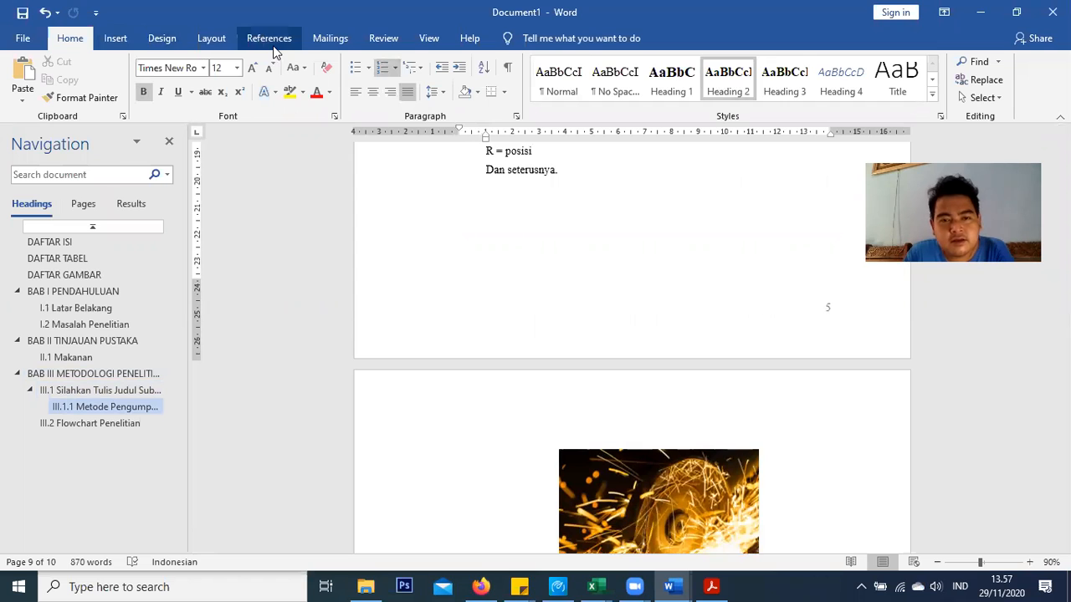
scroll(376, 230, down, 2)
scroll(375, 229, up, 7)
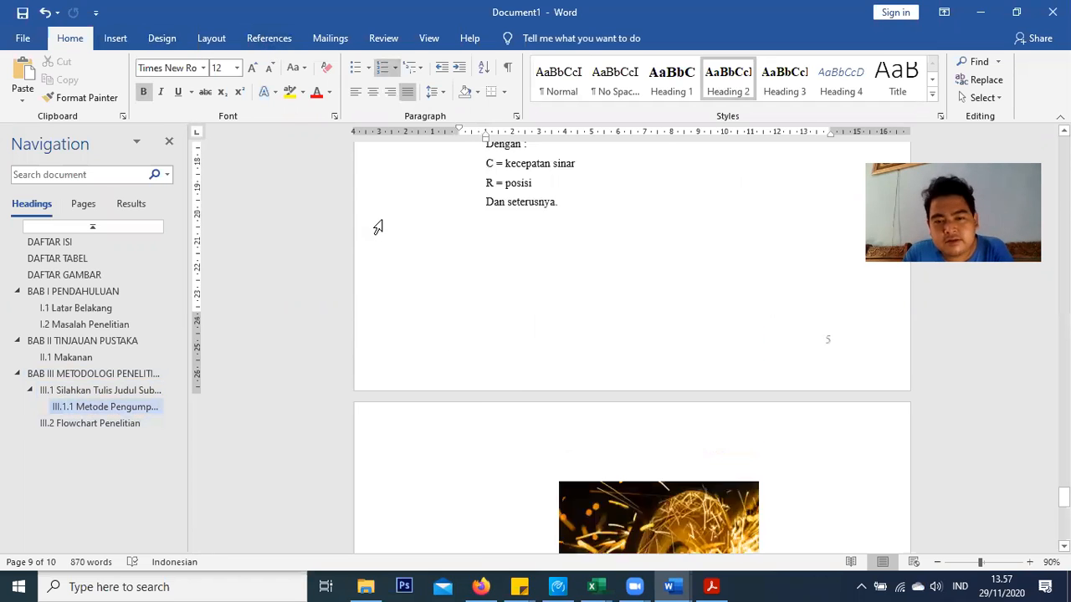
scroll(666, 279, up, 20)
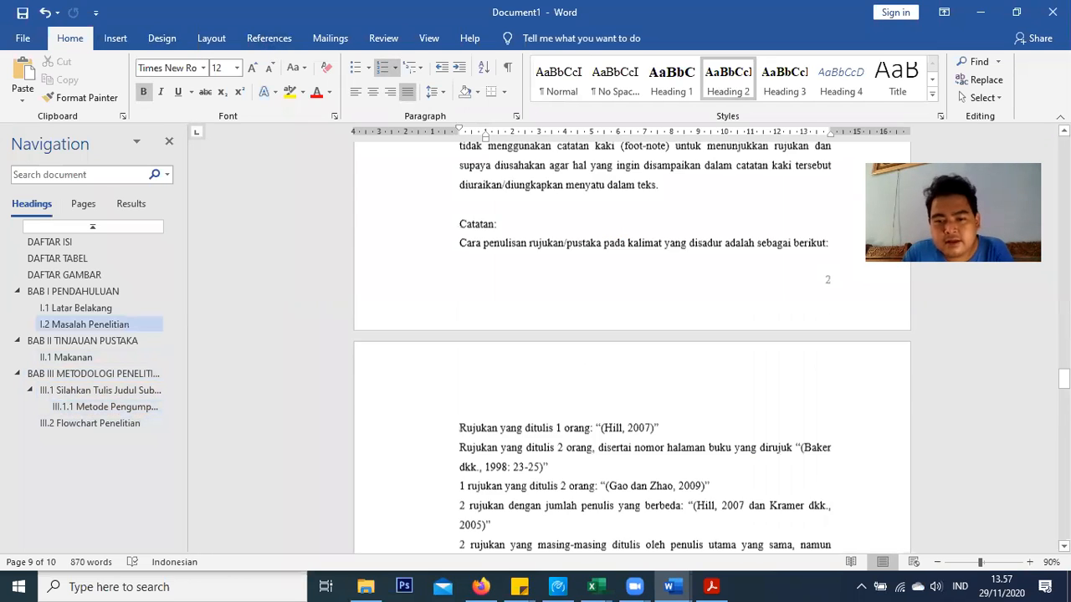
scroll(666, 278, up, 10)
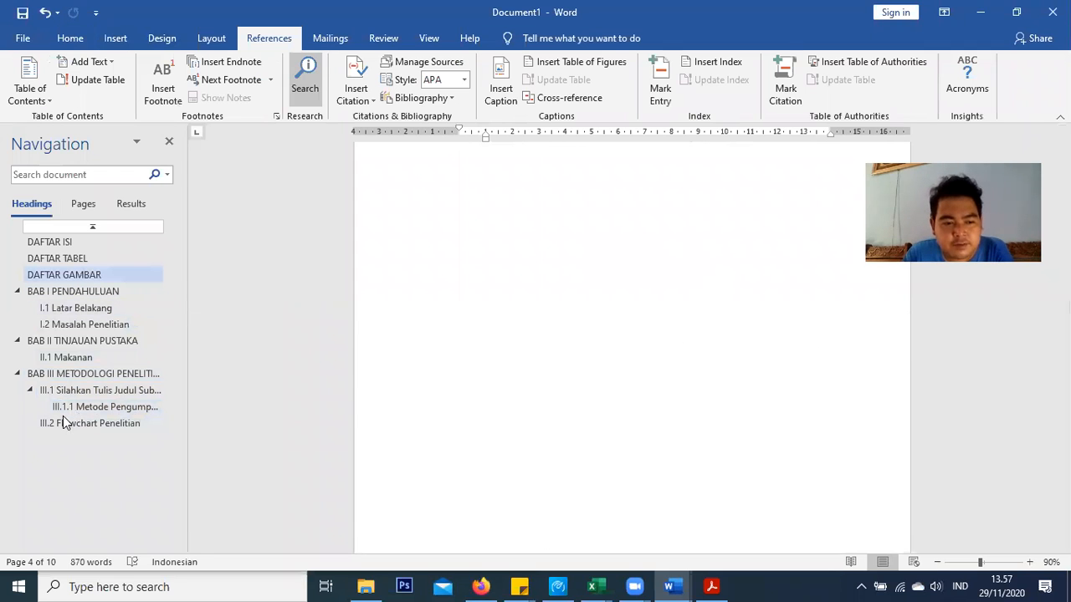
click(156, 411)
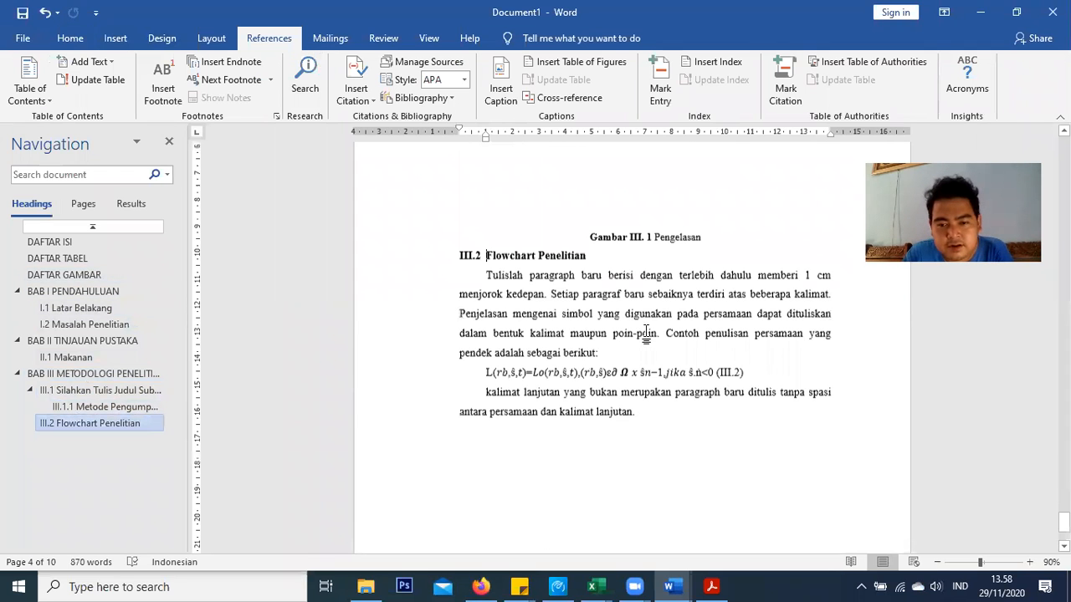
scroll(653, 318, down, 3)
key(Return)
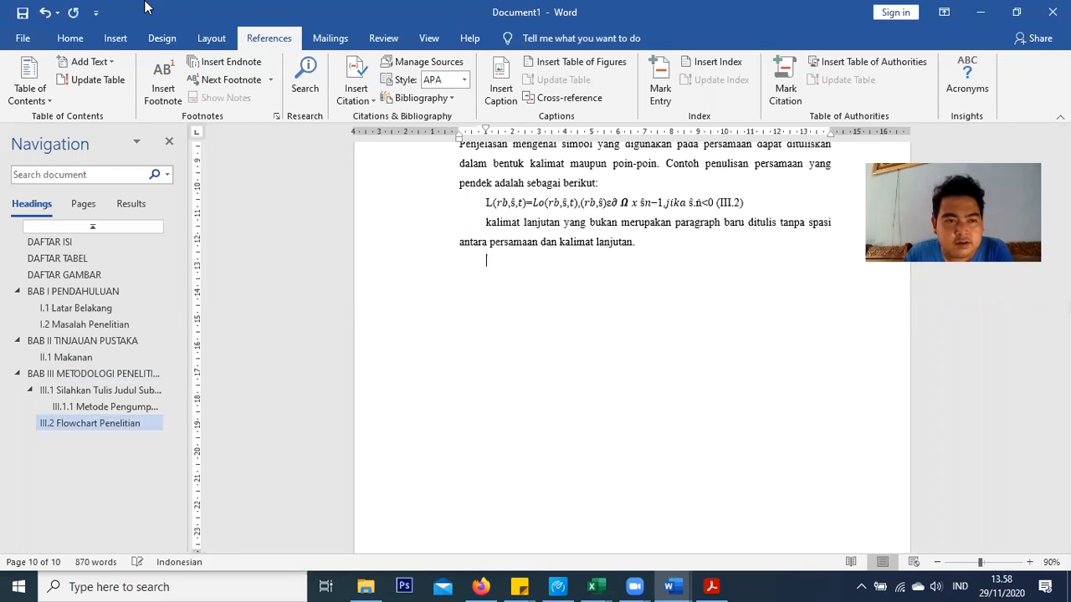
click(115, 37)
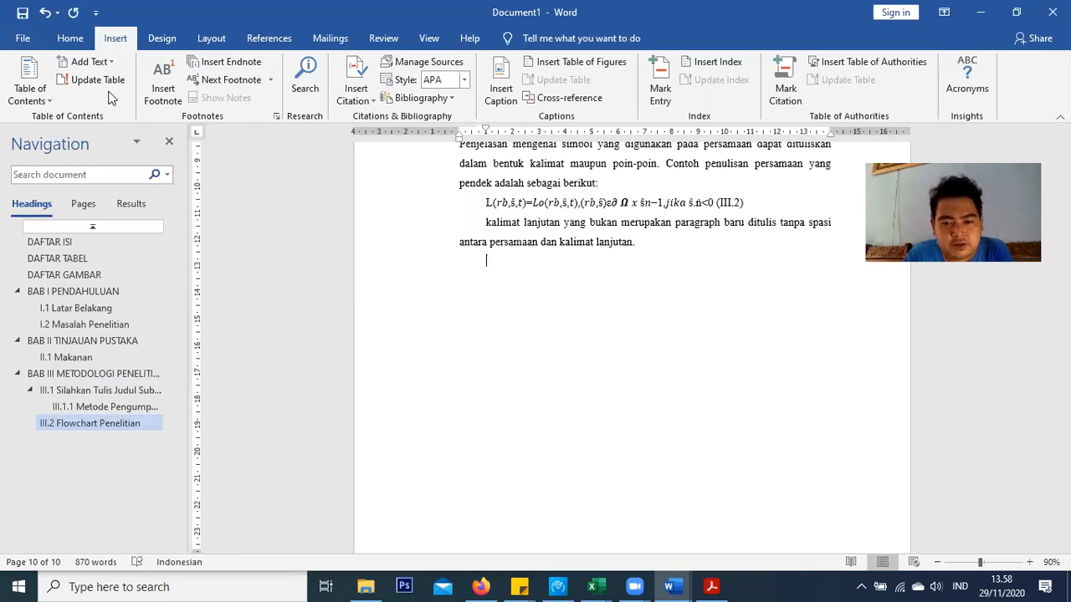
Add a page break, then type DAFTAR PUSTAKA as a Heading 1 followed by a new line
click(39, 98)
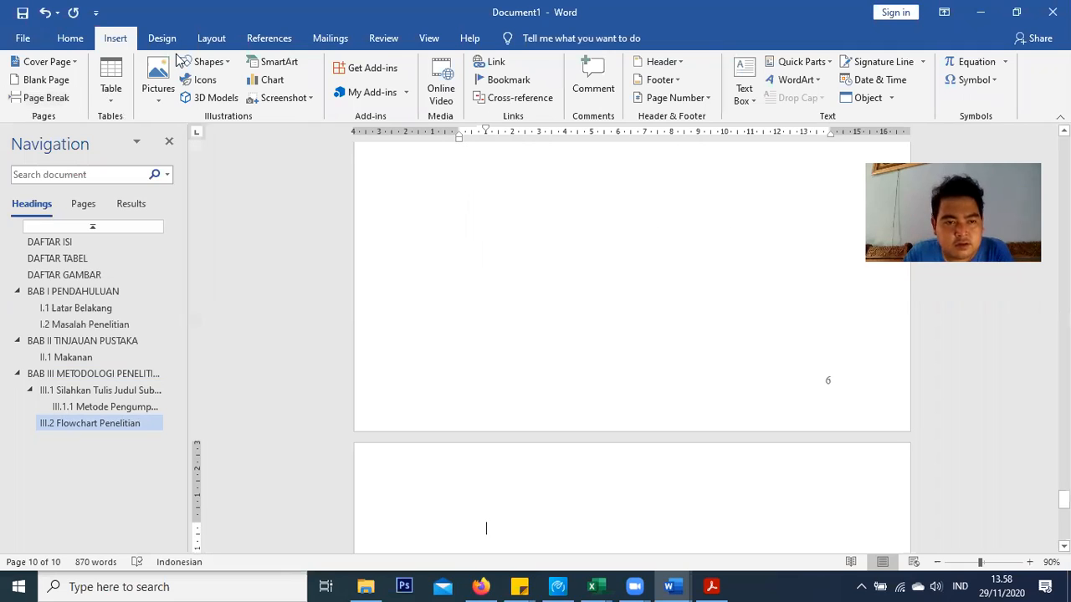
click(71, 39)
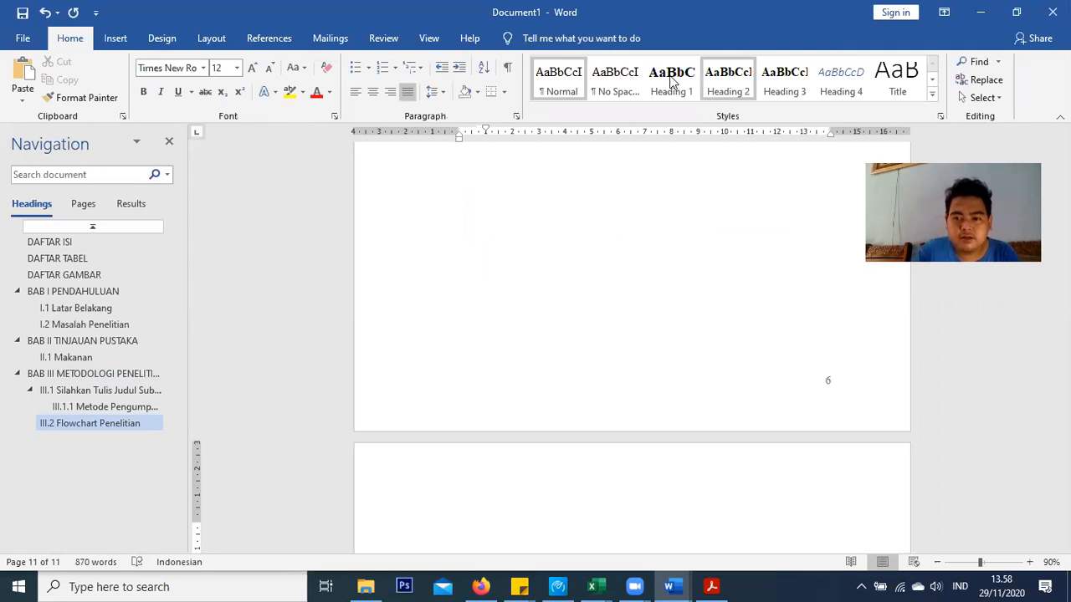
click(672, 80)
text(DA)
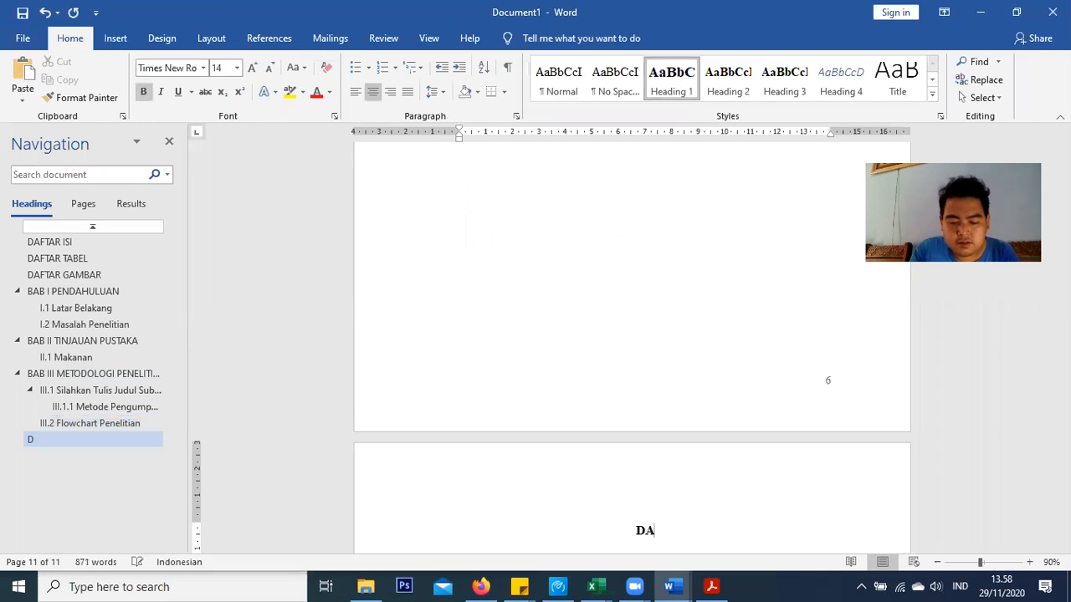
text(FTAR PUSTAKA)
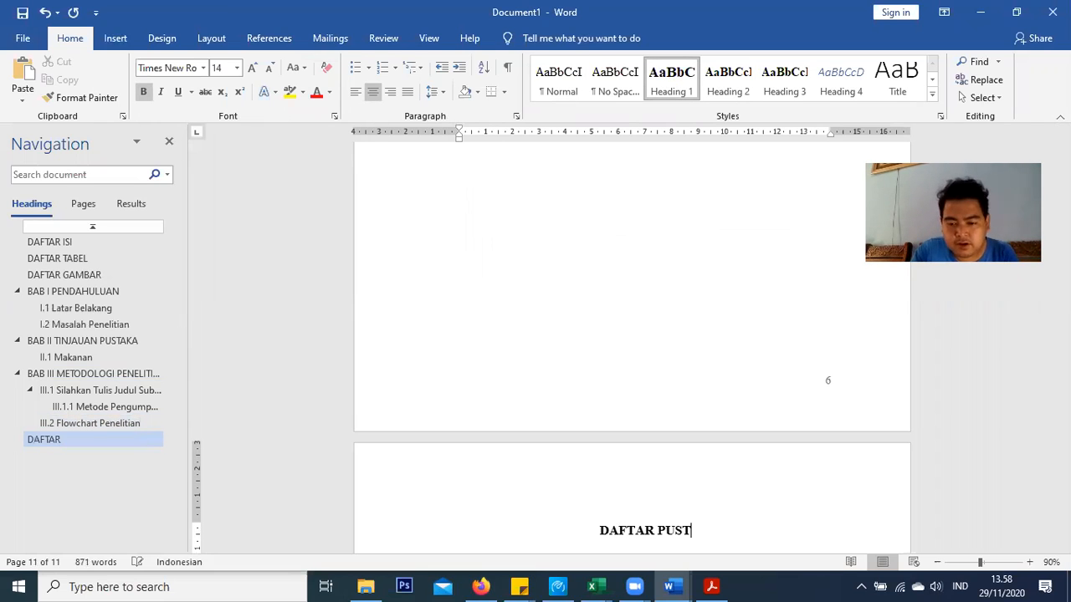
key(Return)
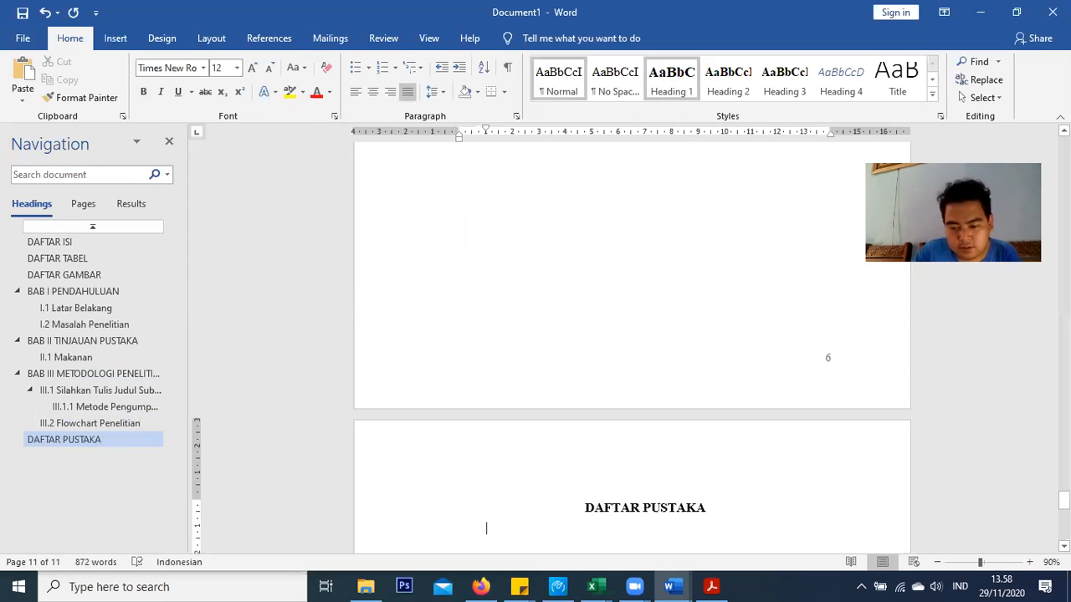
Open the Source Manager and start creating a new bibliography source
click(266, 39)
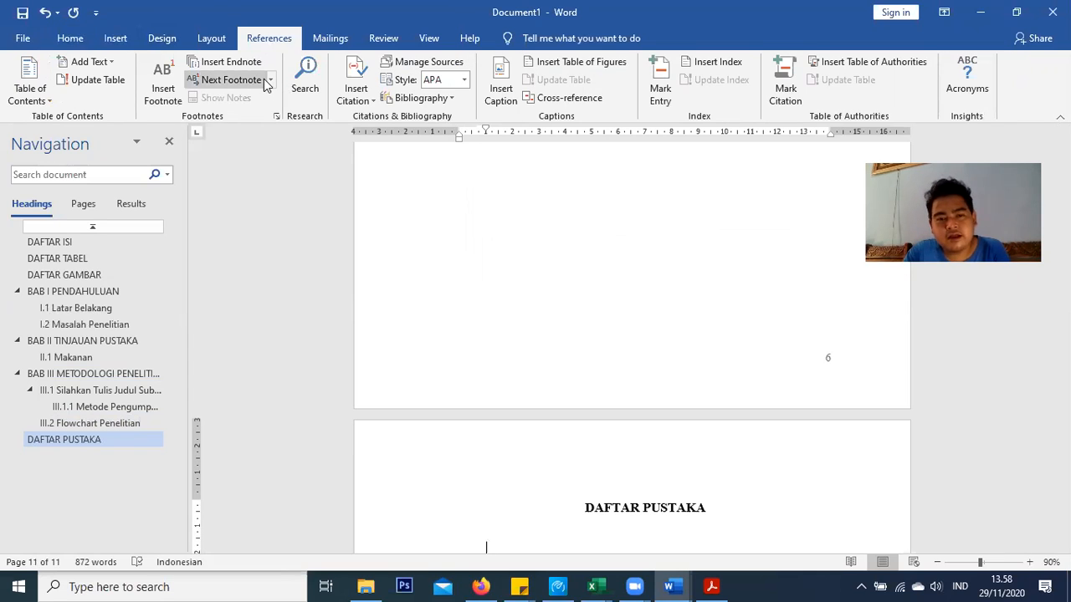
click(406, 65)
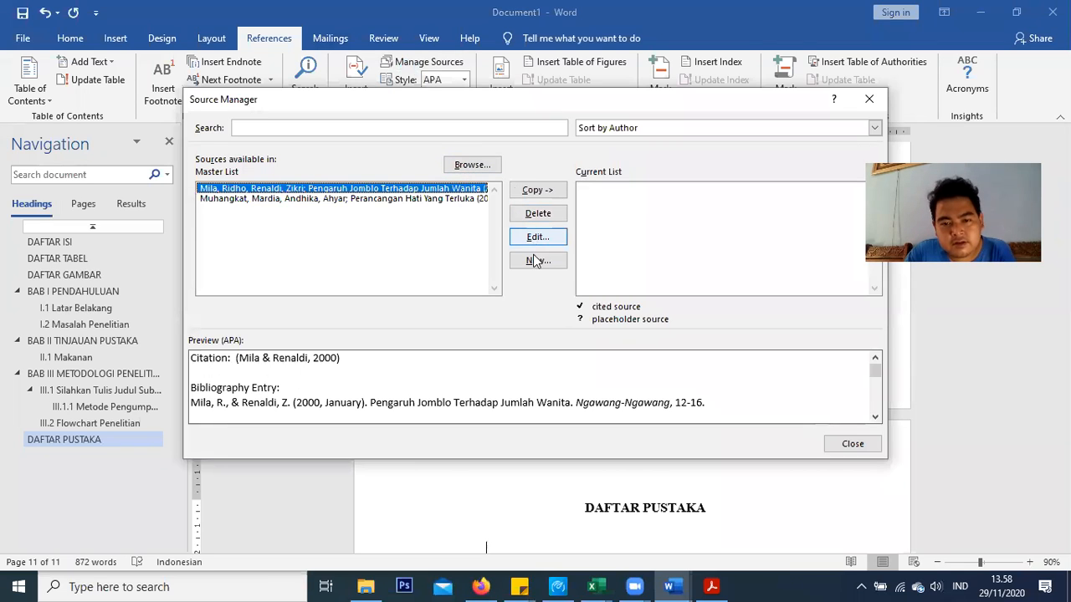
click(537, 261)
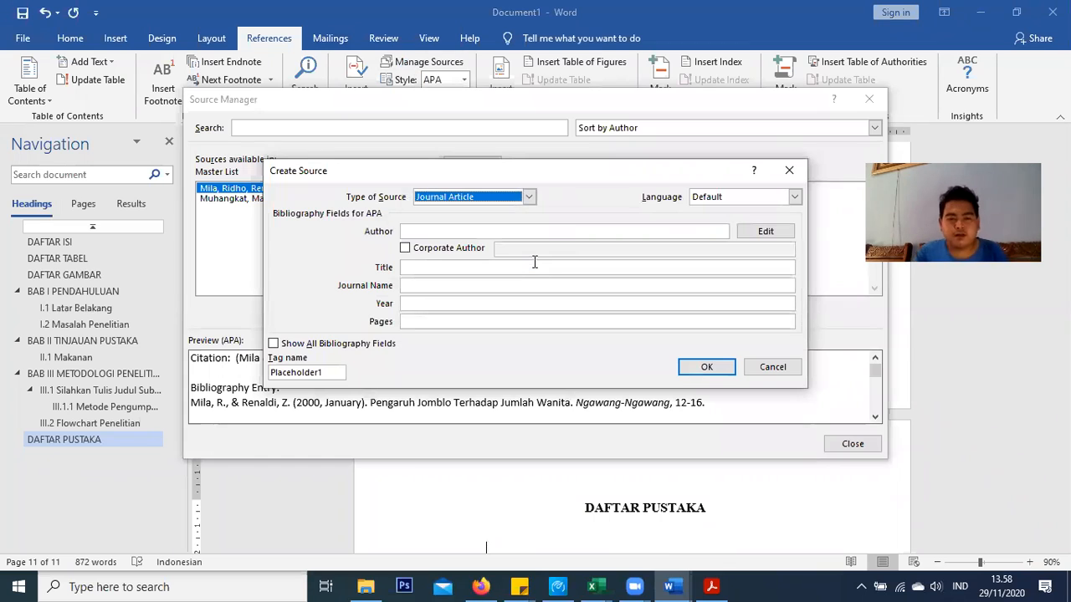
click(786, 170)
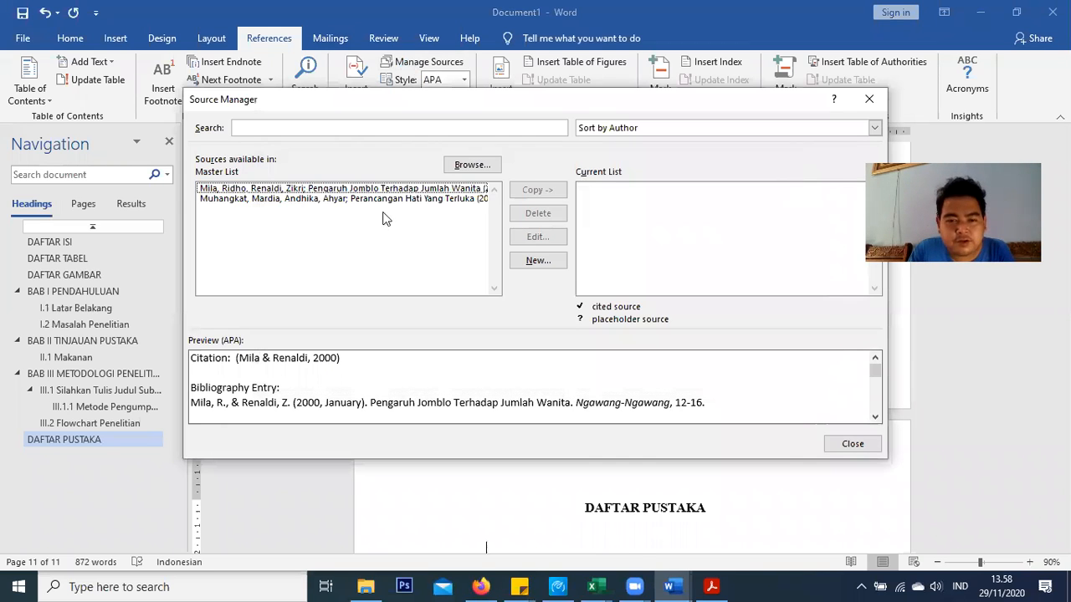
click(527, 262)
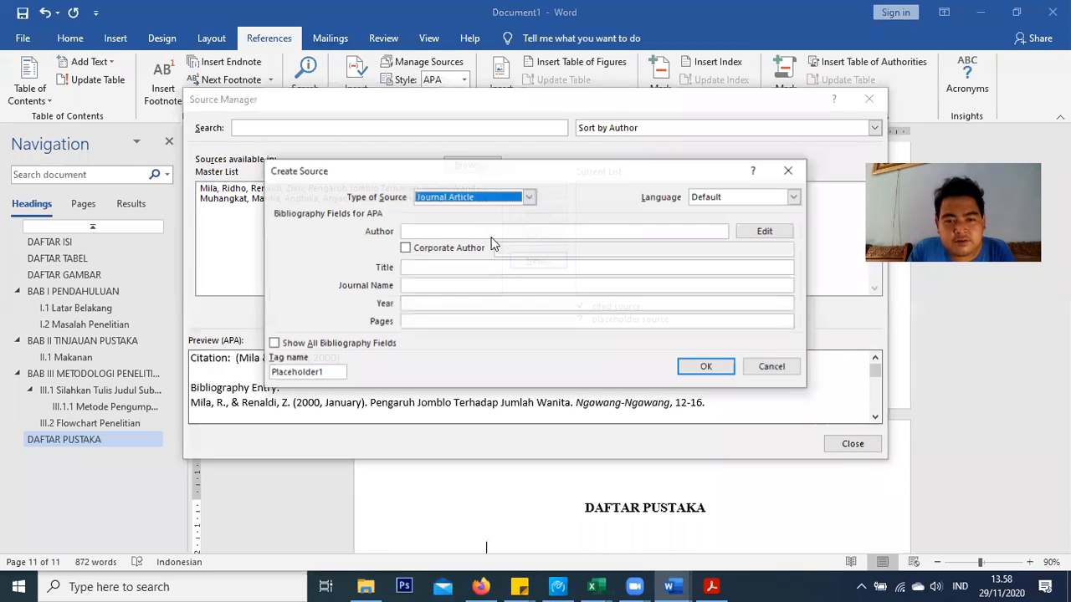
Set the new source's type to Web site
click(456, 199)
click(458, 212)
click(474, 197)
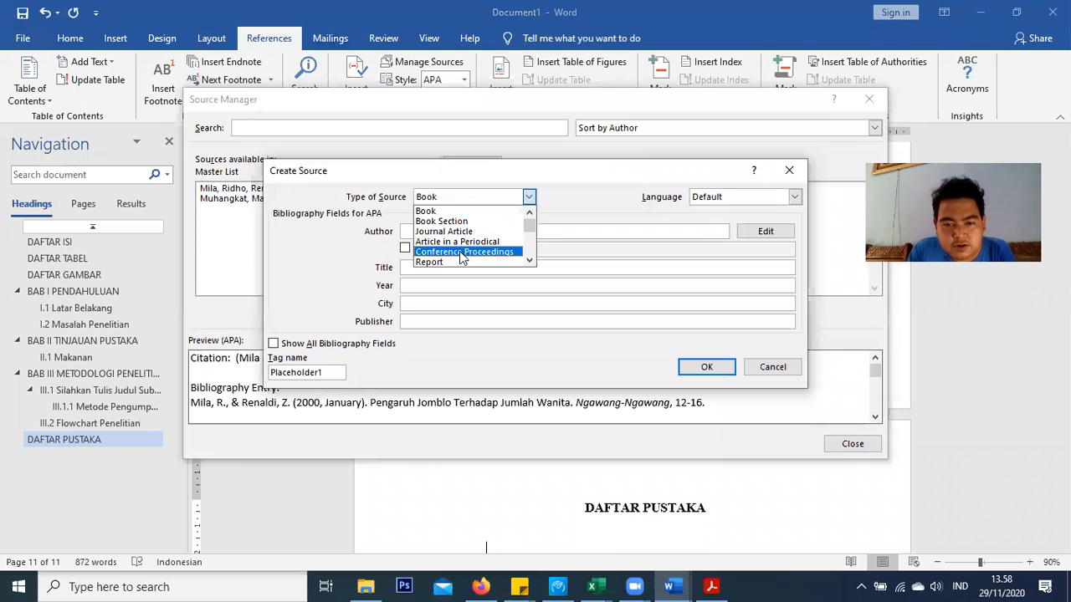
scroll(477, 256, down, 2)
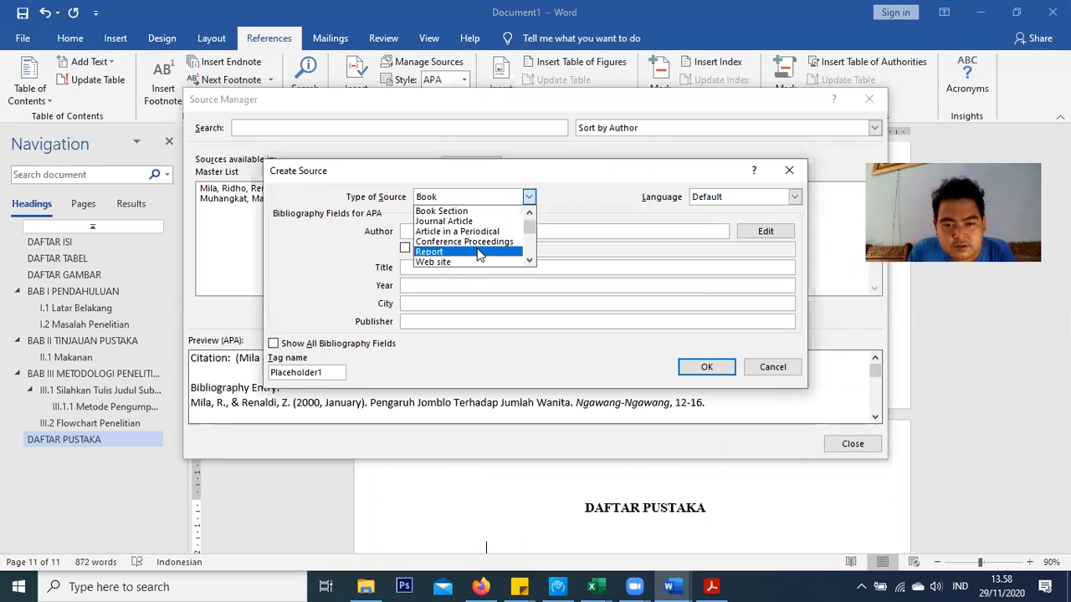
scroll(480, 255, down, 1)
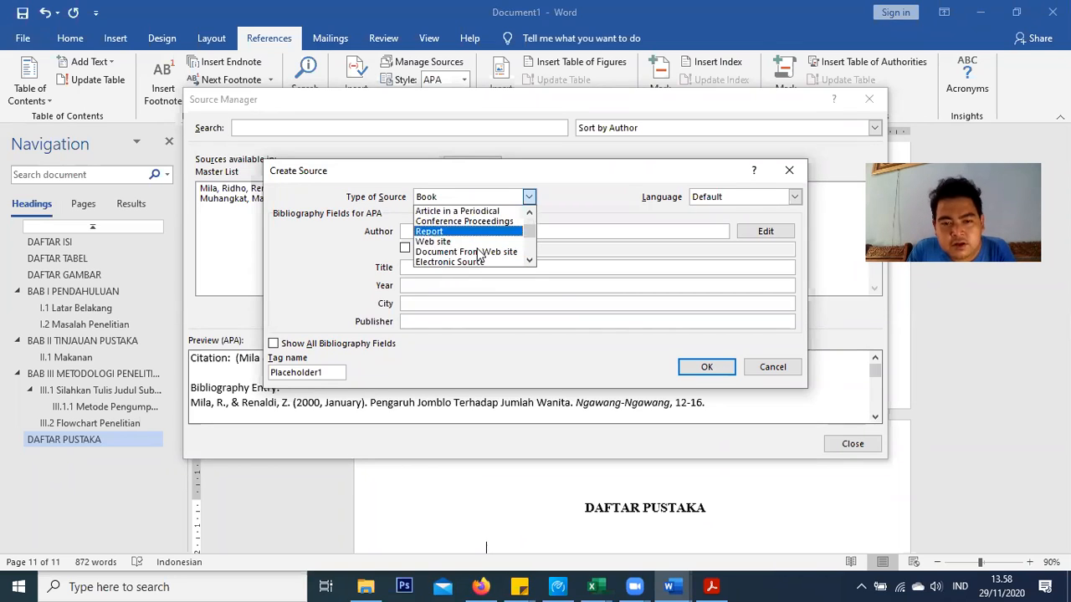
scroll(478, 260, down, 5)
scroll(477, 253, down, 2)
scroll(464, 241, up, 5)
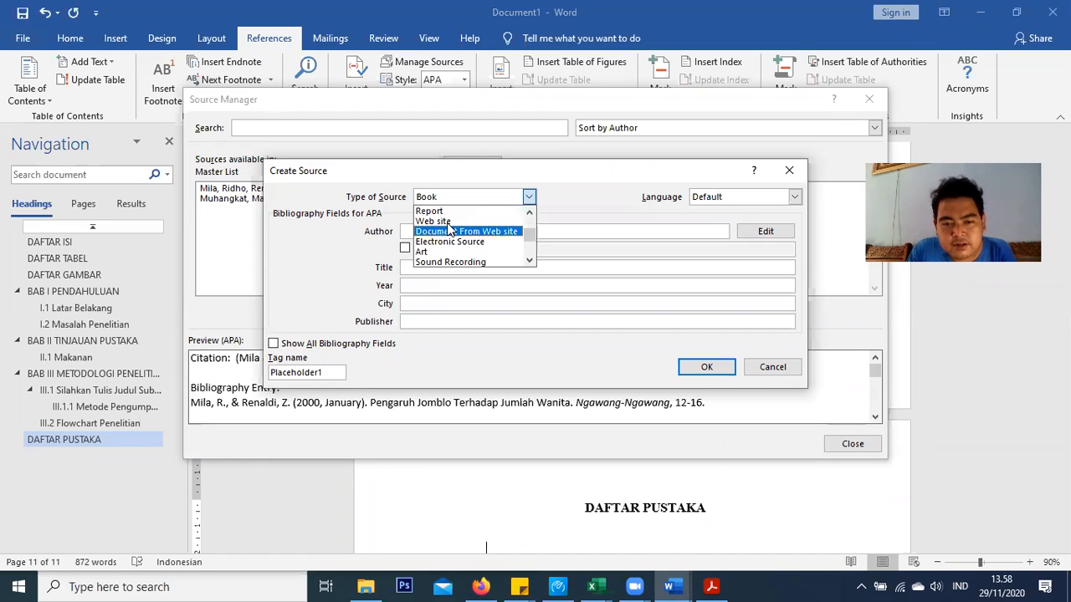
click(443, 222)
Visit the Author, URL, Day, Month, Year, Web Site and Web Page fields, then show all bibliography fields
click(418, 232)
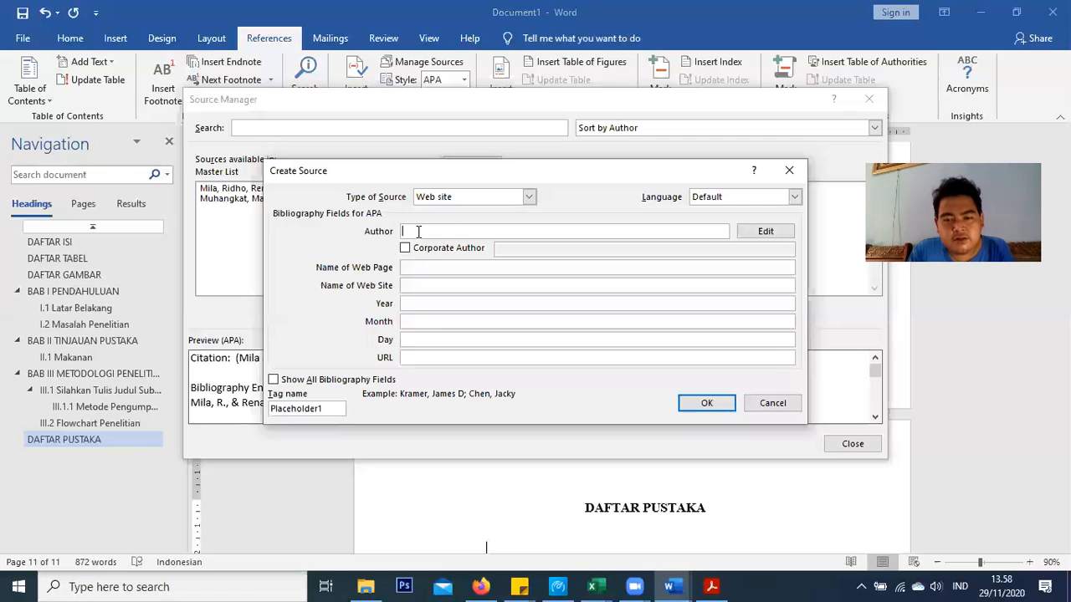
click(741, 237)
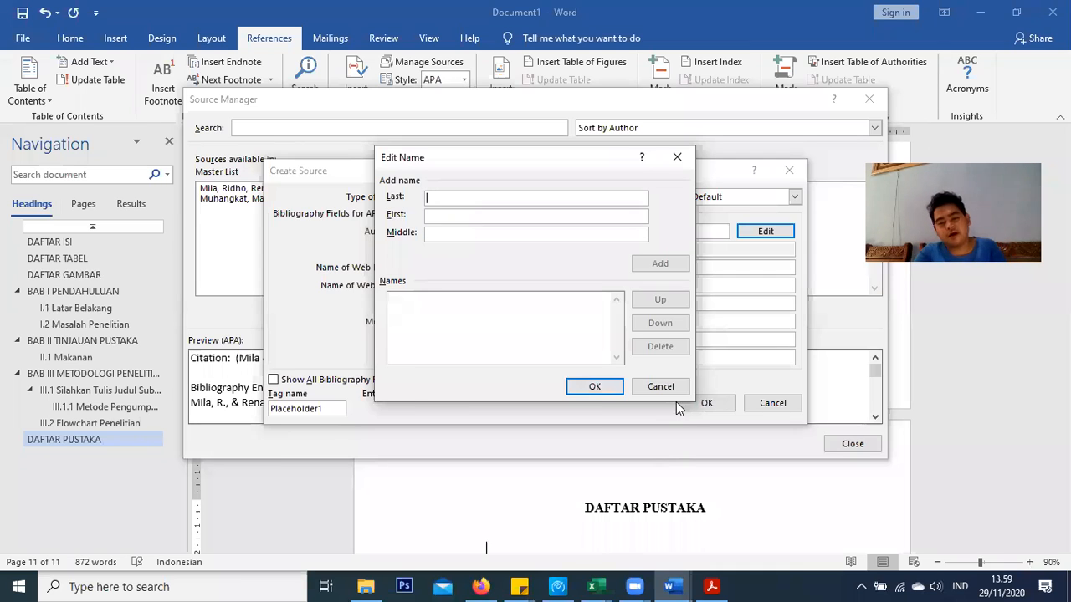
click(640, 386)
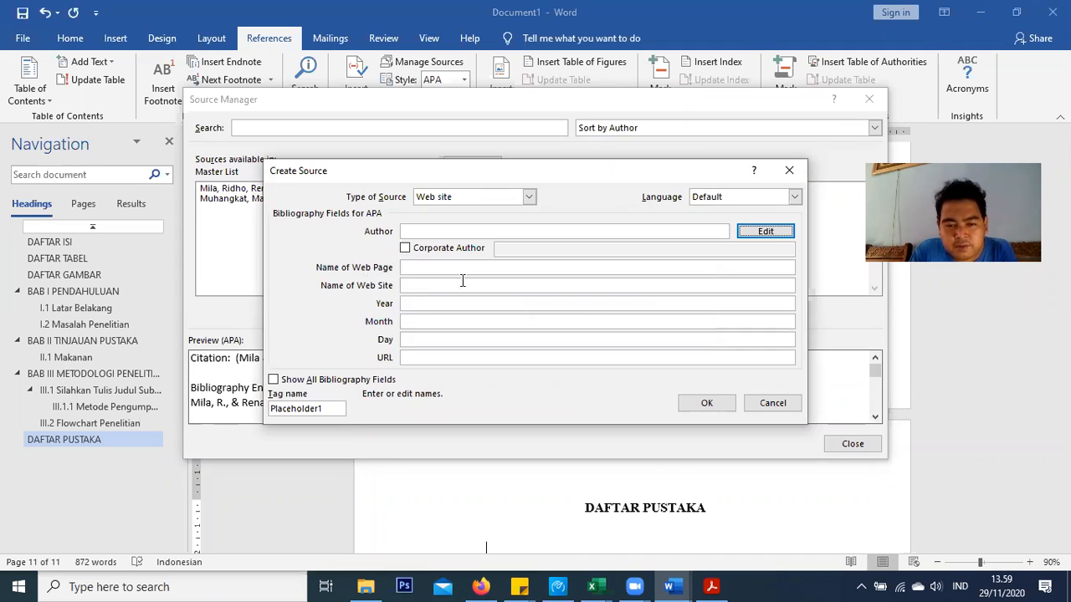
click(413, 359)
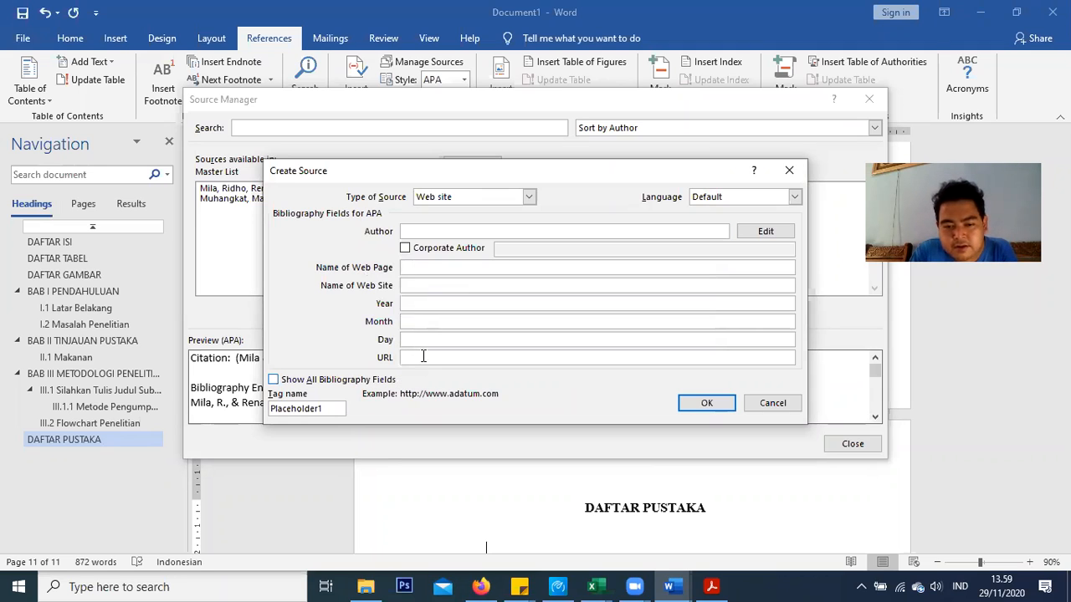
click(463, 338)
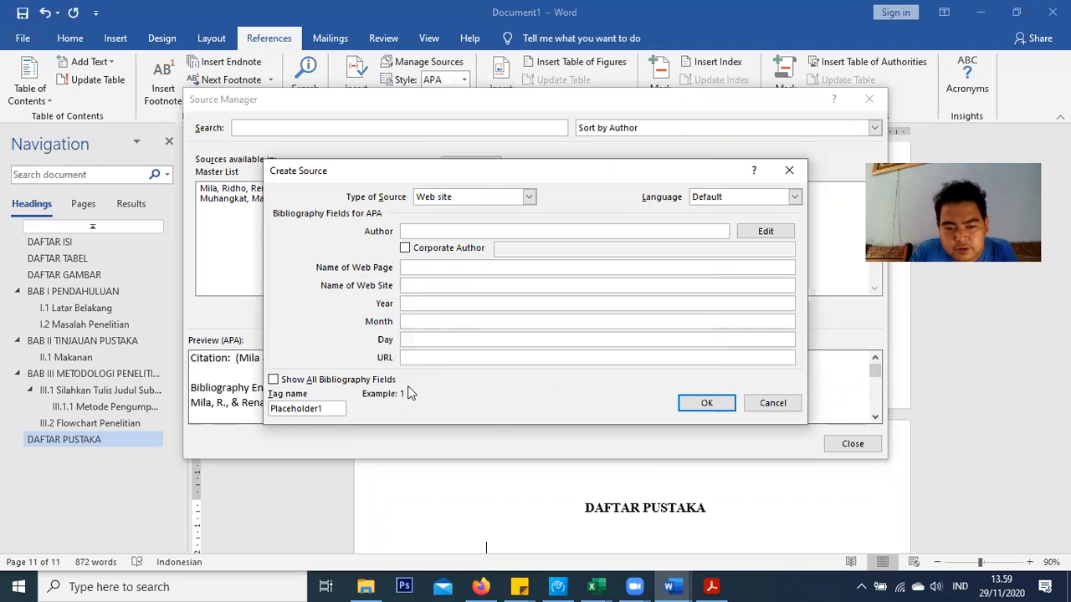
click(444, 321)
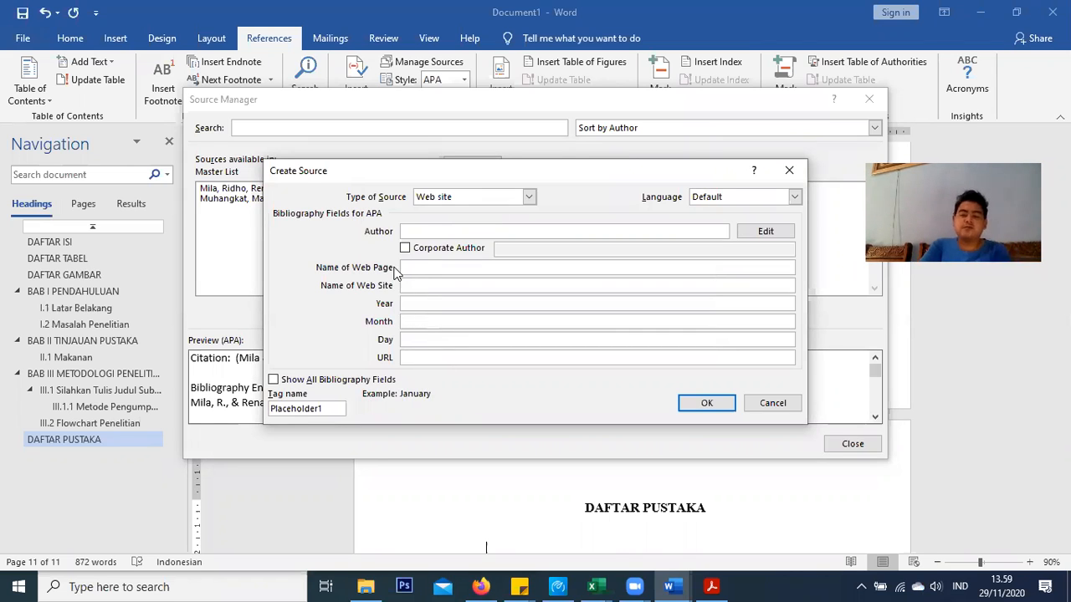
click(430, 305)
click(408, 286)
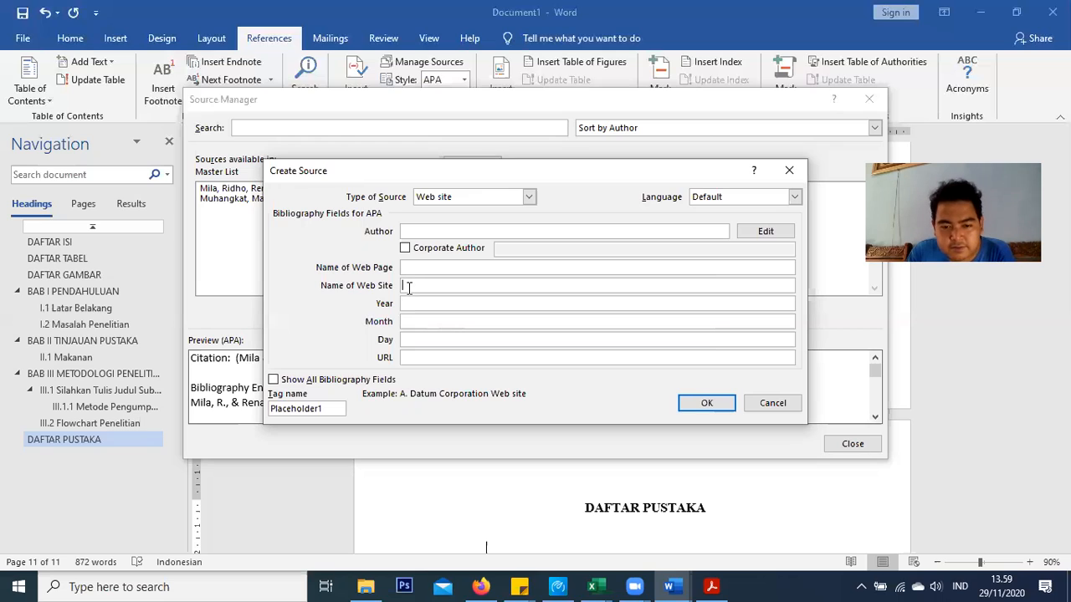
click(416, 268)
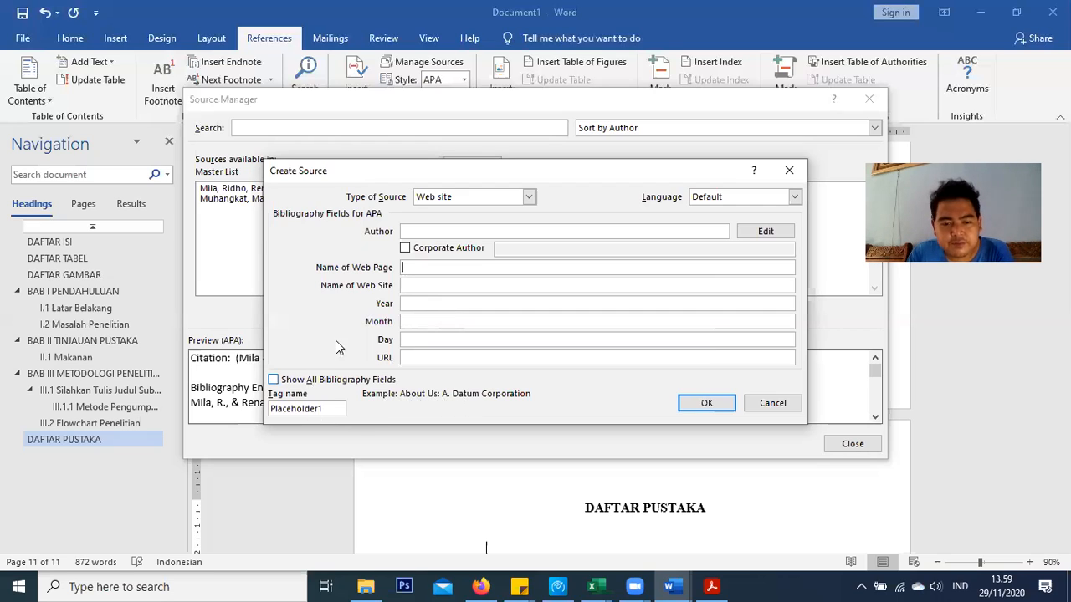
click(273, 379)
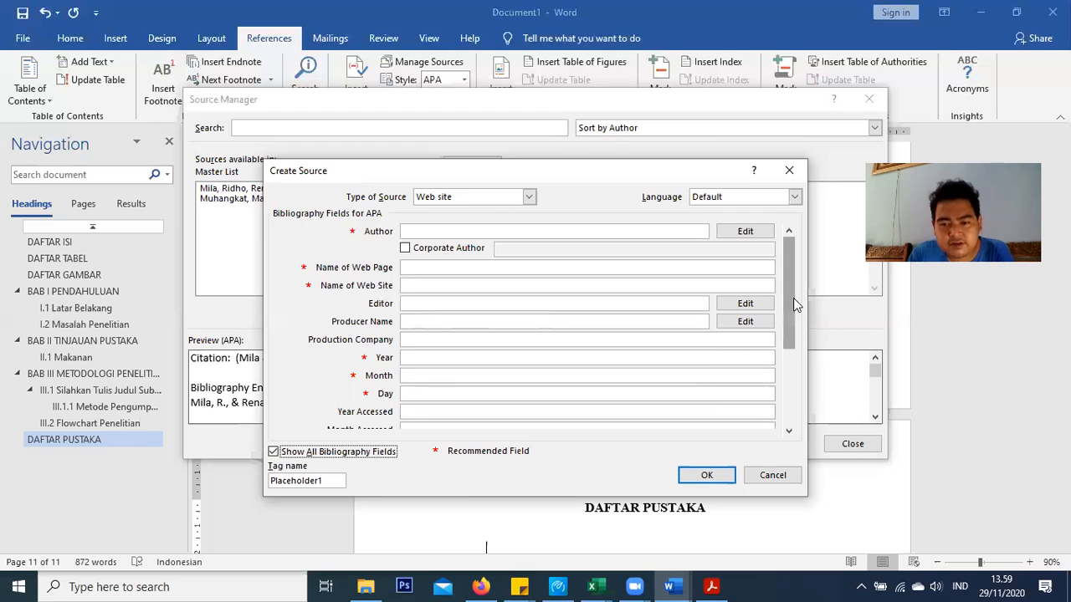
Switch the source type to Journal Article, toggle the extra fields, then cancel the source unsaved
drag(793, 298, 794, 375)
click(529, 197)
scroll(494, 226, up, 2)
click(479, 235)
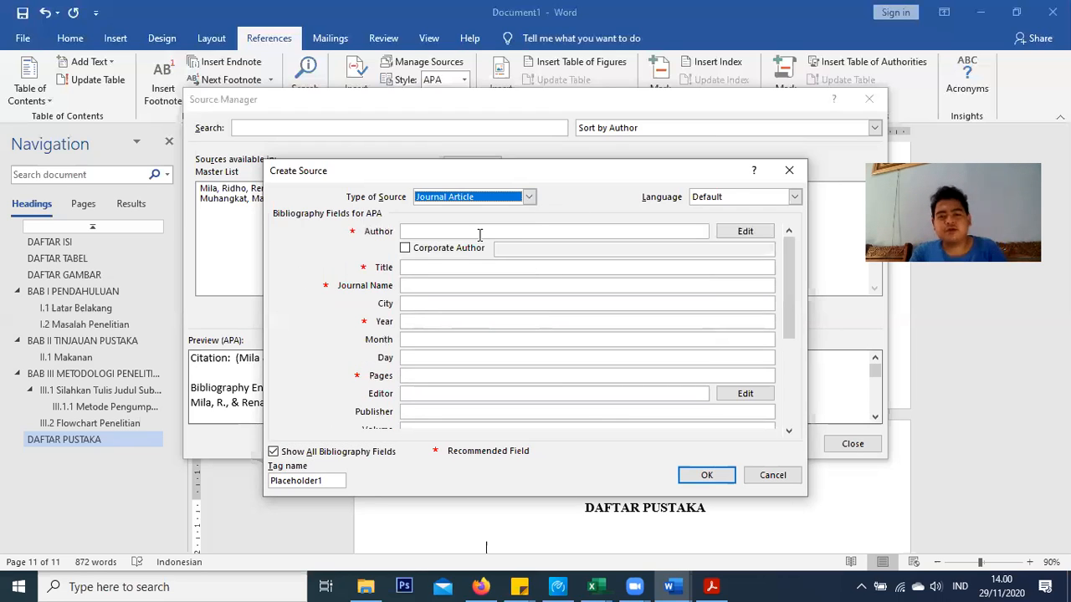
click(275, 452)
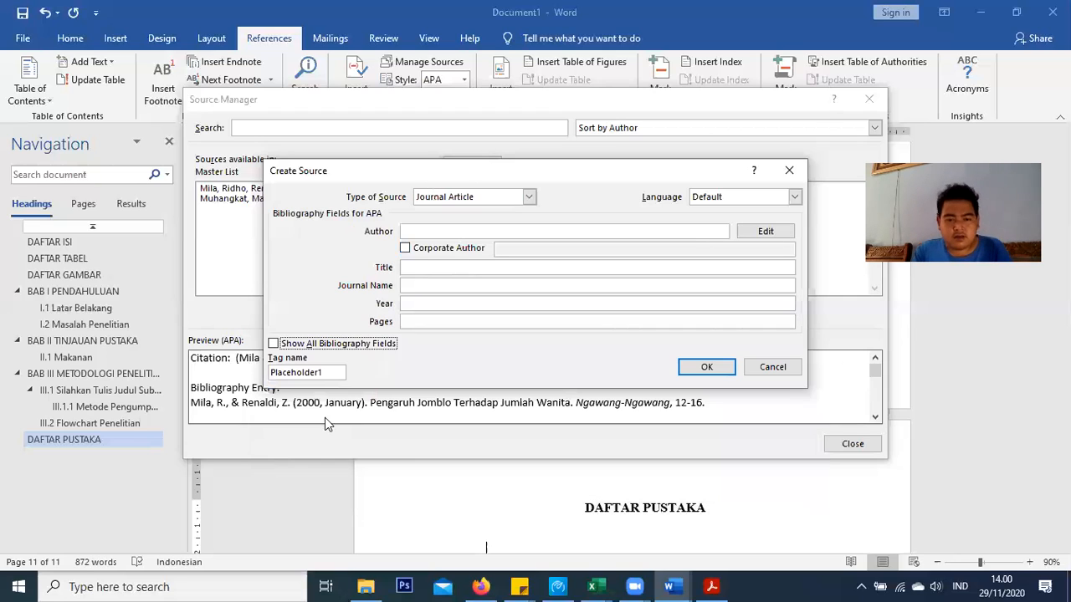
click(274, 344)
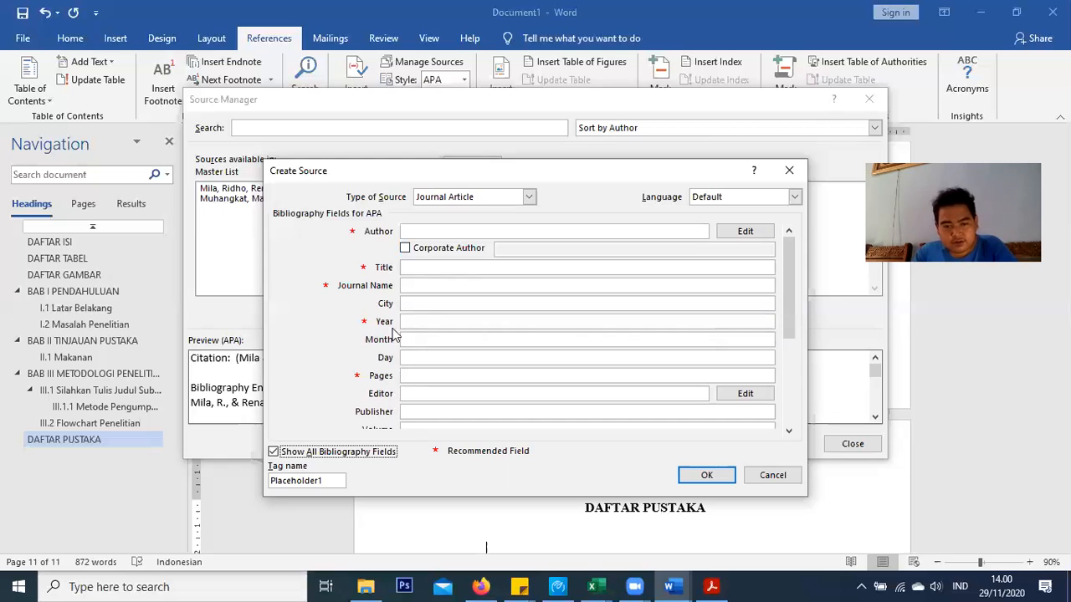
click(274, 452)
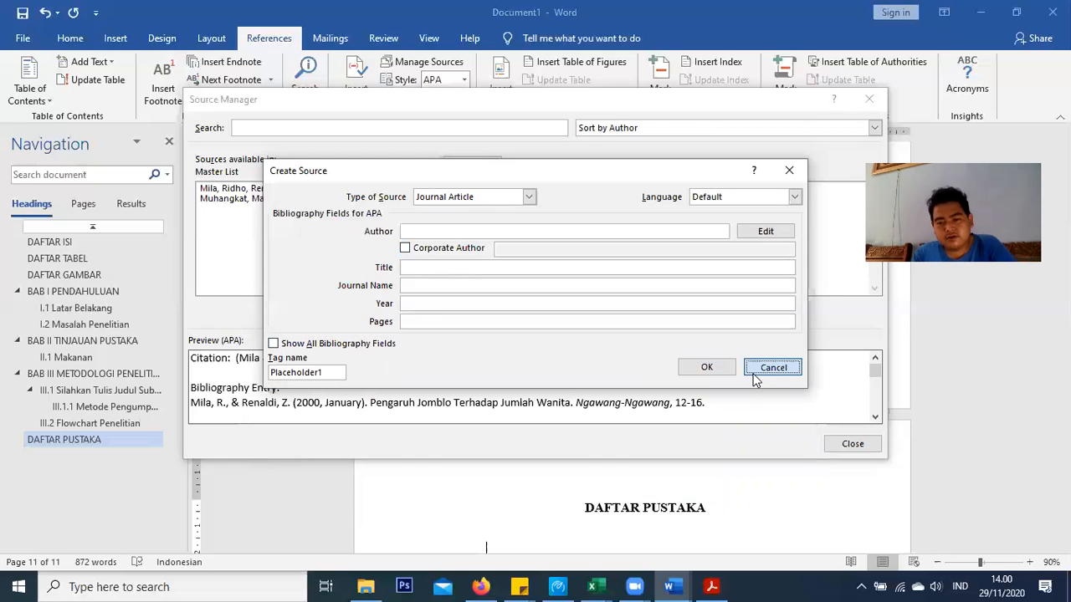
click(772, 368)
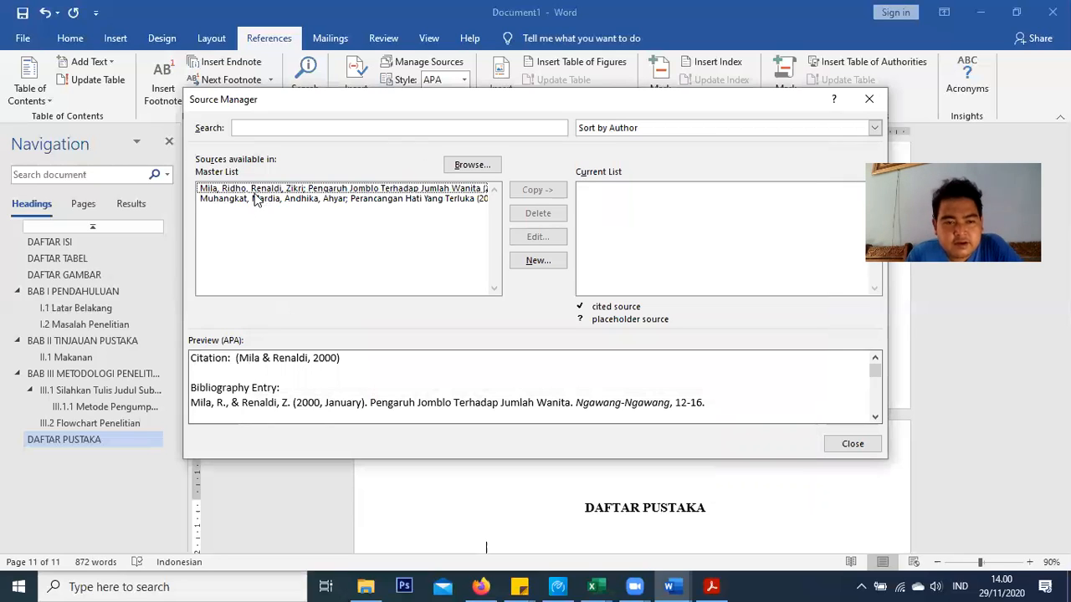
Copy both saved Master List sources into the current list and close the Source Manager
click(253, 192)
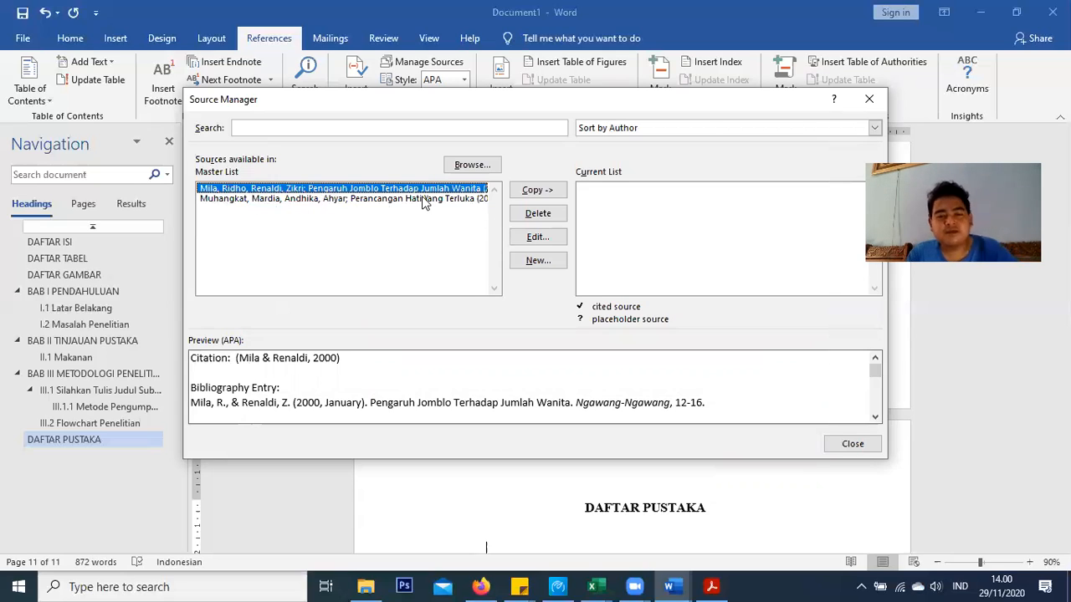
shift+click(378, 201)
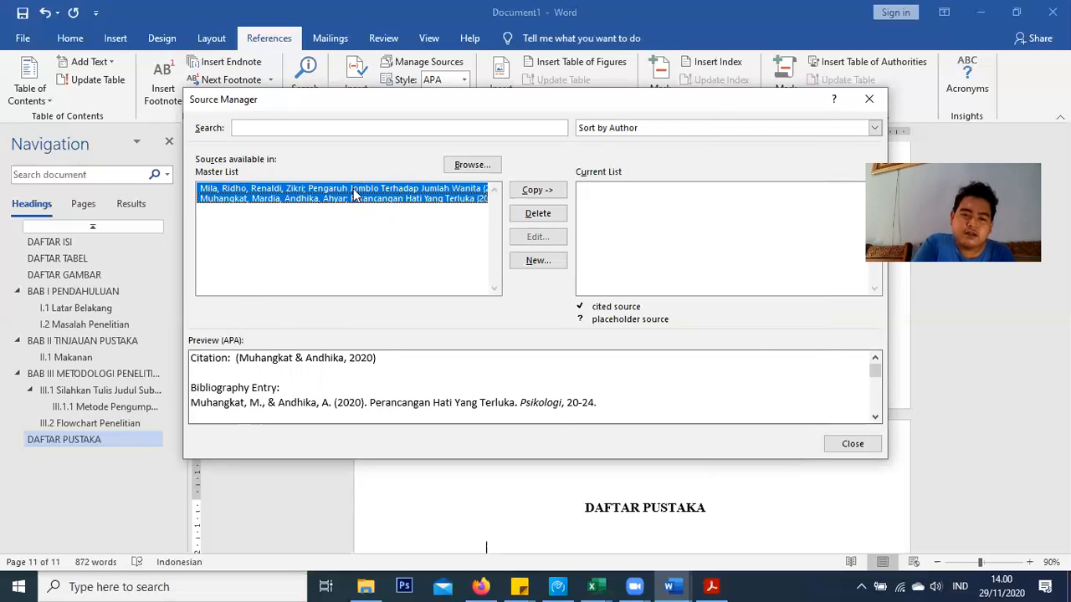
click(552, 191)
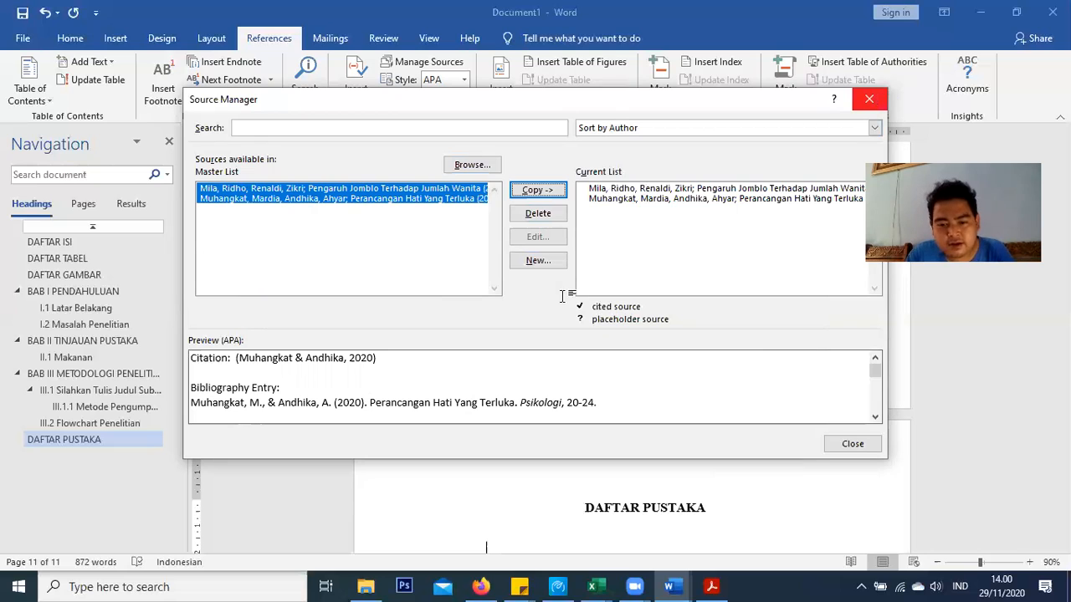
key(Escape)
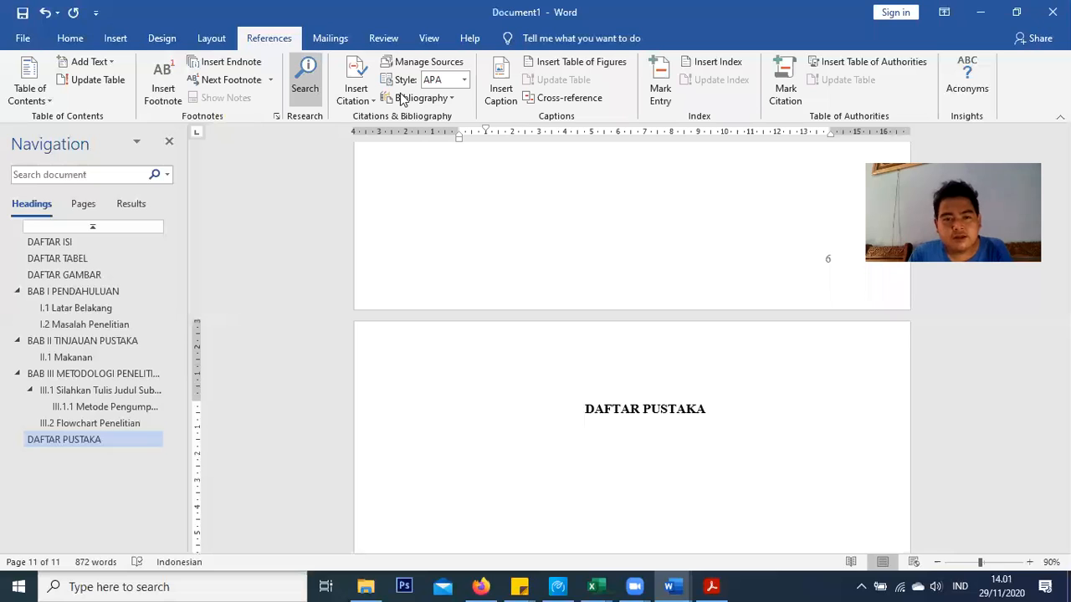
Insert the built-in bibliography and delete its 'Bibliography' title and the blank line above it
click(442, 99)
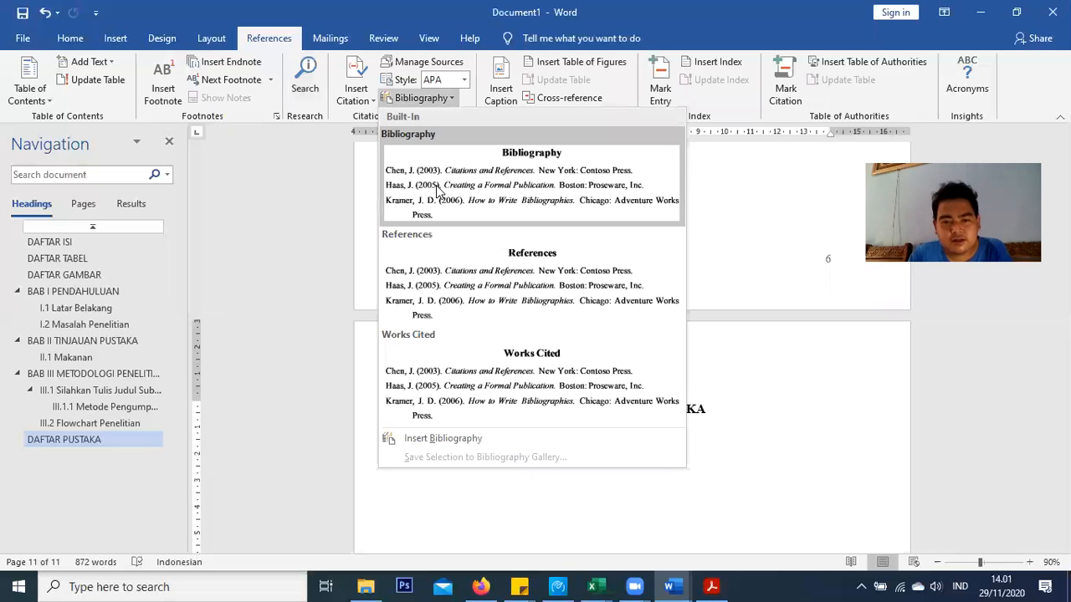
key(Escape)
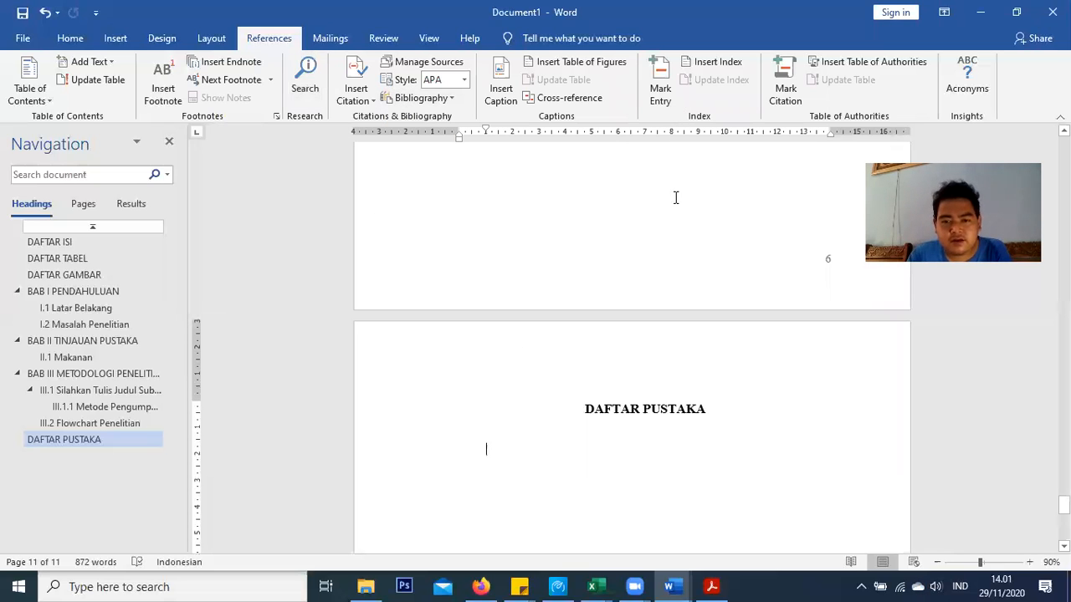
click(615, 188)
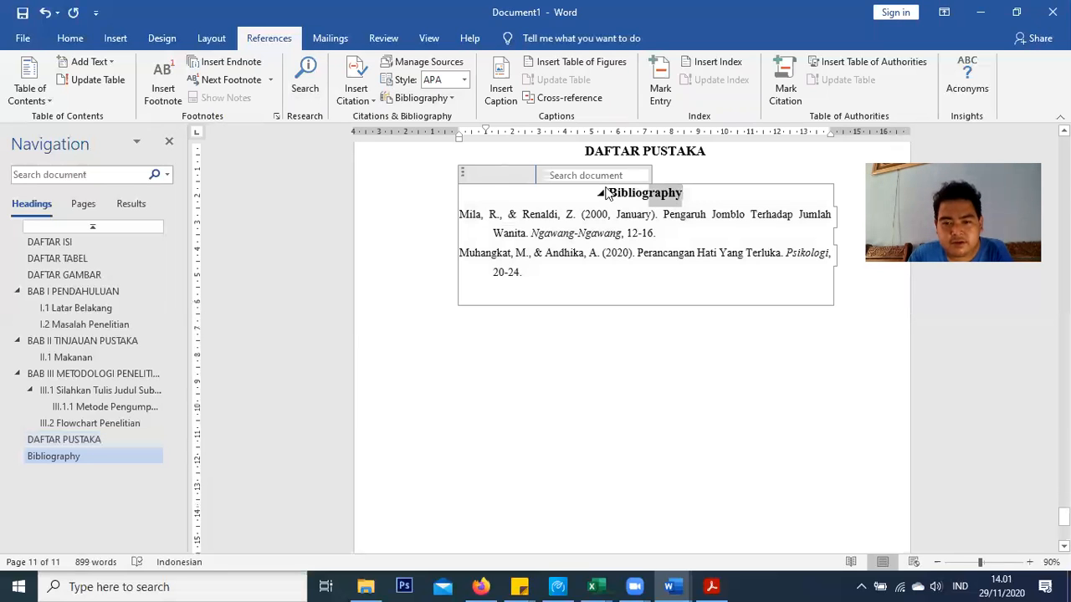
double_click(611, 189)
key(Delete)
click(727, 171)
key(Delete)
Look over the two inserted references, leaving the caret on the line below the list
click(632, 286)
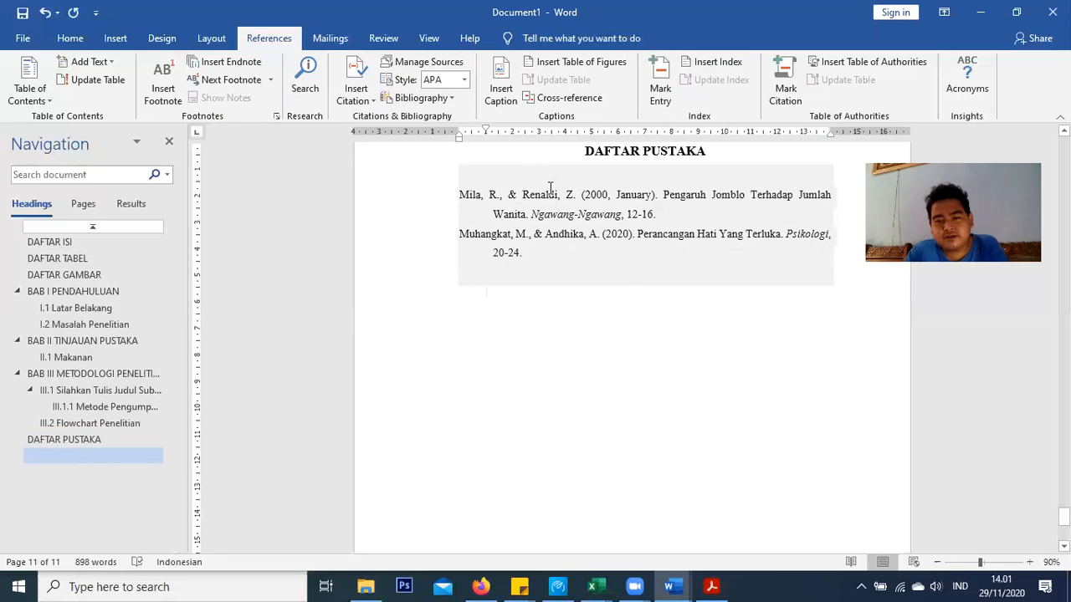
click(654, 194)
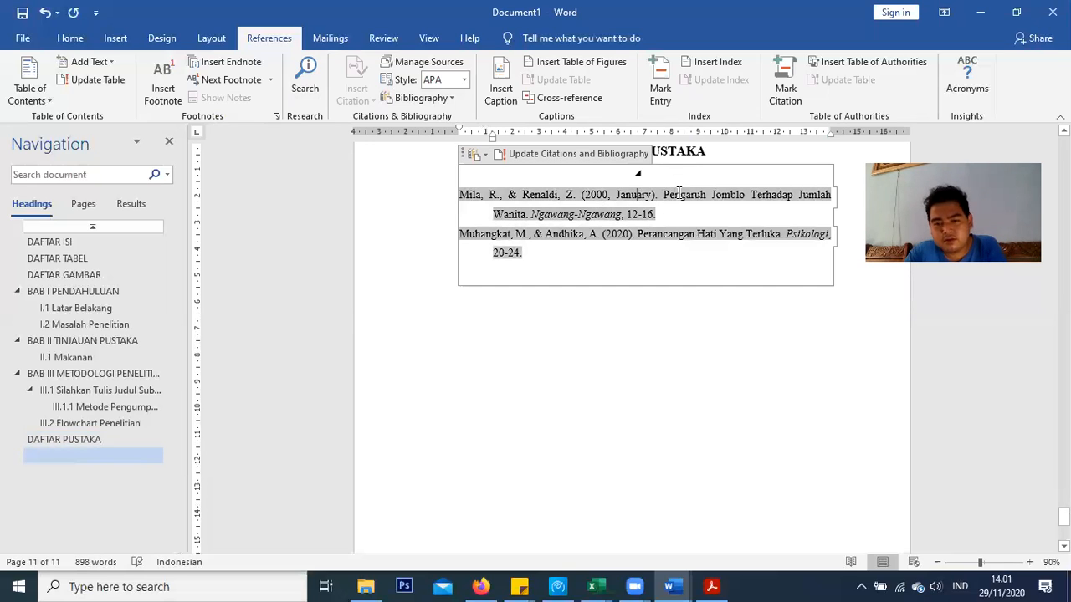
click(675, 215)
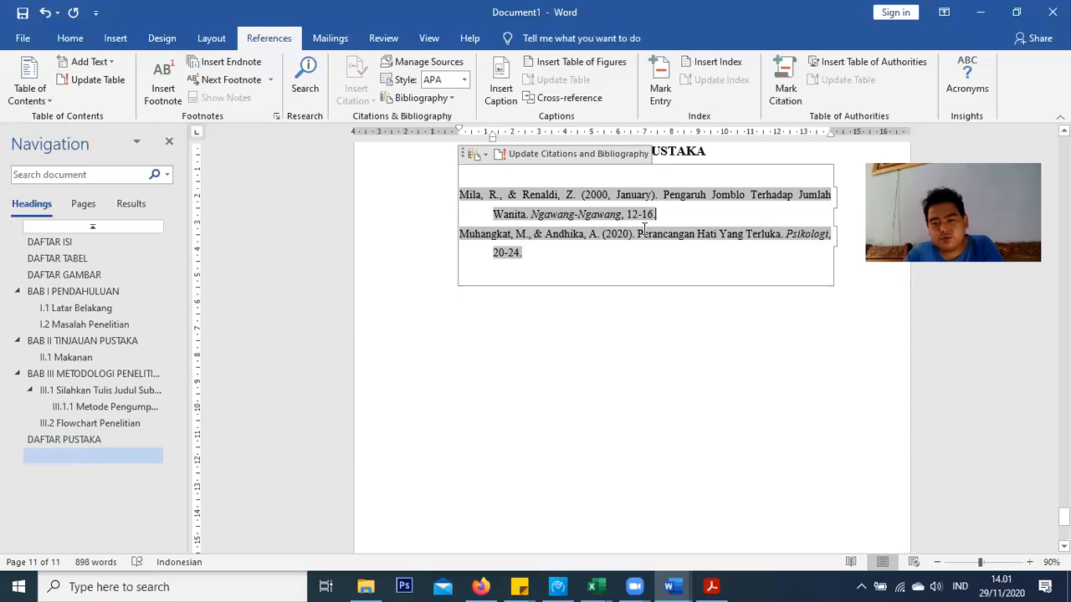
click(636, 194)
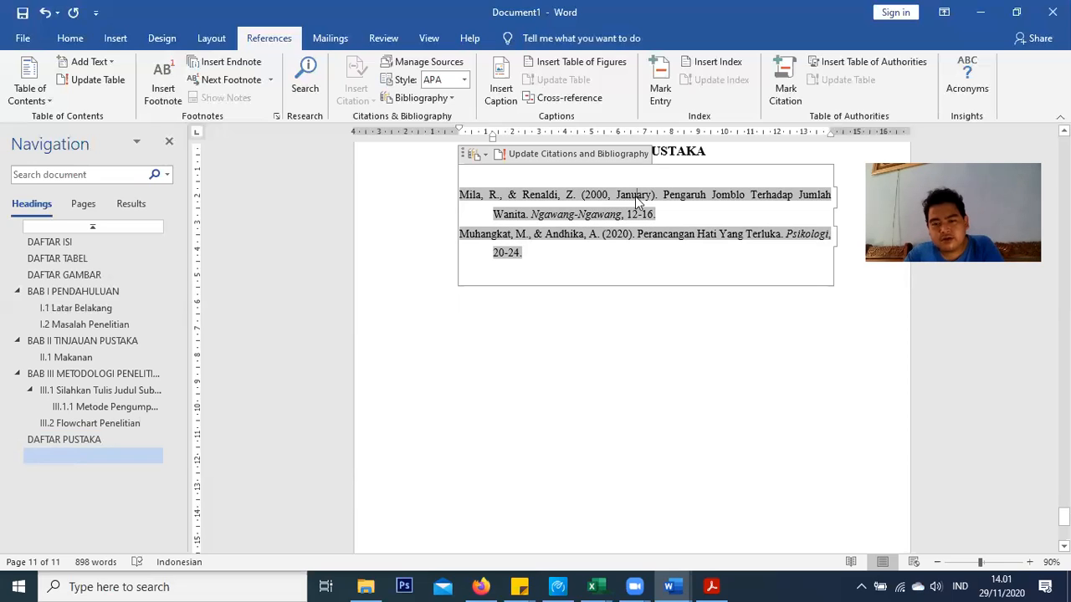
double_click(633, 194)
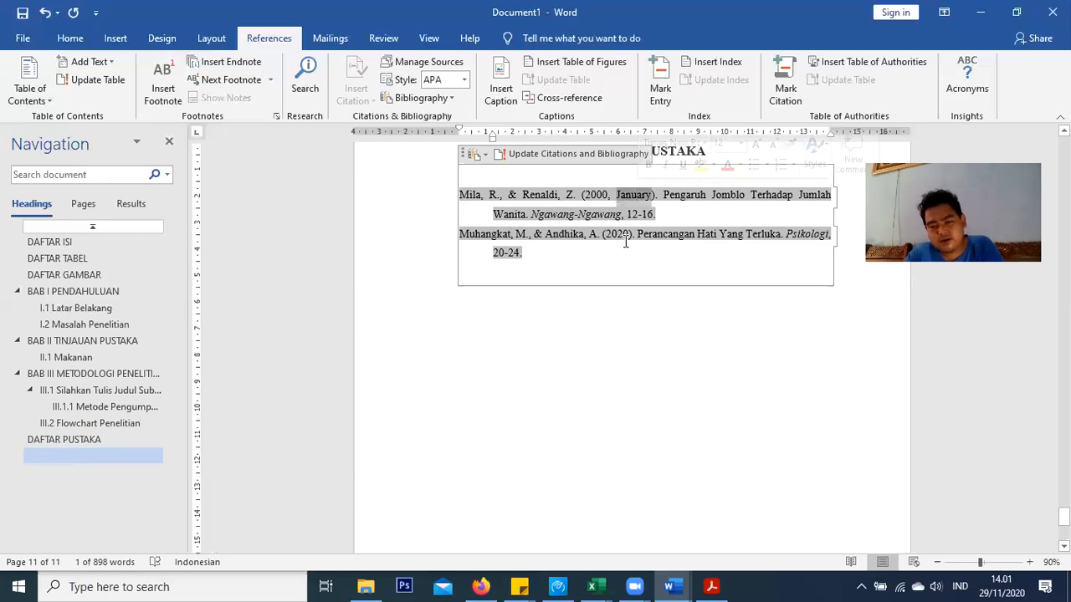
click(614, 237)
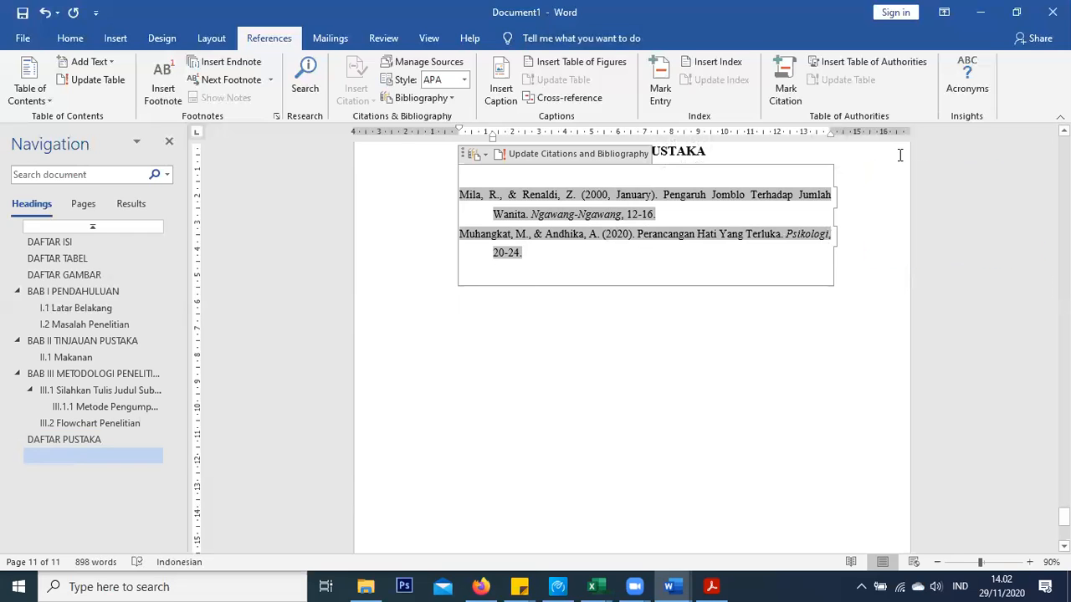
click(617, 327)
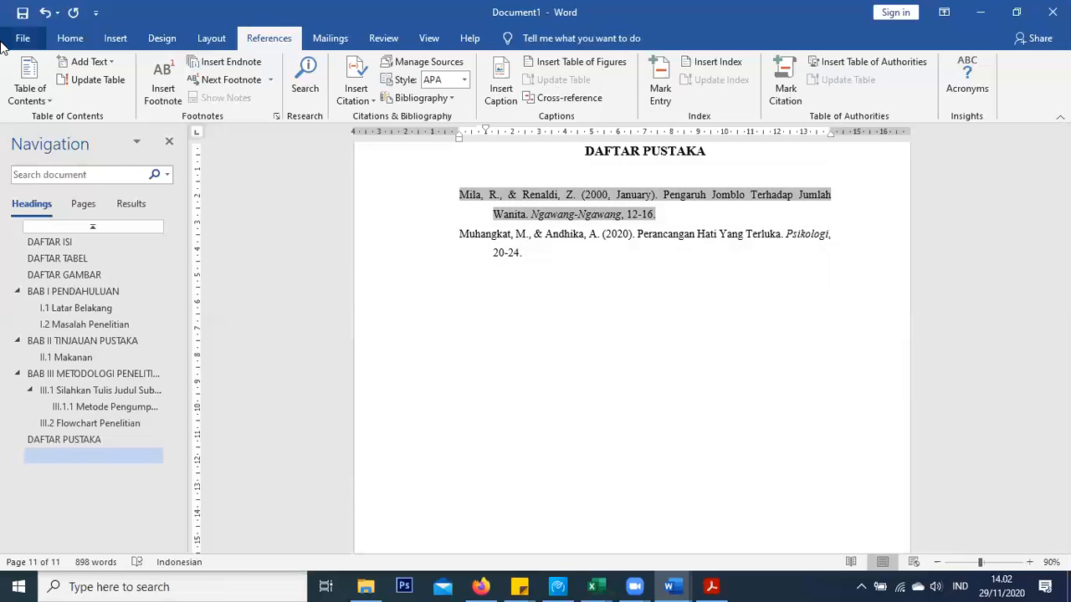
Look over the Layout tab's column and paper size choices and the Design tab
click(211, 37)
click(159, 37)
click(211, 37)
click(138, 101)
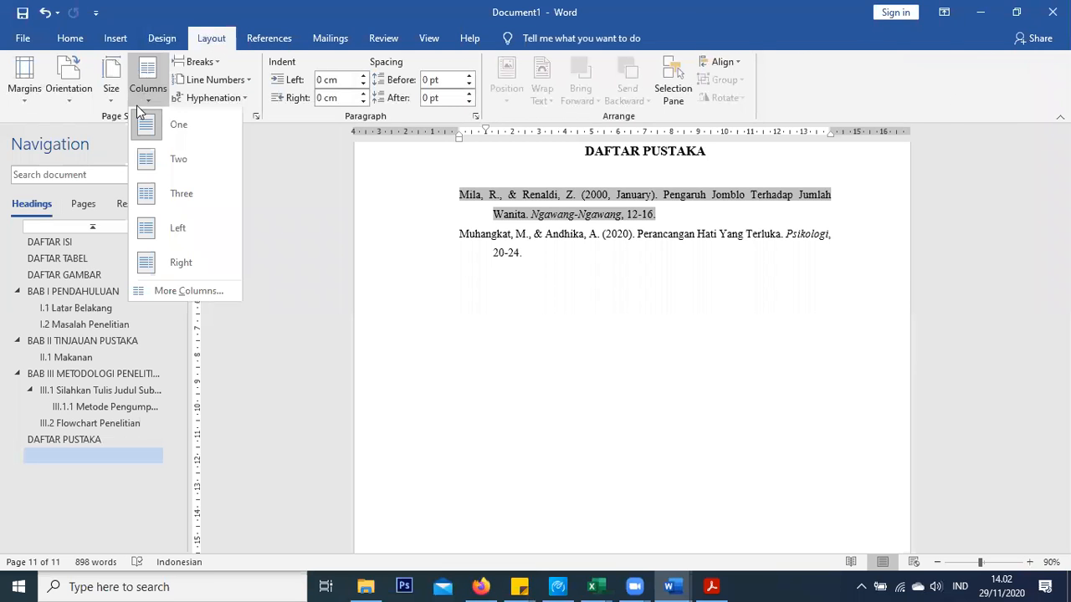
click(113, 97)
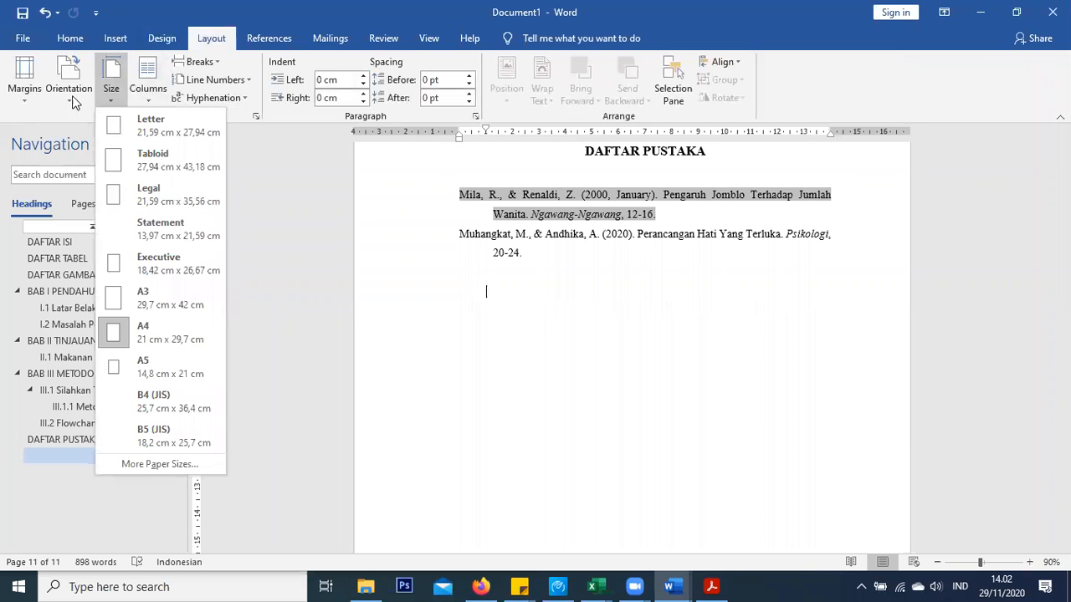
click(155, 38)
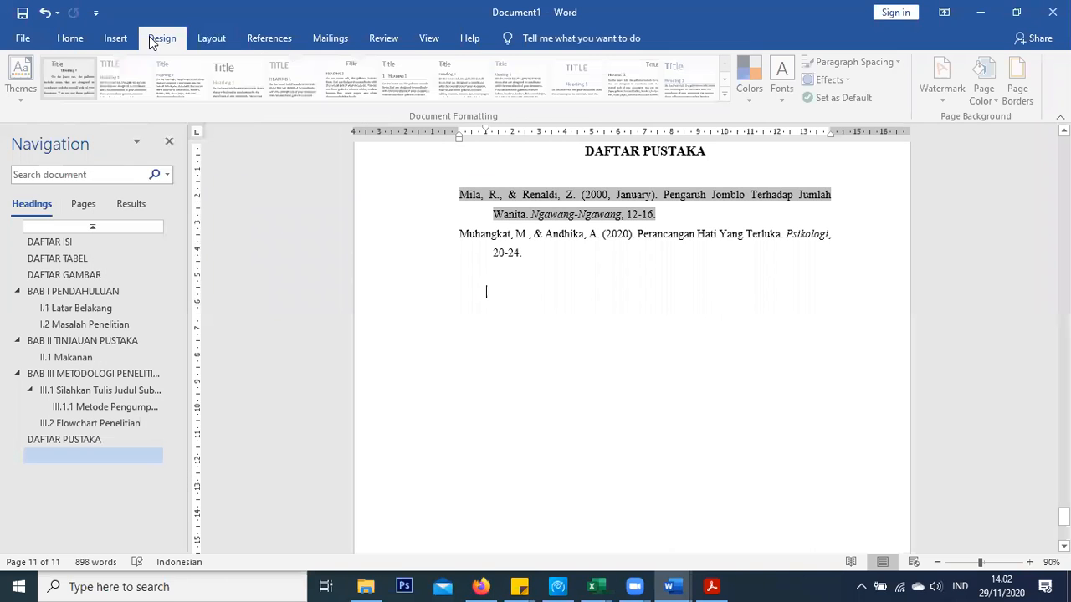
click(52, 37)
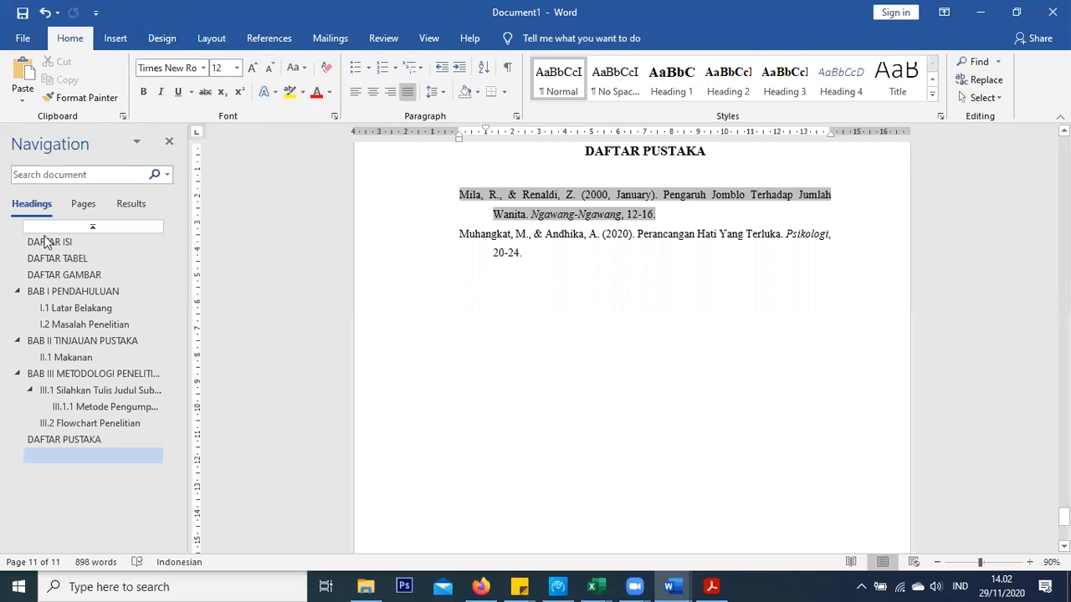
Jump to DAFTAR ISI, DAFTAR GAMBAR and I.1 Latar Belakang, then open the File start page
click(72, 243)
click(65, 275)
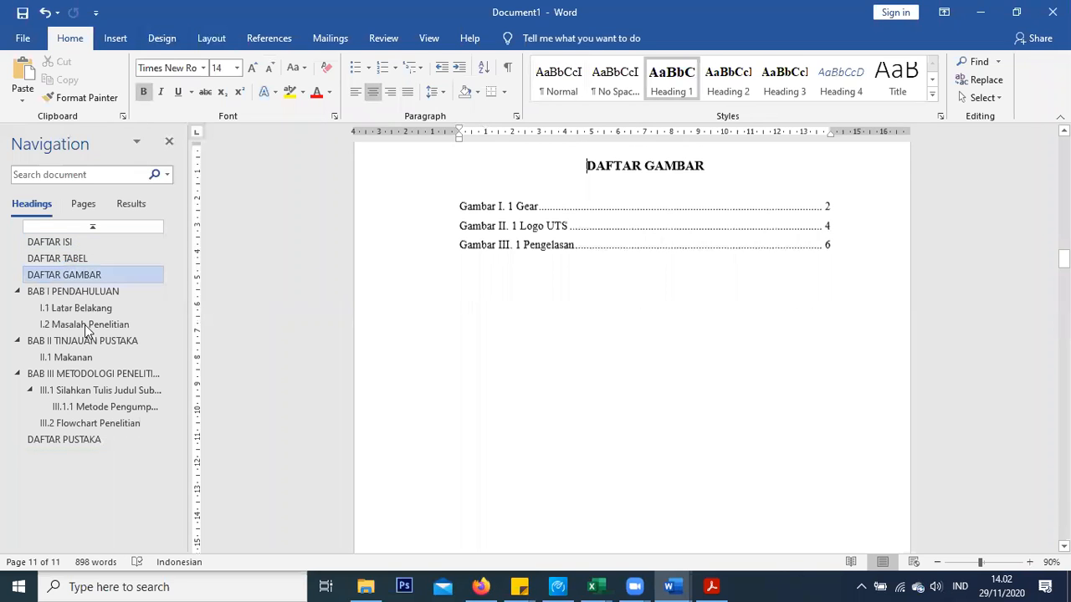
click(77, 308)
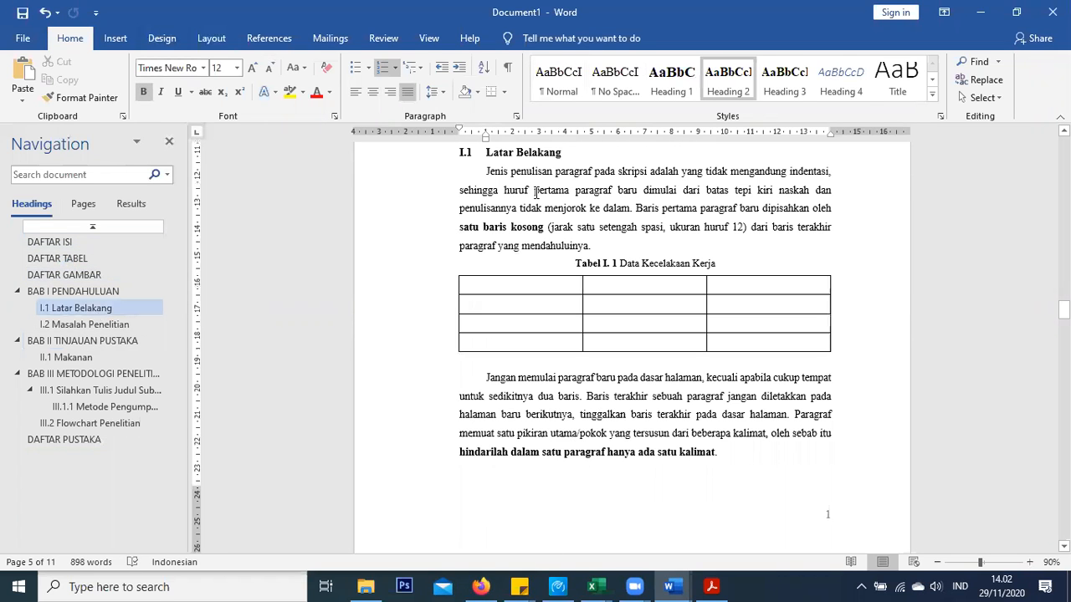
scroll(584, 365, down, 1)
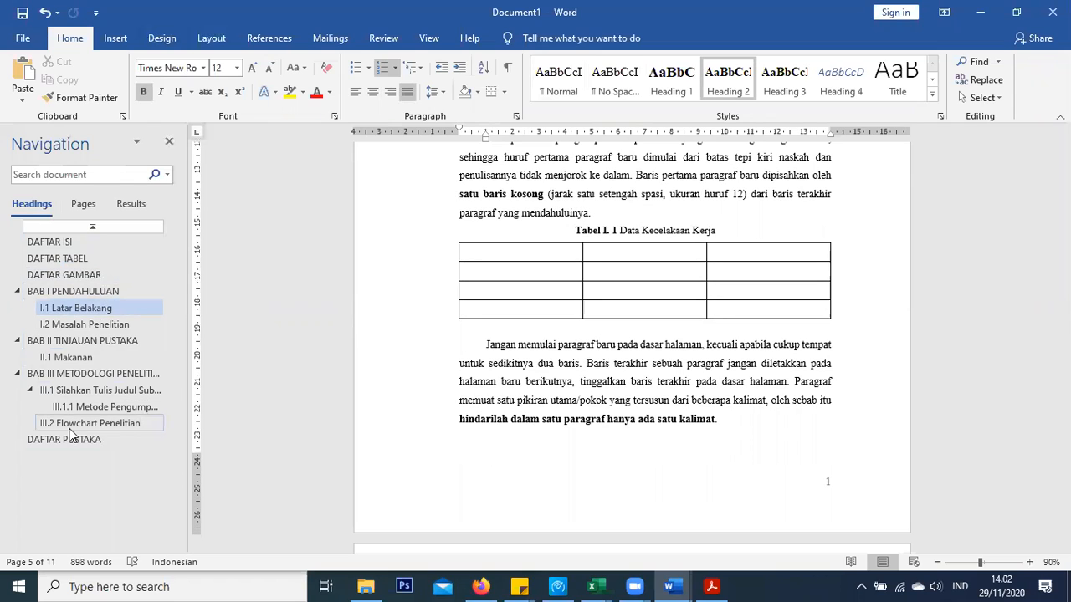
click(32, 39)
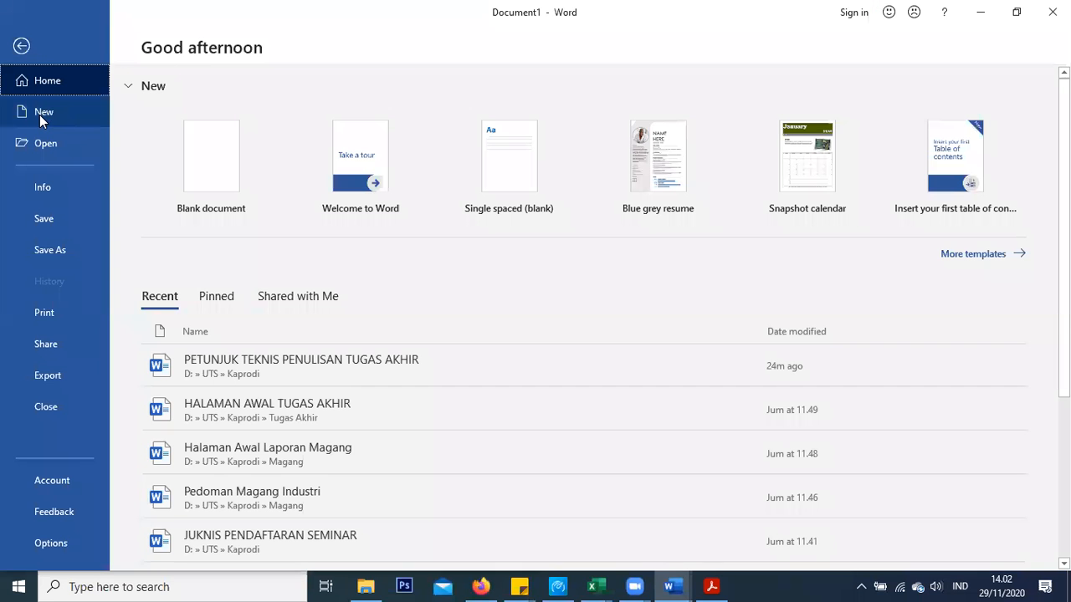
Create a new blank document and glance at the Insert and References tabs
click(45, 115)
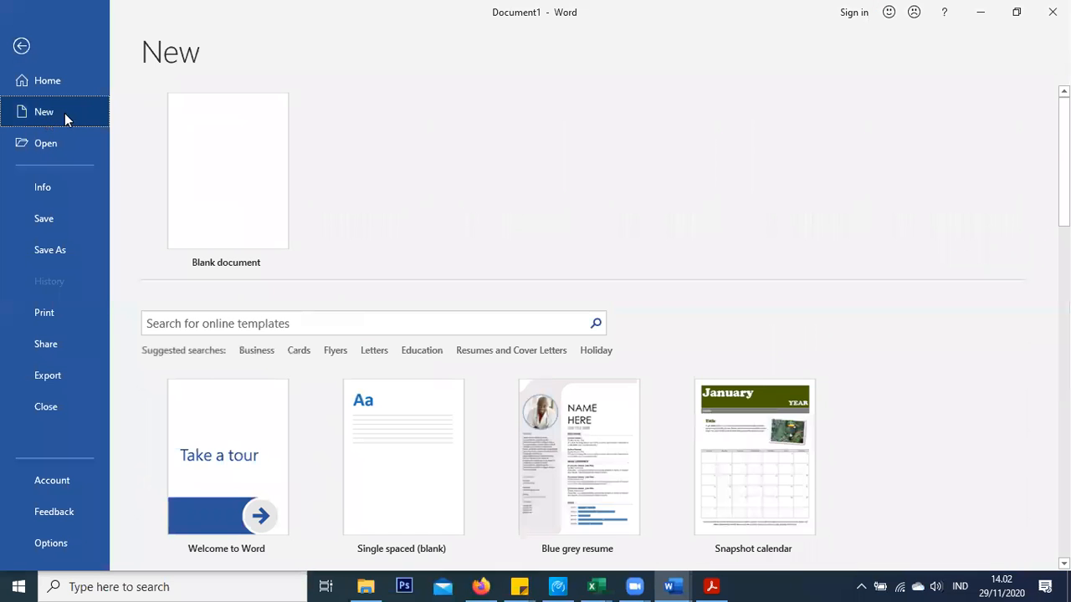
click(246, 173)
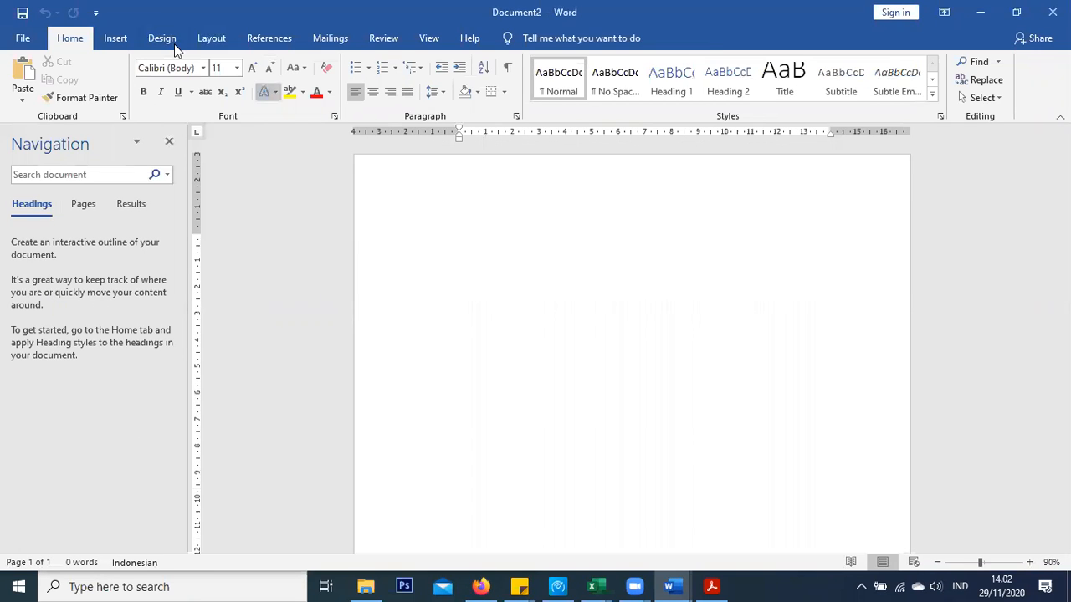
click(116, 40)
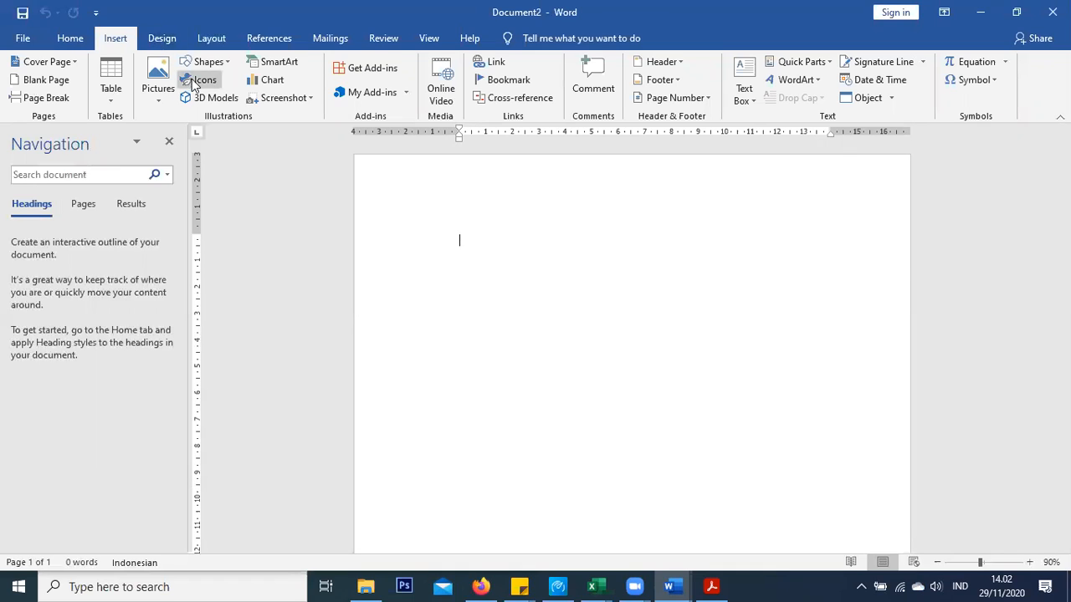
click(242, 41)
Switch the new page to Landscape orientation and bring up the paper size list
click(211, 38)
click(68, 80)
click(107, 159)
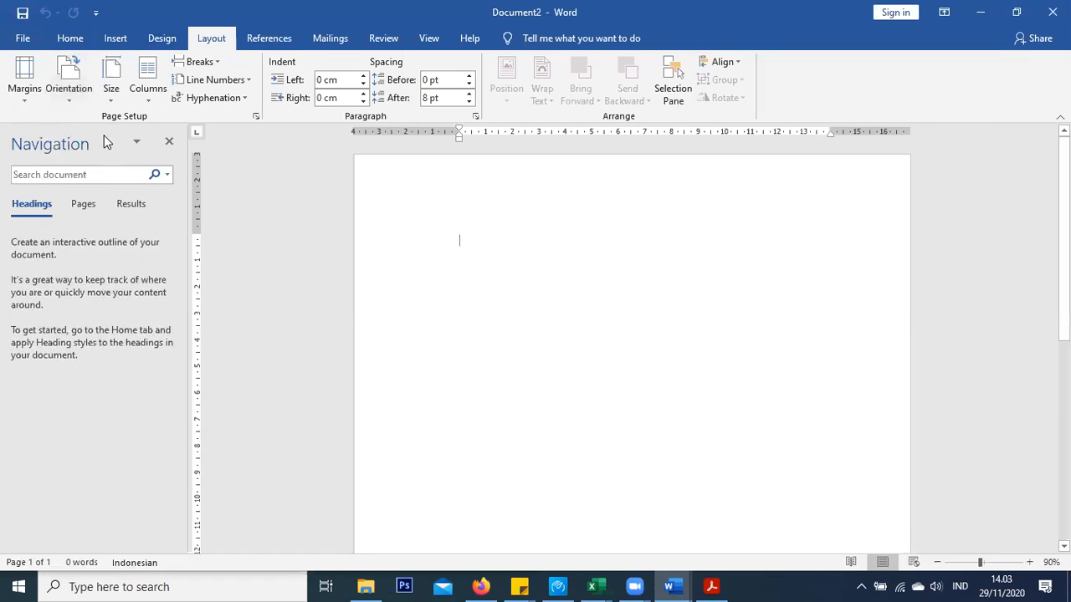
click(116, 88)
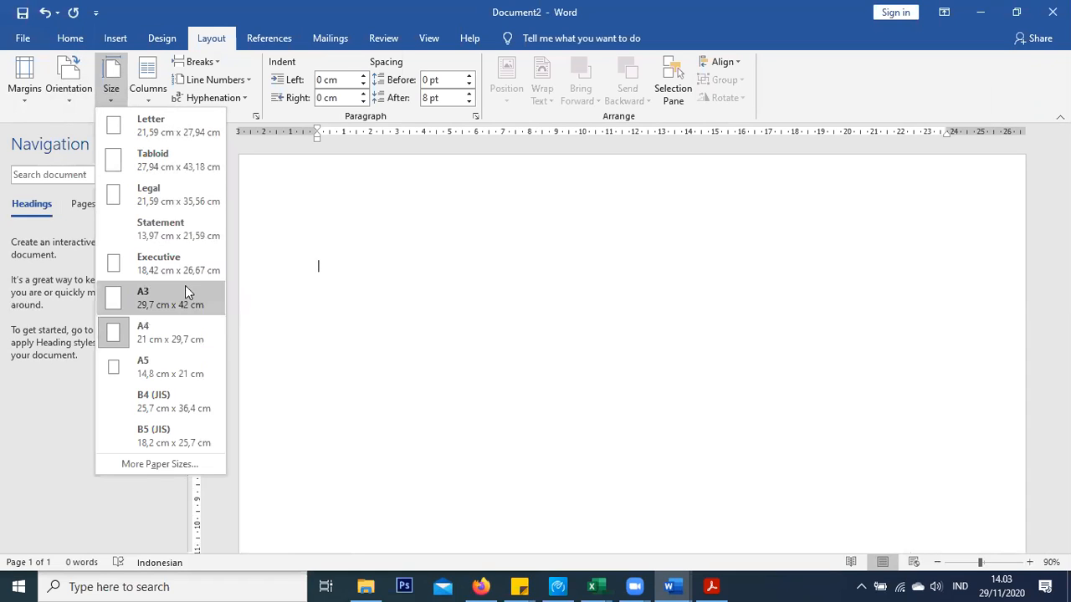
In Page Setup, pick Legal (35,56 × 21,59 cm) as the paper size and confirm
click(177, 463)
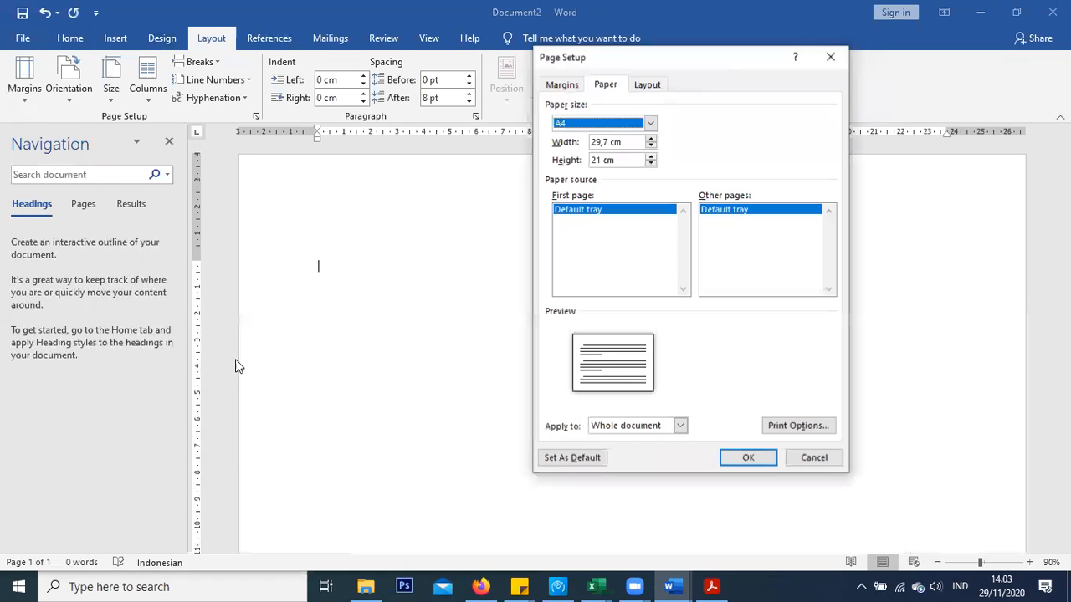
click(650, 123)
scroll(631, 180, down, 2)
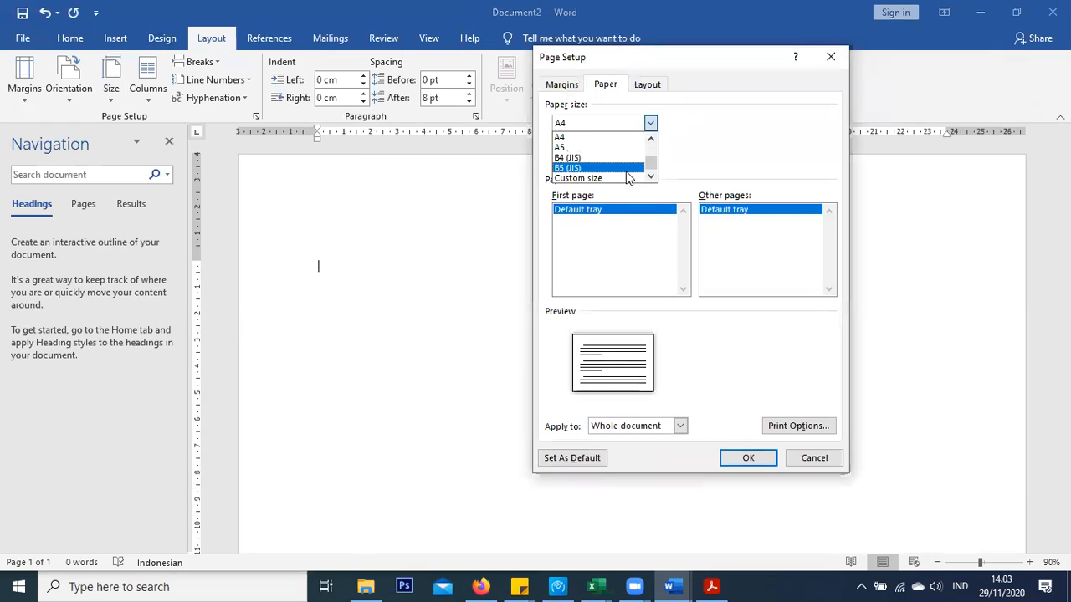
scroll(583, 175, up, 2)
scroll(584, 174, up, 2)
scroll(584, 174, down, 3)
scroll(583, 174, up, 3)
click(577, 160)
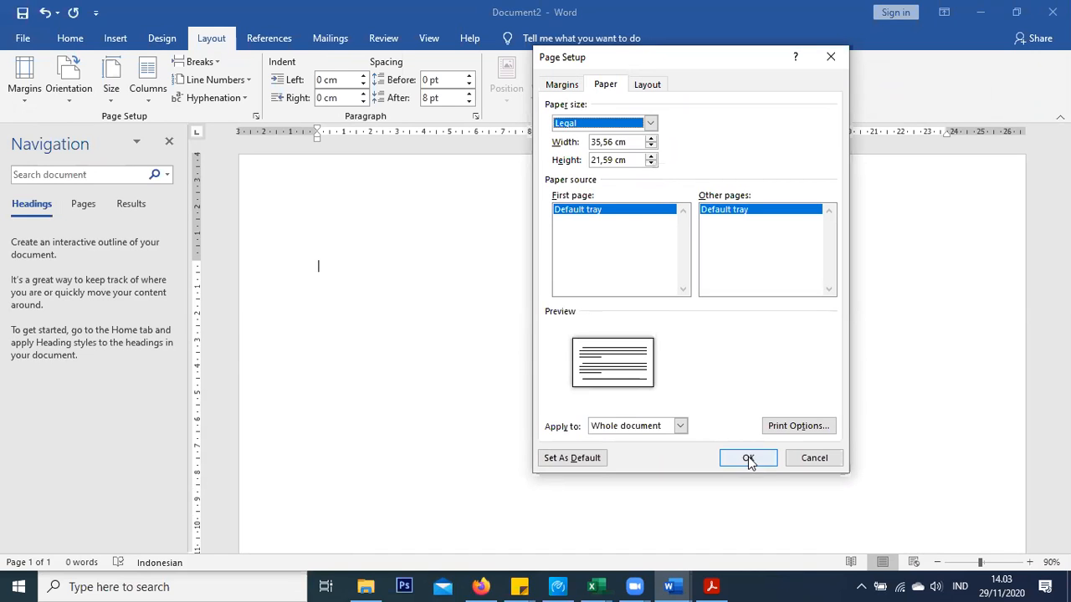
click(748, 459)
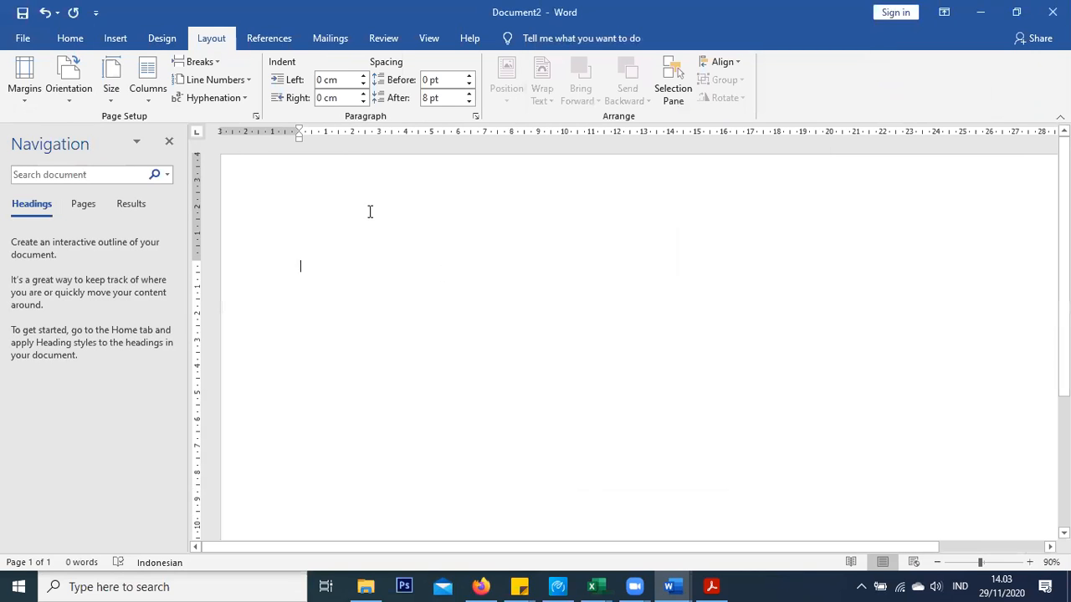
Begin a custom picture watermark and browse local pictures offline for the image
click(161, 38)
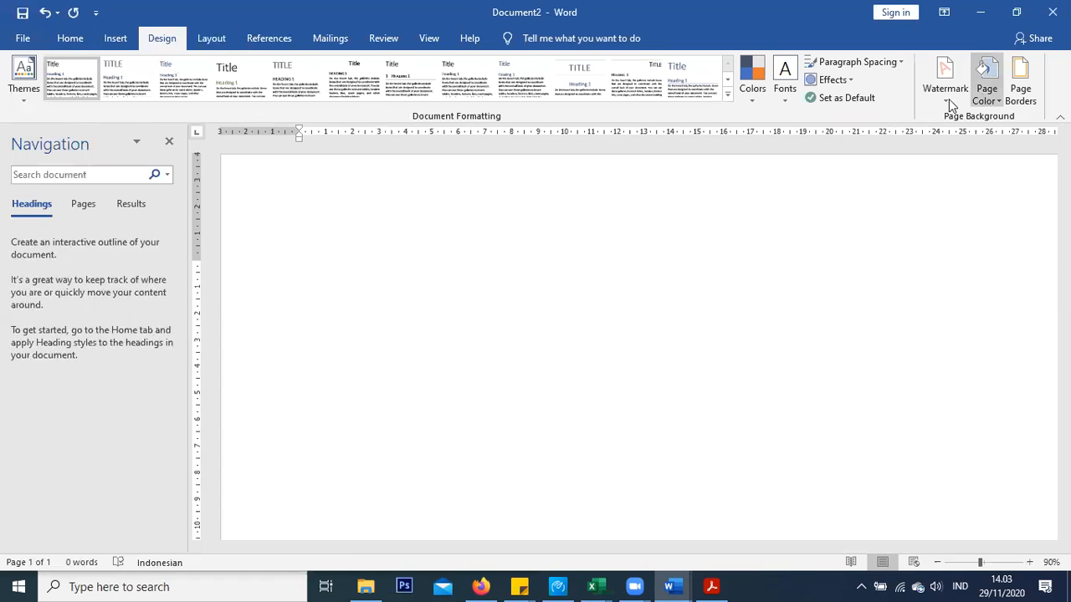
click(944, 82)
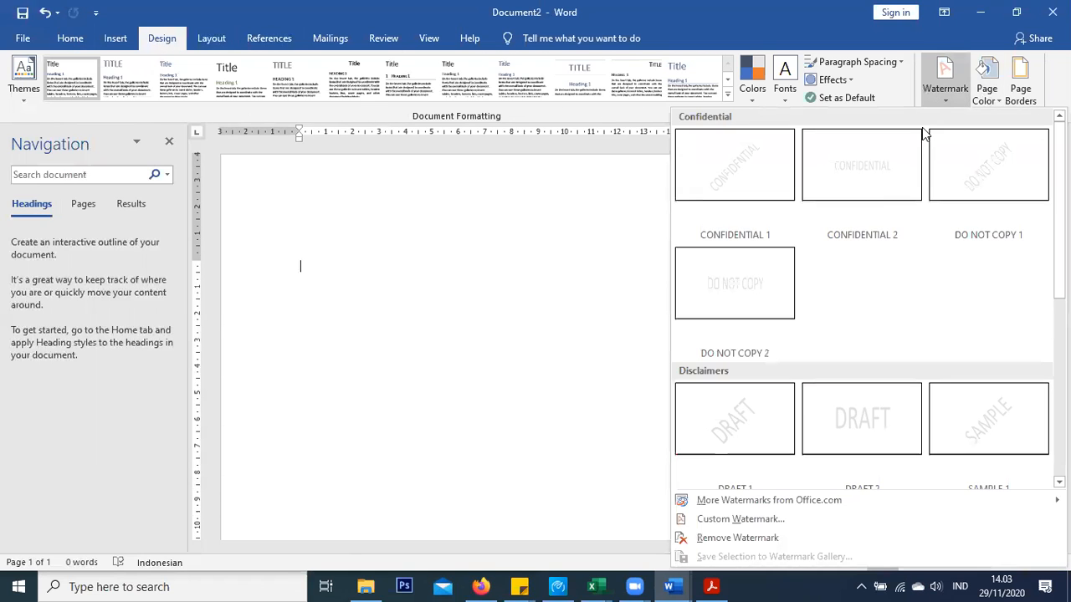
click(777, 519)
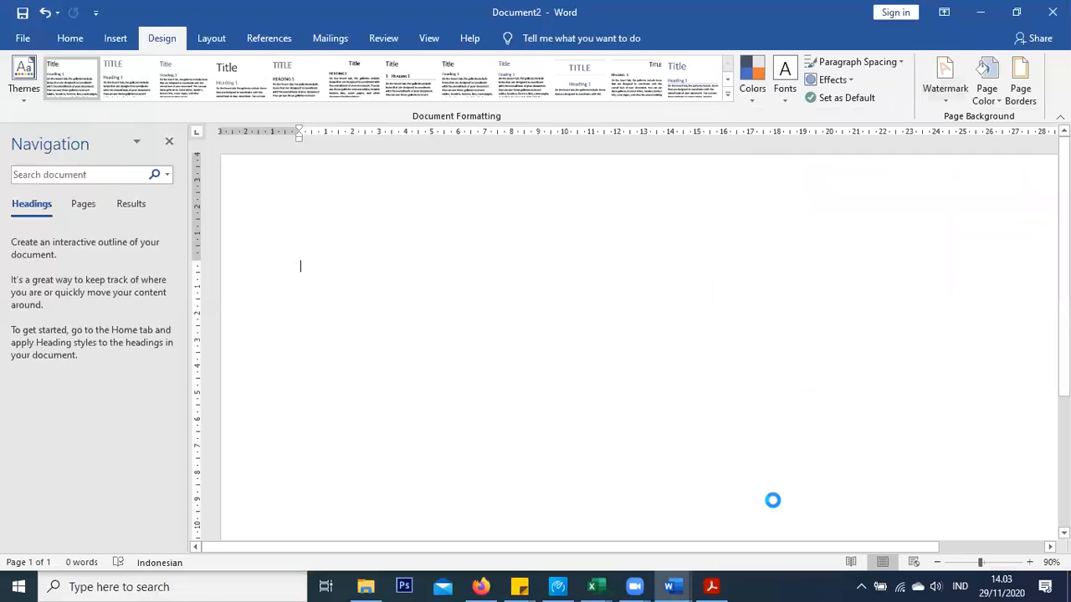
click(392, 200)
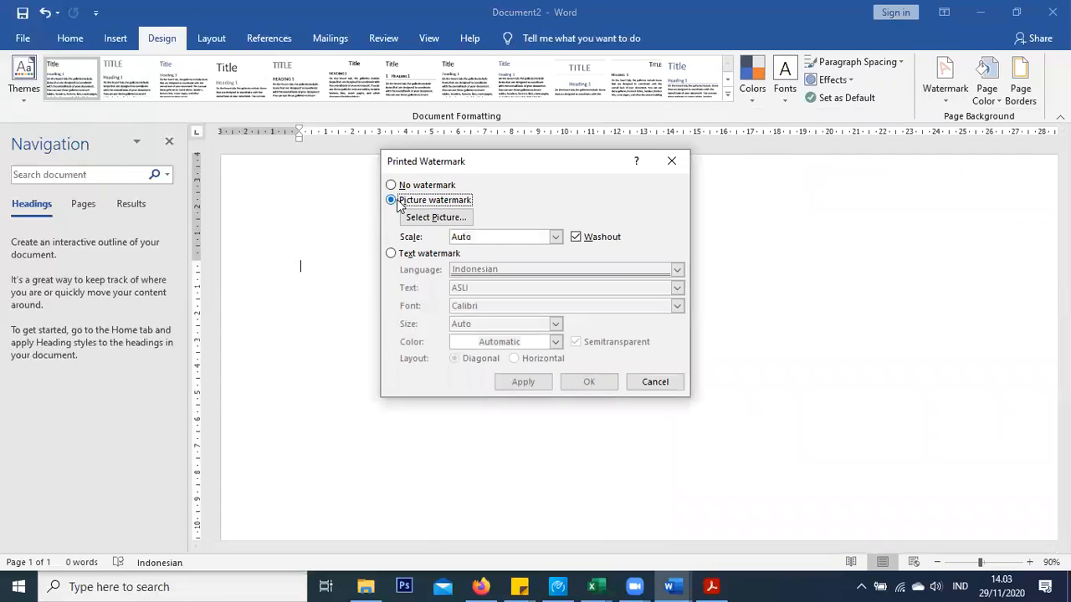
click(436, 217)
click(500, 309)
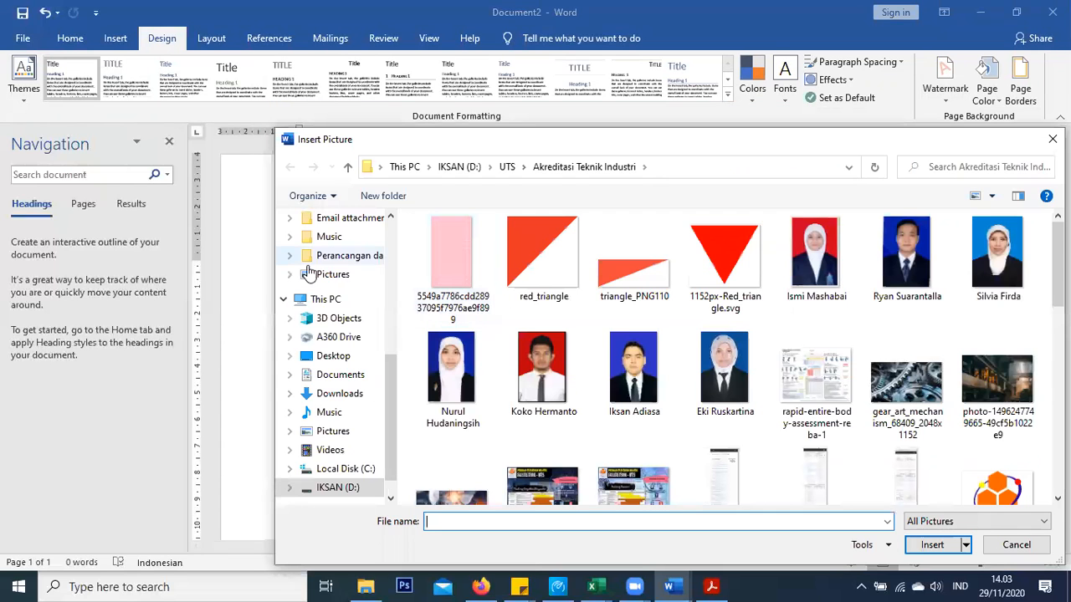
Apply Sertifikat CAD from Downloads as the watermark at 100% scale, washout off
scroll(329, 271, up, 3)
scroll(330, 272, up, 3)
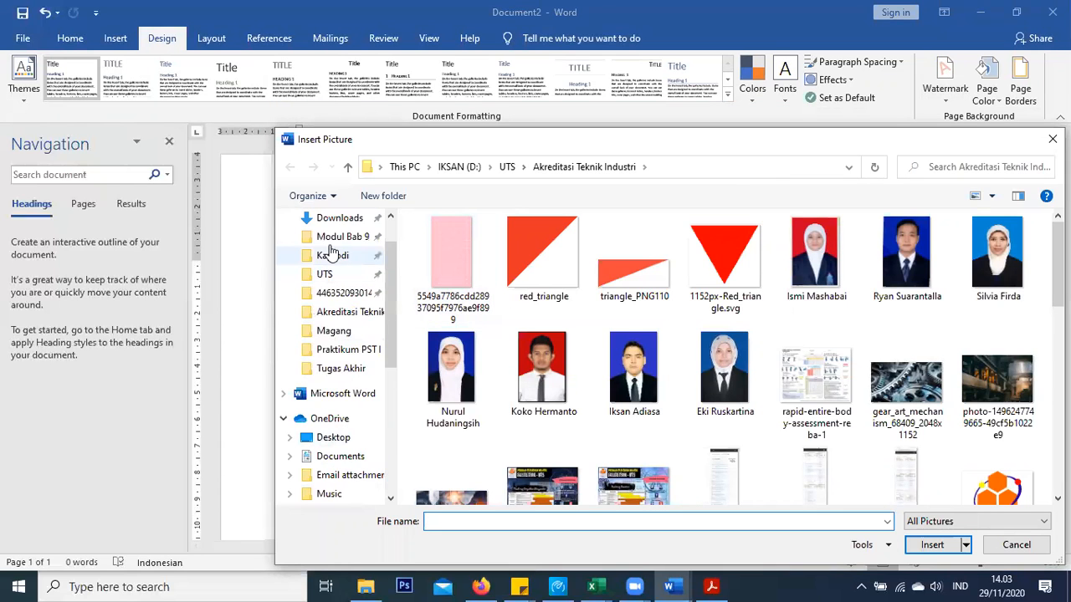
click(335, 218)
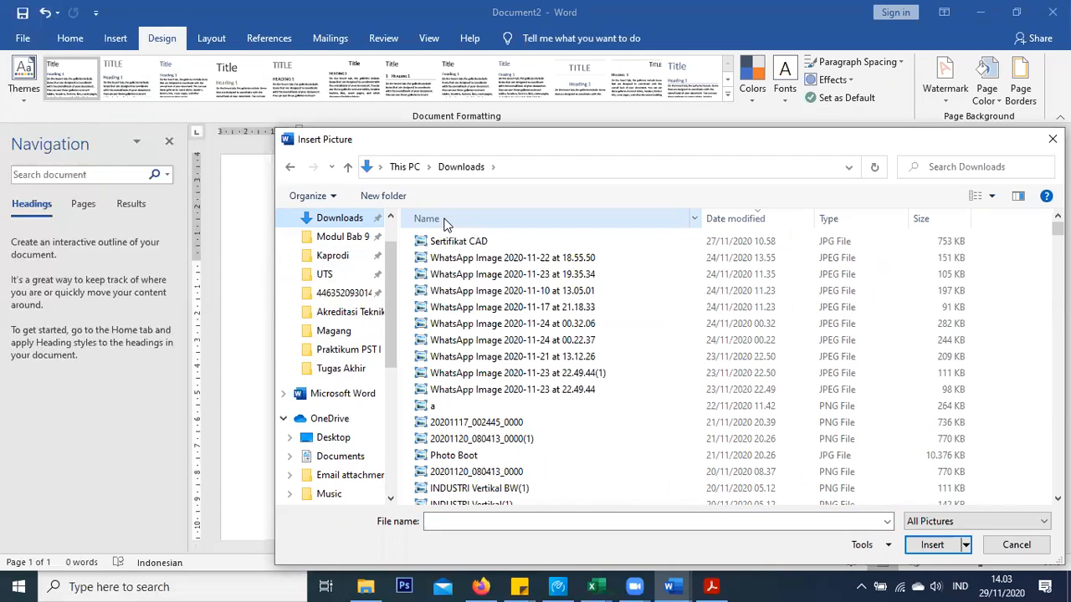
double_click(572, 241)
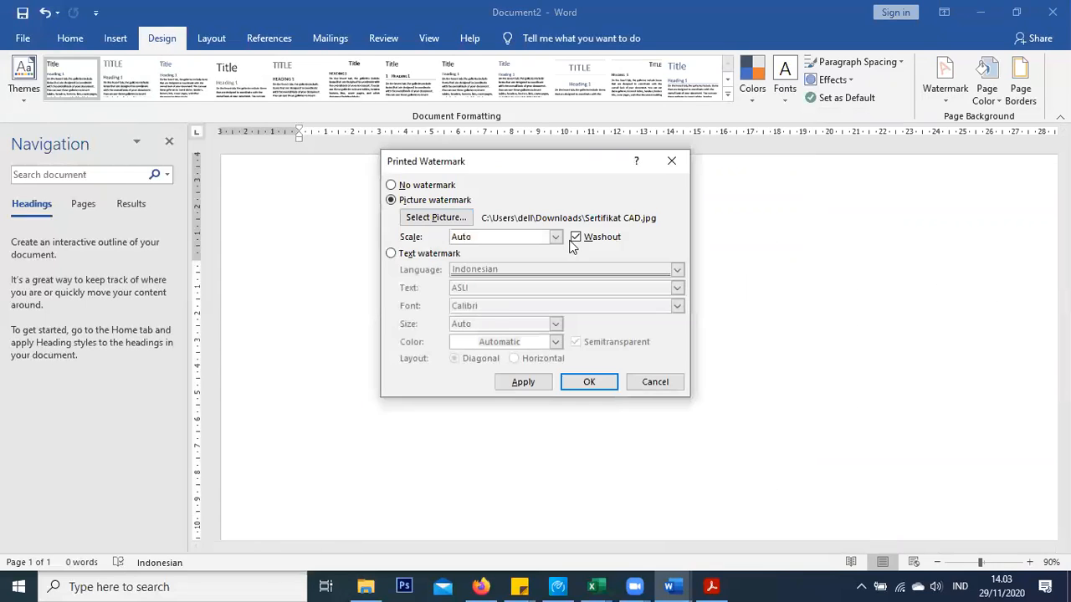
click(555, 238)
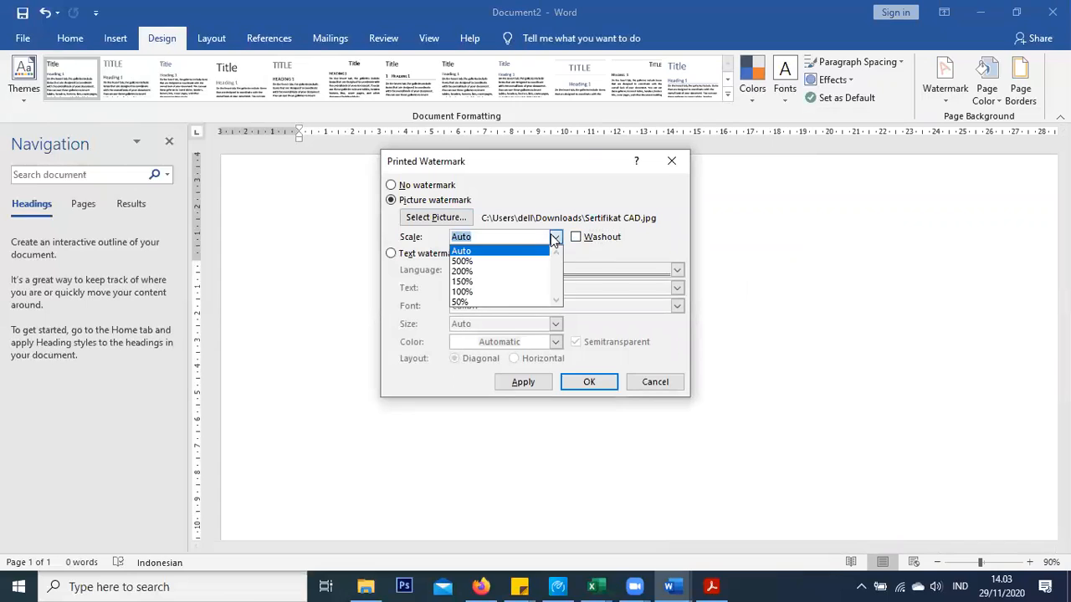
click(487, 291)
click(546, 385)
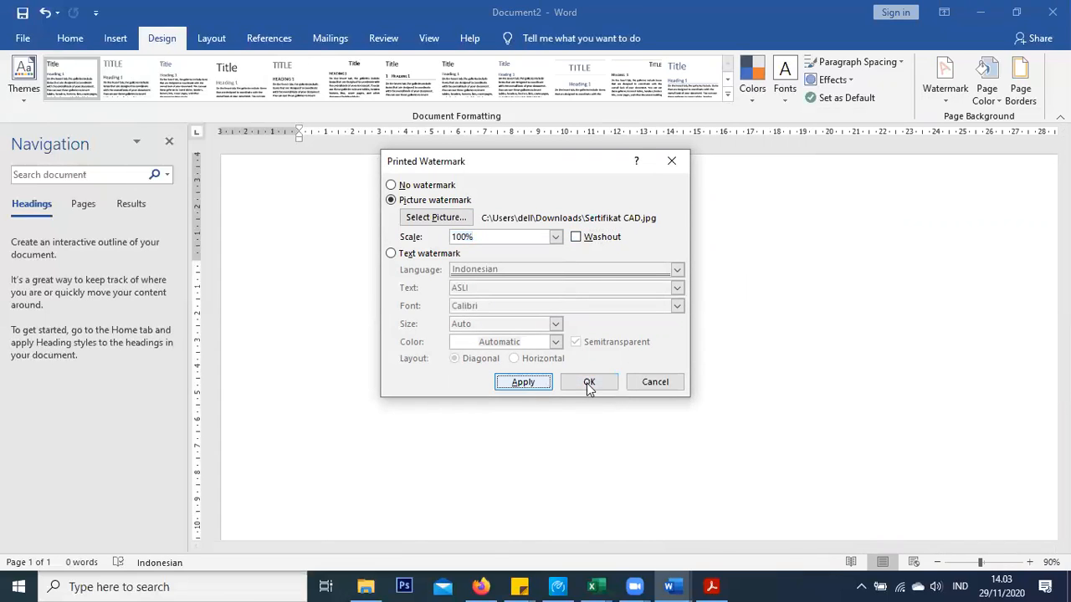
click(653, 384)
Review the watermarked page, then bring up the Layout margin presets
scroll(726, 316, down, 4)
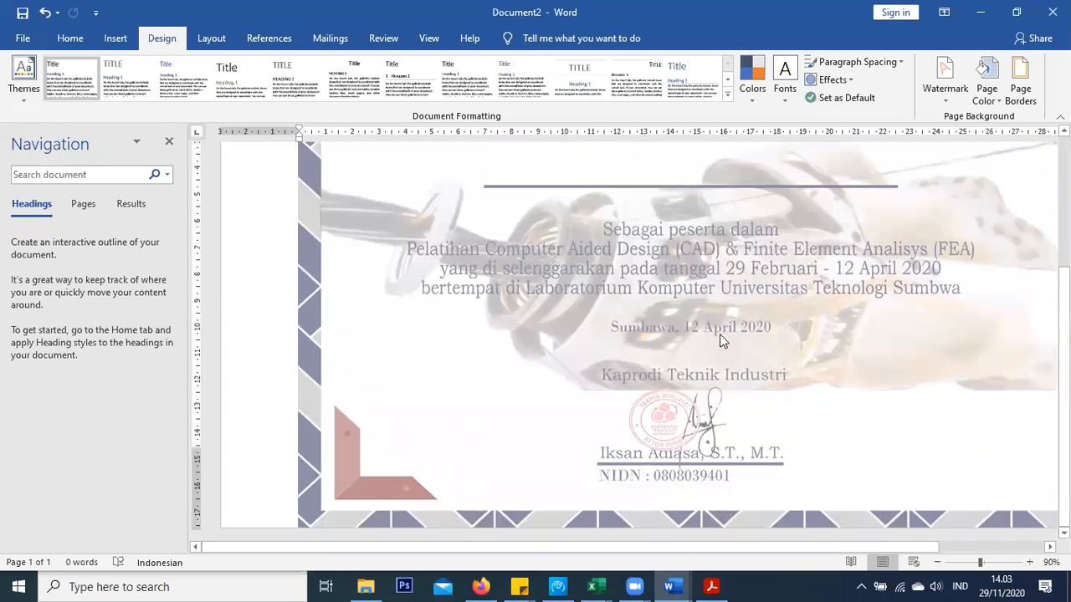
scroll(698, 371, up, 3)
scroll(696, 369, up, 1)
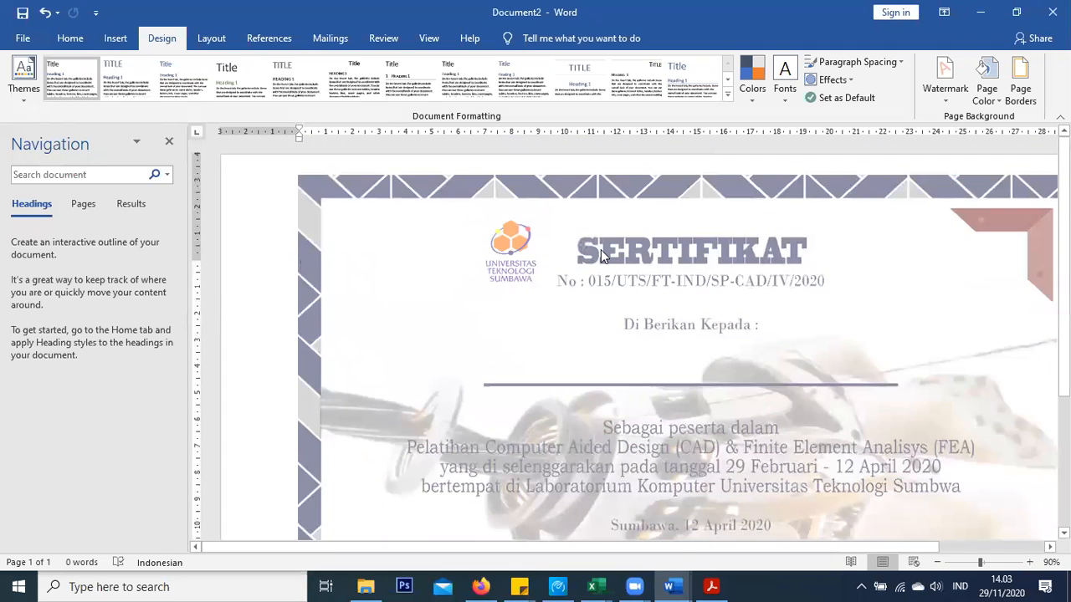
click(211, 38)
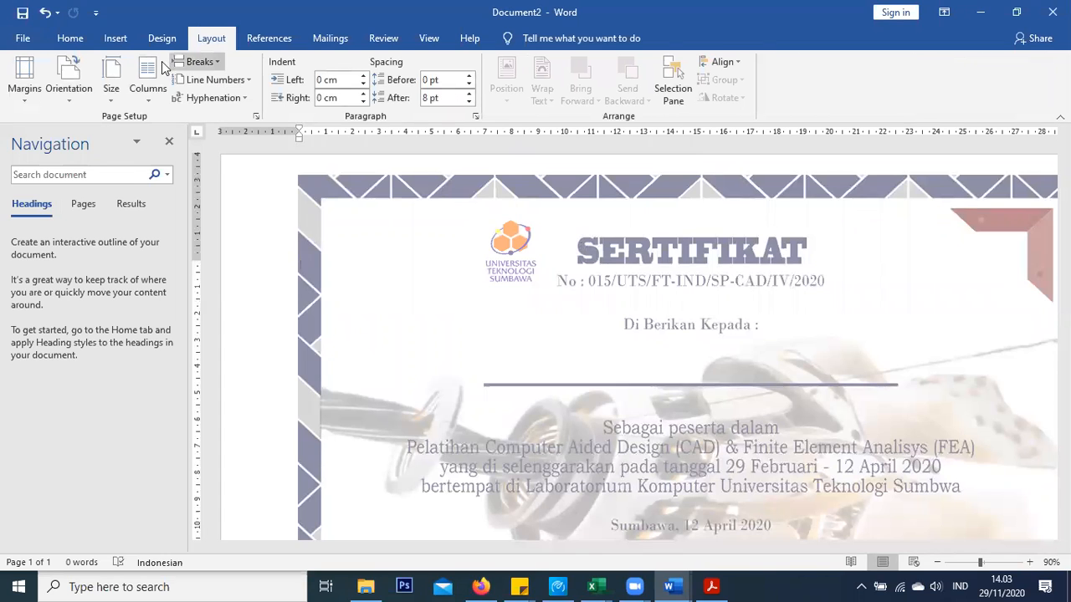
click(35, 99)
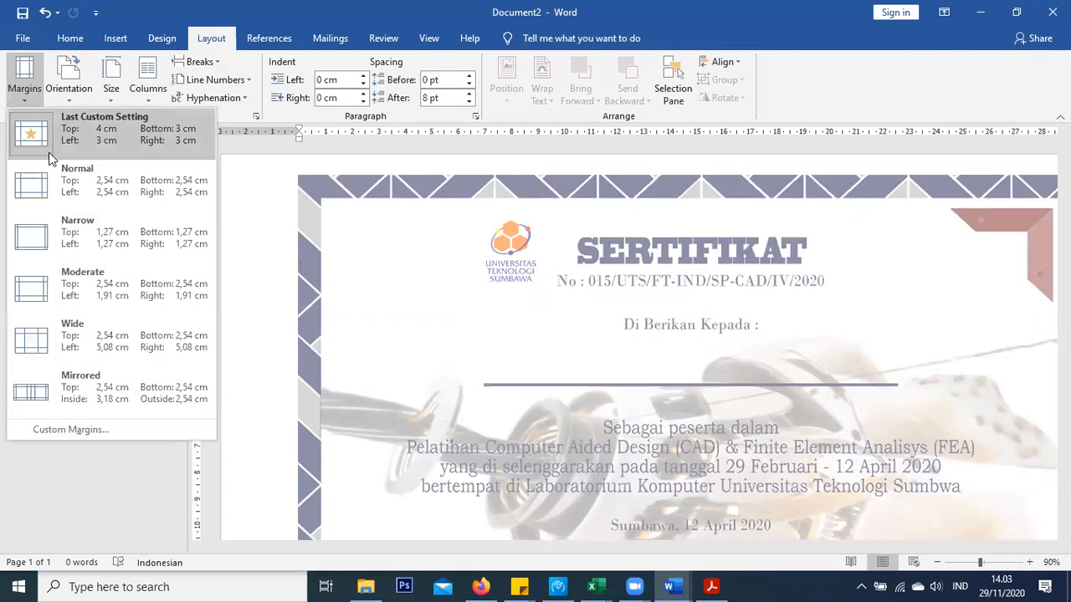
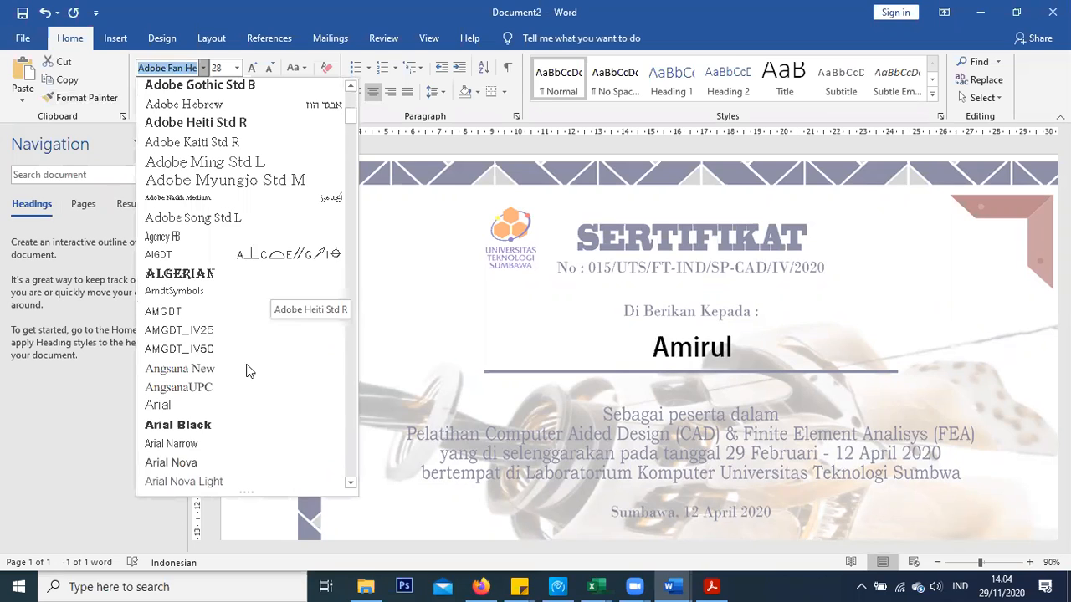
click(272, 277)
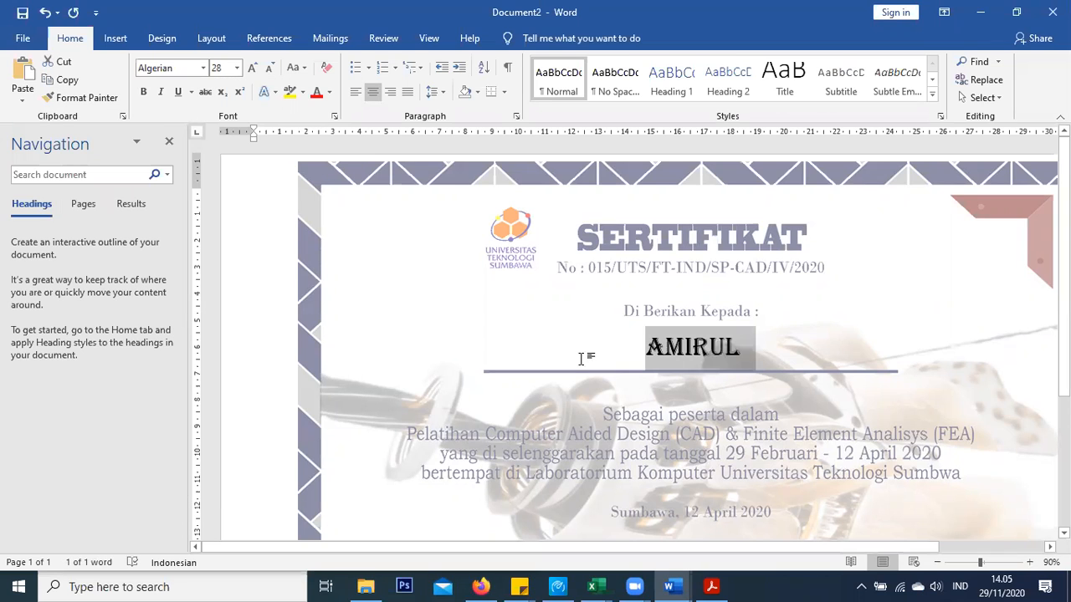
click(791, 343)
click(628, 344)
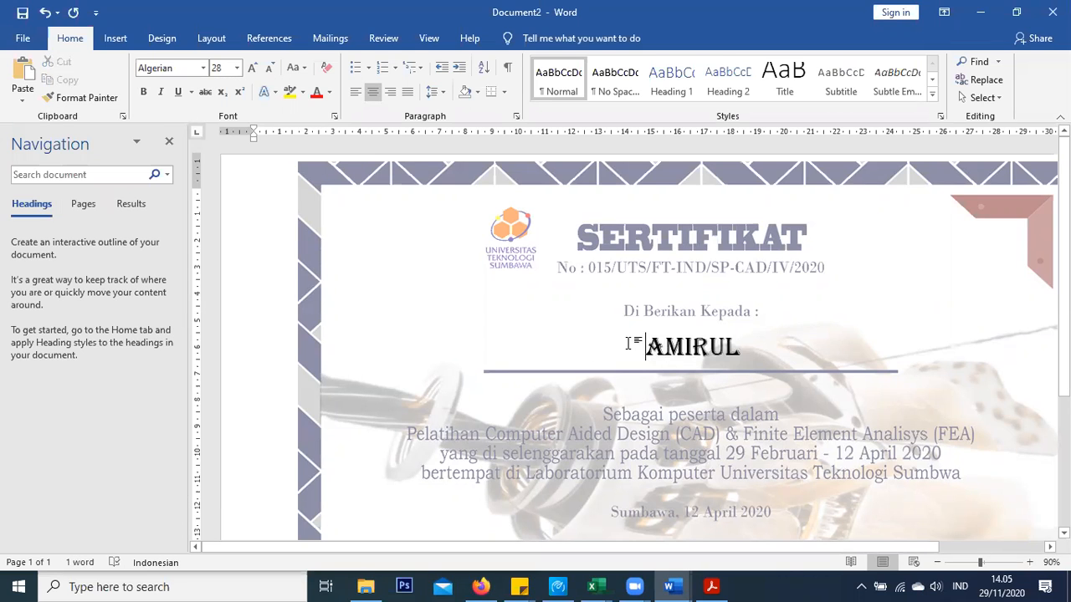
text(MUHAM)
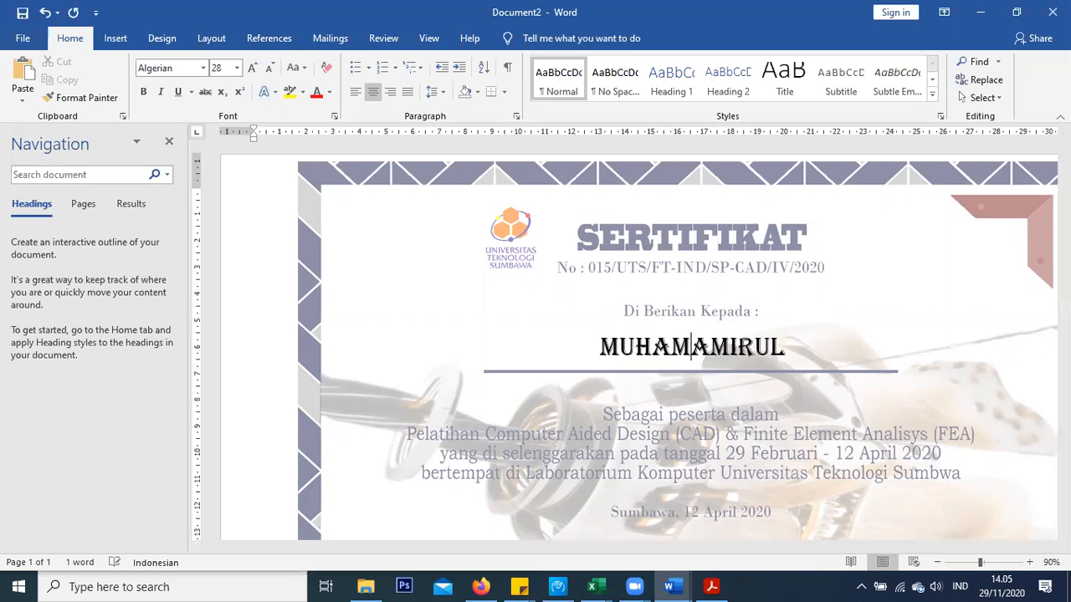
text(MAD)
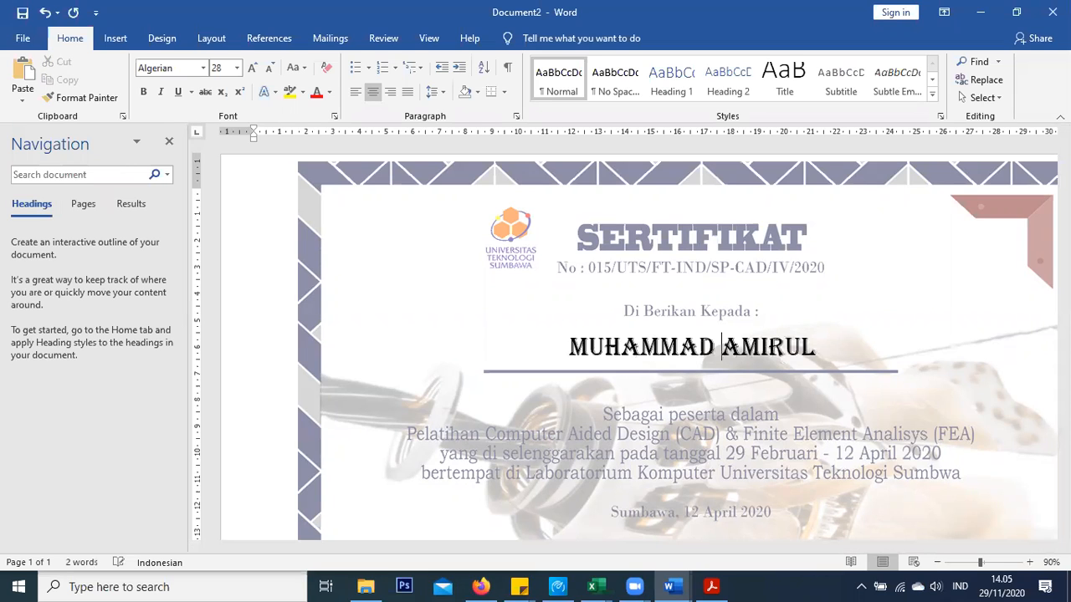
click(828, 351)
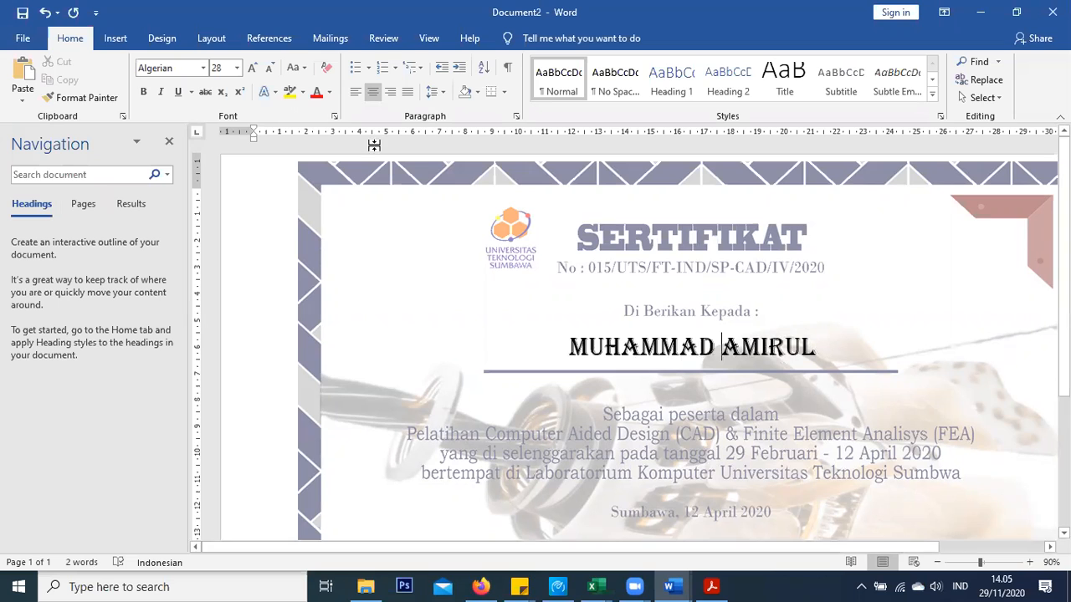
click(341, 40)
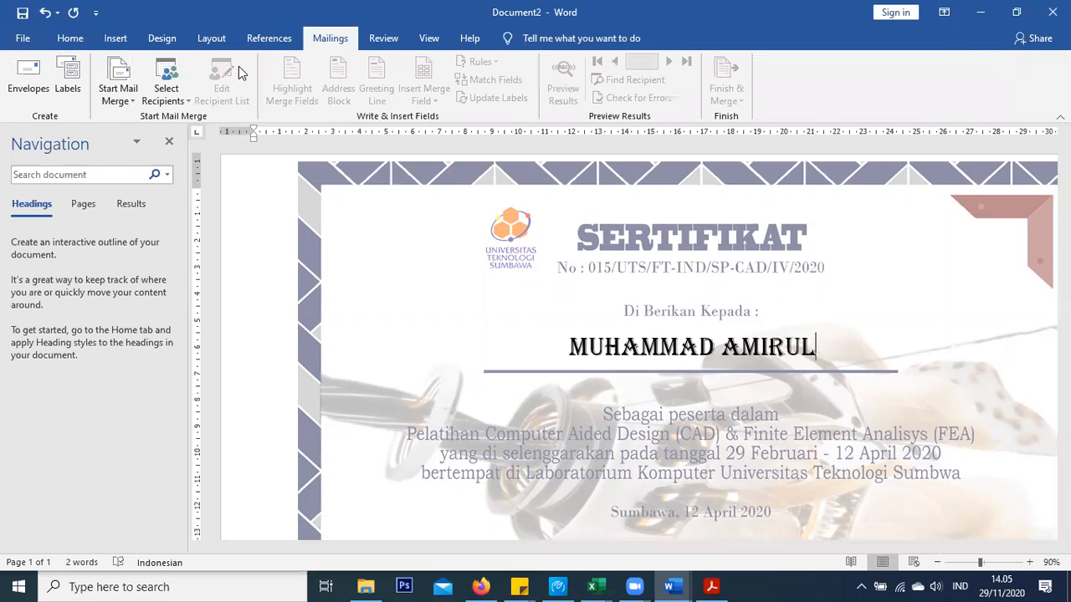
Start a Letters-type mail merge for the certificate
click(160, 97)
click(130, 101)
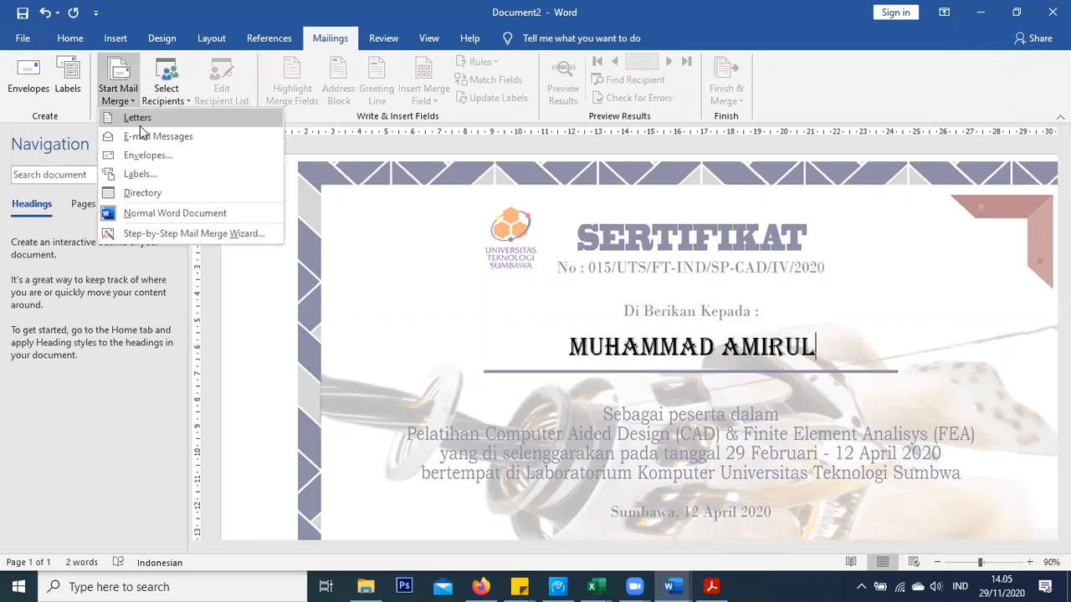
click(140, 121)
Use the existing Nilai PST1 list in the Praktikum PST I folder as the recipients
click(162, 98)
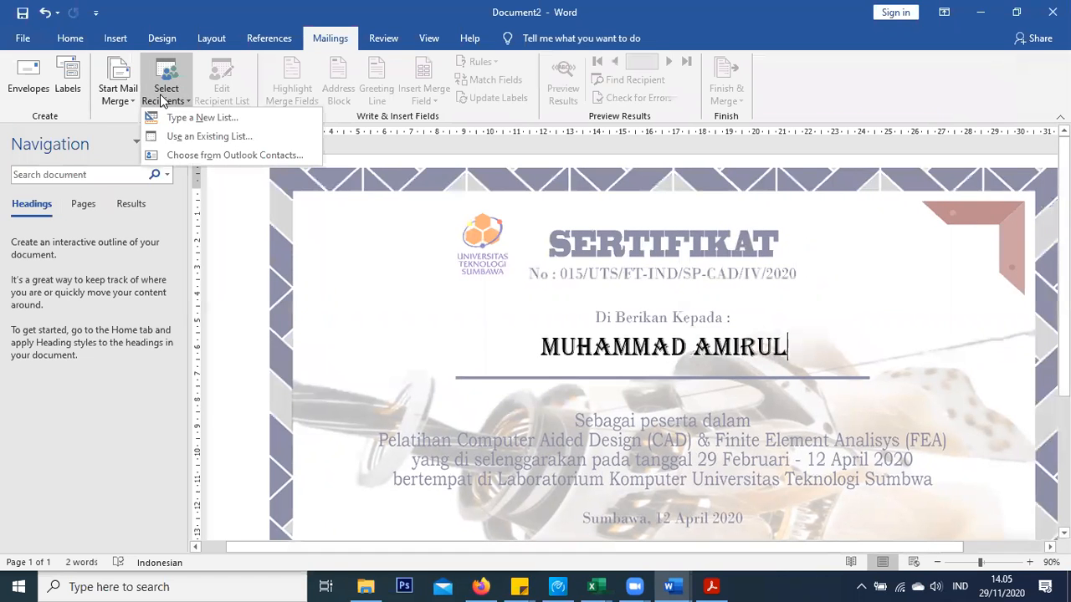
click(182, 137)
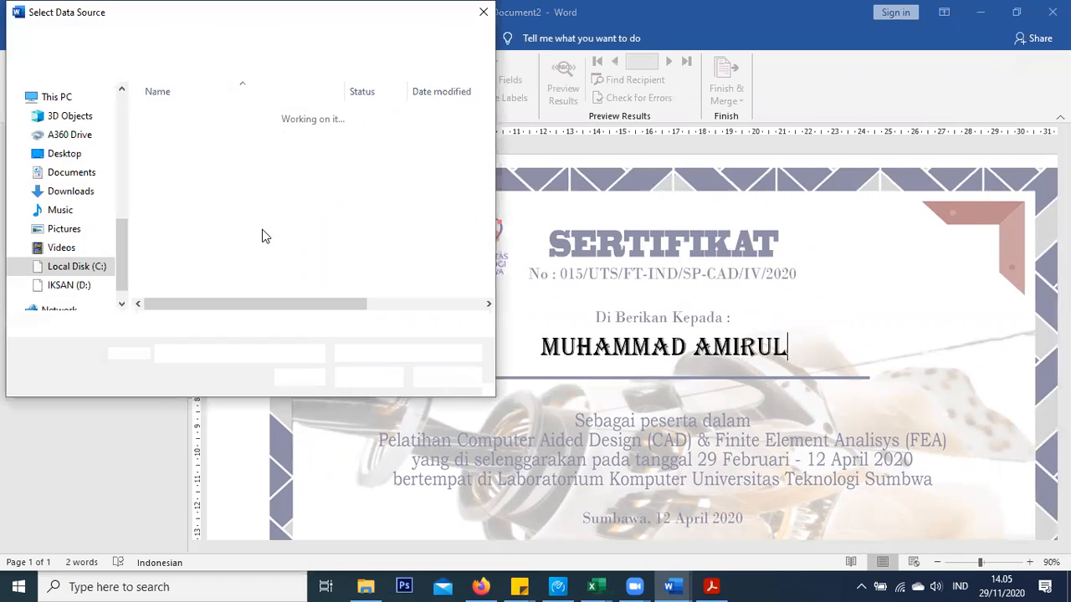
scroll(72, 194, up, 3)
scroll(67, 159, up, 5)
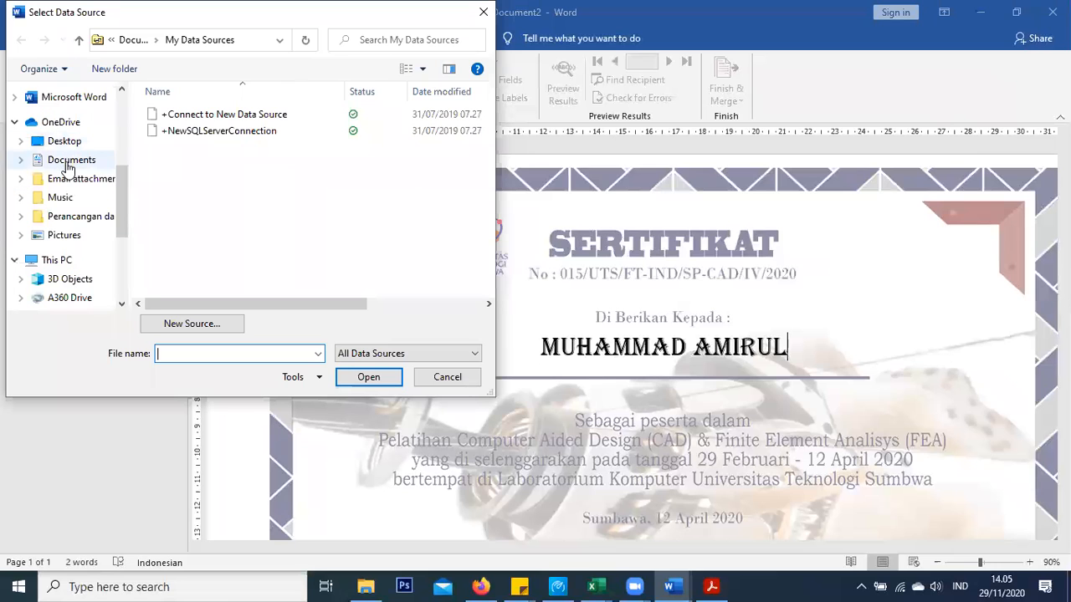
click(67, 184)
double_click(174, 113)
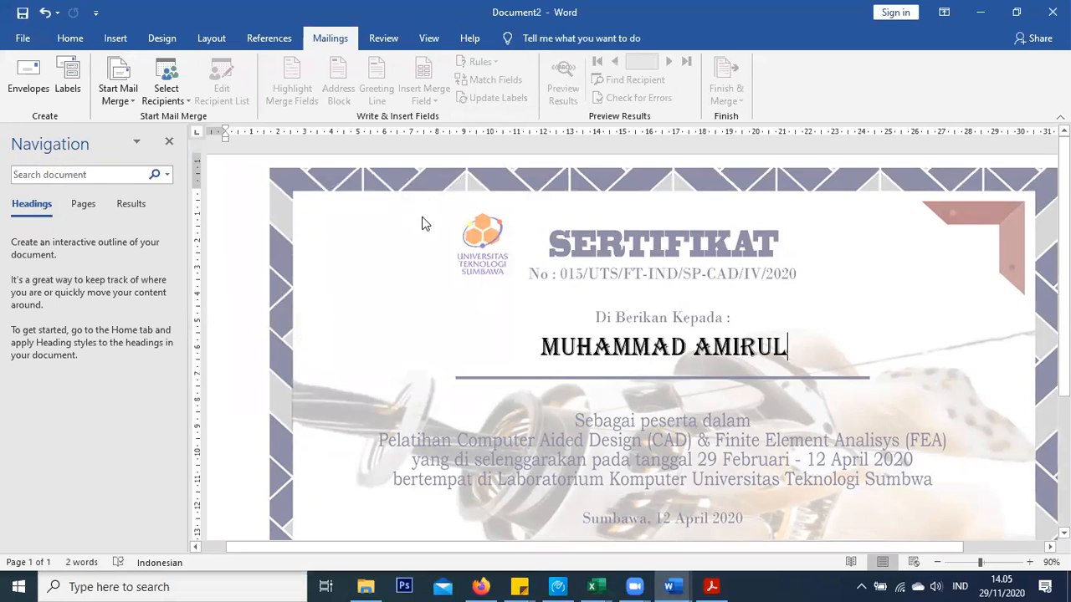
click(620, 350)
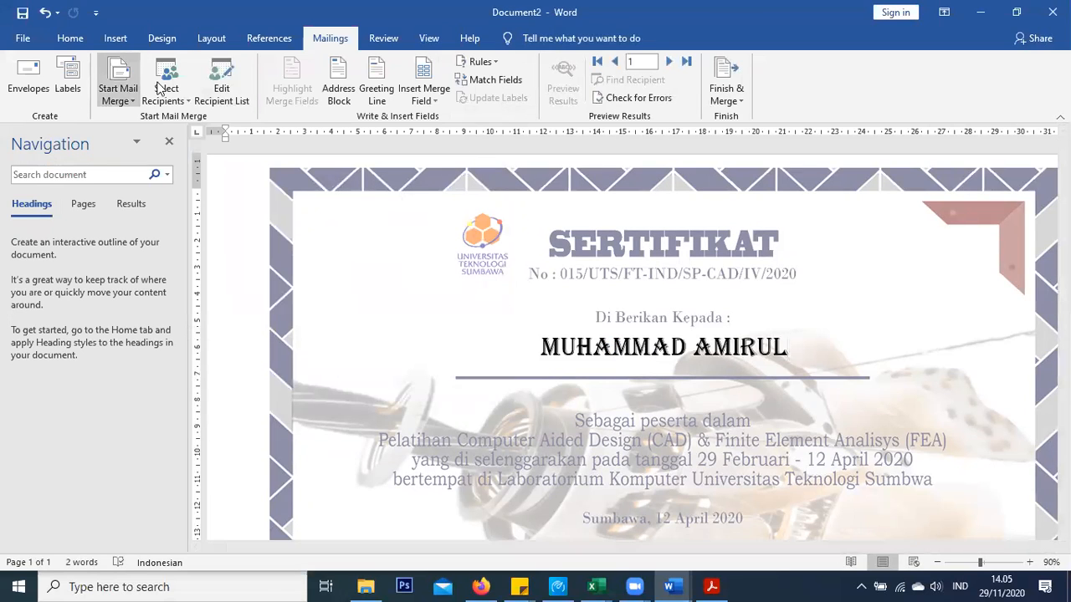
click(523, 345)
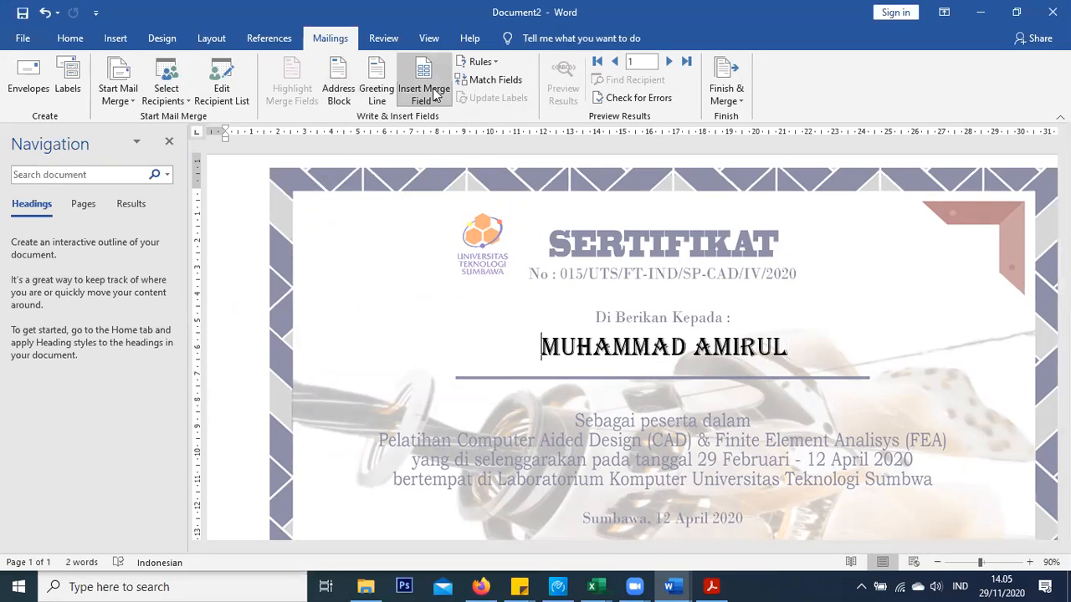
click(424, 94)
click(445, 118)
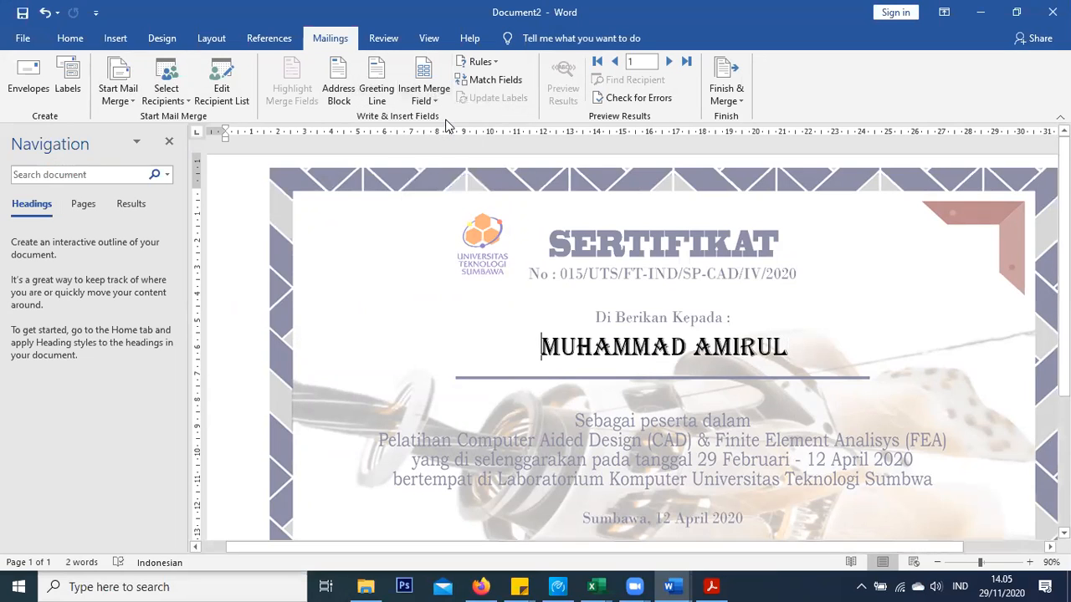
click(846, 354)
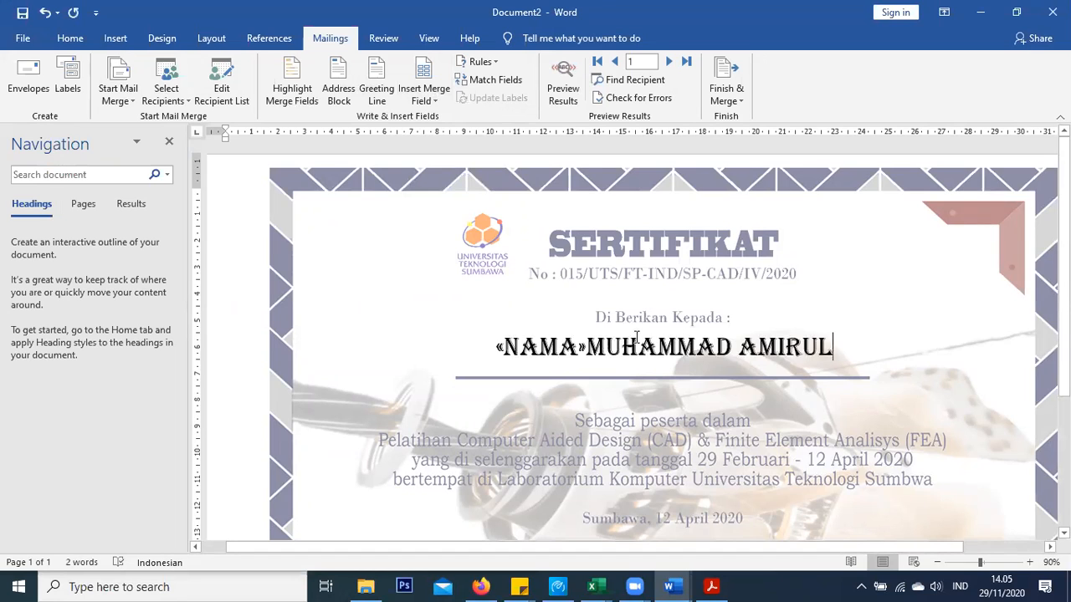
shift+click(623, 344)
key(BackSpace)
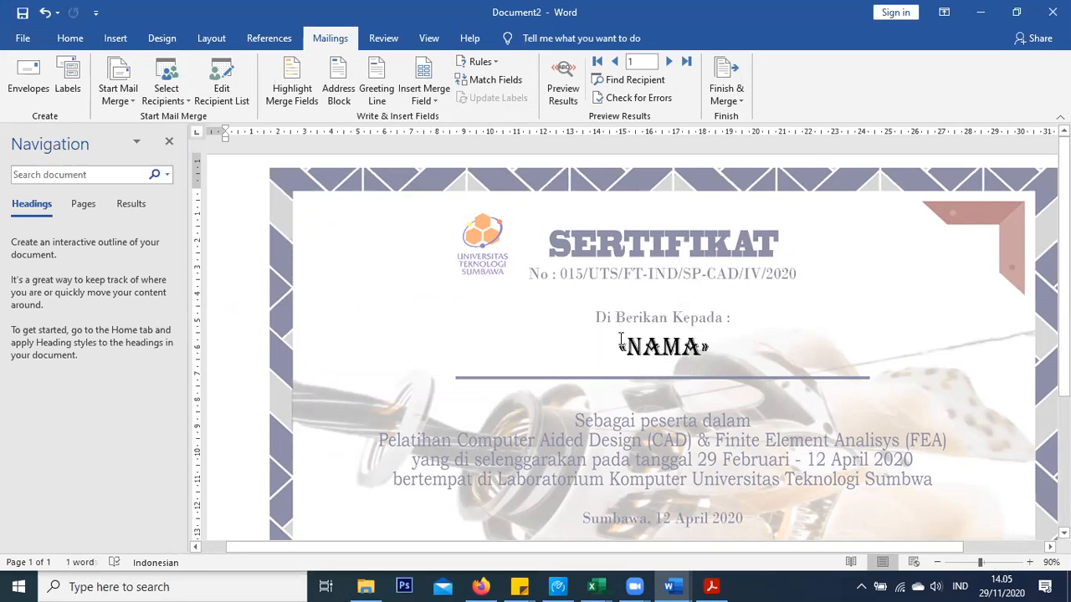
click(564, 98)
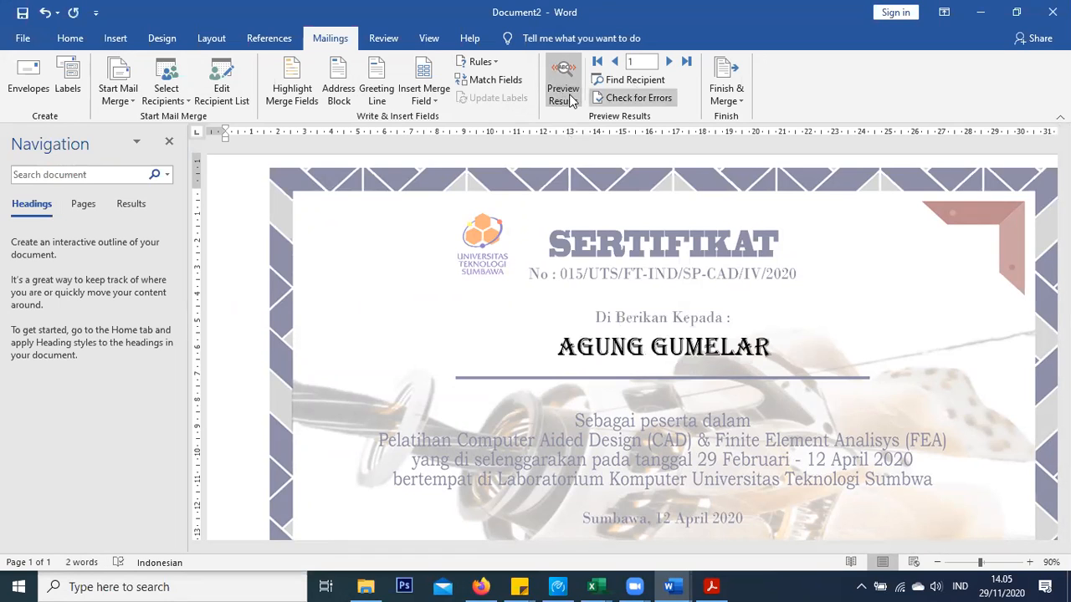
click(668, 62)
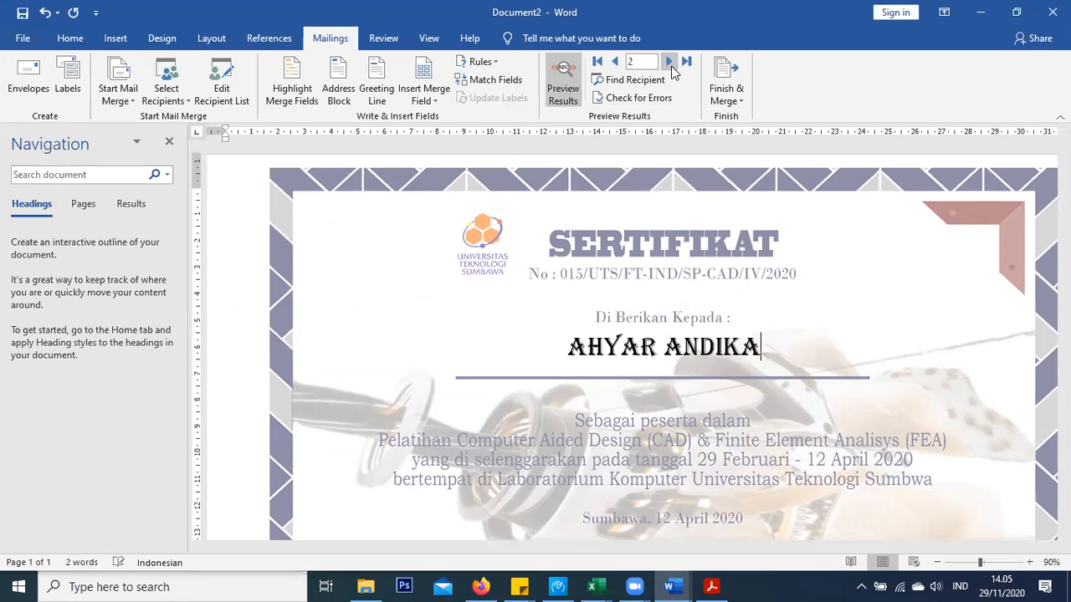
click(375, 327)
click(340, 291)
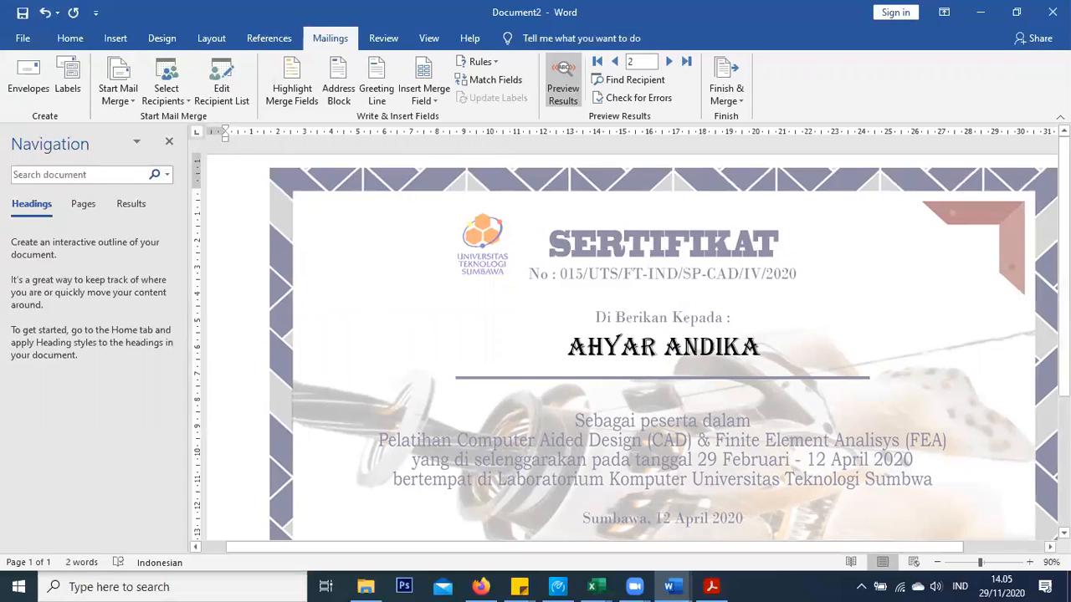
key(Return)
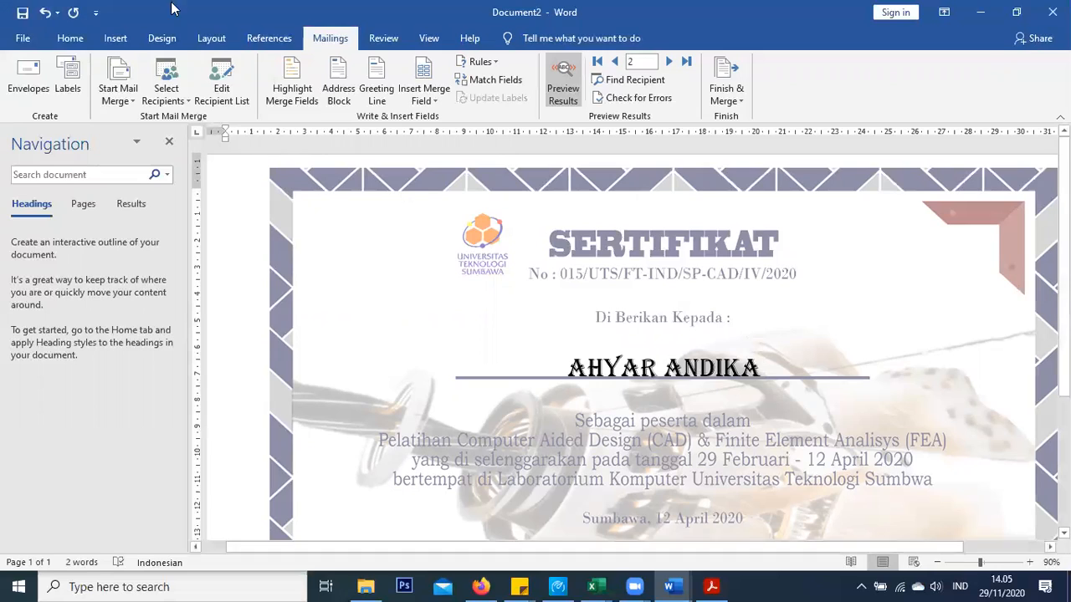
click(88, 39)
click(269, 67)
click(269, 67)
click(268, 67)
click(269, 67)
click(269, 67)
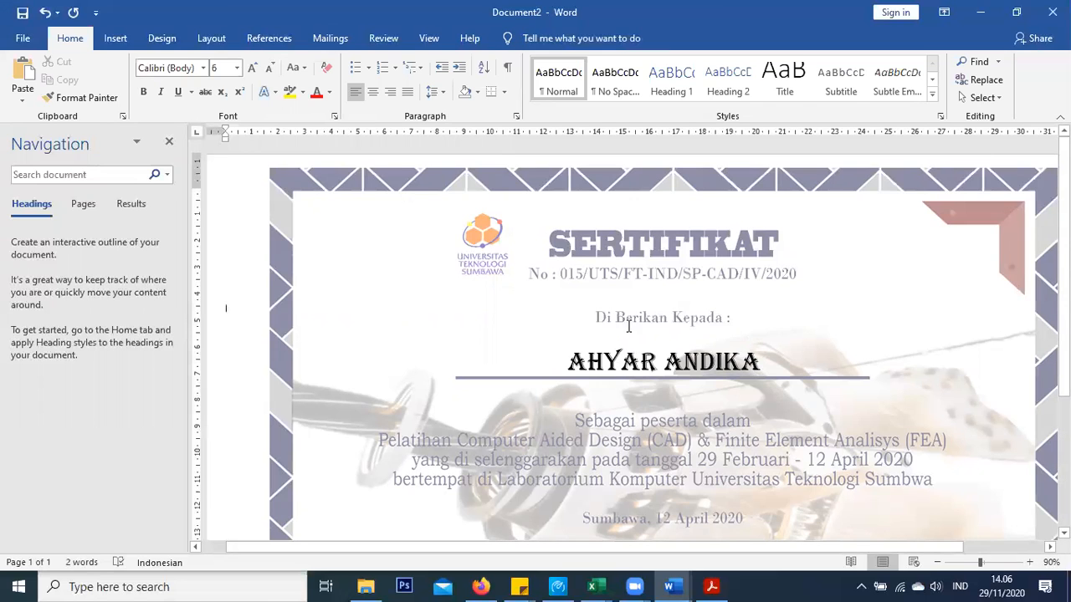
scroll(633, 319, down, 3)
scroll(634, 320, down, 1)
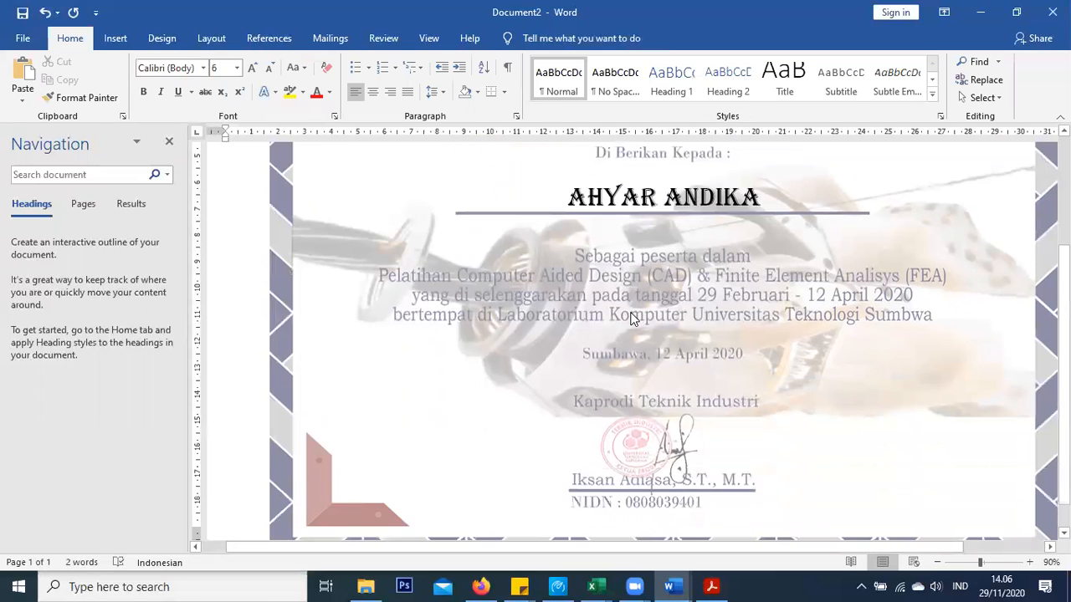
scroll(634, 337, up, 4)
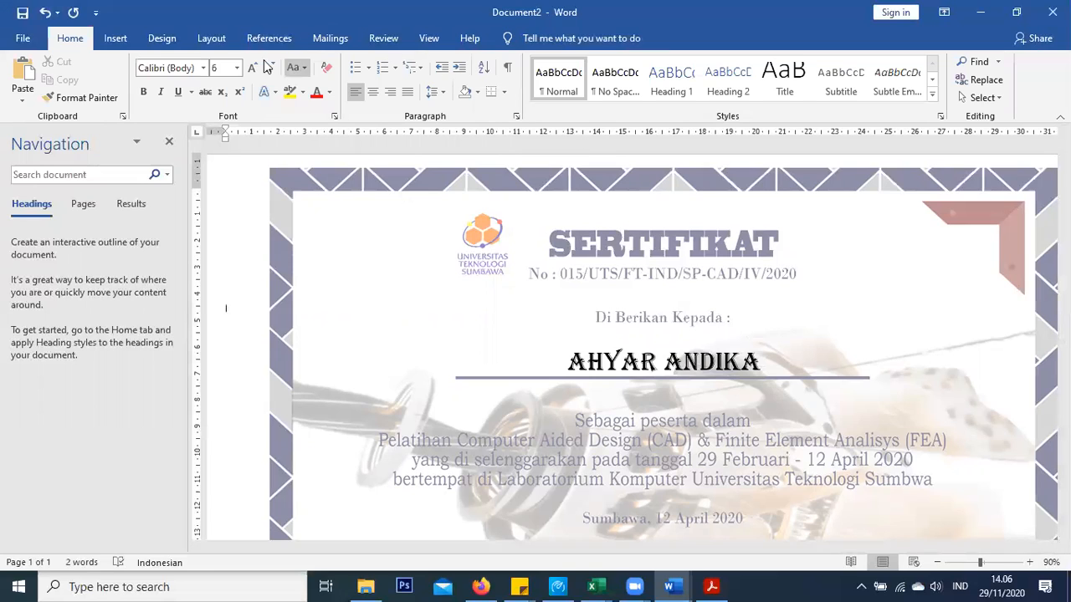
click(557, 324)
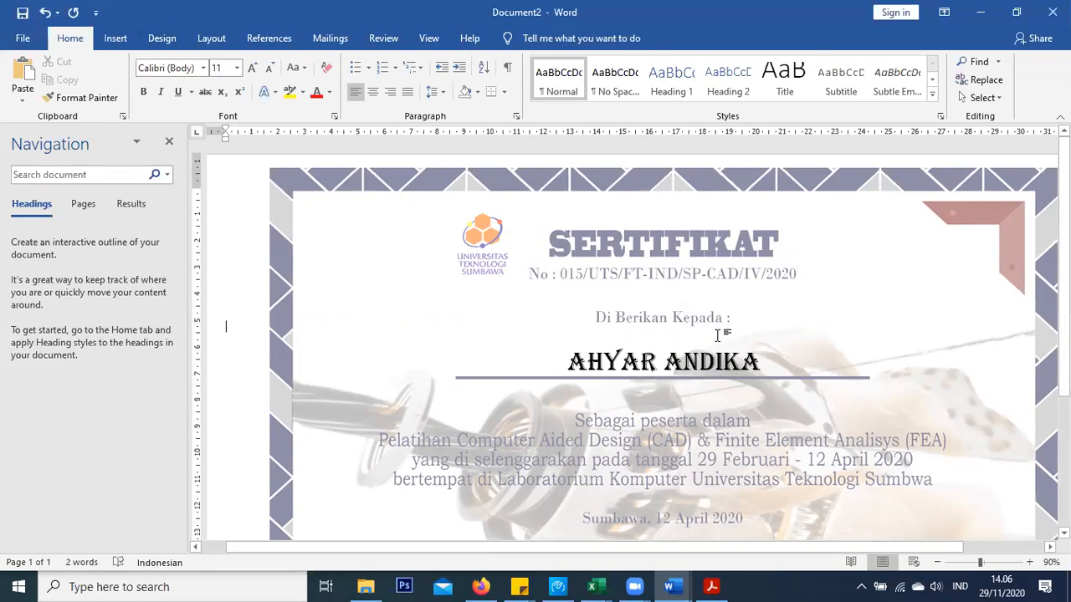
triple_click(599, 352)
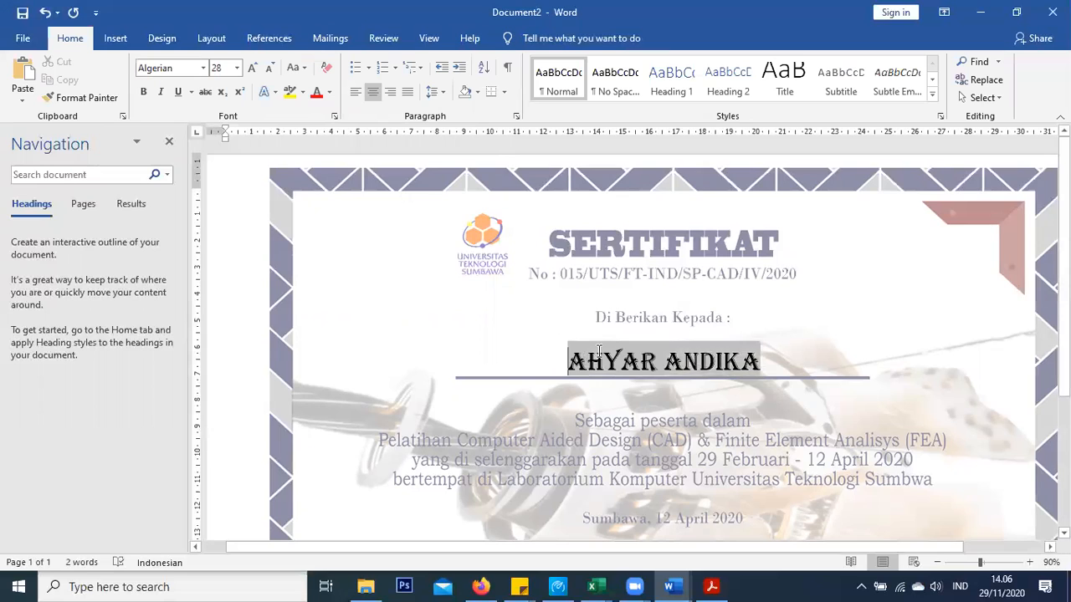
Advance the merge preview to record 7, JUMRIANI
click(331, 39)
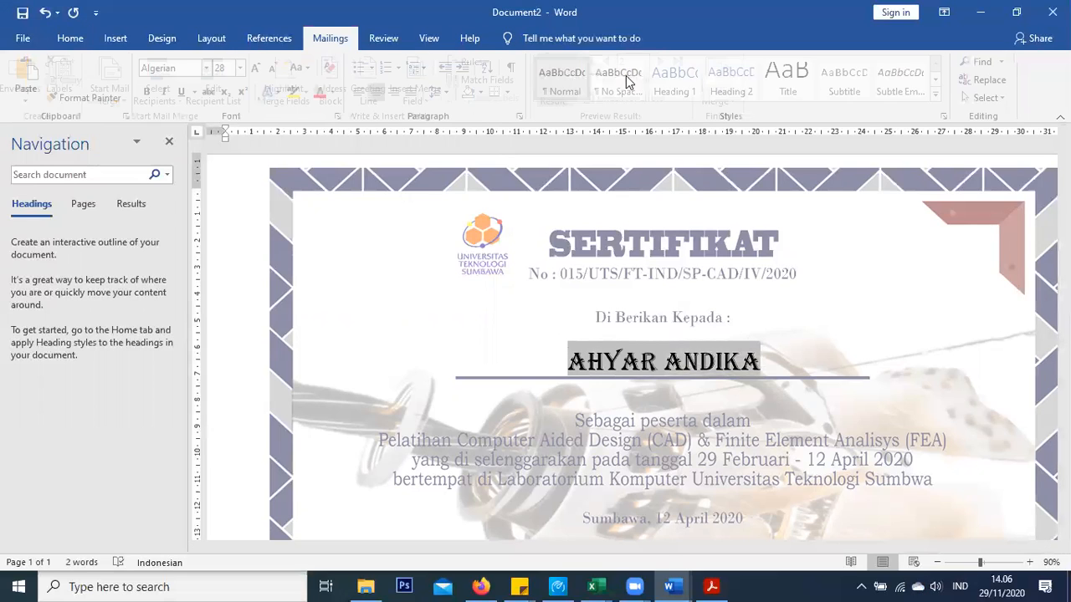
click(669, 62)
click(670, 63)
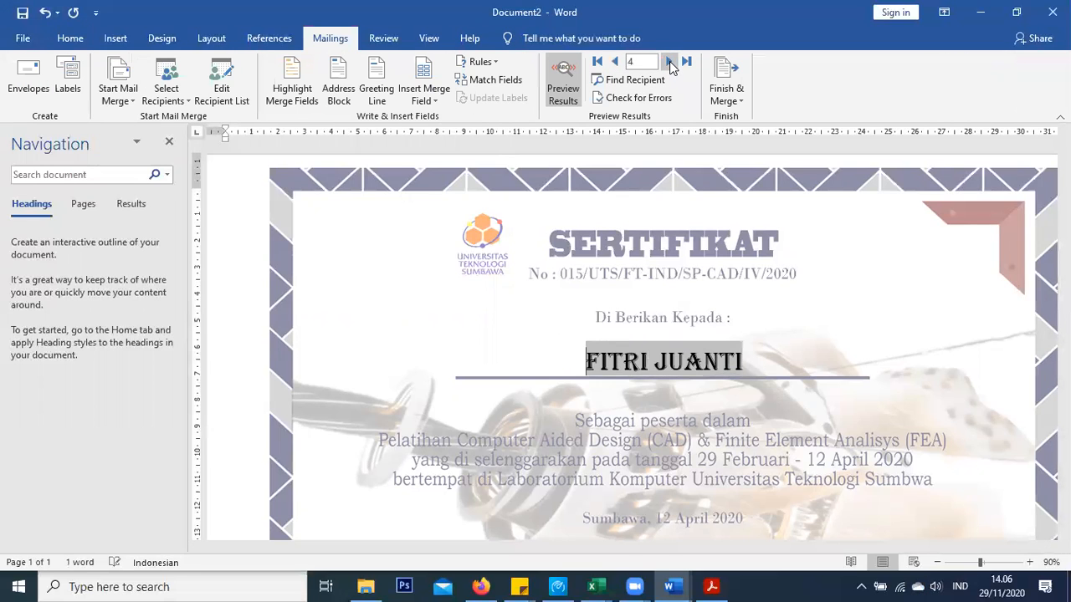
click(669, 62)
click(670, 62)
click(669, 62)
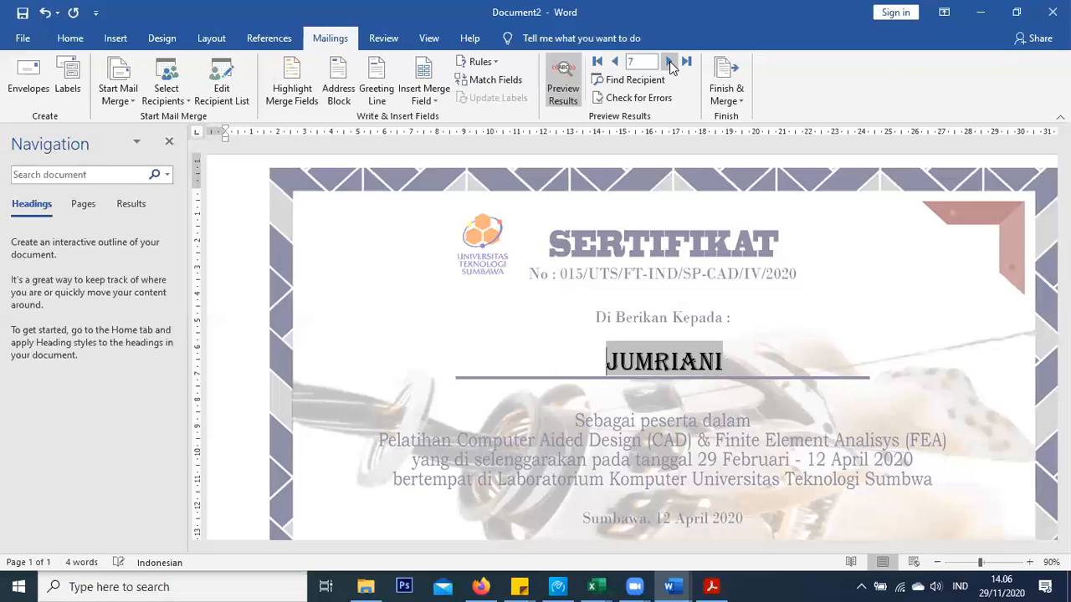
click(616, 215)
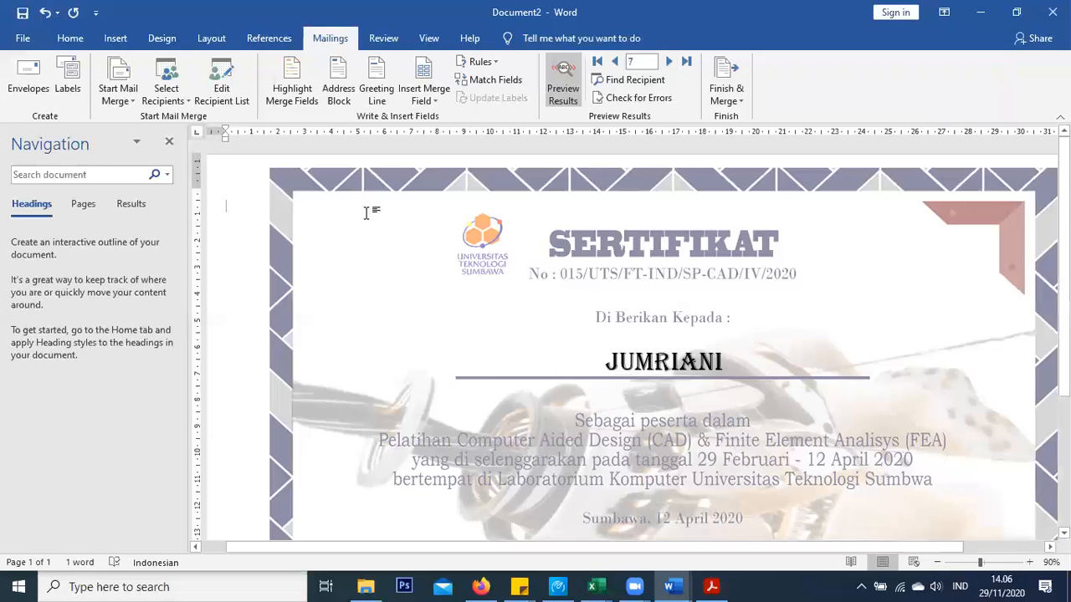
Save the certificate as the Word document JUMRIANI in the Kaprodi folder
click(25, 38)
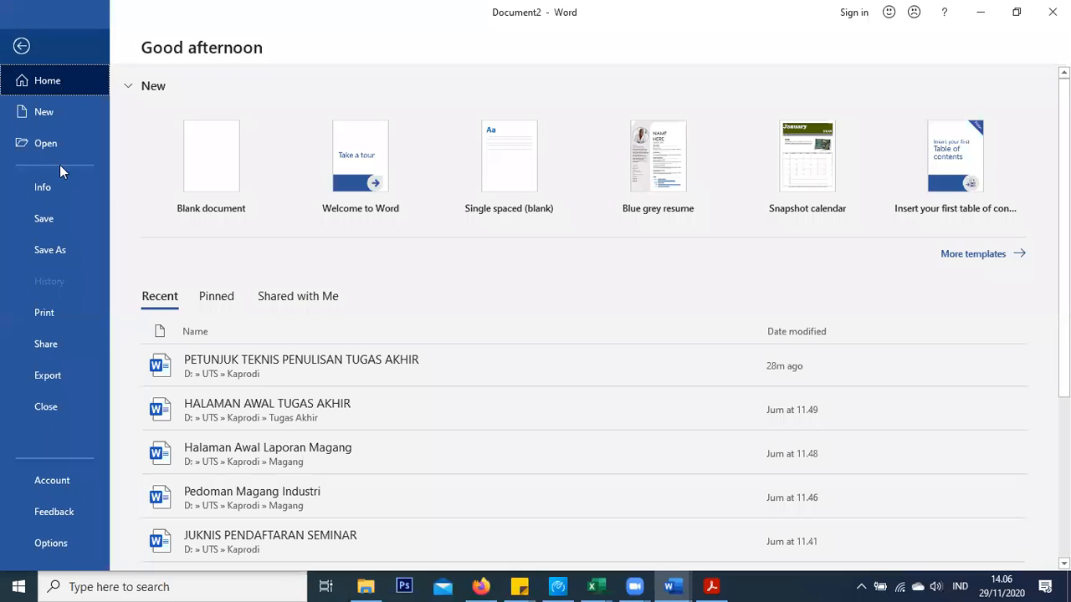
click(58, 251)
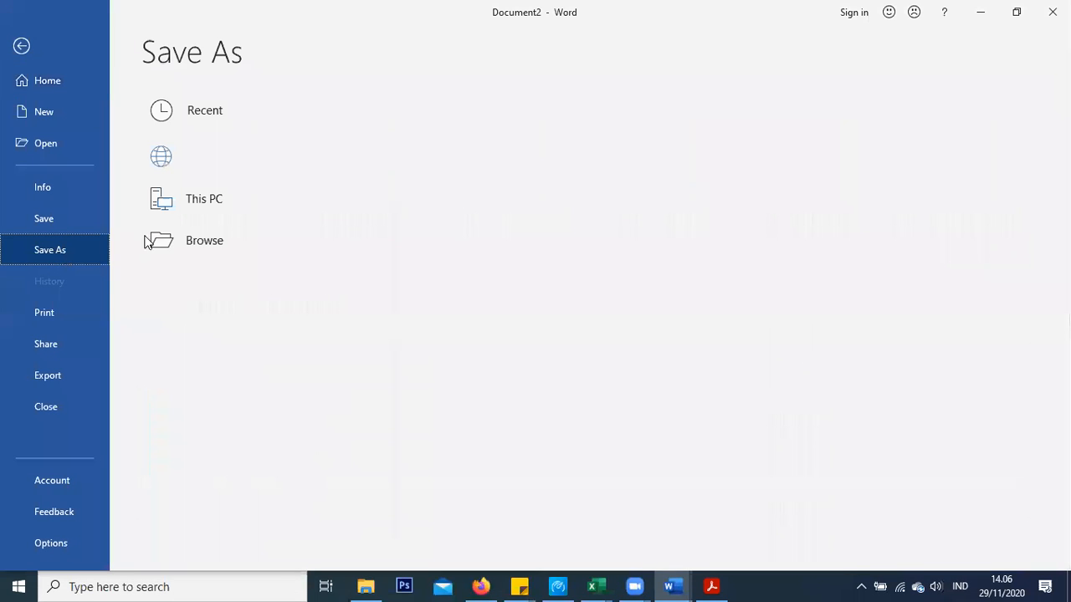
click(39, 37)
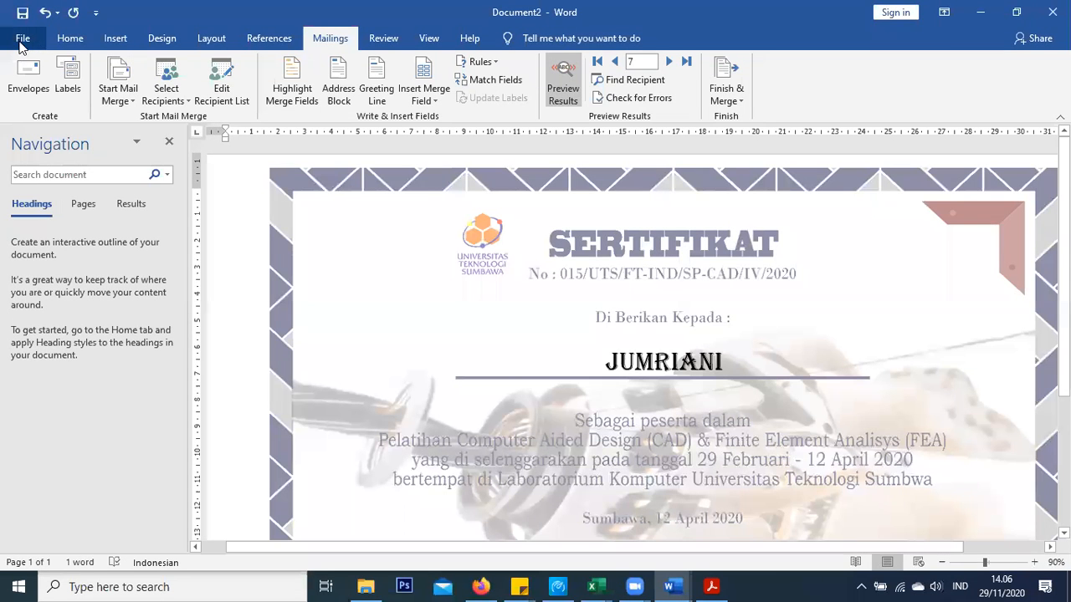
click(23, 39)
click(62, 250)
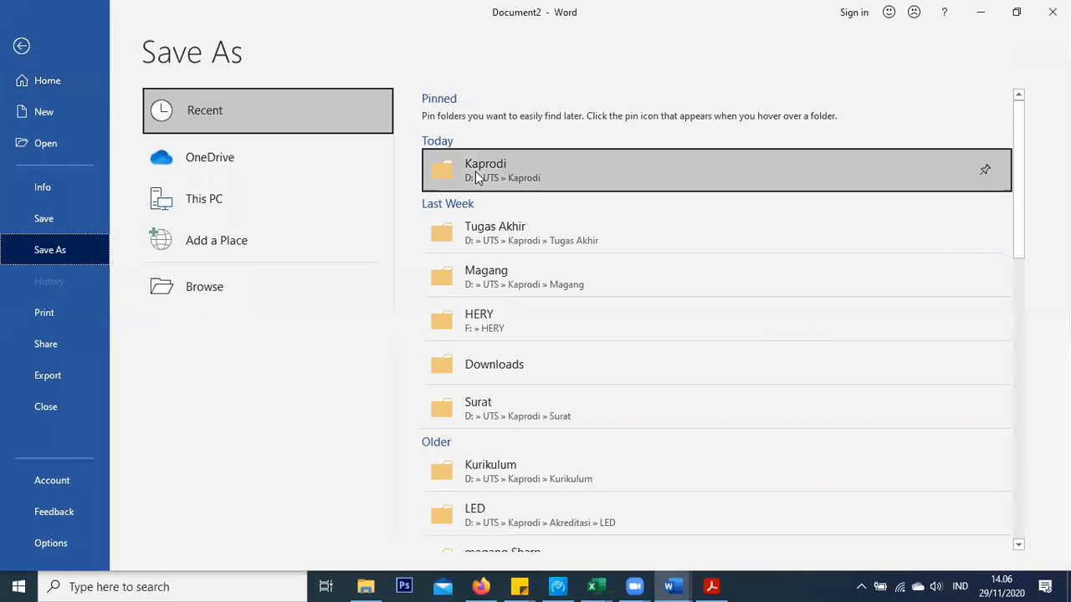
click(475, 173)
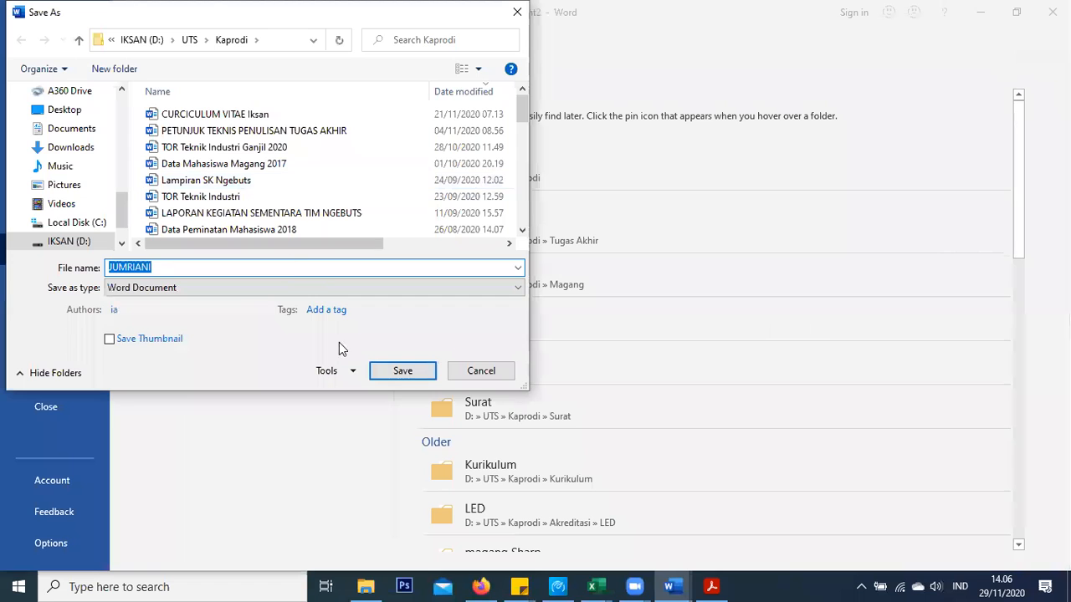
click(404, 371)
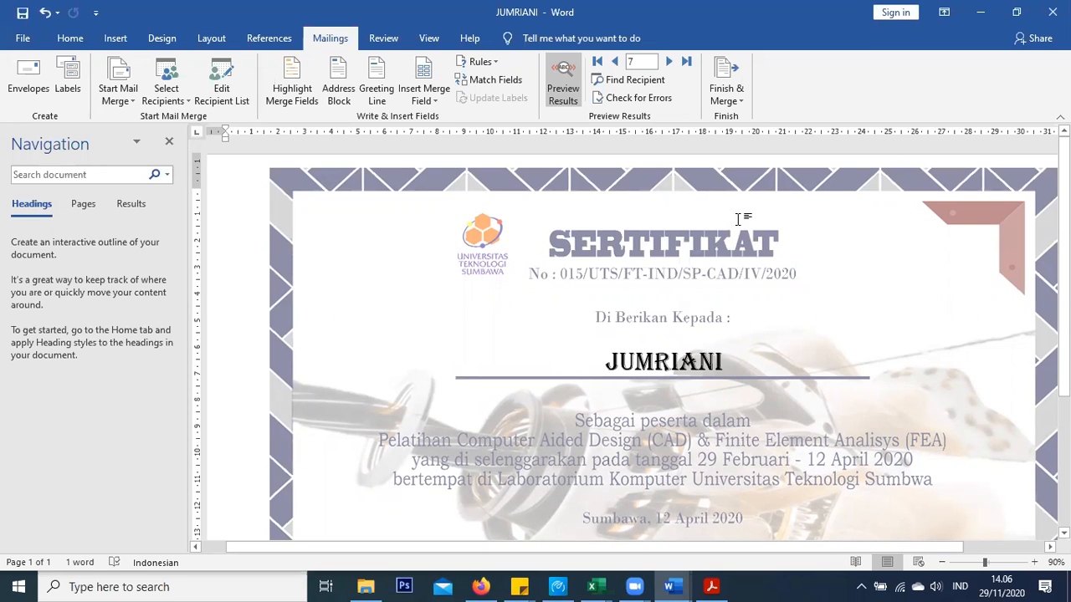
click(366, 587)
Find the saved JUMRIANI certificate in the Kaprodi folder, then go back to Word's File screen
click(80, 250)
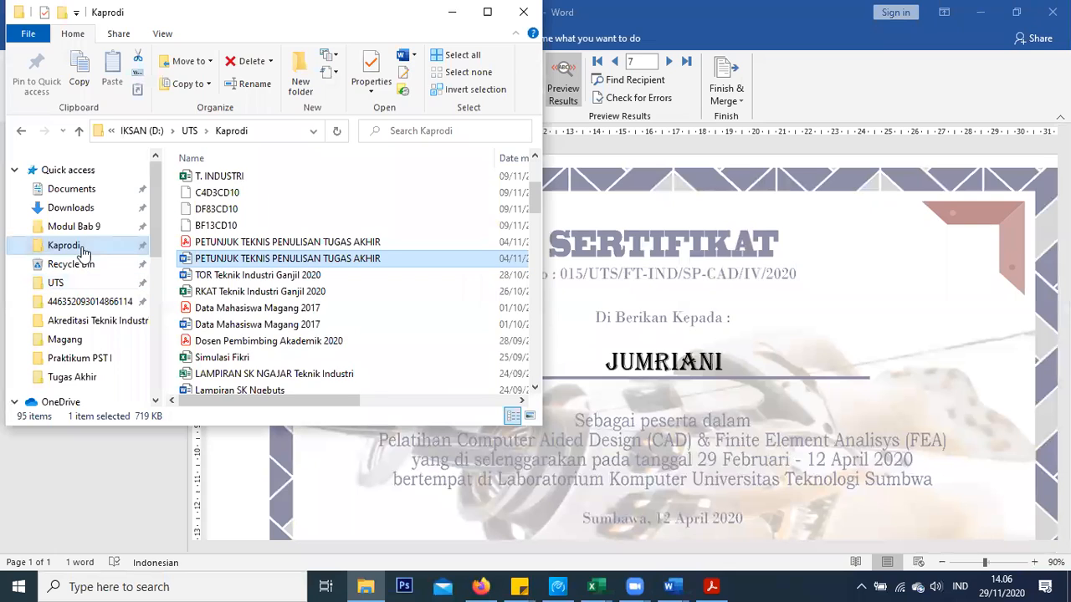
click(270, 181)
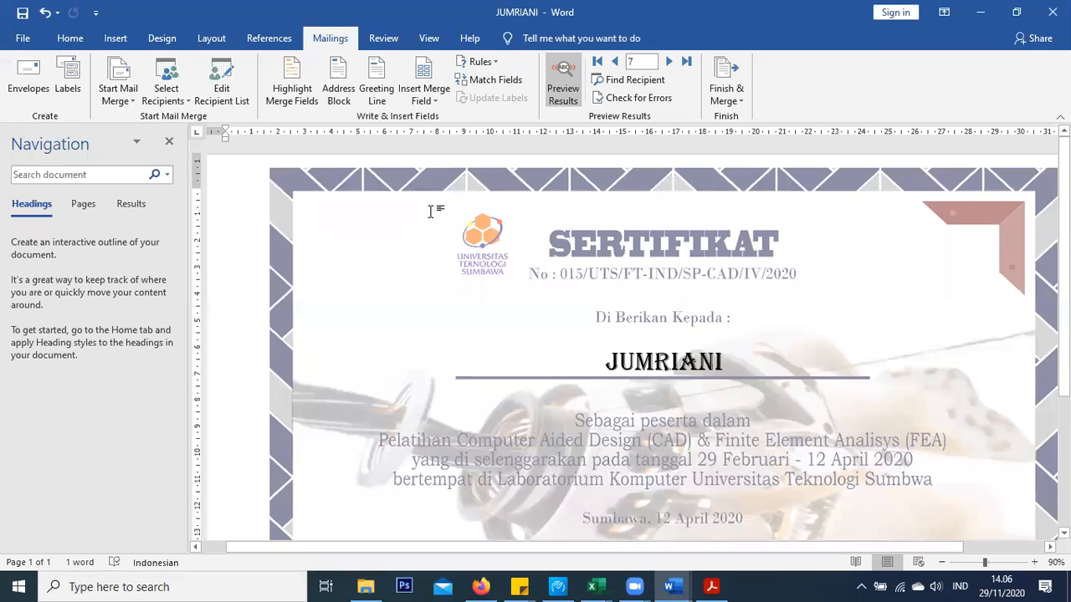
click(24, 38)
Export the certificate as a JUMRIANI PDF in the Kaprodi folder
click(77, 258)
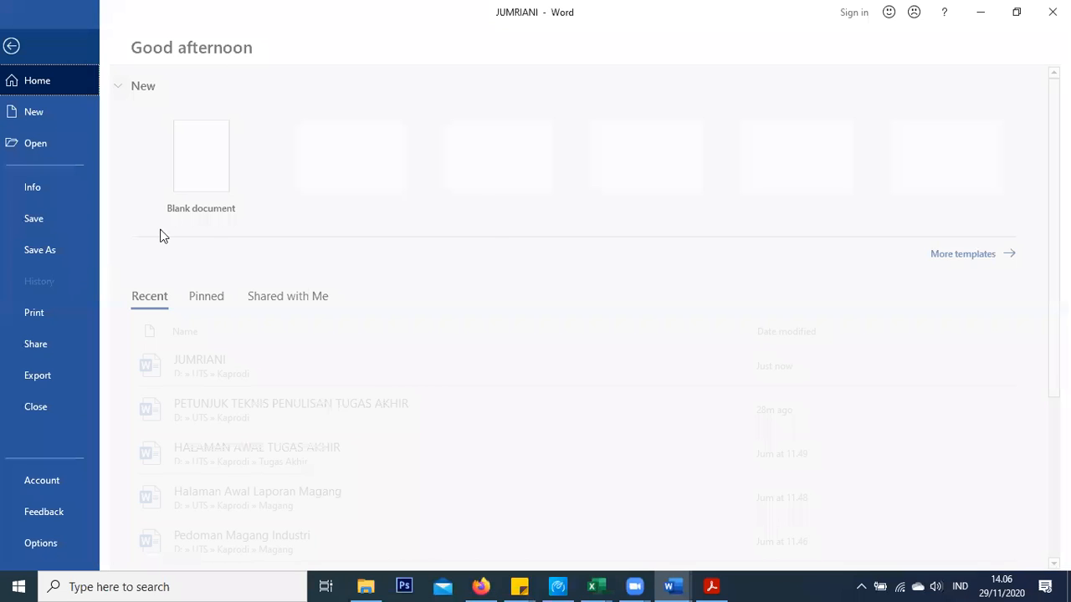
click(494, 177)
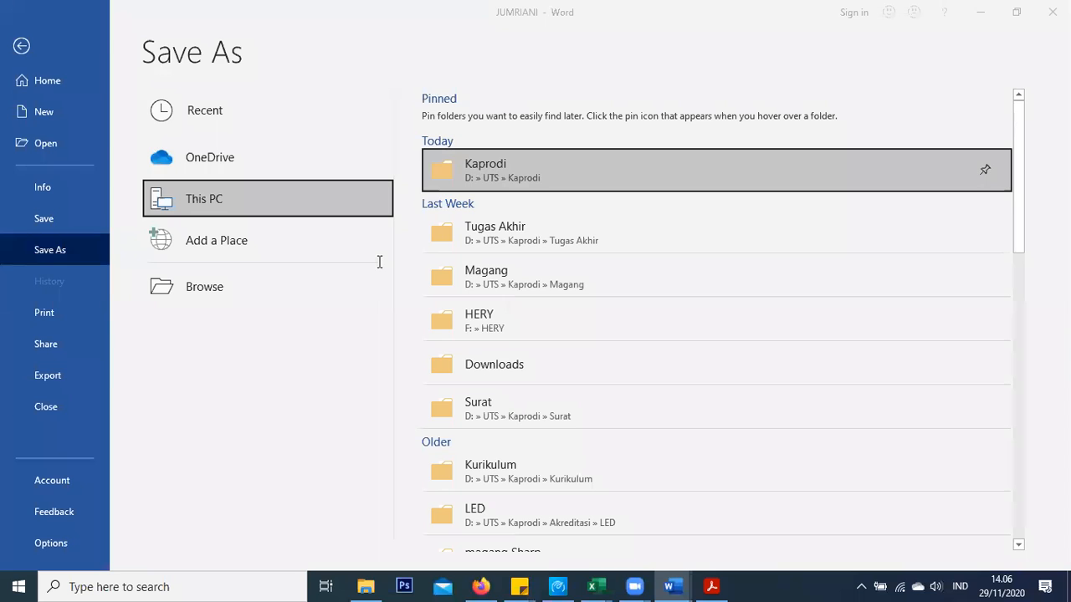
click(259, 287)
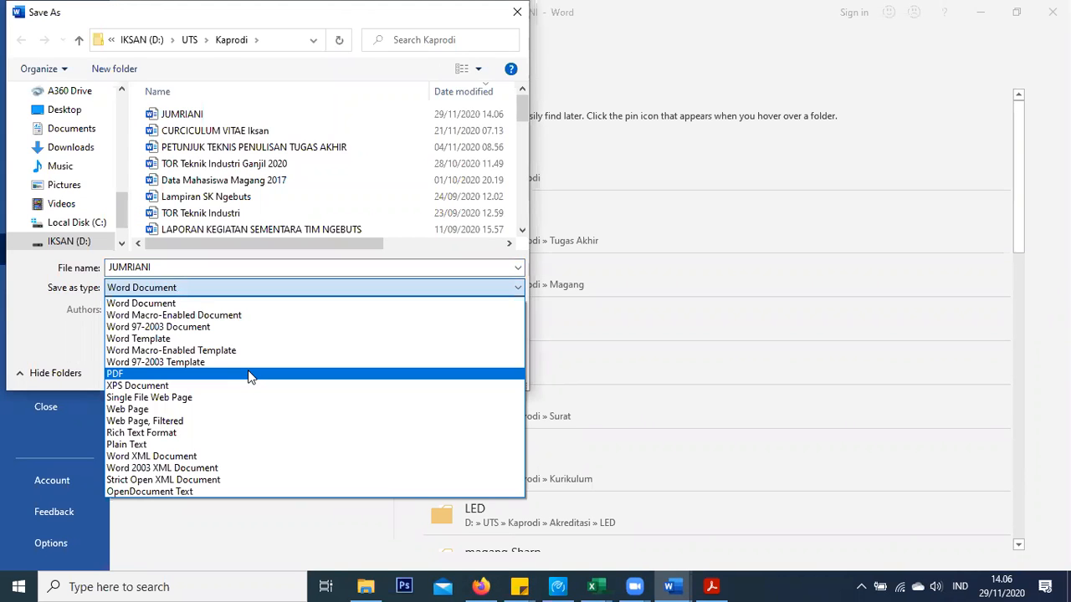
click(248, 373)
click(405, 413)
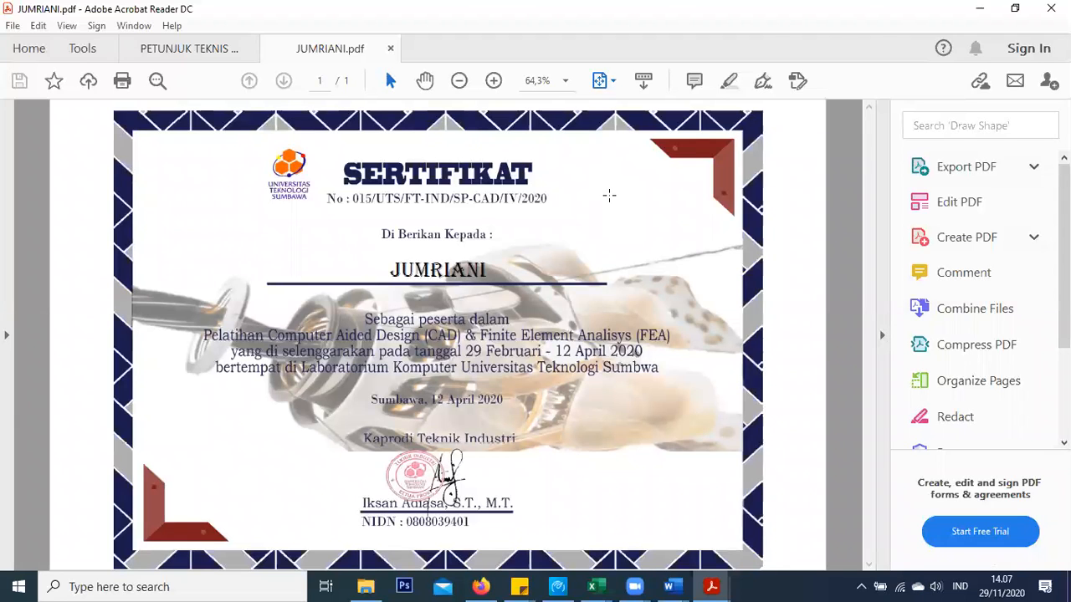
Check the JUMRIANI name in the PDF, minimize Acrobat, and bring Word back
click(387, 227)
drag(389, 269, 491, 273)
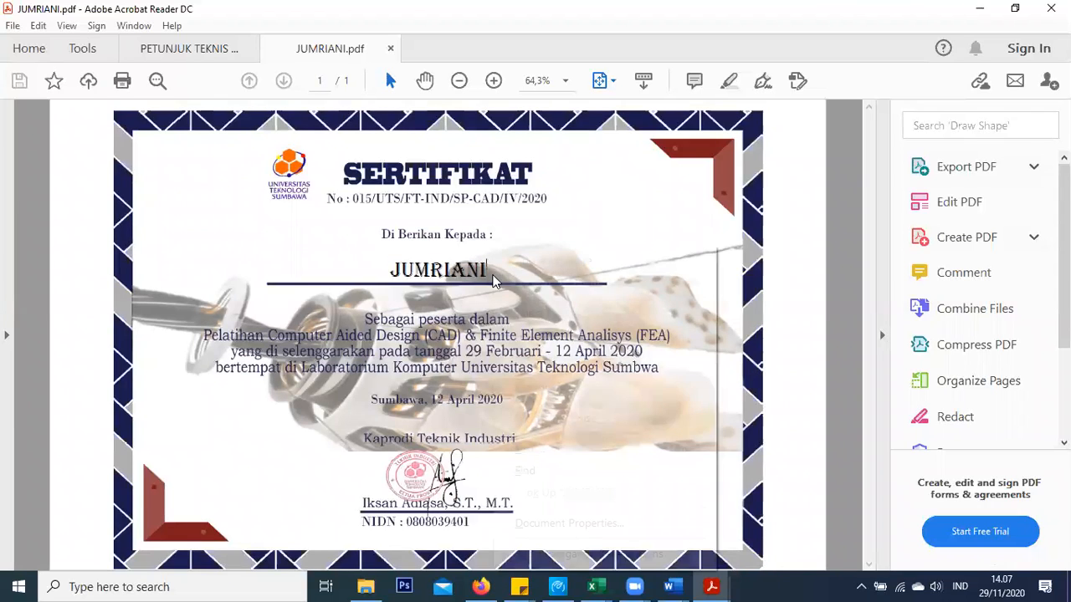
right_click(493, 279)
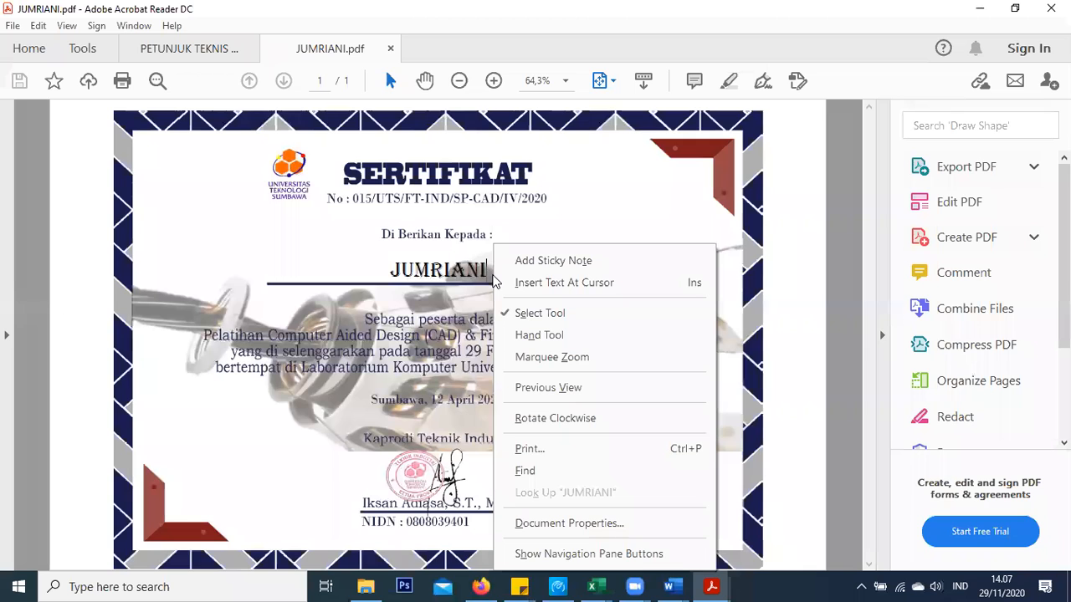
click(473, 131)
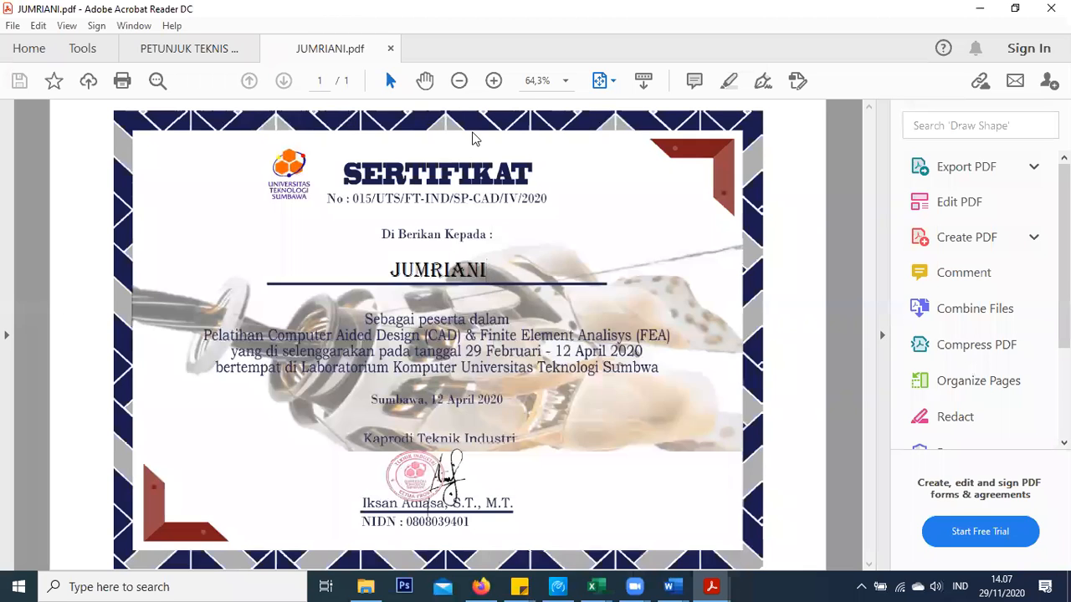
click(979, 9)
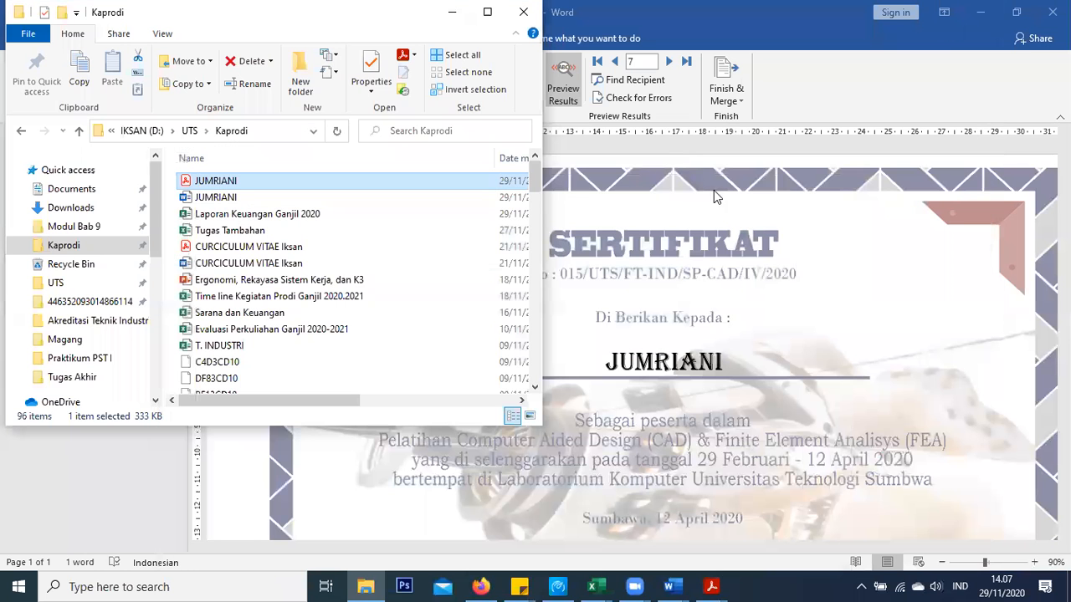
click(643, 262)
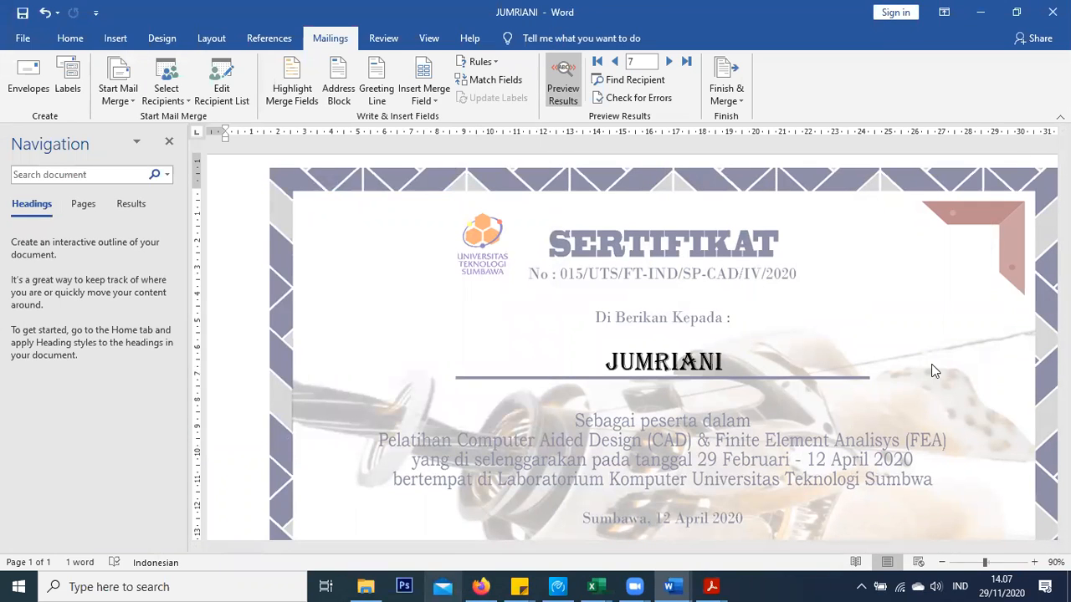
Turn off the merge preview to show «NAMA», then move to the Document1 report and Zoom
click(566, 87)
click(57, 39)
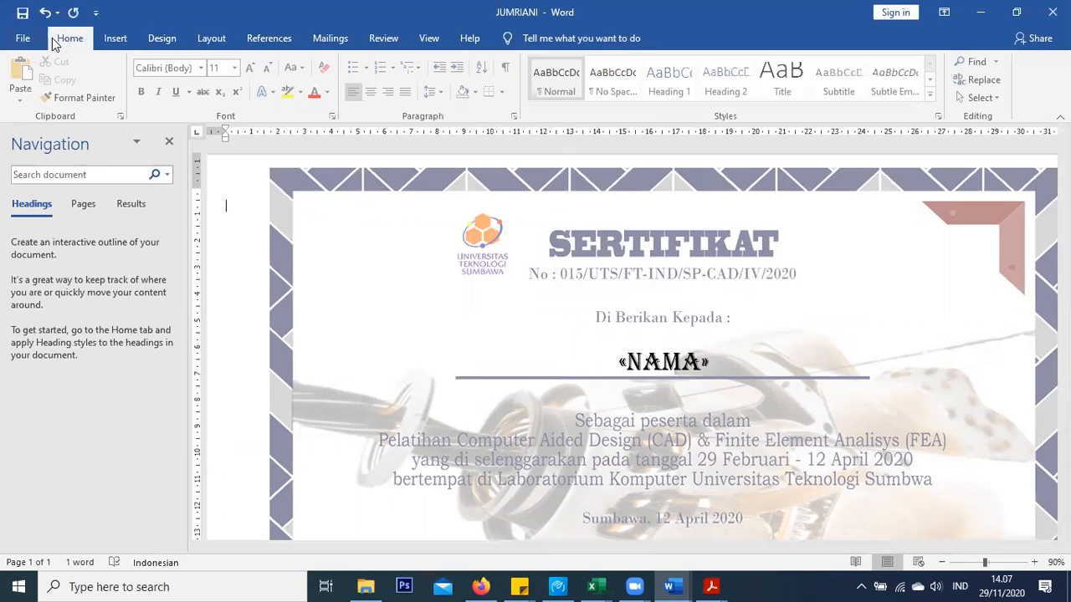
mouse_move(668, 587)
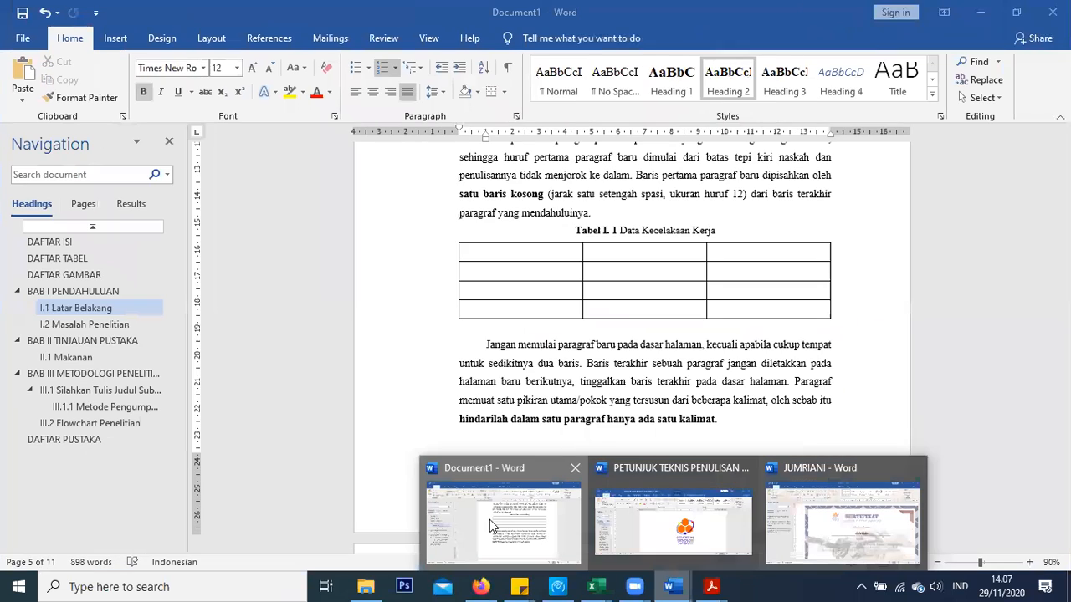
click(490, 520)
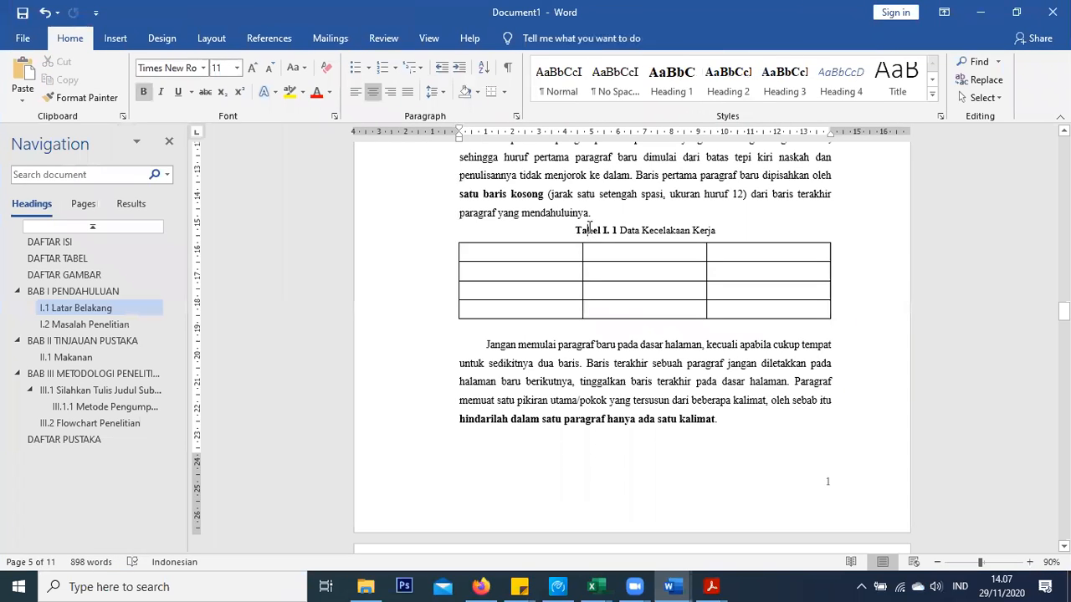
click(592, 196)
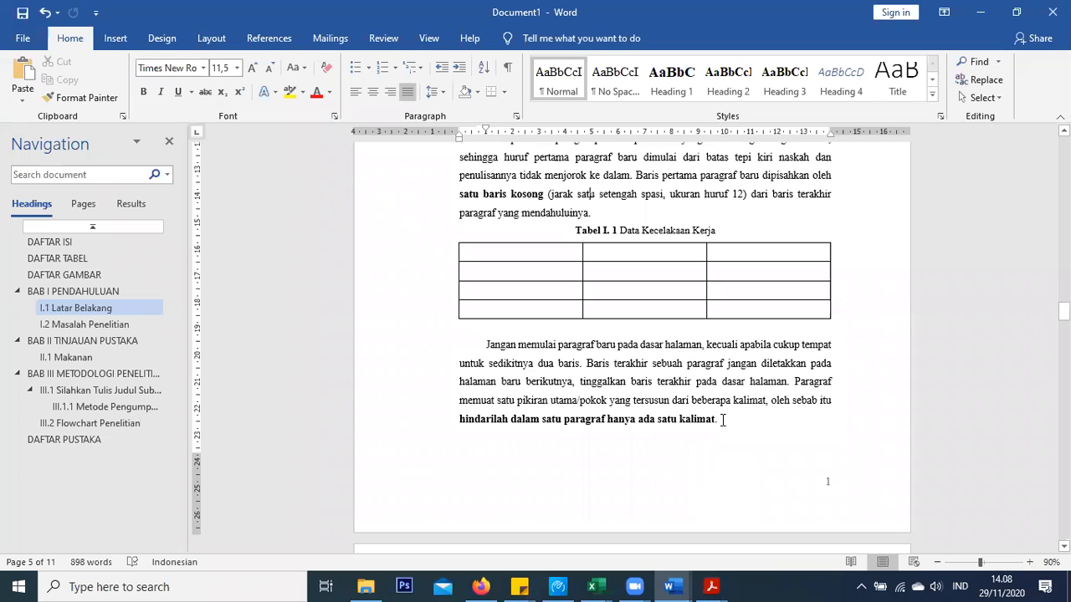
click(447, 539)
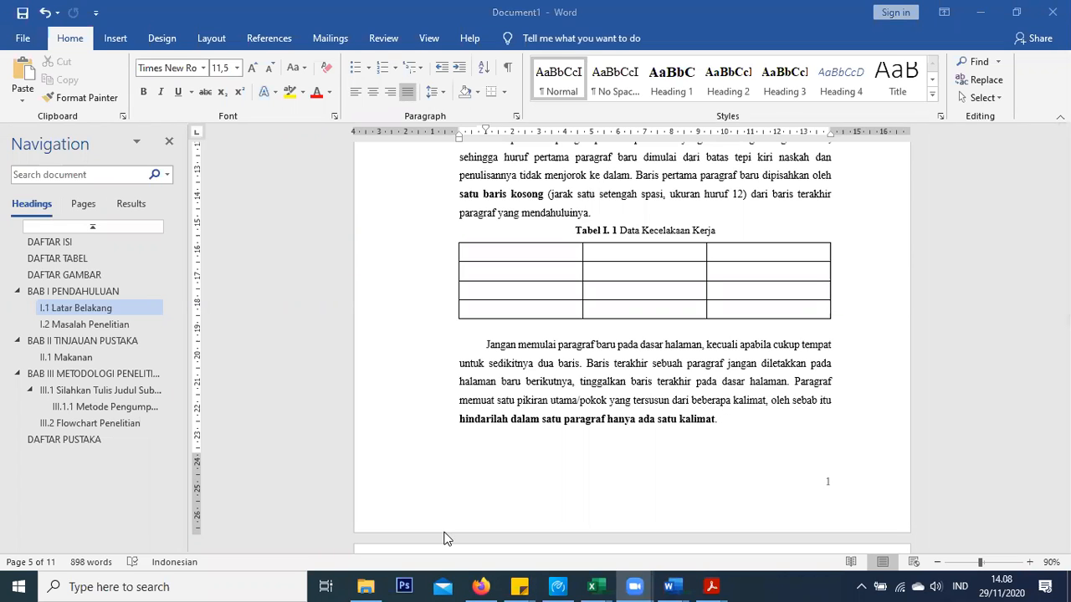